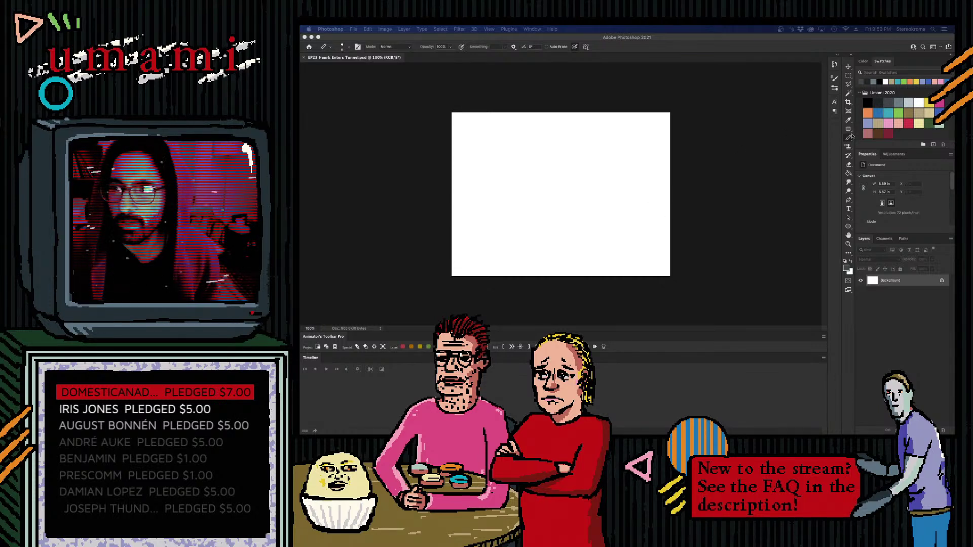
scroll(680, 224, up, 3)
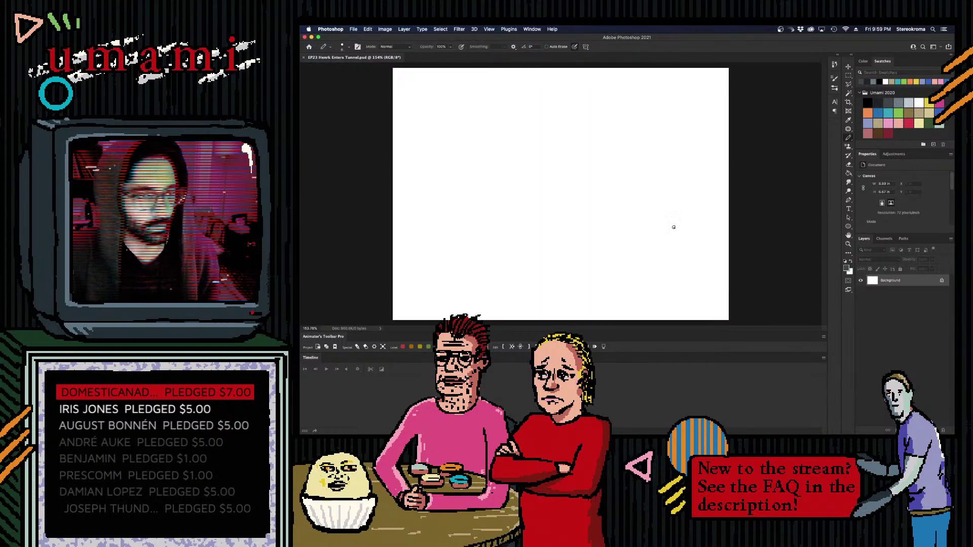
scroll(674, 227, up, 1)
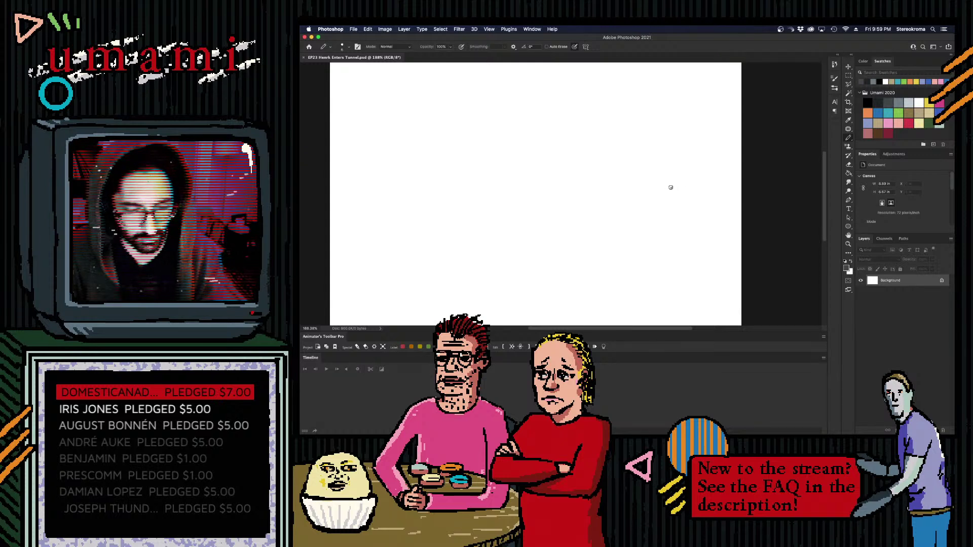
scroll(671, 187, down, 2)
scroll(671, 185, up, 1)
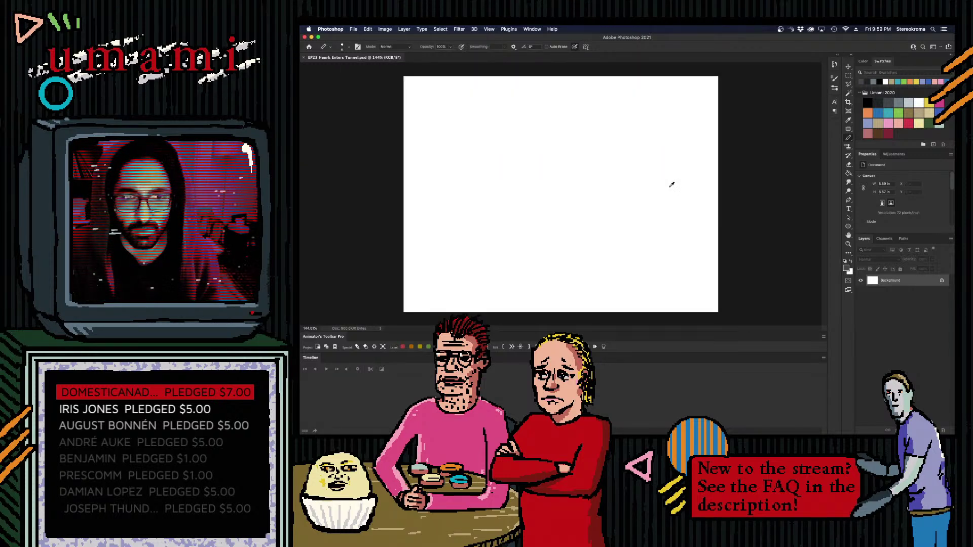
scroll(671, 184, up, 1)
scroll(669, 183, down, 1)
scroll(669, 187, up, 1)
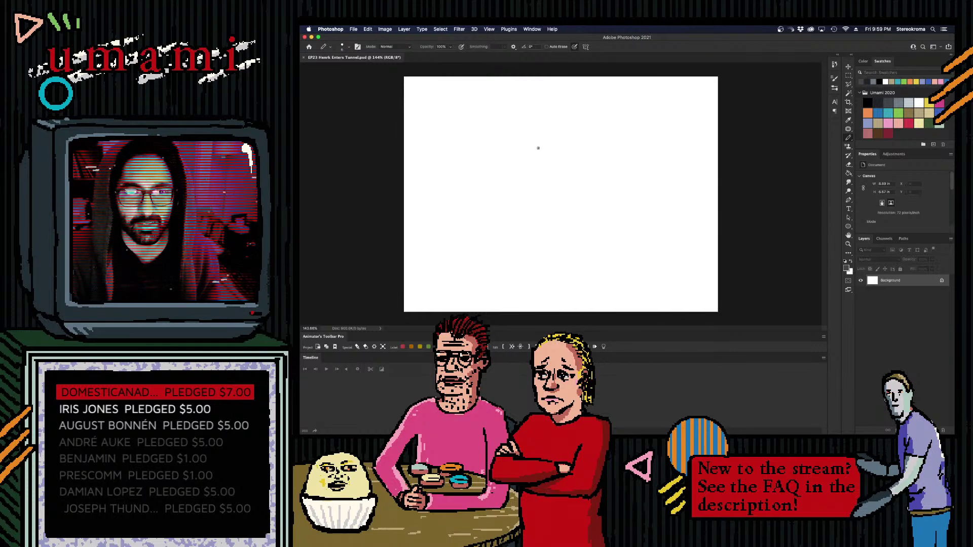
mouse_move(507, 127)
mouse_down()
mouse_move(505, 151)
mouse_move(536, 190)
mouse_up()
key(super+z)
key(super+z)
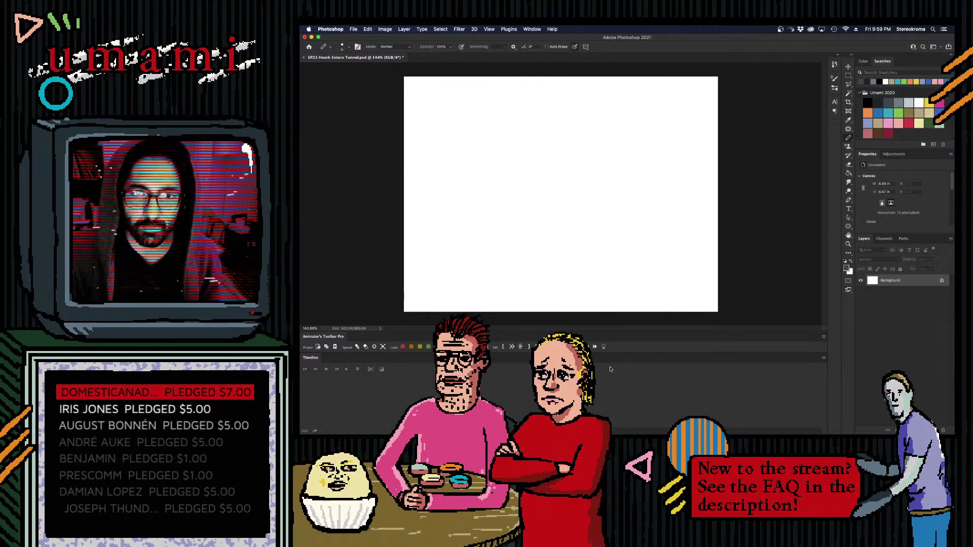
- Choose black from the Umami 2020 swatches as the drawing colour and add an empty layer above the Background
click(867, 102)
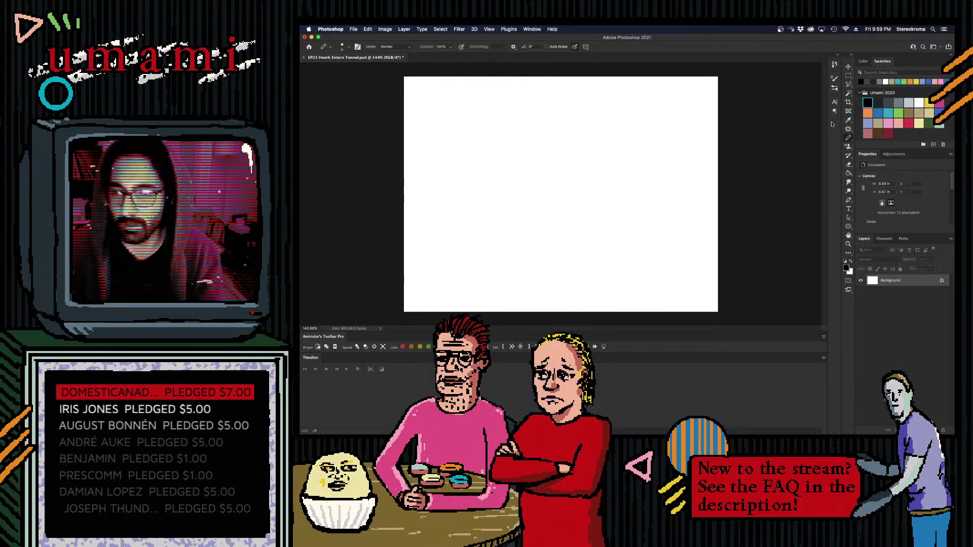
key(super+shift+alt+n)
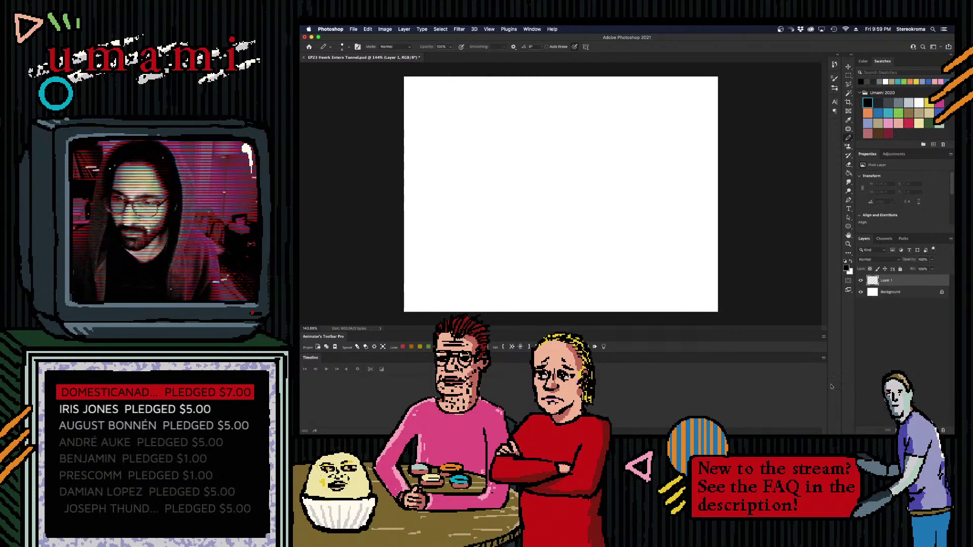
scroll(516, 181, down, 3)
scroll(509, 181, up, 4)
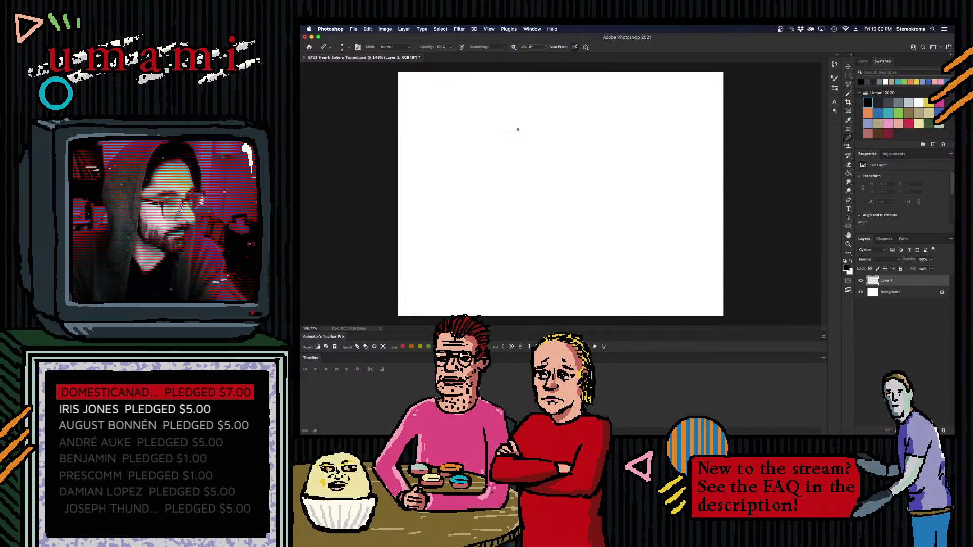
- Start a cartoon head with the Pencil tool: a curved back of the skull, two dot eyes and a small nose
mouse_move(501, 115)
mouse_down()
mouse_move(508, 109)
mouse_move(481, 164)
mouse_move(506, 102)
mouse_move(524, 95)
mouse_up()
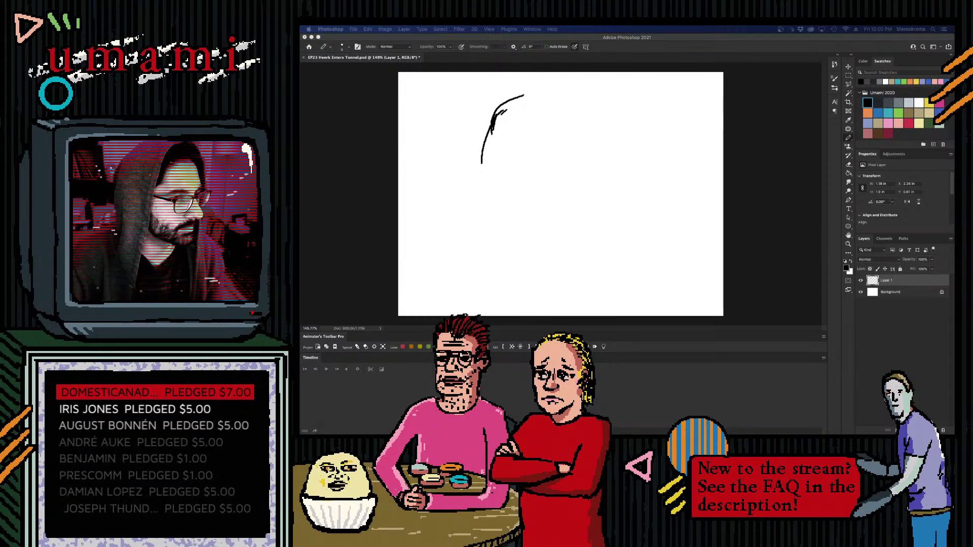
mouse_move(623, 434)
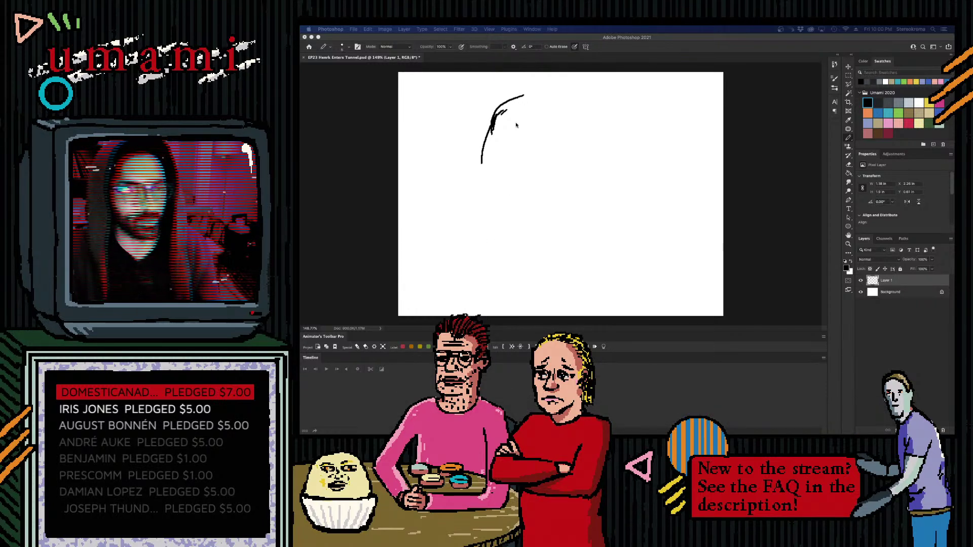
click(856, 29)
click(545, 144)
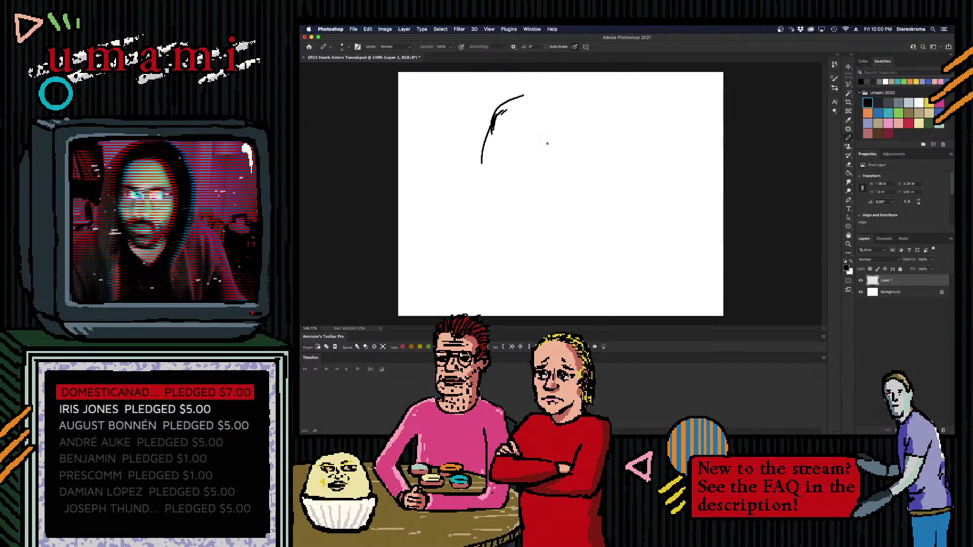
click(551, 143)
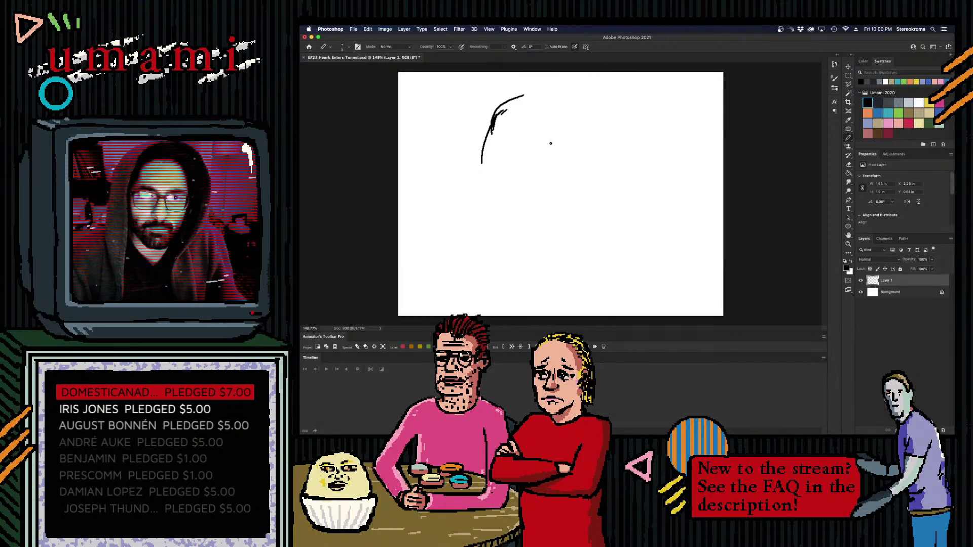
click(616, 141)
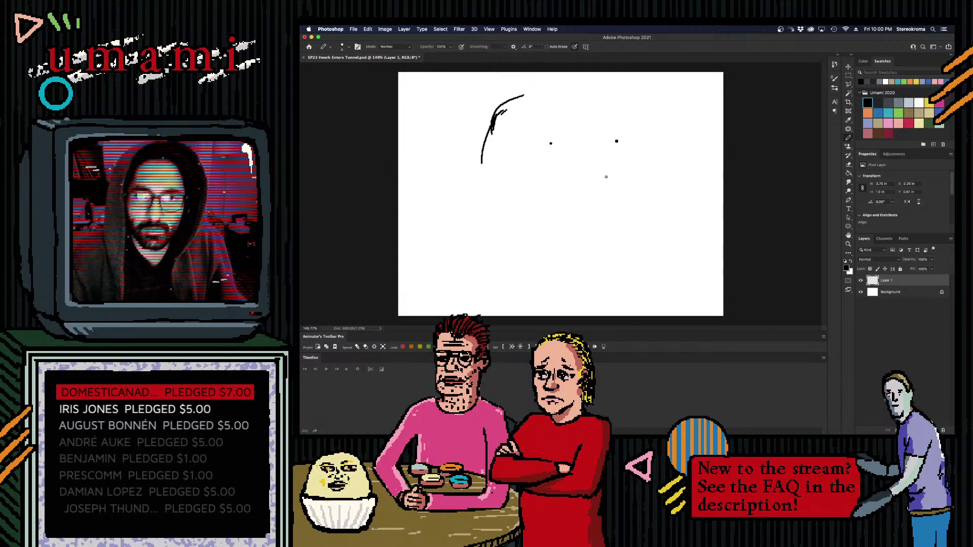
mouse_move(596, 161)
mouse_down()
mouse_move(600, 175)
mouse_move(587, 177)
mouse_up()
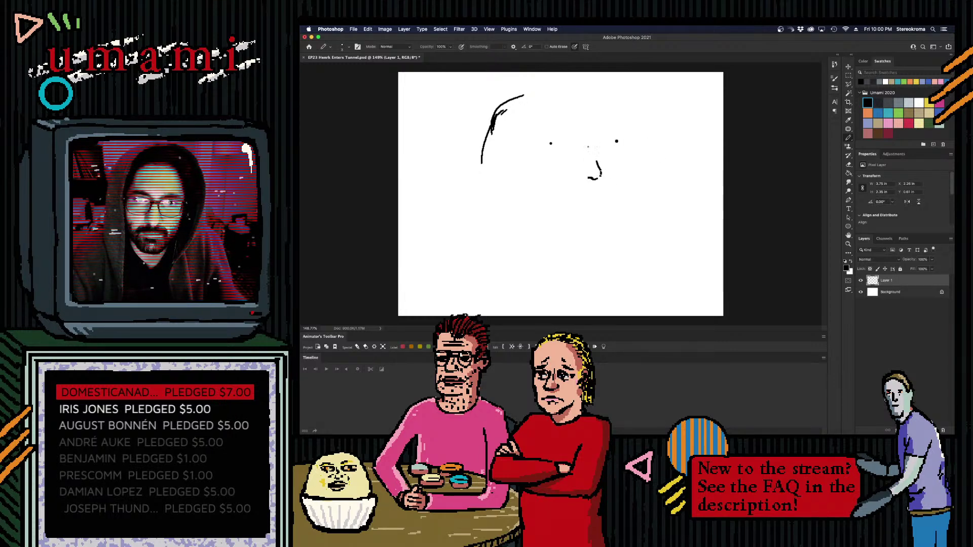
- Draw the ear, a short line for the mouth and the large head outline closed around the face
drag(507, 138, 502, 149)
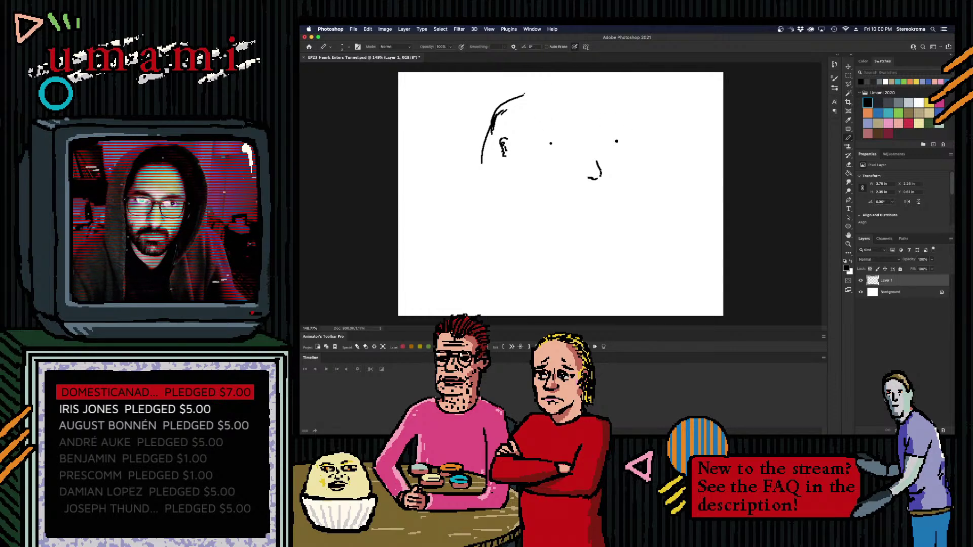
mouse_move(524, 94)
mouse_down()
mouse_move(583, 92)
mouse_move(613, 103)
mouse_move(627, 134)
mouse_move(618, 147)
mouse_move(629, 162)
mouse_move(630, 216)
mouse_move(611, 258)
mouse_move(557, 279)
mouse_move(496, 273)
mouse_up()
drag(572, 194, 608, 191)
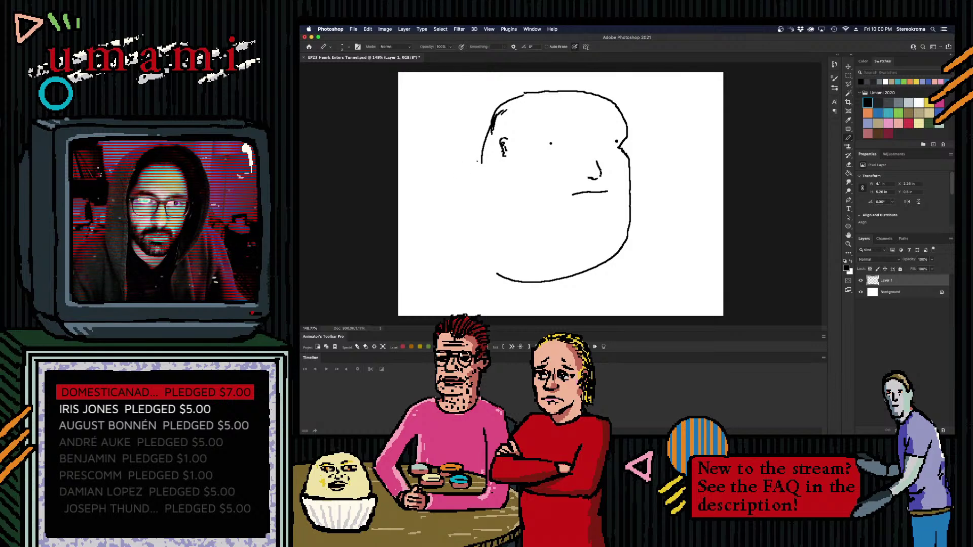
drag(480, 161, 502, 275)
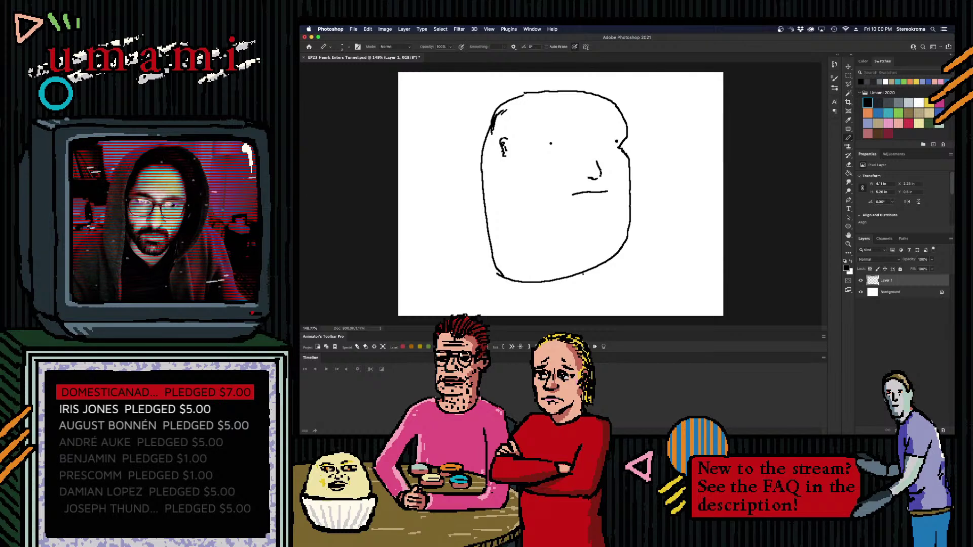
- Hatch short hair strokes along the underside of the chin from the back of the jaw to the front
mouse_move(504, 276)
mouse_down()
mouse_move(512, 287)
mouse_move(554, 286)
mouse_up()
mouse_move(551, 277)
mouse_down()
mouse_move(581, 283)
mouse_move(608, 270)
mouse_up()
drag(604, 261, 616, 266)
drag(615, 256, 620, 264)
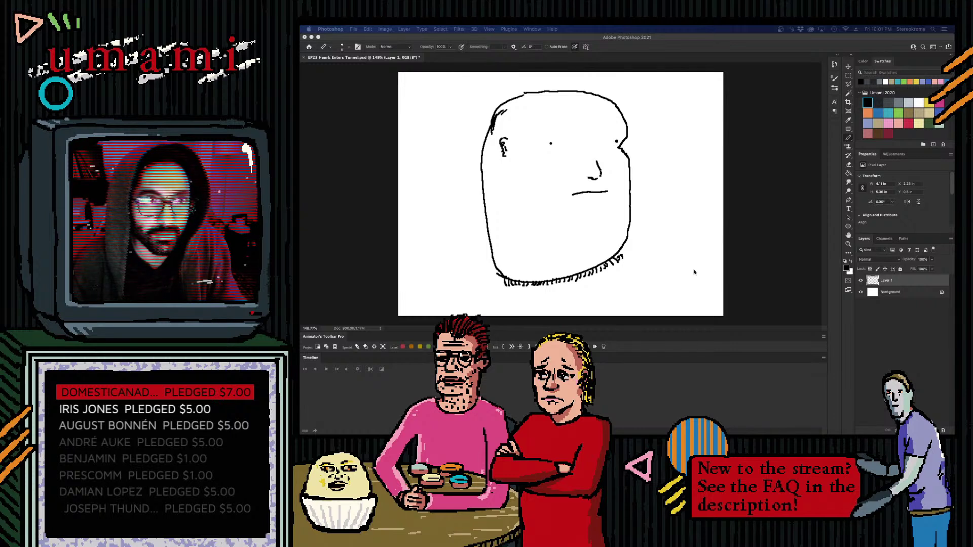
- Erase the entire head drawing from Layer 1 with an enlarged eraser tip
click(683, 235)
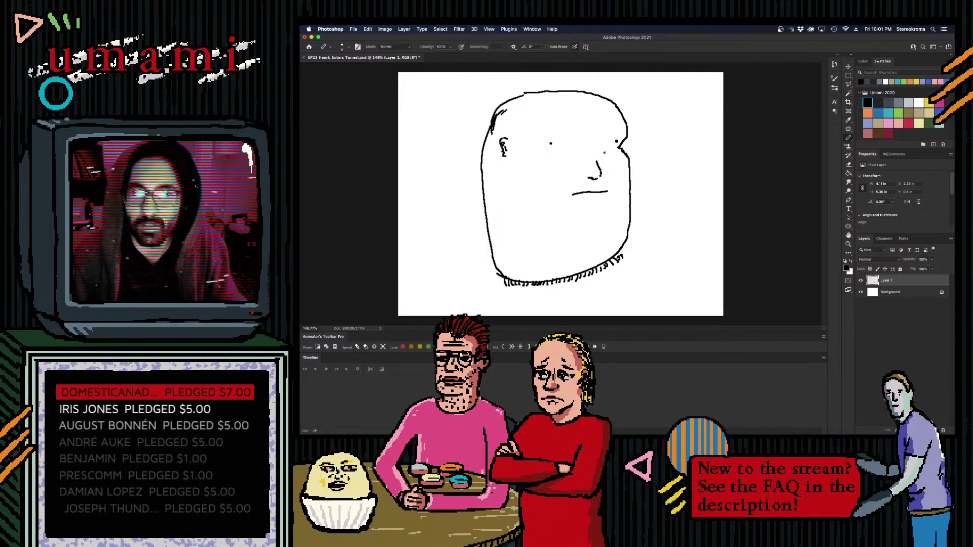
key(bracketright)
key(bracketright)
key(bracketright)
key(bracketright)
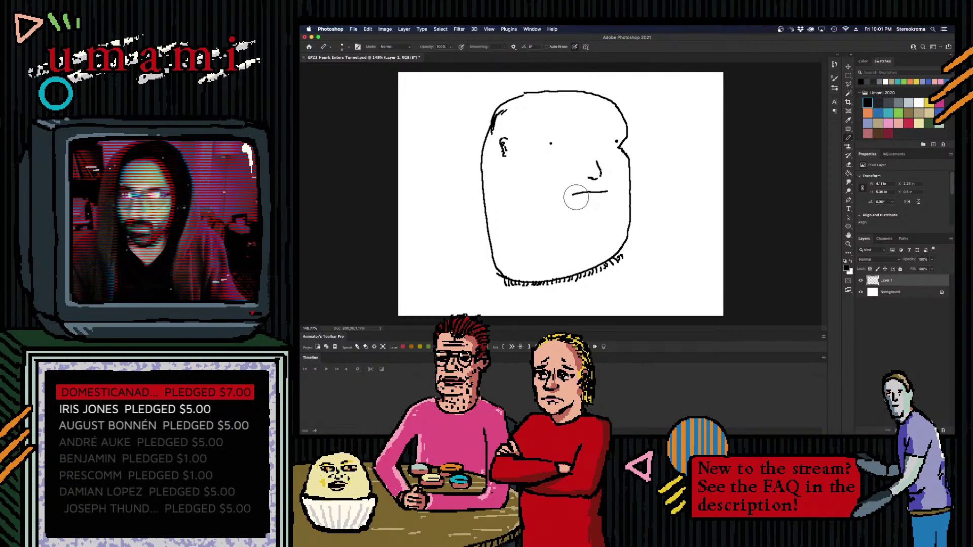
key(bracketleft)
key(bracketleft)
mouse_move(579, 148)
mouse_down()
mouse_move(602, 174)
mouse_move(600, 142)
mouse_move(605, 155)
mouse_move(611, 143)
mouse_move(599, 166)
mouse_move(615, 133)
mouse_move(557, 104)
mouse_move(516, 205)
mouse_move(586, 254)
mouse_up()
key(bracketright)
key(bracketright)
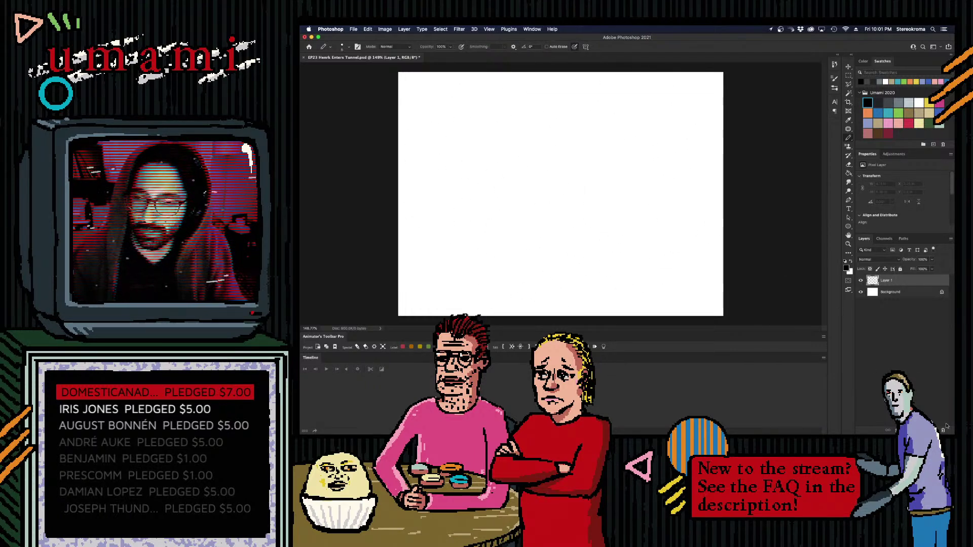
- Add a second empty layer above Layer 1
key(super+shift+alt+n)
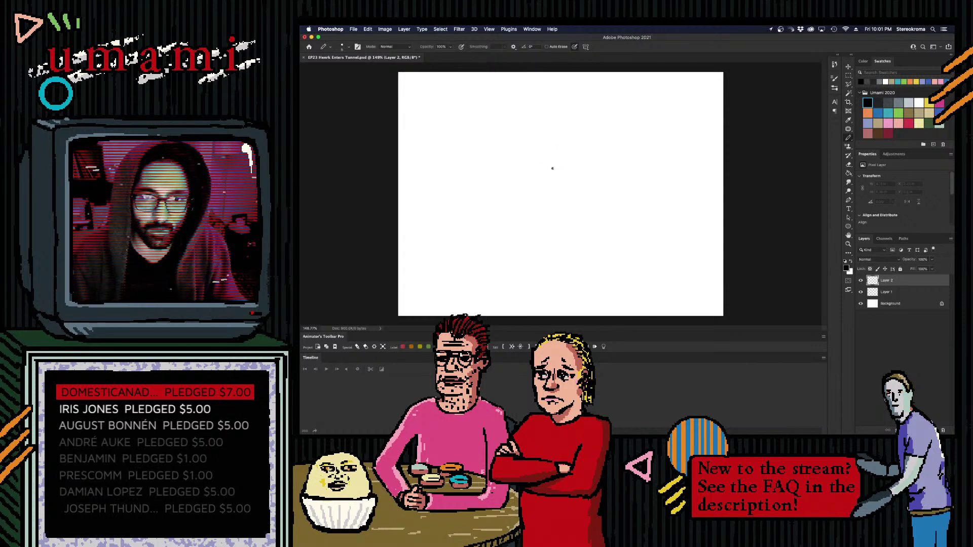
mouse_move(483, 135)
mouse_down()
mouse_move(514, 100)
mouse_move(573, 105)
mouse_up()
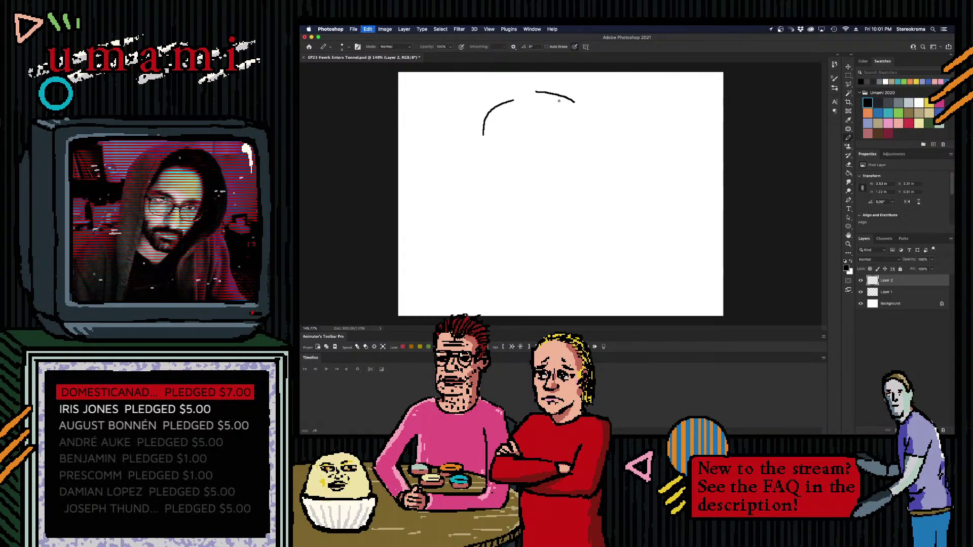
key(super+z)
key(super+z)
mouse_move(545, 107)
mouse_down()
mouse_move(599, 115)
mouse_move(567, 178)
mouse_up()
key(super+z)
key(super+z)
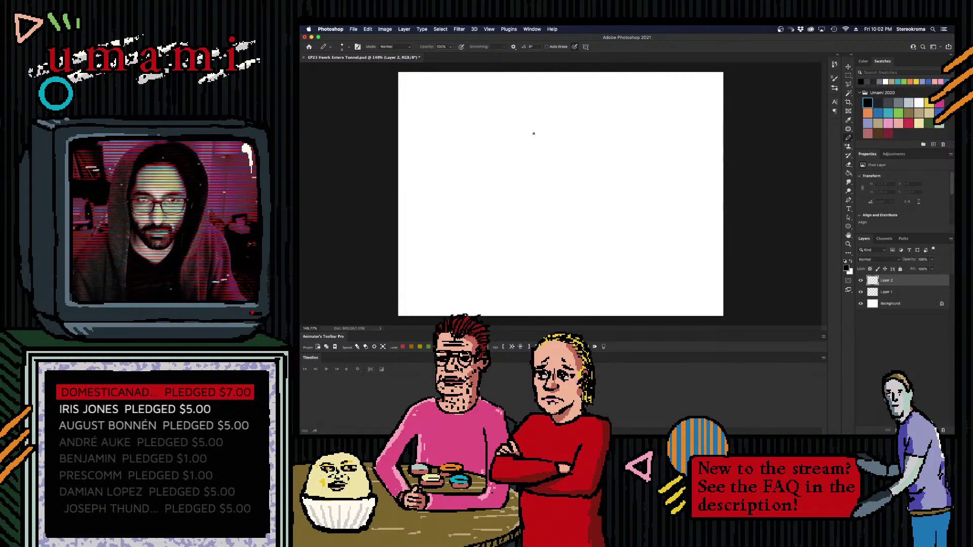
mouse_move(520, 111)
mouse_down()
mouse_move(506, 143)
mouse_move(583, 135)
mouse_up()
key(super+z)
- Rough in a round head in the canvas's upper middle, with overlapping curved contours along its right side
drag(520, 107, 574, 133)
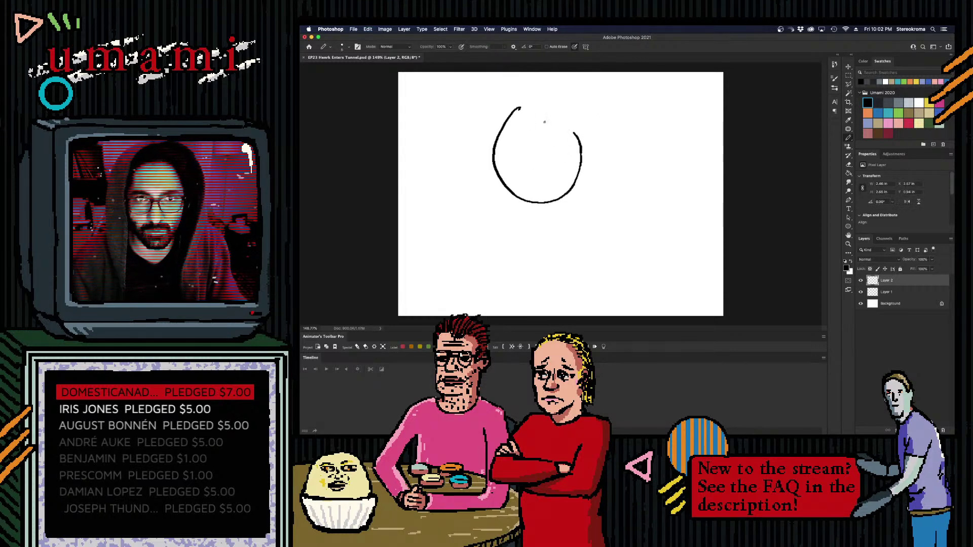
mouse_move(520, 109)
mouse_down()
mouse_move(579, 115)
mouse_move(518, 107)
mouse_move(565, 204)
mouse_up()
key(super+z)
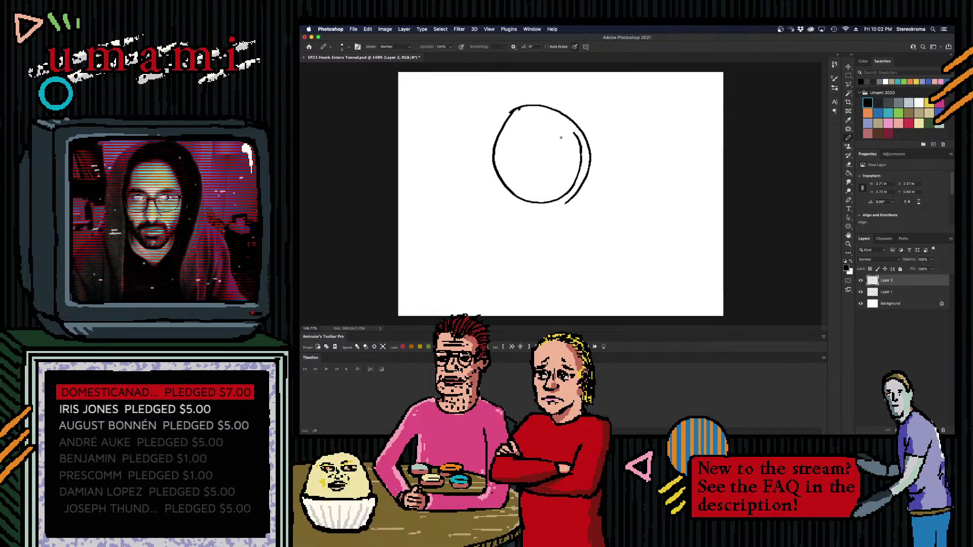
drag(556, 106, 591, 122)
drag(598, 171, 539, 208)
mouse_move(580, 118)
mouse_down()
mouse_move(573, 161)
mouse_move(592, 155)
mouse_move(577, 173)
mouse_up()
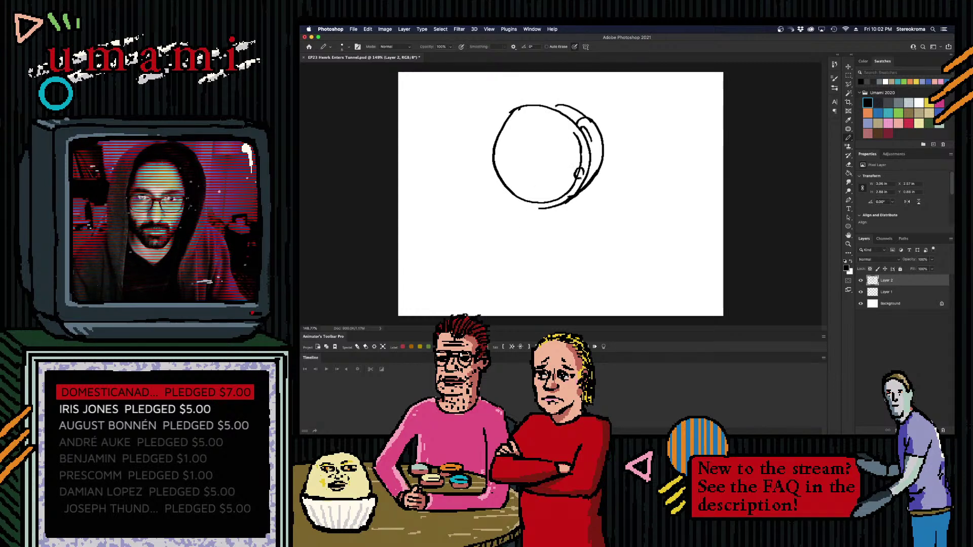
- Lower Layer 2's opacity and rough in the eye contour, nose and mouth profile at the head's right side
drag(933, 260, 906, 269)
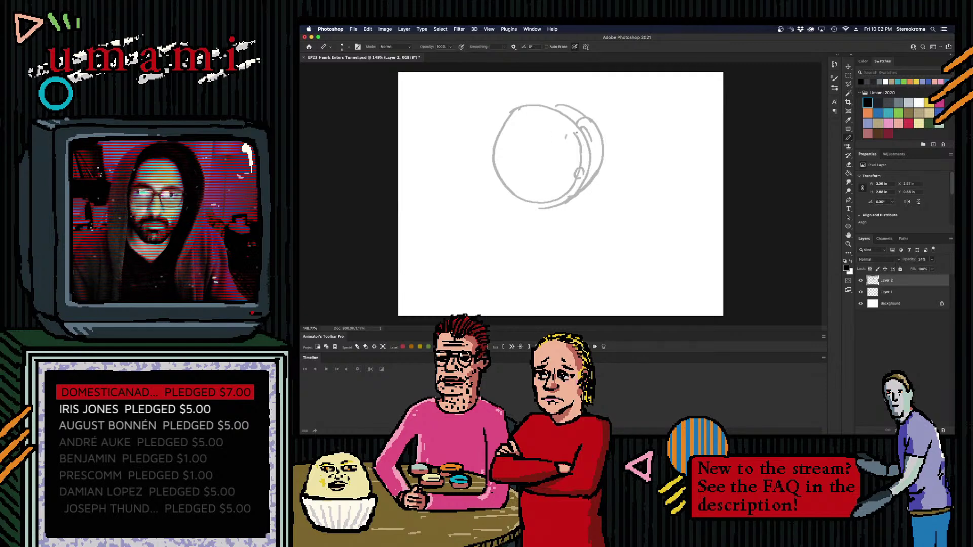
mouse_move(568, 136)
mouse_down()
mouse_move(556, 169)
mouse_move(572, 179)
mouse_up()
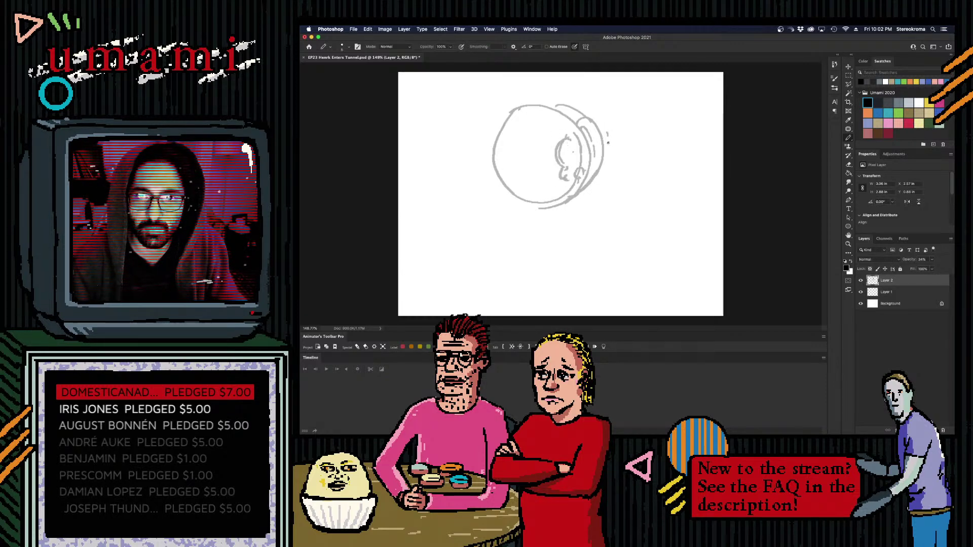
mouse_move(608, 143)
mouse_down()
mouse_move(614, 177)
mouse_move(592, 222)
mouse_up()
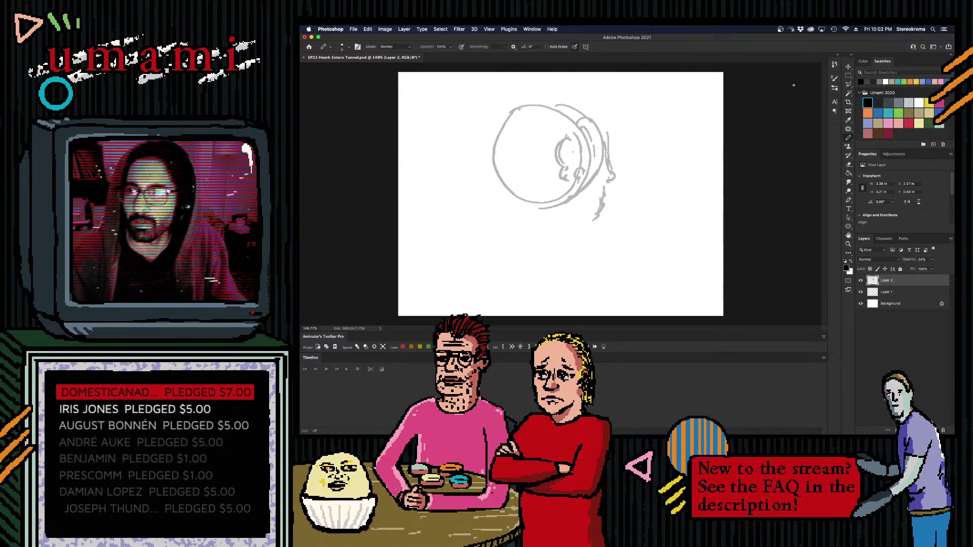
- Erase the facial features and the head's right side with a resized eraser, leaving only the left and top arcs
key(bracketright)
key(bracketright)
key(bracketright)
key(bracketright)
key(bracketright)
key(bracketright)
key(bracketright)
key(bracketright)
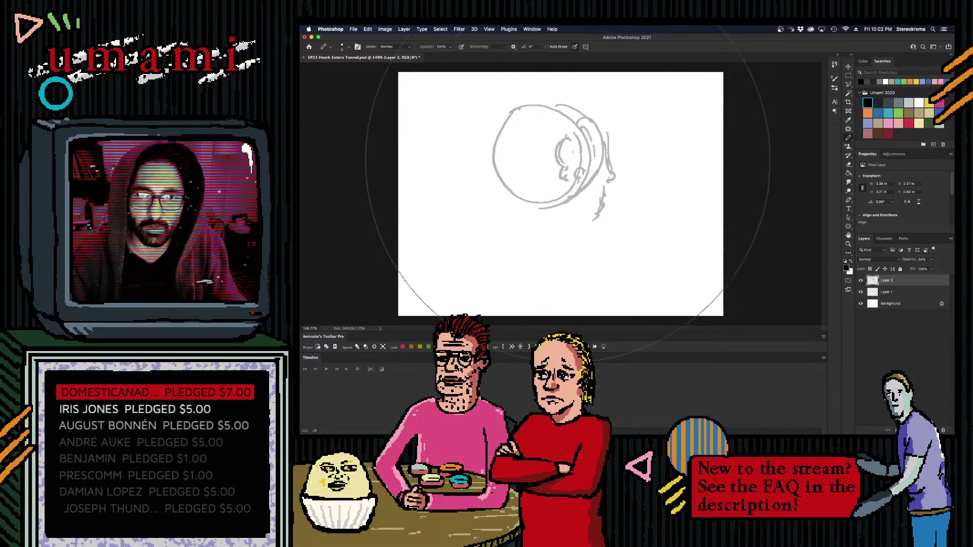
key(bracketright)
key(bracketright)
key(bracketright)
key(bracketright)
key(bracketright)
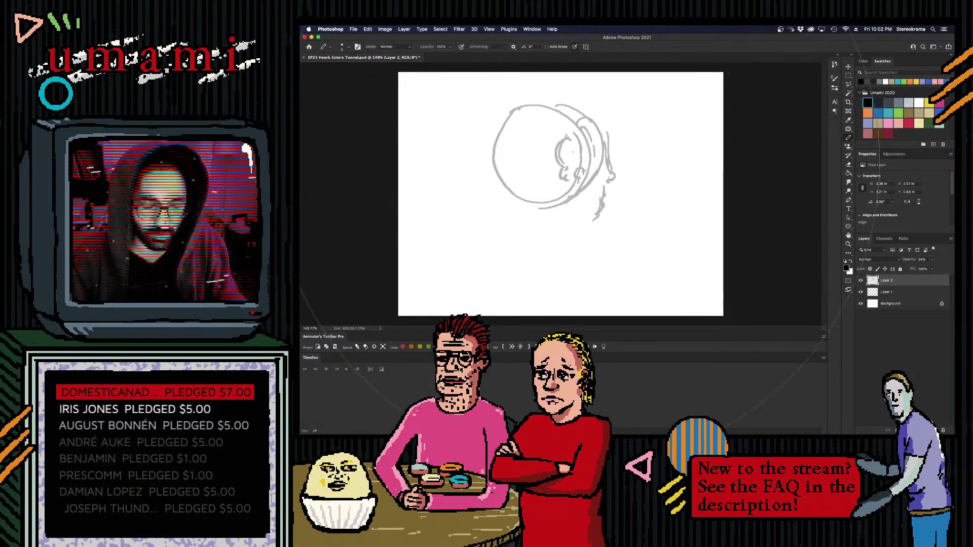
key(bracketleft)
key(bracketleft)
key(bracketleft)
key(bracketleft)
key(bracketleft)
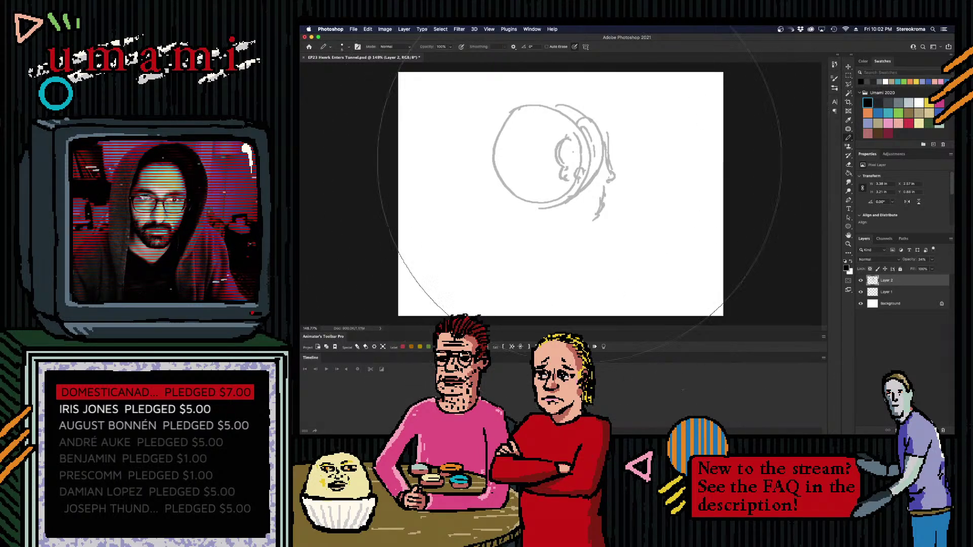
key(bracketleft)
key(bracketleft)
key(bracketleft)
key(bracketleft)
key(bracketleft)
key(bracketleft)
key(bracketleft)
key(bracketleft)
key(bracketleft)
key(bracketleft)
key(bracketleft)
key(bracketleft)
key(bracketleft)
key(bracketright)
key(bracketright)
key(bracketright)
key(bracketright)
key(bracketright)
key(bracketright)
mouse_move(572, 165)
mouse_down()
mouse_move(572, 154)
mouse_move(605, 196)
mouse_move(582, 231)
mouse_up()
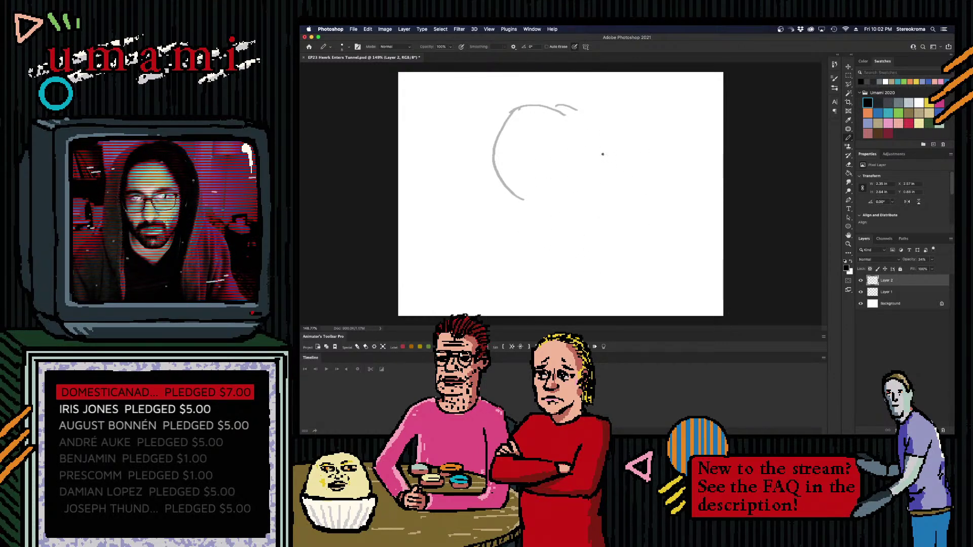
- Sketch the skull's front curve, a brow line, inner eye-socket curves and a short chin mark inside the open head shape
mouse_move(603, 154)
mouse_down()
mouse_move(601, 186)
mouse_move(604, 178)
mouse_up()
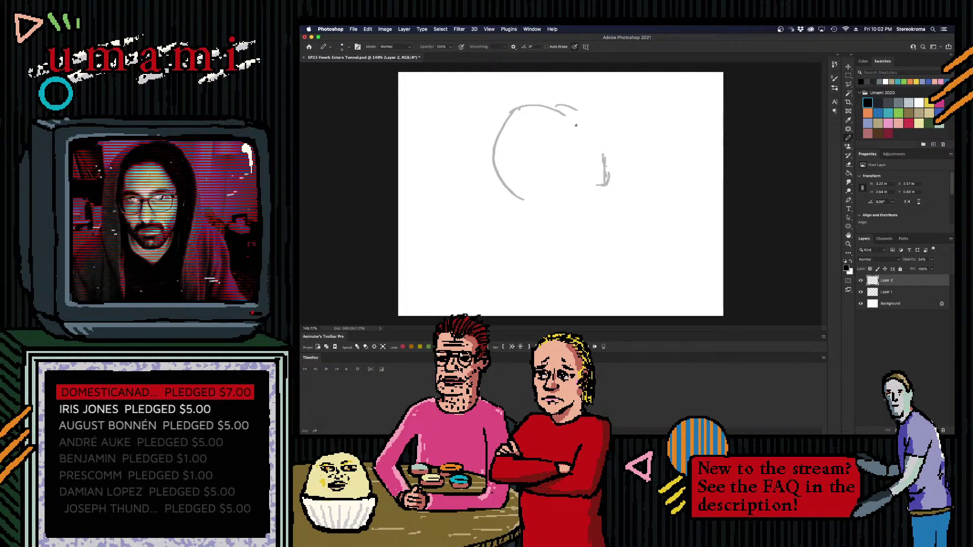
mouse_move(563, 106)
mouse_down()
mouse_move(607, 148)
mouse_move(547, 193)
mouse_up()
drag(578, 133, 565, 128)
mouse_move(551, 151)
mouse_down()
mouse_move(576, 187)
mouse_move(552, 162)
mouse_up()
drag(557, 168, 551, 183)
drag(554, 228, 569, 226)
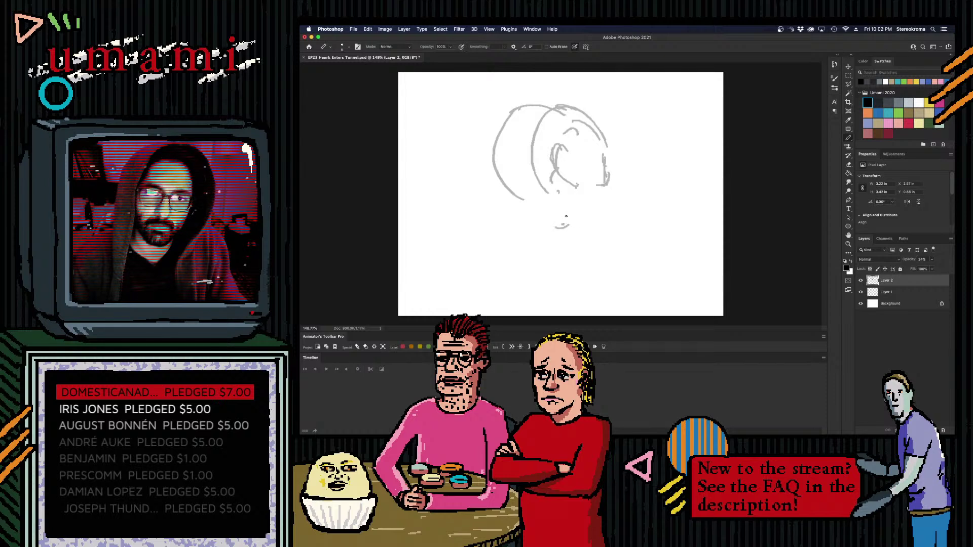
- Rough in the far eye, nose, mouth and jaw down the right side of the face
drag(584, 164, 597, 166)
mouse_move(588, 173)
mouse_down()
mouse_move(605, 160)
mouse_move(594, 213)
mouse_move(585, 212)
mouse_move(598, 211)
mouse_move(585, 226)
mouse_move(555, 219)
mouse_move(589, 230)
mouse_move(556, 229)
mouse_move(584, 230)
mouse_move(578, 236)
mouse_move(553, 221)
mouse_move(591, 241)
mouse_up()
drag(597, 233, 573, 246)
mouse_move(587, 229)
mouse_down()
mouse_move(600, 198)
mouse_move(596, 175)
mouse_move(604, 202)
mouse_up()
mouse_move(590, 191)
mouse_down()
mouse_move(582, 206)
mouse_move(587, 195)
mouse_move(600, 217)
mouse_move(583, 241)
mouse_up()
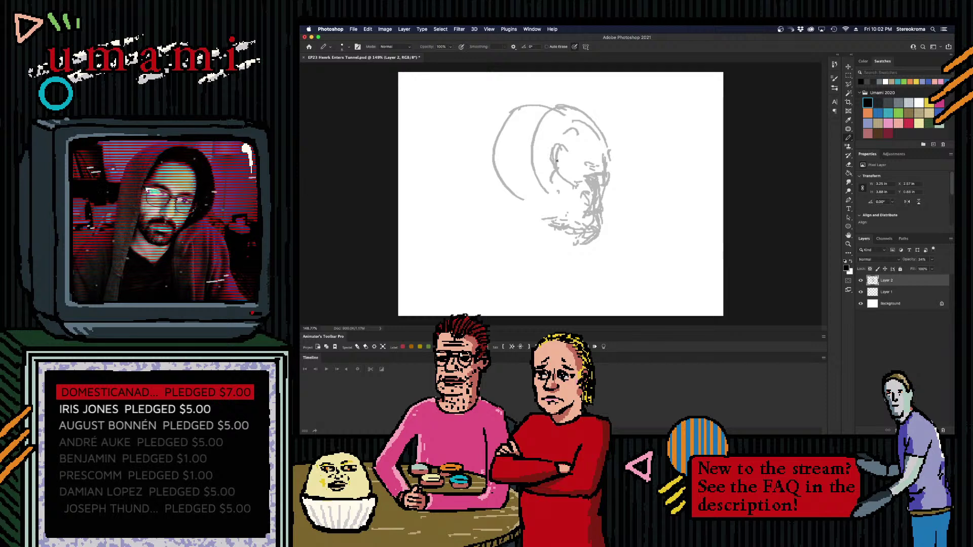
- Refine the face by erasing stray marks around the eyes and nose and redrawing the brow, eye, lips and chin
mouse_move(574, 115)
mouse_down()
mouse_move(540, 152)
mouse_move(554, 190)
mouse_move(567, 171)
mouse_move(558, 167)
mouse_up()
drag(566, 185, 571, 200)
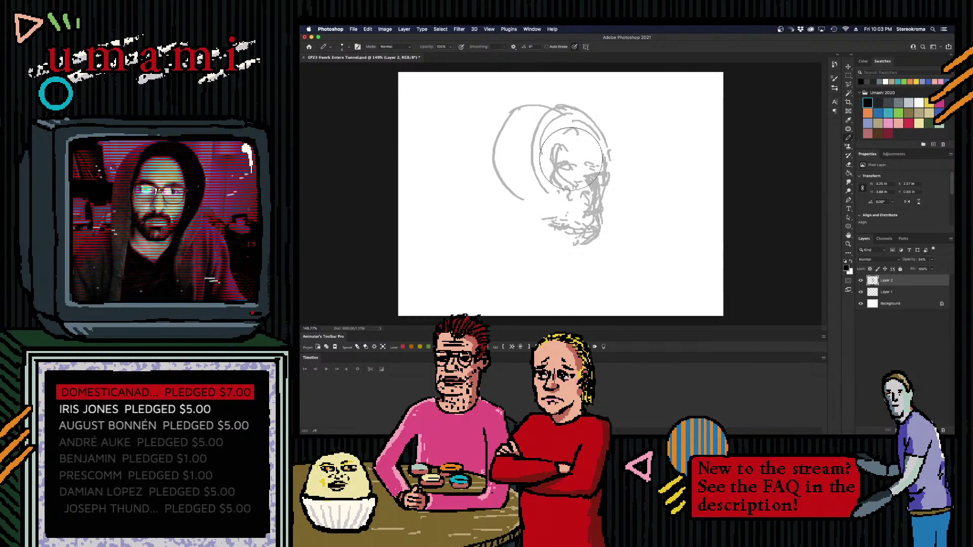
mouse_move(556, 154)
mouse_down()
mouse_move(557, 147)
mouse_move(553, 159)
mouse_move(576, 183)
mouse_move(600, 176)
mouse_move(592, 190)
mouse_move(589, 180)
mouse_move(594, 221)
mouse_move(579, 228)
mouse_move(582, 194)
mouse_up()
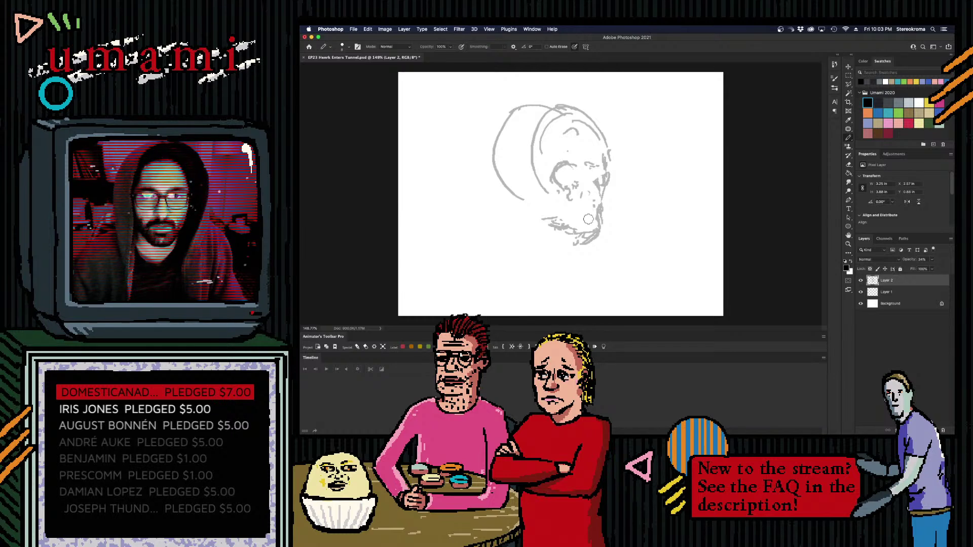
drag(593, 239, 575, 244)
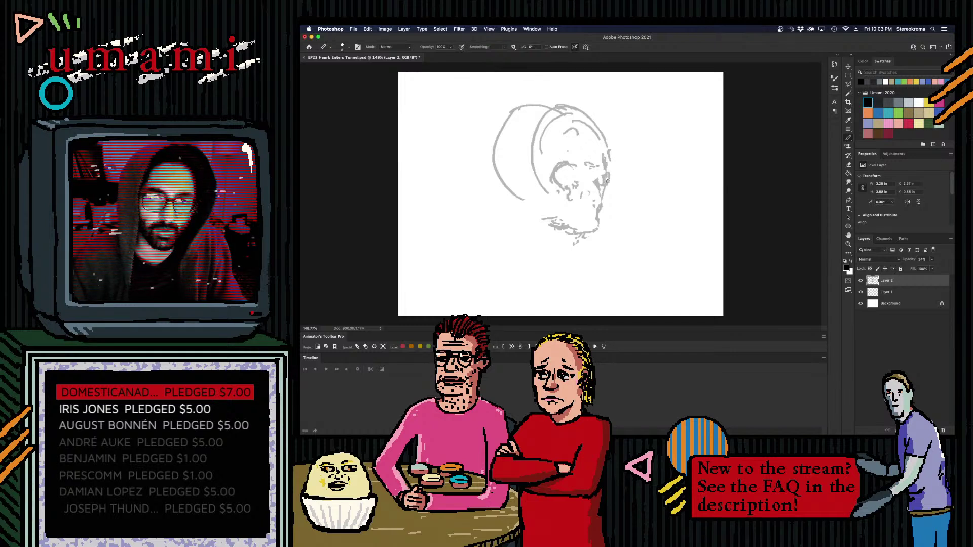
drag(610, 178, 606, 181)
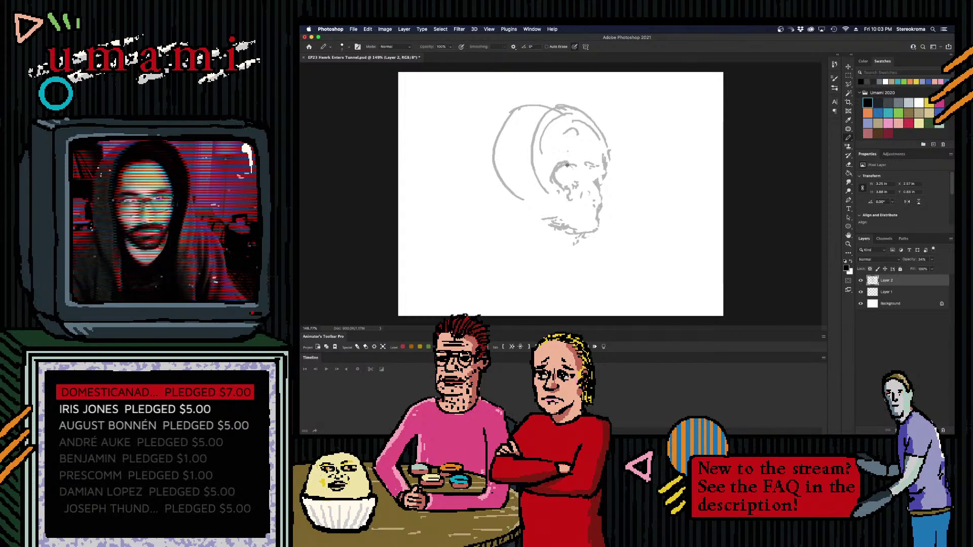
drag(568, 170, 562, 180)
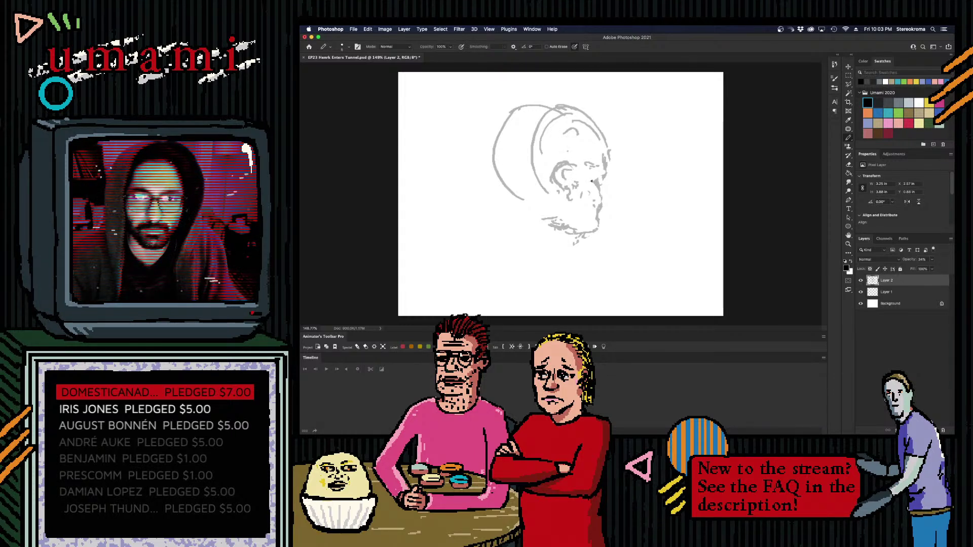
drag(607, 142, 609, 169)
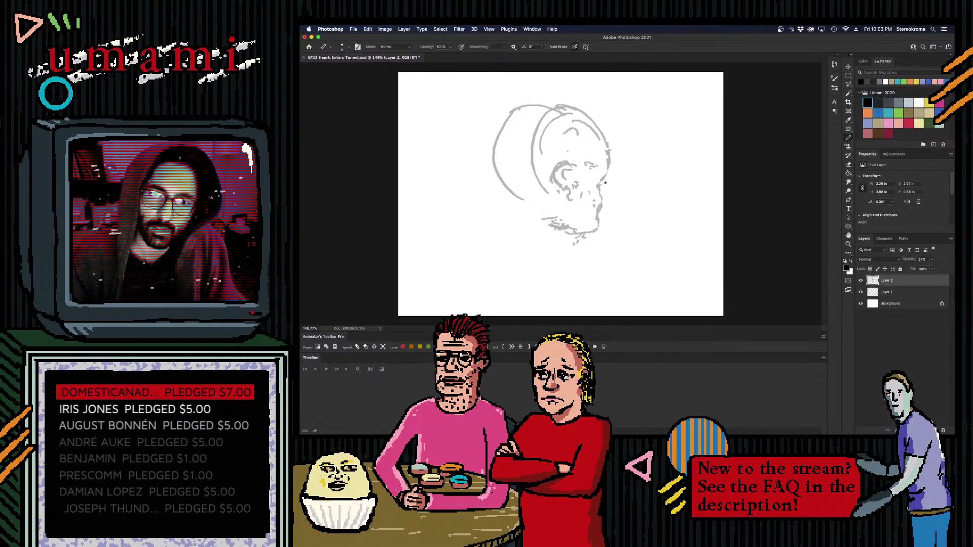
mouse_move(604, 183)
mouse_down()
mouse_move(600, 227)
mouse_move(560, 237)
mouse_up()
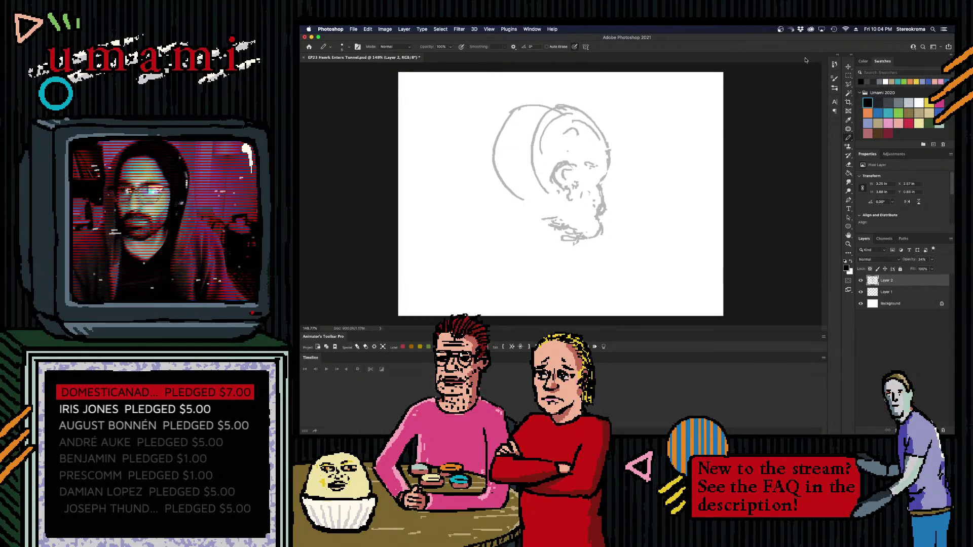
- Select the whole head sketch and rotate it clockwise so the face tilts downward, returning to the Pencil tool
click(849, 77)
drag(489, 89, 643, 272)
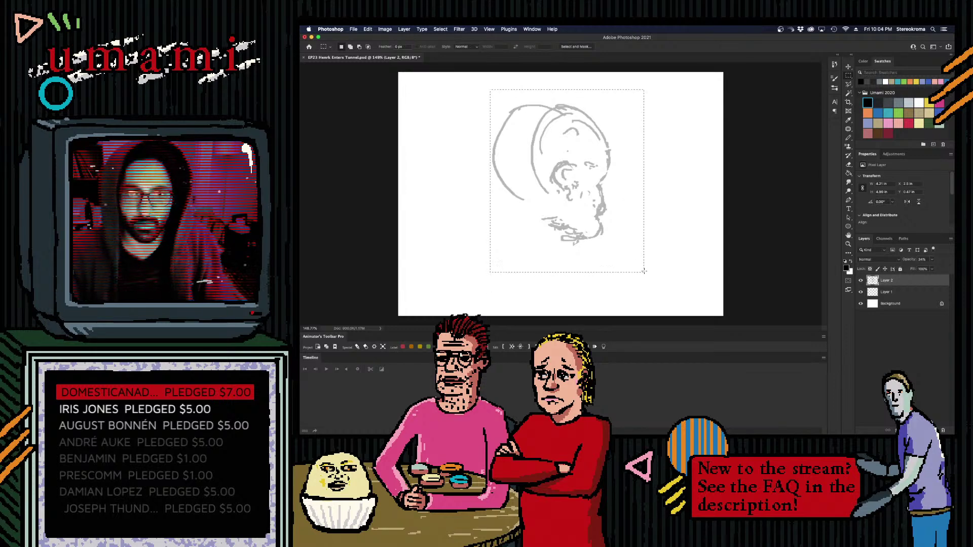
key(ctrl+t)
drag(656, 155, 662, 185)
key(Return)
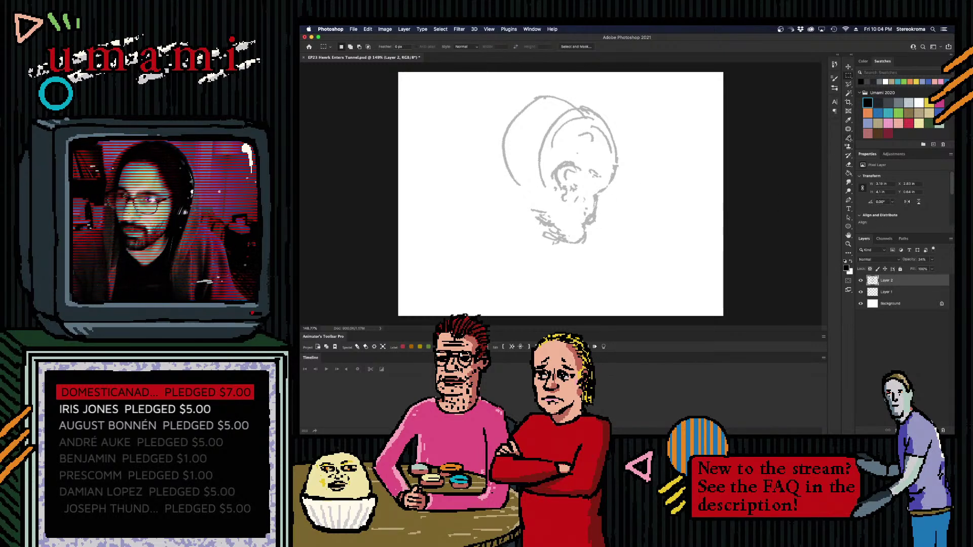
key(b)
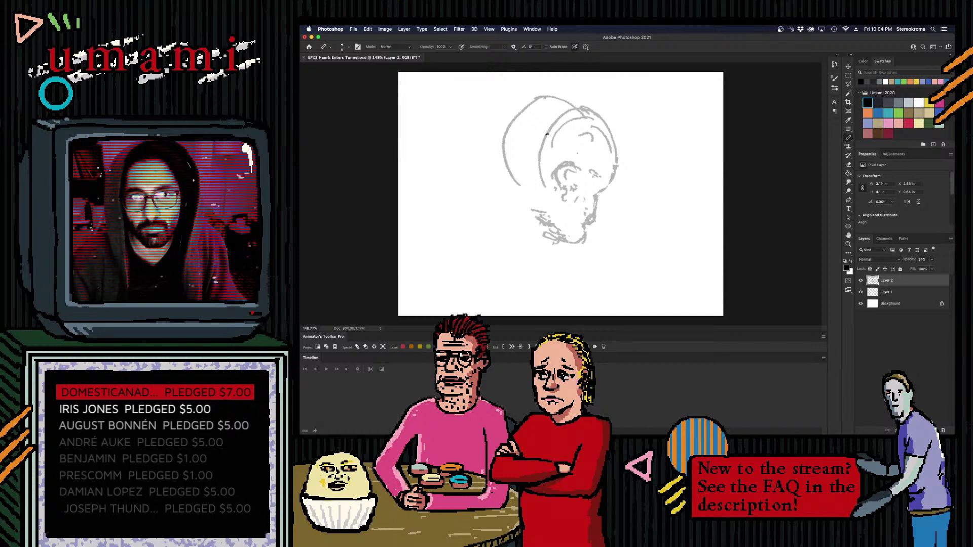
mouse_move(507, 112)
mouse_down()
mouse_move(645, 189)
mouse_move(615, 191)
mouse_up()
key(super+z)
key(super+z)
drag(575, 148, 629, 200)
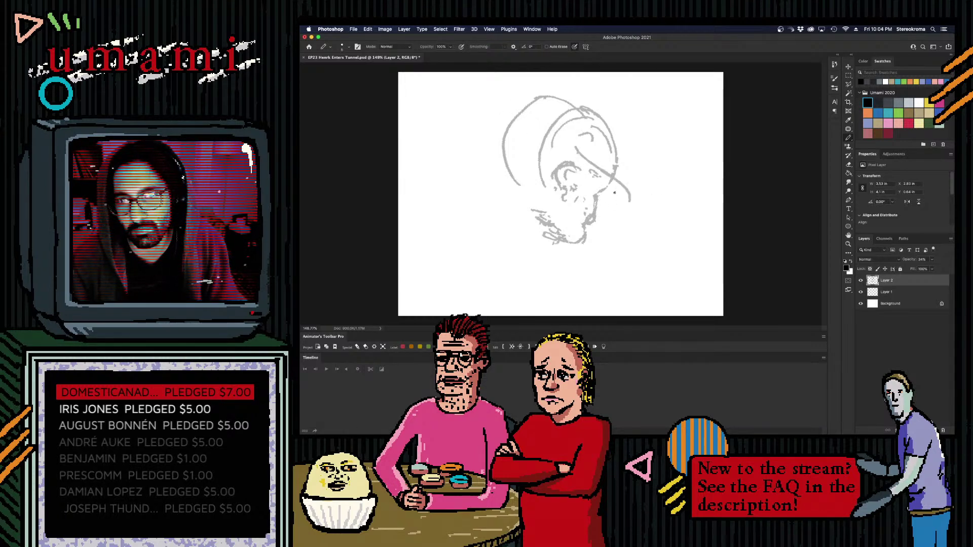
key(super+z)
drag(572, 152, 626, 181)
key(super+z)
drag(570, 141, 628, 179)
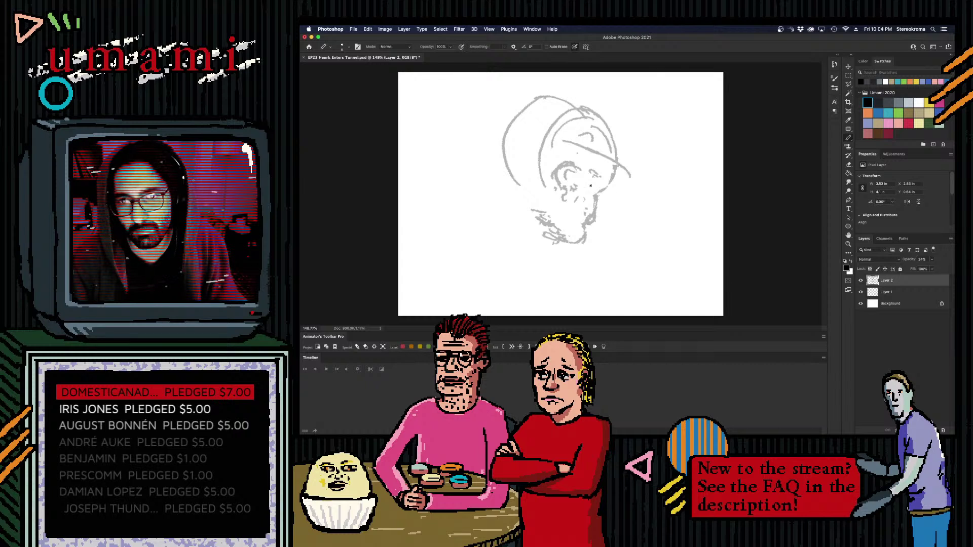
key(super+z)
mouse_move(576, 139)
mouse_down()
mouse_move(604, 188)
mouse_move(608, 170)
mouse_move(631, 200)
mouse_move(629, 184)
mouse_move(604, 191)
mouse_move(614, 159)
mouse_move(639, 195)
mouse_up()
key(super+z)
key(super+z)
key(super+z)
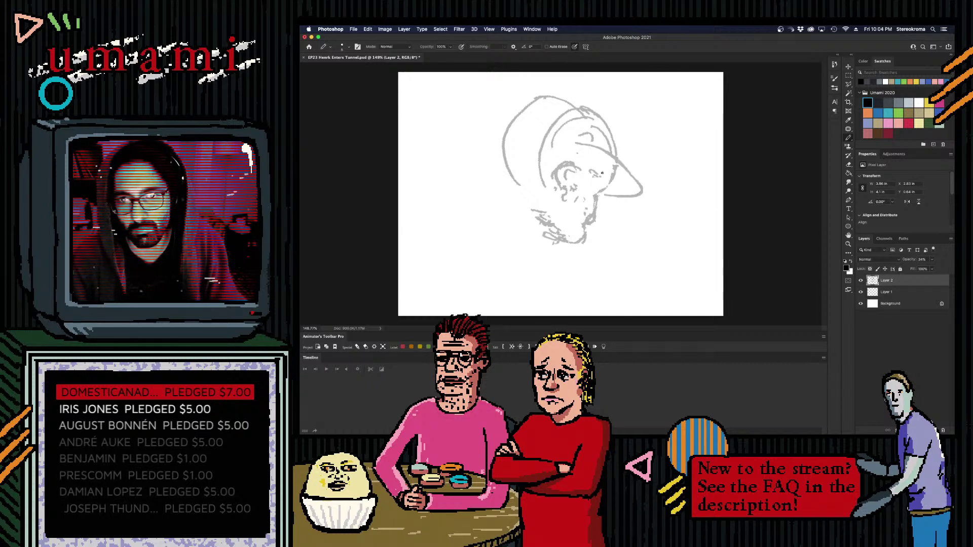
key(super+z)
- Sketch a bowler hat over the head with a domed crown, a slanted brim and a curled rear edge
mouse_move(585, 149)
mouse_down()
mouse_move(623, 193)
mouse_move(606, 188)
mouse_move(629, 115)
mouse_up()
key(super+z)
drag(612, 166, 618, 136)
drag(563, 100, 619, 139)
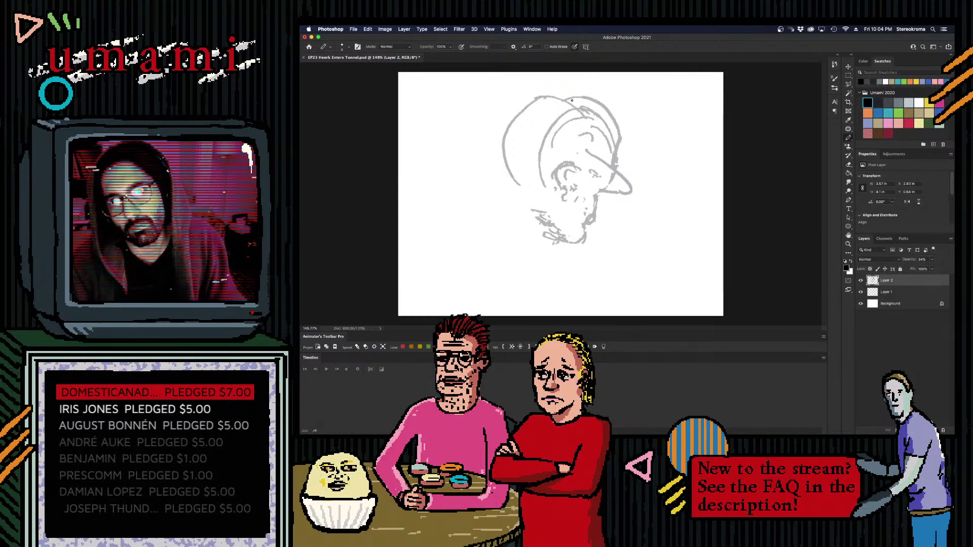
drag(537, 101, 603, 100)
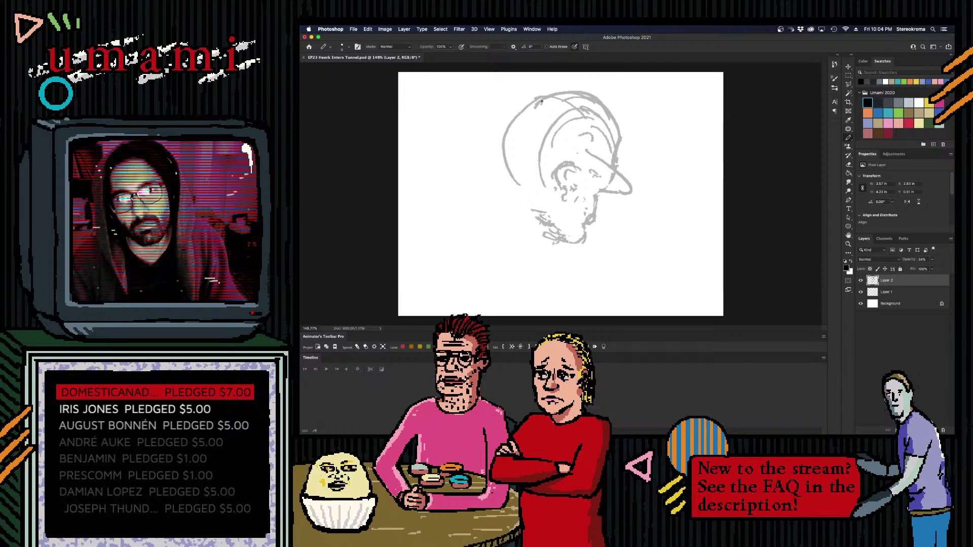
mouse_move(542, 100)
mouse_down()
mouse_move(537, 122)
mouse_move(593, 149)
mouse_up()
mouse_move(518, 117)
mouse_down()
mouse_move(587, 150)
mouse_move(497, 122)
mouse_up()
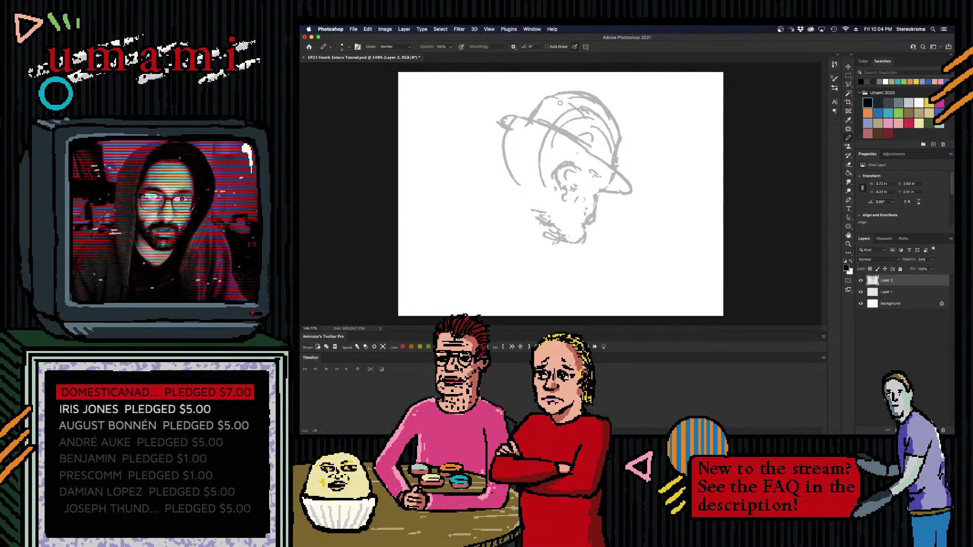
- Erase the old skull lines inside the hat and behind the head with a resized eraser
key(bracketright)
key(bracketright)
key(bracketright)
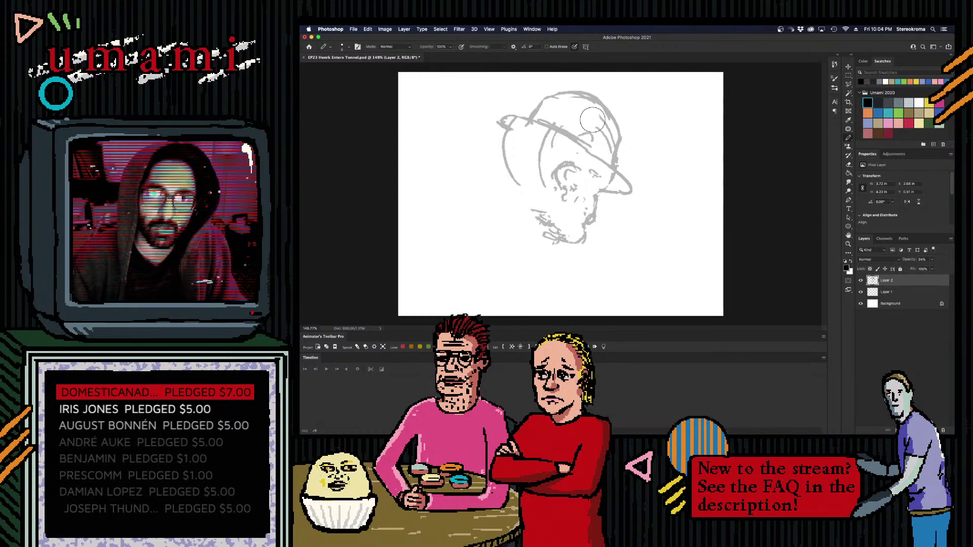
key(bracketleft)
key(bracketleft)
key(bracketleft)
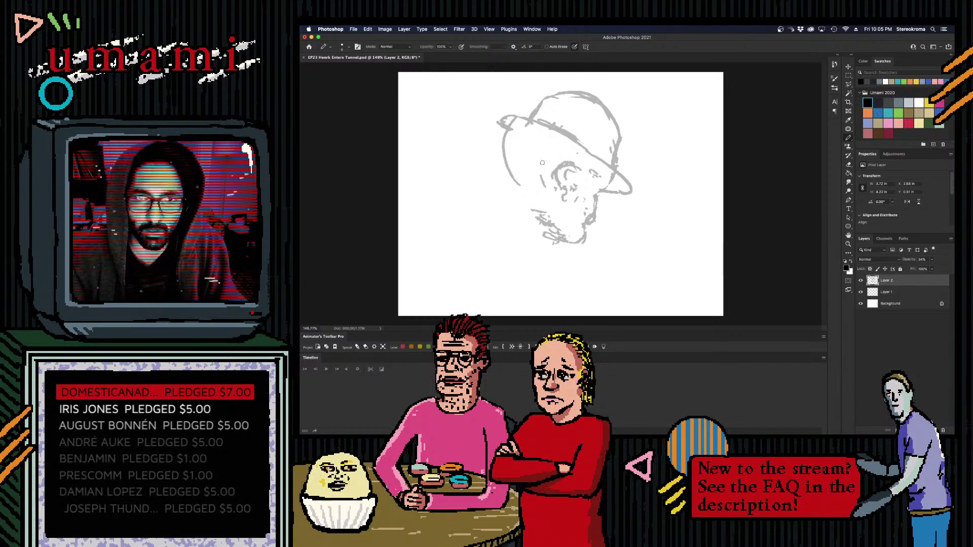
drag(507, 133, 522, 192)
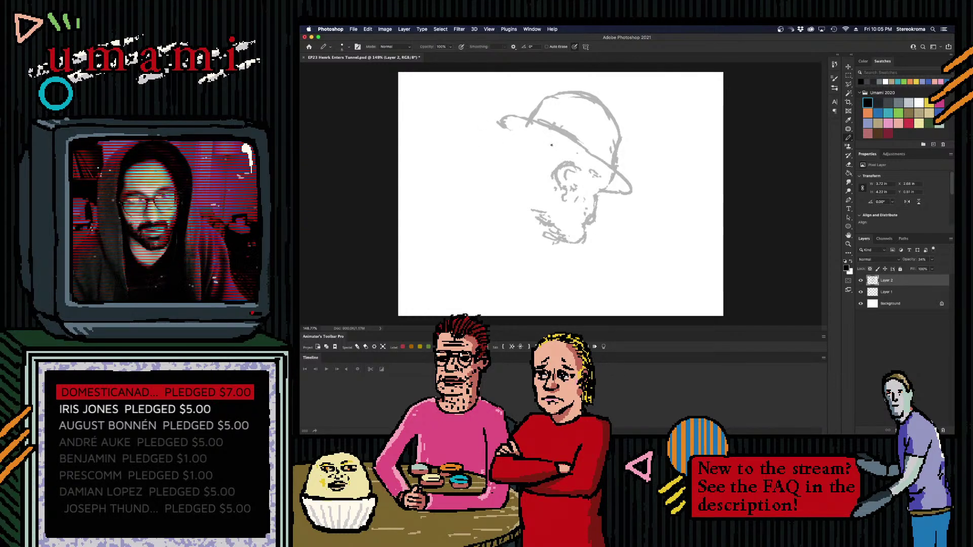
- Fill the back of the head with shaggy hair strokes hanging from beneath the hat brim to the ear and nape
drag(517, 130, 501, 176)
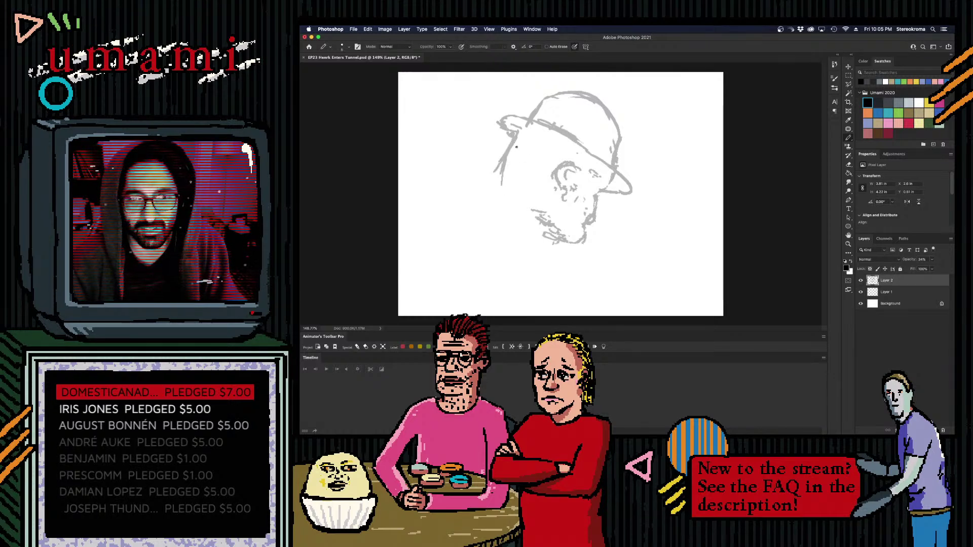
mouse_move(522, 132)
mouse_down()
mouse_move(506, 180)
mouse_move(514, 181)
mouse_up()
mouse_move(537, 146)
mouse_down()
mouse_move(514, 195)
mouse_move(524, 181)
mouse_move(541, 194)
mouse_up()
drag(553, 156, 546, 180)
mouse_move(551, 174)
mouse_down()
mouse_move(537, 194)
mouse_move(521, 191)
mouse_up()
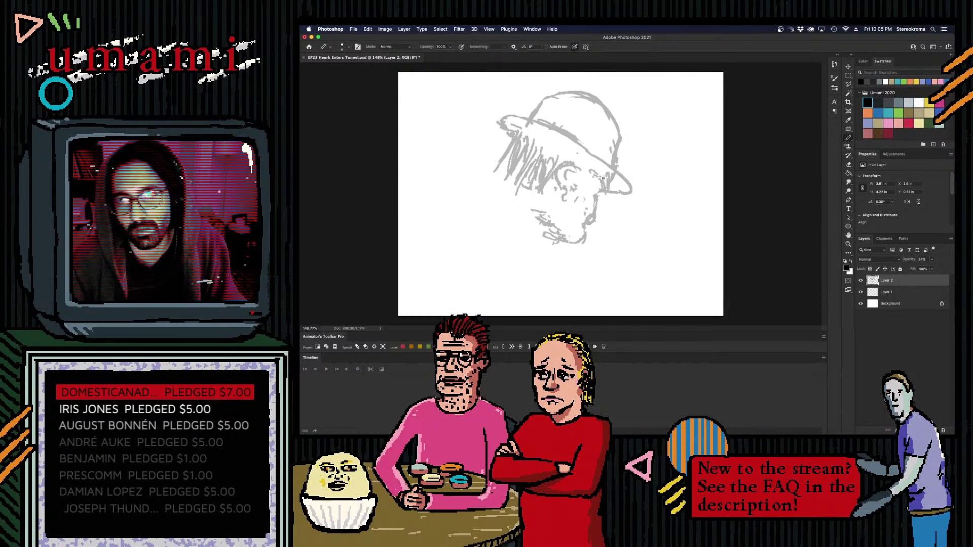
mouse_move(553, 146)
mouse_down()
mouse_move(523, 137)
mouse_move(588, 177)
mouse_up()
drag(520, 129, 592, 166)
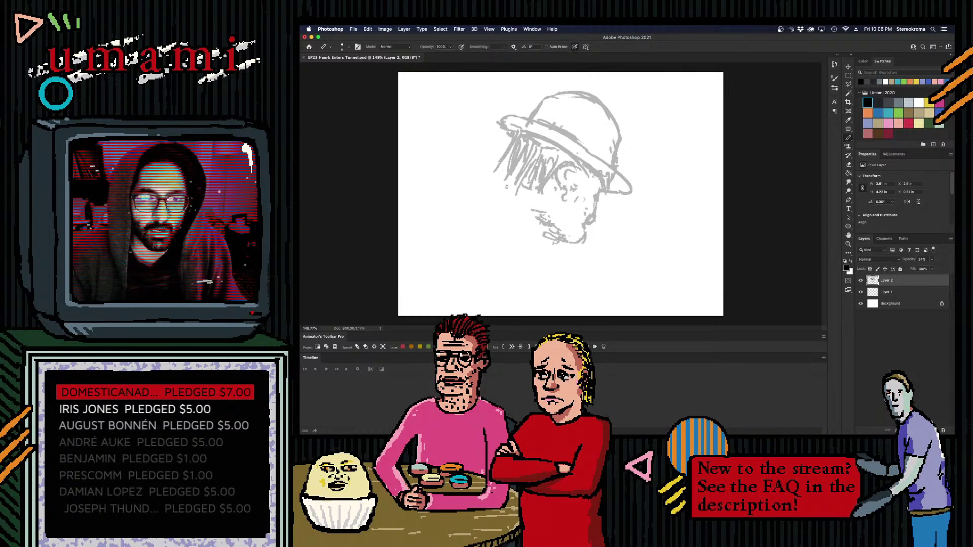
mouse_move(502, 188)
mouse_down()
mouse_move(509, 161)
mouse_move(513, 187)
mouse_move(528, 132)
mouse_move(520, 178)
mouse_move(547, 170)
mouse_move(538, 190)
mouse_move(555, 181)
mouse_move(546, 199)
mouse_move(552, 186)
mouse_move(508, 184)
mouse_up()
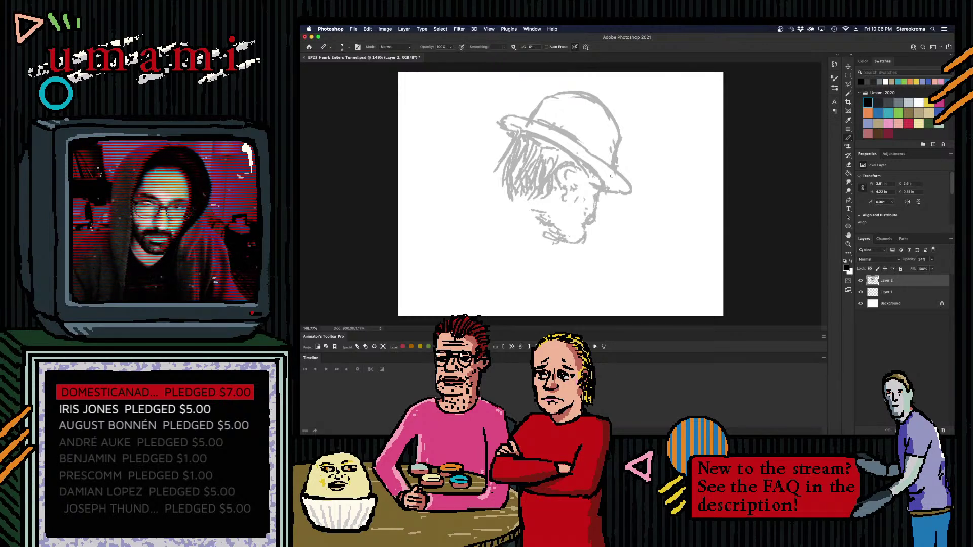
- Shorten and redraw the hat's front brim, and reshape the crown's right edge to curve inward at the brim
mouse_move(620, 182)
mouse_down()
mouse_move(629, 188)
mouse_move(617, 196)
mouse_up()
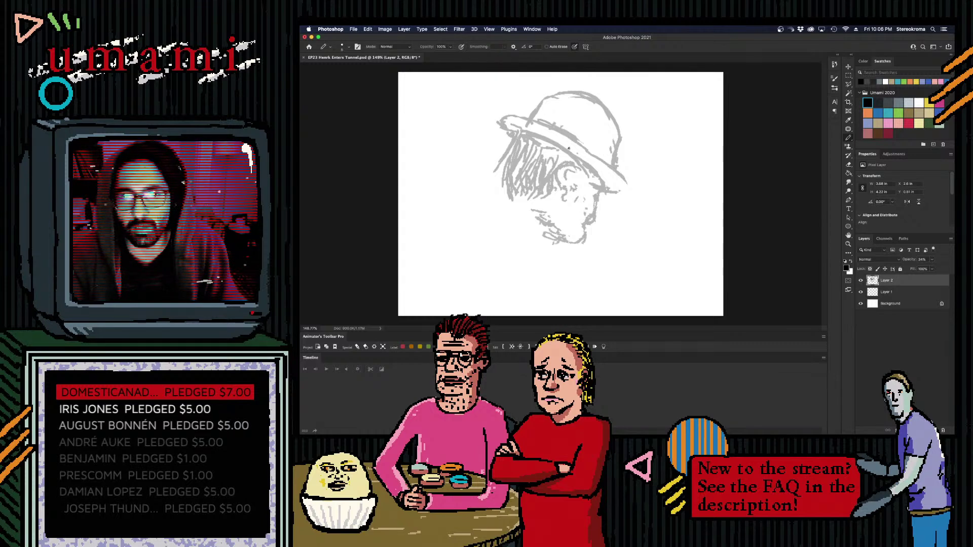
drag(581, 150, 622, 183)
drag(626, 186, 620, 190)
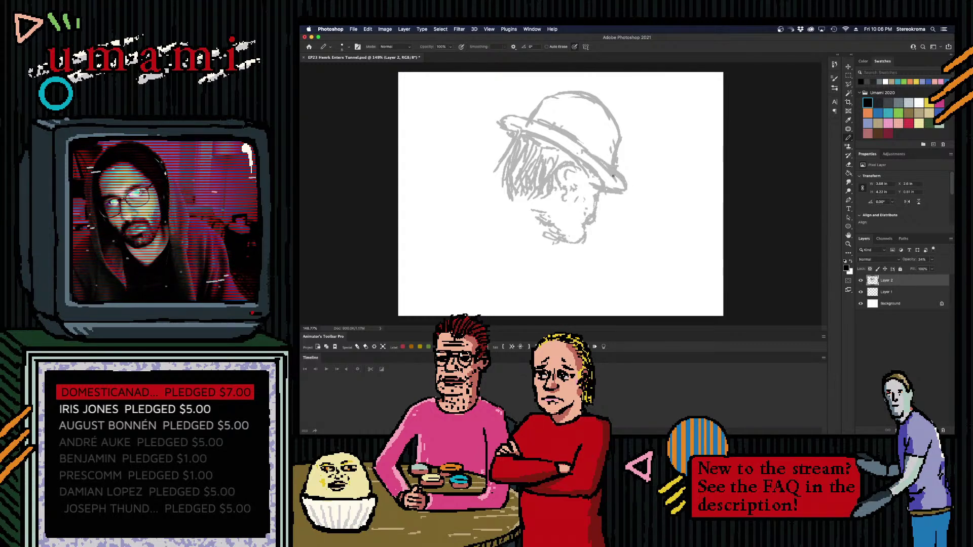
drag(618, 129, 604, 162)
drag(618, 134, 607, 163)
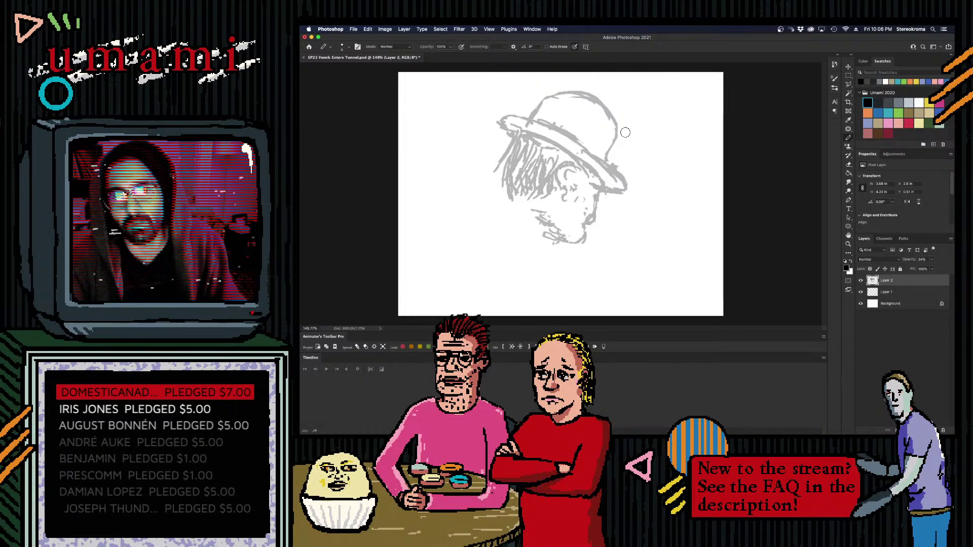
drag(614, 142, 608, 164)
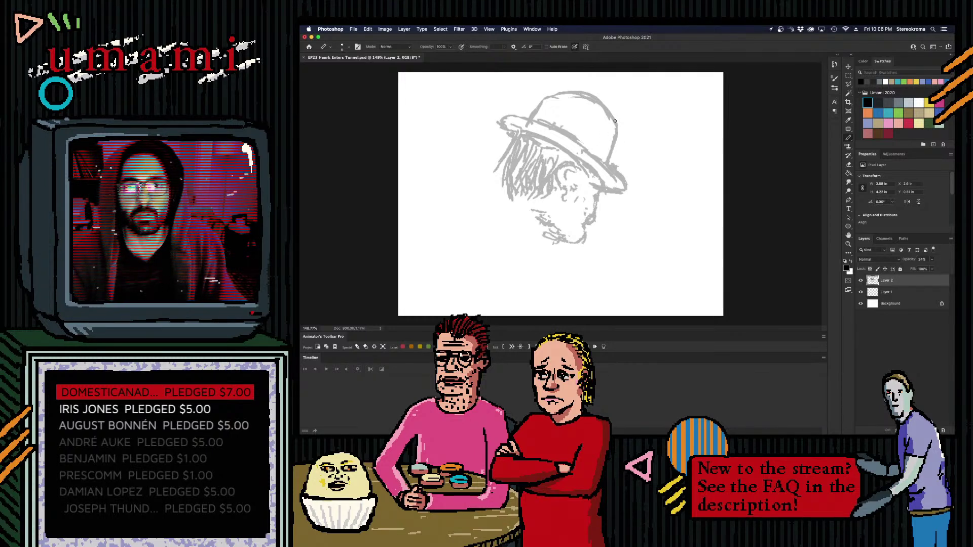
- Draw a curved band line across the hat's crown and trim the tip of the front brim
drag(543, 115, 600, 142)
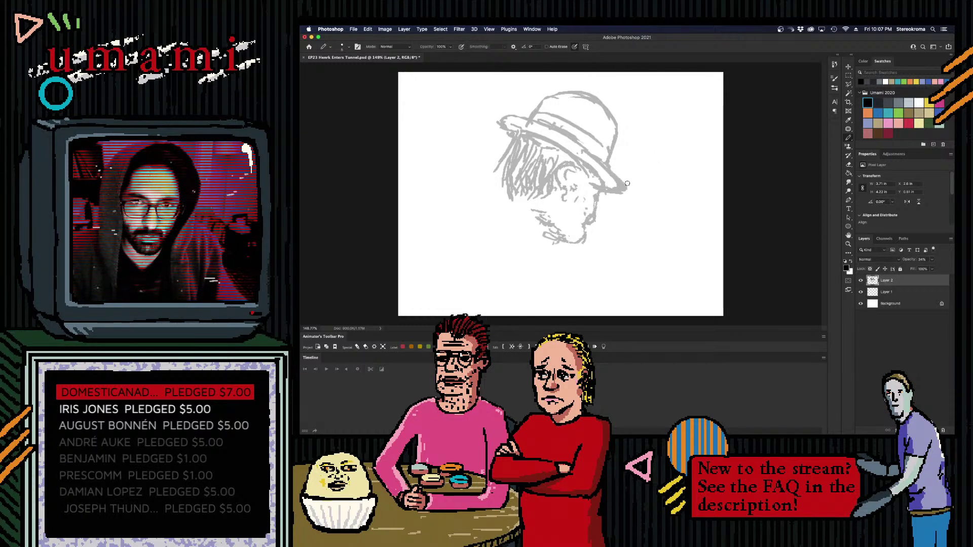
key(super+z)
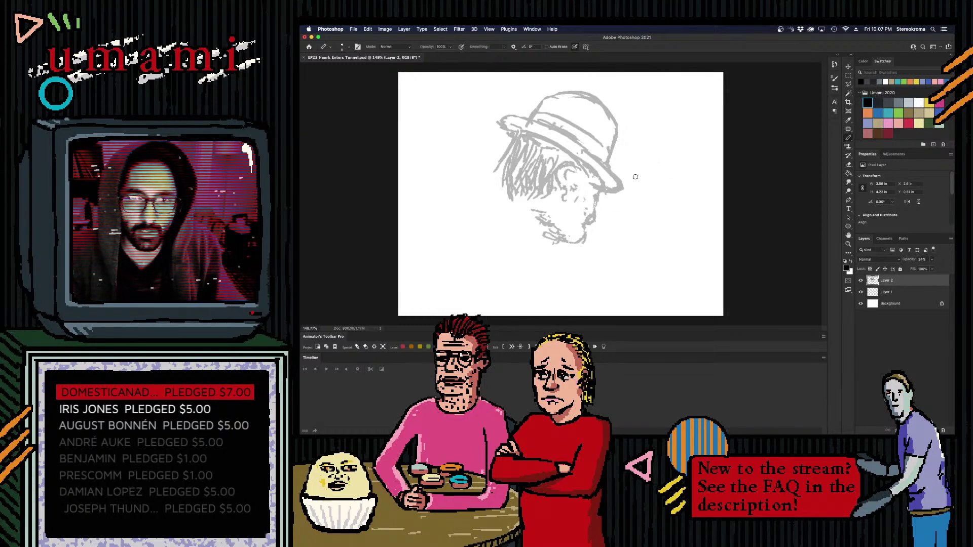
key(super+z)
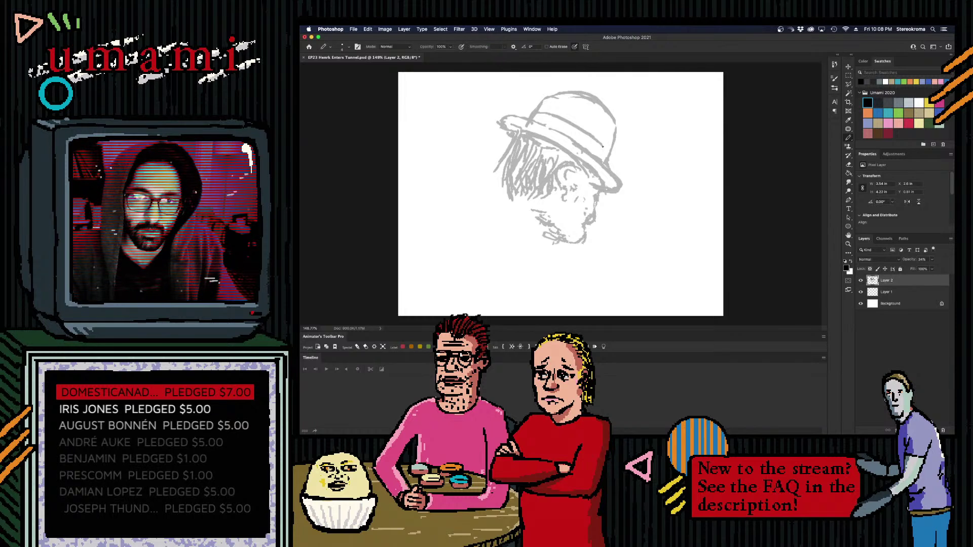
drag(602, 147, 606, 158)
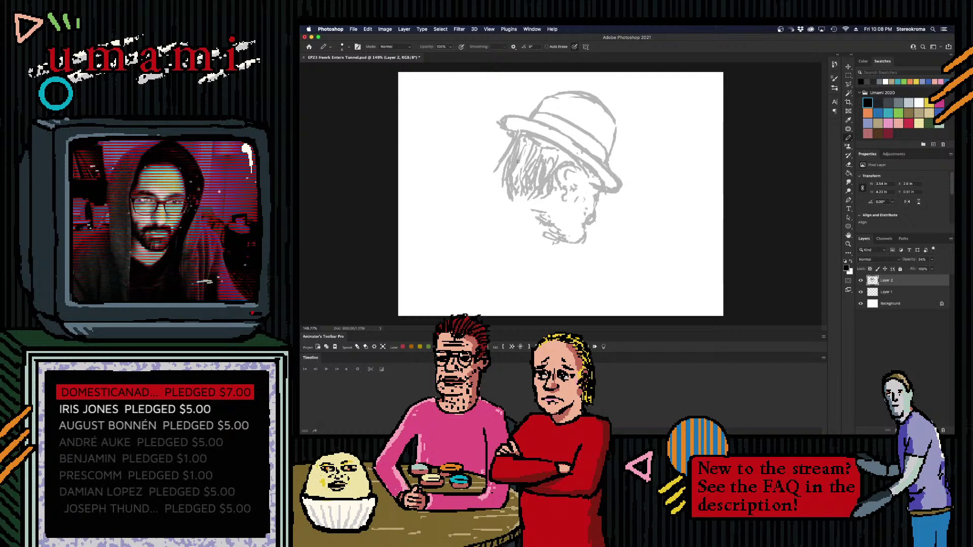
- Thin out the dense hair strokes behind the ear by erasing narrow gaps between them
mouse_move(516, 154)
mouse_down()
mouse_move(520, 181)
mouse_move(529, 157)
mouse_move(534, 197)
mouse_up()
drag(543, 158, 539, 190)
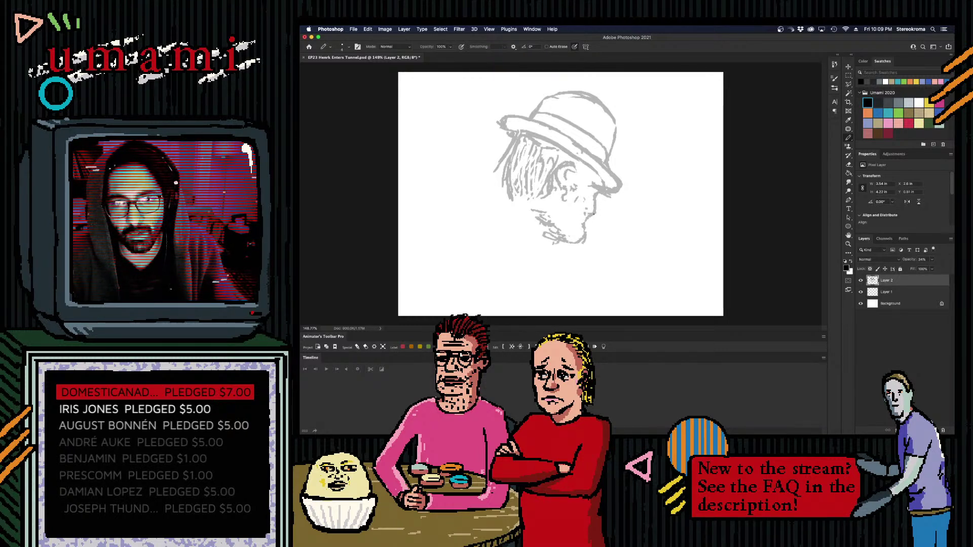
- Adjust the chin line and erase the old jaw and beard strokes beneath the ear with a larger eraser
drag(590, 218, 585, 233)
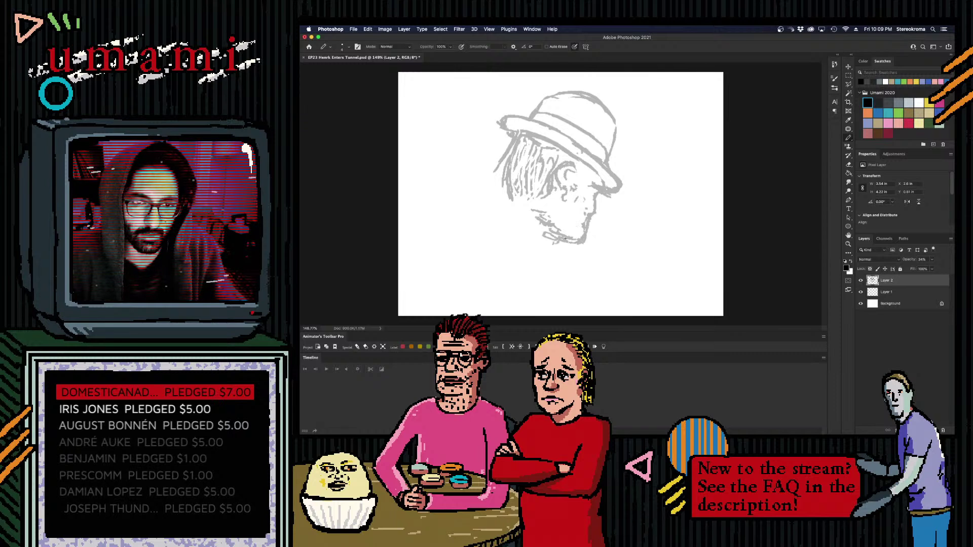
key(bracketright)
key(bracketright)
key(bracketright)
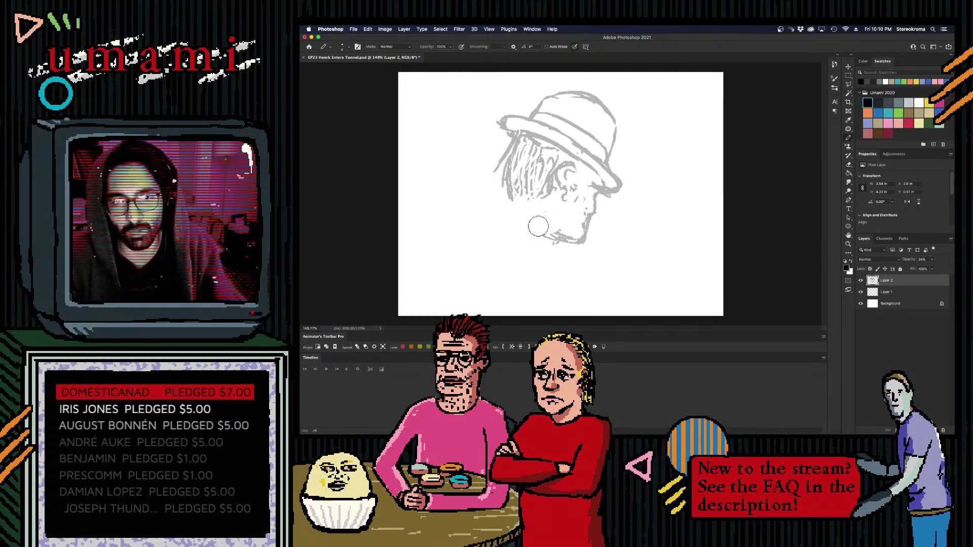
mouse_move(538, 226)
mouse_down()
mouse_move(558, 239)
mouse_move(587, 234)
mouse_up()
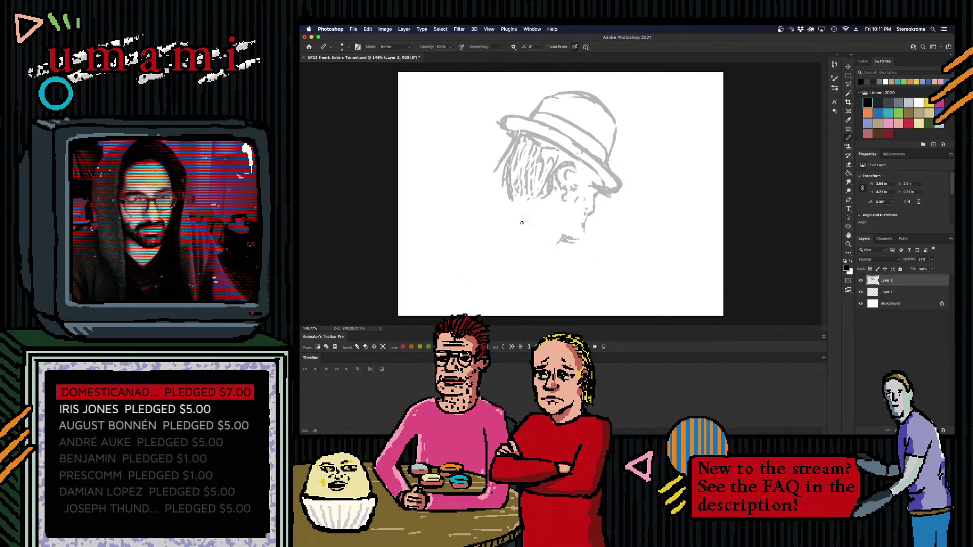
- Redraw the chin and front of the jaw, and add a dark scribbled mustache beneath the nose
drag(582, 230, 576, 242)
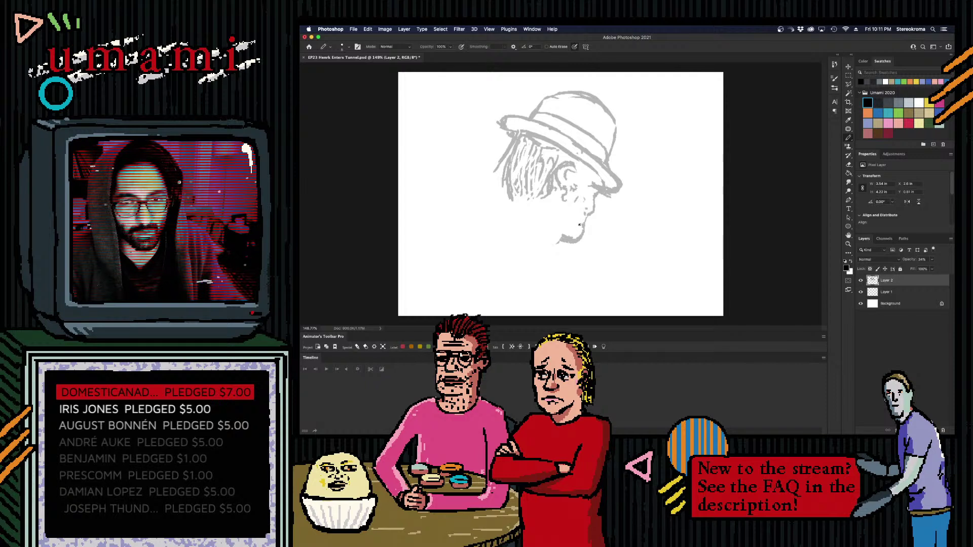
mouse_move(589, 214)
mouse_down()
mouse_move(585, 226)
mouse_move(576, 222)
mouse_up()
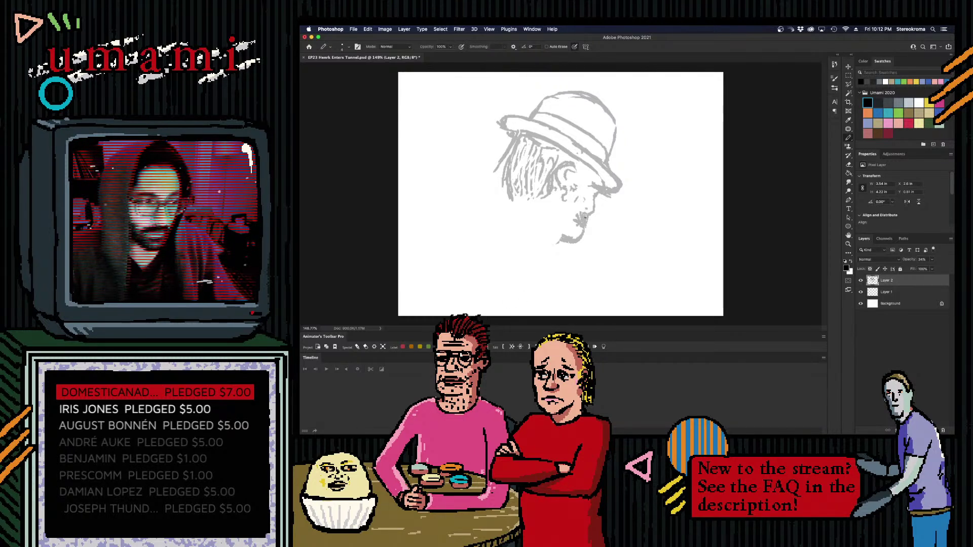
drag(587, 221, 588, 230)
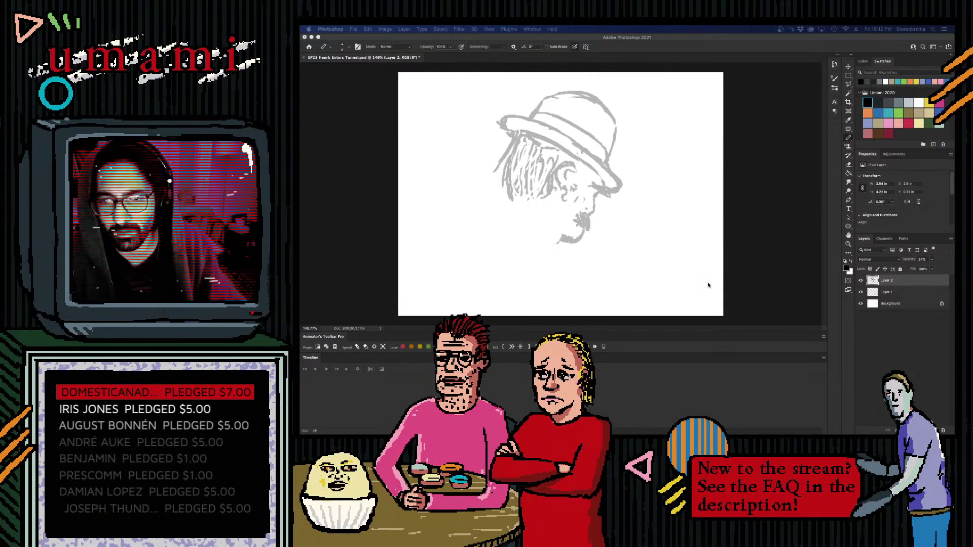
click(578, 236)
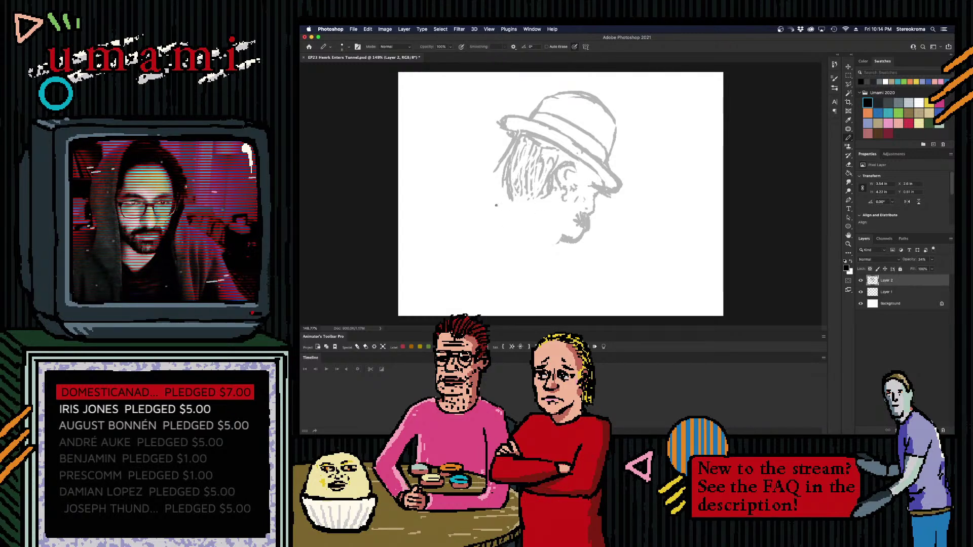
- Draw the nape line running down from the hair into the back shoulder, and short throat strokes under the jaw
mouse_move(506, 212)
mouse_down()
mouse_move(504, 217)
mouse_move(458, 229)
mouse_move(505, 202)
mouse_up()
key(super+z)
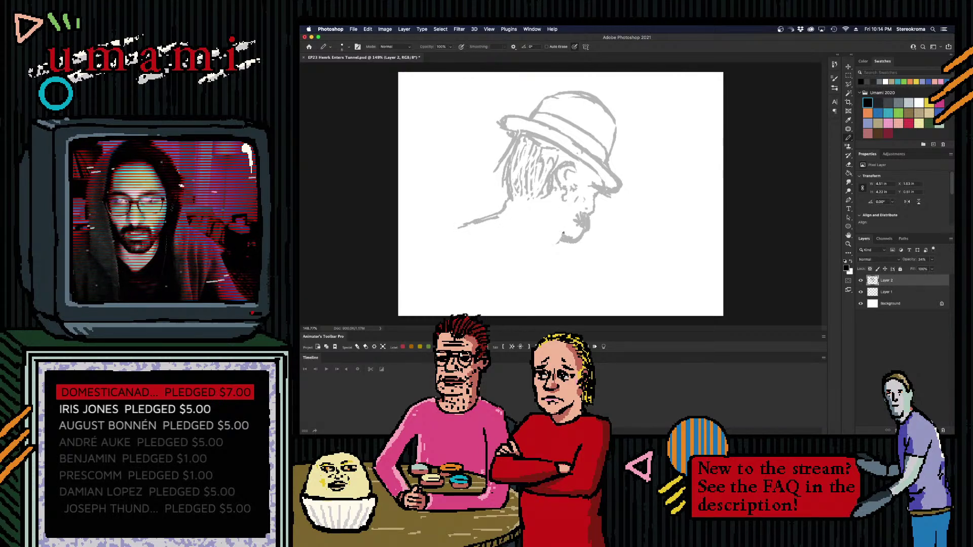
key(super+z)
drag(507, 200, 506, 213)
drag(561, 230, 549, 256)
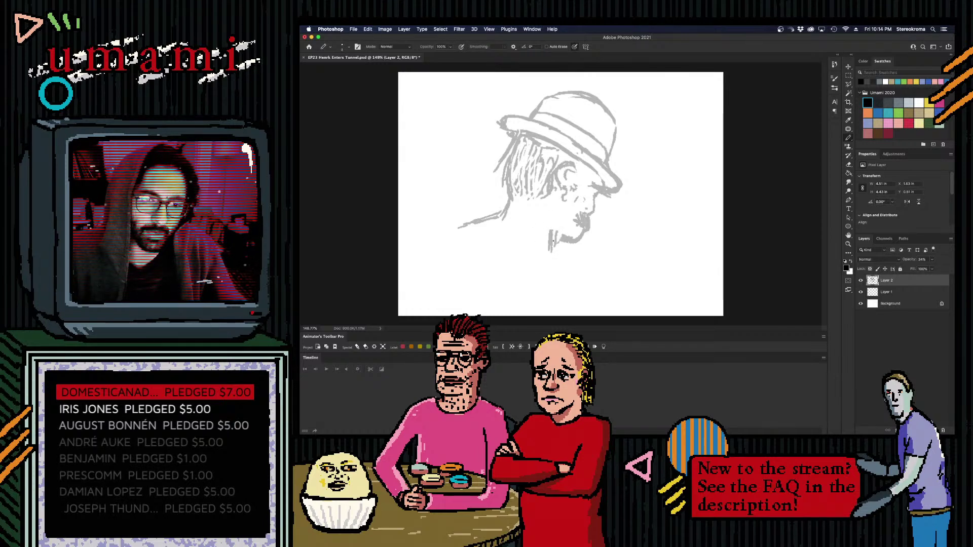
- Draw the chest line from the throat, sloping forward and curving down to the canvas's lower edge
drag(557, 244, 587, 277)
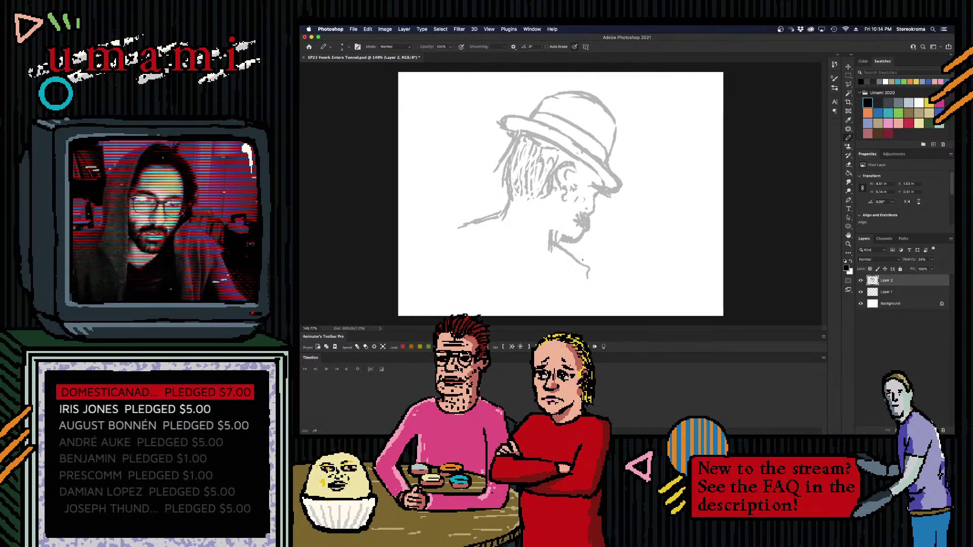
key(super+z)
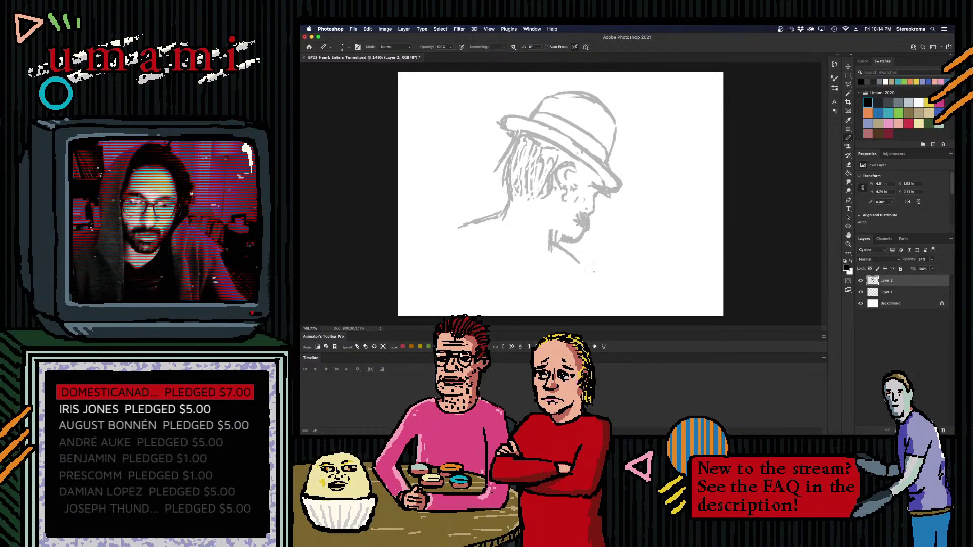
drag(584, 264, 592, 268)
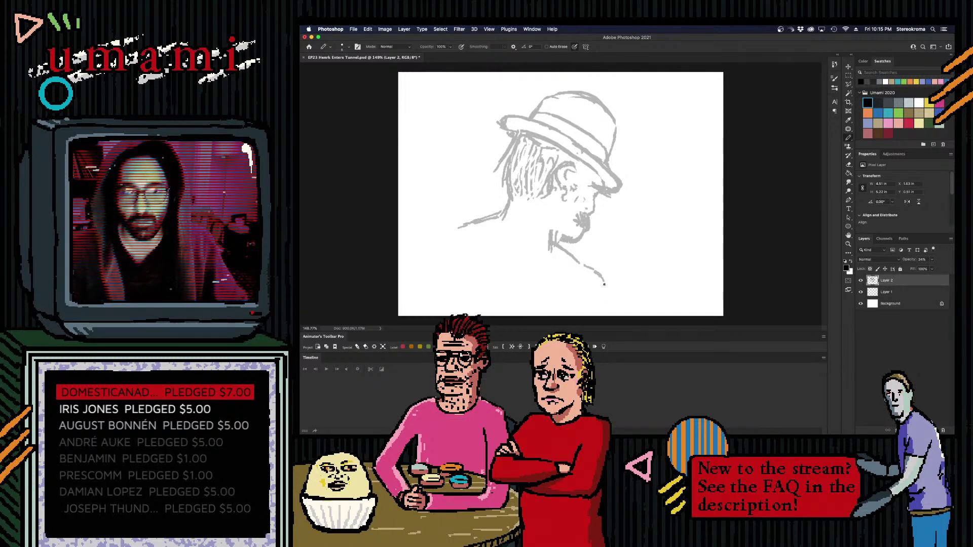
drag(602, 278, 610, 315)
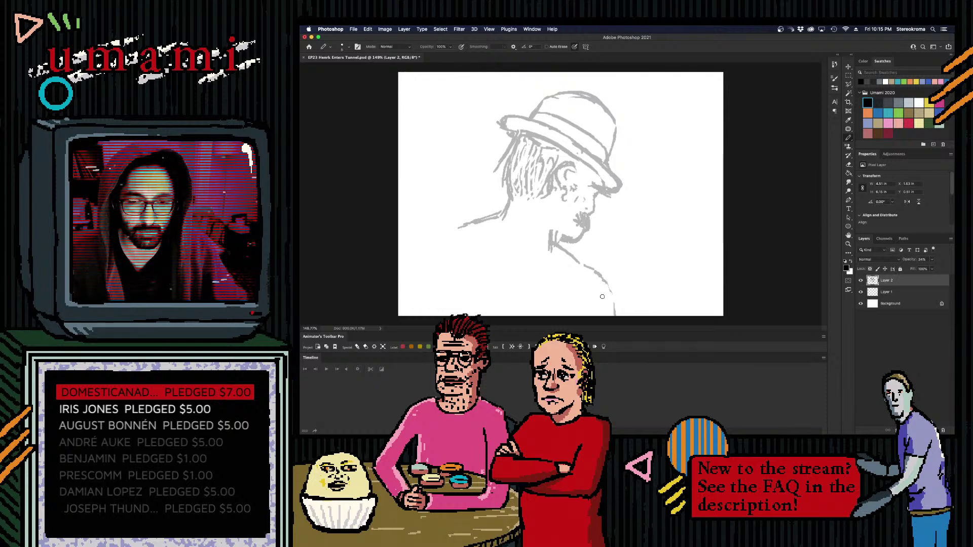
drag(607, 284, 614, 314)
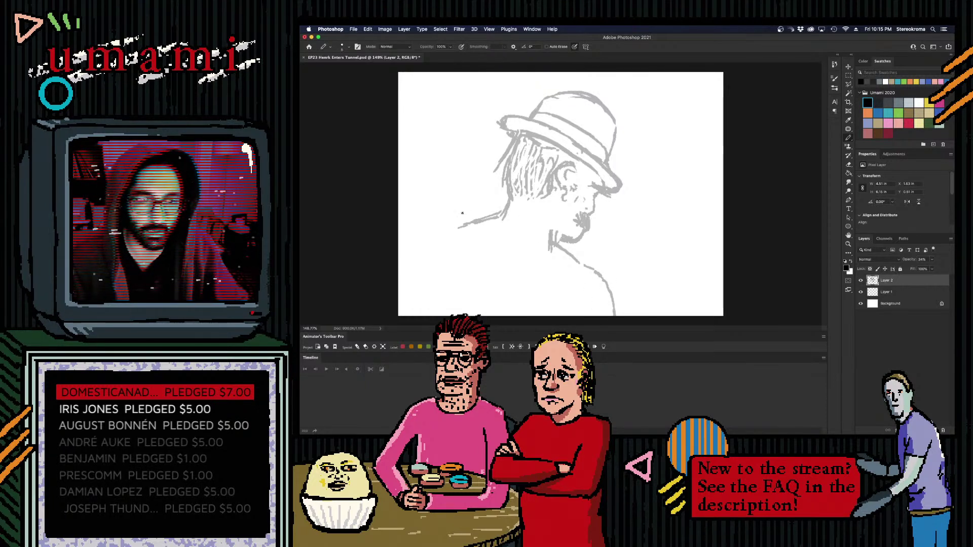
- Rework the back shoulder line into a thin collar edge and draw the neckline from the nape to the throat
drag(466, 229, 501, 213)
key(super+z)
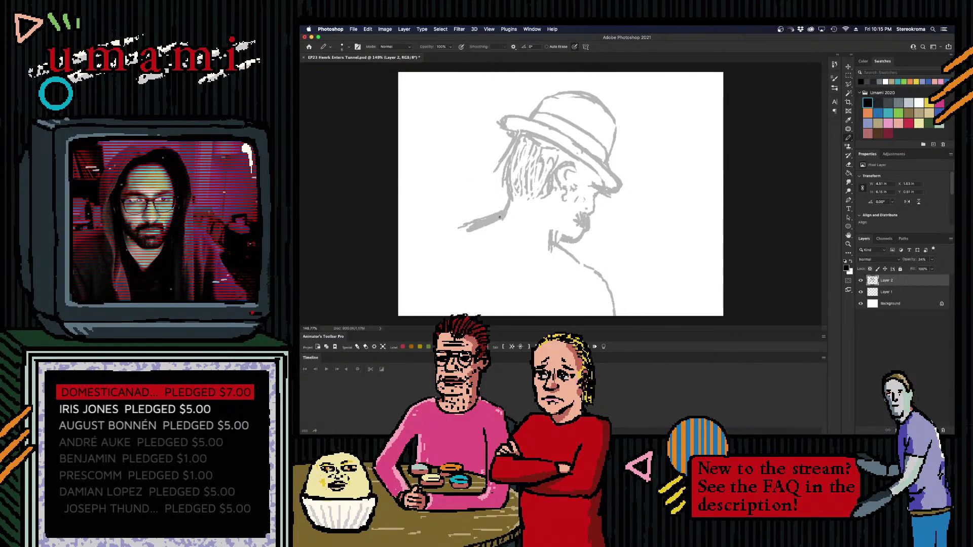
drag(500, 218, 469, 230)
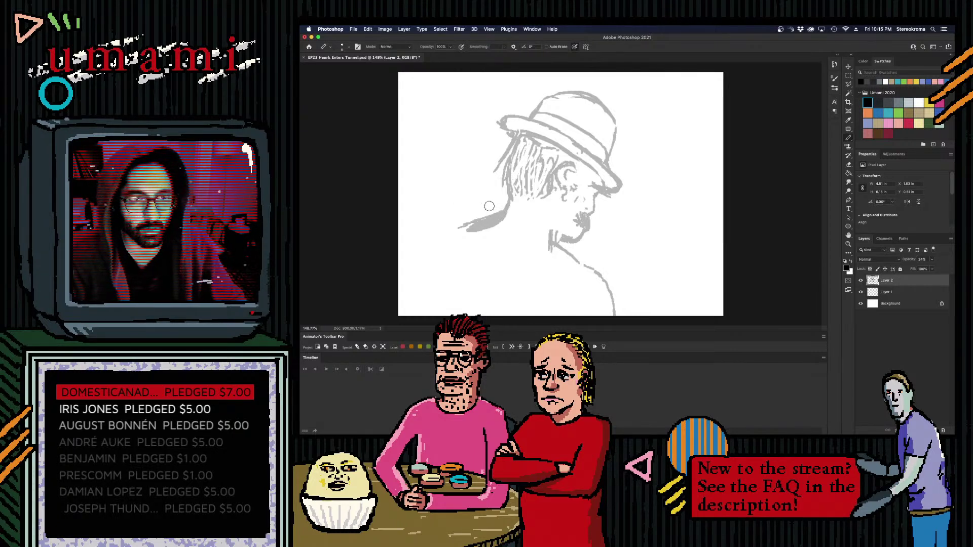
mouse_move(499, 209)
mouse_down()
mouse_move(469, 223)
mouse_move(493, 219)
mouse_move(476, 226)
mouse_move(491, 208)
mouse_up()
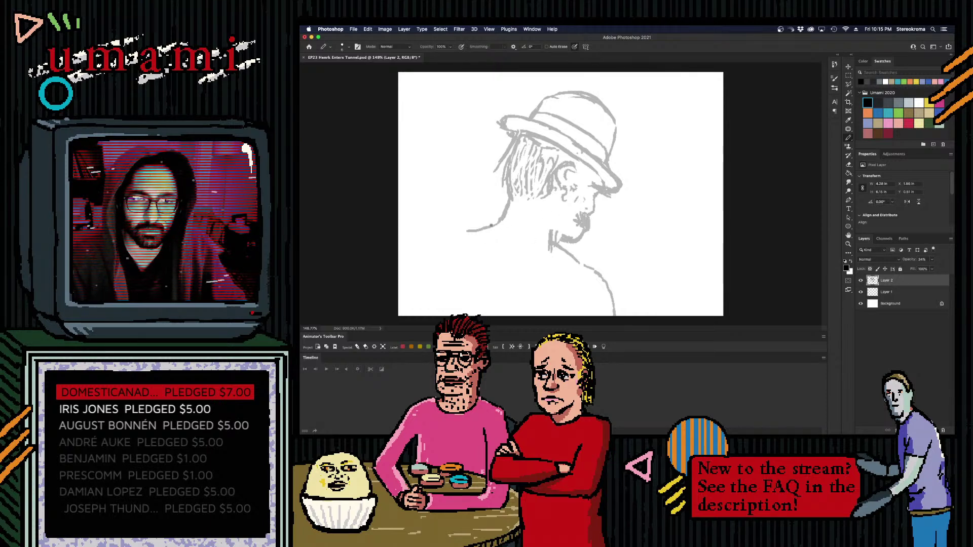
mouse_move(490, 225)
mouse_down()
mouse_move(549, 241)
mouse_move(573, 264)
mouse_up()
mouse_move(482, 219)
mouse_down()
mouse_move(467, 226)
mouse_move(492, 223)
mouse_up()
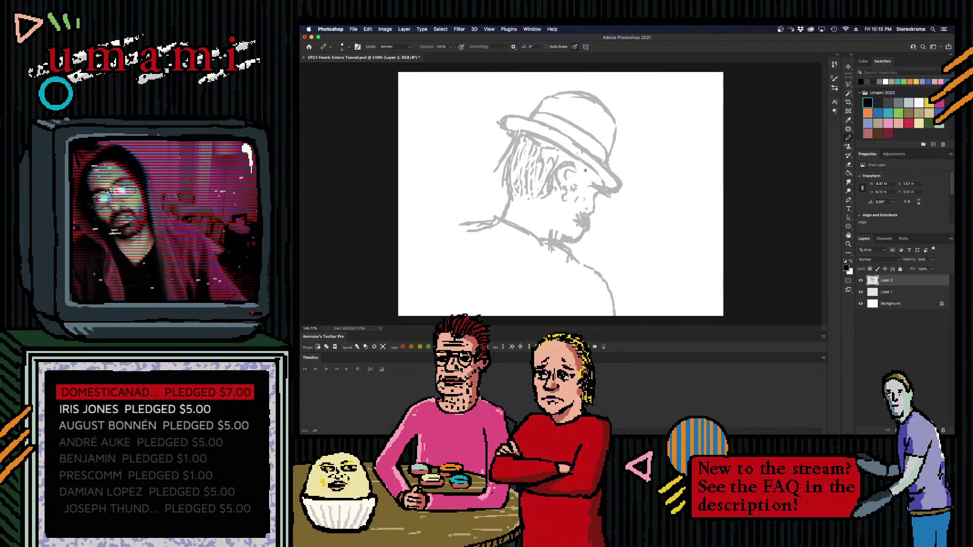
mouse_move(643, 314)
mouse_down()
mouse_move(639, 183)
mouse_move(659, 217)
mouse_up()
key(super+z)
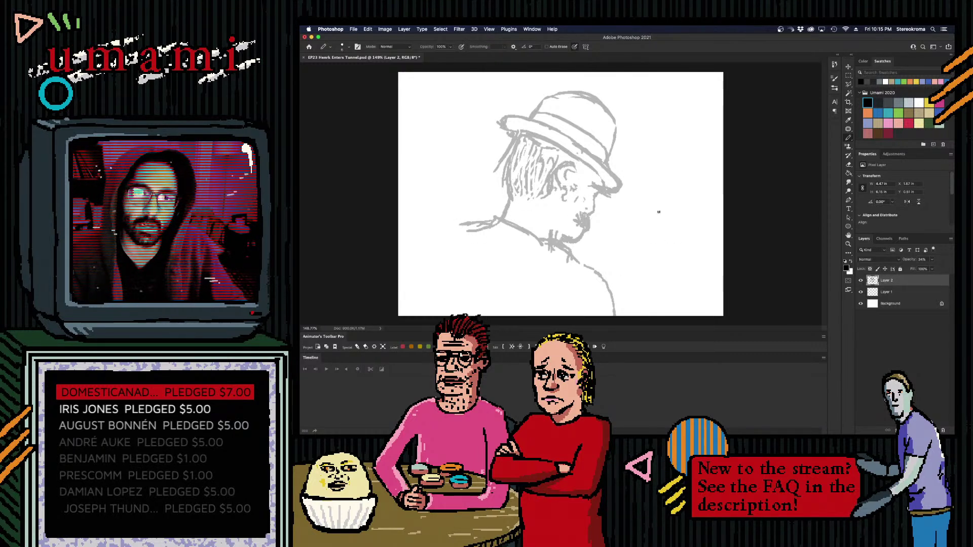
- Hide Layer 2, add a new layer with a first small arch stroke, and lower the new layer's opacity
click(861, 280)
click(934, 429)
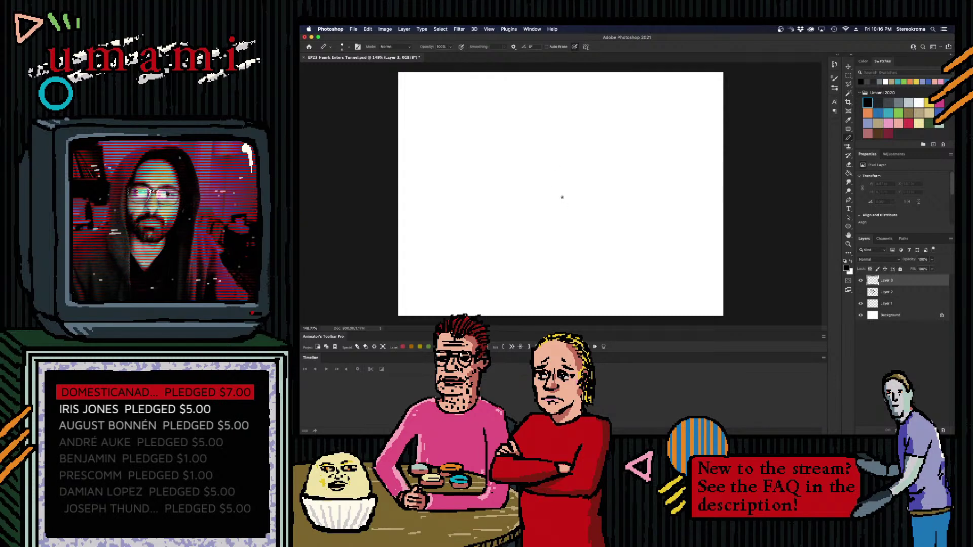
drag(535, 189, 585, 185)
drag(594, 232, 589, 249)
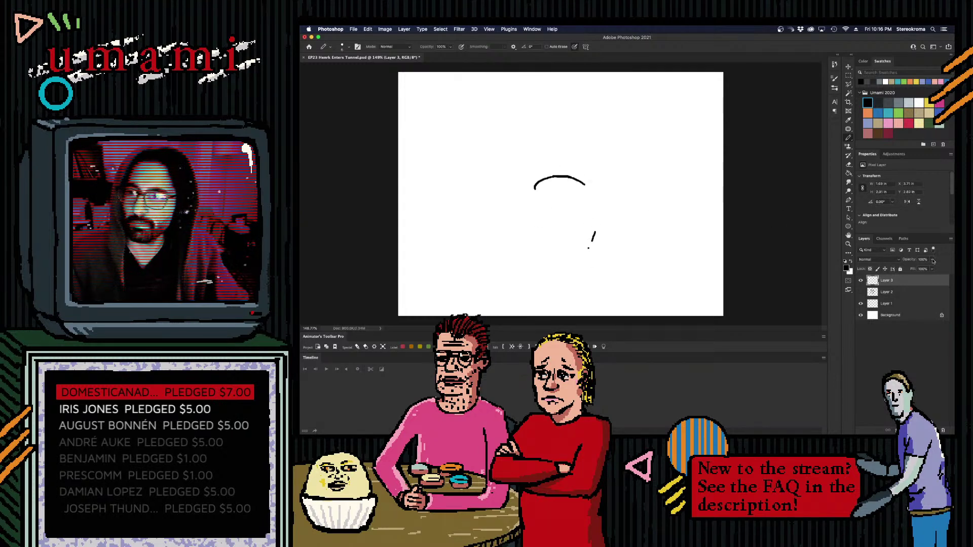
drag(933, 260, 912, 268)
- Extend the arch into a tall form with broken vertical strokes on one side and a curved stroke on the other
drag(587, 193, 600, 304)
mouse_move(593, 190)
mouse_down()
mouse_move(604, 315)
mouse_move(594, 267)
mouse_up()
drag(599, 277, 596, 292)
drag(603, 313, 606, 317)
drag(531, 181, 511, 236)
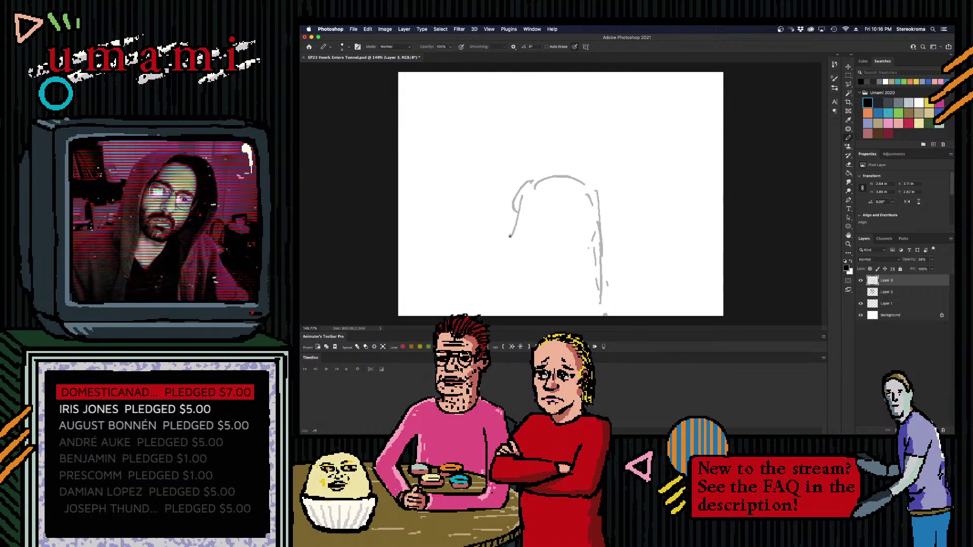
- Sketch the sloping shoulder and arm outline, and extend the figure's sides down to the canvas's lower edge
mouse_move(504, 197)
mouse_down()
mouse_move(472, 227)
mouse_move(465, 214)
mouse_move(441, 262)
mouse_up()
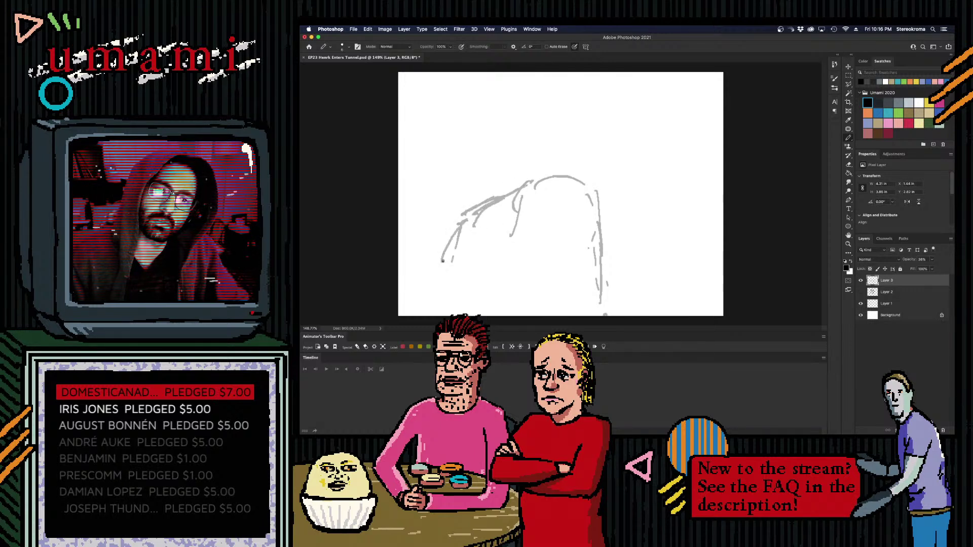
drag(458, 230, 430, 320)
drag(516, 233, 506, 312)
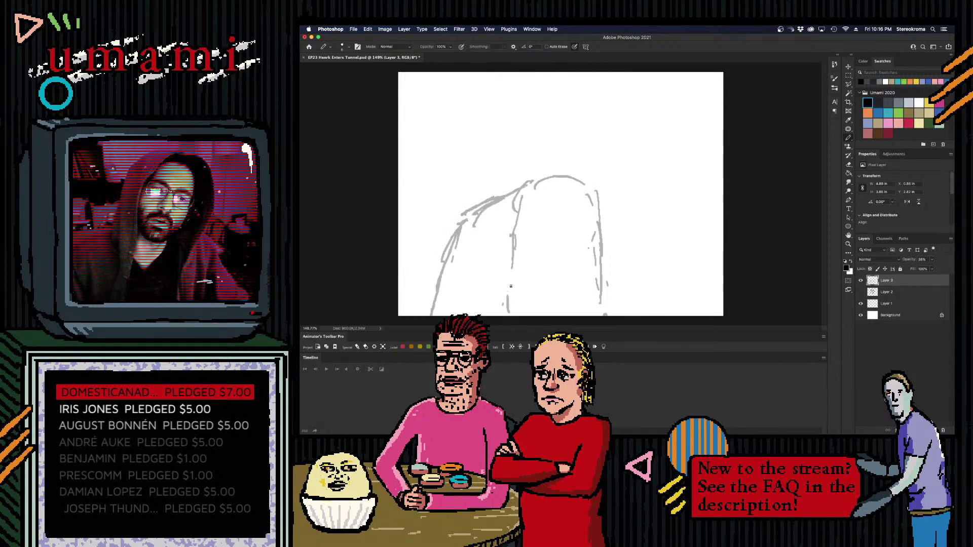
mouse_move(600, 218)
mouse_down()
mouse_move(604, 293)
mouse_move(621, 308)
mouse_up()
drag(604, 240, 618, 315)
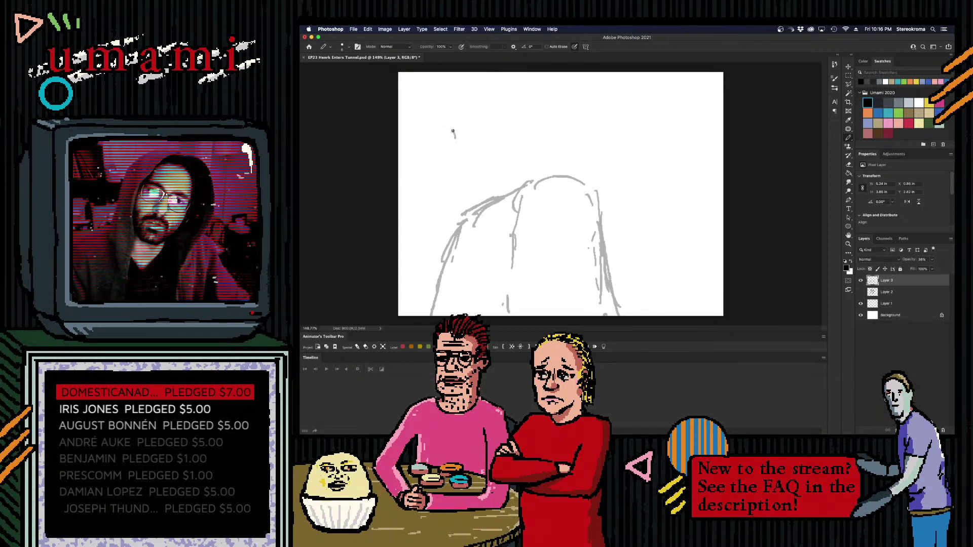
- Draw a large tilted arc above the arch as the upper outline of a brim-like shape
drag(453, 131, 626, 104)
key(super+z)
drag(487, 91, 620, 153)
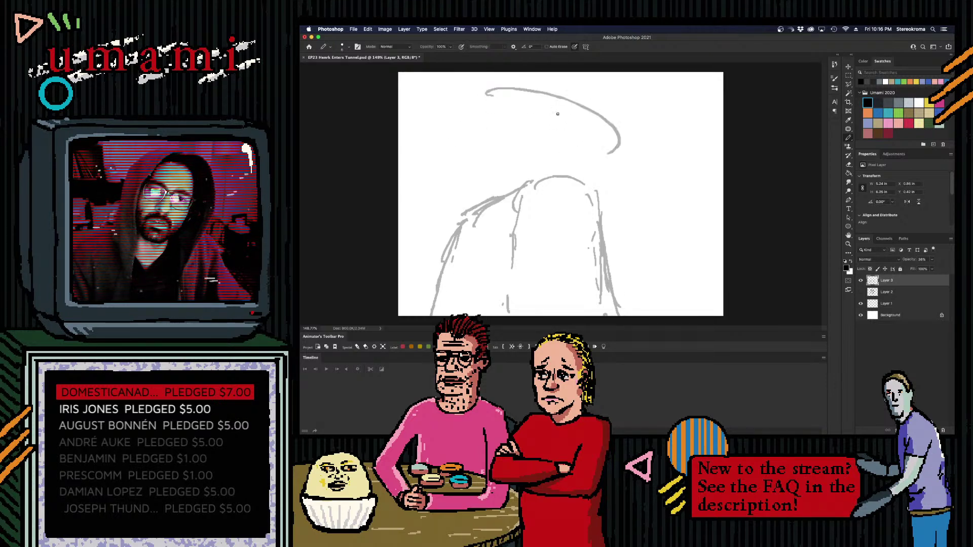
key(super+z)
drag(513, 84, 599, 171)
- Round off the tilted shape's higher end with a curve and add a short curved line inside it
mouse_move(512, 85)
mouse_down()
mouse_move(469, 107)
mouse_move(494, 153)
mouse_move(520, 167)
mouse_up()
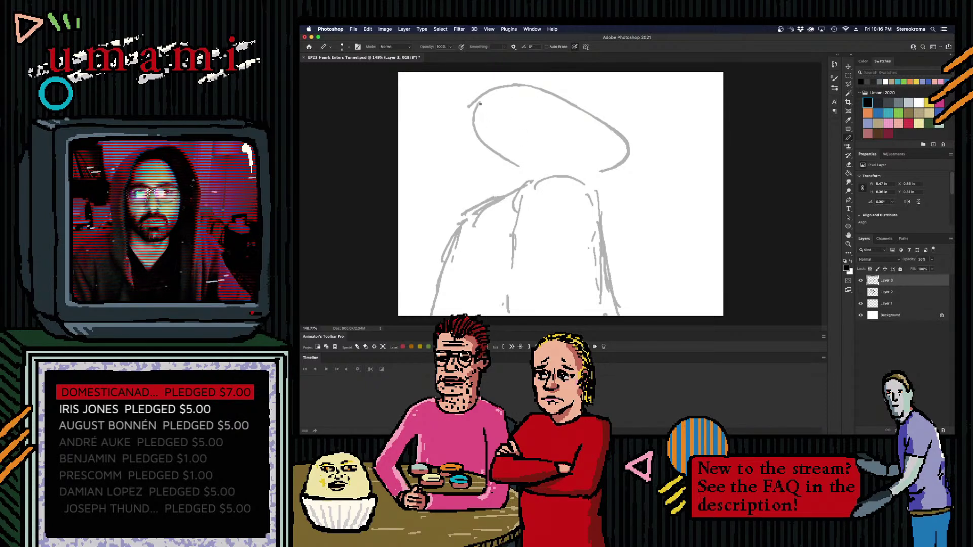
key(super+z)
drag(478, 97, 538, 163)
key(super+z)
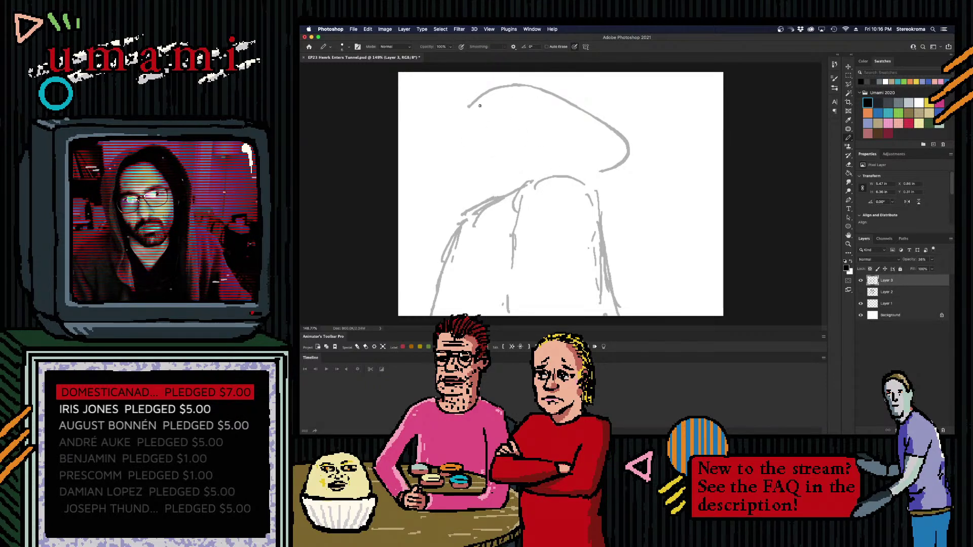
drag(480, 96, 487, 153)
drag(516, 105, 504, 155)
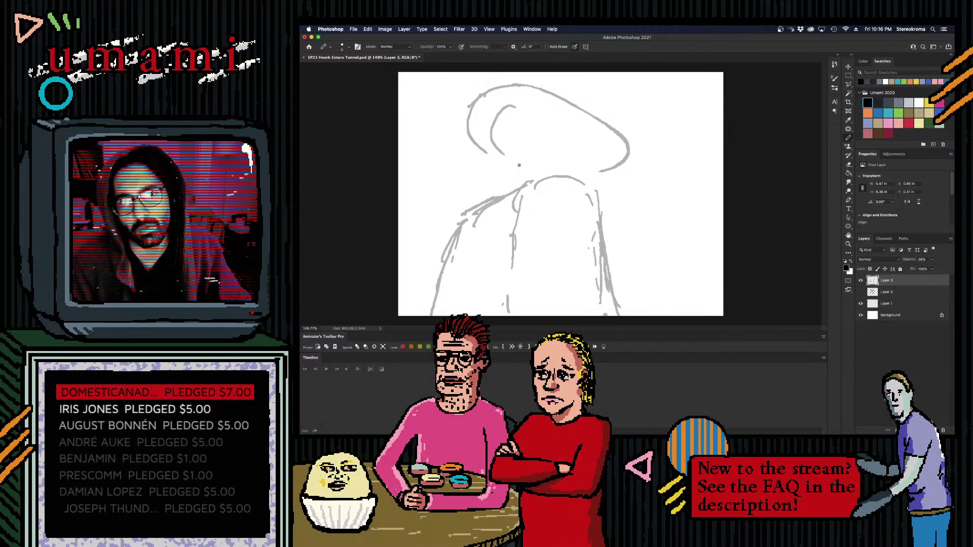
key(super+z)
drag(505, 103, 500, 163)
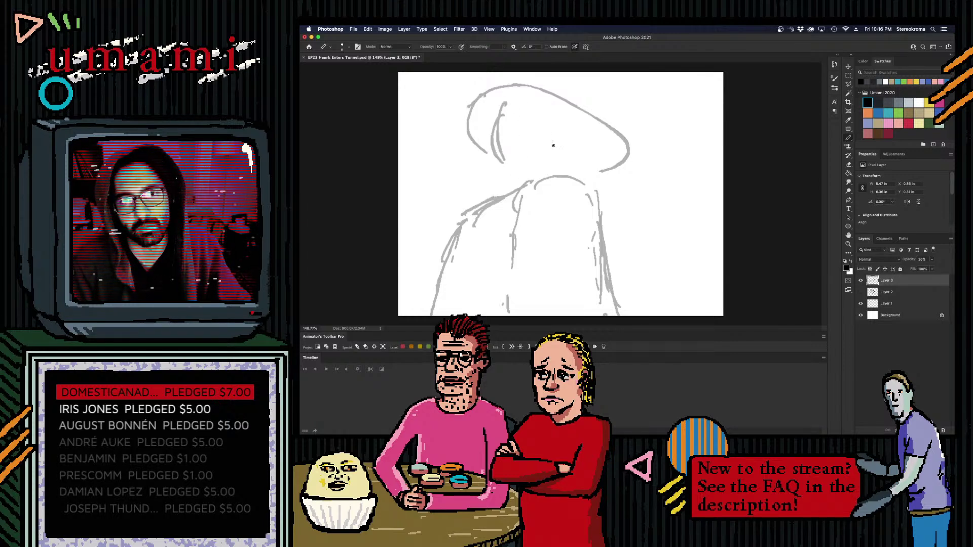
- Sketch short strokes inside the tilted shape's lower end, connecting it down to the figure's side
mouse_move(589, 144)
mouse_down()
mouse_move(578, 174)
mouse_move(600, 181)
mouse_up()
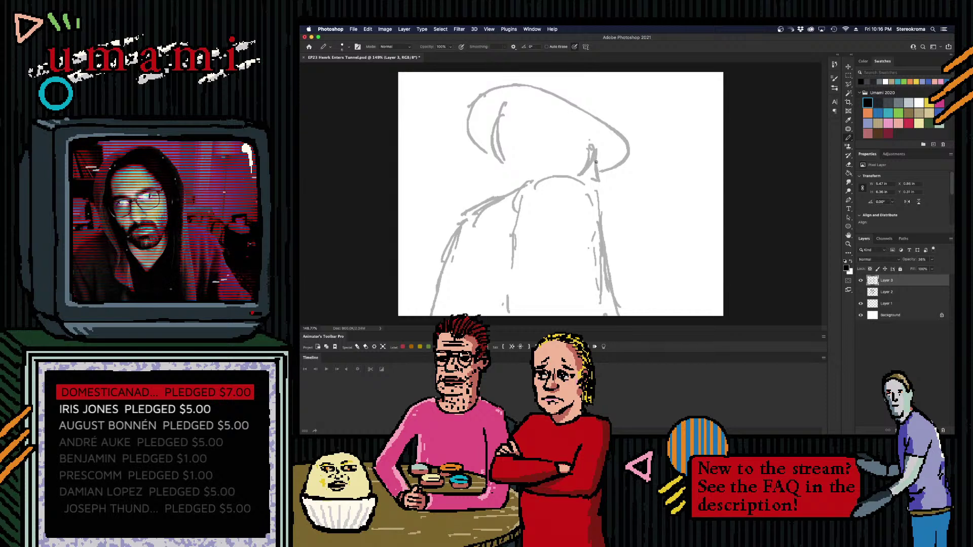
key(super+z)
drag(591, 147, 599, 201)
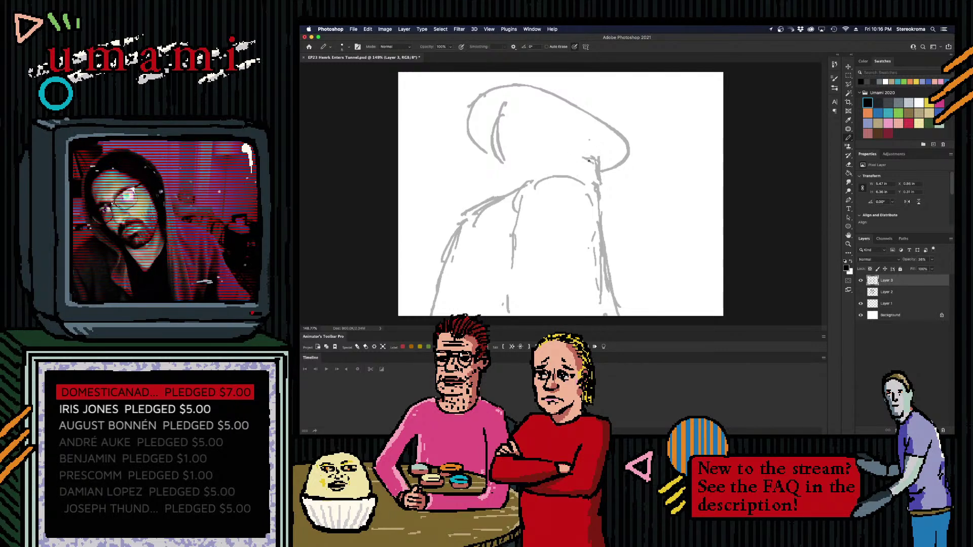
drag(594, 157, 581, 173)
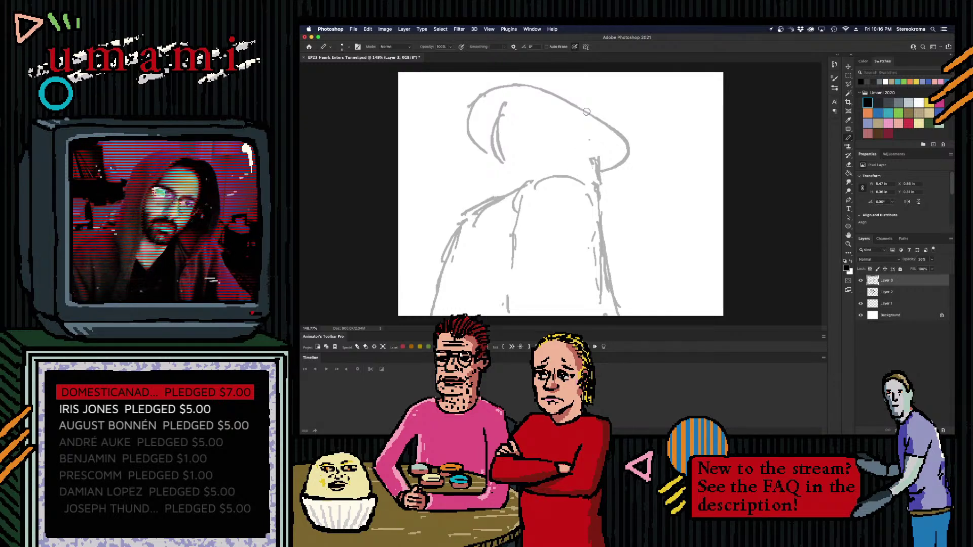
drag(517, 107, 594, 160)
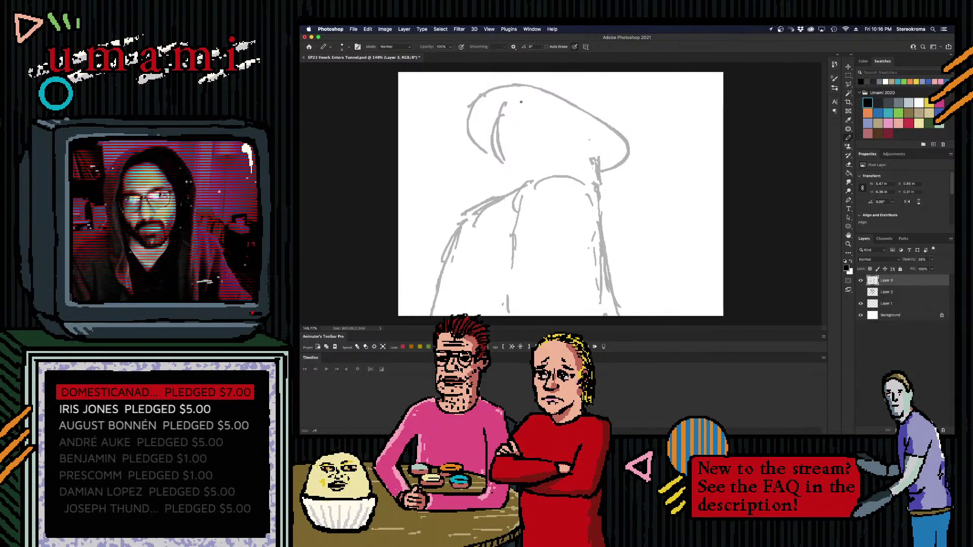
key(super+z)
drag(528, 104, 618, 163)
key(super+z)
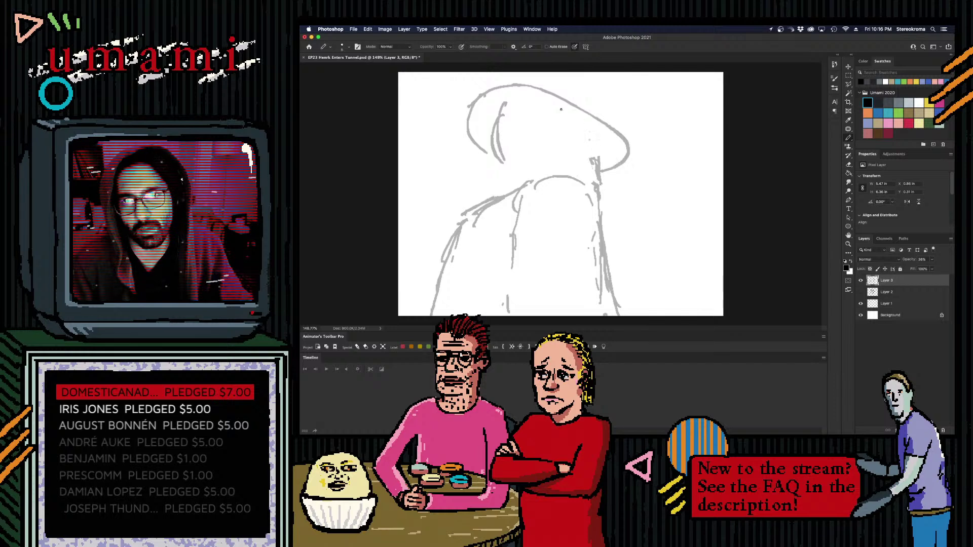
- Trim the brim's lower end to a tighter outline and erase the brim's higher end with its inner curve
drag(557, 102, 607, 173)
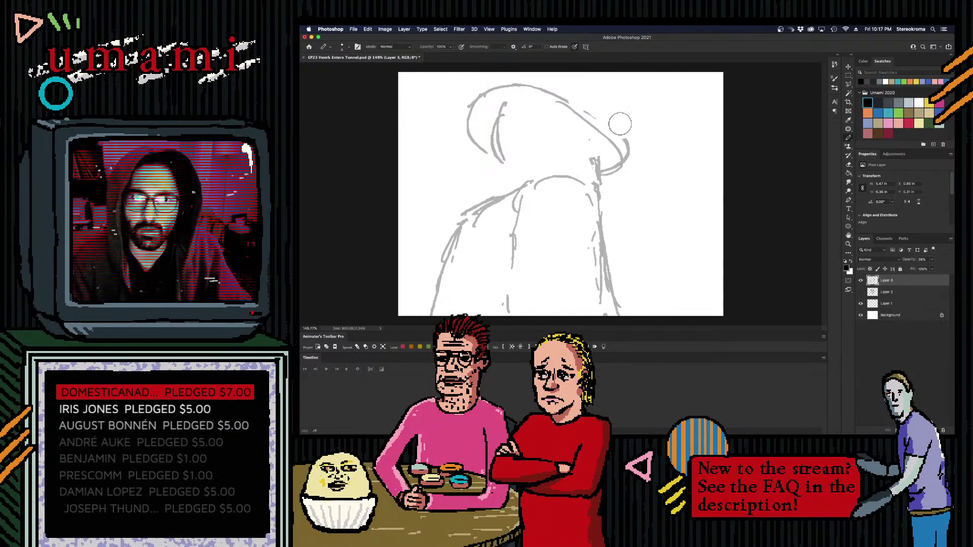
key(super+z)
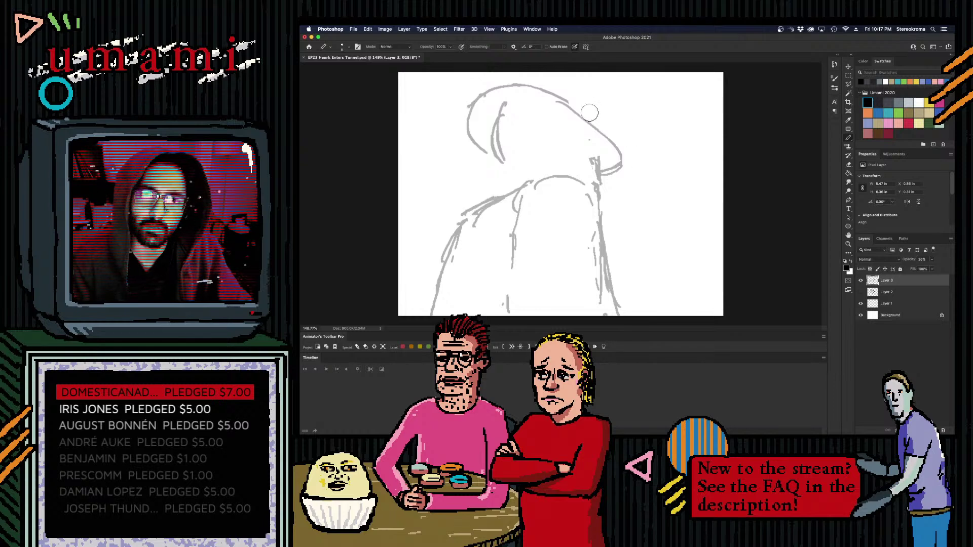
mouse_move(557, 90)
mouse_down()
mouse_move(522, 81)
mouse_move(489, 91)
mouse_move(471, 146)
mouse_move(502, 162)
mouse_up()
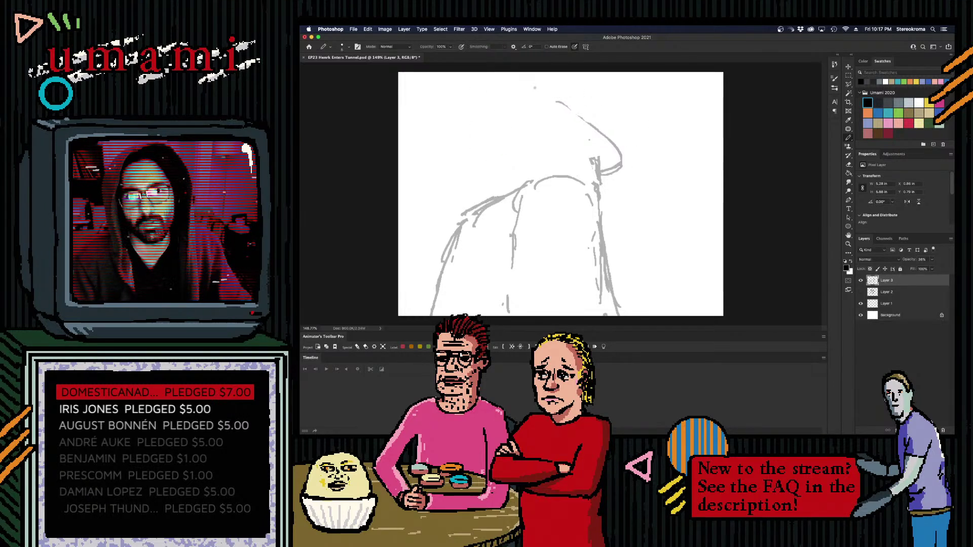
- Redraw the brim's higher end as a smaller rounded curve closer to the head
mouse_move(501, 119)
mouse_down()
mouse_move(562, 104)
mouse_move(496, 151)
mouse_move(530, 182)
mouse_up()
key(super+z)
key(super+shift+z)
key(super+z)
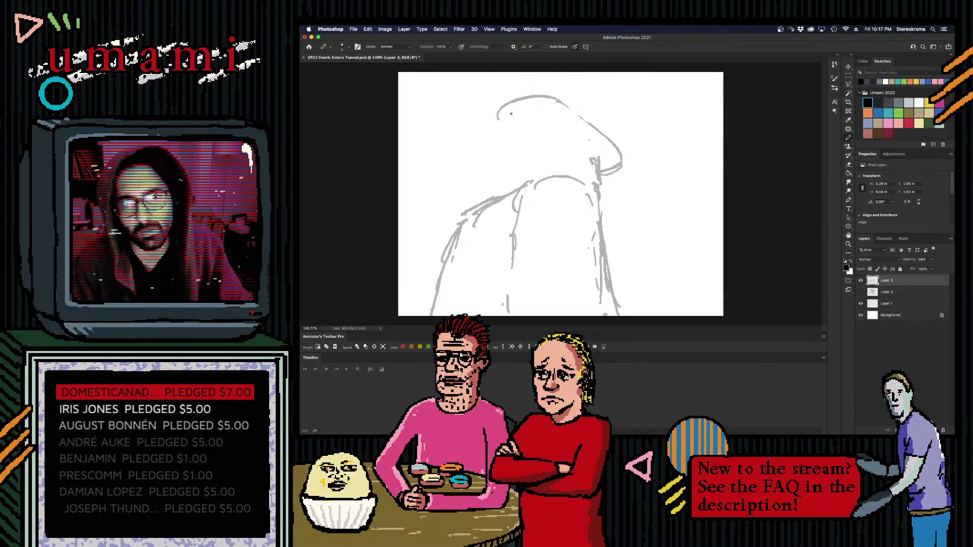
drag(500, 113, 513, 163)
key(super+z)
drag(500, 116, 511, 151)
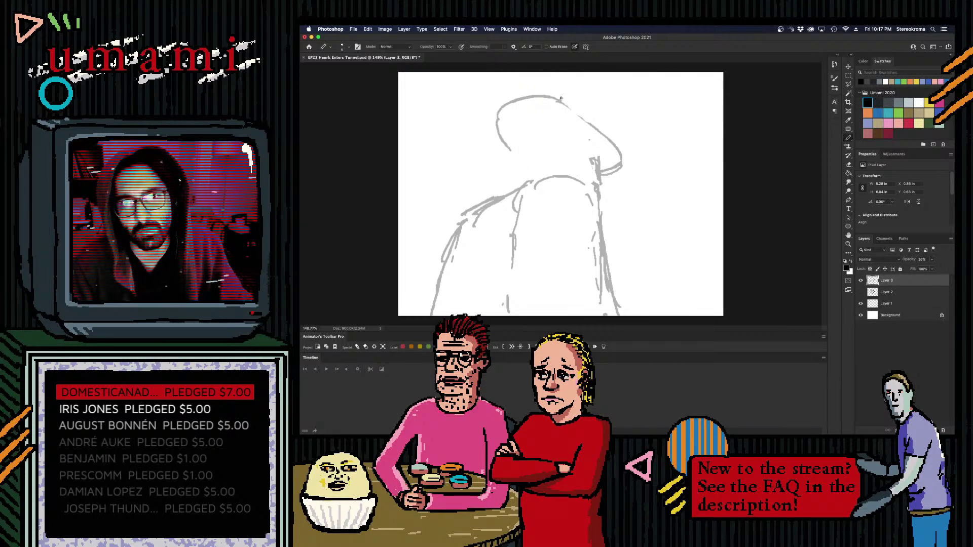
- Sketch a low domed crown above the brim and connect its ends to the brim line
mouse_move(527, 94)
mouse_down()
mouse_move(548, 85)
mouse_move(604, 110)
mouse_move(603, 130)
mouse_up()
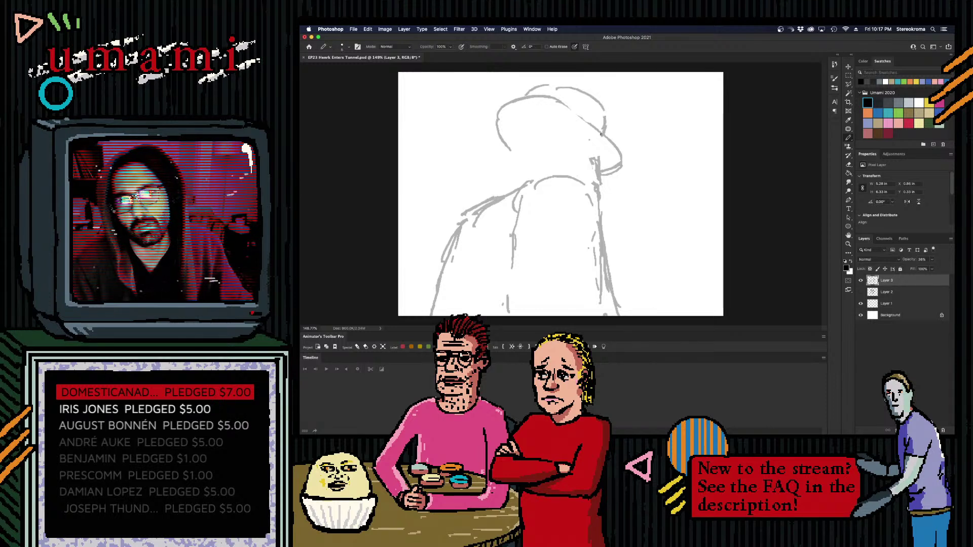
mouse_move(541, 86)
mouse_down()
mouse_move(574, 89)
mouse_move(562, 86)
mouse_up()
drag(542, 90, 538, 96)
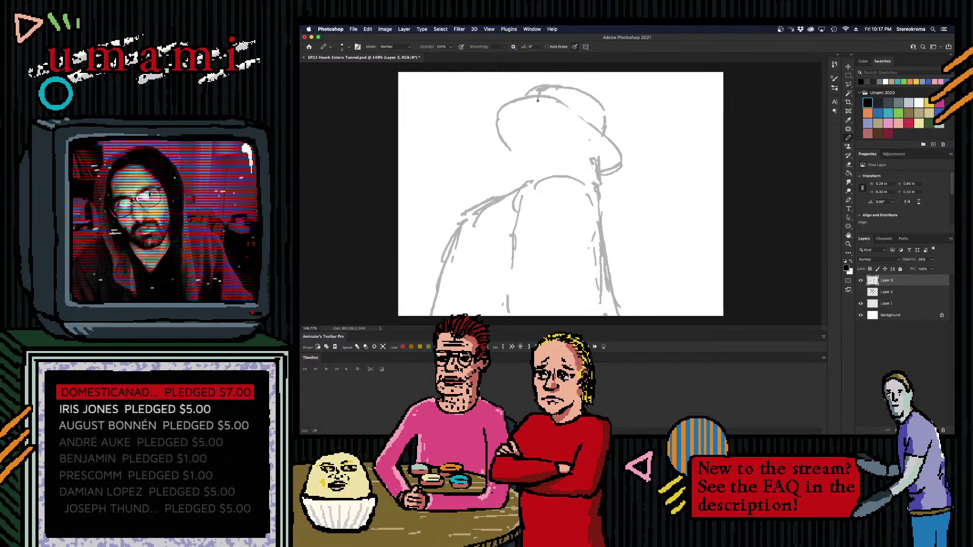
key(super+z)
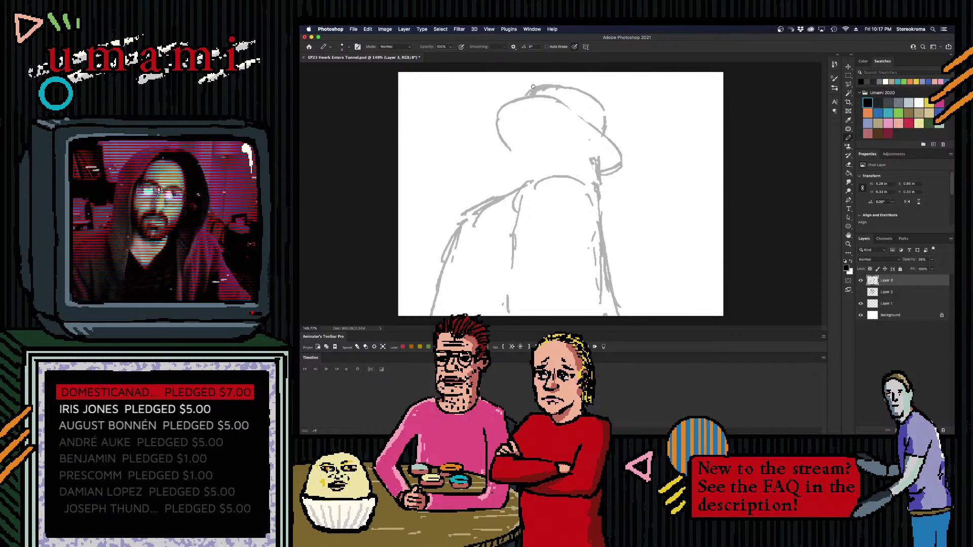
mouse_move(527, 93)
mouse_down()
mouse_move(552, 83)
mouse_move(581, 94)
mouse_up()
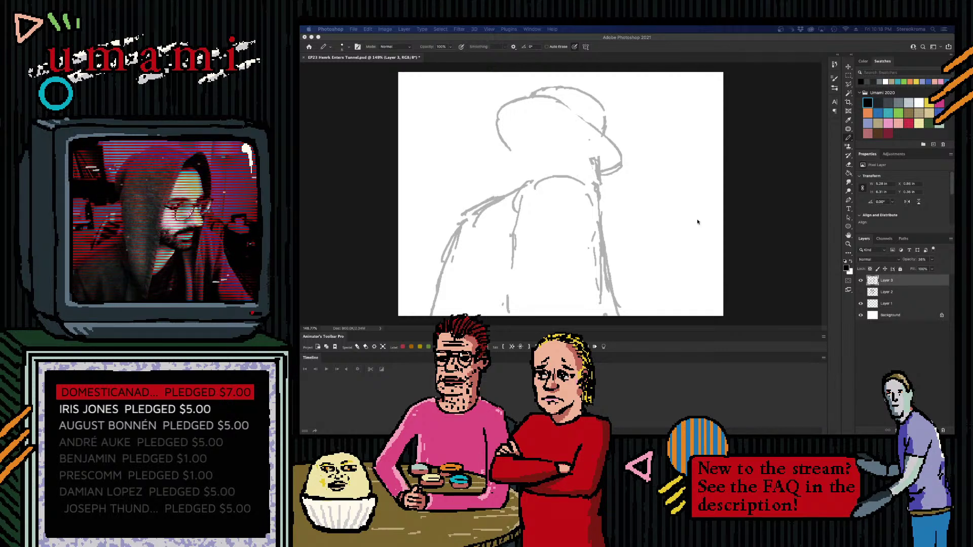
- Sketch the brim's inner edge as a curved line running across the head down to the neck
click(695, 195)
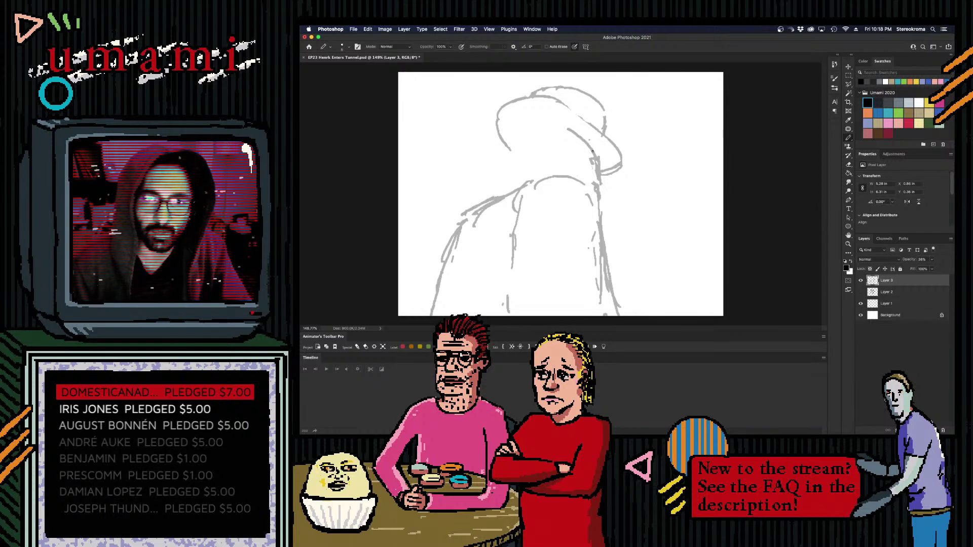
mouse_move(568, 138)
mouse_down()
mouse_move(594, 166)
mouse_move(596, 152)
mouse_up()
drag(560, 121, 592, 152)
key(super+z)
key(super+z)
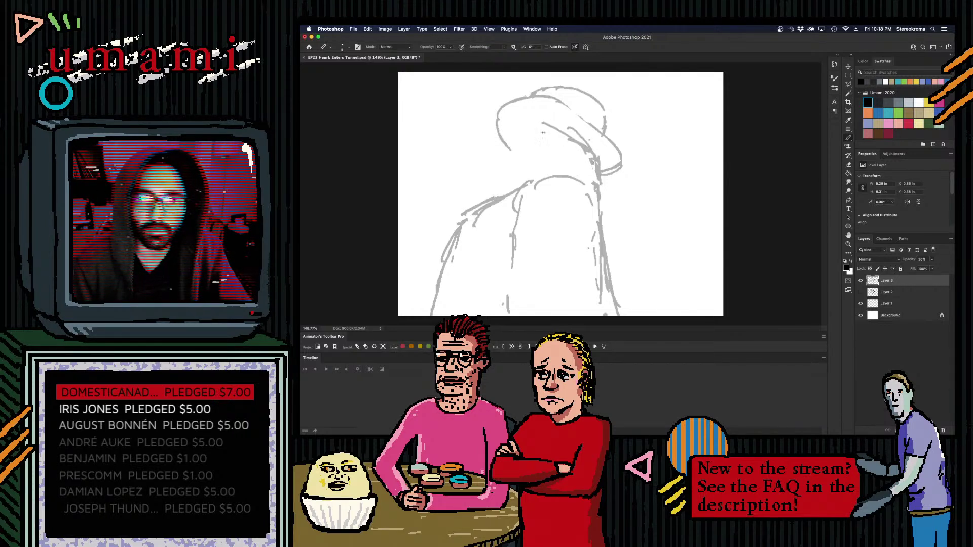
mouse_move(542, 132)
mouse_down()
mouse_move(516, 127)
mouse_move(498, 138)
mouse_move(501, 157)
mouse_up()
mouse_move(508, 124)
mouse_down()
mouse_move(502, 147)
mouse_move(509, 129)
mouse_up()
key(super+z)
key(super+z)
- Sketch hair strands hanging from under the brim's higher end toward the shoulder
drag(510, 126, 499, 167)
drag(513, 141, 496, 177)
mouse_move(514, 149)
mouse_down()
mouse_move(504, 171)
mouse_move(517, 176)
mouse_up()
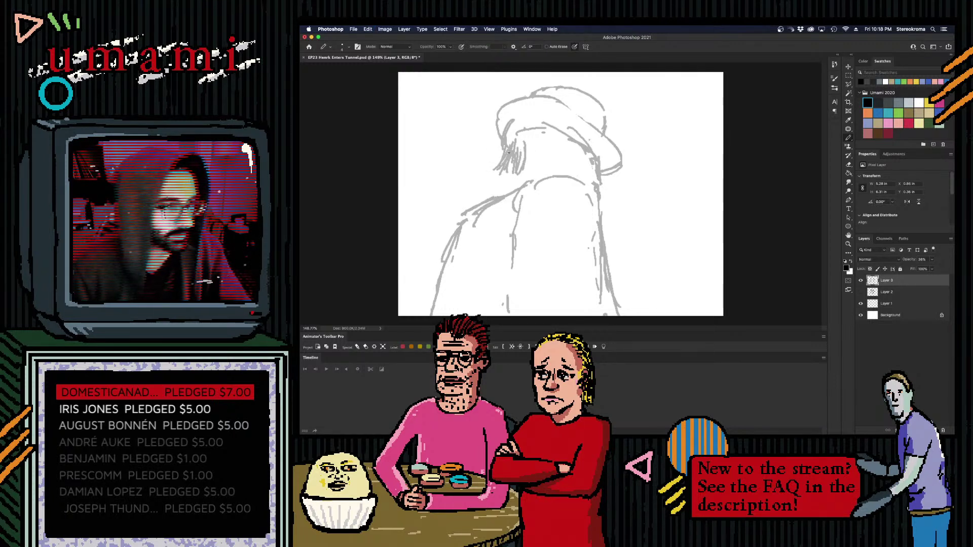
drag(528, 139, 529, 161)
mouse_move(536, 148)
mouse_down()
mouse_move(510, 171)
mouse_move(531, 173)
mouse_up()
drag(506, 171, 526, 177)
drag(540, 142, 536, 148)
- Fill in dense hair strokes along the brim's inner edge across the back of the head toward the neck
drag(525, 127, 508, 147)
drag(520, 123, 513, 133)
mouse_move(513, 134)
mouse_down()
mouse_move(510, 146)
mouse_move(510, 135)
mouse_up()
drag(531, 117, 521, 137)
drag(538, 123, 530, 139)
drag(549, 125, 541, 145)
drag(555, 125, 542, 162)
mouse_move(547, 141)
mouse_down()
mouse_move(542, 171)
mouse_move(545, 148)
mouse_up()
mouse_move(570, 129)
mouse_down()
mouse_move(557, 152)
mouse_move(566, 154)
mouse_move(545, 168)
mouse_move(587, 167)
mouse_up()
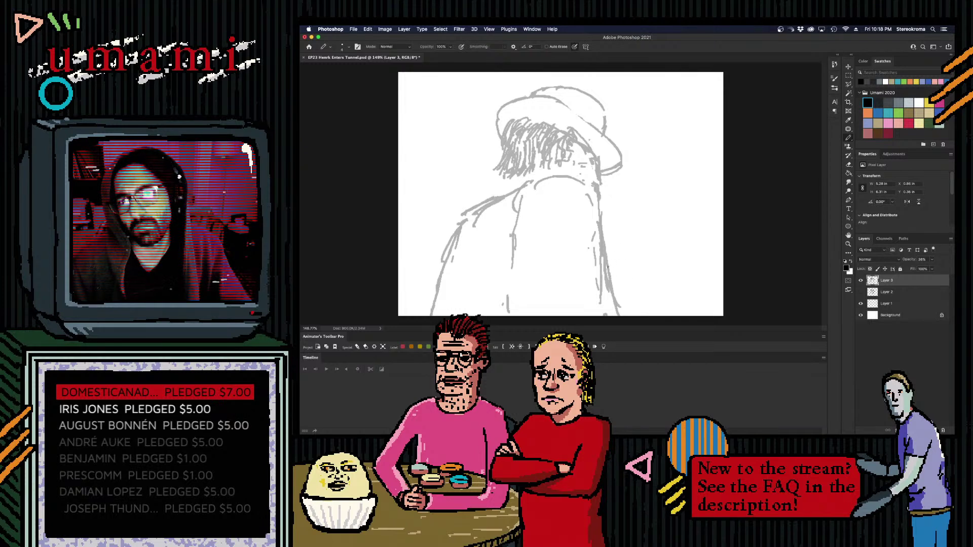
mouse_move(616, 273)
mouse_down()
mouse_move(656, 315)
mouse_move(663, 296)
mouse_move(612, 285)
mouse_move(633, 305)
mouse_move(618, 306)
mouse_move(623, 287)
mouse_move(671, 281)
mouse_up()
mouse_move(671, 301)
mouse_down()
mouse_move(664, 305)
mouse_move(695, 315)
mouse_move(628, 315)
mouse_up()
key(super+z)
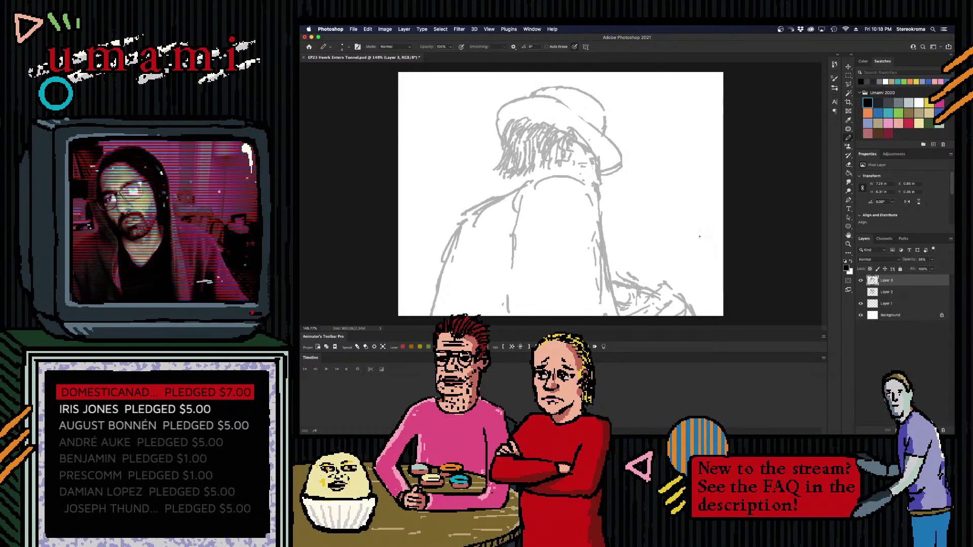
key(e)
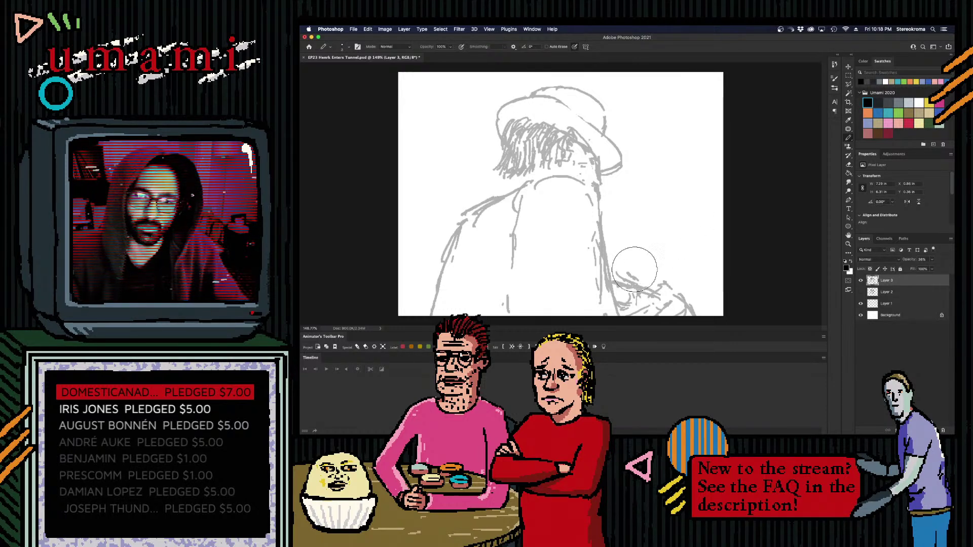
drag(634, 270, 684, 329)
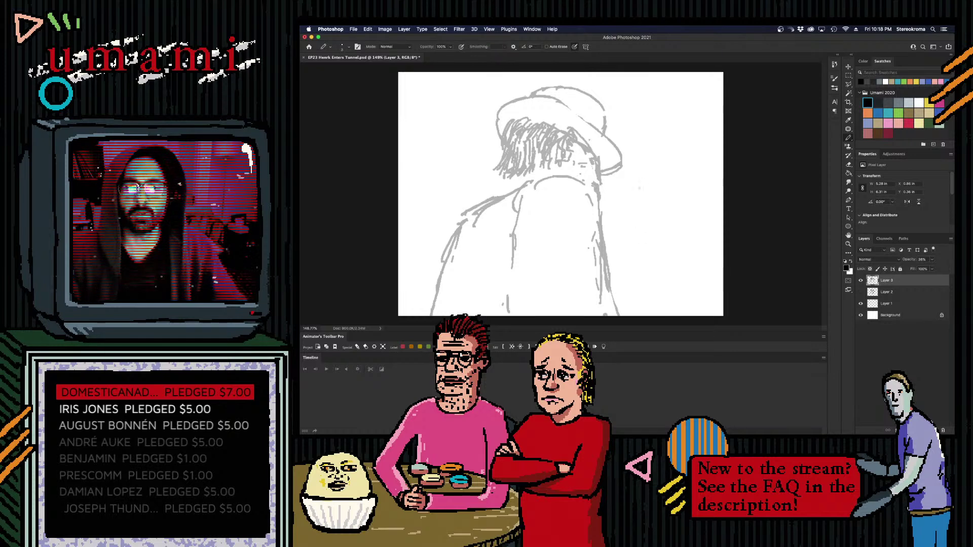
- Touch up the hair strands, scale the Layer 3 sketch to about 136% and shift the figure against the canvas's left edge
drag(507, 179, 544, 143)
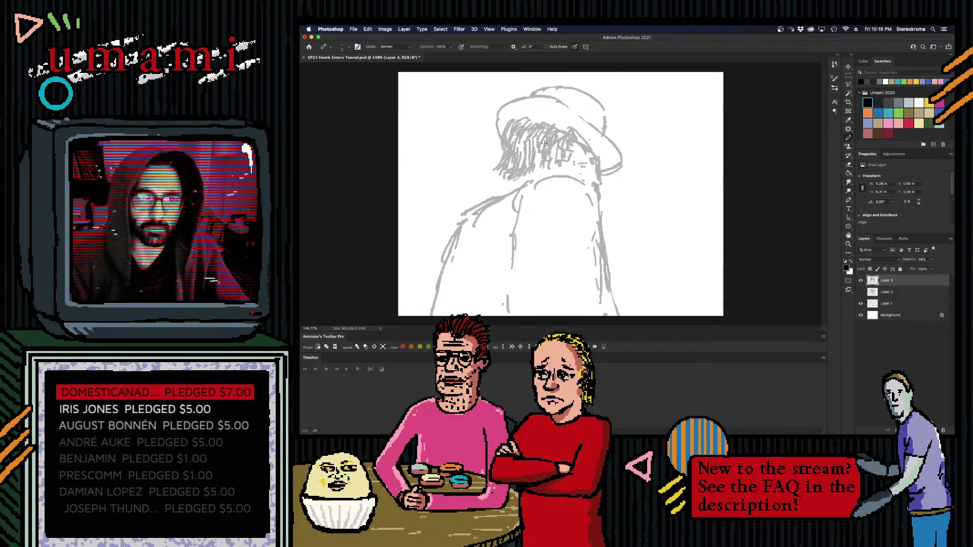
key(v)
key(ctrl+t)
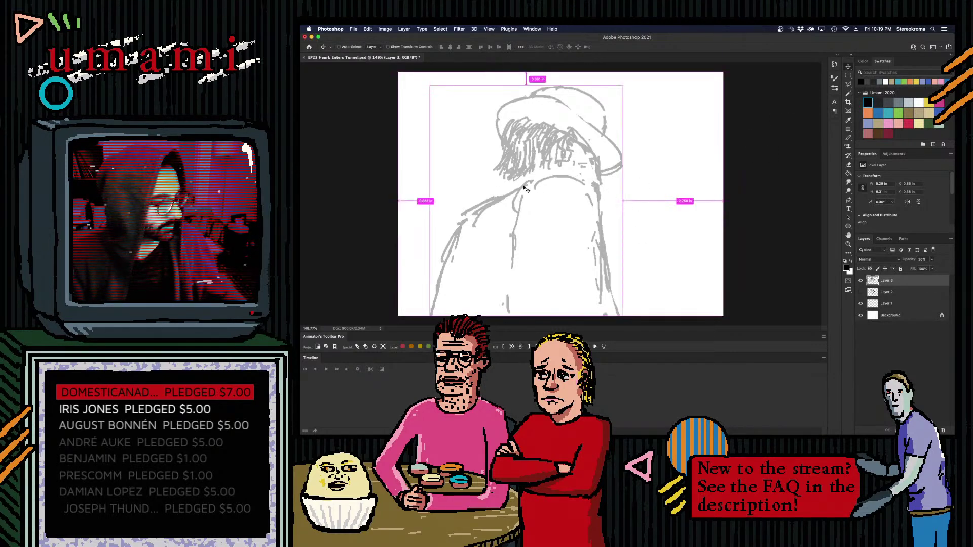
drag(622, 315, 696, 386)
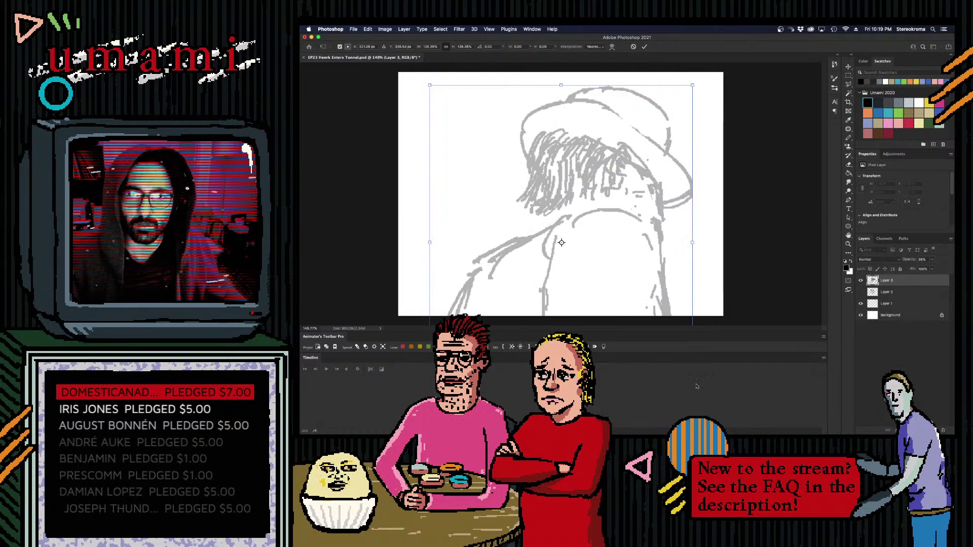
mouse_move(654, 286)
mouse_down()
mouse_move(636, 275)
mouse_move(645, 284)
mouse_up()
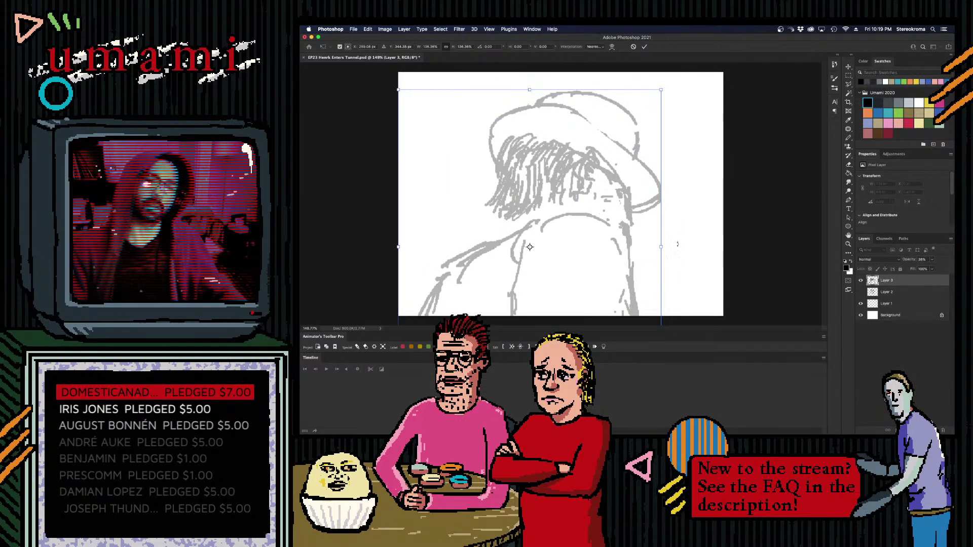
click(644, 46)
- Redraw the top of the hat's crown as a taller dome
key(b)
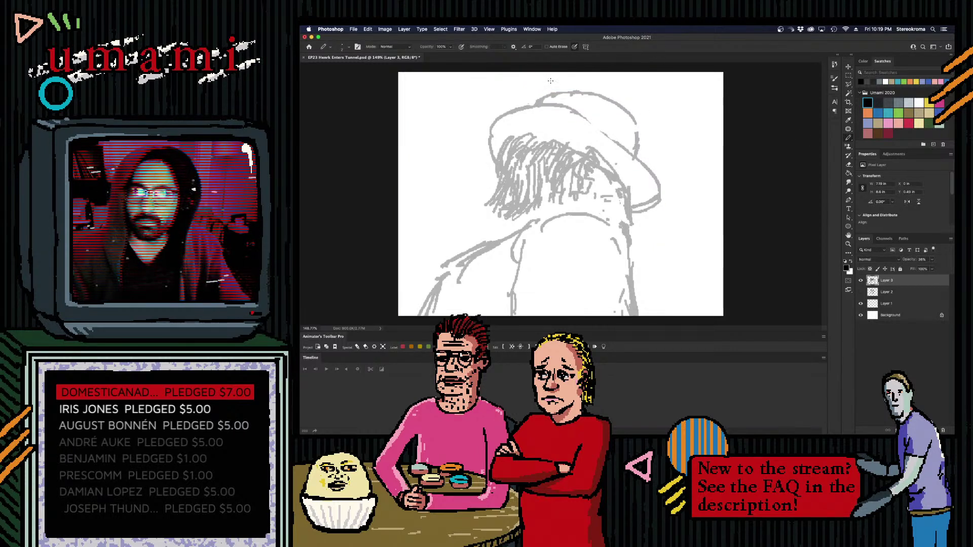
mouse_move(545, 96)
mouse_down()
mouse_move(570, 88)
mouse_move(553, 94)
mouse_move(623, 99)
mouse_up()
key(super+z)
key(super+z)
key(super+z)
key(super+z)
key(super+z)
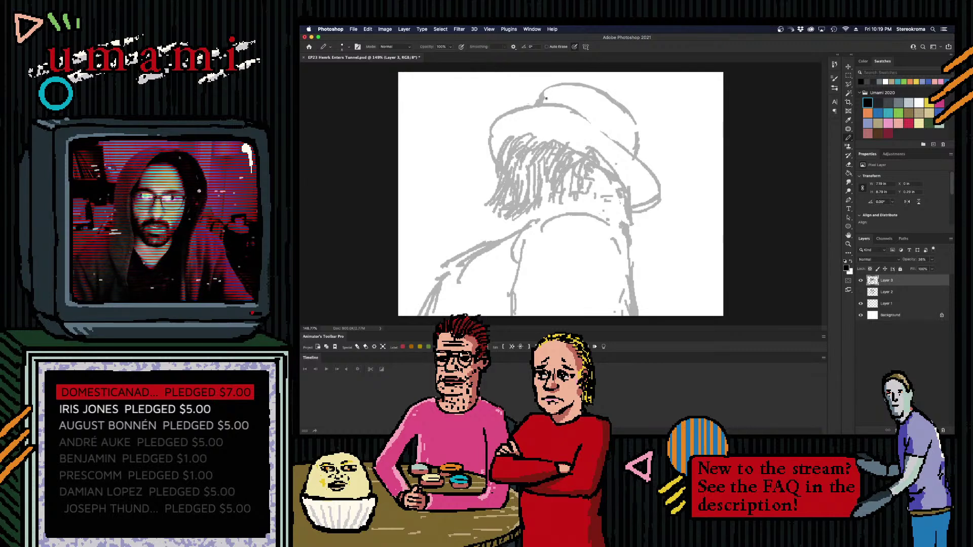
- Reinforce the brim's outline at both ends and along its upper edge, and close the crown's side down to the brim
drag(489, 139, 490, 152)
mouse_move(512, 111)
mouse_down()
mouse_move(578, 128)
mouse_move(629, 165)
mouse_up()
key(super+z)
key(super+z)
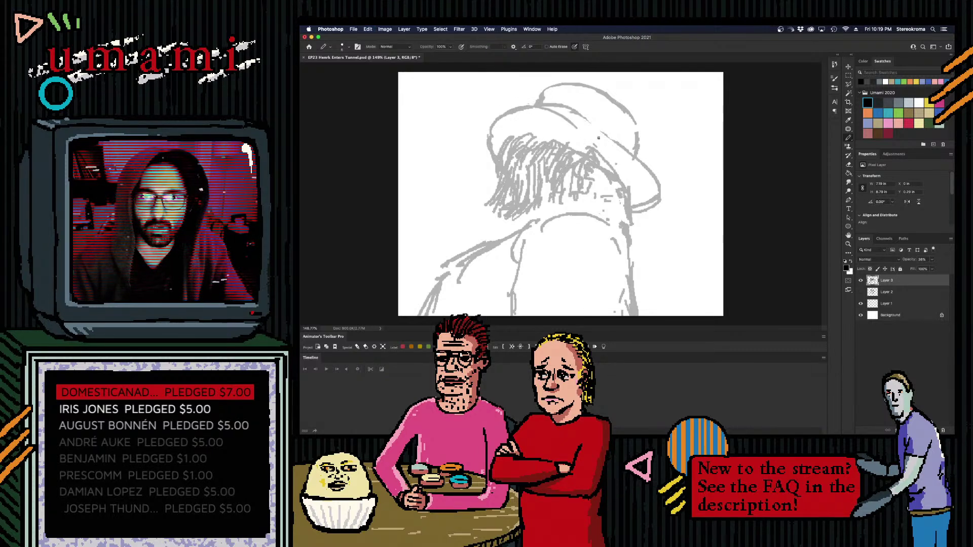
mouse_move(545, 106)
mouse_down()
mouse_move(633, 159)
mouse_move(654, 185)
mouse_move(647, 203)
mouse_up()
drag(633, 116, 640, 141)
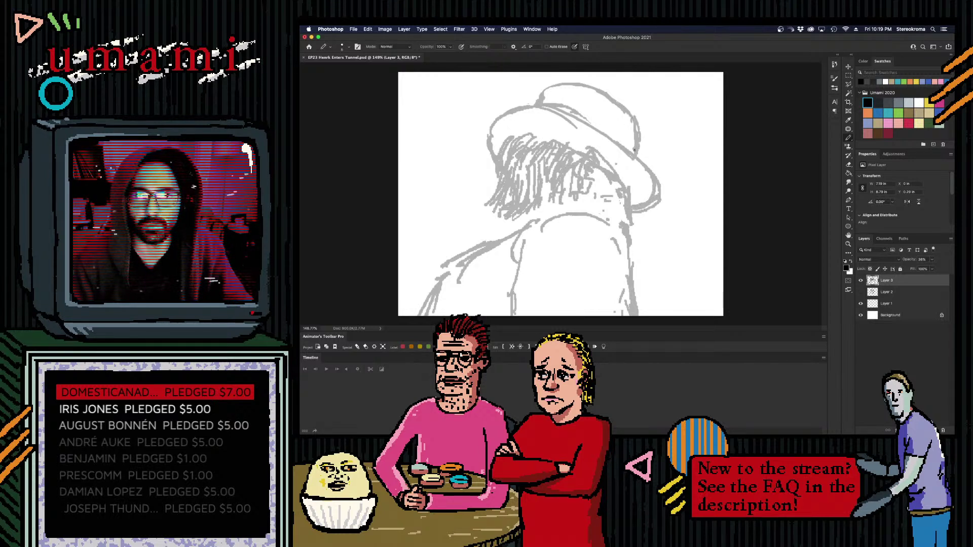
- Draw a curved hatband line across the crown, just above the brim
mouse_move(556, 94)
mouse_down()
mouse_move(627, 149)
mouse_move(629, 138)
mouse_up()
key(super+z)
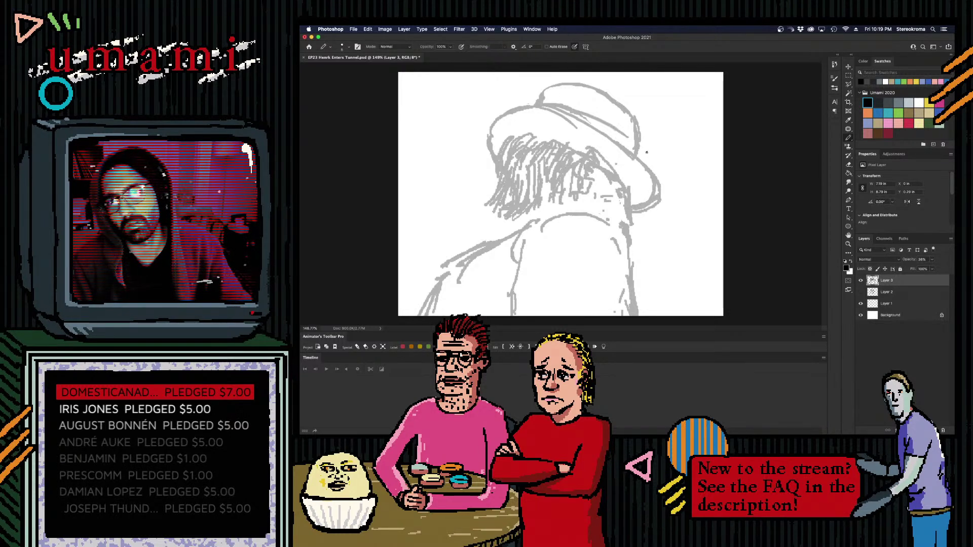
key(super+z)
drag(543, 94, 636, 146)
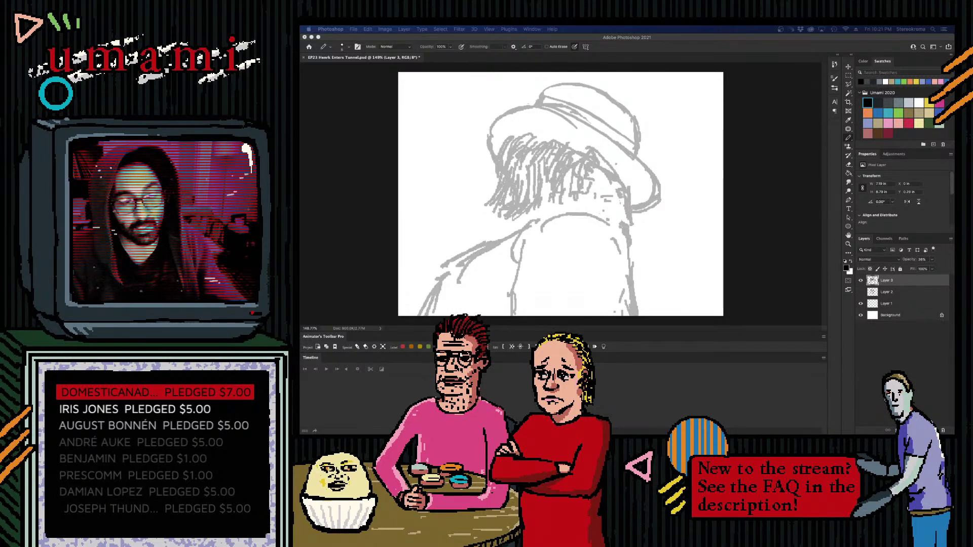
click(545, 197)
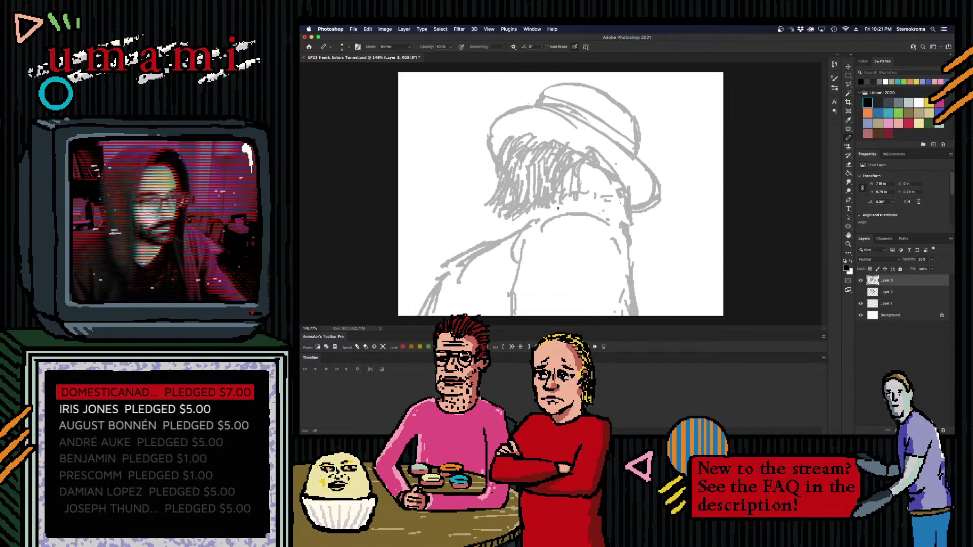
key(super+Tab)
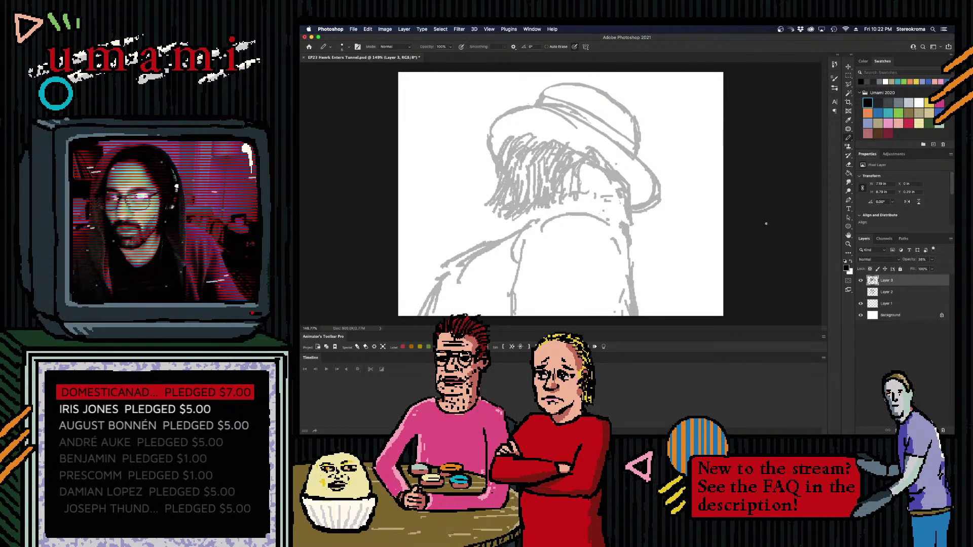
click(861, 280)
click(862, 280)
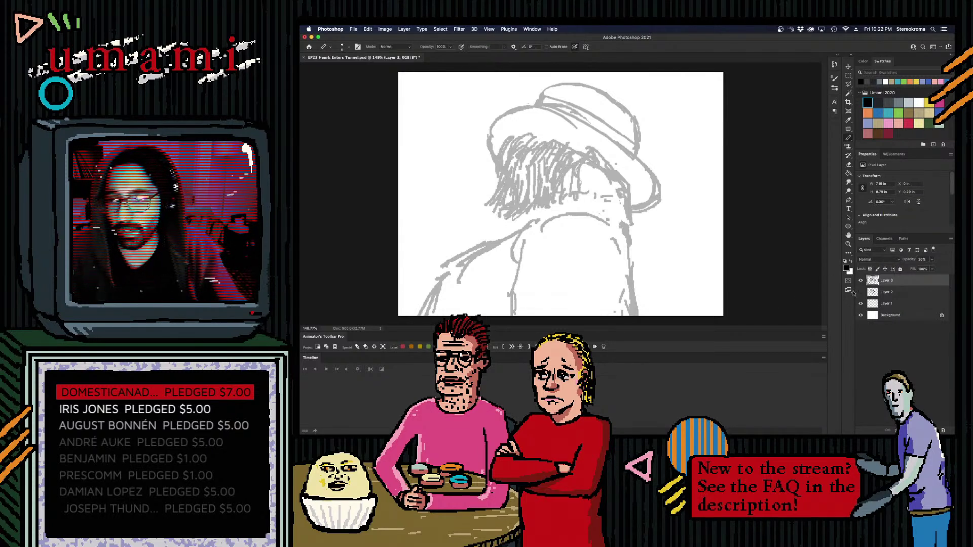
- Add a new layer above Layer 3, lower Layer 3's opacity to fade the sketch, and make the new layer active
click(933, 430)
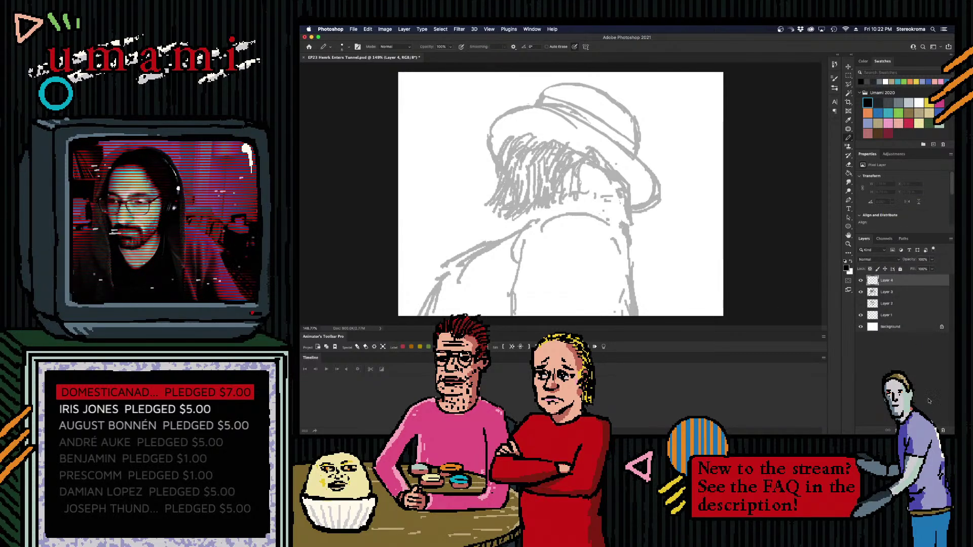
click(907, 294)
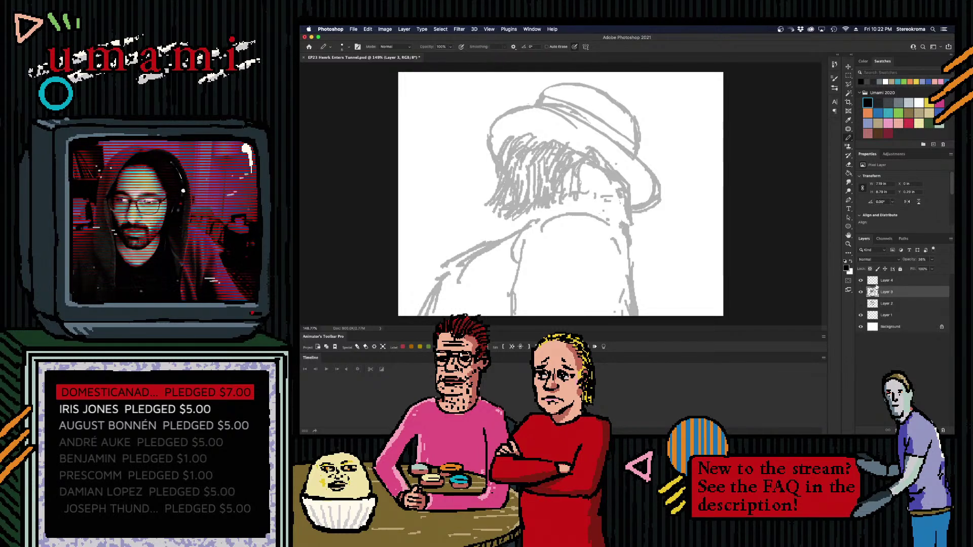
click(860, 292)
click(861, 292)
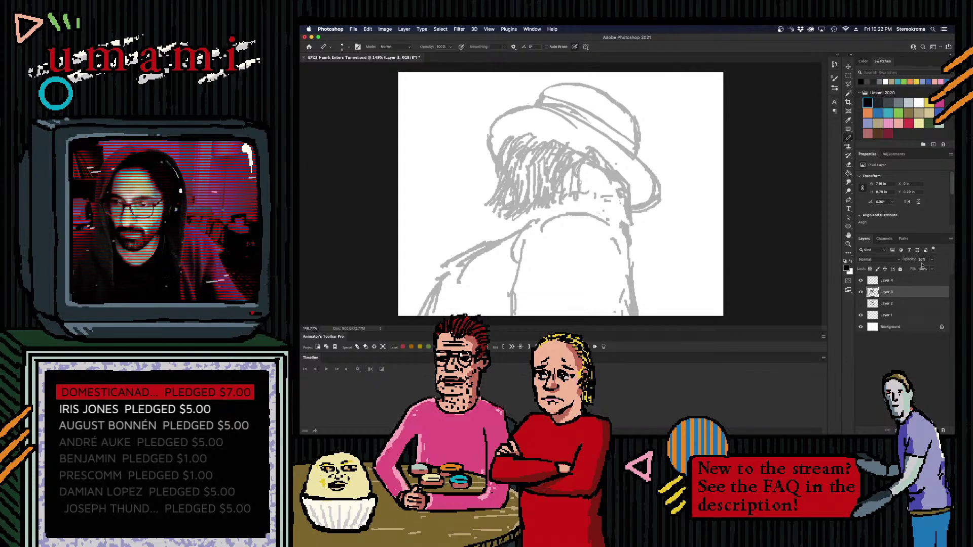
click(932, 259)
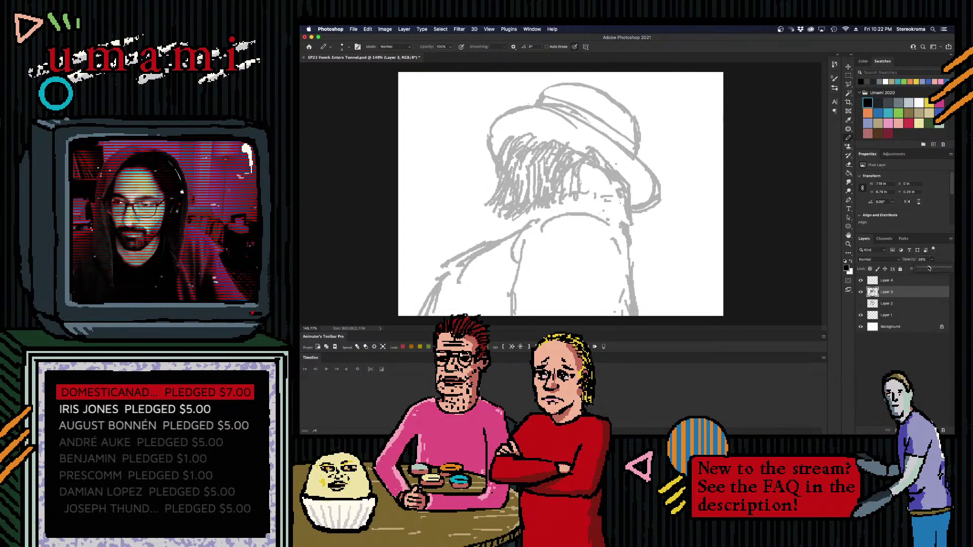
drag(929, 269, 926, 269)
click(907, 281)
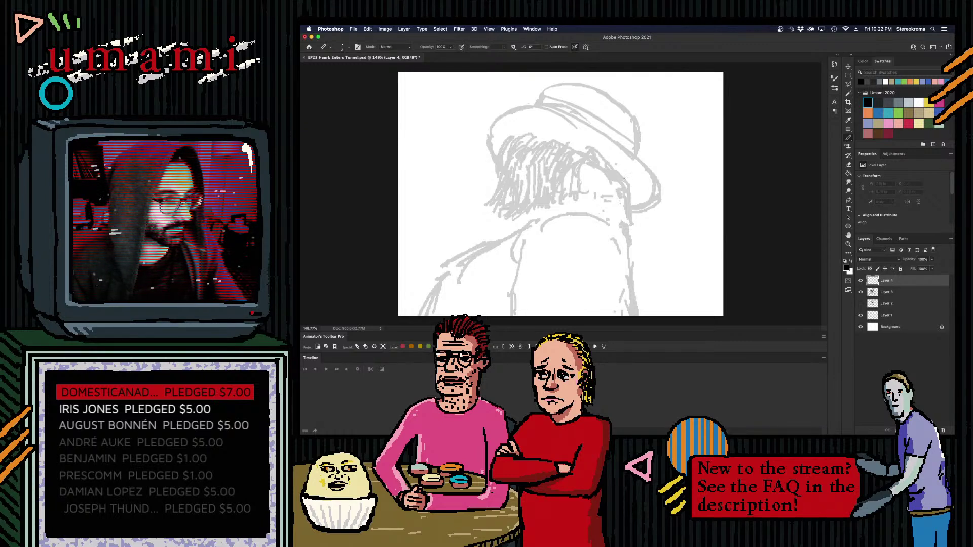
key(super+Tab)
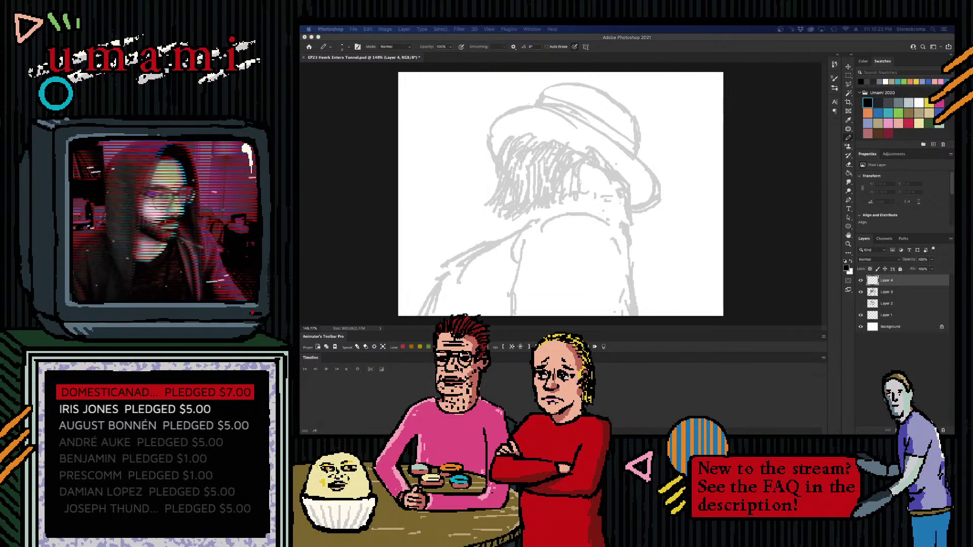
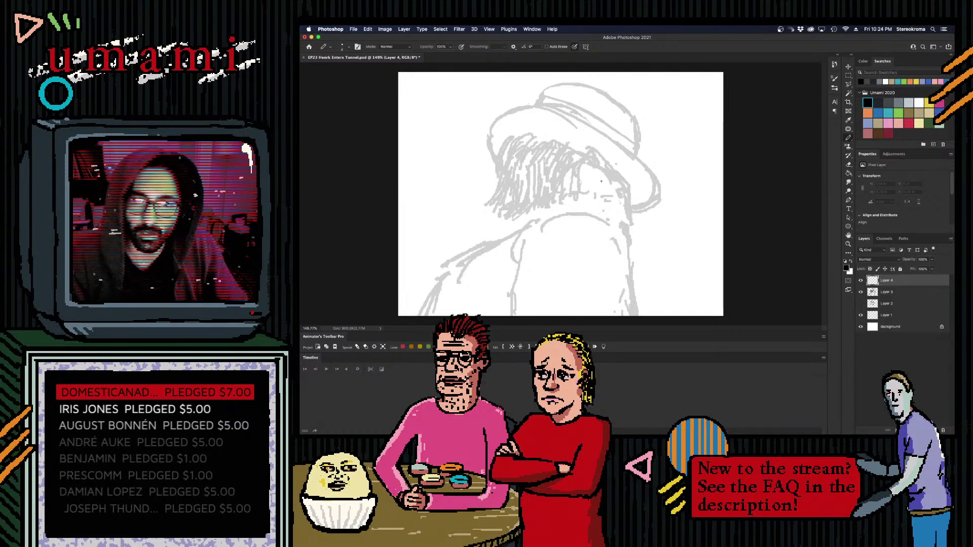
- Ink the face's profile with short strokes for the eye, the nose line and the bristles around the mouth
drag(616, 192, 625, 194)
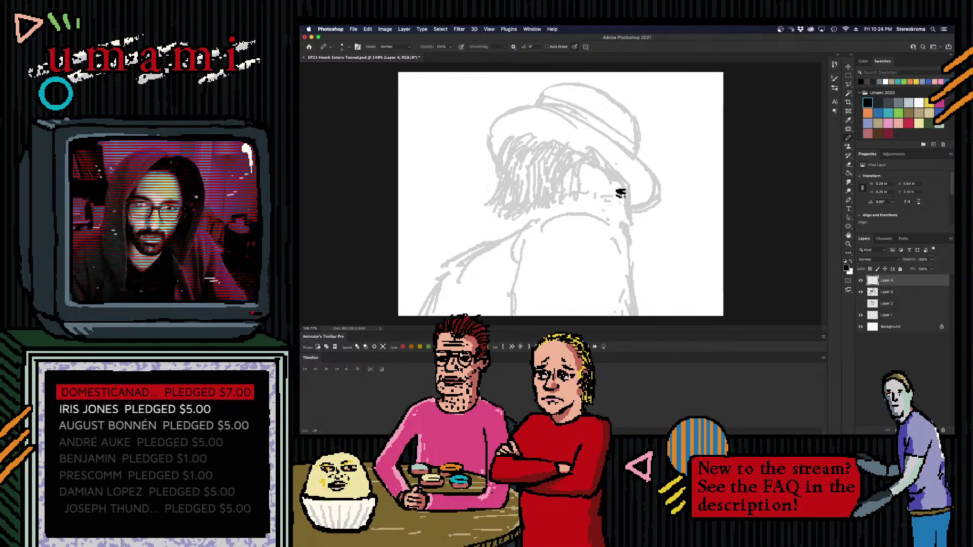
key(super+z)
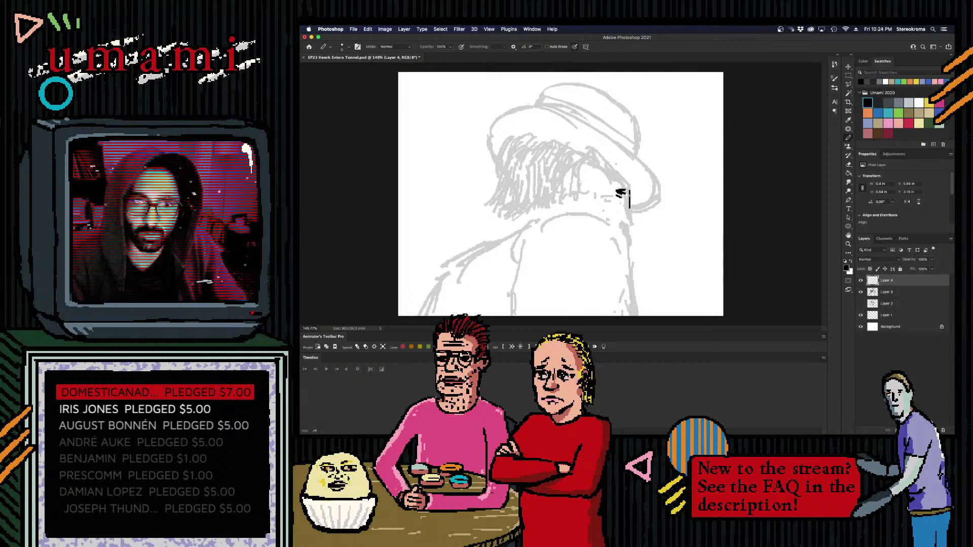
mouse_move(627, 193)
mouse_down()
mouse_move(630, 218)
mouse_move(620, 221)
mouse_move(629, 236)
mouse_up()
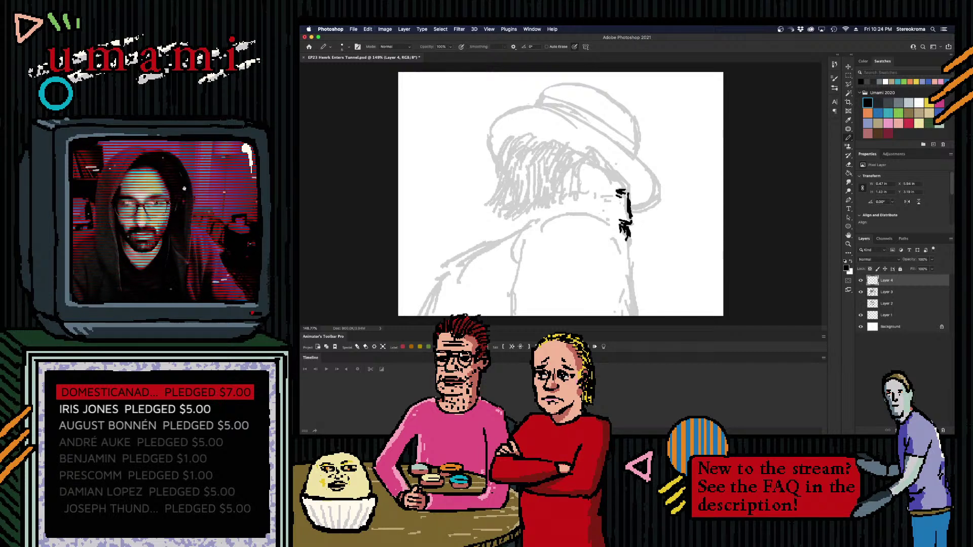
drag(624, 226, 628, 244)
key(super+z)
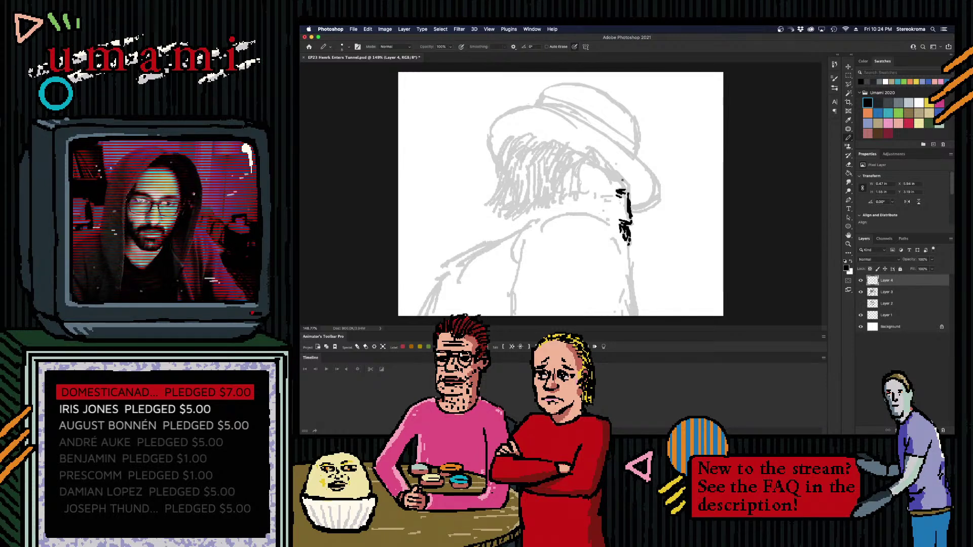
- Select the inked eye with a rectangular marquee, move it slightly toward the nose line, and deselect it
click(849, 75)
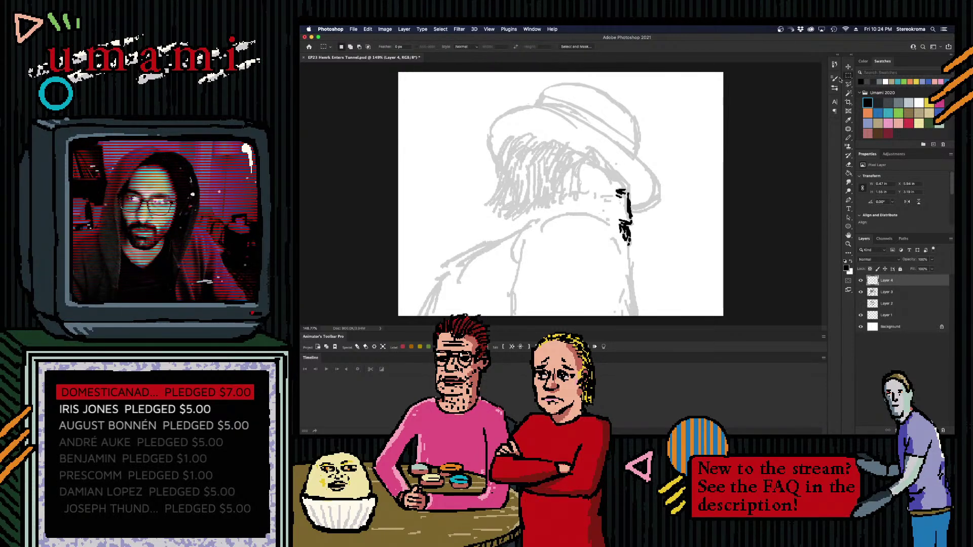
drag(605, 178, 625, 201)
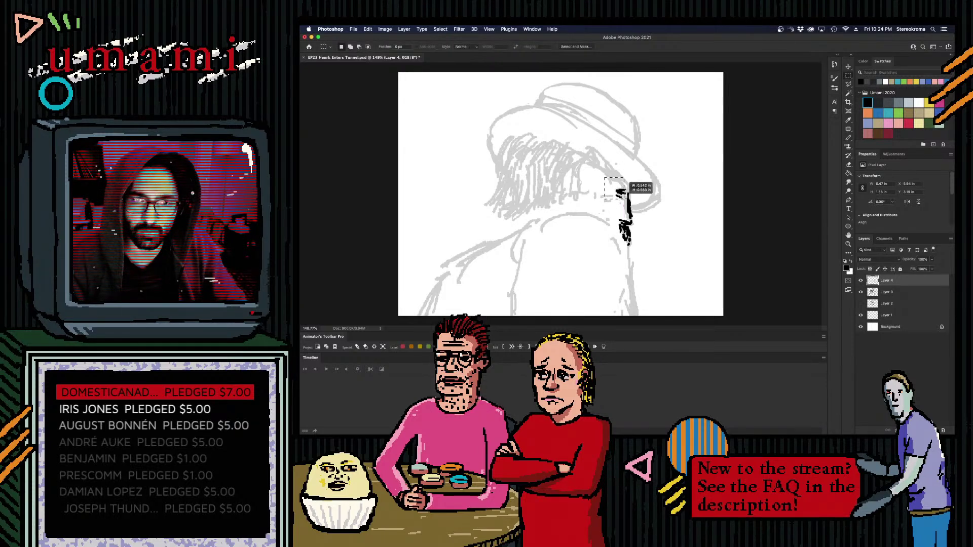
click(848, 68)
drag(620, 195, 628, 179)
key(m)
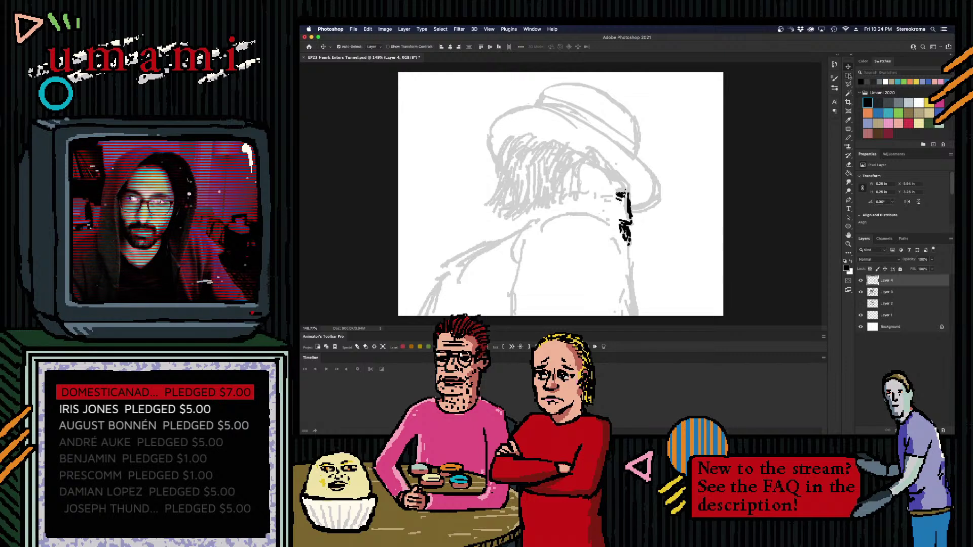
key(ctrl+d)
key(b)
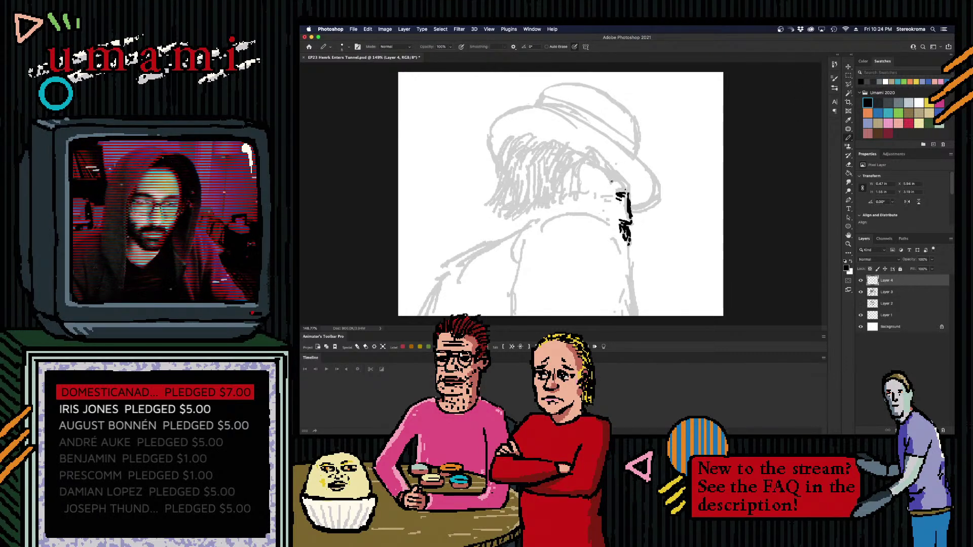
- Ink eyebrow strokes above the eye and shift the brow and eye marks slightly using a lasso selection
drag(614, 187, 626, 189)
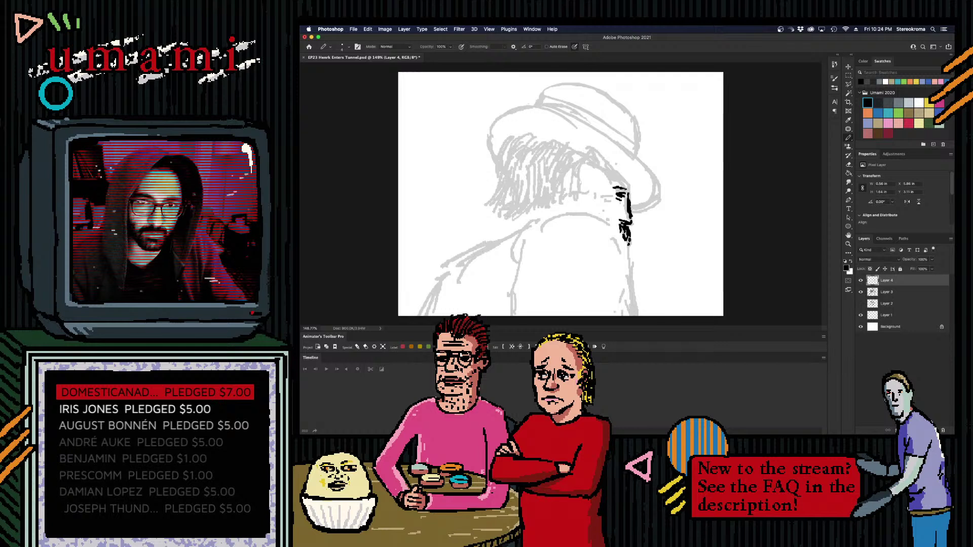
key(ctrl+z)
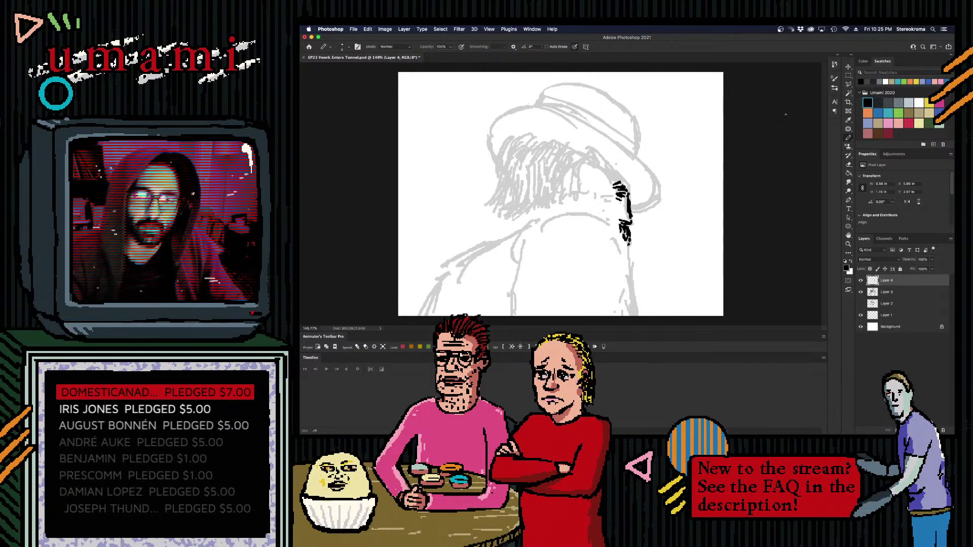
key(l)
mouse_move(610, 181)
mouse_down()
mouse_move(616, 210)
mouse_move(625, 208)
mouse_move(626, 179)
mouse_up()
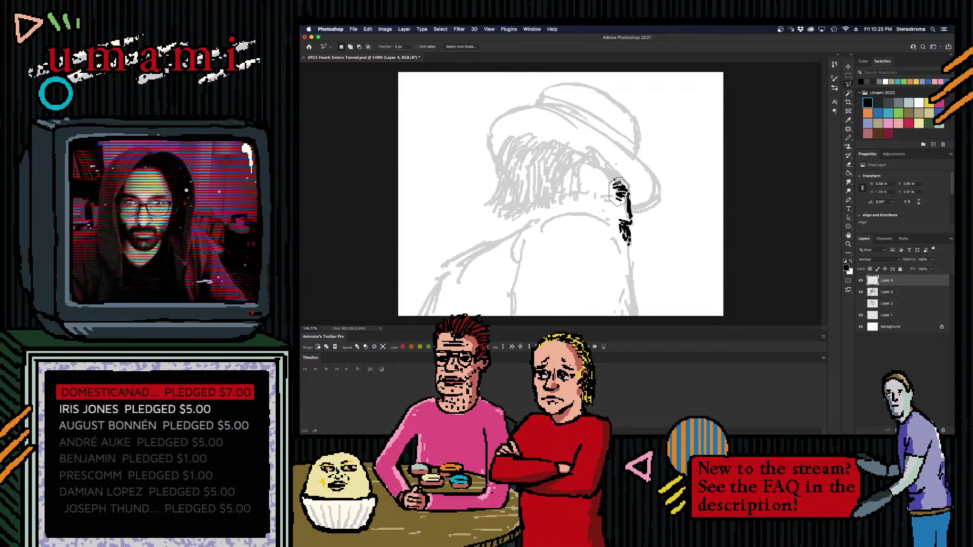
key(v)
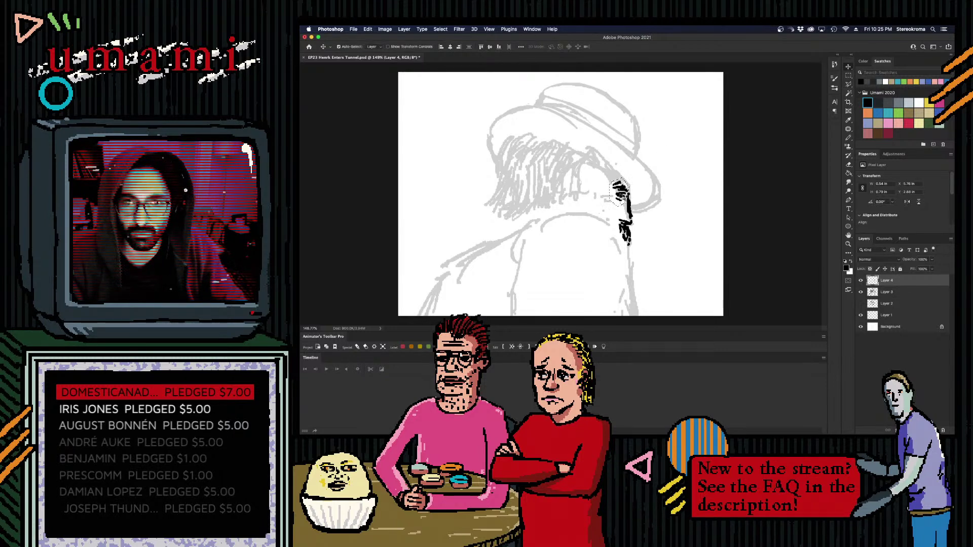
drag(620, 196, 620, 201)
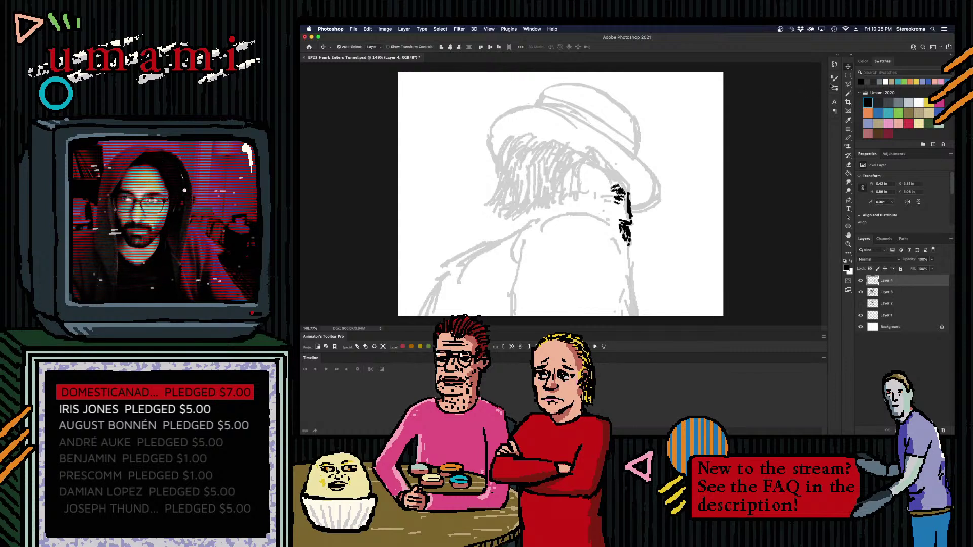
key(m)
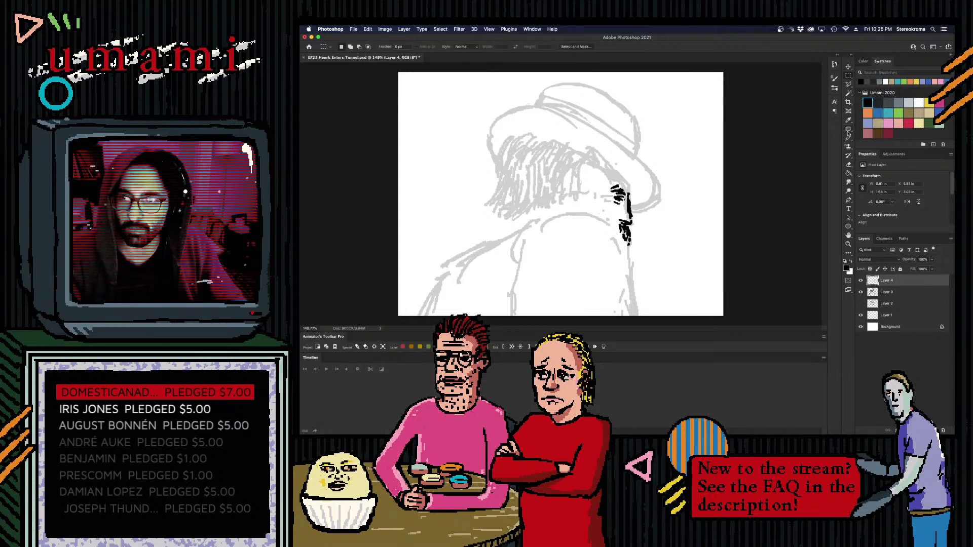
key(b)
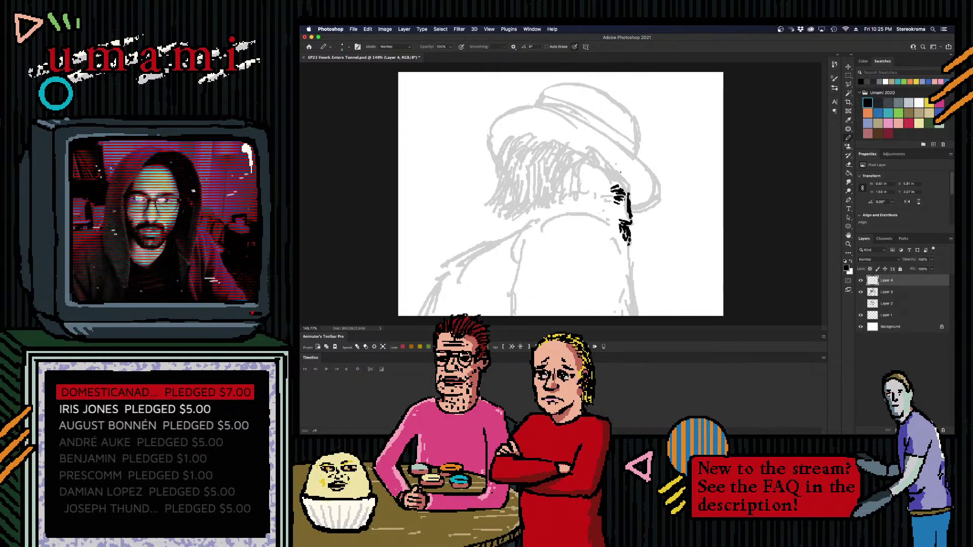
drag(610, 175, 629, 197)
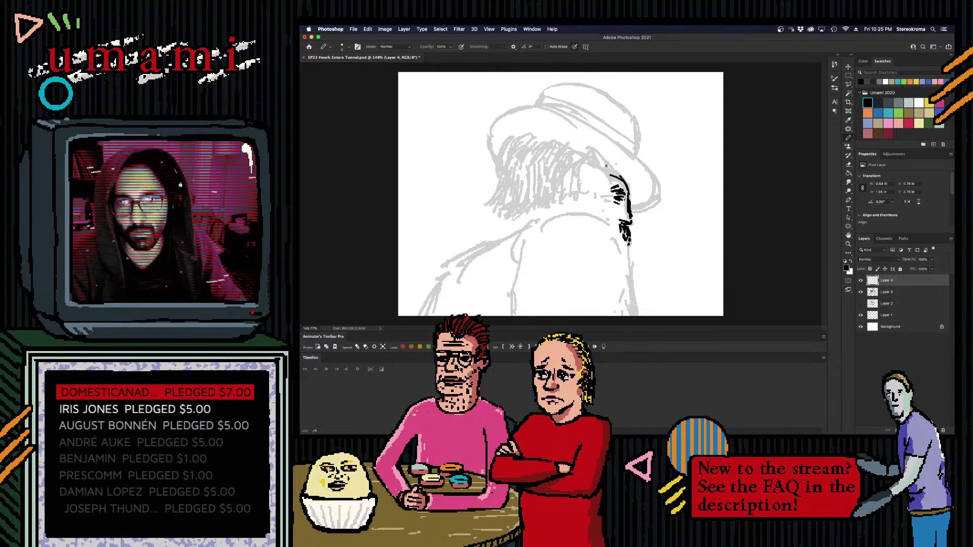
key(ctrl+z)
key(ctrl+z)
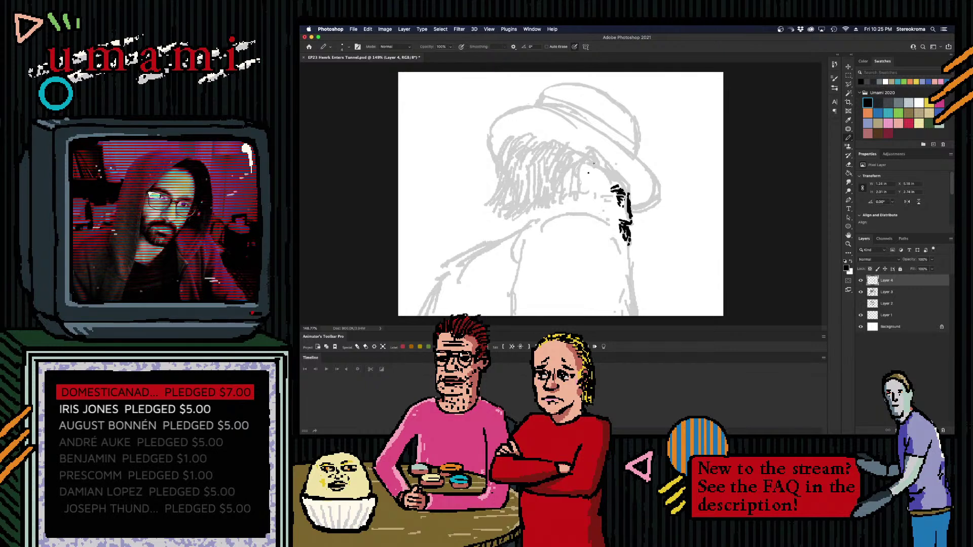
- Ink the ear with a curled outer line and small marks inside, following the faded sketch
mouse_move(594, 163)
mouse_down()
mouse_move(579, 172)
mouse_move(583, 193)
mouse_move(590, 167)
mouse_move(585, 187)
mouse_up()
key(super+z)
key(super+z)
click(587, 194)
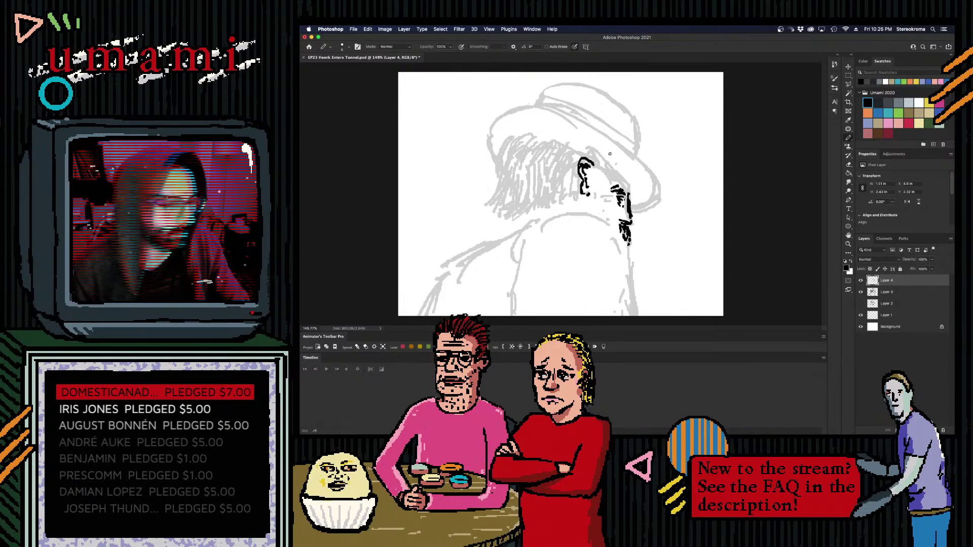
- Ink the short lower edge of the hat brim where it extends forward from the face
drag(638, 161, 651, 174)
key(super+z)
drag(642, 204, 643, 213)
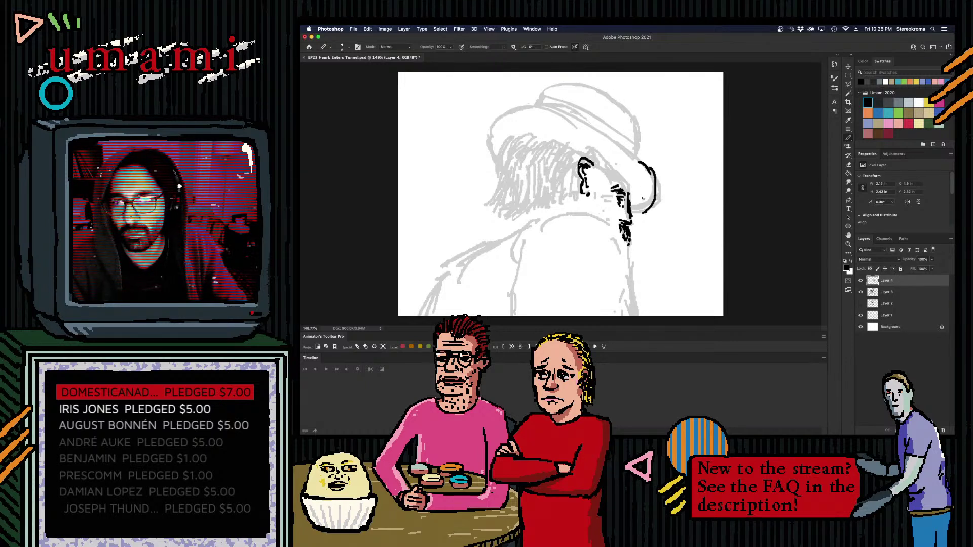
key(super+z)
key(super+z)
mouse_move(647, 171)
mouse_down()
mouse_move(649, 215)
mouse_move(649, 205)
mouse_up()
key(super+z)
key(super+z)
key(super+z)
key(super+z)
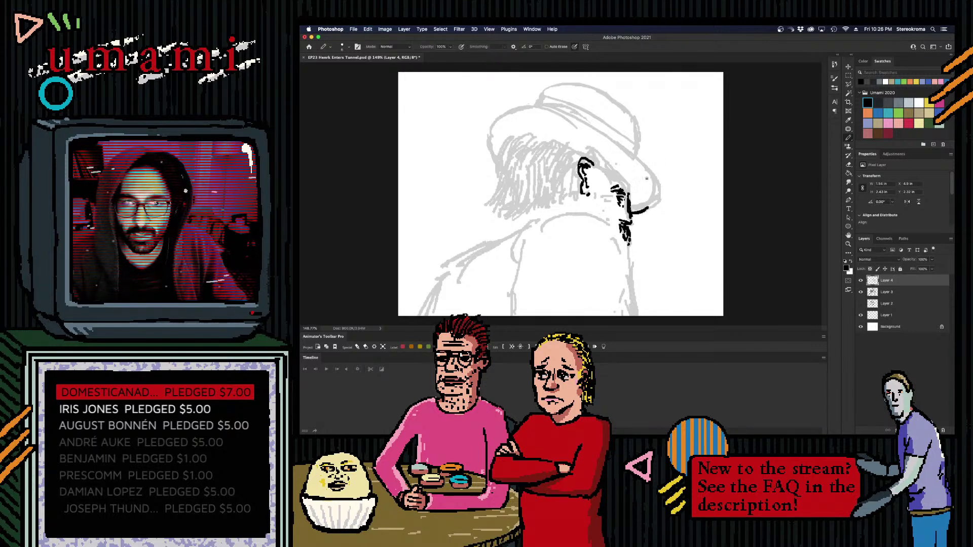
- Ink the rounded front end of the brim and continue its edge up toward the base of the crown
mouse_move(592, 131)
mouse_down()
mouse_move(586, 138)
mouse_move(599, 132)
mouse_move(636, 173)
mouse_up()
key(super+z)
key(super+z)
mouse_move(602, 139)
mouse_down()
mouse_move(647, 189)
mouse_move(623, 148)
mouse_move(645, 182)
mouse_move(636, 154)
mouse_move(647, 208)
mouse_up()
key(super+z)
key(super+z)
key(super+z)
key(super+z)
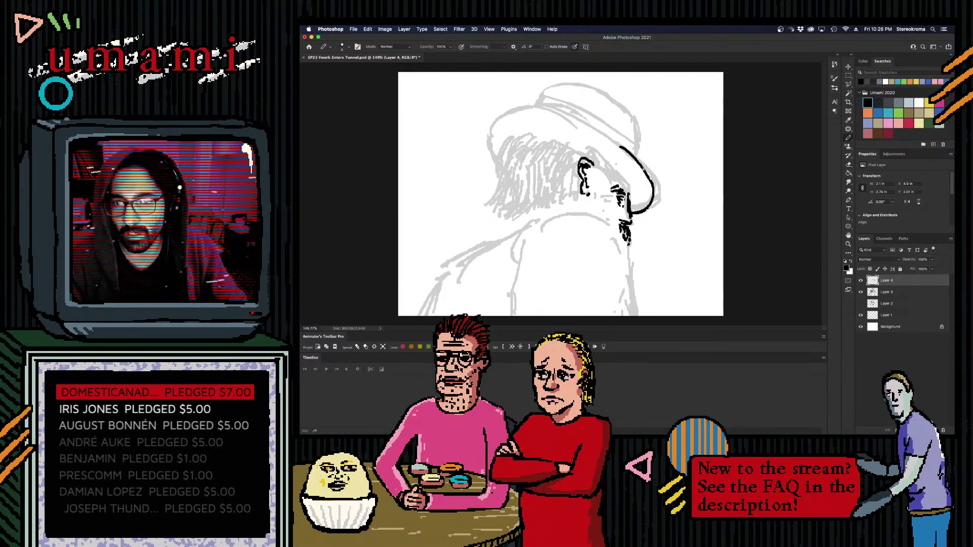
- Ink the rest of the brim, curving around its back end and along the upper edge to the front
mouse_move(498, 162)
mouse_down()
mouse_move(489, 122)
mouse_move(522, 111)
mouse_move(561, 116)
mouse_up()
key(super+z)
key(super+z)
key(super+z)
key(super+z)
key(super+z)
key(super+z)
mouse_move(502, 113)
mouse_down()
mouse_move(609, 139)
mouse_move(579, 121)
mouse_move(636, 158)
mouse_up()
key(super+z)
key(super+z)
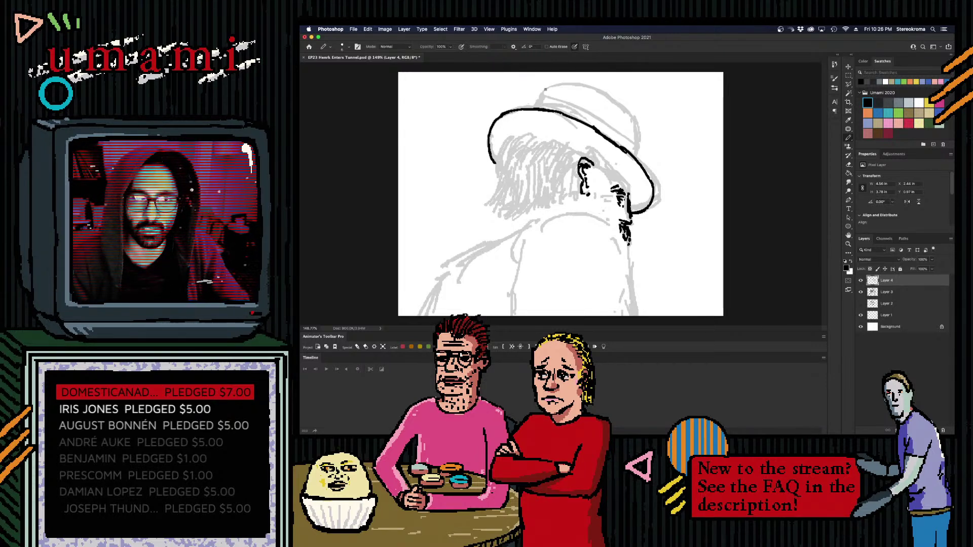
- Ink the back and top of the hat's crown, rising from the brim in a smooth dome
mouse_move(534, 107)
mouse_down()
mouse_move(543, 89)
mouse_move(589, 86)
mouse_move(637, 117)
mouse_up()
key(ctrl+z)
key(ctrl+z)
key(ctrl+z)
key(ctrl+z)
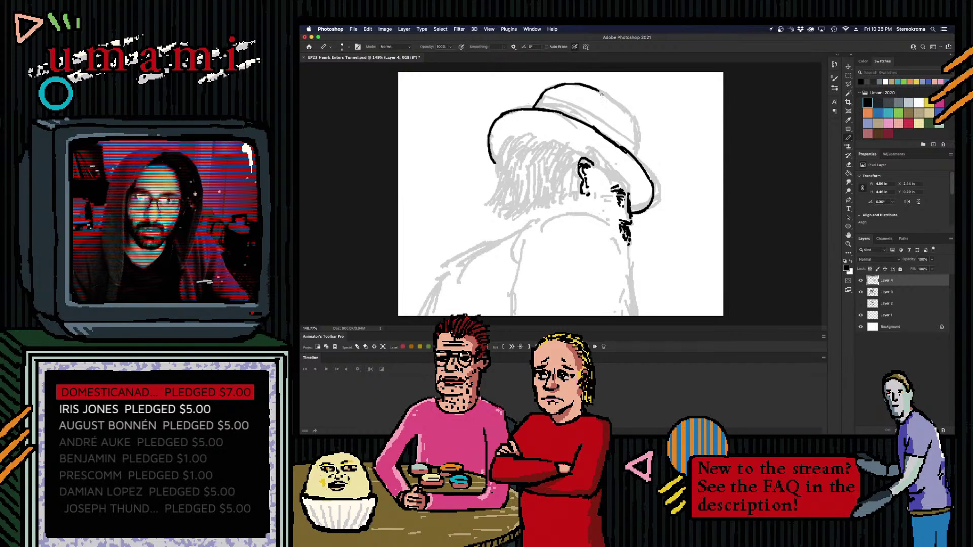
- Ink the front side of the crown, curving from the top down to meet the brim
drag(598, 91, 634, 118)
key(ctrl+z)
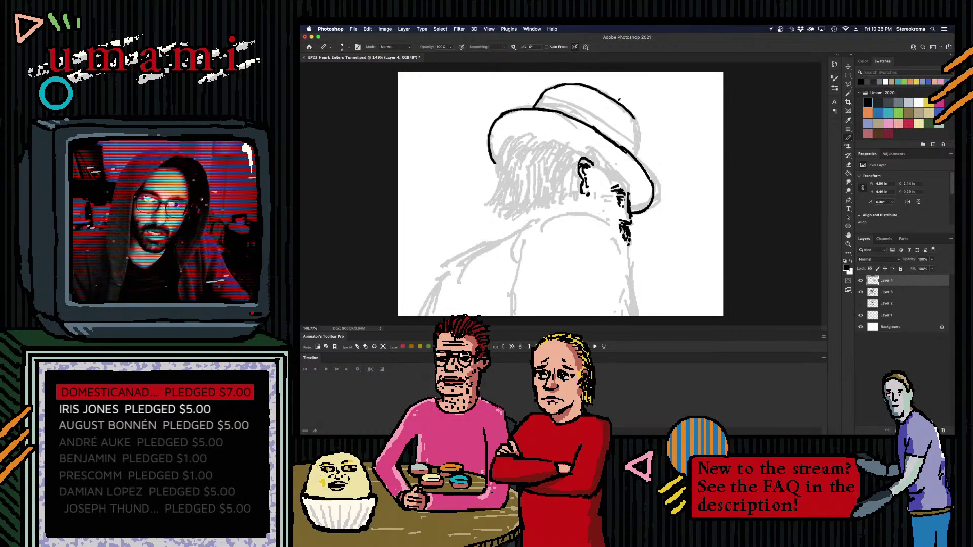
key(ctrl+z)
mouse_move(598, 90)
mouse_down()
mouse_move(630, 111)
mouse_move(607, 96)
mouse_move(629, 116)
mouse_move(636, 146)
mouse_up()
key(ctrl+z)
key(ctrl+z)
key(ctrl+z)
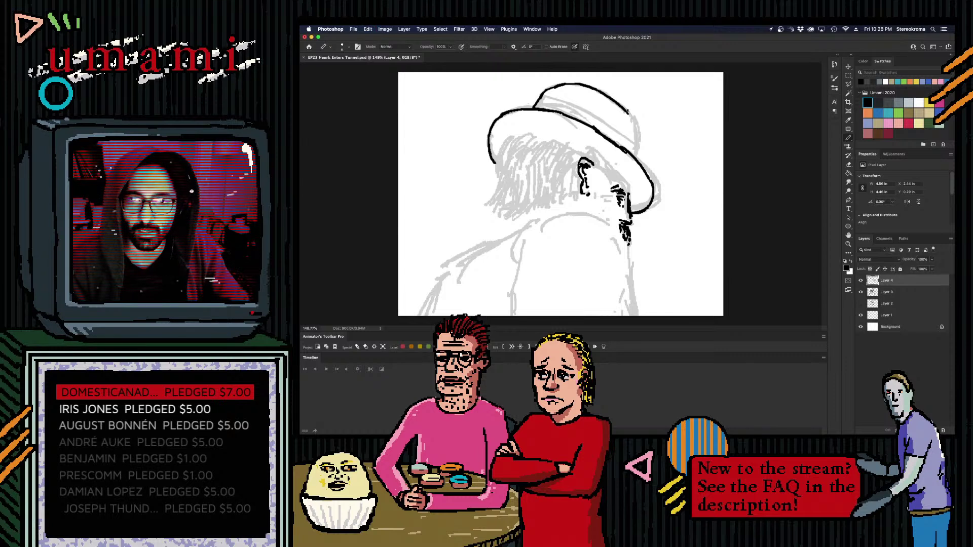
drag(621, 108, 638, 155)
key(ctrl+z)
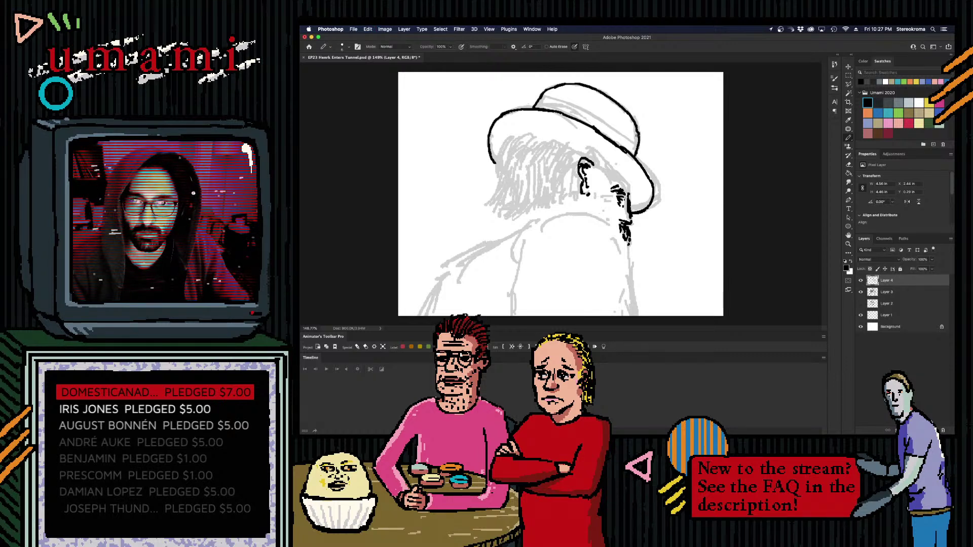
- Ink the back part of the curved hatband line across the crown, just above the brim
mouse_move(541, 105)
mouse_down()
mouse_move(574, 110)
mouse_move(553, 106)
mouse_move(608, 133)
mouse_up()
key(ctrl+z)
key(ctrl+z)
drag(537, 104, 582, 108)
key(ctrl+z)
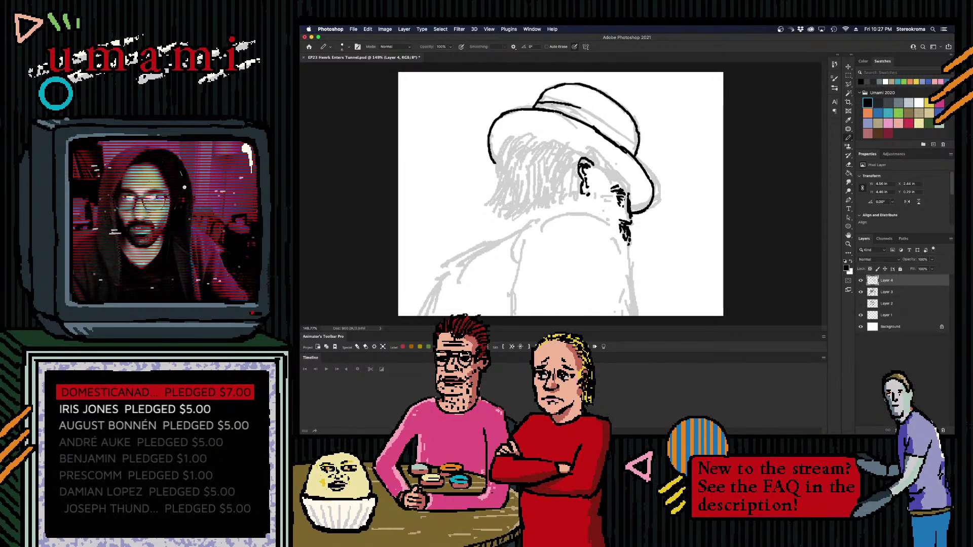
key(ctrl+z)
drag(530, 103, 594, 120)
key(ctrl+z)
mouse_move(538, 100)
mouse_down()
mouse_move(590, 117)
mouse_move(582, 123)
mouse_move(540, 102)
mouse_move(588, 111)
mouse_move(625, 141)
mouse_up()
key(ctrl+z)
- Extend the hatband line forward along the crown until it meets the brim at the front
drag(589, 113, 631, 141)
key(ctrl+z)
key(ctrl+z)
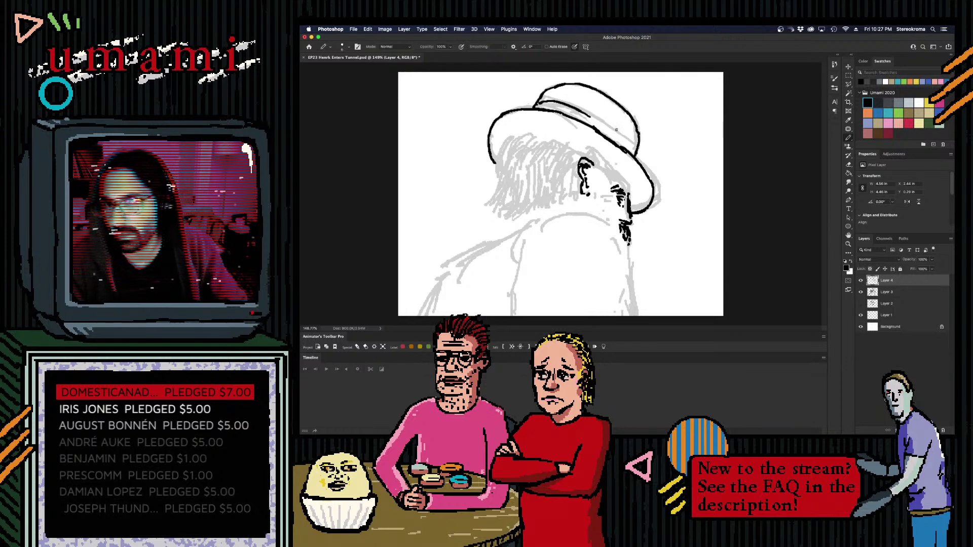
key(ctrl+z)
drag(589, 112, 636, 148)
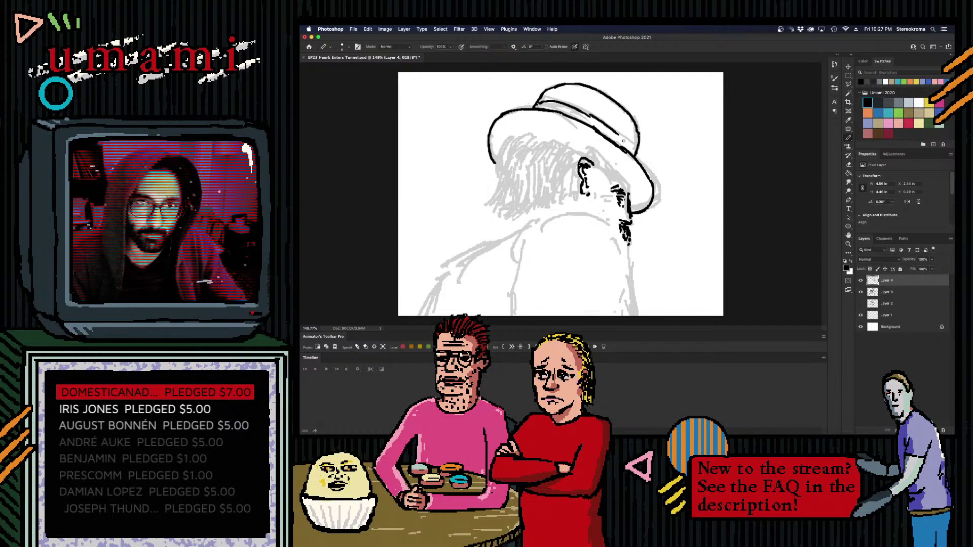
drag(621, 137, 634, 157)
key(super+z)
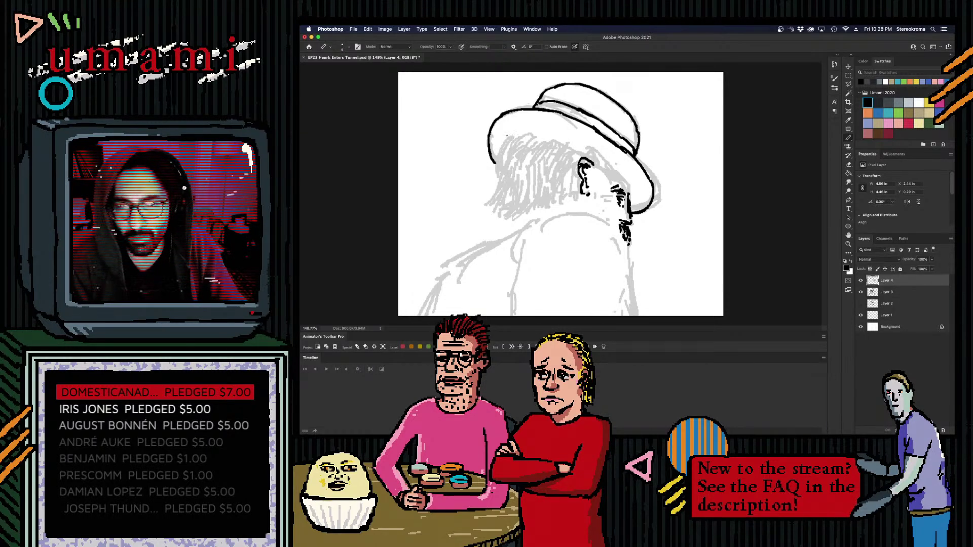
- Ink the hair's back outline from under the brim and add loose strands at its lower back tips
drag(513, 135, 497, 172)
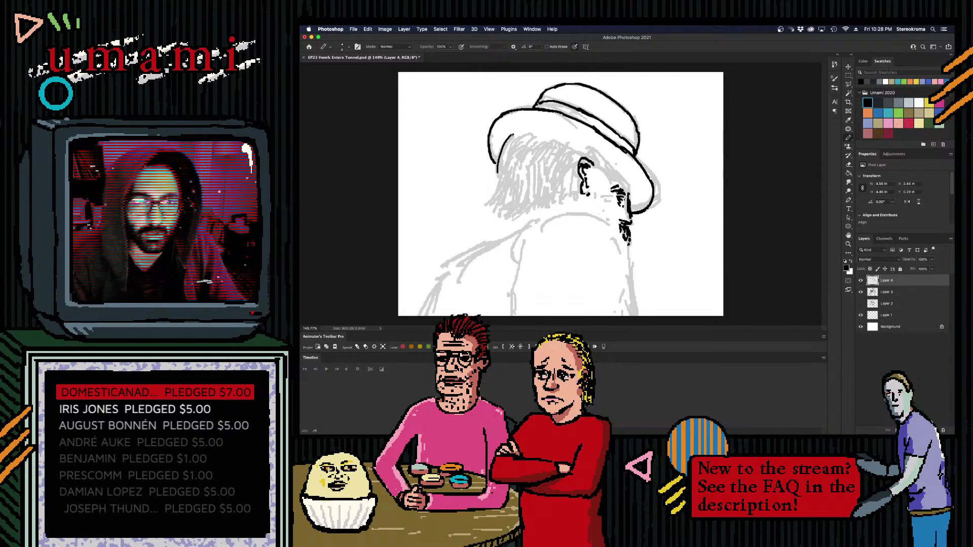
mouse_move(512, 134)
mouse_down()
mouse_move(492, 202)
mouse_move(478, 209)
mouse_move(487, 209)
mouse_up()
mouse_move(505, 170)
mouse_down()
mouse_move(490, 208)
mouse_move(509, 210)
mouse_up()
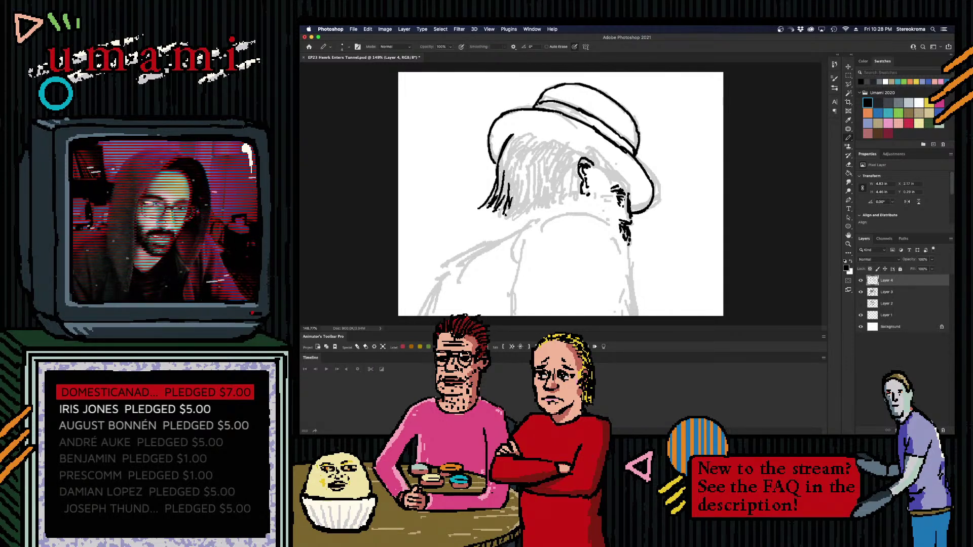
drag(504, 206, 493, 225)
drag(510, 208, 508, 221)
drag(523, 203, 521, 220)
- Ink short strands along the hair's lower edge, from the back of the neck toward the ear
mouse_move(535, 200)
mouse_down()
mouse_move(525, 219)
mouse_move(545, 209)
mouse_up()
drag(540, 202, 538, 214)
drag(548, 204, 547, 211)
drag(559, 196, 556, 207)
drag(541, 171, 535, 199)
drag(544, 184, 541, 203)
drag(549, 186, 548, 200)
mouse_move(564, 187)
mouse_down()
mouse_move(553, 200)
mouse_move(561, 204)
mouse_up()
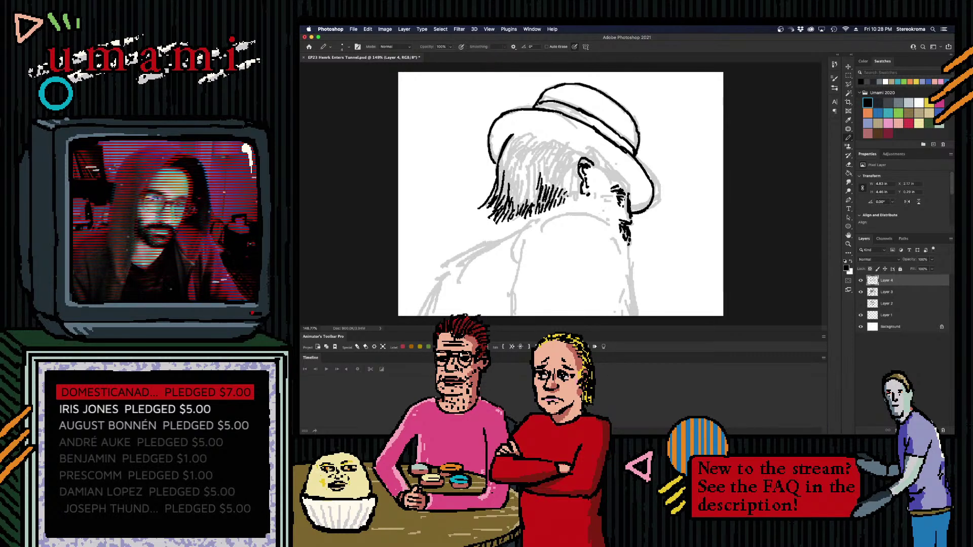
- Ink dense, short hair strands directly behind the ear, down to the hair's lower edge
mouse_move(574, 165)
mouse_down()
mouse_move(569, 191)
mouse_move(568, 178)
mouse_up()
drag(575, 186, 569, 206)
drag(577, 165, 572, 201)
drag(574, 172, 573, 202)
drag(582, 186, 576, 200)
drag(578, 167, 573, 176)
drag(581, 174, 576, 185)
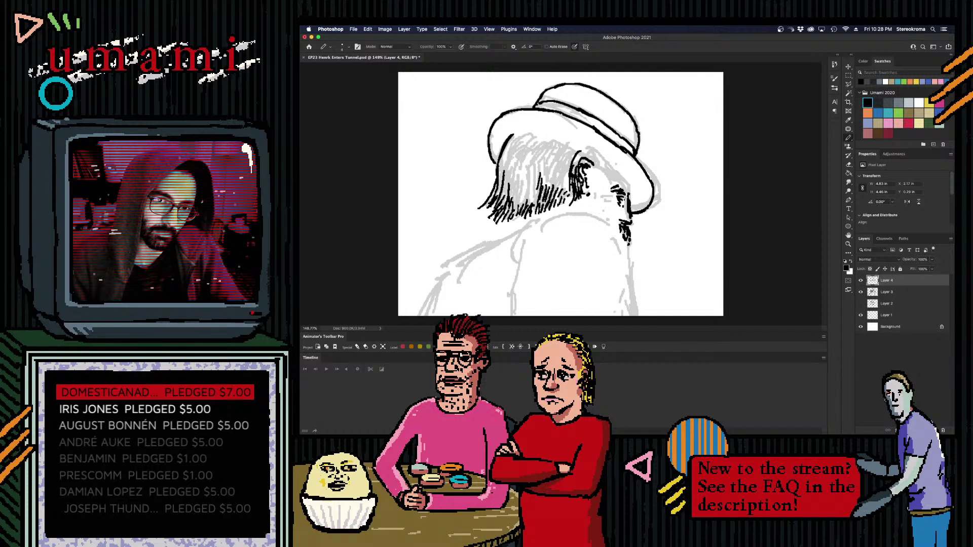
- Thicken the hair between the ear and the back of the head with long strands down toward the neck
drag(583, 149, 560, 179)
drag(564, 172, 563, 197)
drag(569, 160, 563, 201)
drag(569, 195, 562, 202)
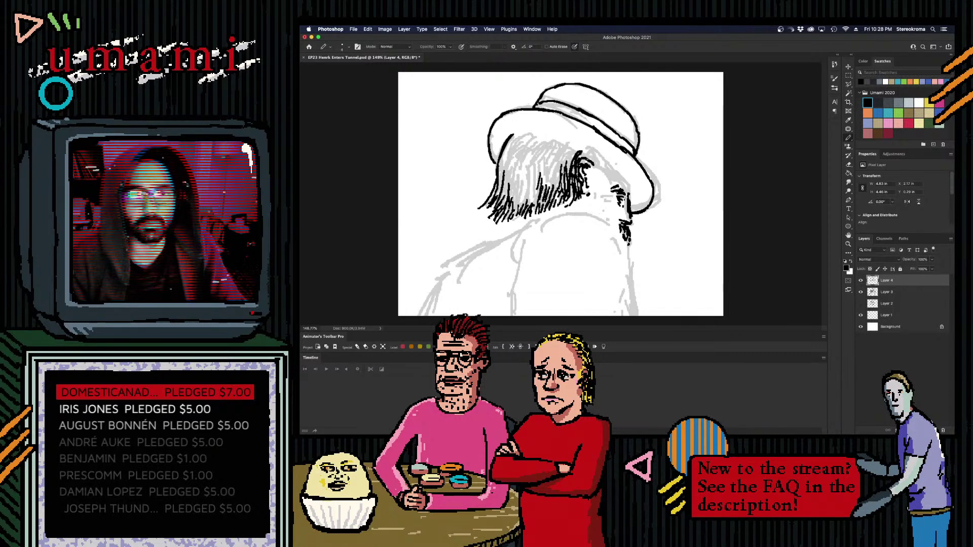
- Ink a row of short strands under the brim from the back of the head, and dark strands in front of the ear
mouse_move(512, 133)
mouse_down()
mouse_move(588, 149)
mouse_move(622, 186)
mouse_move(593, 169)
mouse_move(593, 194)
mouse_up()
drag(603, 185, 602, 193)
drag(603, 192, 597, 200)
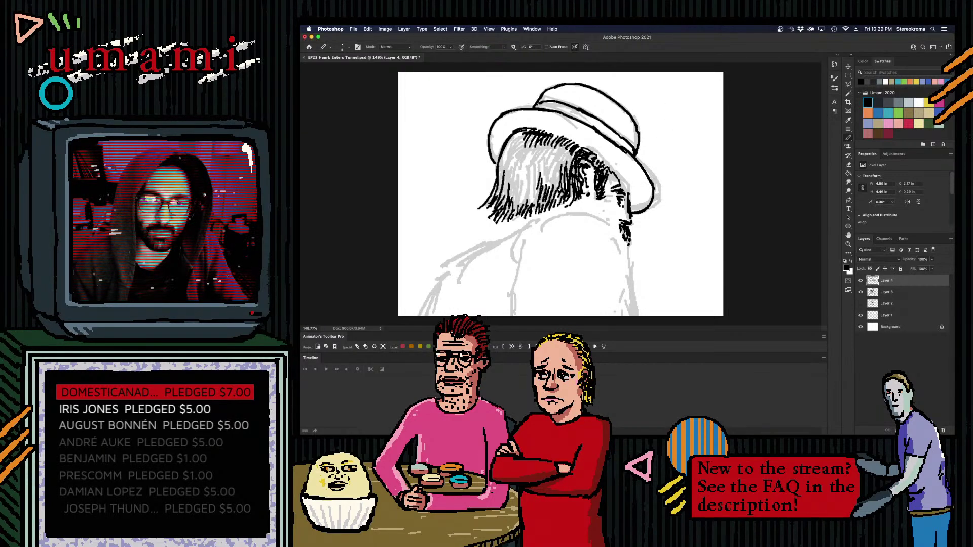
key(super+z)
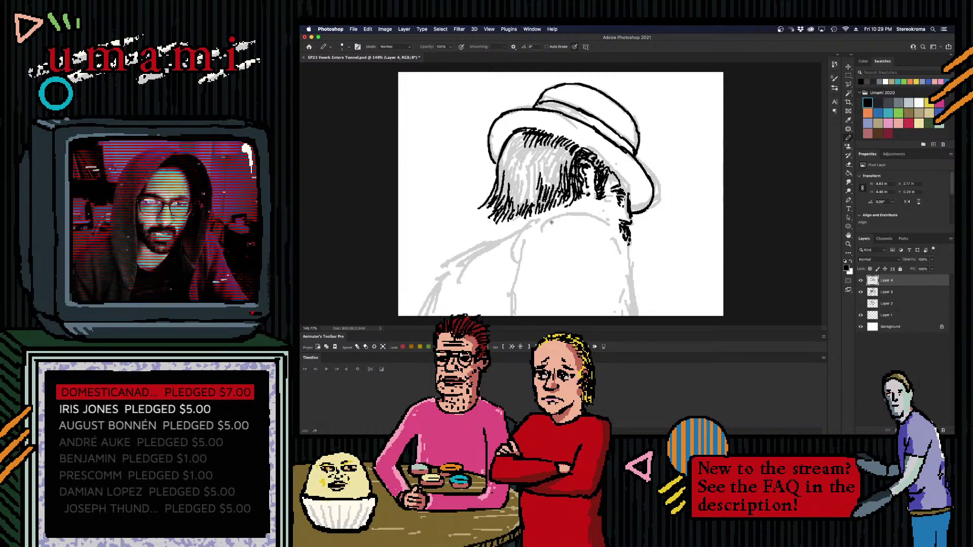
- Ink the curve of the coat's collar below the neck and the coat's front edge down to the canvas bottom
mouse_move(542, 226)
mouse_down()
mouse_move(587, 213)
mouse_move(608, 219)
mouse_move(638, 271)
mouse_up()
drag(626, 242, 637, 301)
drag(633, 264, 638, 315)
key(super+z)
drag(633, 259, 642, 306)
- Ink the coat's seam from the collar to the canvas bottom and the shoulder line sloping back from the neck
drag(543, 227, 530, 292)
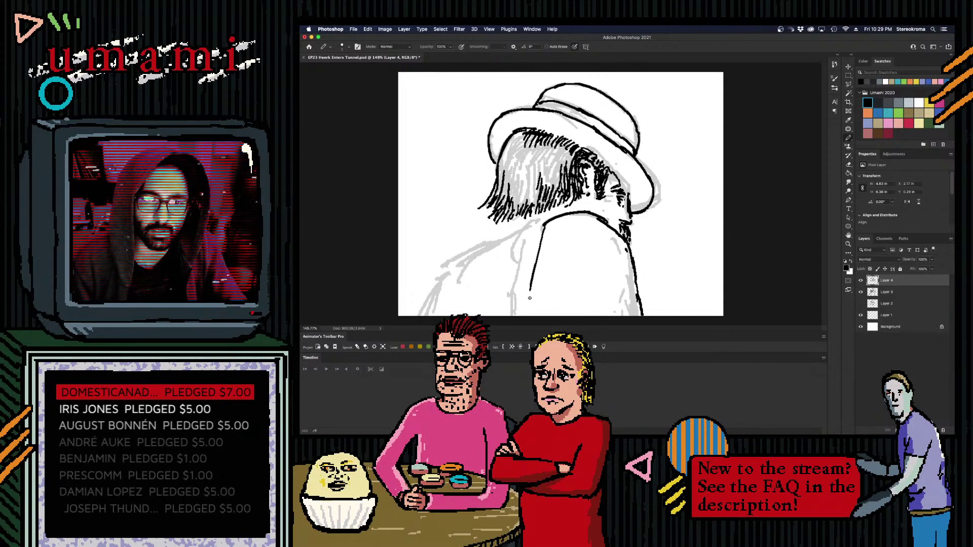
drag(532, 259, 525, 314)
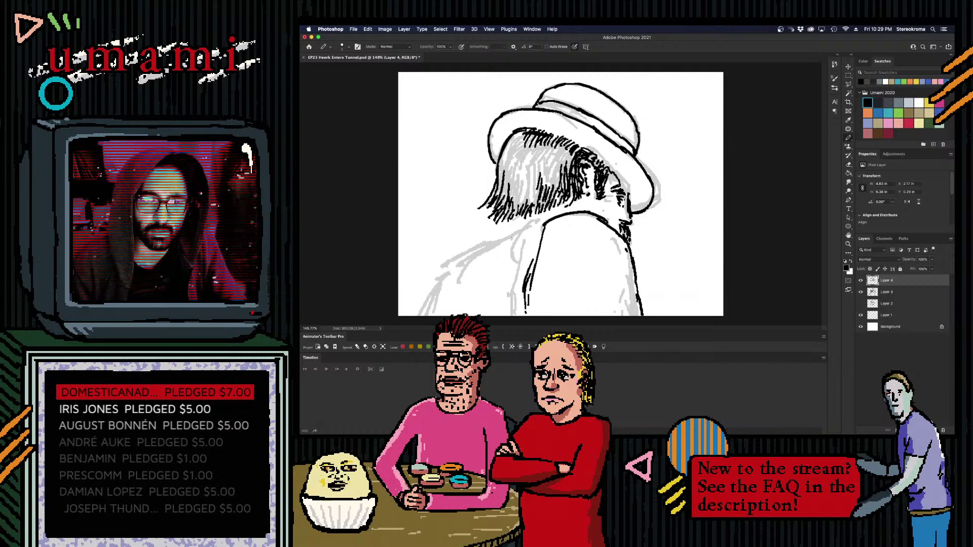
mouse_move(447, 268)
mouse_down()
mouse_move(517, 226)
mouse_move(577, 211)
mouse_move(602, 214)
mouse_up()
drag(529, 212, 512, 225)
key(super+z)
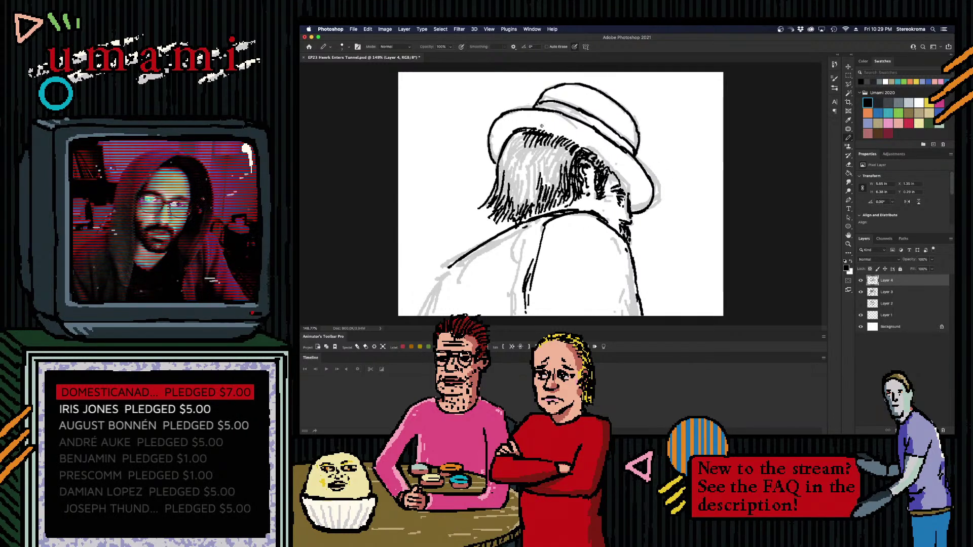
- Darken the hair directly beneath the brim, from the back of the head to the temple
mouse_move(542, 125)
mouse_down()
mouse_move(582, 147)
mouse_move(616, 184)
mouse_move(625, 183)
mouse_move(614, 169)
mouse_move(623, 179)
mouse_up()
key(super+z)
drag(621, 177, 629, 194)
key(super+z)
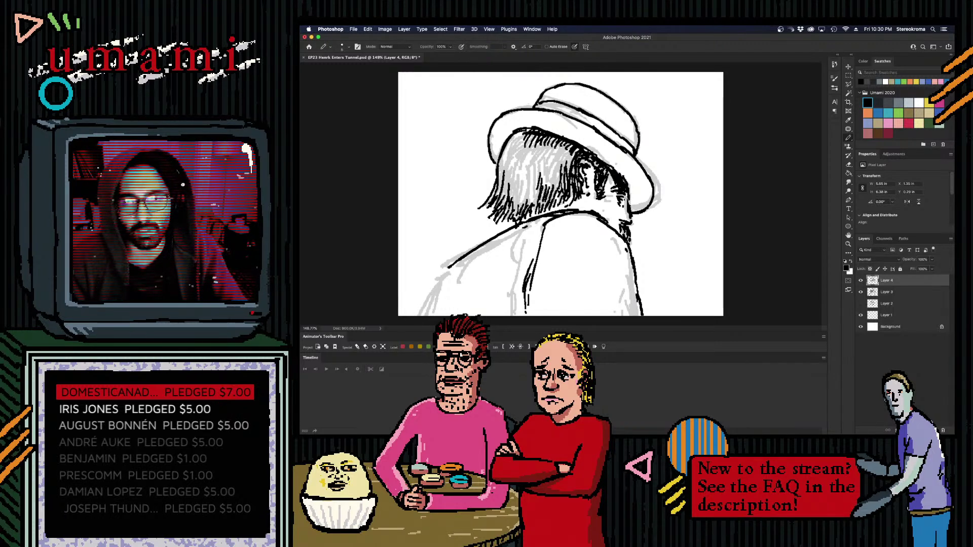
- Ink the eye and nose lines beneath the brim and fill the sideburn with dark strands
mouse_move(615, 176)
mouse_down()
mouse_move(619, 183)
mouse_move(614, 176)
mouse_move(628, 172)
mouse_move(633, 201)
mouse_up()
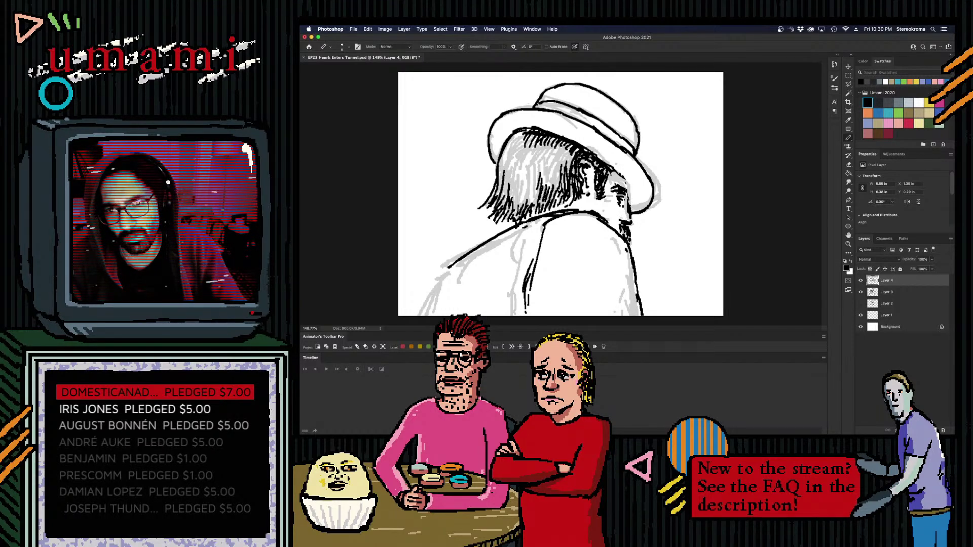
drag(622, 214, 635, 220)
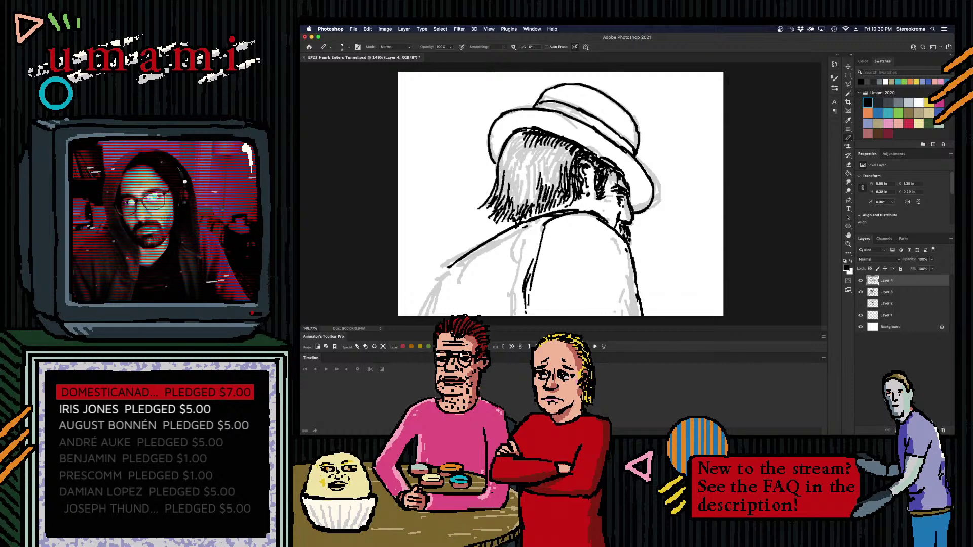
mouse_move(610, 171)
mouse_down()
mouse_move(603, 209)
mouse_move(597, 185)
mouse_move(589, 196)
mouse_up()
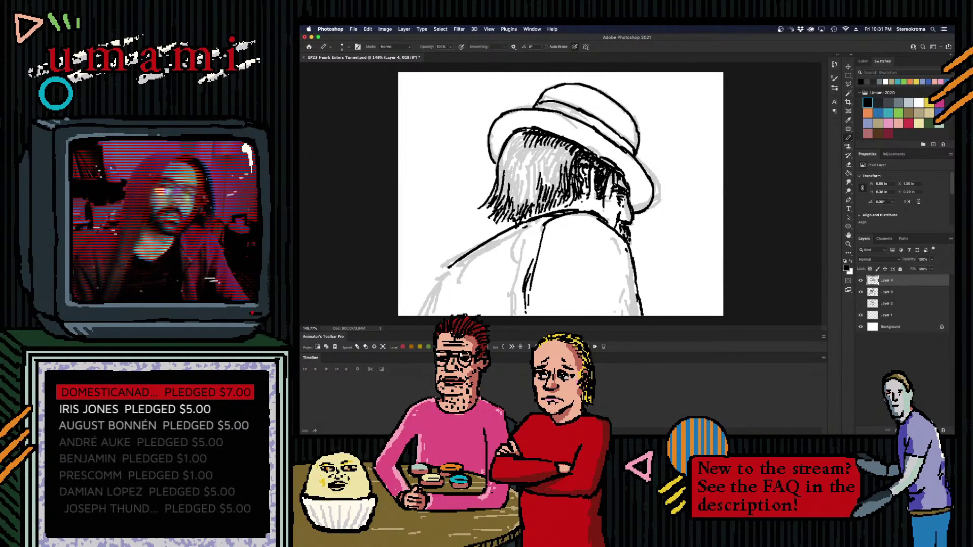
- Add strands below the brim at the back of the head and through the lower middle of the hair
mouse_move(518, 135)
mouse_down()
mouse_move(503, 161)
mouse_move(507, 153)
mouse_move(518, 170)
mouse_up()
mouse_move(527, 146)
mouse_down()
mouse_move(522, 170)
mouse_move(525, 159)
mouse_up()
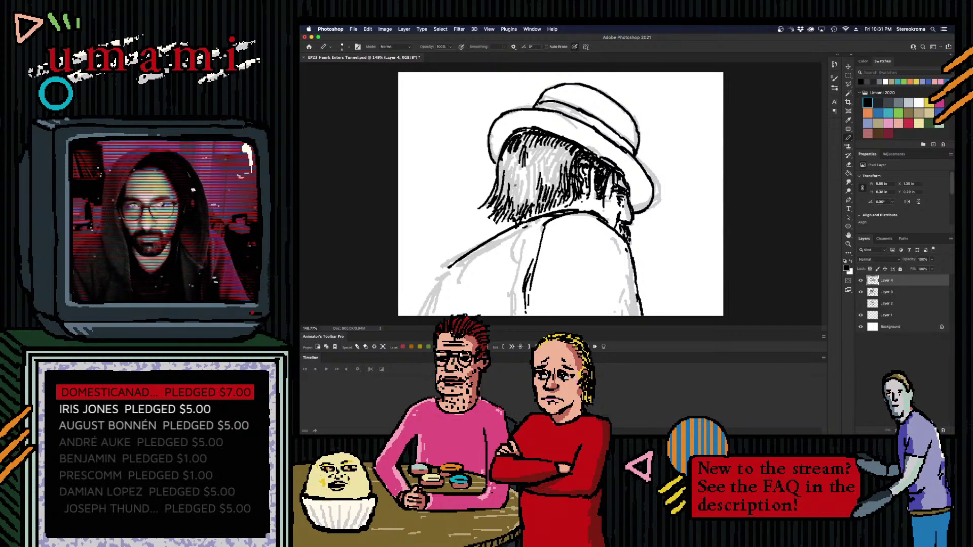
mouse_move(520, 170)
mouse_down()
mouse_move(509, 211)
mouse_move(529, 205)
mouse_up()
key(super+z)
mouse_move(546, 173)
mouse_down()
mouse_move(540, 196)
mouse_move(542, 186)
mouse_up()
drag(555, 170, 548, 192)
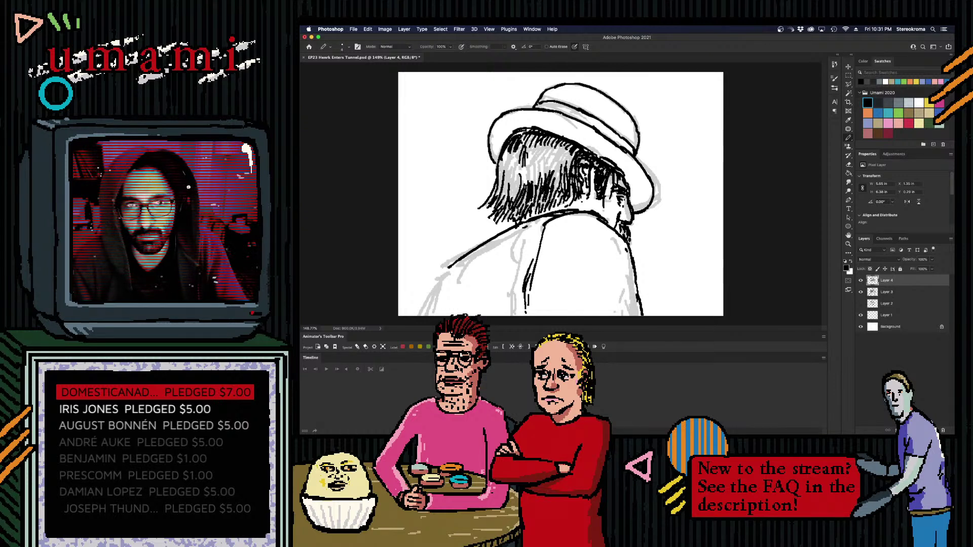
- Ink dense vertical strands inside the hair's back outline, from under the brim toward the loose tips
drag(516, 151, 510, 166)
mouse_move(514, 142)
mouse_down()
mouse_move(501, 171)
mouse_move(504, 163)
mouse_up()
mouse_move(502, 160)
mouse_down()
mouse_move(498, 183)
mouse_move(505, 173)
mouse_up()
mouse_move(506, 181)
mouse_down()
mouse_move(500, 201)
mouse_move(506, 185)
mouse_up()
drag(517, 154, 509, 194)
drag(517, 168, 511, 198)
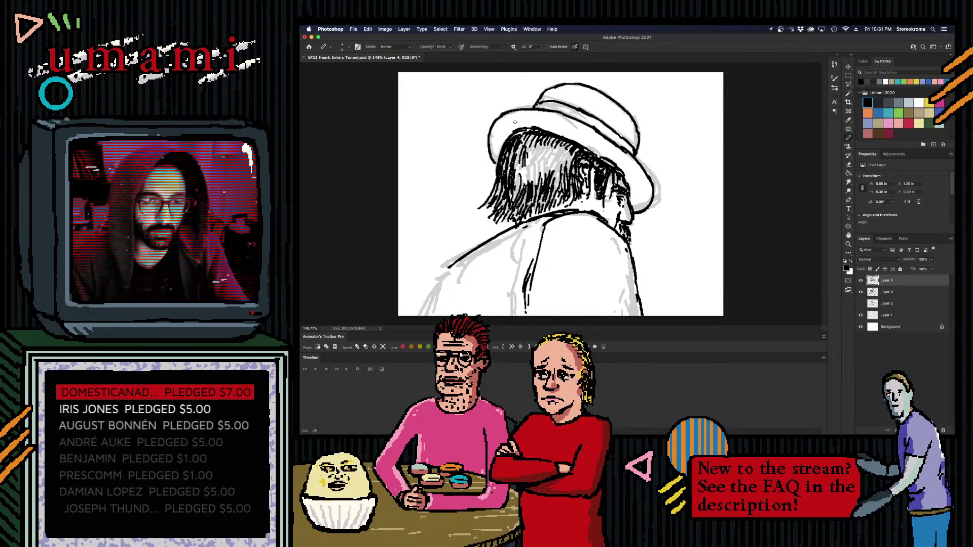
drag(513, 143, 497, 179)
drag(501, 167, 495, 193)
key(super+z)
key(super+z)
key(super+z)
key(super+z)
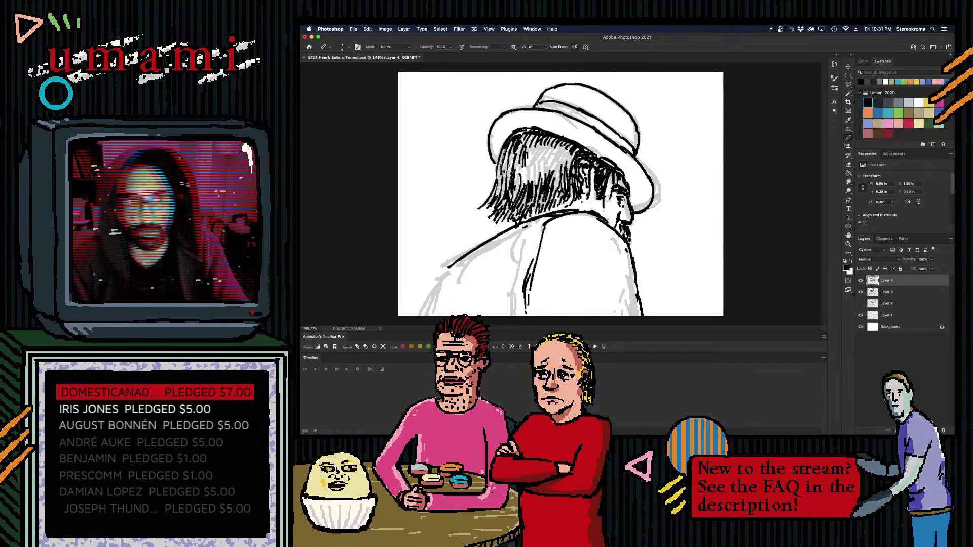
key(super+z)
key(super+z)
key(super+z)
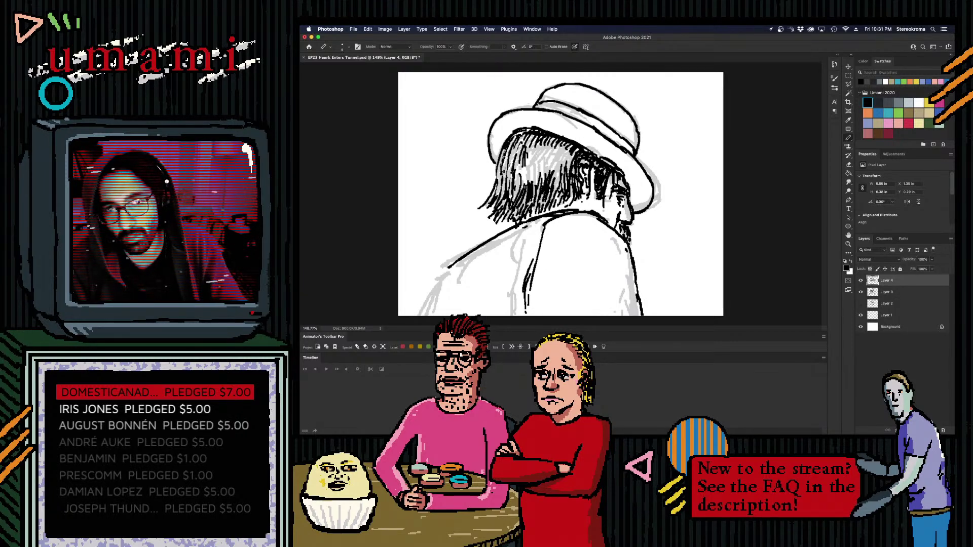
key(super+z)
key(super+shift+z)
key(super+z)
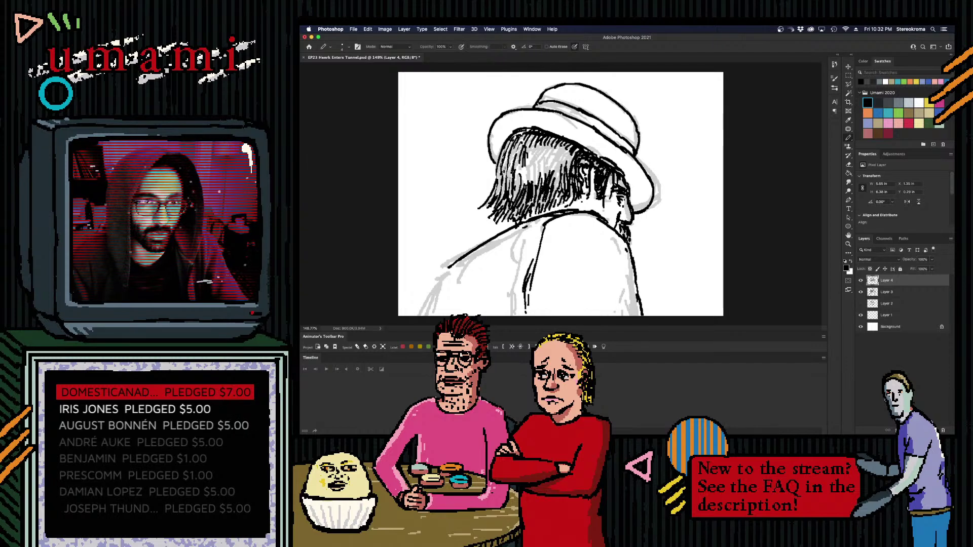
- Darken the hair's back edge with strands and add long ones just inside it
drag(513, 139, 498, 187)
mouse_move(513, 150)
mouse_down()
mouse_move(507, 178)
mouse_move(512, 166)
mouse_up()
mouse_move(512, 174)
mouse_down()
mouse_move(509, 191)
mouse_move(506, 181)
mouse_up()
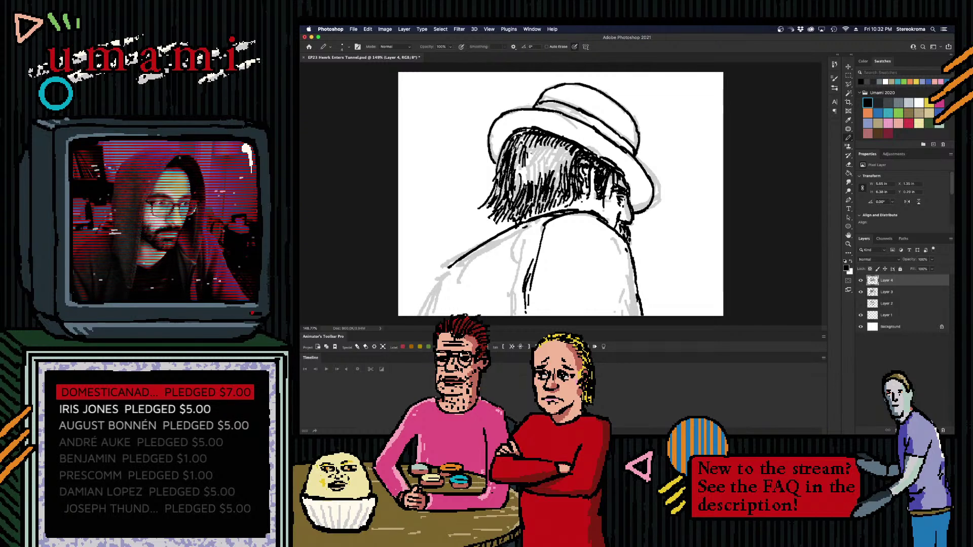
mouse_move(526, 139)
mouse_down()
mouse_move(516, 192)
mouse_move(522, 168)
mouse_move(525, 191)
mouse_up()
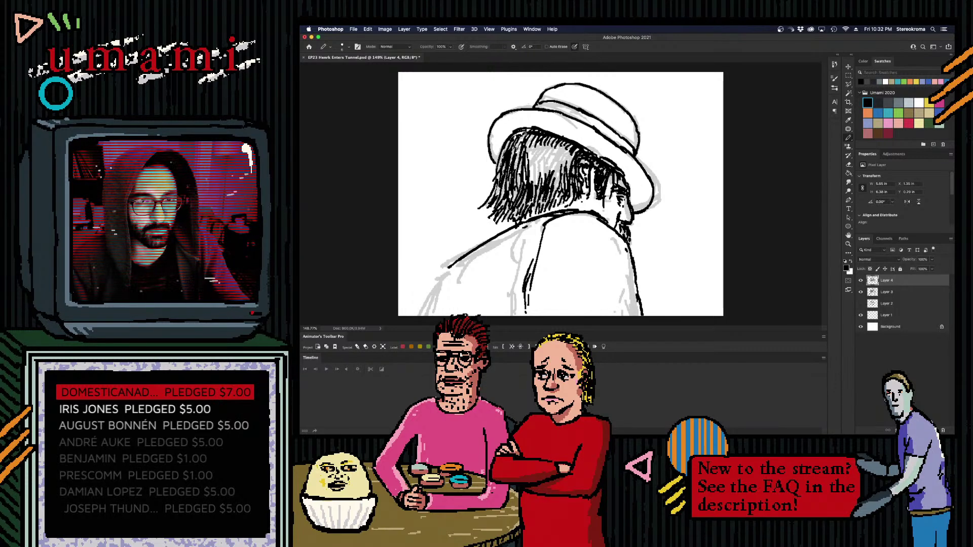
- Fill the remaining light area in the middle of the hair with strands and add short tips above the collar
mouse_move(527, 140)
mouse_down()
mouse_move(538, 186)
mouse_move(549, 150)
mouse_move(543, 162)
mouse_up()
drag(535, 155, 542, 172)
drag(542, 163, 551, 175)
drag(551, 174, 556, 188)
drag(554, 174, 558, 185)
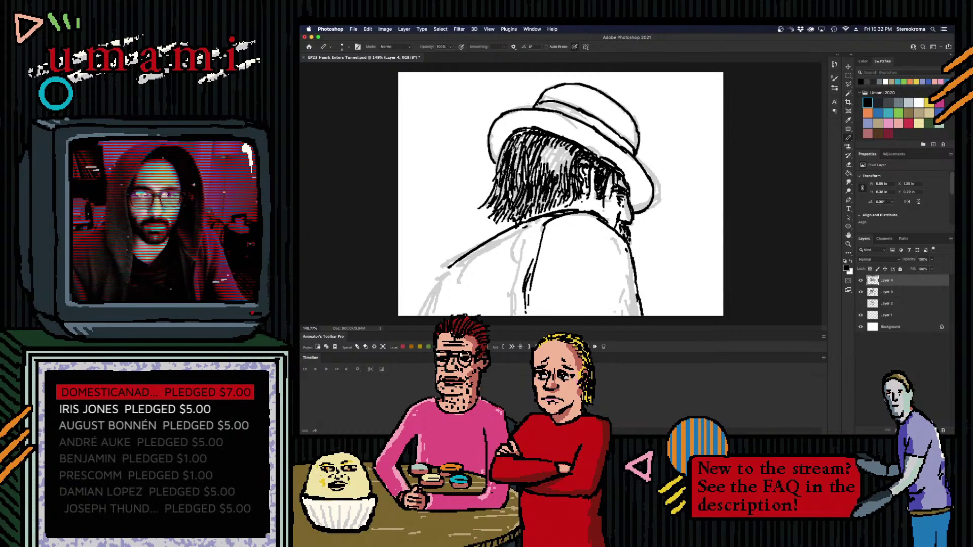
mouse_move(557, 167)
mouse_down()
mouse_move(554, 175)
mouse_move(550, 158)
mouse_move(566, 172)
mouse_move(552, 167)
mouse_up()
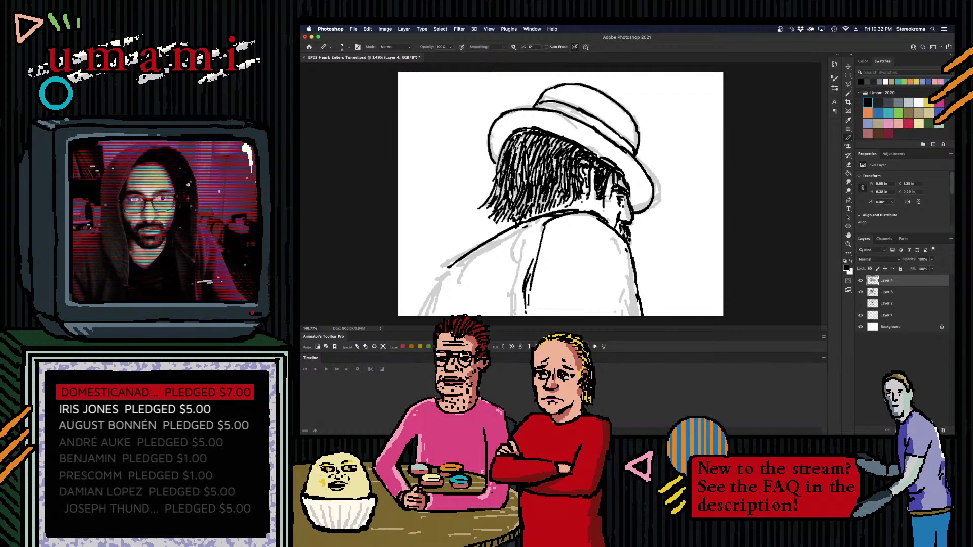
drag(562, 201, 556, 208)
drag(565, 202, 561, 209)
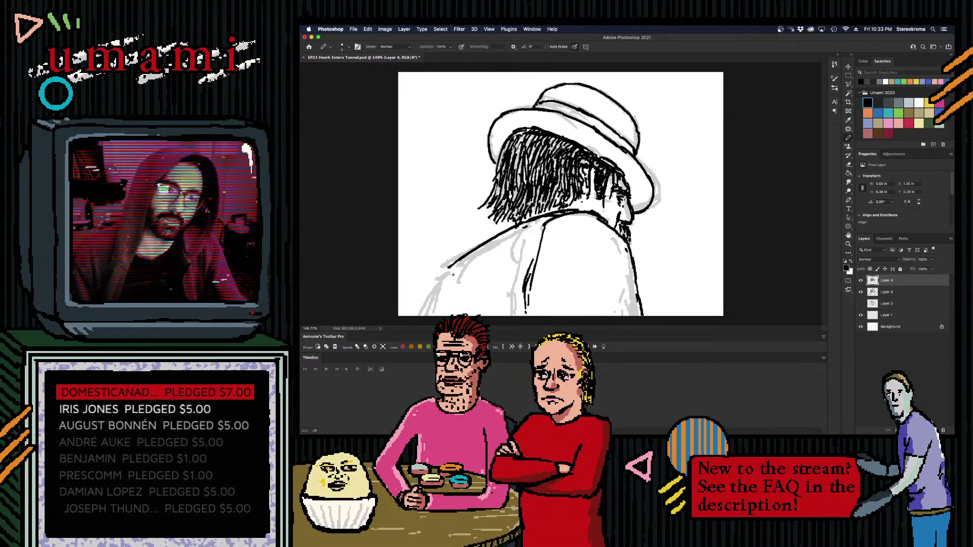
- Ink the coat's rear outline down to the canvas bottom, thicken the seam's lower end and add a fold line beside it
drag(446, 274, 429, 305)
drag(448, 268, 426, 312)
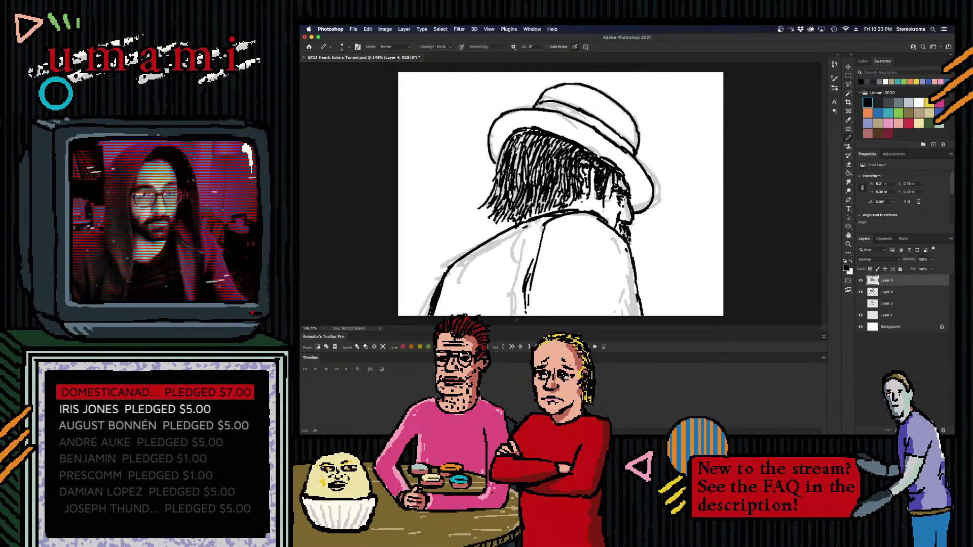
mouse_move(522, 309)
mouse_down()
mouse_move(516, 317)
mouse_move(525, 316)
mouse_up()
mouse_move(531, 305)
mouse_down()
mouse_move(528, 317)
mouse_move(504, 316)
mouse_up()
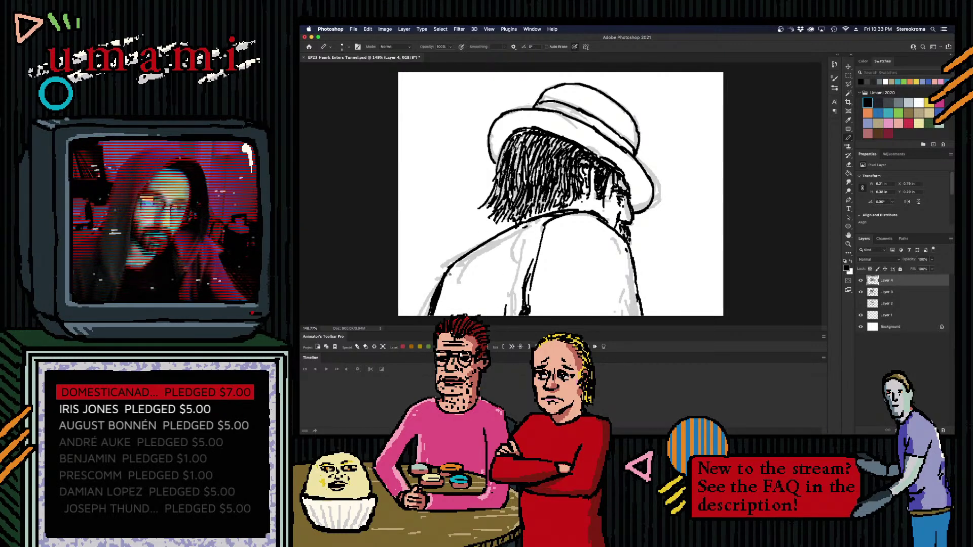
mouse_move(451, 273)
mouse_down()
mouse_move(434, 315)
mouse_move(442, 315)
mouse_up()
key(ctrl+z)
key(ctrl+z)
key(ctrl+z)
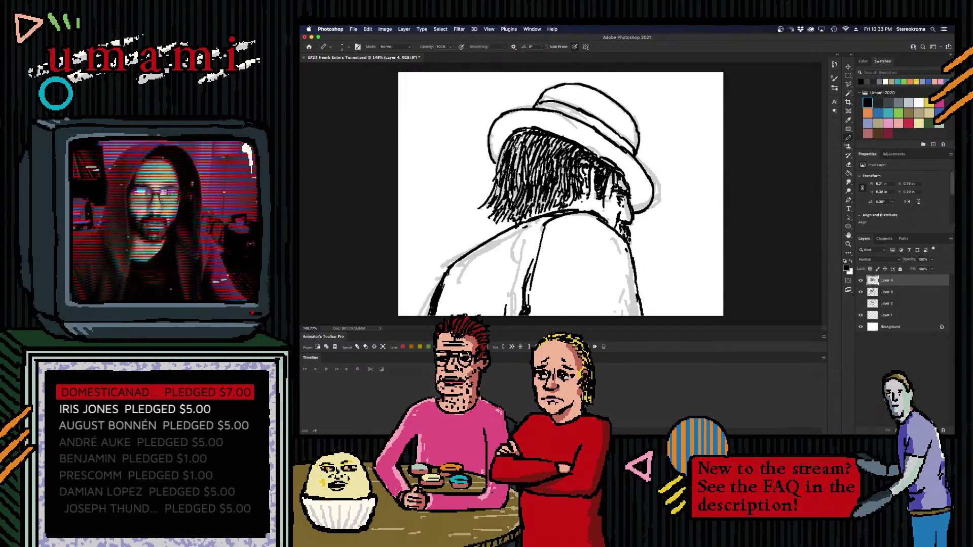
- Ink the coat collar's back edge just beneath the hair tips, undoing unwanted strokes
mouse_move(505, 222)
mouse_down()
mouse_move(495, 233)
mouse_move(542, 214)
mouse_up()
key(ctrl+z)
key(ctrl+z)
key(ctrl+z)
key(ctrl+z)
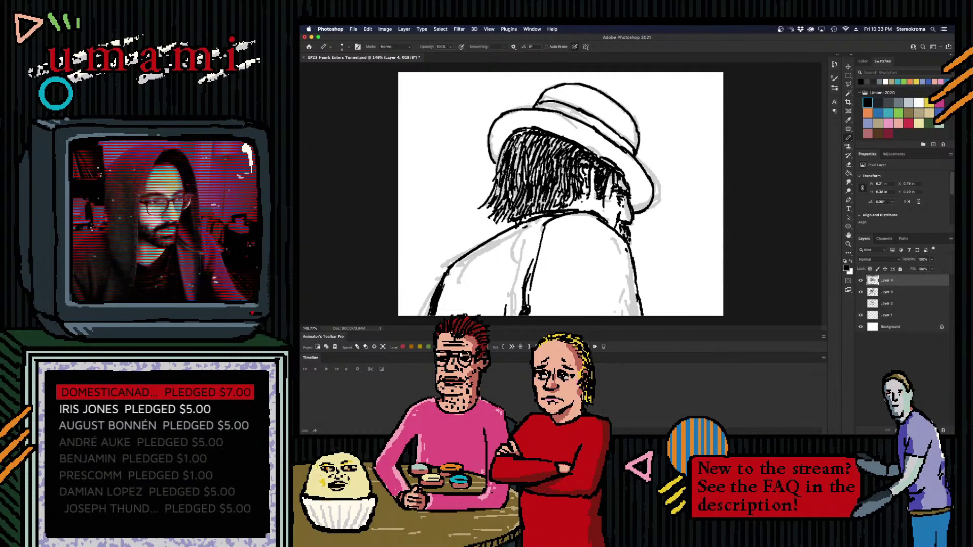
drag(512, 219, 506, 229)
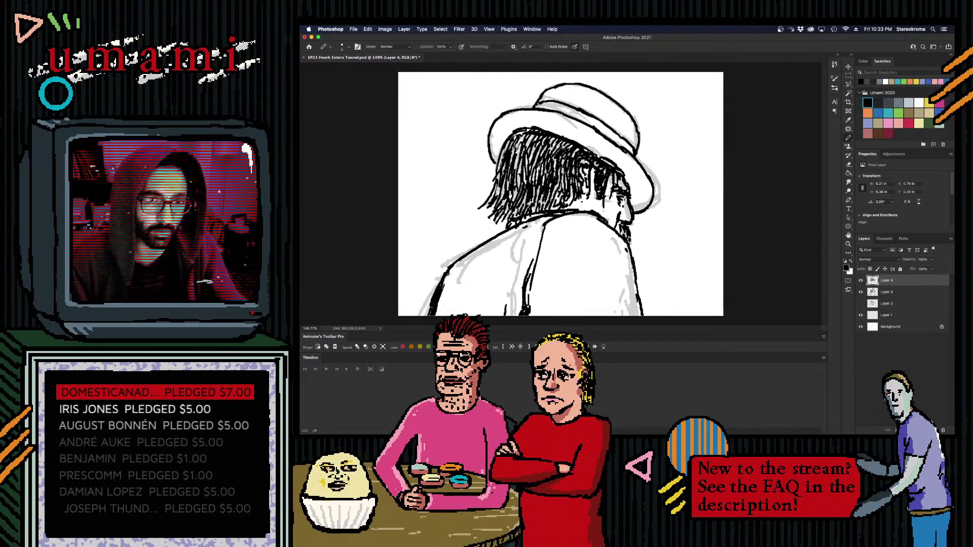
key(ctrl+z)
key(ctrl+z)
drag(527, 216, 510, 225)
key(ctrl+z)
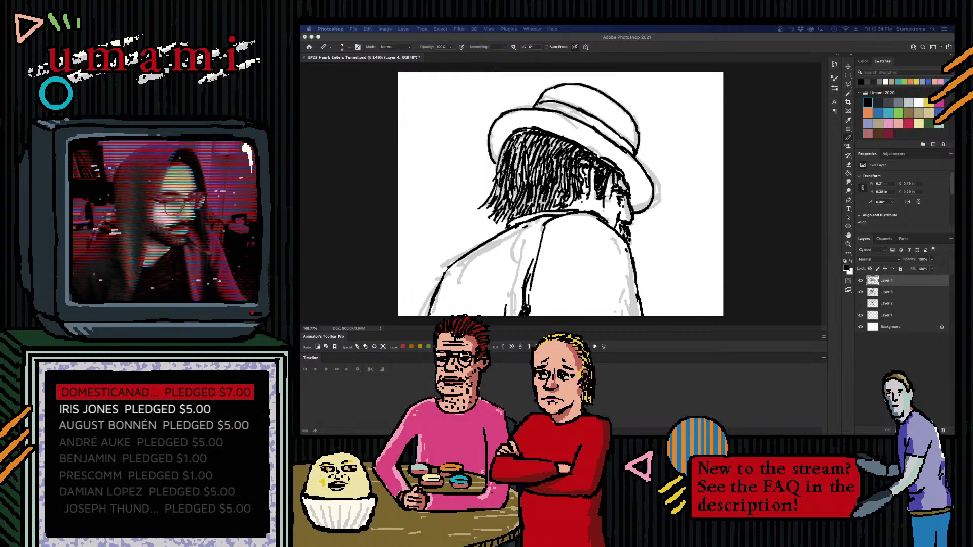
- Reinforce the front part of the hat brim's line and the lower front edge of the coat
click(717, 284)
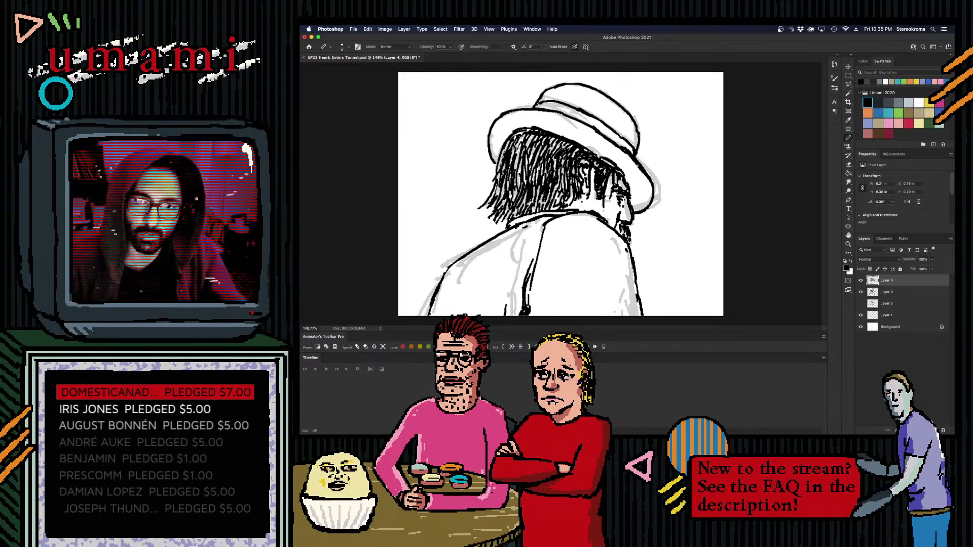
drag(629, 152, 653, 189)
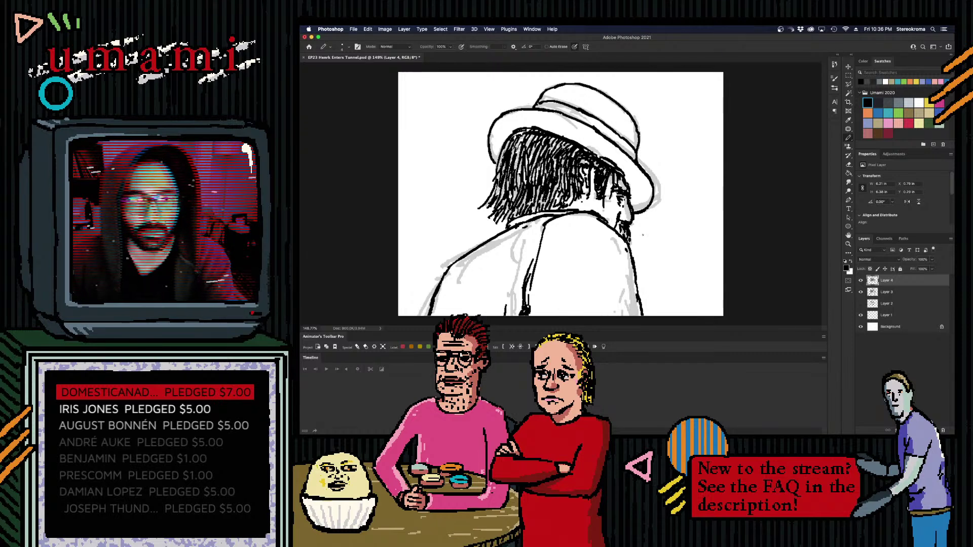
drag(634, 275, 638, 311)
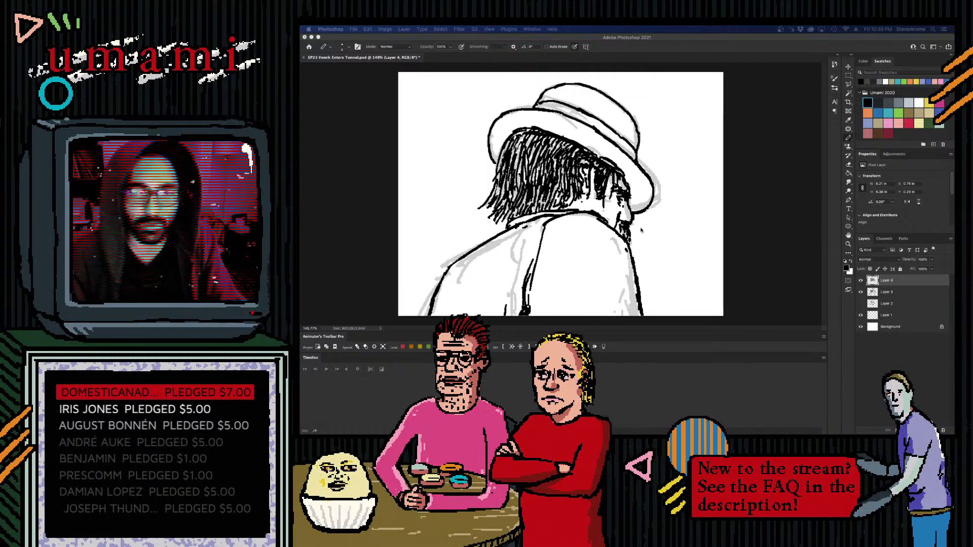
- Hide the Layer 3 sketch, keep the Layer 4 line art shown, and make Layer 1 the active layer
click(887, 293)
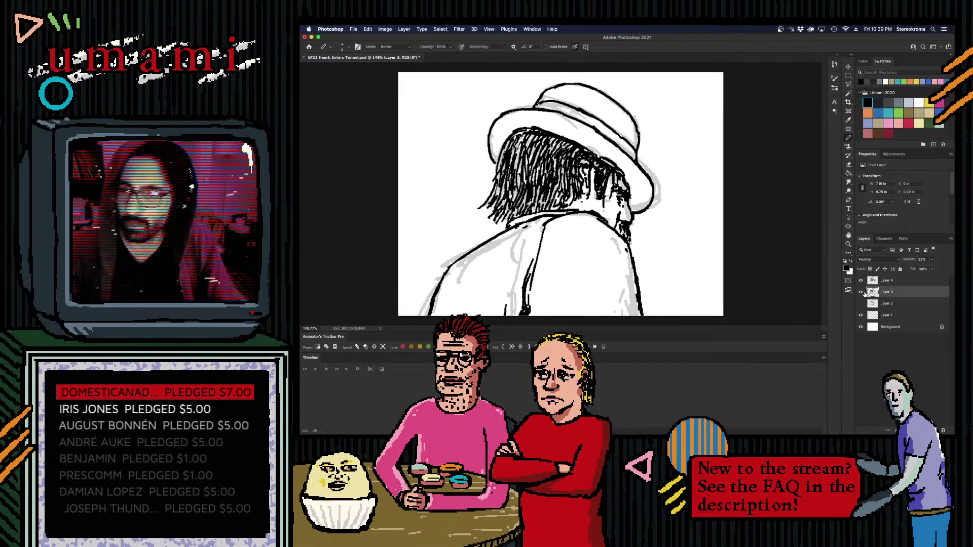
click(861, 292)
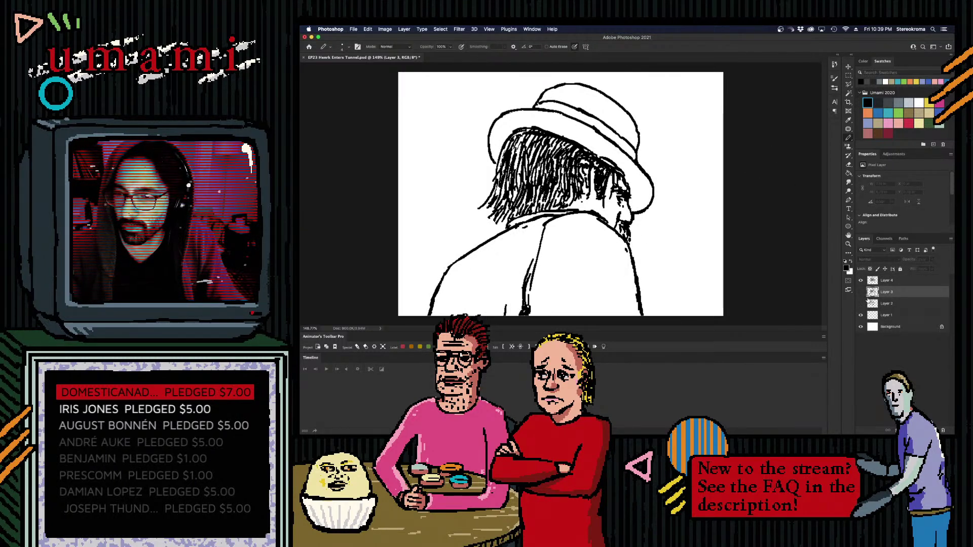
click(884, 315)
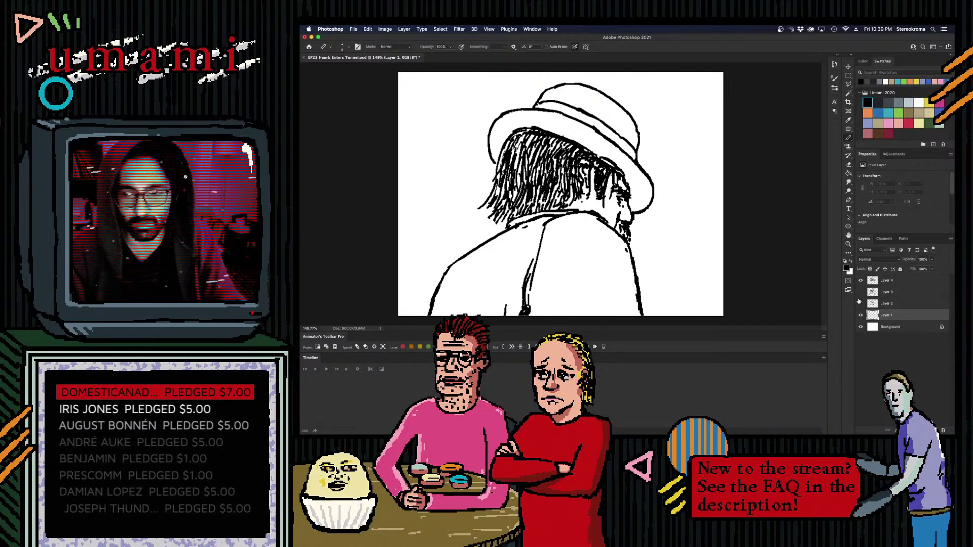
click(872, 282)
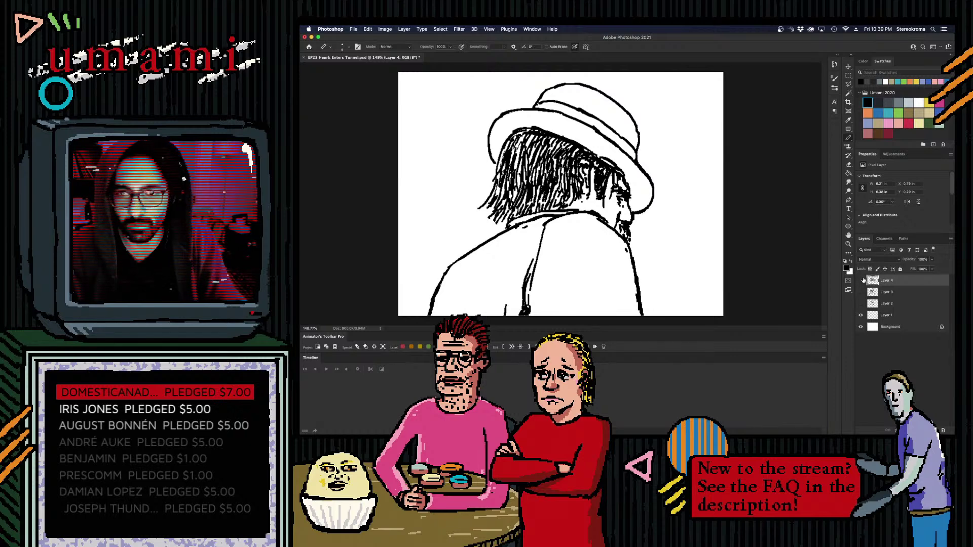
click(861, 280)
click(883, 316)
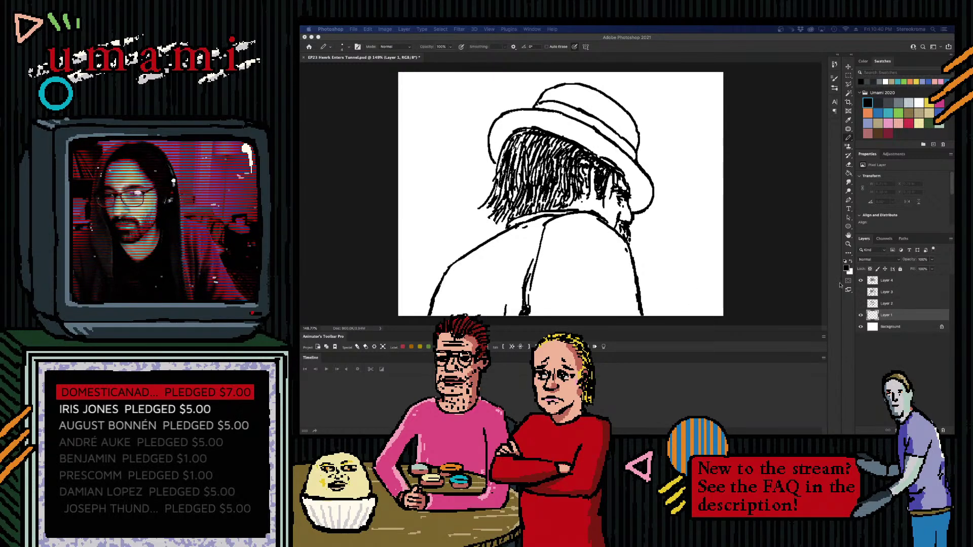
- Add a new layer for colour directly beneath the Layer 4 line art
click(879, 281)
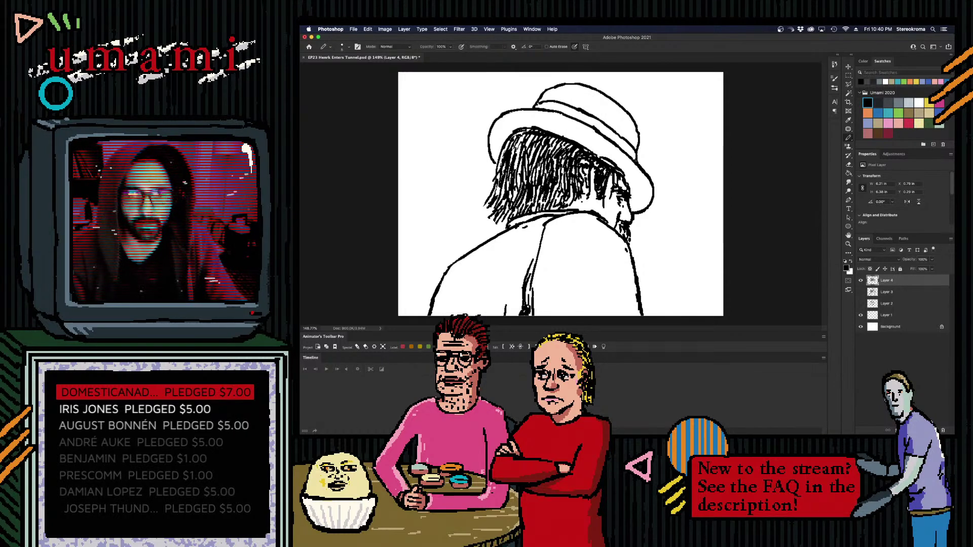
key(alt+bracketleft)
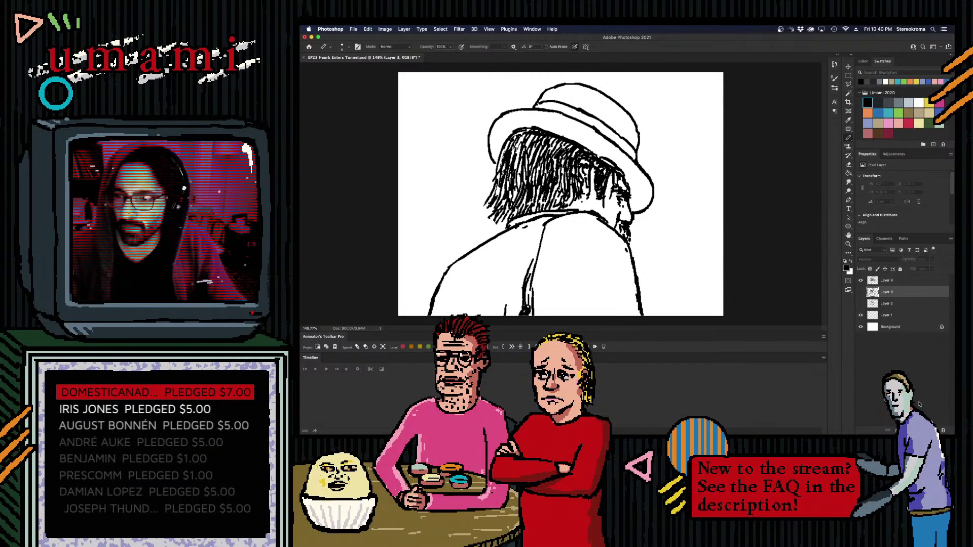
key(alt+shift+super+n)
- Paint the rear end of the hat brim blue on the new layer with a resized pencil
click(879, 113)
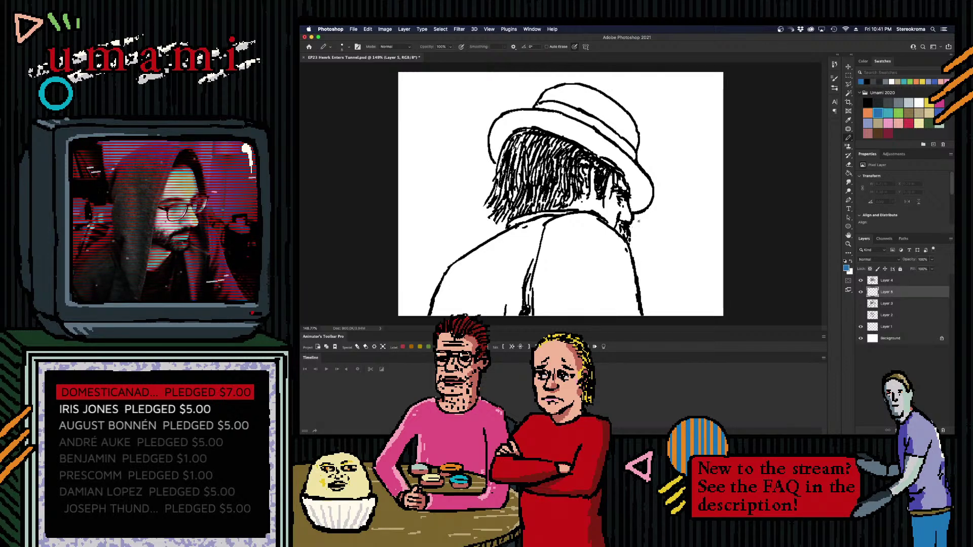
key(bracketright)
key(bracketright)
key(bracketright)
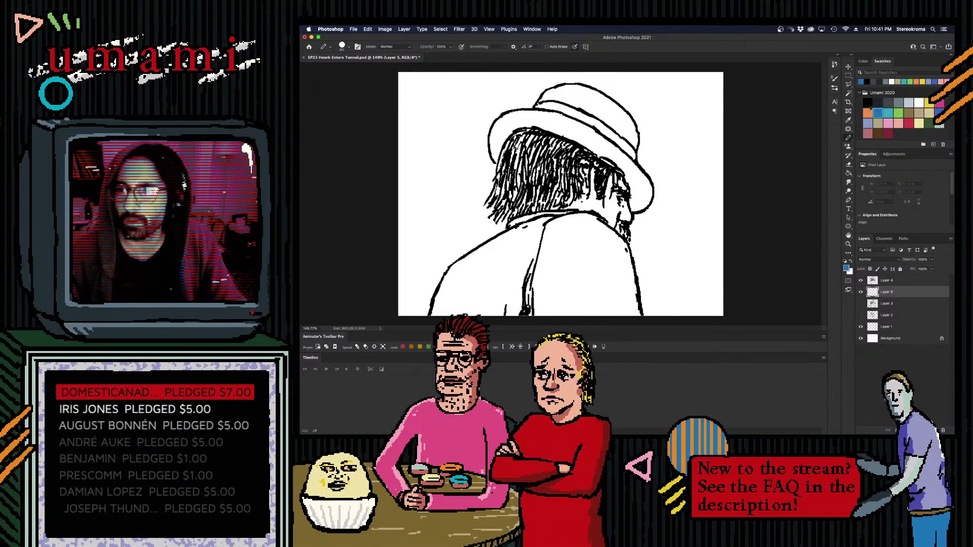
key(bracketleft)
key(bracketleft)
key(bracketleft)
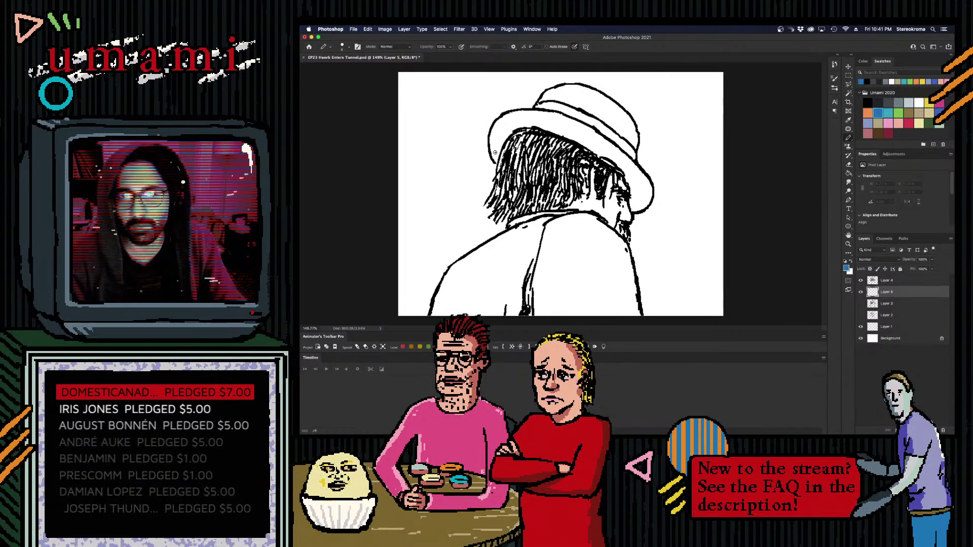
drag(495, 154, 495, 133)
- Assign the Generic RGB Profile to the document
click(368, 28)
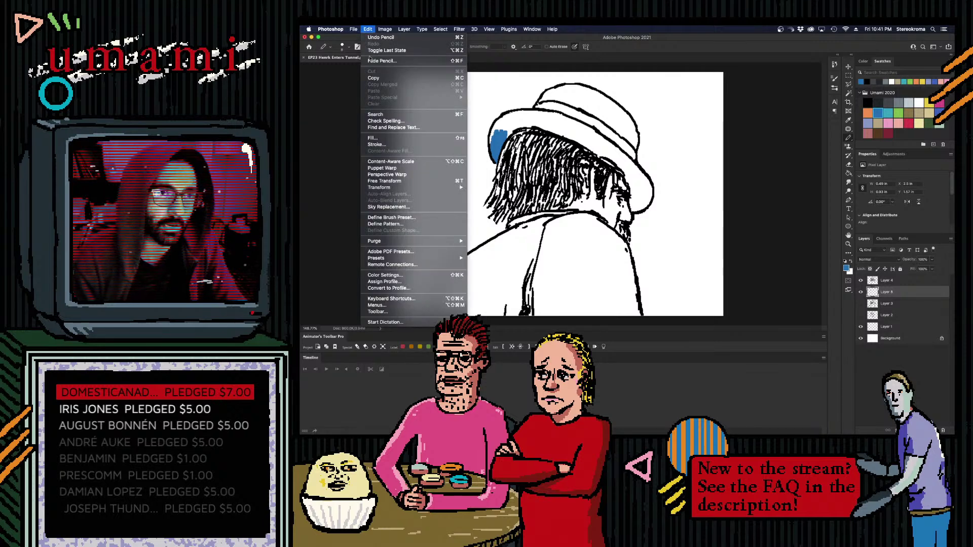
click(400, 282)
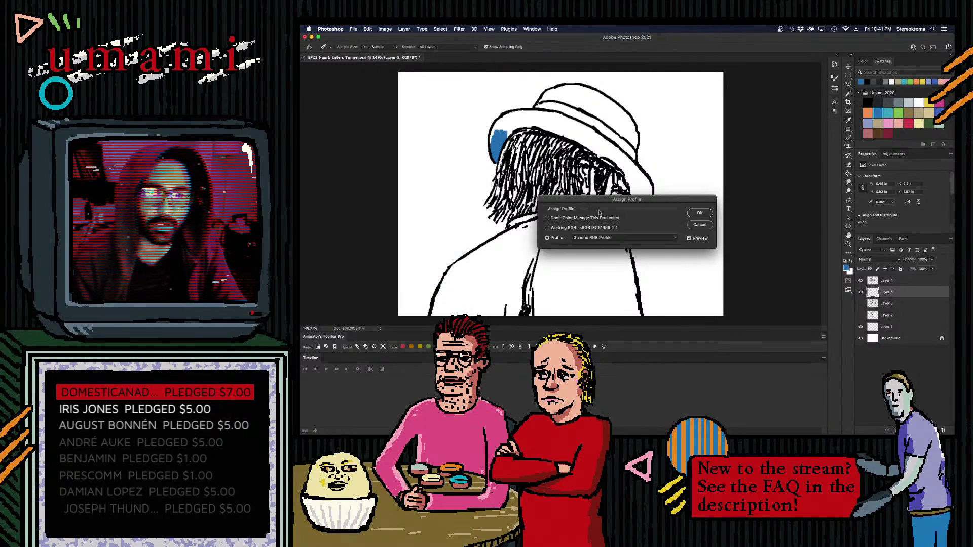
key(Return)
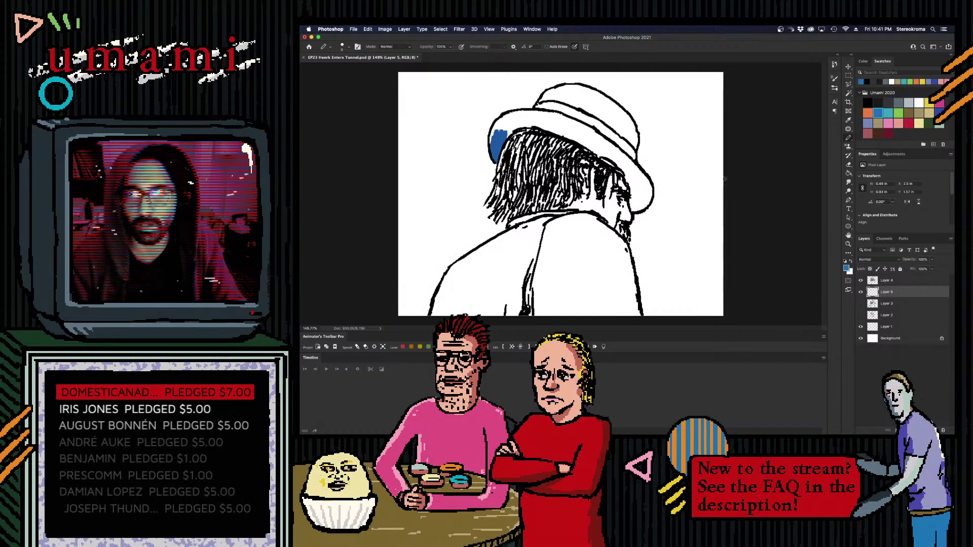
- Extend the blue with the pencil along the rear part of the hat brim and paint the brim's front tip
click(848, 173)
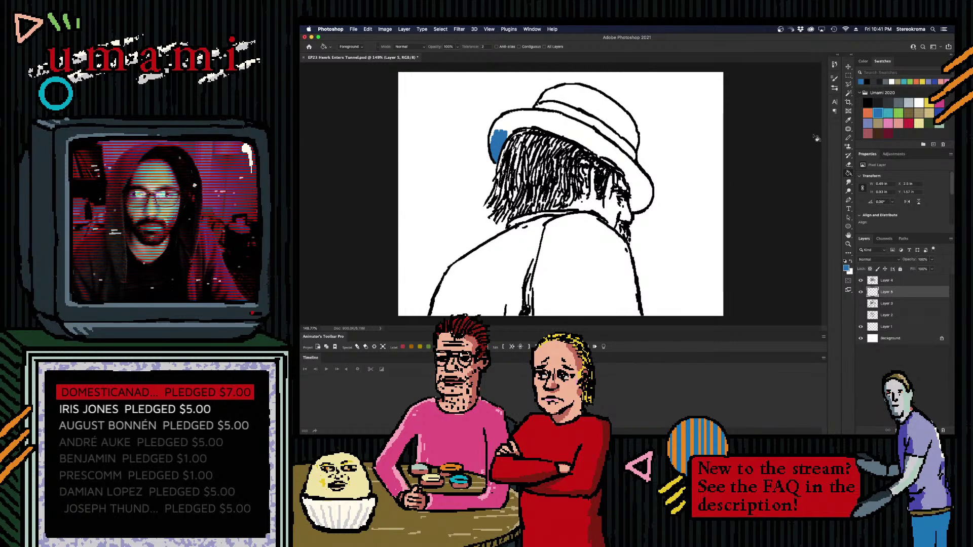
click(848, 137)
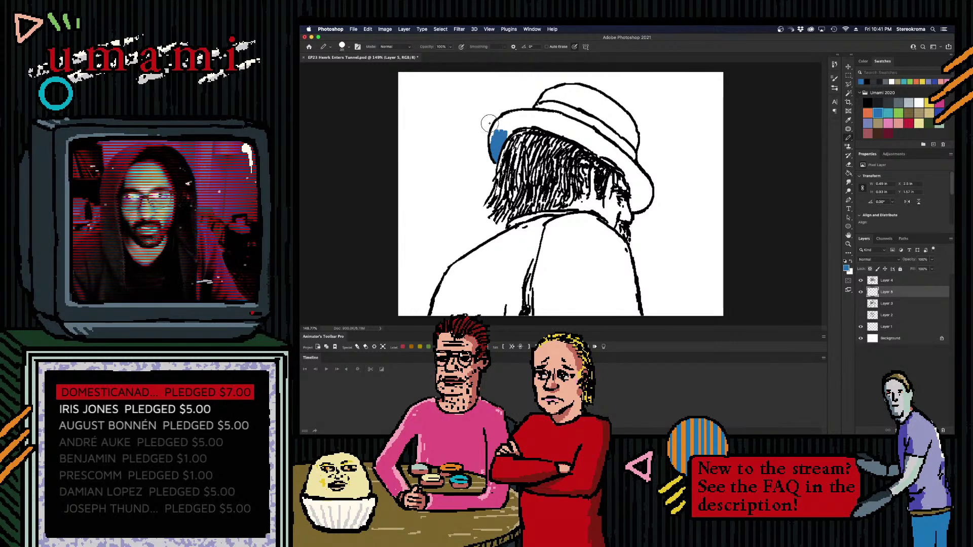
mouse_move(499, 135)
mouse_down()
mouse_move(493, 140)
mouse_move(514, 114)
mouse_move(497, 139)
mouse_move(541, 121)
mouse_move(524, 114)
mouse_move(572, 120)
mouse_up()
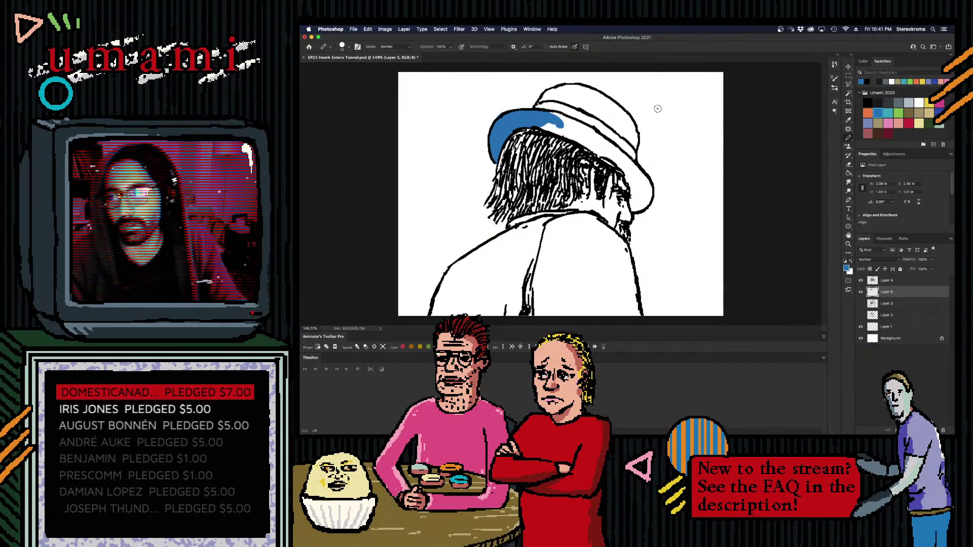
mouse_move(641, 193)
mouse_down()
mouse_move(634, 209)
mouse_move(633, 189)
mouse_move(637, 195)
mouse_move(641, 182)
mouse_move(649, 190)
mouse_up()
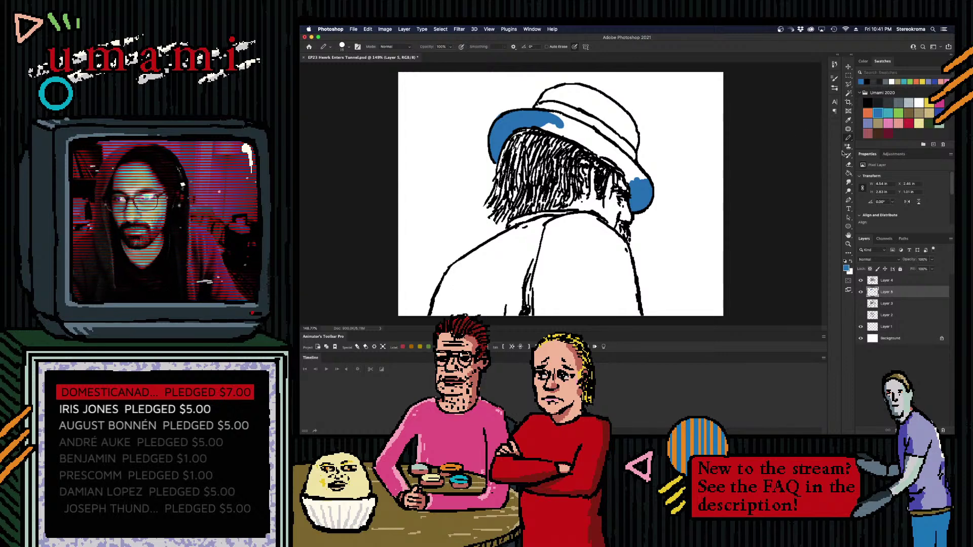
- Try bucket-filling the rest of the hat brim blue with different Contiguous and anti-alias settings, undoing each fill
click(849, 174)
click(615, 150)
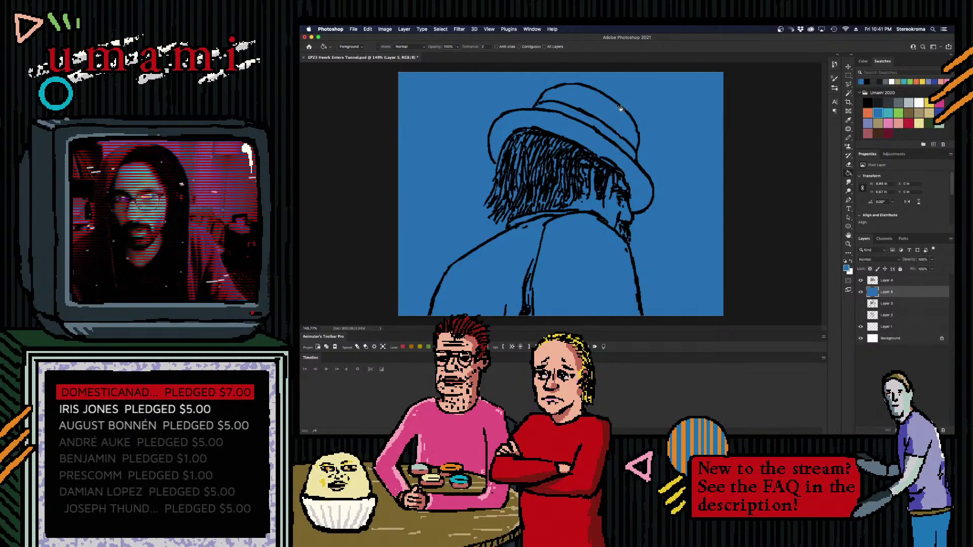
key(super+z)
click(583, 137)
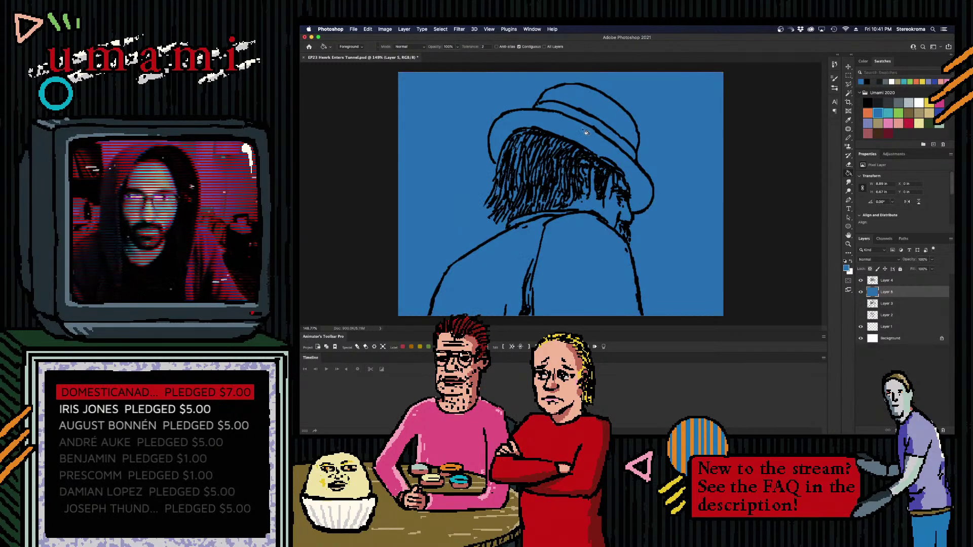
key(super+z)
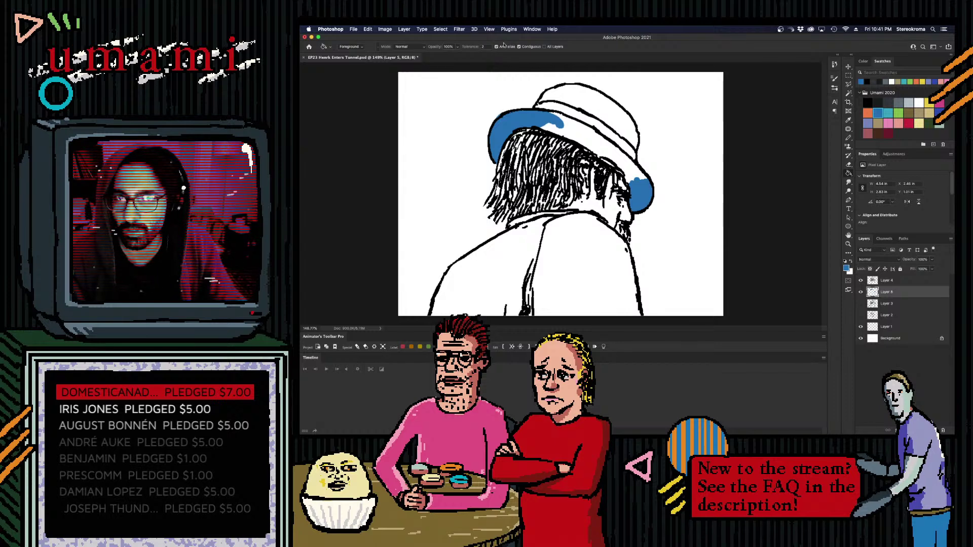
click(503, 46)
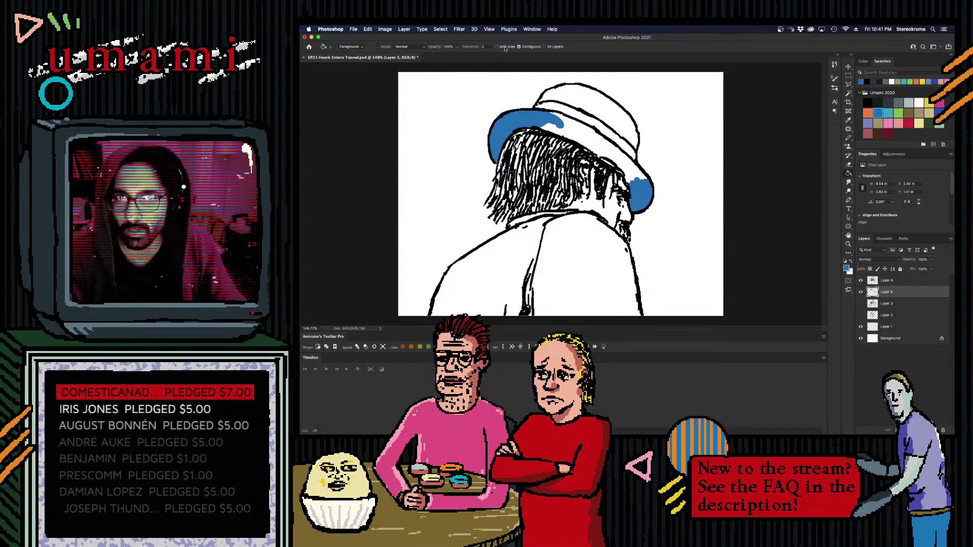
click(590, 142)
key(super+z)
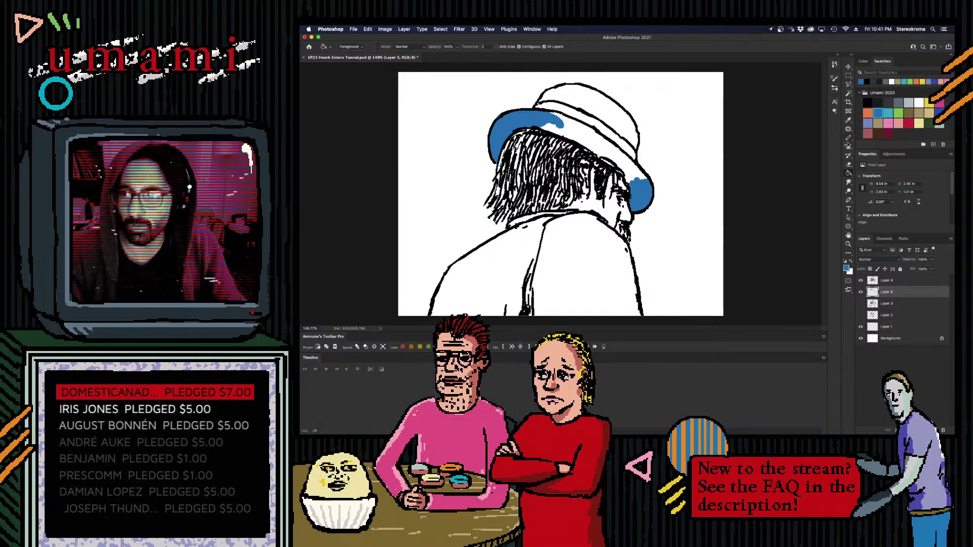
- Fill the rest of the brim, the hatband and the crown blue, with Contiguous and All Layers enabled
click(623, 164)
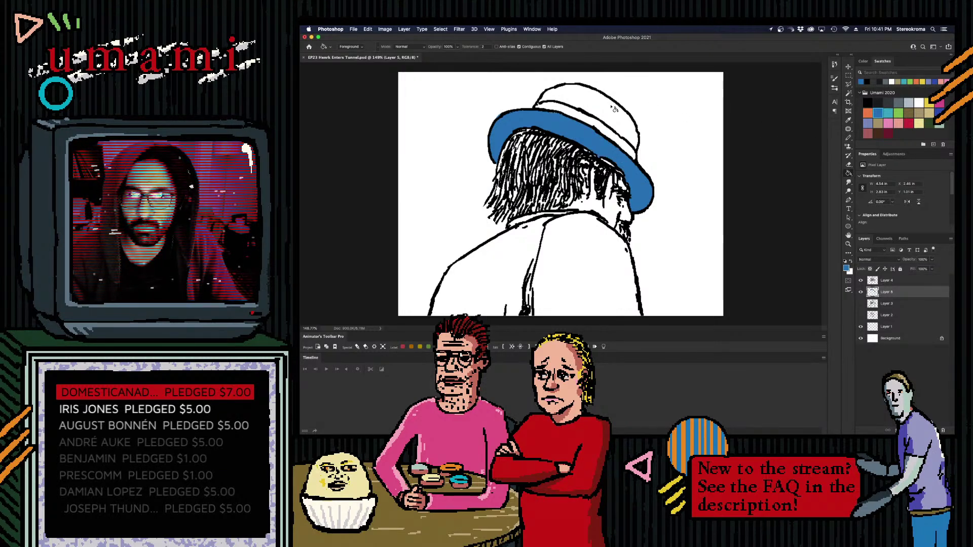
click(615, 122)
click(609, 124)
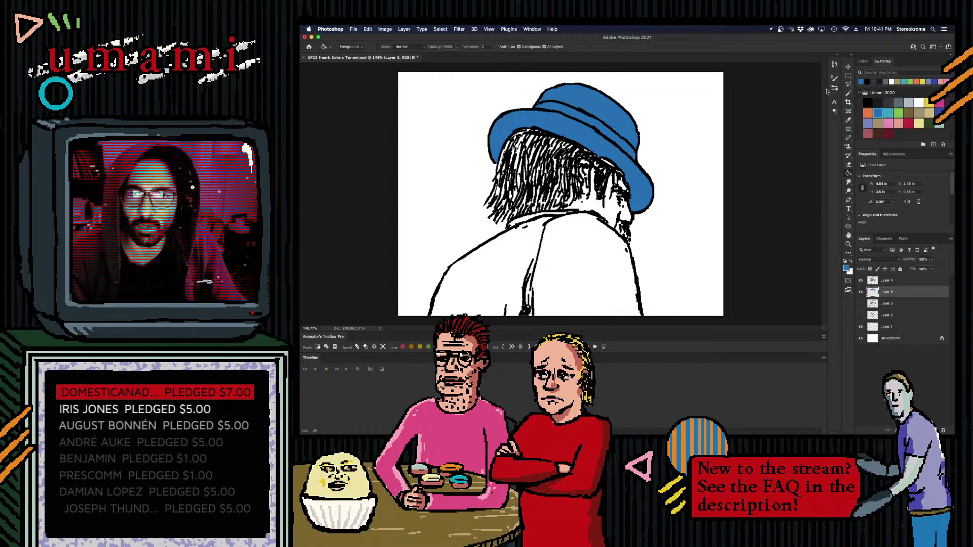
- Paint a near-black pencil shadow along the front edge of the hat's crown and over the brim's front tip
click(849, 138)
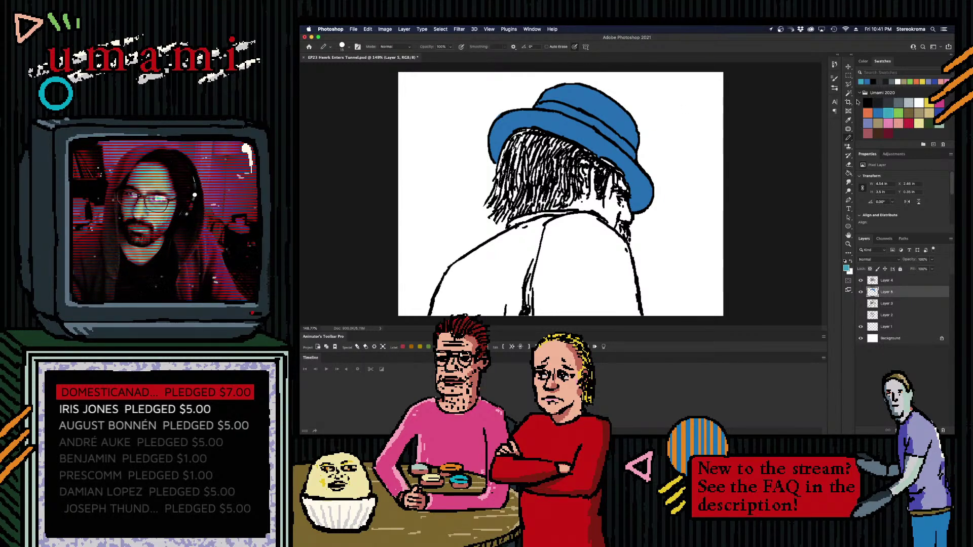
click(878, 103)
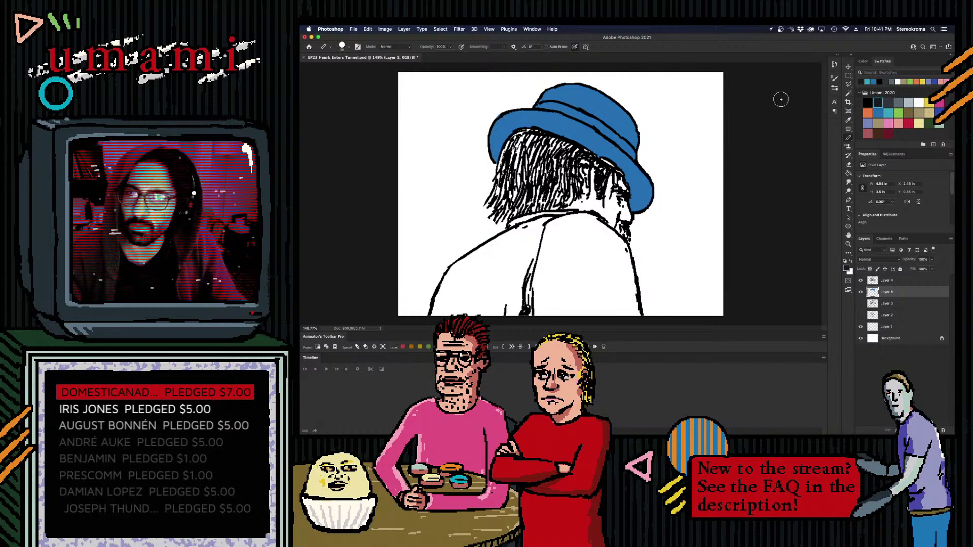
mouse_move(627, 122)
mouse_down()
mouse_move(632, 152)
mouse_move(624, 112)
mouse_move(633, 128)
mouse_move(627, 116)
mouse_move(624, 146)
mouse_move(629, 120)
mouse_move(634, 146)
mouse_move(633, 123)
mouse_move(628, 185)
mouse_move(641, 201)
mouse_move(630, 197)
mouse_move(643, 206)
mouse_move(633, 185)
mouse_up()
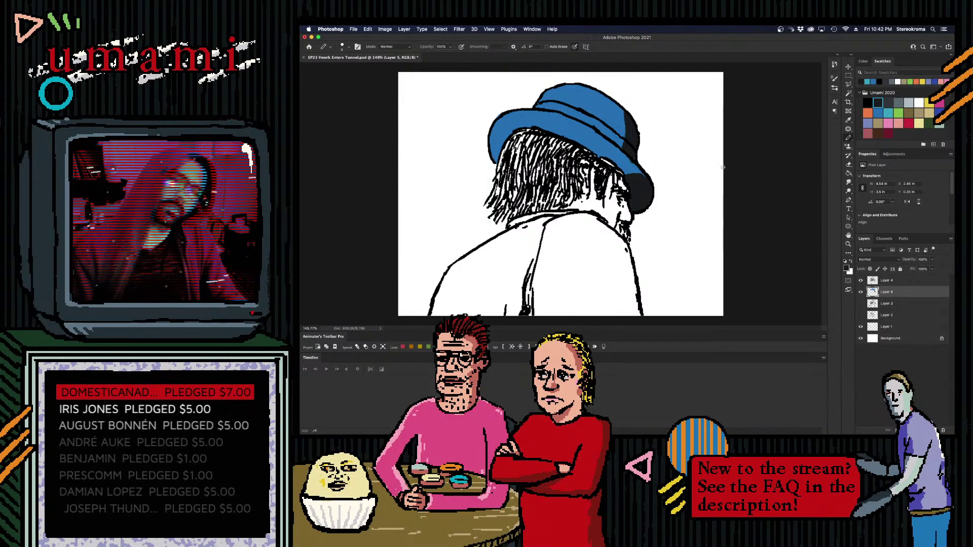
- Paint the coat behind the seam blue, from the shoulder down to the canvas bottom
click(878, 113)
mouse_move(511, 256)
mouse_down()
mouse_move(530, 254)
mouse_move(517, 266)
mouse_move(524, 309)
mouse_up()
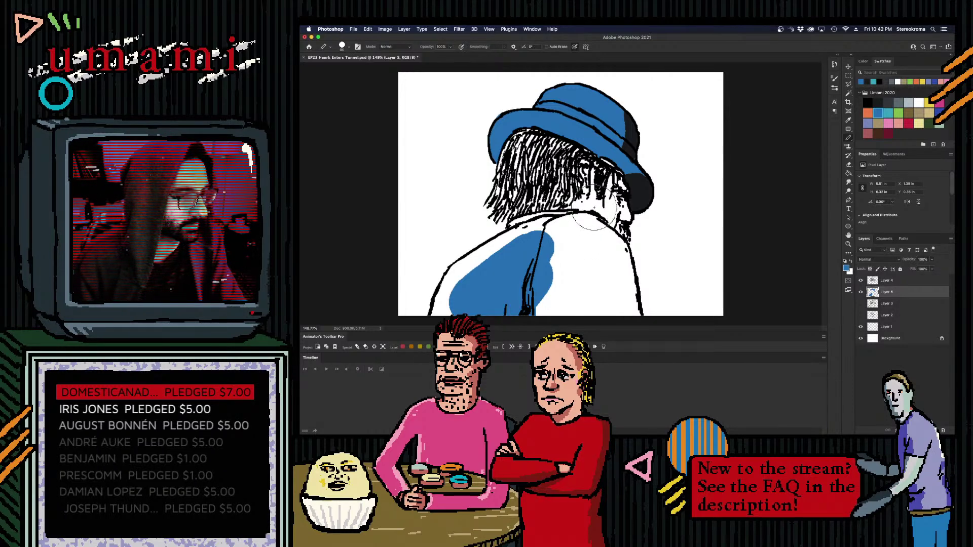
mouse_move(516, 247)
mouse_down()
mouse_move(538, 243)
mouse_move(494, 256)
mouse_move(515, 256)
mouse_move(478, 268)
mouse_move(512, 256)
mouse_move(488, 272)
mouse_up()
mouse_move(479, 279)
mouse_down()
mouse_move(449, 291)
mouse_move(474, 270)
mouse_move(448, 299)
mouse_move(456, 286)
mouse_move(456, 307)
mouse_move(446, 304)
mouse_move(454, 302)
mouse_up()
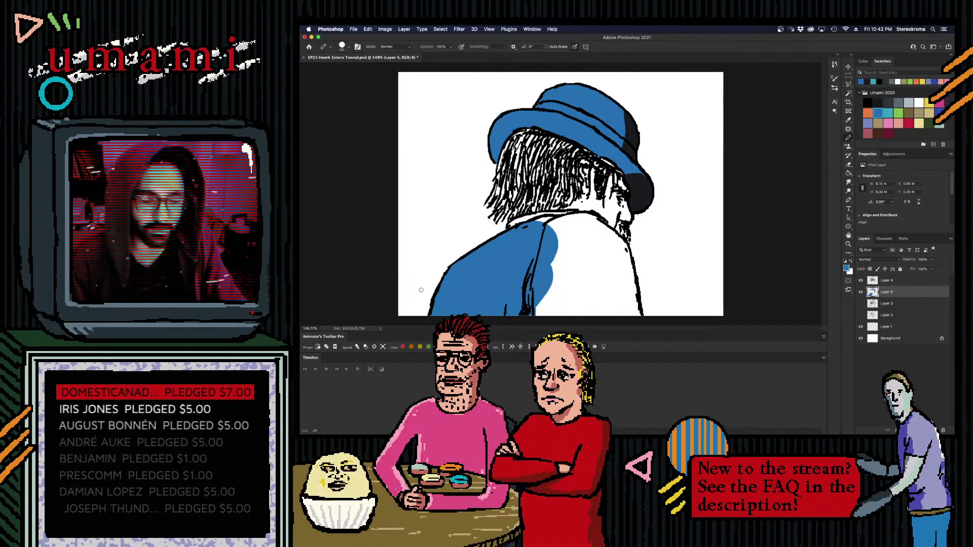
- Paint the rest of the coat blue with a larger pencil, from the seam to the front edge
key(bracketright)
key(bracketright)
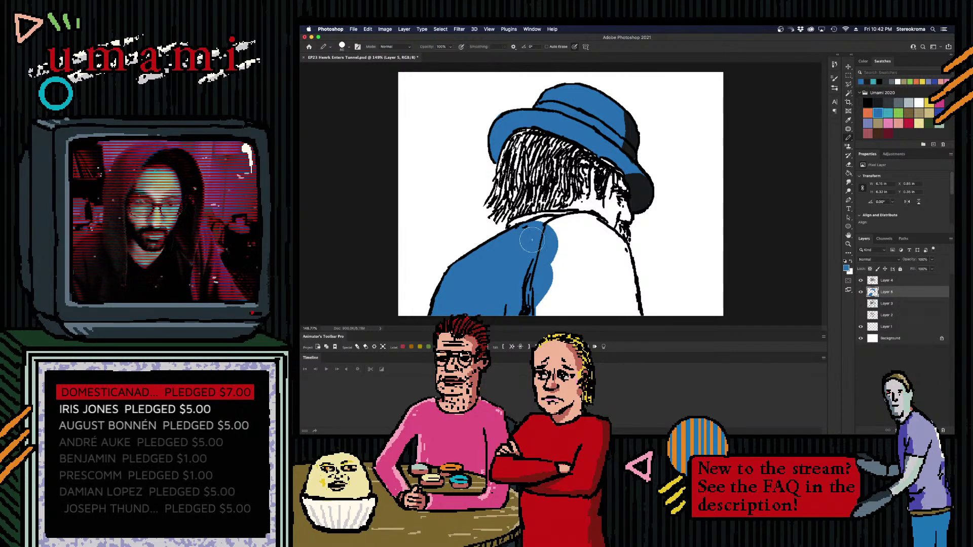
mouse_move(534, 237)
mouse_down()
mouse_move(578, 225)
mouse_move(586, 241)
mouse_move(595, 234)
mouse_move(603, 261)
mouse_move(623, 243)
mouse_move(628, 256)
mouse_move(615, 319)
mouse_move(588, 291)
mouse_move(555, 283)
mouse_move(549, 304)
mouse_up()
key(bracketright)
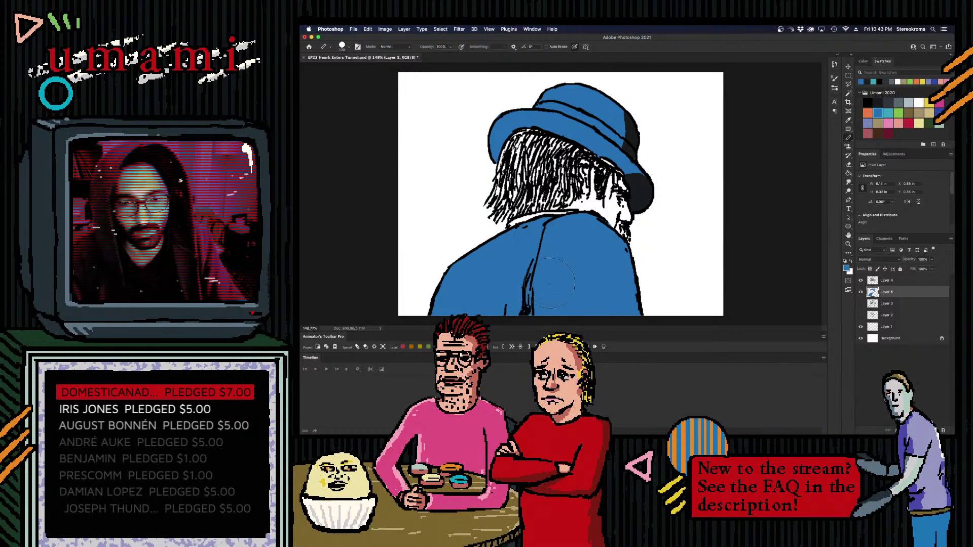
- Paint a near-black shadow strip down the coat's front edge, refining it with a smaller pencil
click(878, 103)
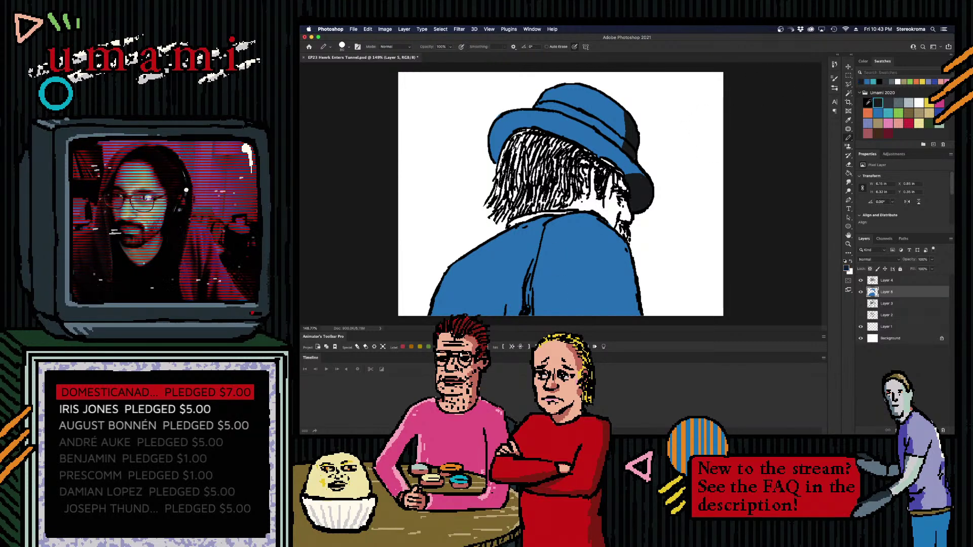
drag(616, 243, 638, 329)
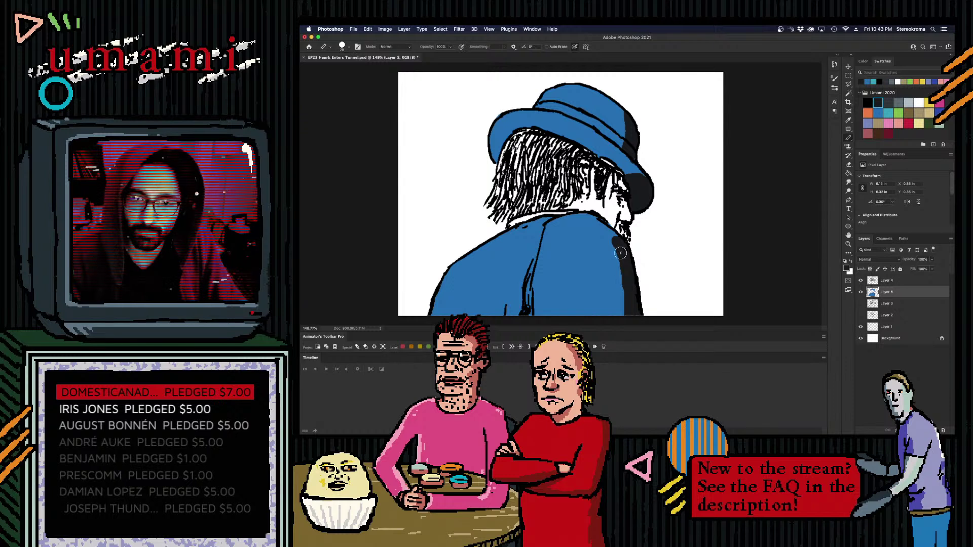
key(bracketleft)
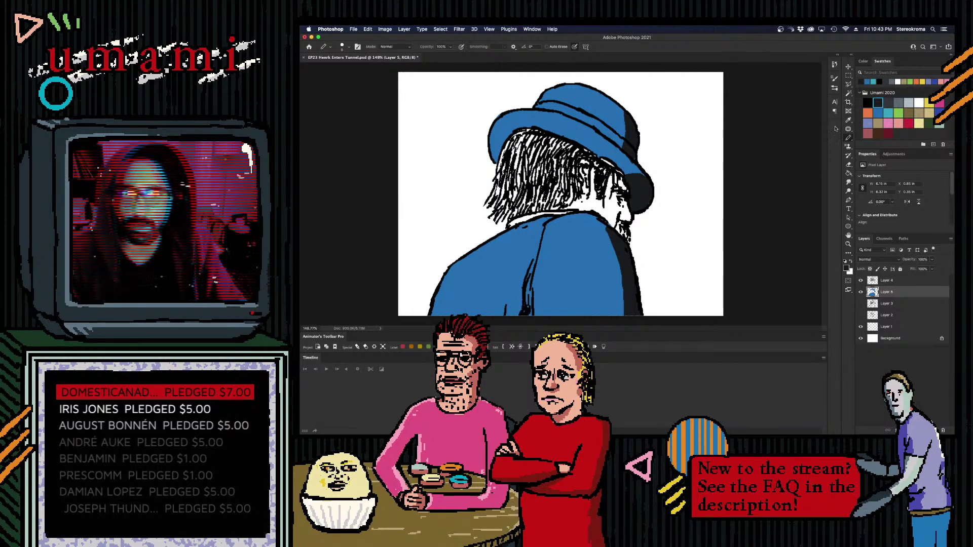
- On Layer 4, erase the thickening at the coat seam's lower end and the fold line beside it
click(873, 280)
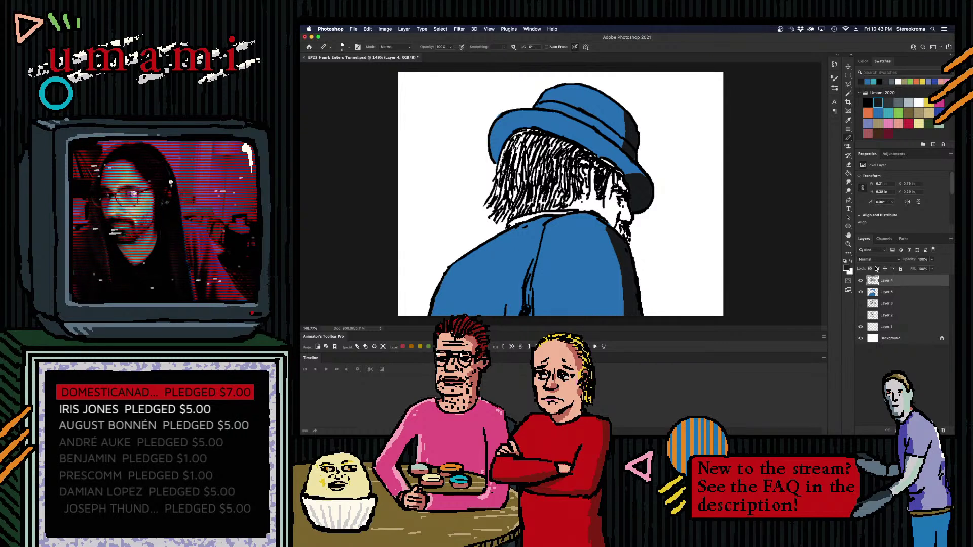
mouse_move(527, 270)
mouse_down()
mouse_move(526, 309)
mouse_move(523, 248)
mouse_move(529, 307)
mouse_up()
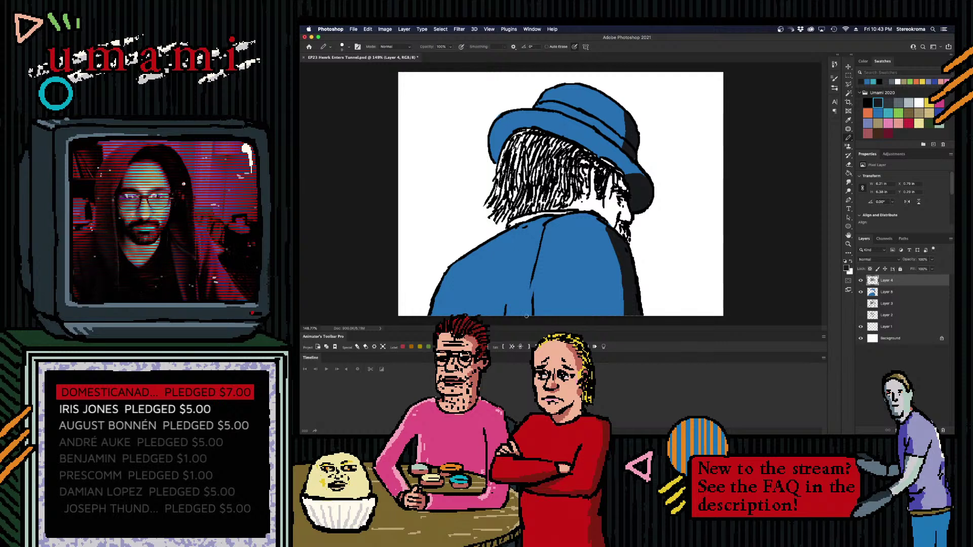
drag(515, 281, 509, 308)
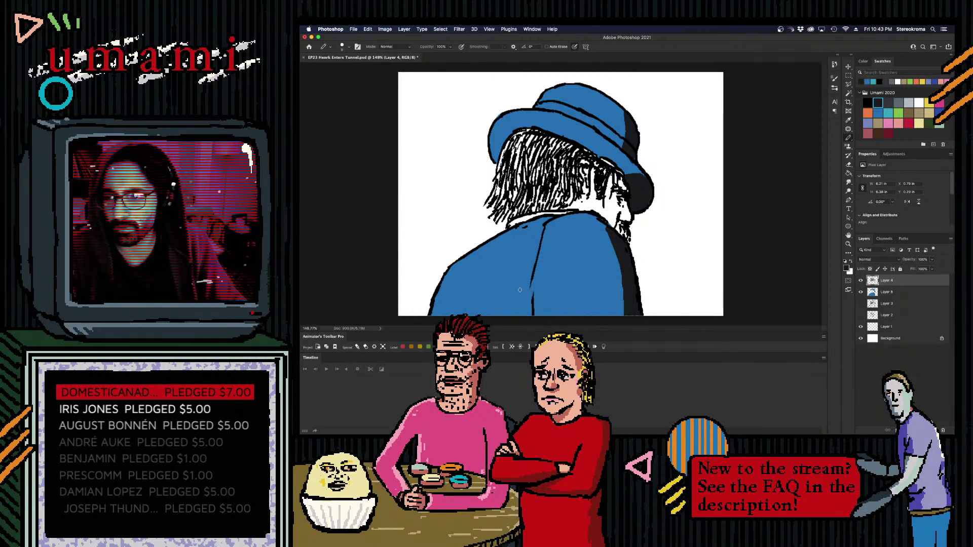
- Ink a short black crease at the coat seam's lower end and switch back to the near-black swatch
click(868, 103)
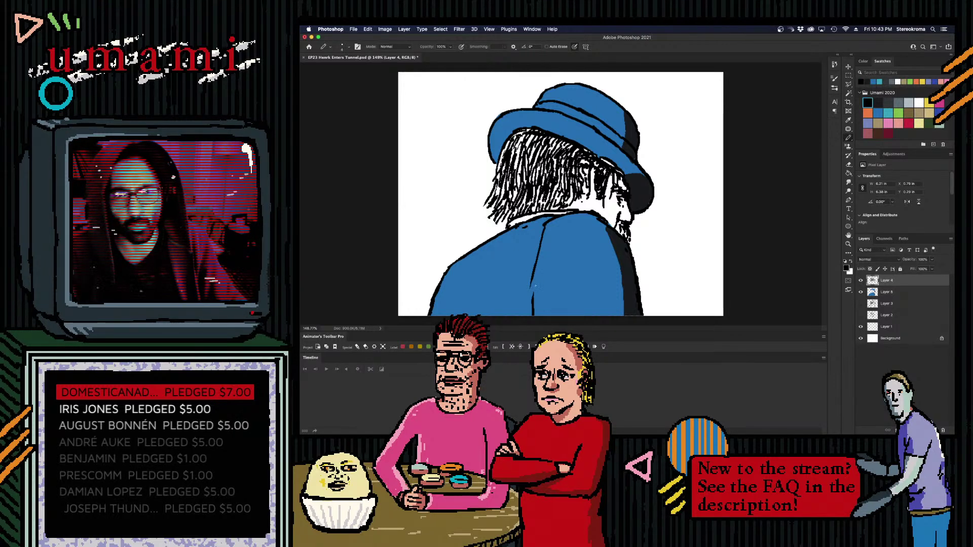
mouse_move(536, 285)
mouse_down()
mouse_move(530, 303)
mouse_move(528, 293)
mouse_up()
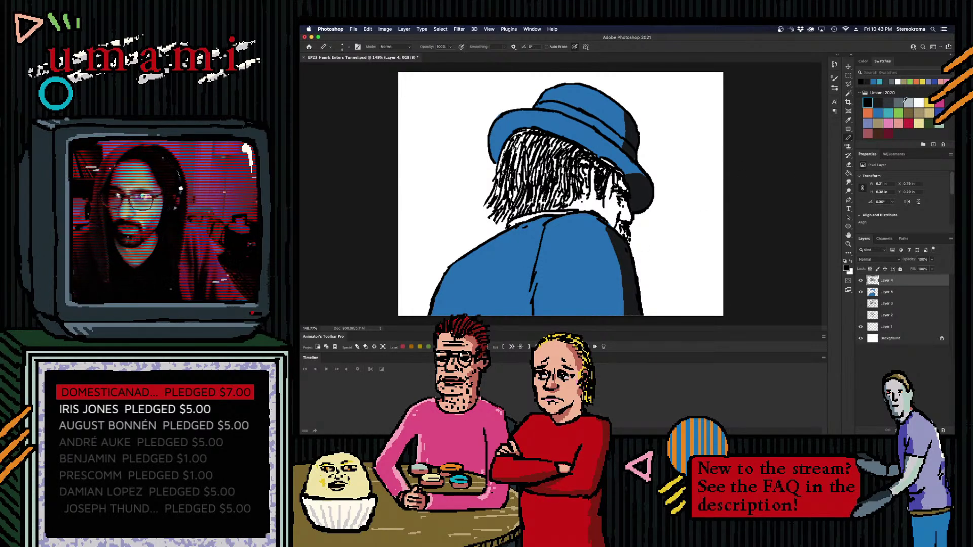
click(879, 102)
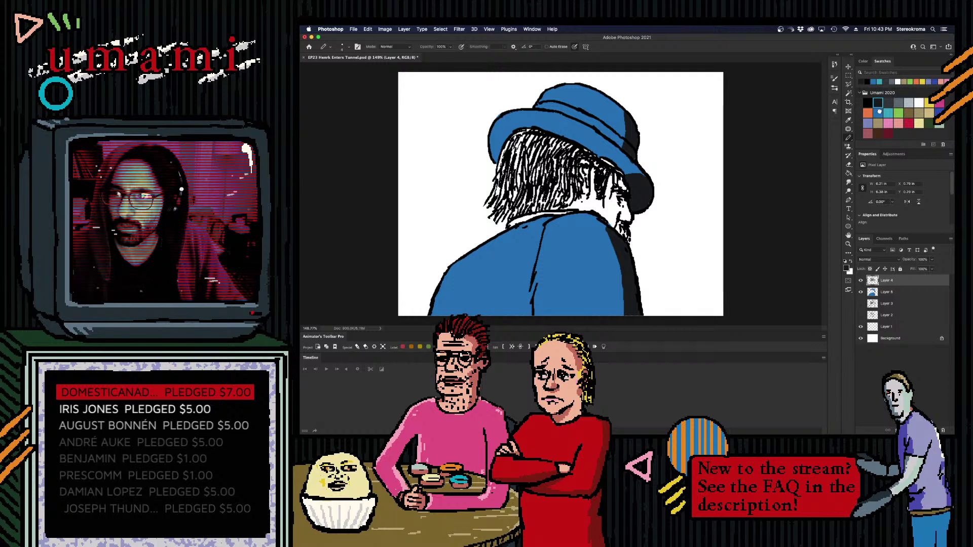
- On the colour layer beneath the line art, paint the coat collar blue and add a thin near-black shadow along it
click(878, 113)
click(882, 292)
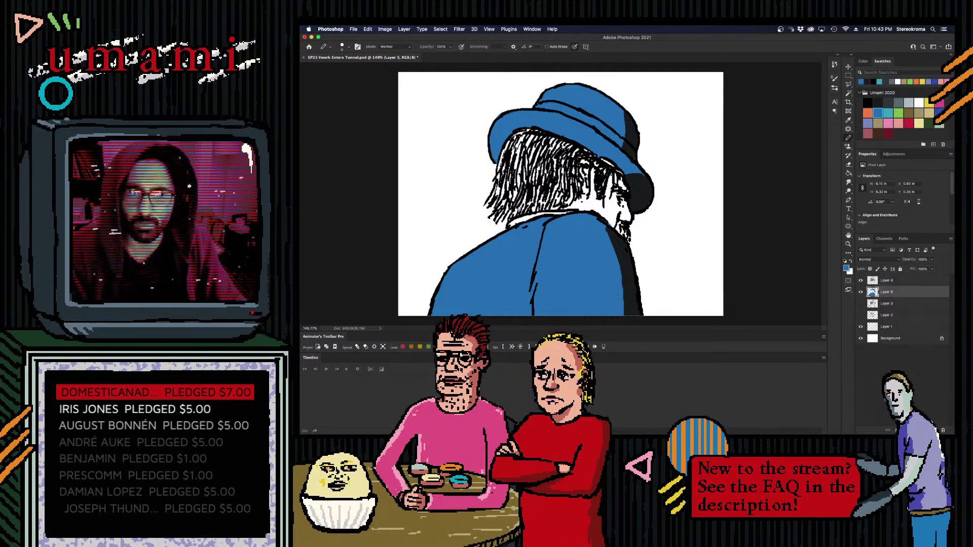
mouse_move(537, 217)
mouse_down()
mouse_move(515, 223)
mouse_move(577, 213)
mouse_up()
click(878, 103)
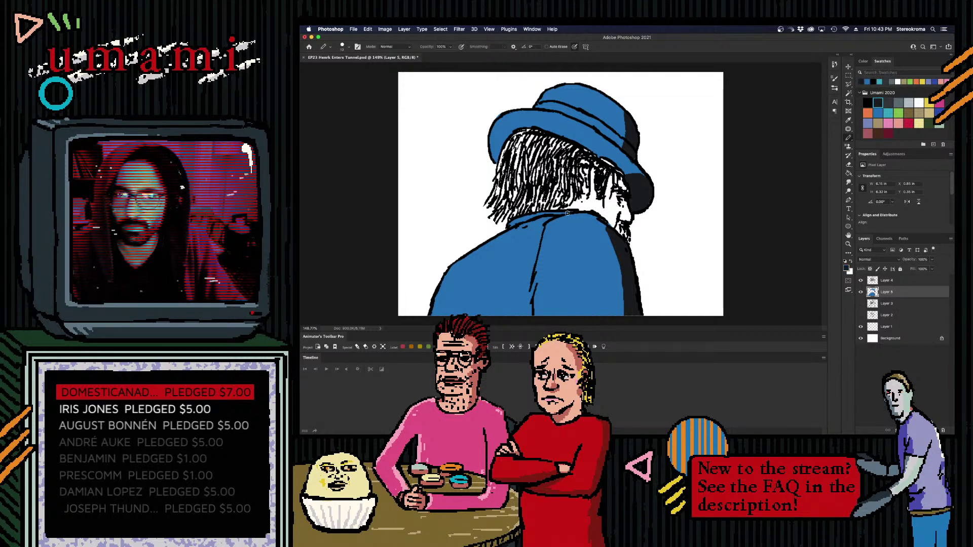
drag(553, 214, 568, 213)
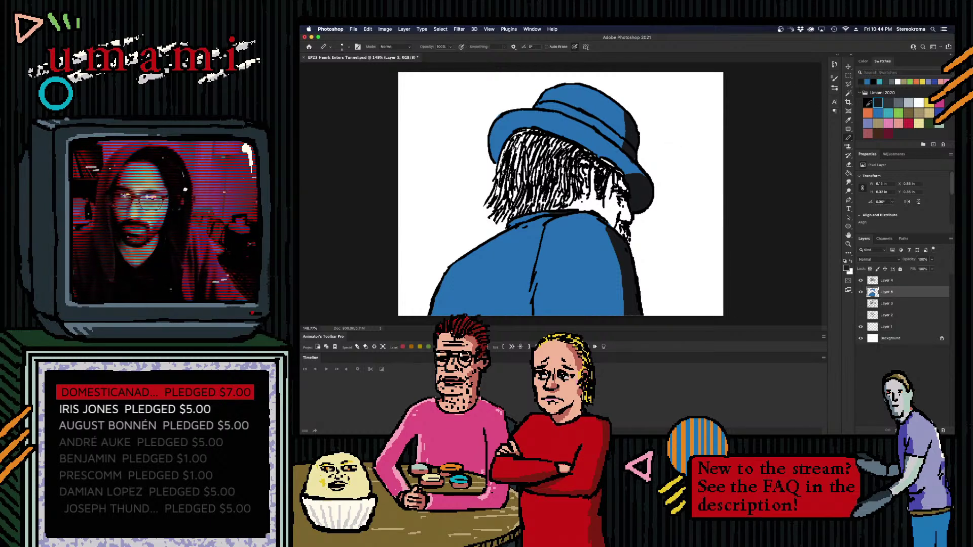
- Fill the character's hair with red, enlarging the pencil to cover the area up to the ear
click(910, 124)
mouse_move(532, 172)
mouse_down()
mouse_move(520, 148)
mouse_move(500, 198)
mouse_move(527, 142)
mouse_move(519, 120)
mouse_move(491, 196)
mouse_move(513, 212)
mouse_move(557, 207)
mouse_up()
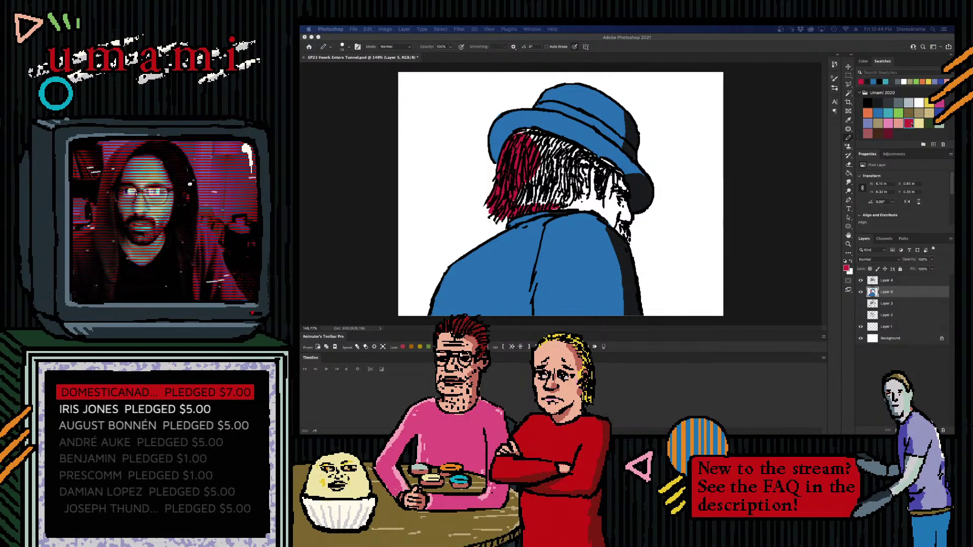
key(bracketright)
key(bracketright)
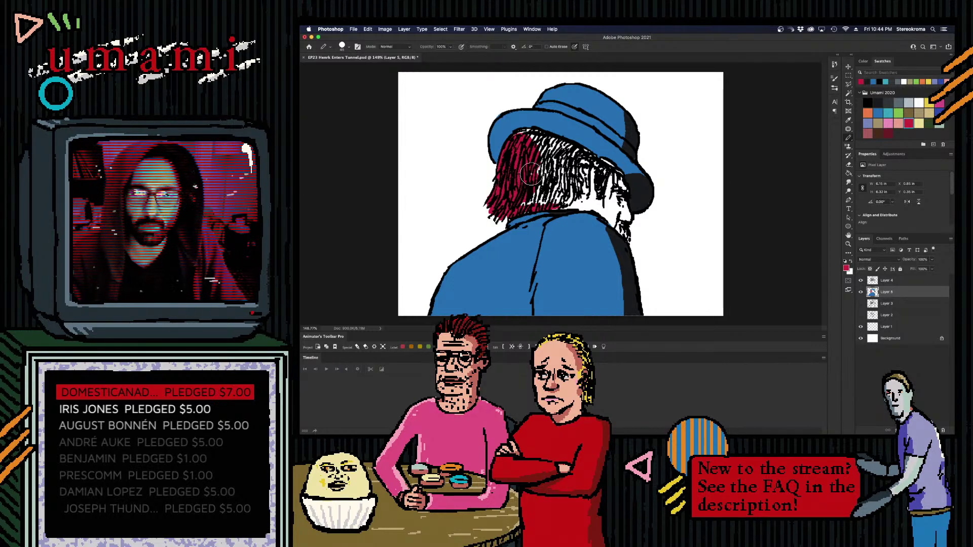
mouse_move(524, 195)
mouse_down()
mouse_move(542, 182)
mouse_move(526, 143)
mouse_move(558, 158)
mouse_move(551, 199)
mouse_move(558, 173)
mouse_move(561, 200)
mouse_move(551, 152)
mouse_move(564, 161)
mouse_move(561, 186)
mouse_move(571, 171)
mouse_up()
- Shade the hair dark red beneath the hat brim and towards the ear with a smaller pencil
key([)
key([)
key([)
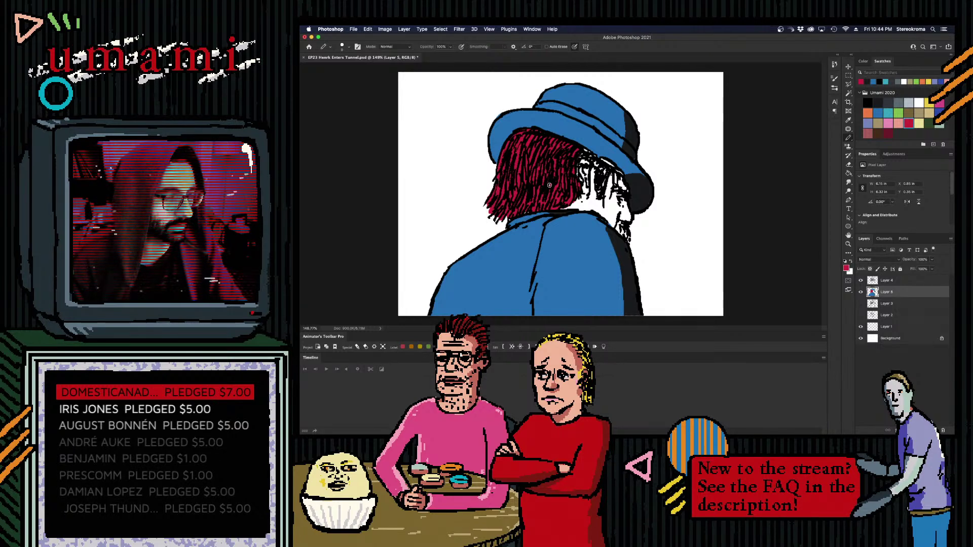
click(889, 131)
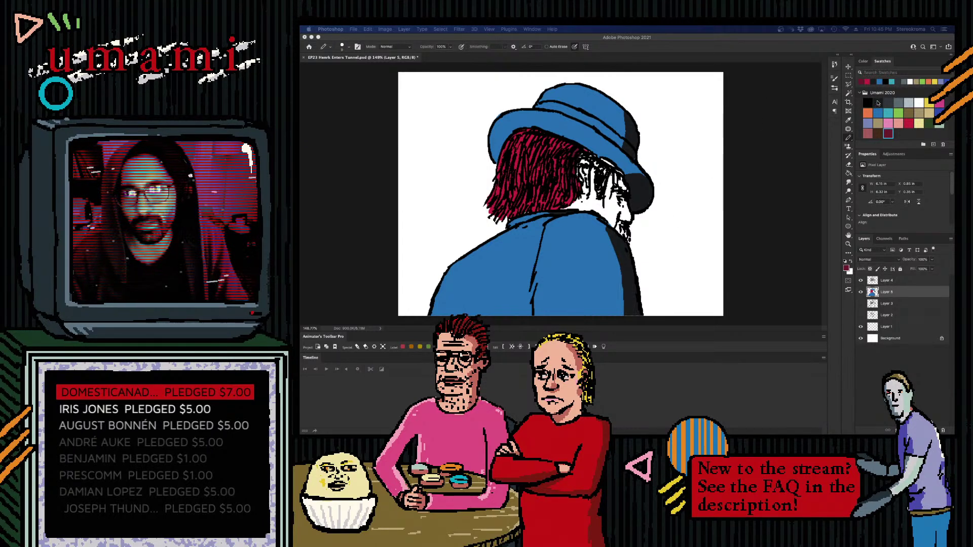
click(550, 154)
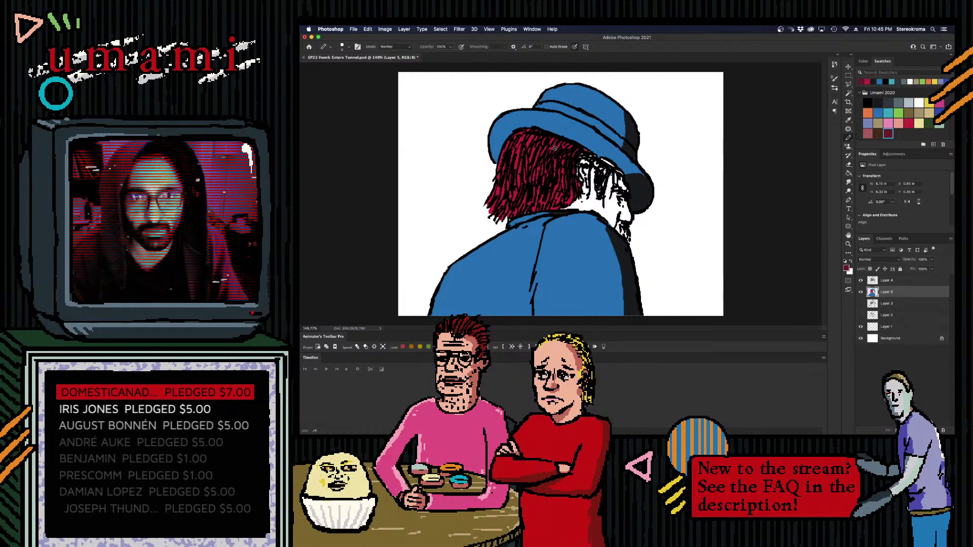
key(bracketleft)
key(bracketleft)
key(bracketleft)
key(bracketleft)
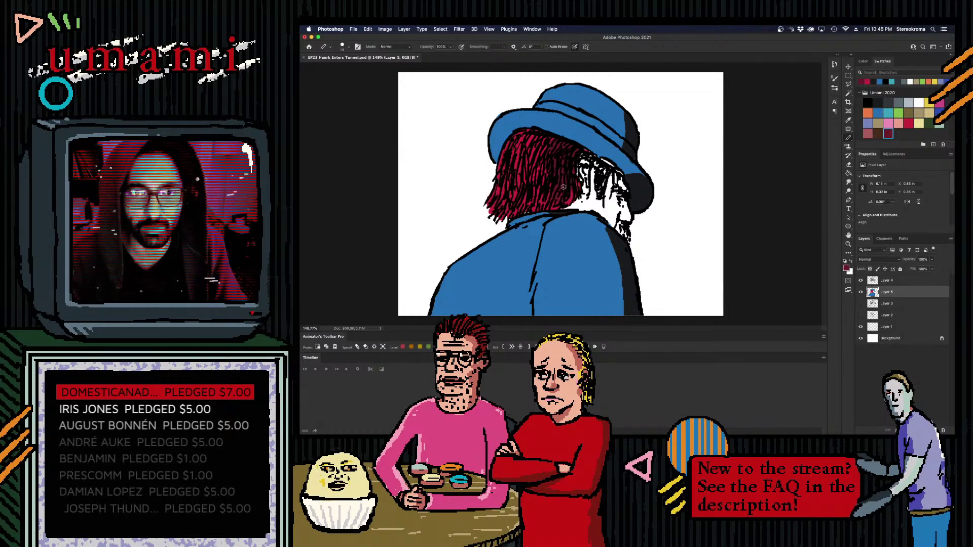
- Extend the dark red shading through the hair and onto the temple strands, varying the pencil size and undoing the last stroke
key(bracketright)
key(bracketright)
key(bracketright)
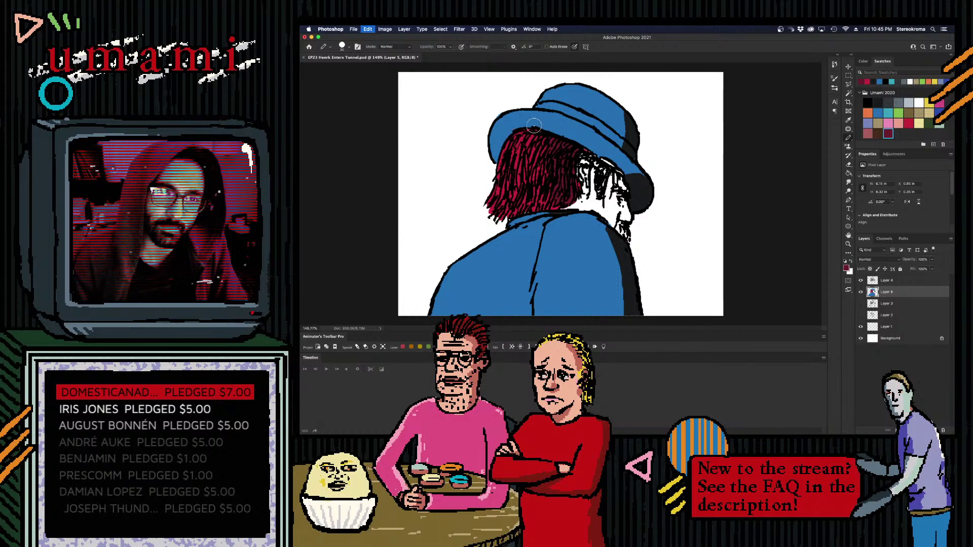
key(bracketleft)
key(bracketleft)
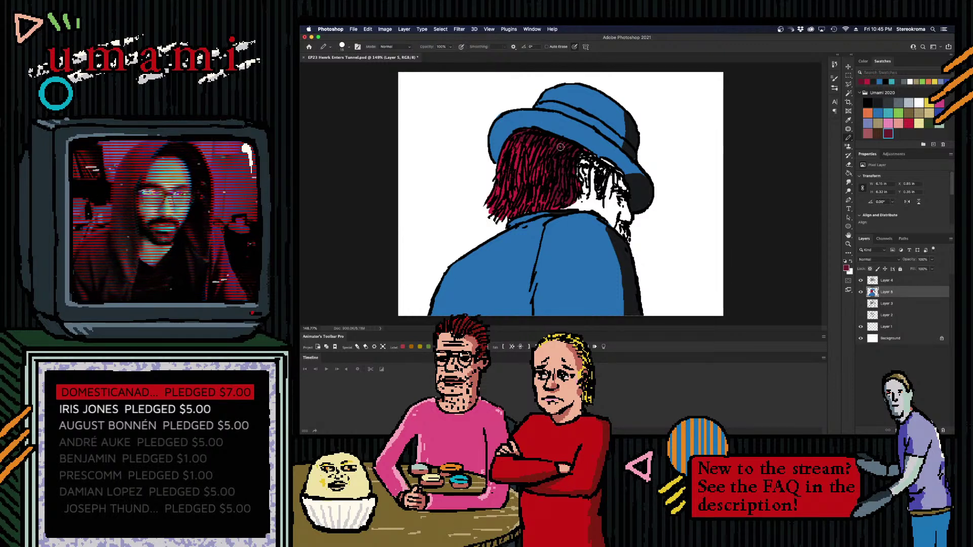
key(bracketleft)
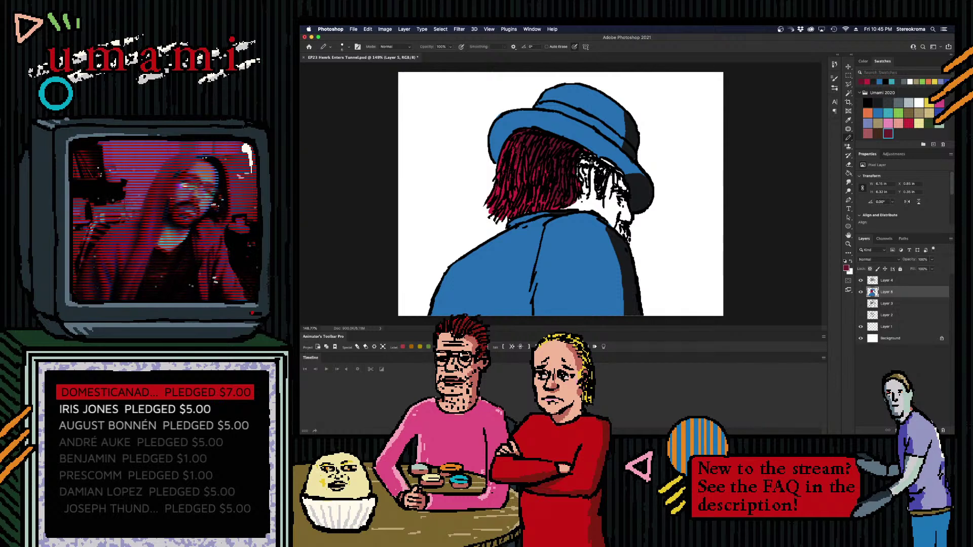
mouse_move(597, 175)
mouse_down()
mouse_move(595, 196)
mouse_move(599, 168)
mouse_up()
key(super+z)
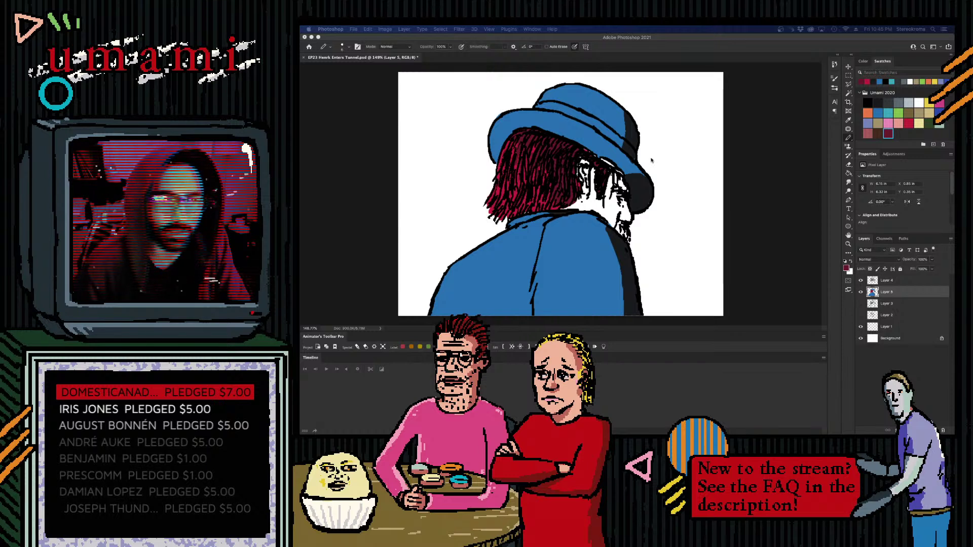
click(887, 122)
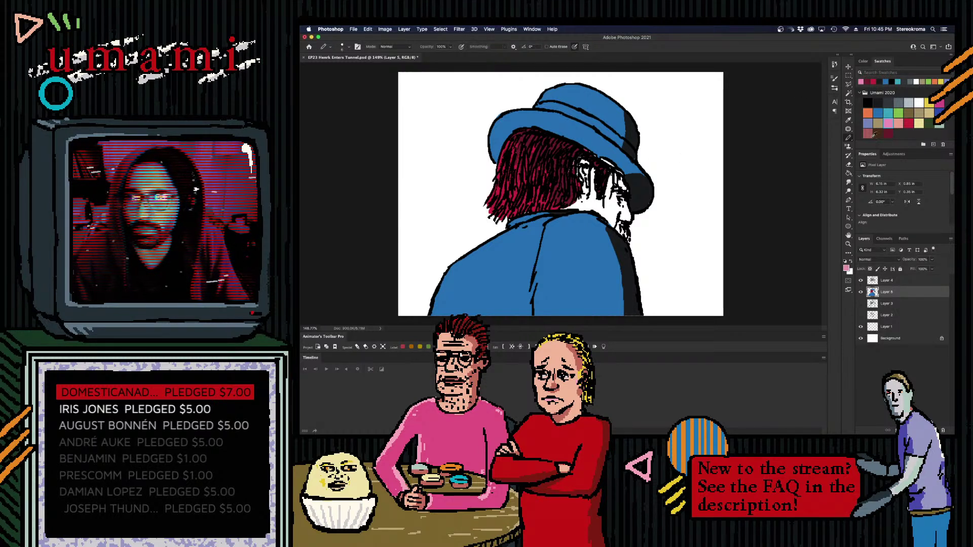
click(888, 132)
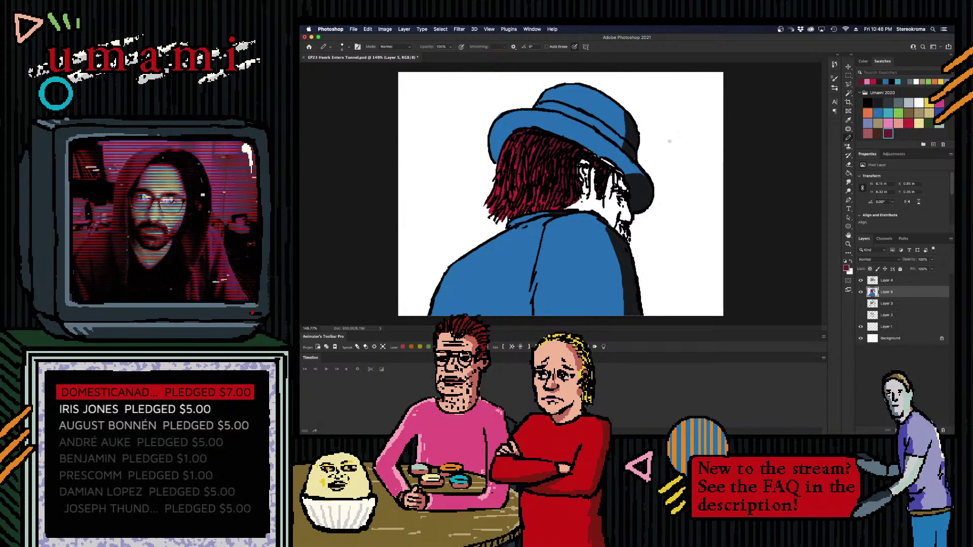
click(878, 102)
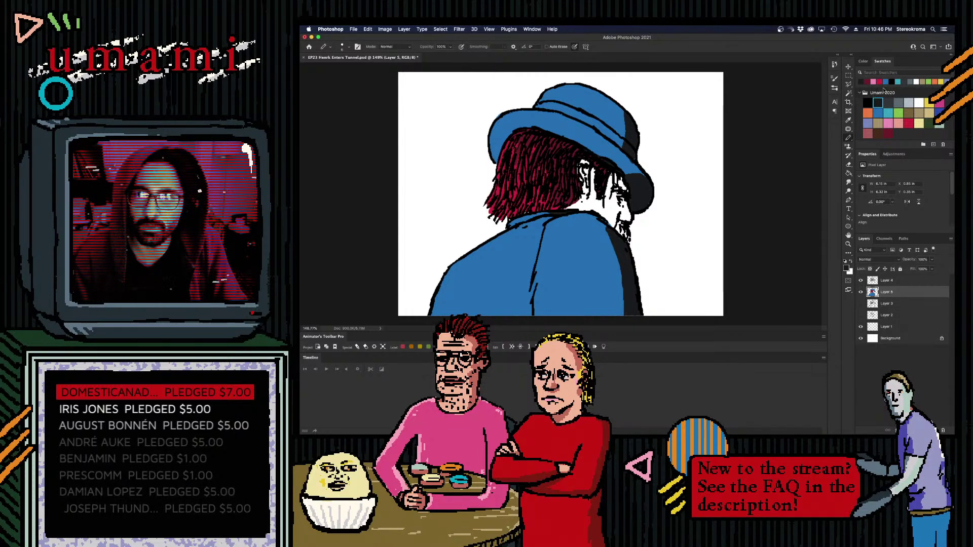
click(868, 102)
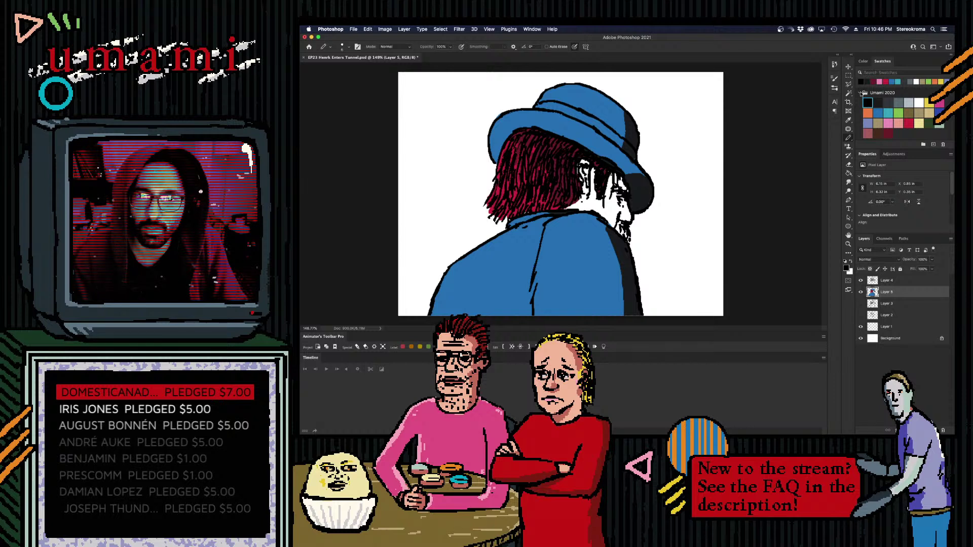
click(878, 113)
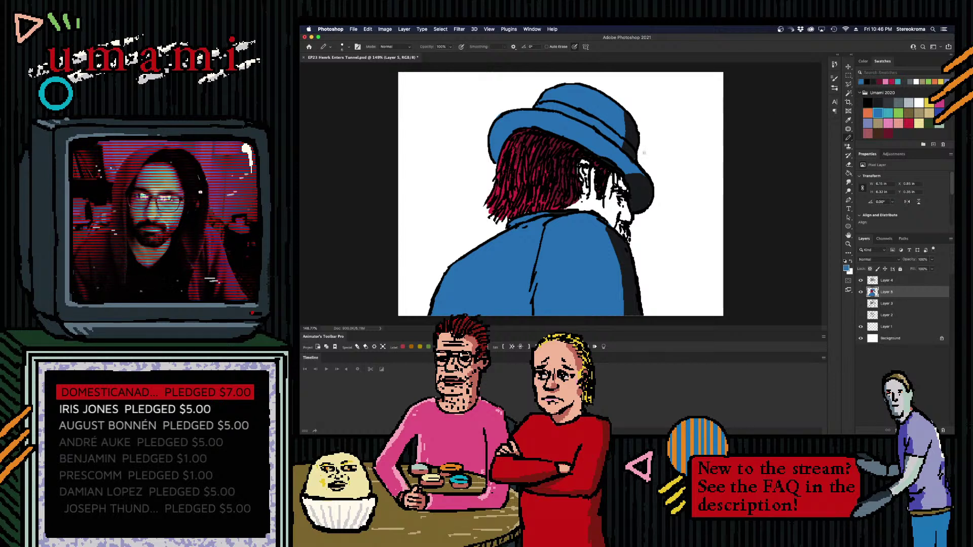
key(super+z)
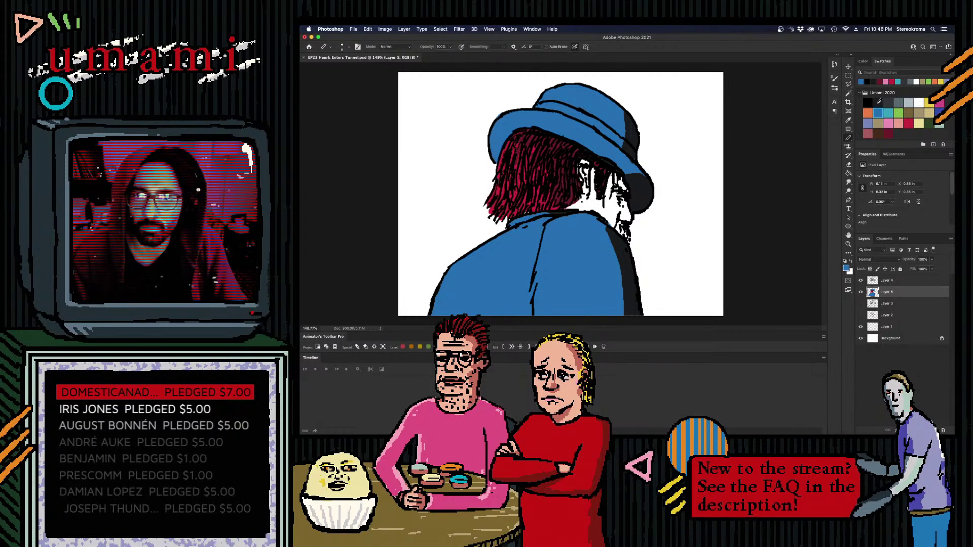
- Colour the ear and the cheek beside it dusky rose, and ink the sideburn strands in black on Layer 4
click(867, 133)
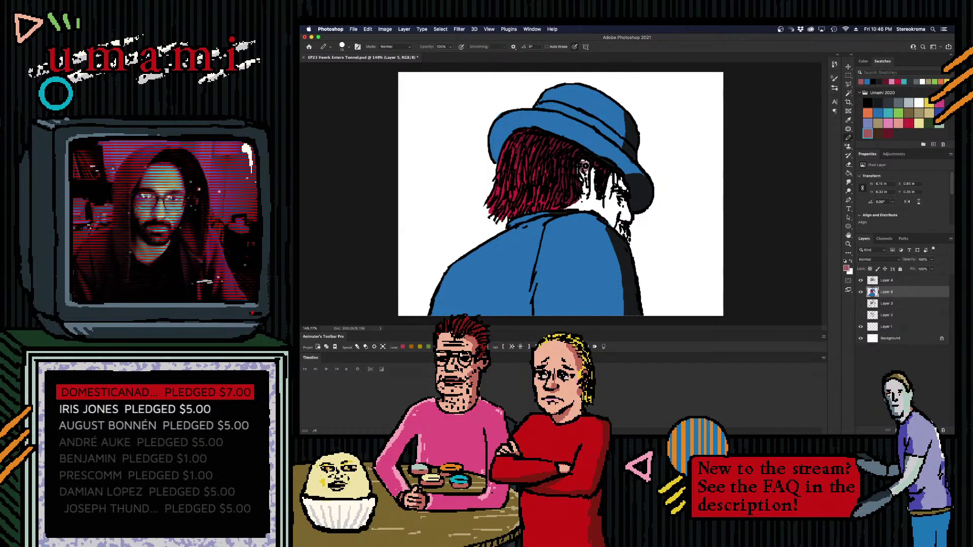
drag(585, 166, 594, 205)
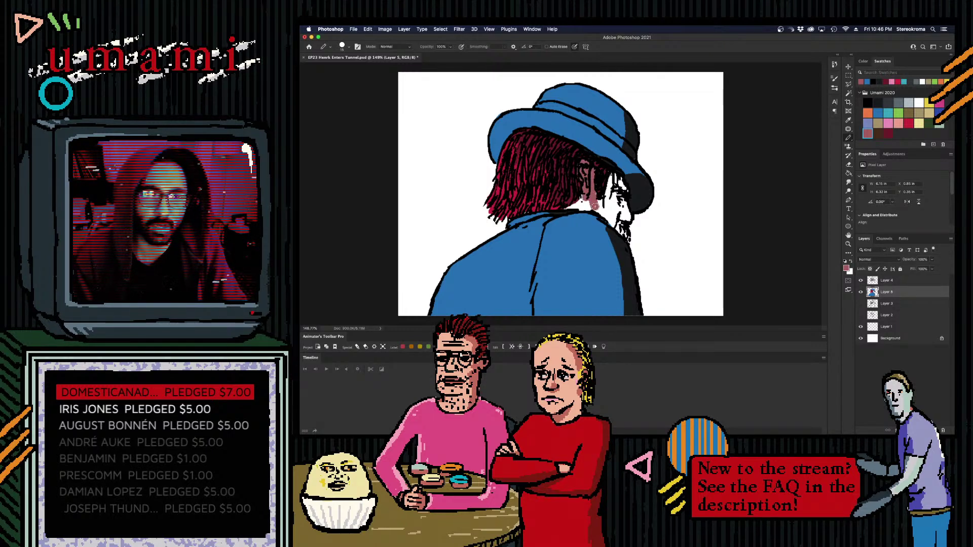
click(893, 280)
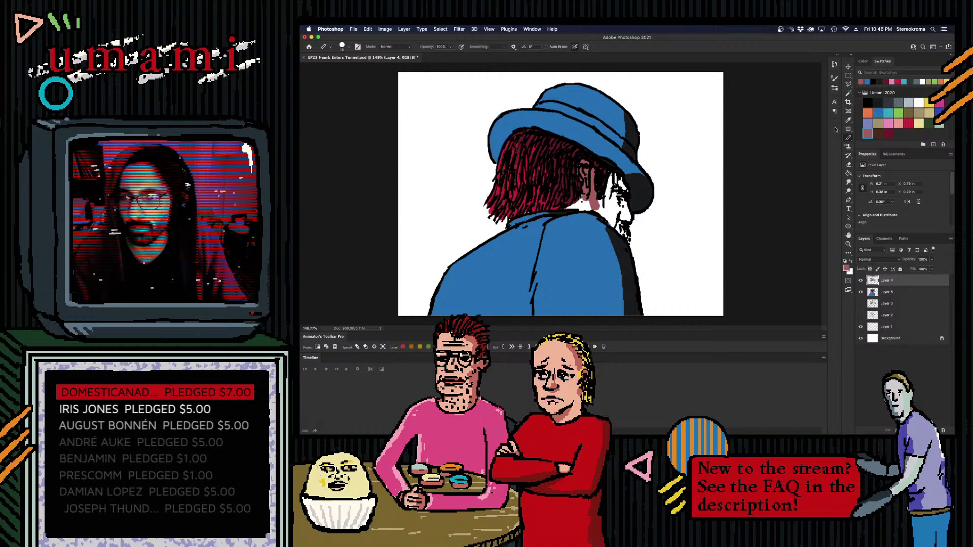
click(867, 102)
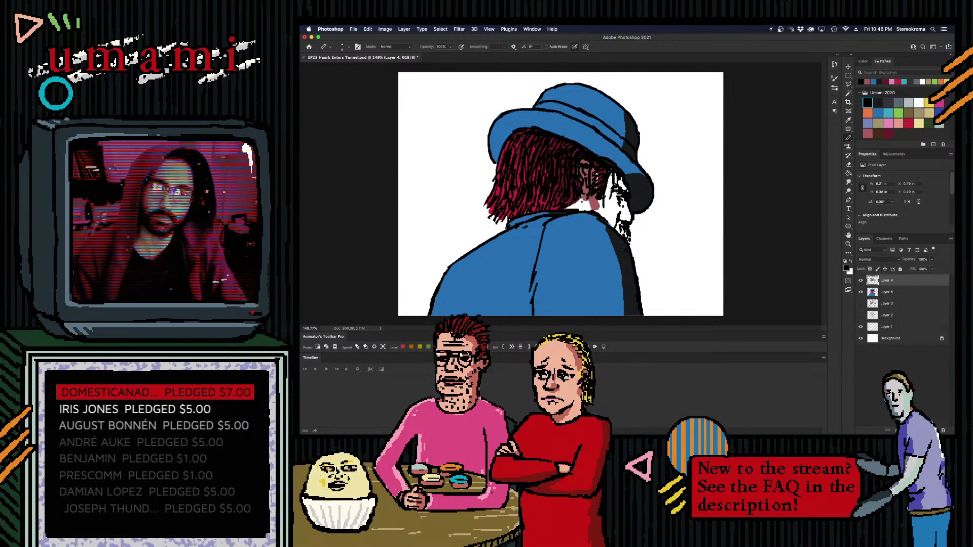
- Back on the colour layer, paint the neck and face skin pink and shade it with dusky rose
click(888, 292)
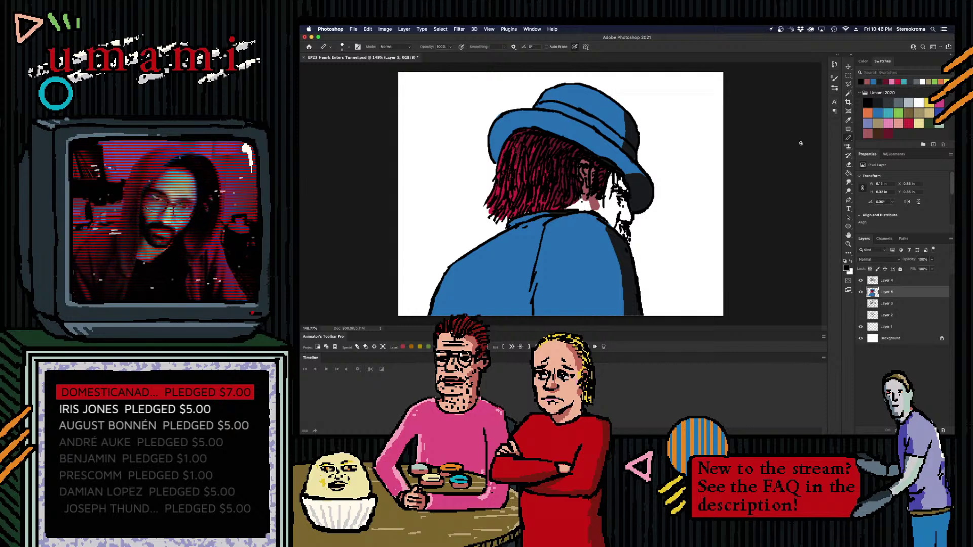
click(888, 133)
key(bracketright)
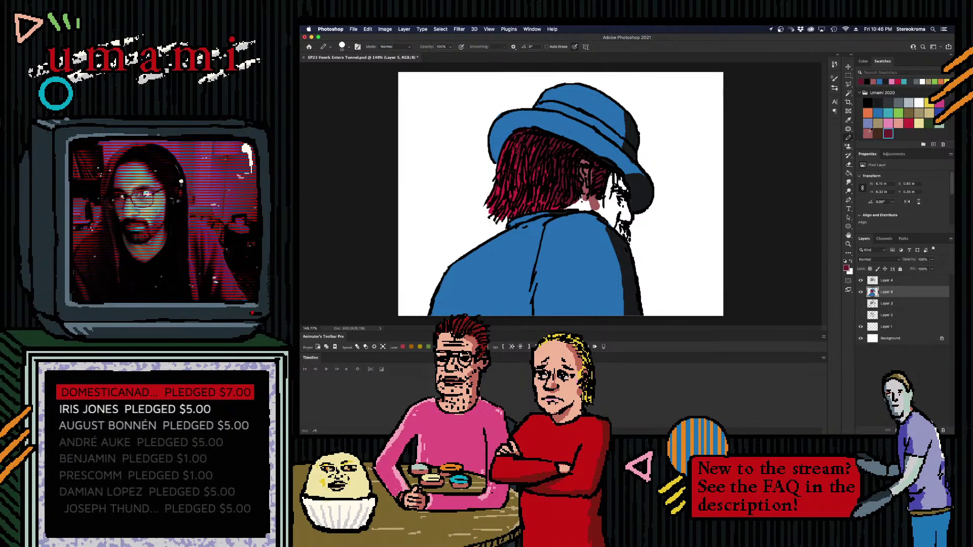
click(888, 123)
key(bracketleft)
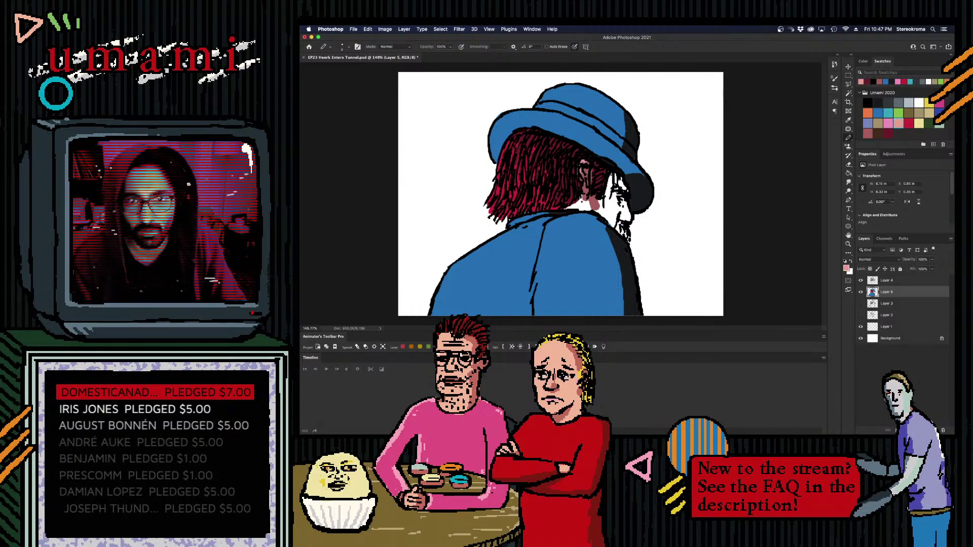
mouse_move(570, 206)
mouse_down()
mouse_move(599, 205)
mouse_move(598, 195)
mouse_move(586, 201)
mouse_move(595, 209)
mouse_move(593, 199)
mouse_move(627, 167)
mouse_move(609, 195)
mouse_move(610, 177)
mouse_move(622, 223)
mouse_move(603, 202)
mouse_move(624, 232)
mouse_up()
click(868, 133)
key(bracketright)
key(bracketleft)
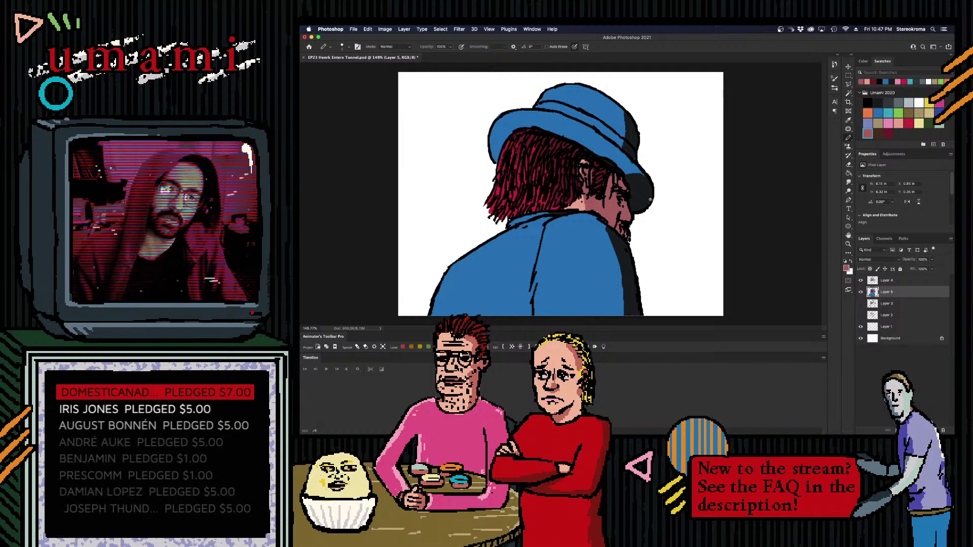
- Try near-black and black shading on the beard, alternating between the two swatches
click(877, 103)
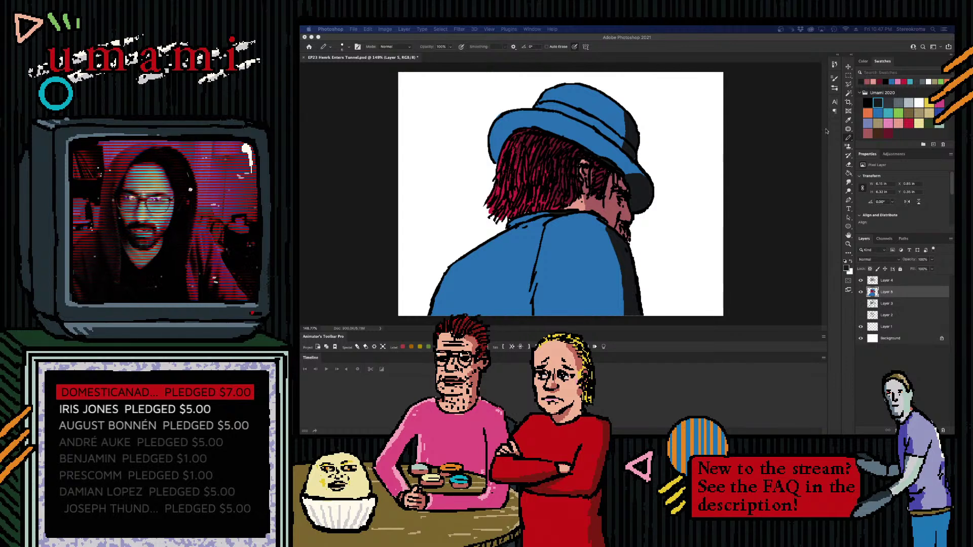
click(883, 101)
click(880, 102)
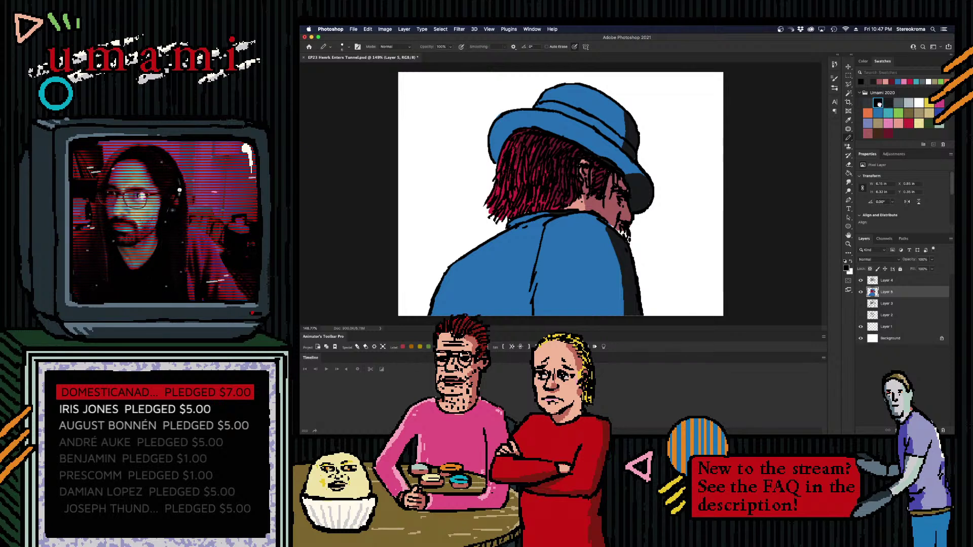
click(868, 103)
click(877, 103)
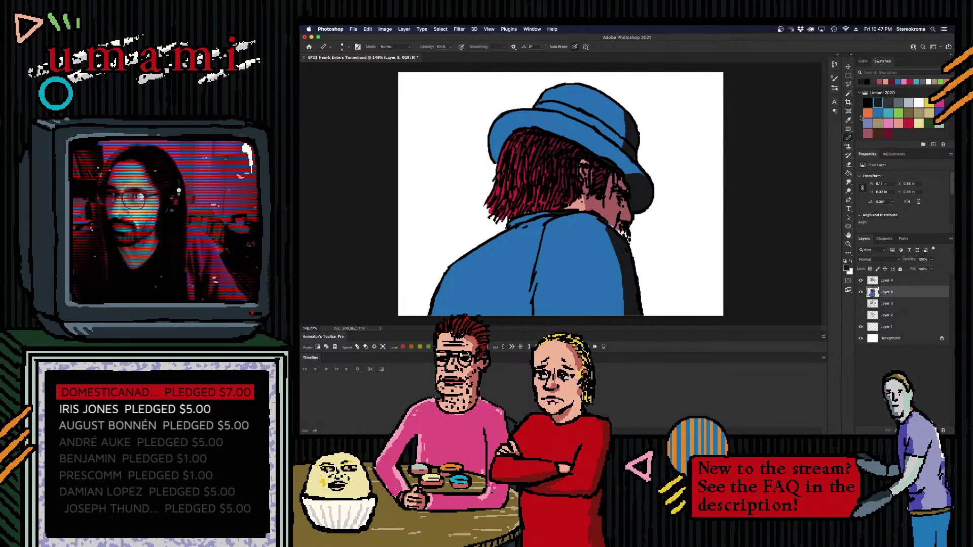
click(867, 103)
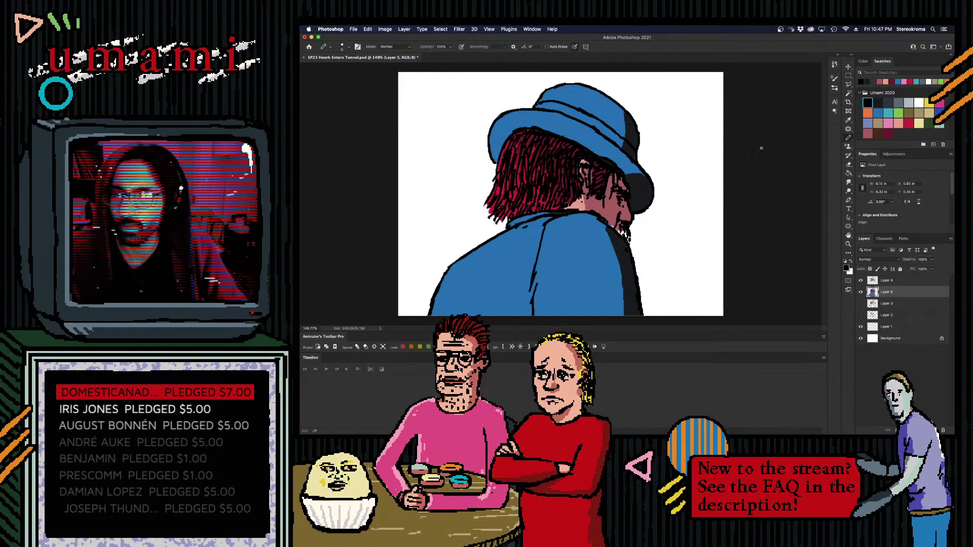
click(877, 103)
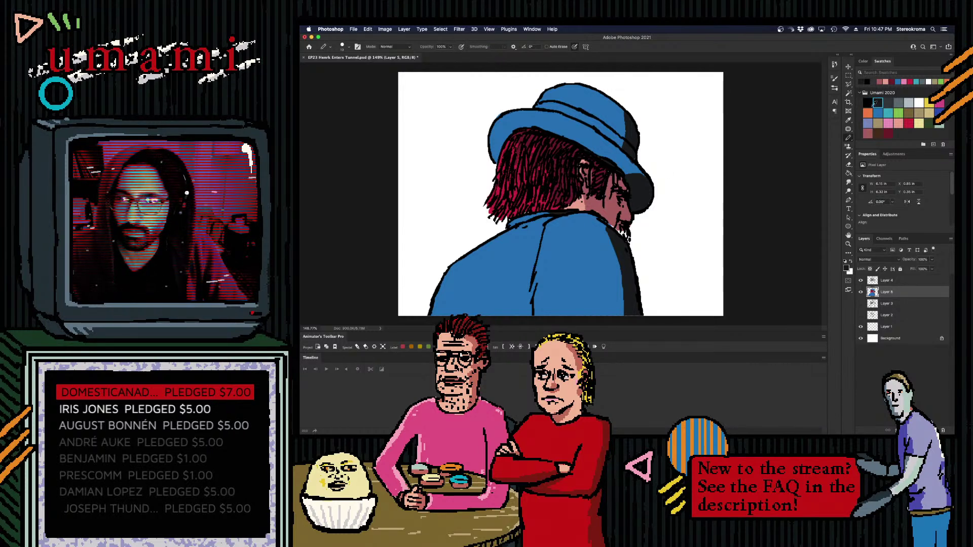
key(bracketright)
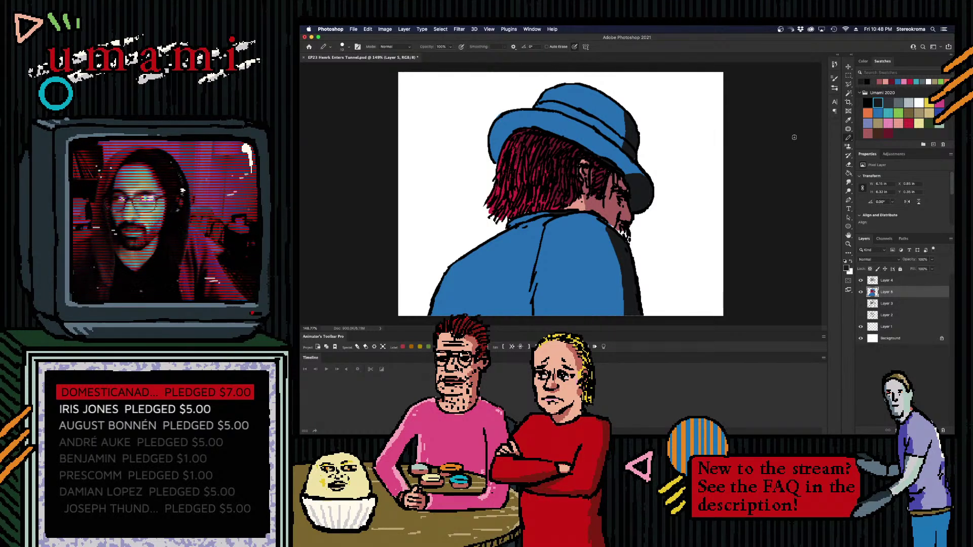
- Colour the beard dark red and switch back to the dusky rose swatch
click(887, 133)
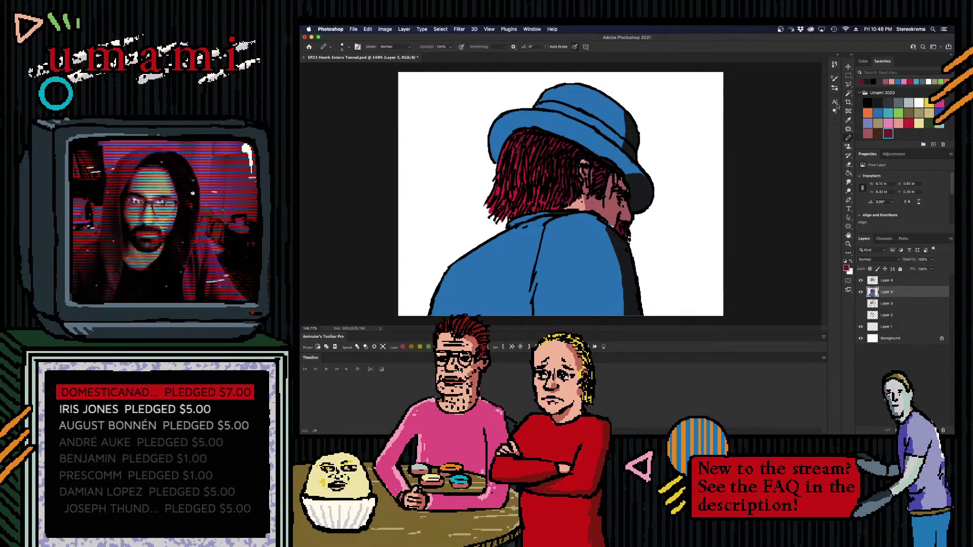
click(868, 134)
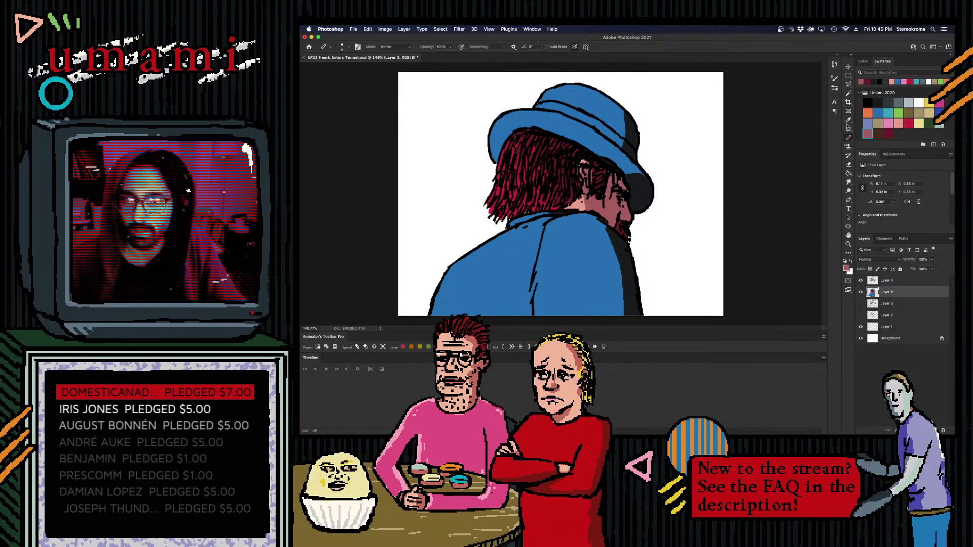
- Shade the front of the face and the beard near-black on the colour layer, matching the shadow under the hat
click(879, 112)
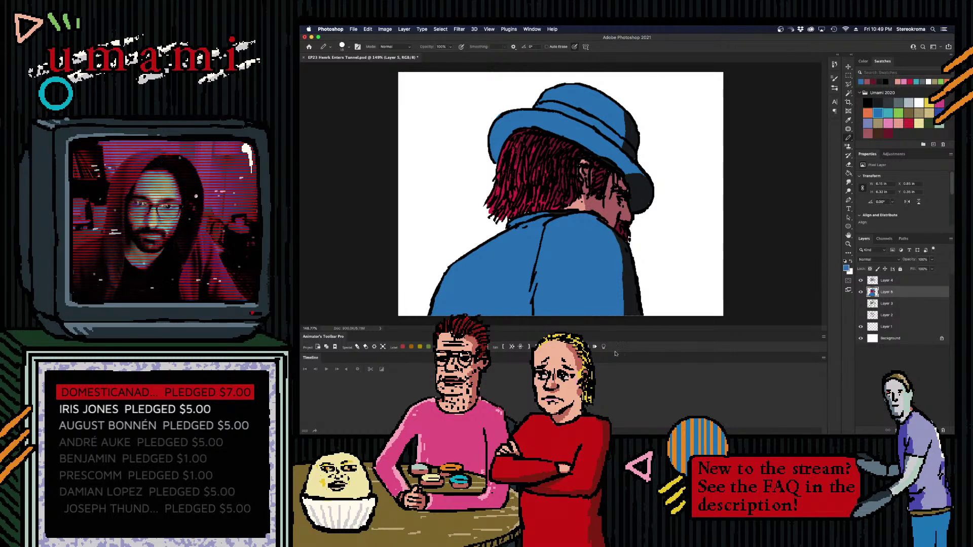
key(bracketleft)
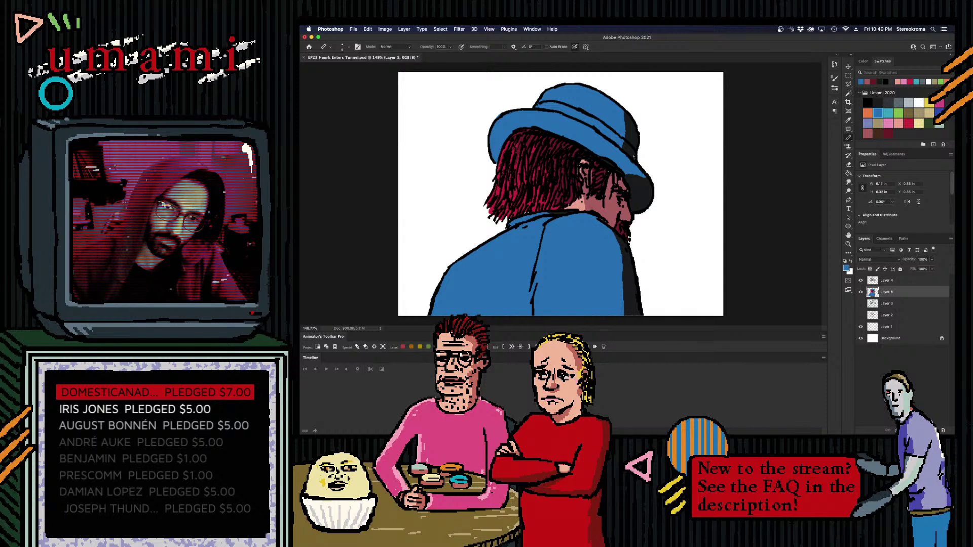
alt+click(632, 158)
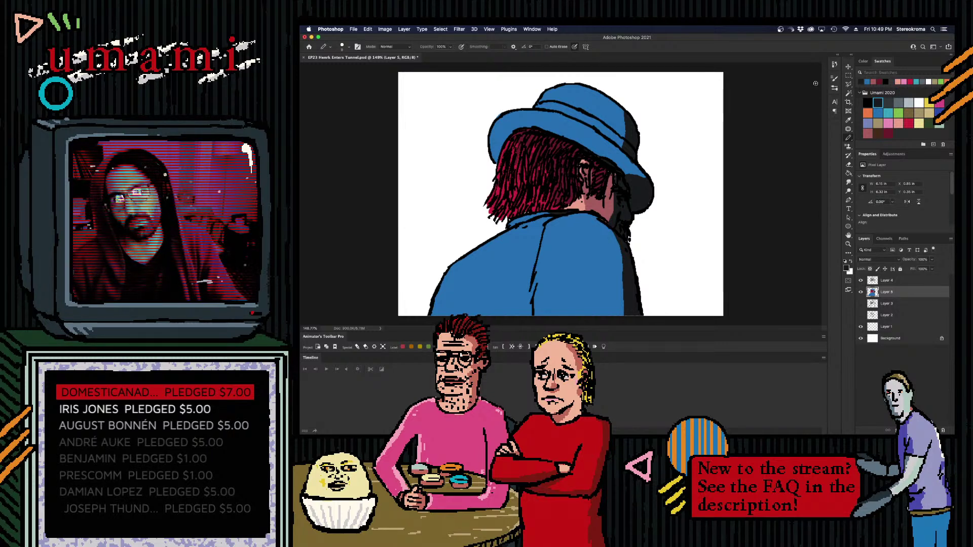
click(888, 132)
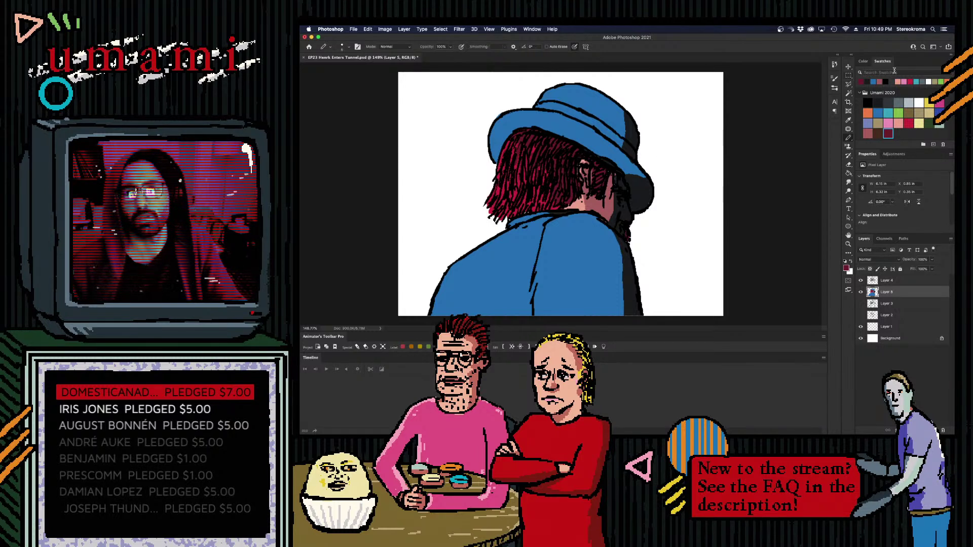
click(877, 102)
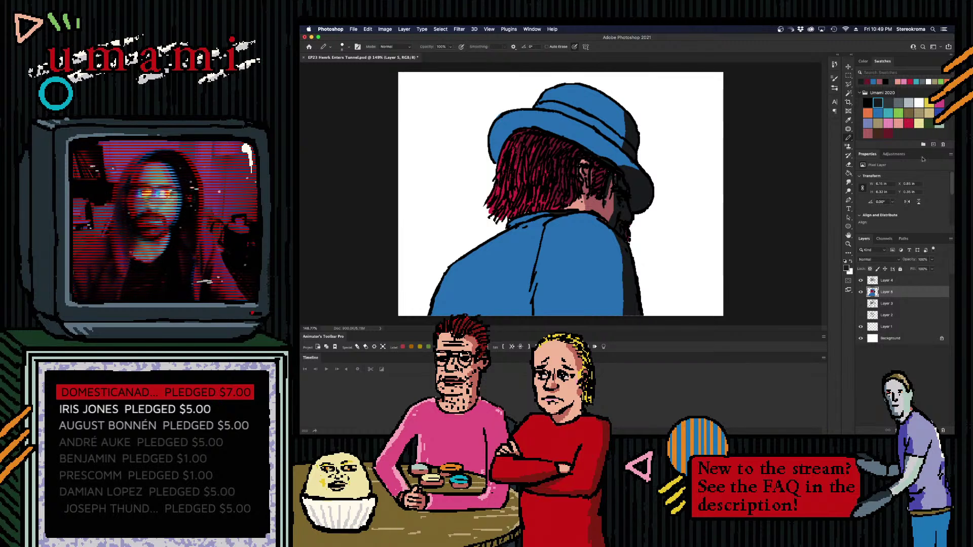
- Step back through the black hair strokes on Layer 4 and redo them
click(904, 281)
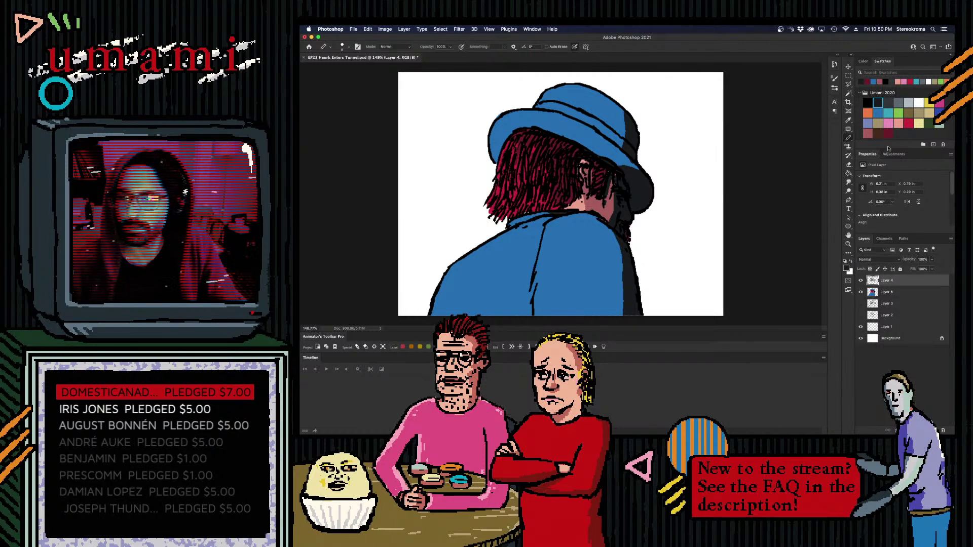
click(868, 102)
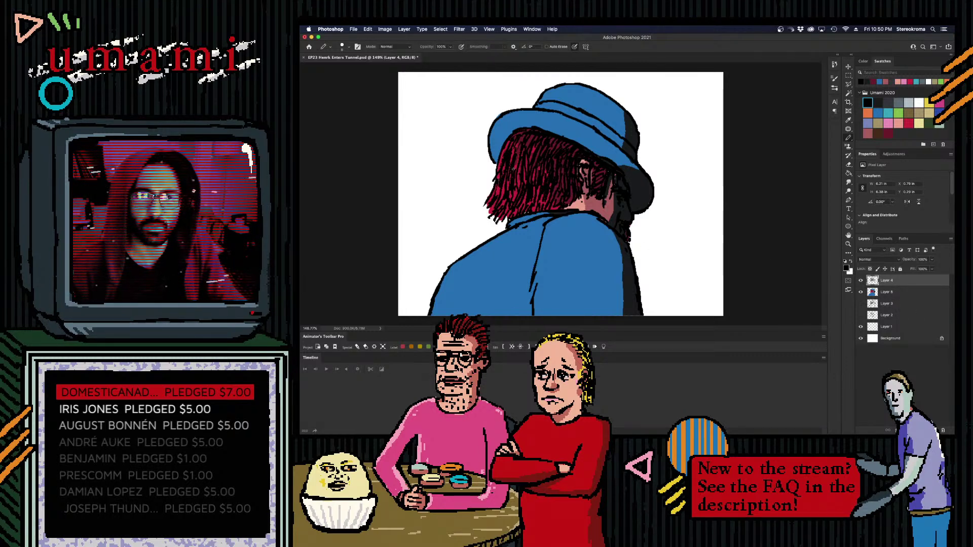
mouse_move(517, 173)
mouse_down()
mouse_move(527, 174)
mouse_move(511, 190)
mouse_move(545, 182)
mouse_move(542, 160)
mouse_move(526, 148)
mouse_move(545, 152)
mouse_move(537, 142)
mouse_move(557, 175)
mouse_move(531, 201)
mouse_move(501, 202)
mouse_move(544, 200)
mouse_move(543, 146)
mouse_move(555, 157)
mouse_up()
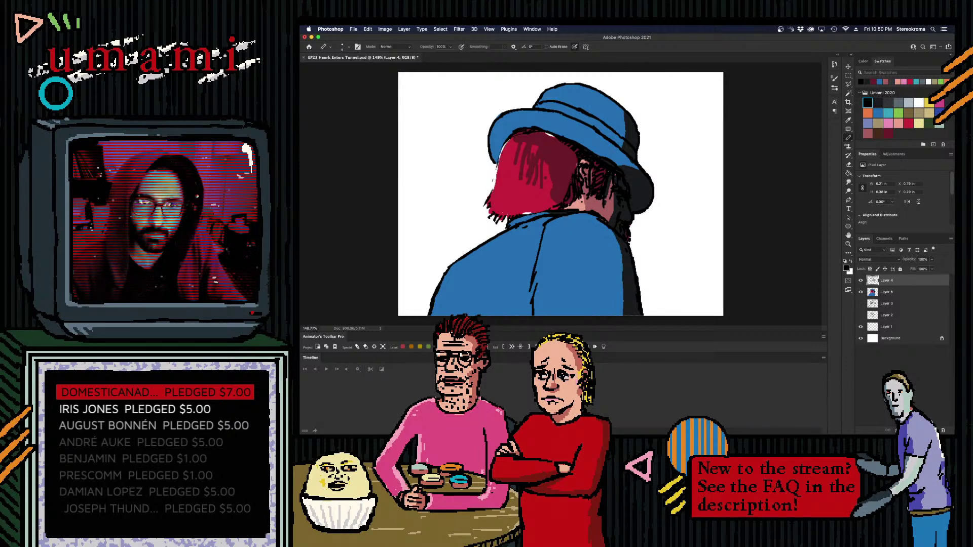
key(super+z)
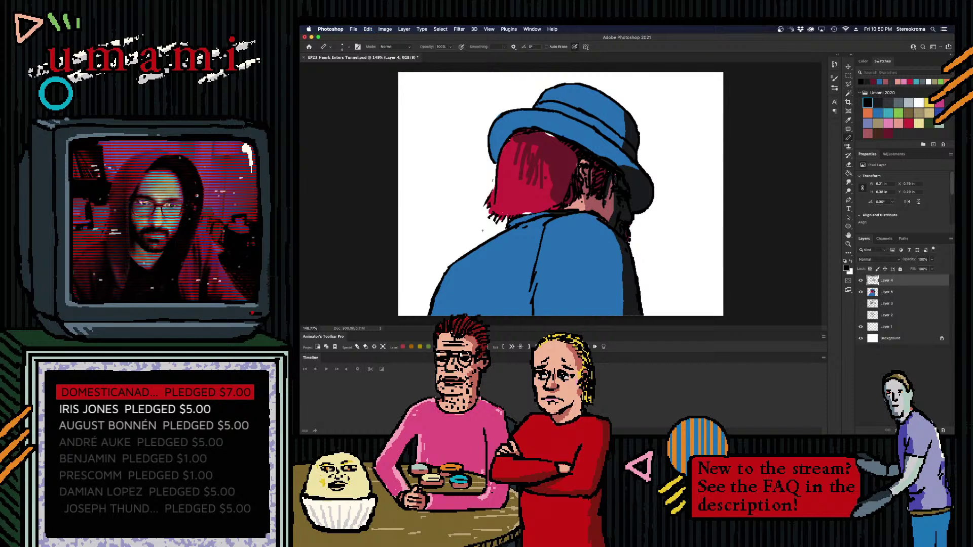
key(super+z)
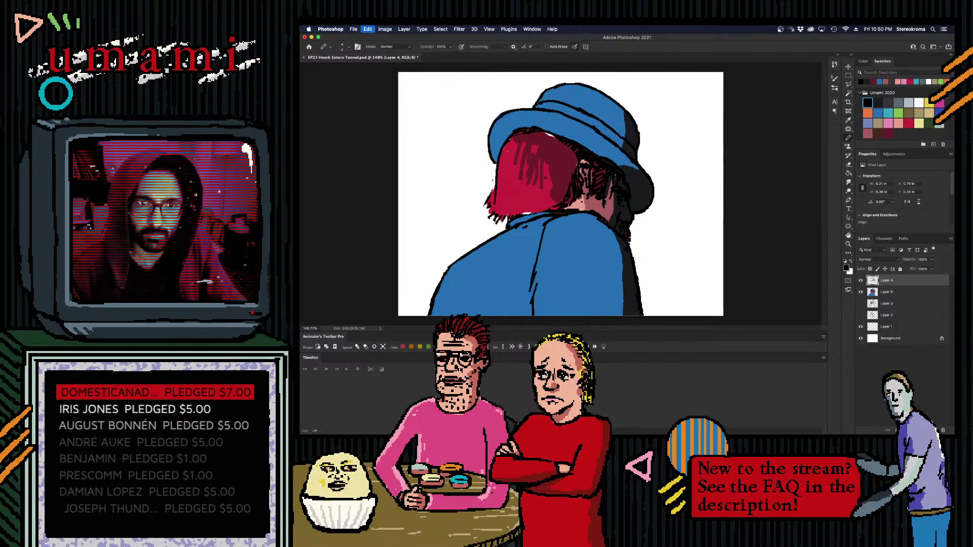
key(super+z)
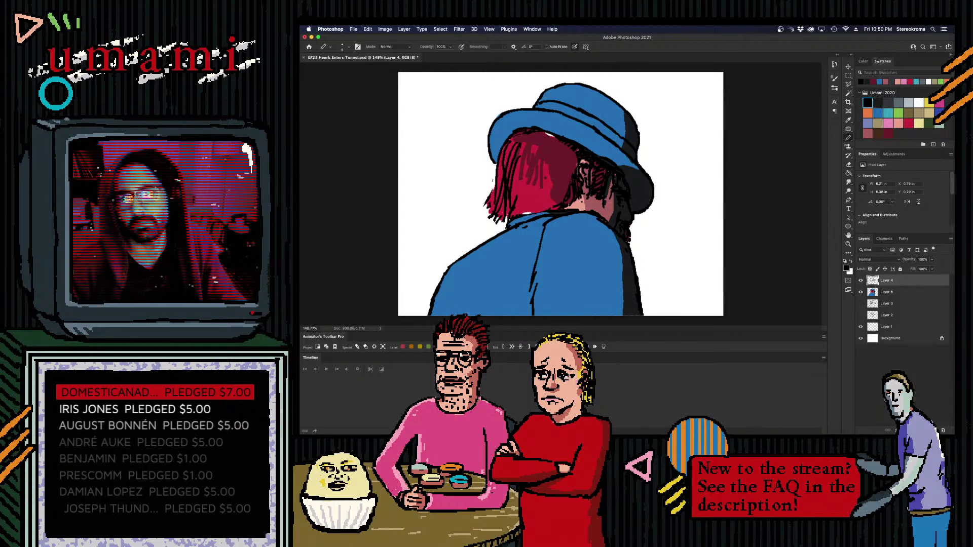
key(super+shift+z)
key(super+shift+z)
key(super+shift+z)
key(super+shift+z)
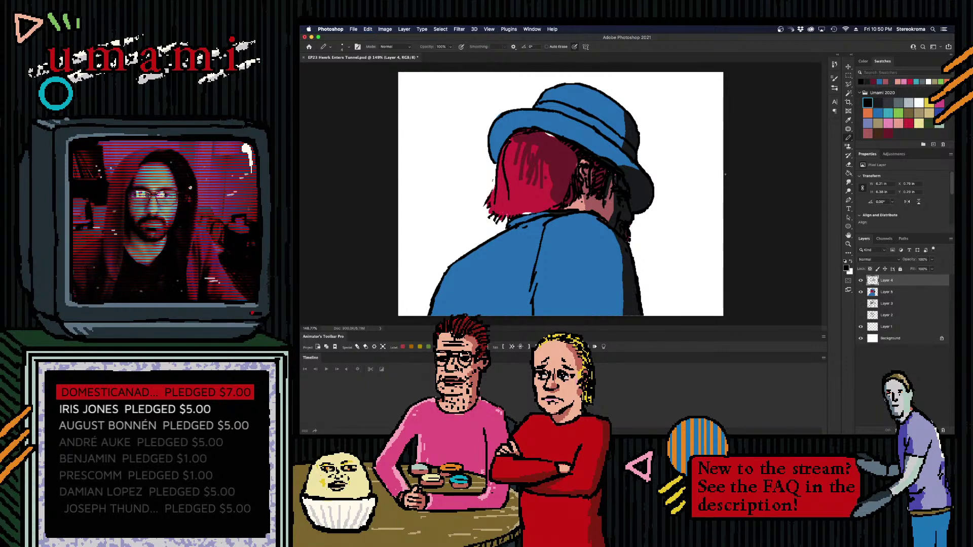
key(super+shift+z)
key(super+shift+z)
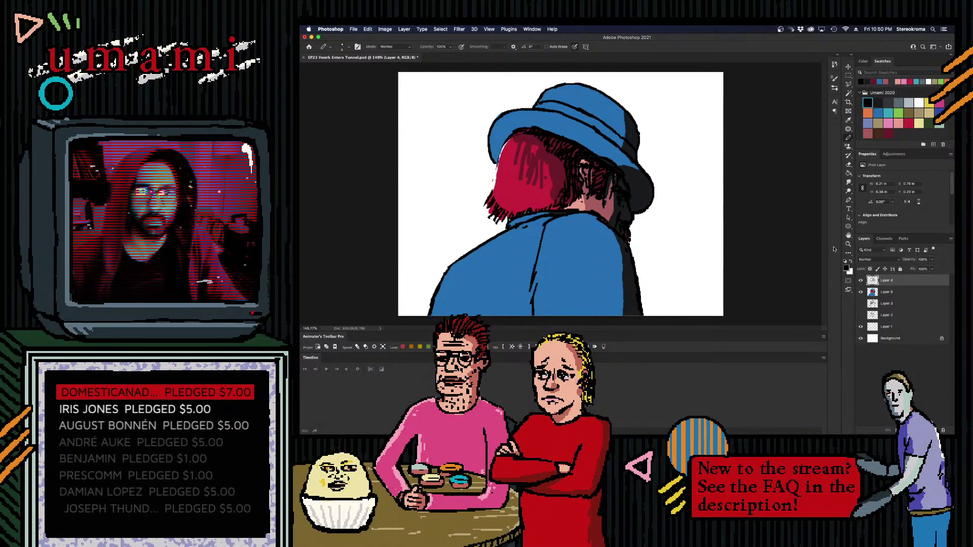
key(super+shift+z)
key(super+shift+z)
key(super+shift+z)
key(super+shift+z)
key(super+shift+z)
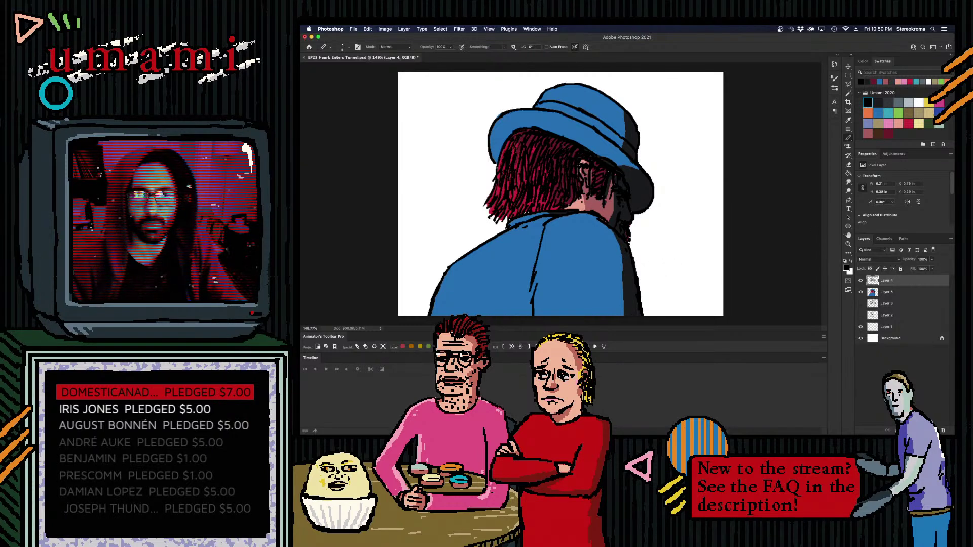
- Trim the outer tips of the hair at the nape, both the black strands and the red colour beneath
key(super+shift+z)
key(super+shift+z)
key(super+shift+z)
key(super+shift+z)
key(super+shift+z)
key(super+shift+z)
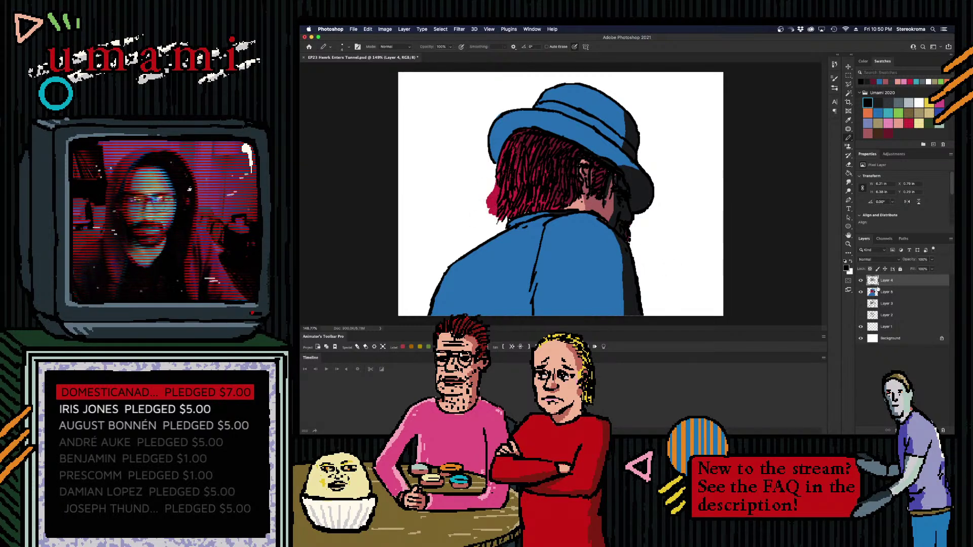
click(884, 292)
drag(486, 192, 494, 231)
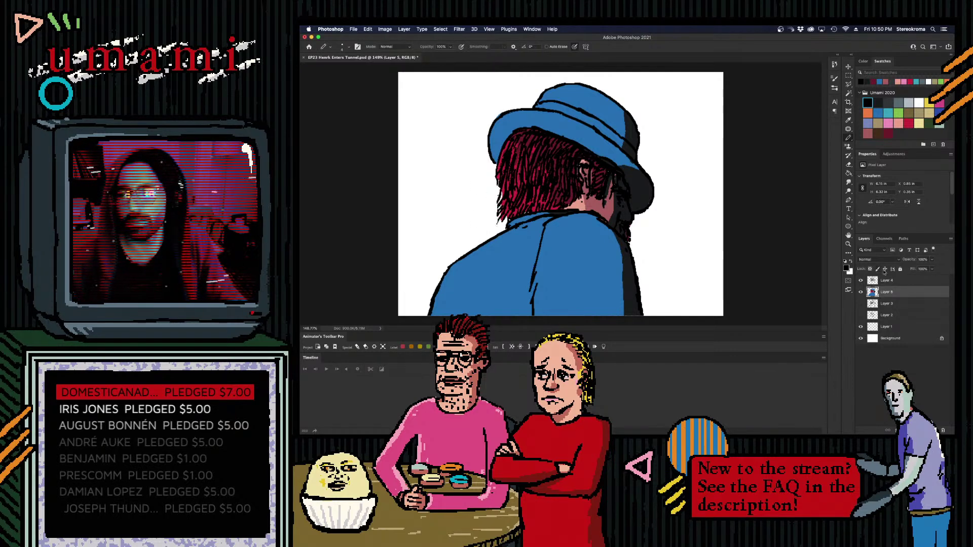
right_click(887, 281)
click(913, 367)
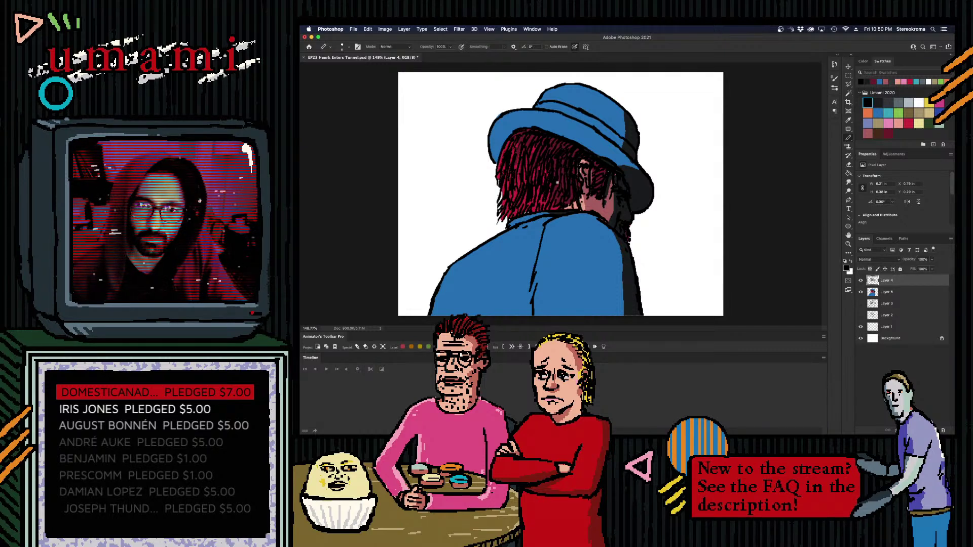
click(885, 291)
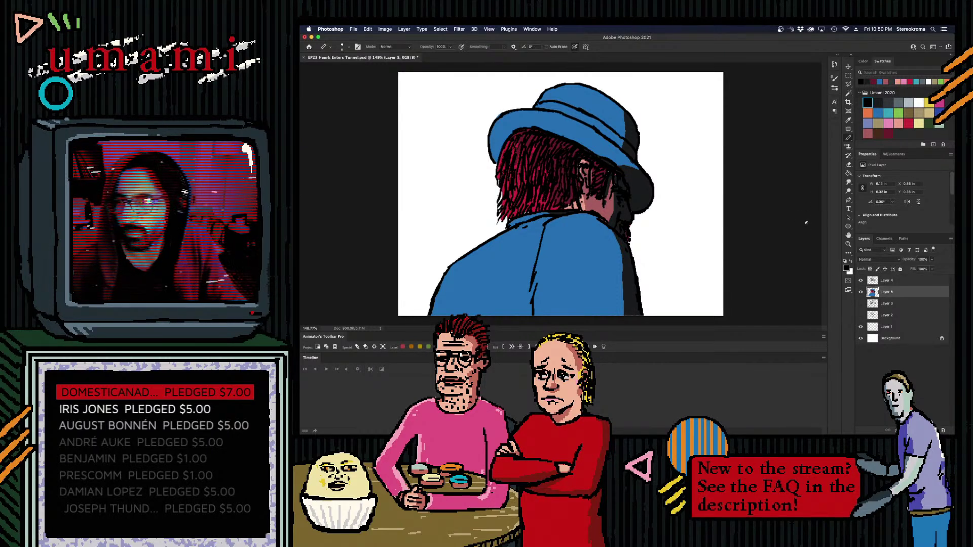
click(890, 134)
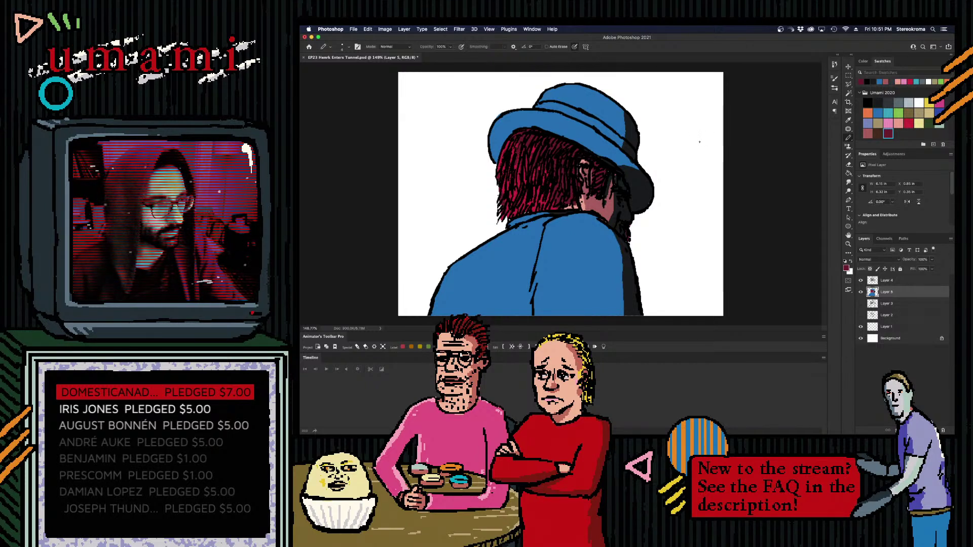
key(super+Tab)
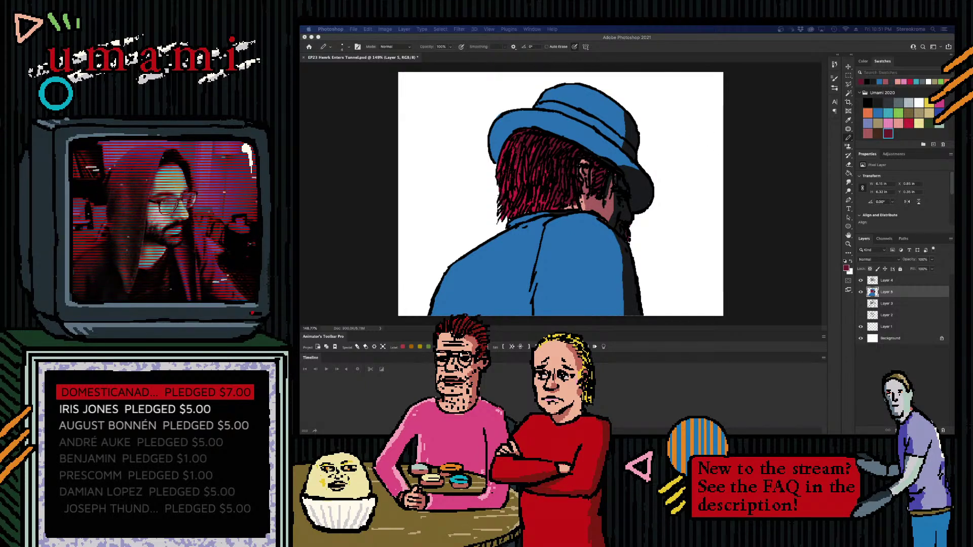
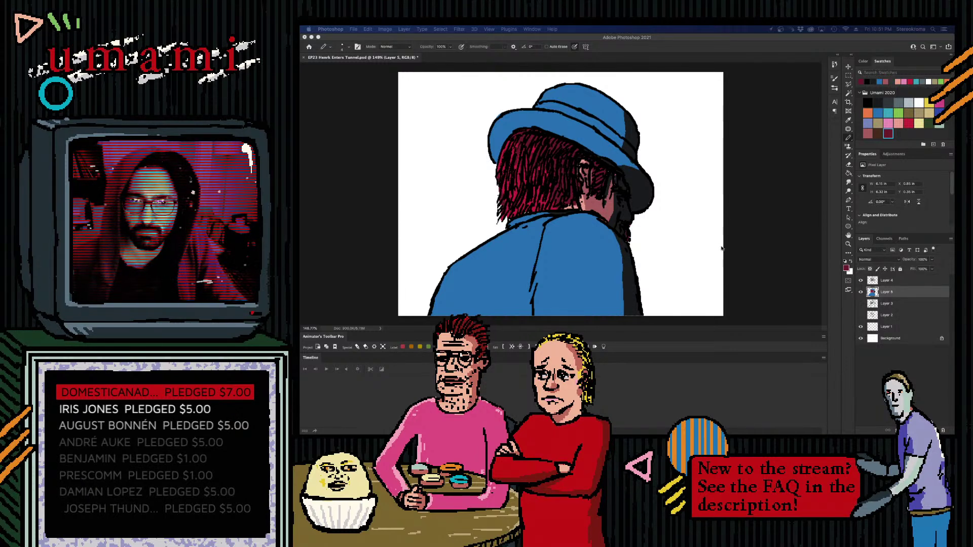
click(839, 131)
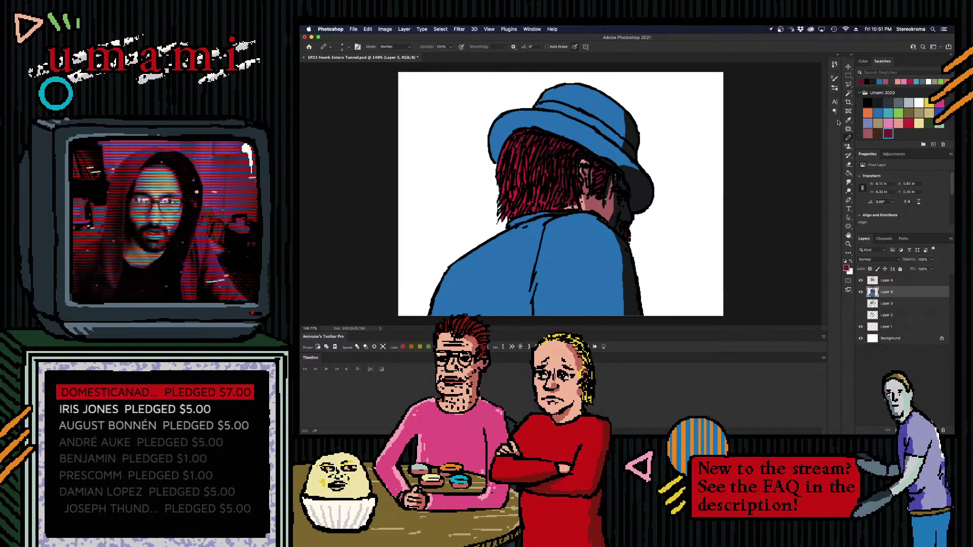
- On Layer 4, ink black strokes on the lower cheek and, with a larger brush, along the shadowed hat brim
click(868, 102)
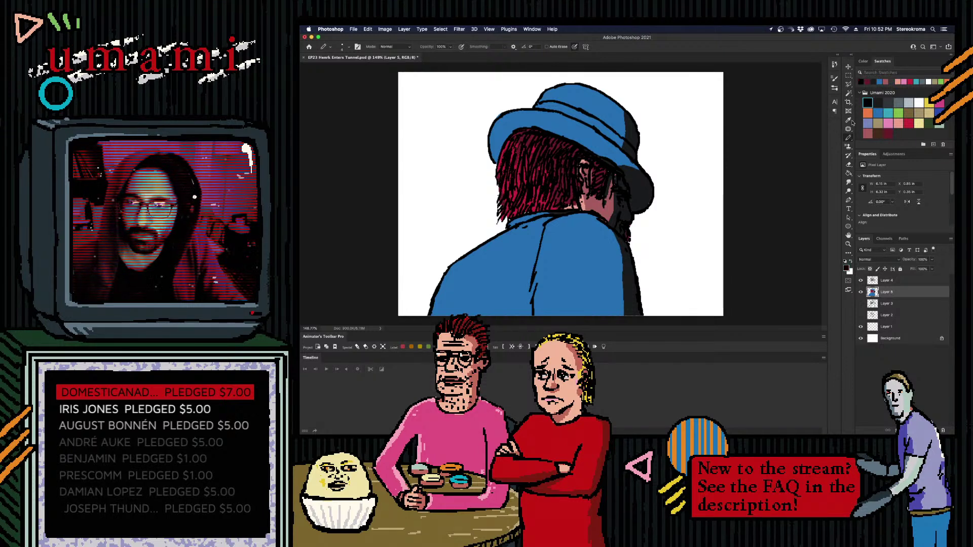
click(882, 280)
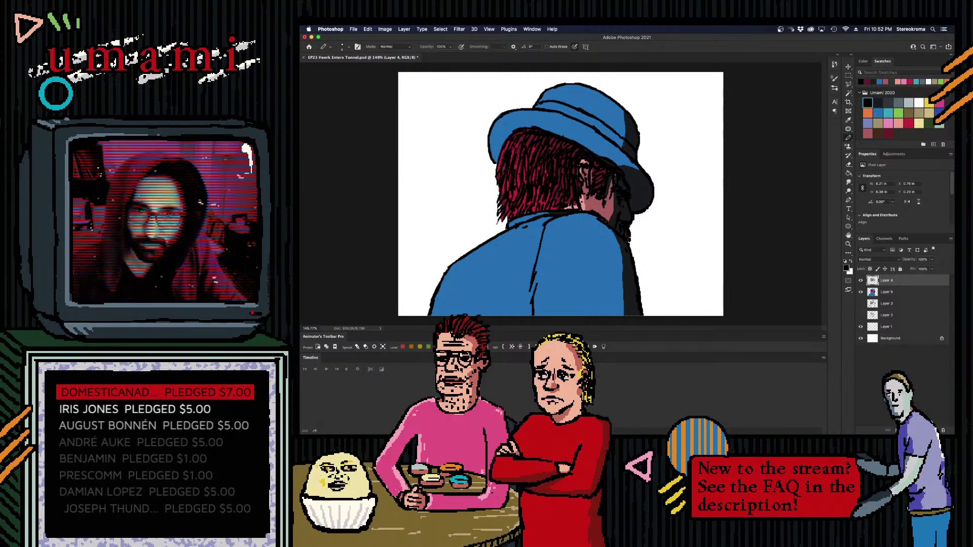
drag(594, 195, 604, 208)
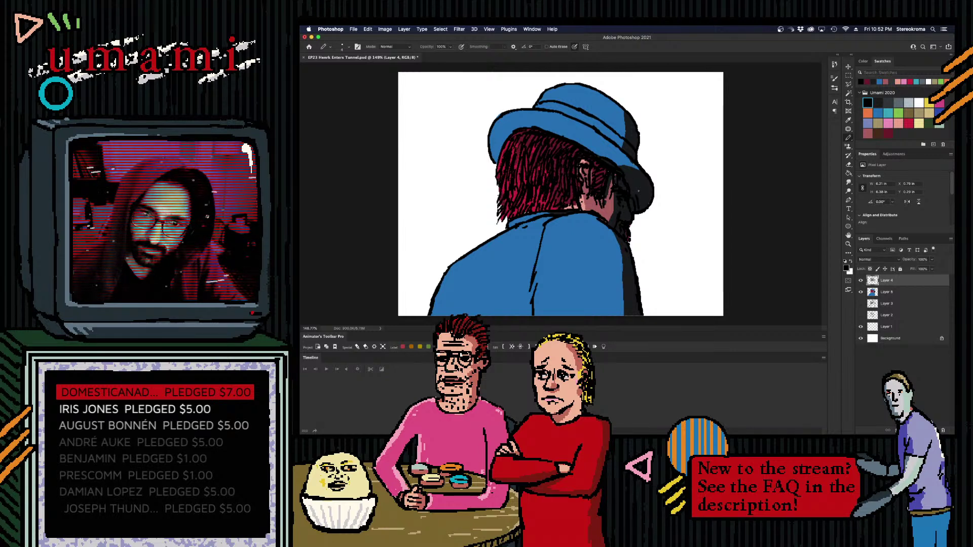
key(bracketright)
key(bracketright)
key(bracketright)
key(bracketright)
key(bracketright)
key(bracketright)
mouse_move(647, 186)
mouse_down()
mouse_move(636, 210)
mouse_move(631, 201)
mouse_move(642, 203)
mouse_move(651, 164)
mouse_move(643, 200)
mouse_up()
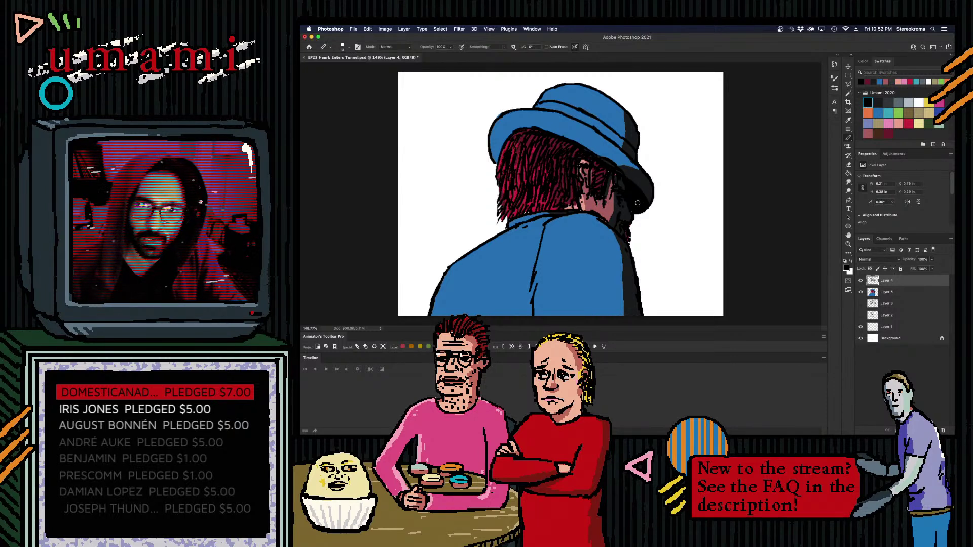
- Paint a black shadow down the outer edge of the coat below the beard
drag(631, 248, 636, 314)
key(super+z)
drag(628, 248, 639, 329)
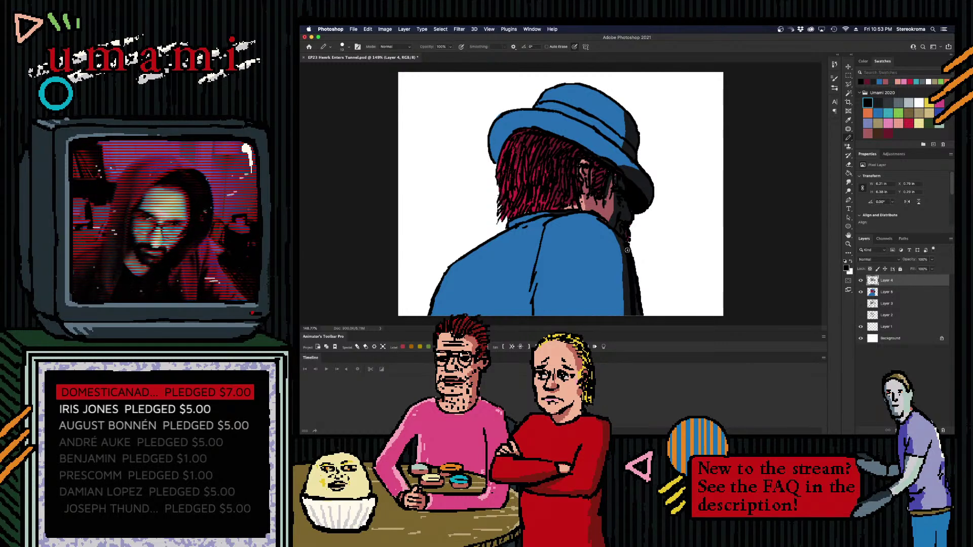
drag(625, 277, 628, 315)
key(super+z)
- With a smaller brush, thicken the black shading along the shadowed edge of the hat's crown
key(bracketleft)
key(bracketleft)
key(bracketleft)
key(bracketleft)
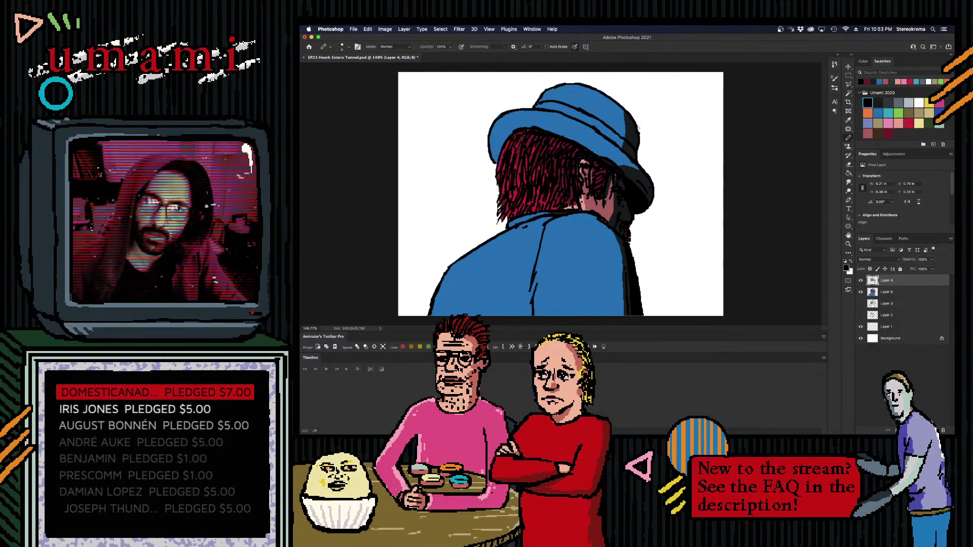
drag(638, 129, 634, 143)
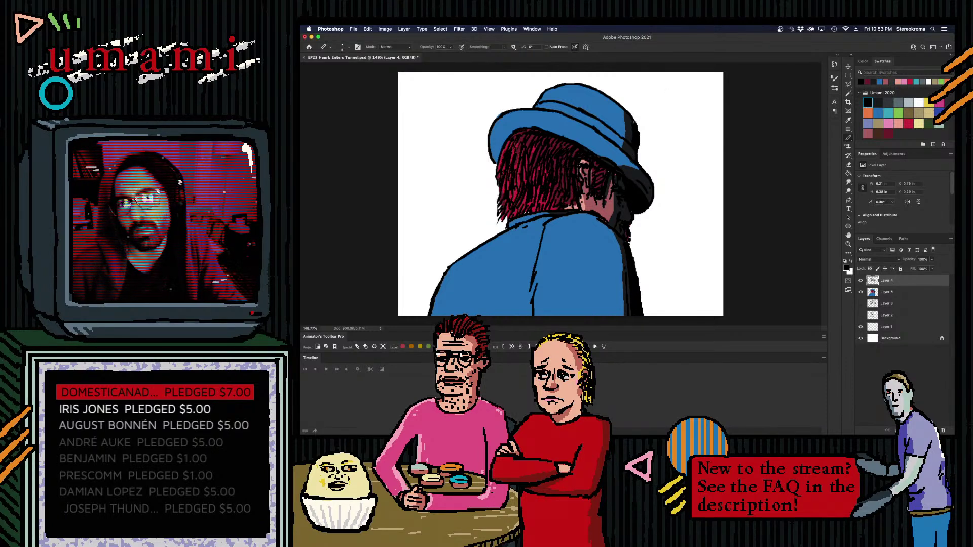
drag(631, 114, 633, 158)
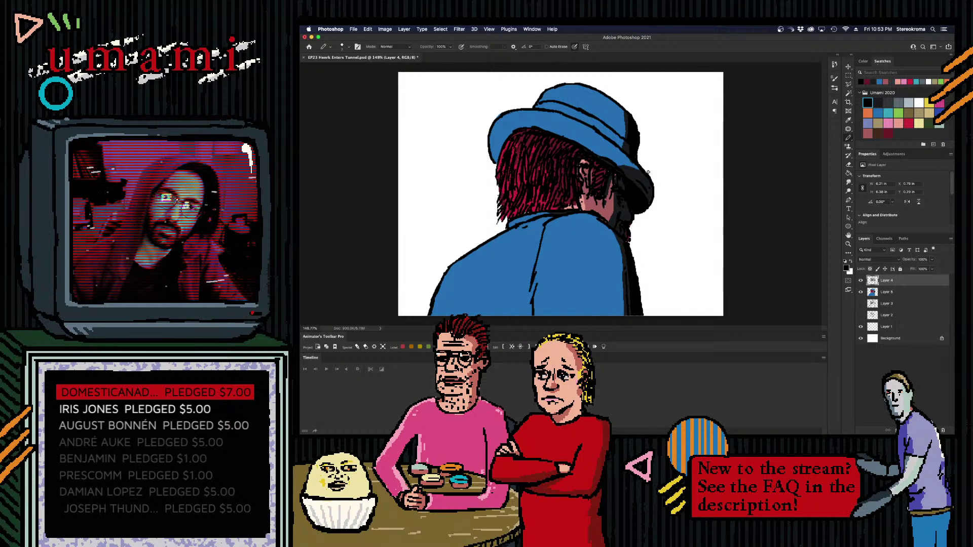
- Widen the coat's near-black shadow toward the shoulder with a larger brush, painting on the colour layer instead of Layer 4
click(877, 103)
key(bracketright)
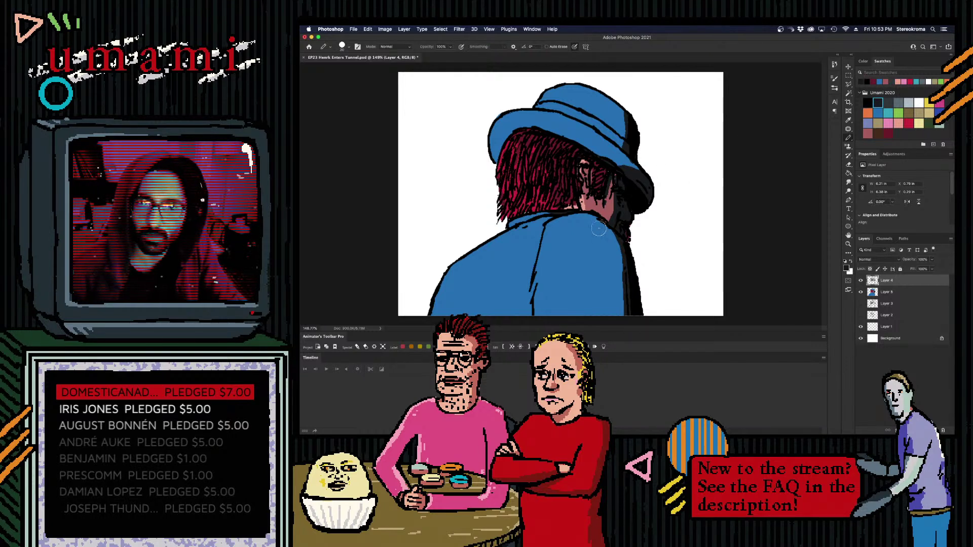
drag(599, 227, 616, 290)
key(ctrl+z)
drag(603, 228, 613, 304)
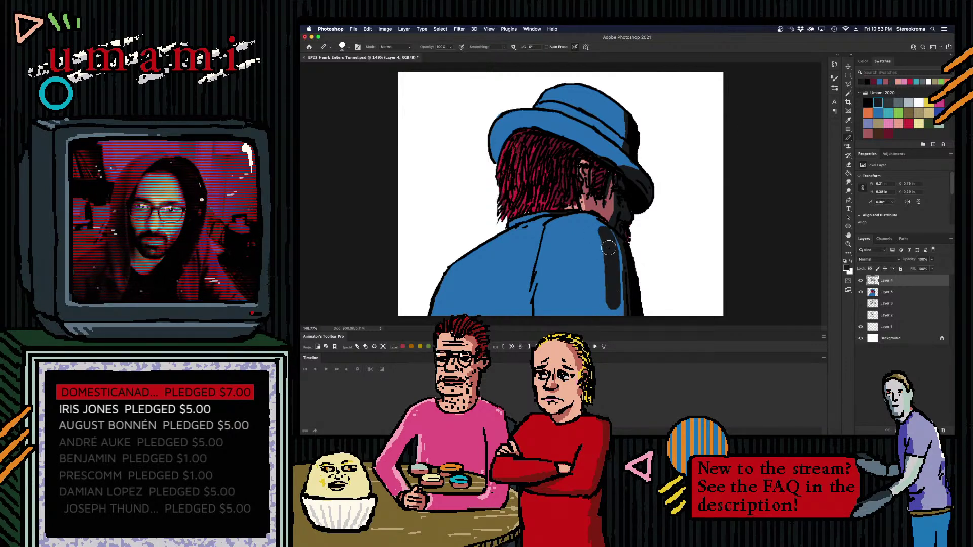
key(ctrl+z)
key(alt+bracketleft)
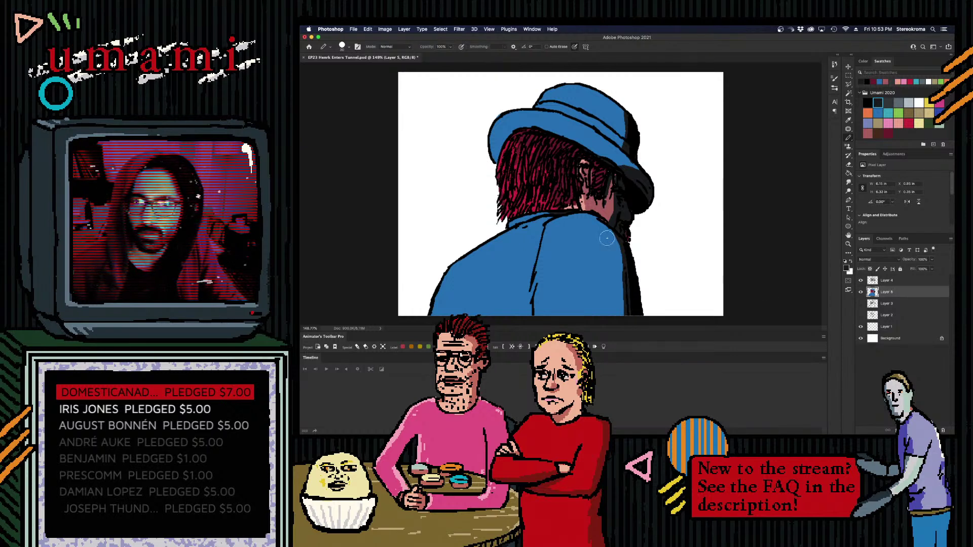
mouse_move(608, 256)
mouse_down()
mouse_move(607, 237)
mouse_move(616, 304)
mouse_up()
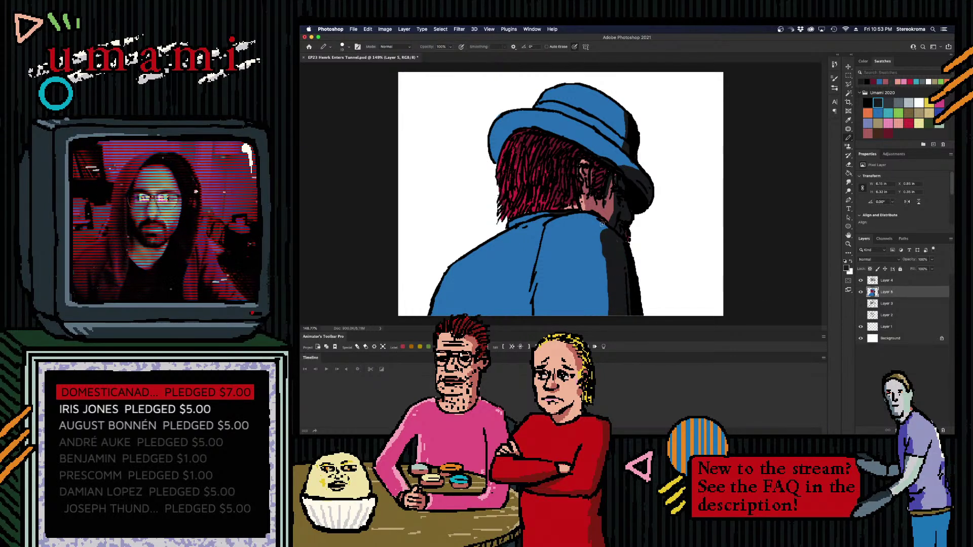
drag(599, 221, 606, 316)
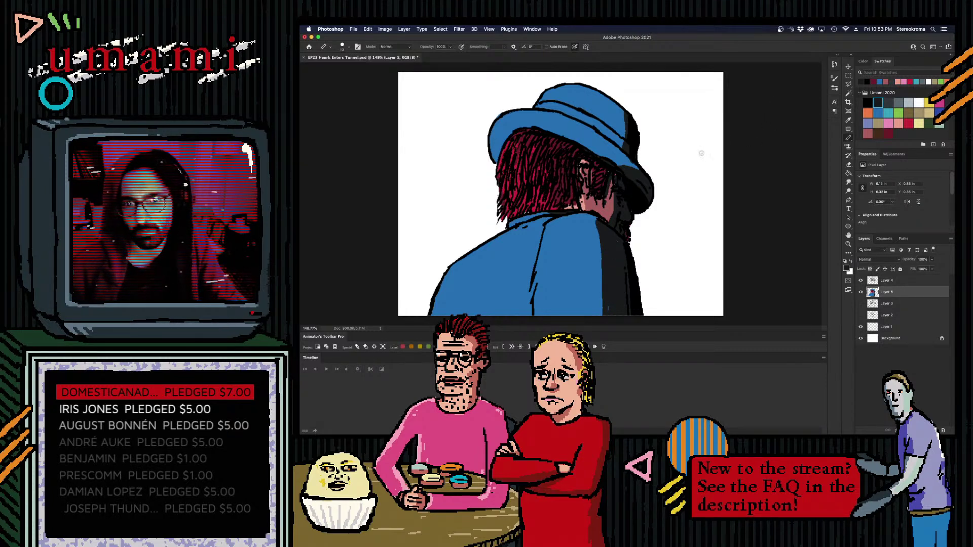
- Repaint the inner edge of the coat's dark shadow with blue sampled from the coat, narrowing the shadow
alt+click(585, 250)
mouse_move(579, 234)
mouse_down()
mouse_move(592, 297)
mouse_move(593, 246)
mouse_move(605, 310)
mouse_move(590, 226)
mouse_move(592, 251)
mouse_up()
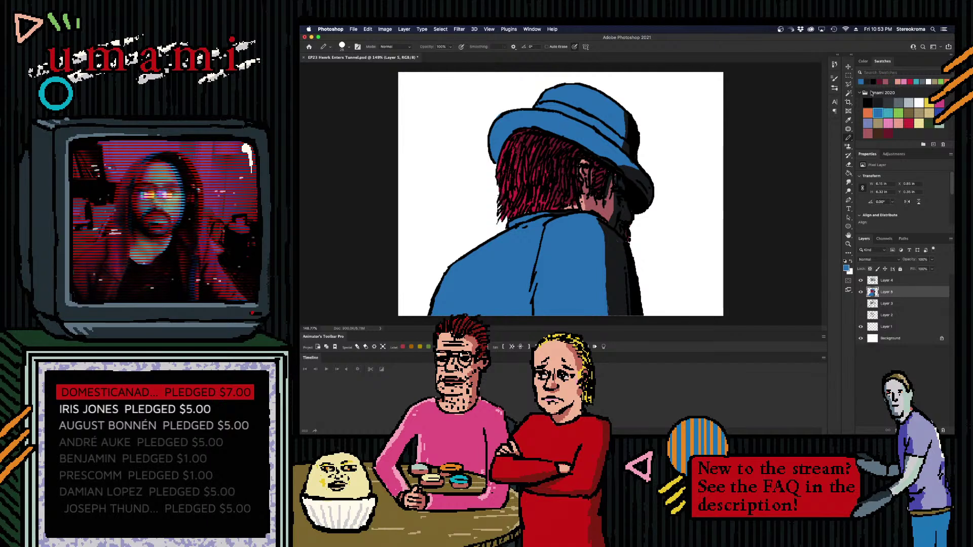
- Paint a teal rim highlight down the coat's lit back edge and along the shoulder and collar, using a larger brush for the back
click(891, 114)
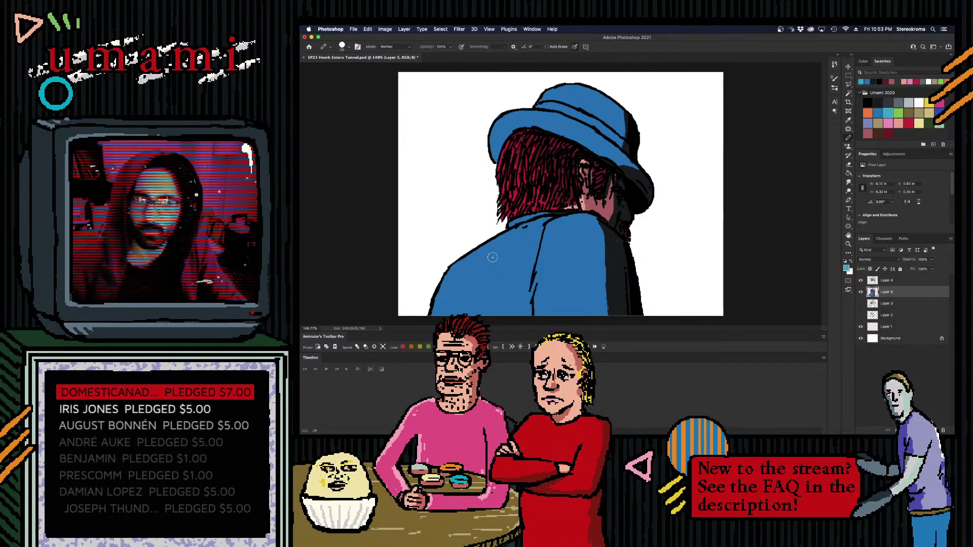
mouse_move(449, 271)
mouse_down()
mouse_move(467, 258)
mouse_move(434, 314)
mouse_up()
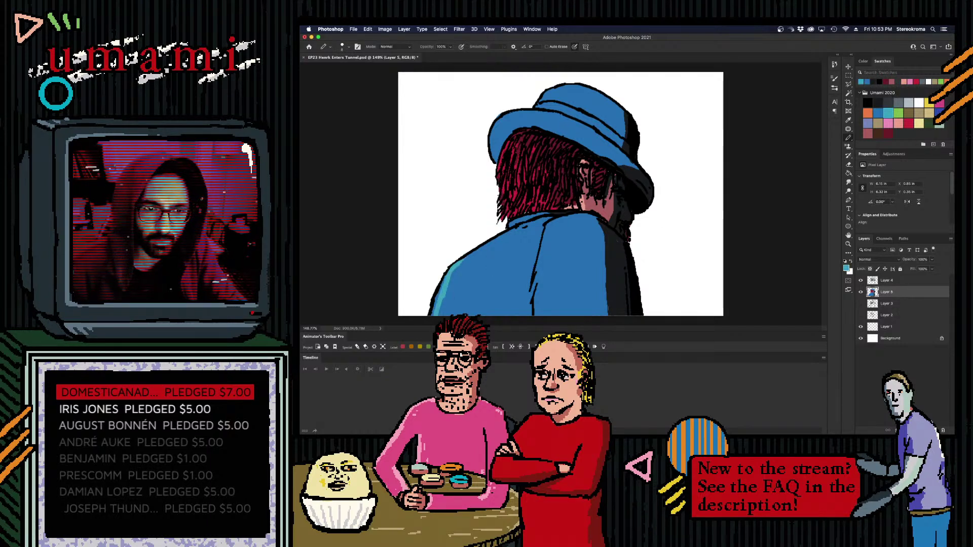
key(super+z)
key(bracketright)
drag(451, 268, 434, 315)
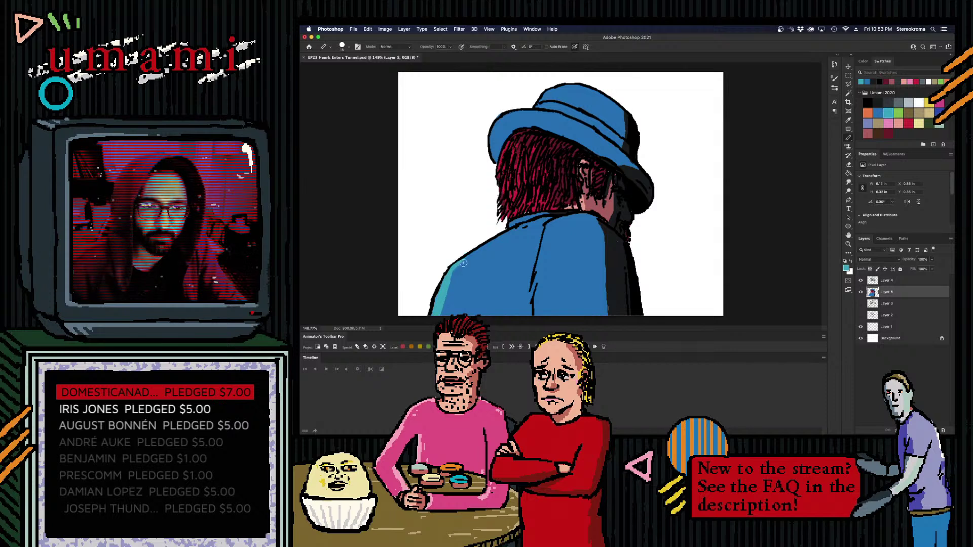
key(bracketleft)
drag(461, 264, 537, 217)
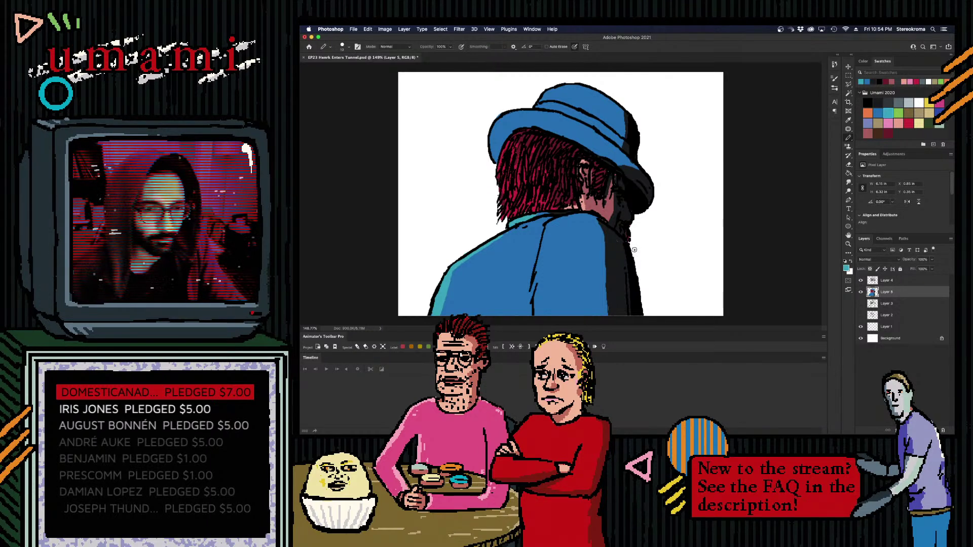
- Thin the teal highlight along the coat's back edge with blue and undo the last two strokes
click(877, 112)
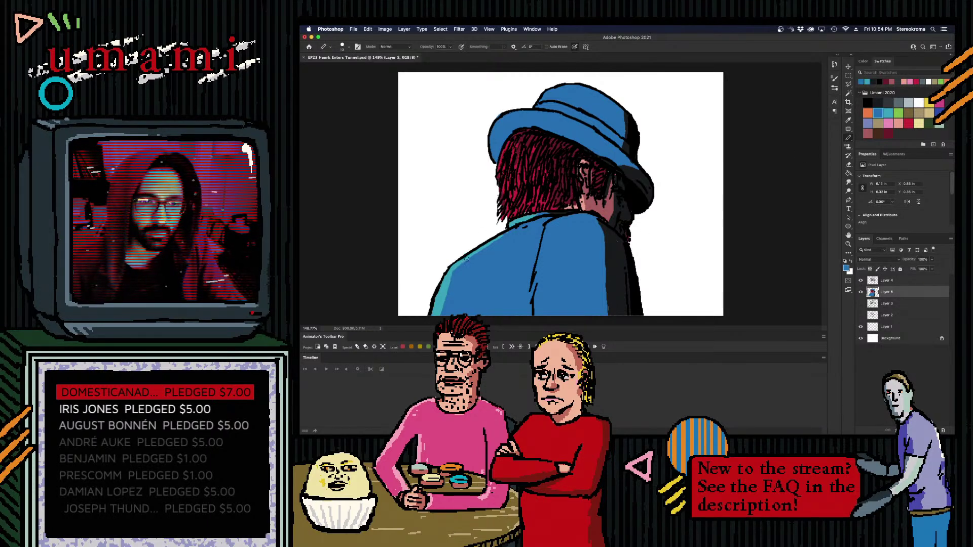
drag(453, 283, 442, 306)
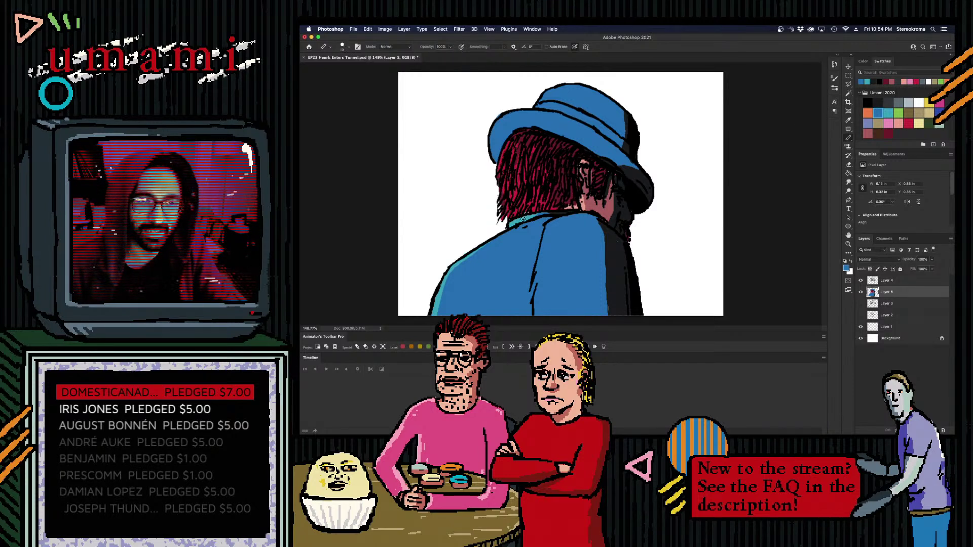
key(super+z)
key(super+z)
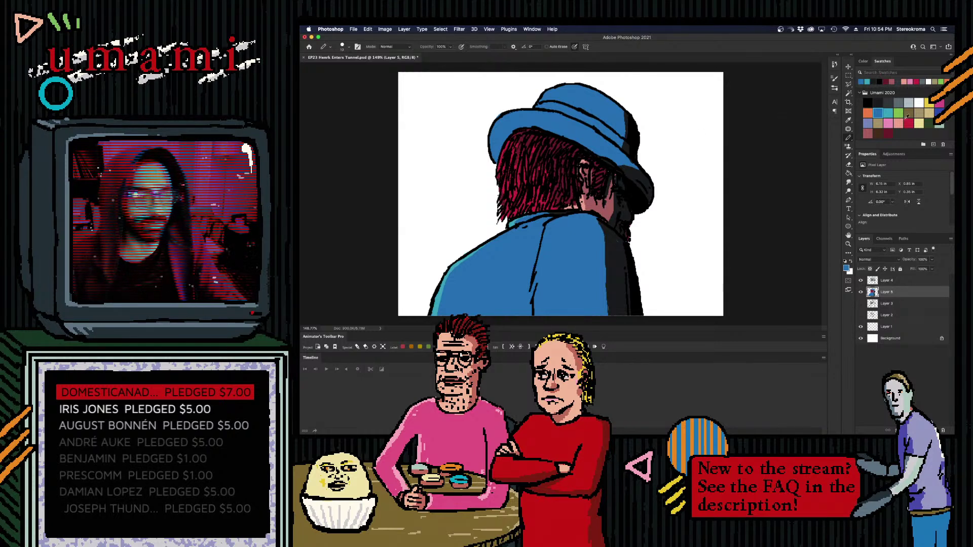
- Paint a teal highlight along the lit end of the hatband, on the colour layer instead of Layer 4
click(869, 103)
click(888, 280)
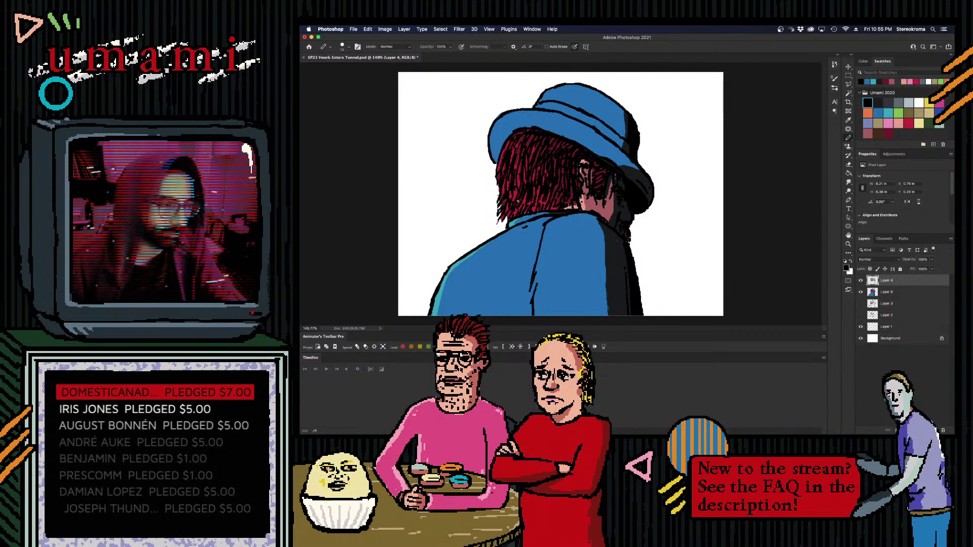
click(888, 112)
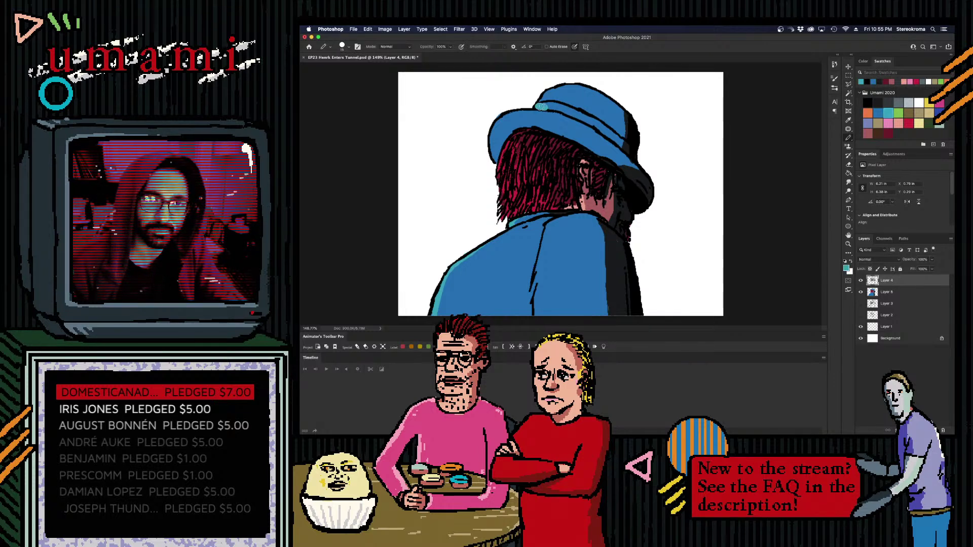
click(883, 293)
drag(527, 100, 573, 112)
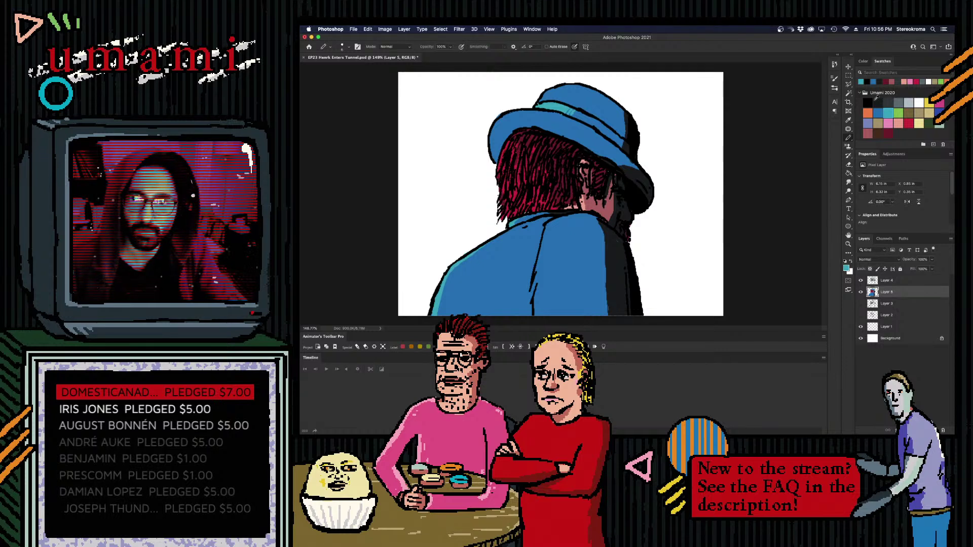
- Add a thin teal highlight to the upper edge of the hat's crown on the colour layer, undoing a stray stroke
click(867, 102)
click(880, 281)
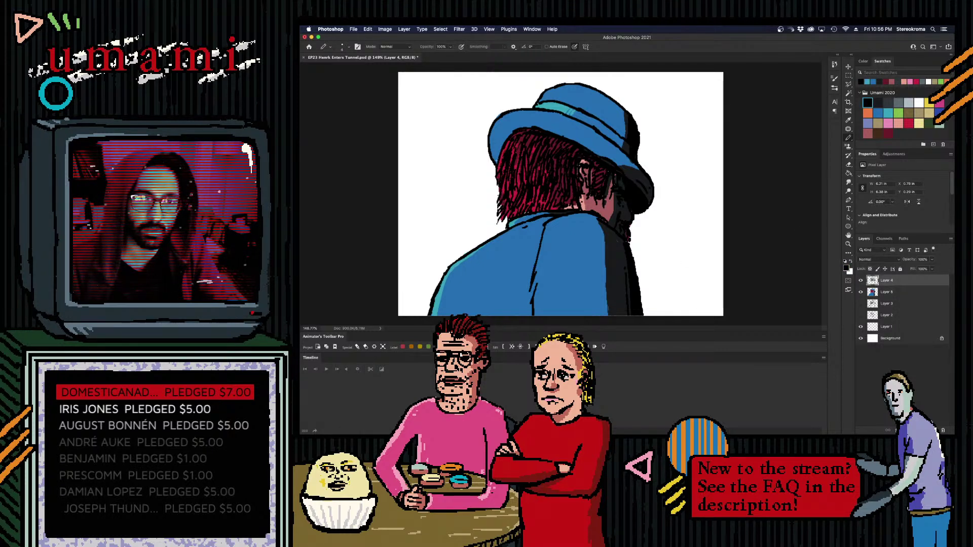
key(alt+bracketleft)
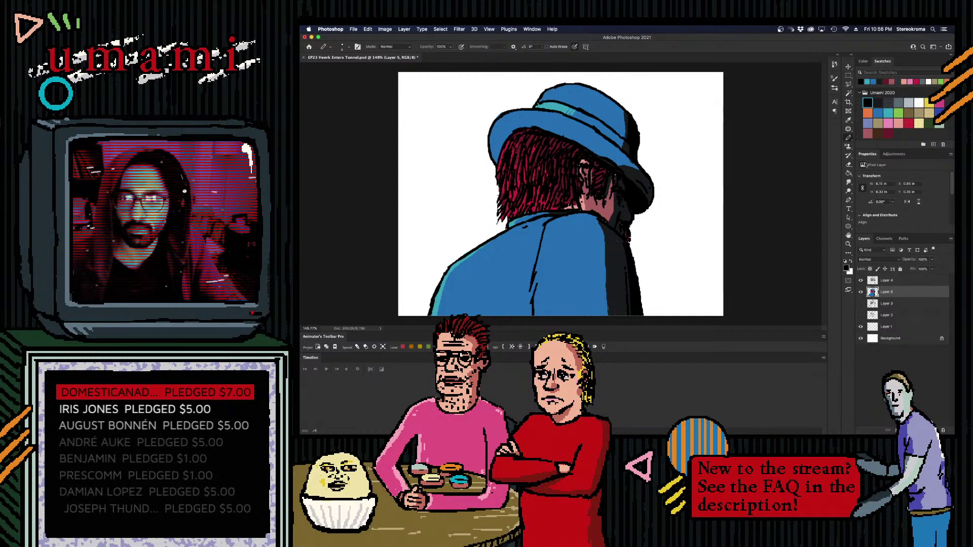
click(888, 112)
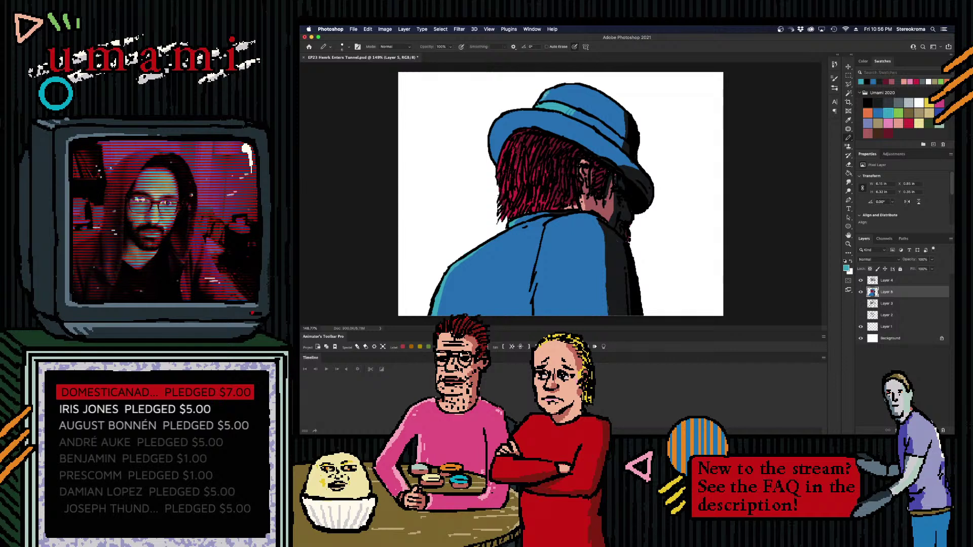
drag(577, 82, 567, 87)
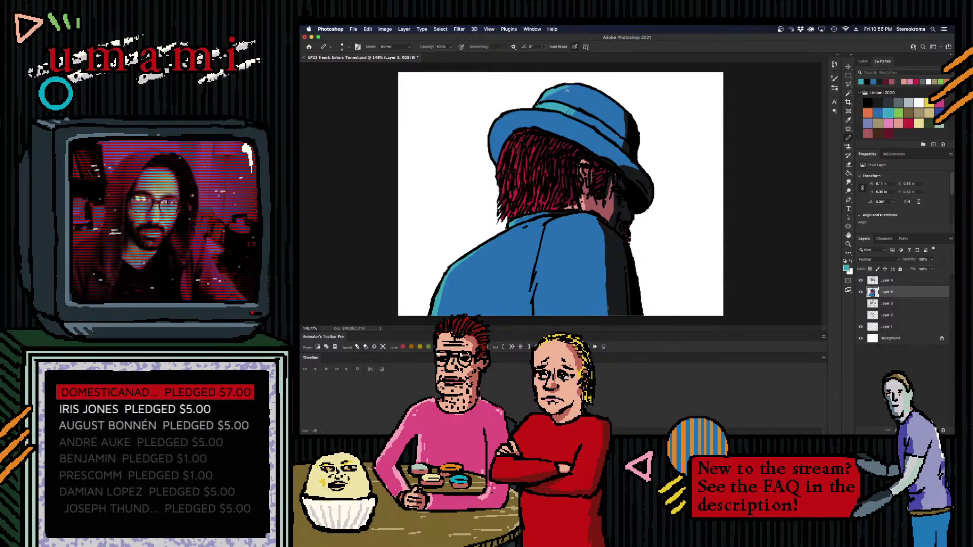
key(ctrl+z)
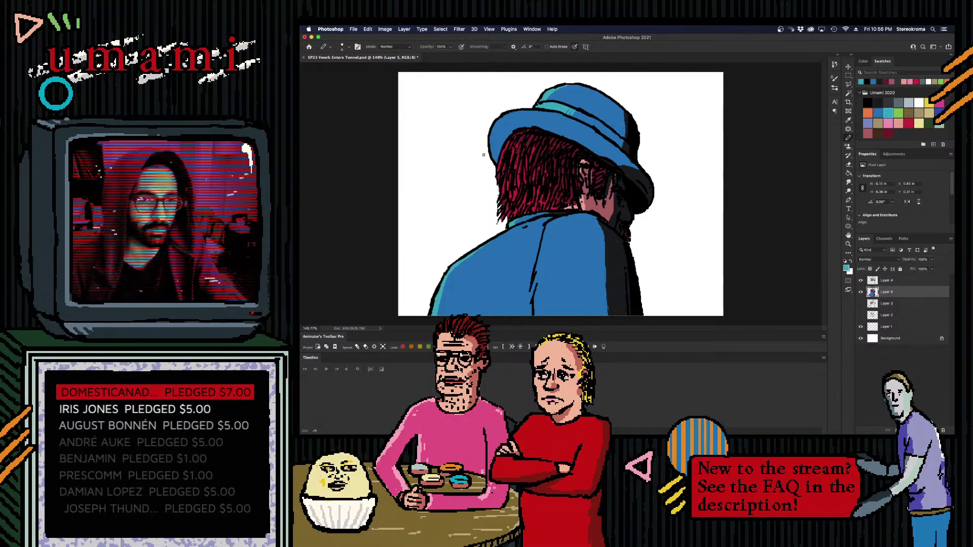
- Paint a teal highlight around the lit outer edge of the hat brim and touch up the coat's lower seam
click(878, 111)
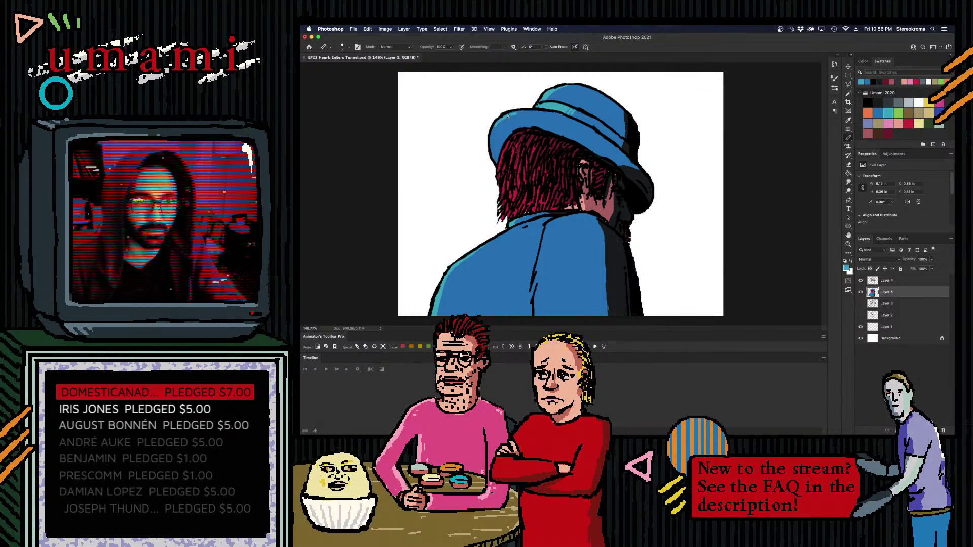
mouse_move(500, 122)
mouse_down()
mouse_move(494, 170)
mouse_move(490, 138)
mouse_move(497, 178)
mouse_move(489, 144)
mouse_move(493, 169)
mouse_up()
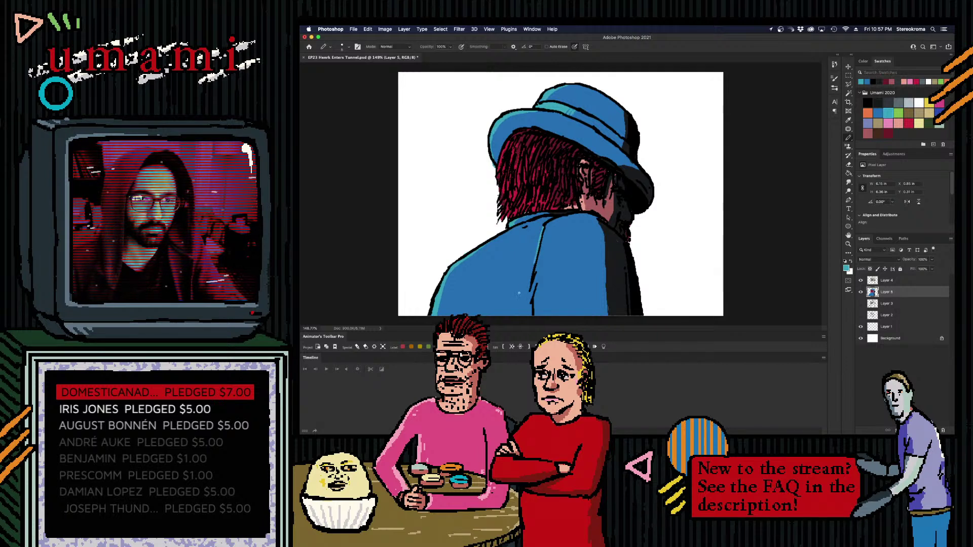
drag(532, 301, 534, 320)
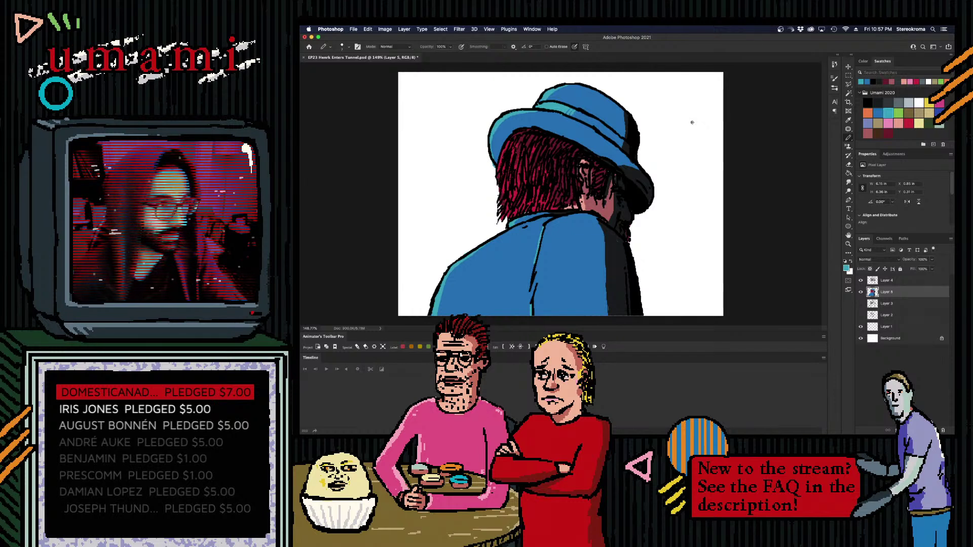
- Save the document with Maximize Compatibility enabled
click(849, 75)
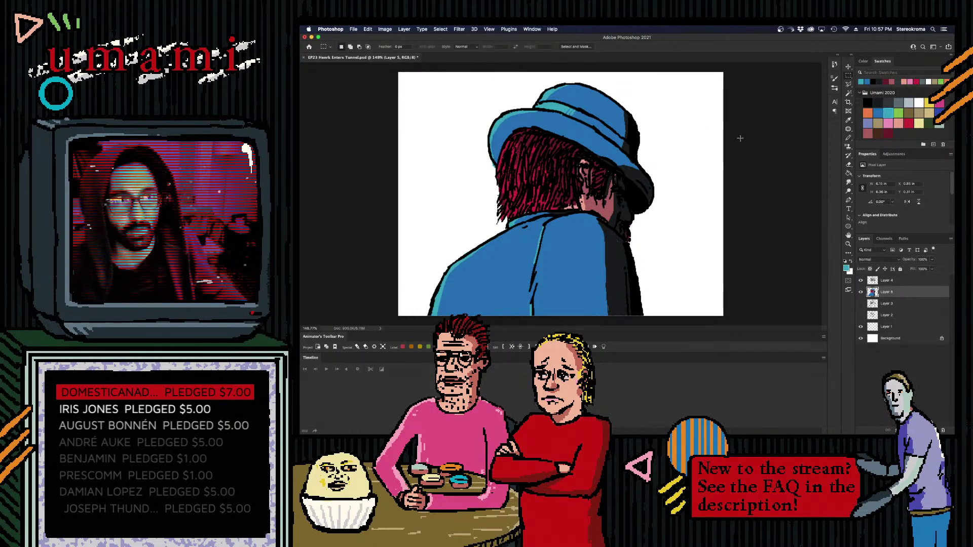
key(super+s)
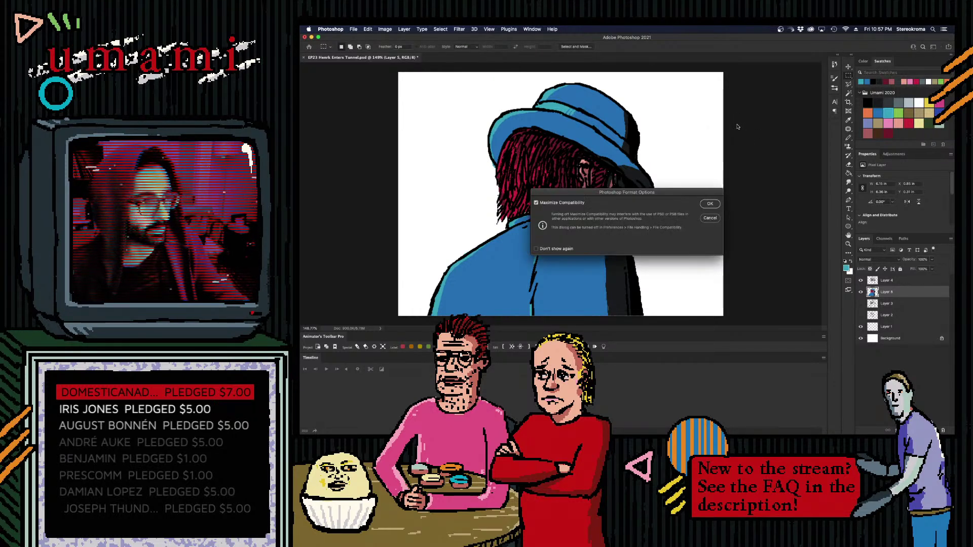
click(710, 204)
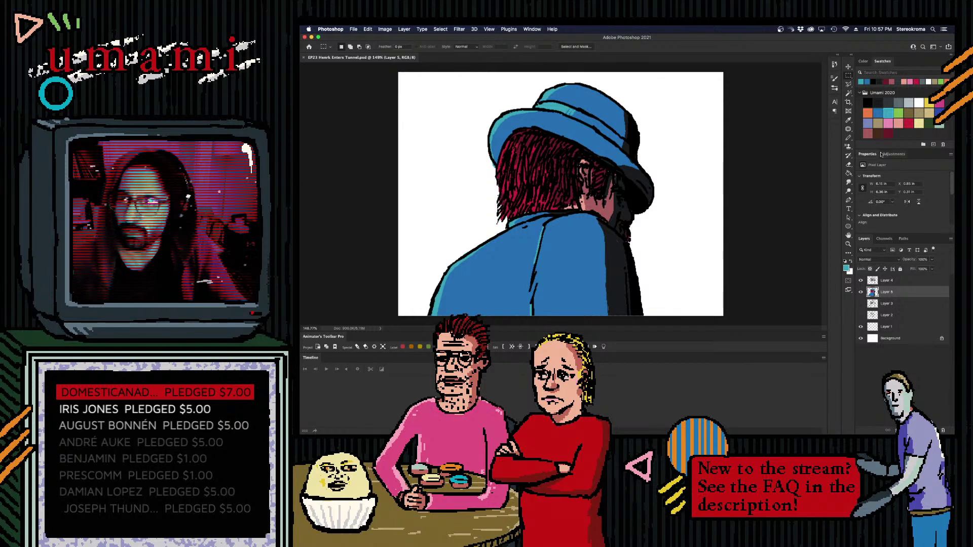
- With the Pencil, shade the lower beard above the coat's shoulder in near-black, and undo the last edit after choosing dusky rose
click(877, 103)
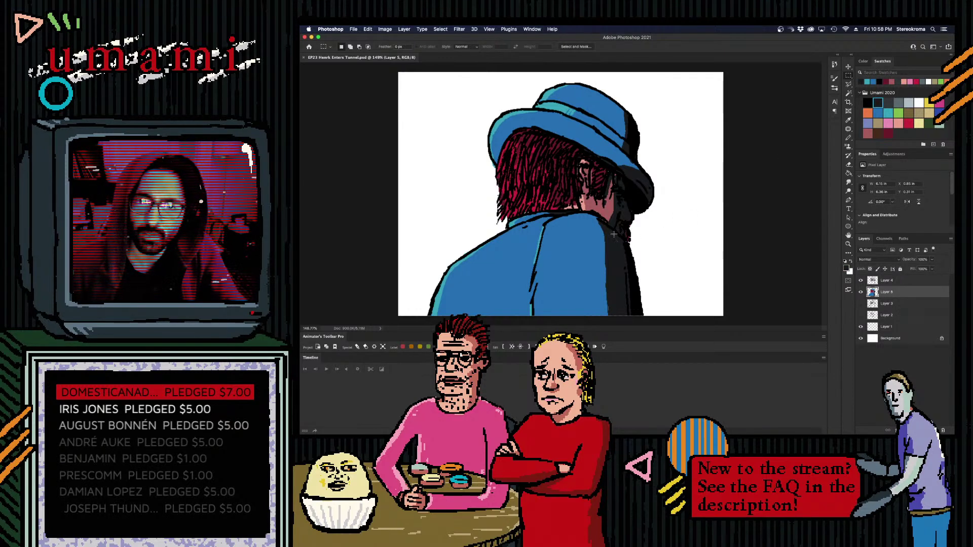
click(848, 137)
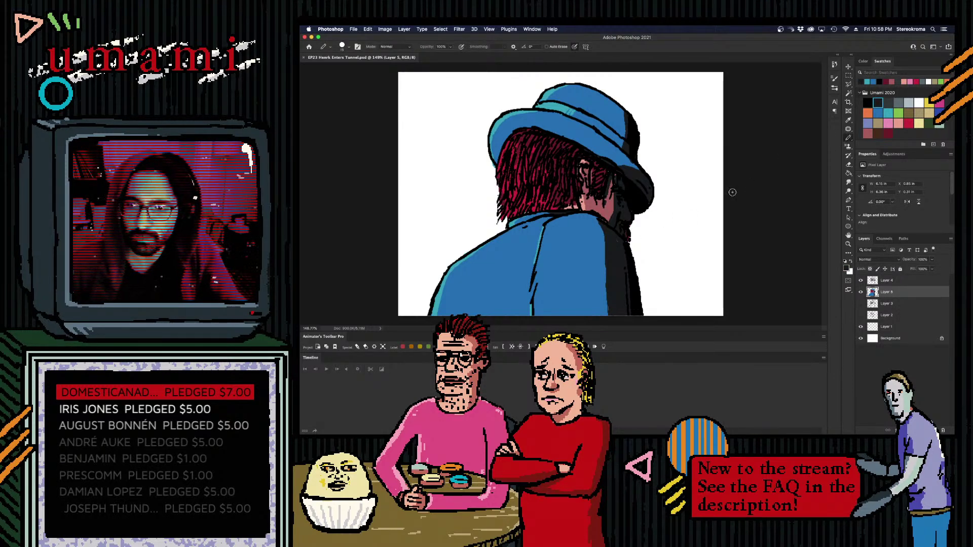
drag(617, 239, 623, 209)
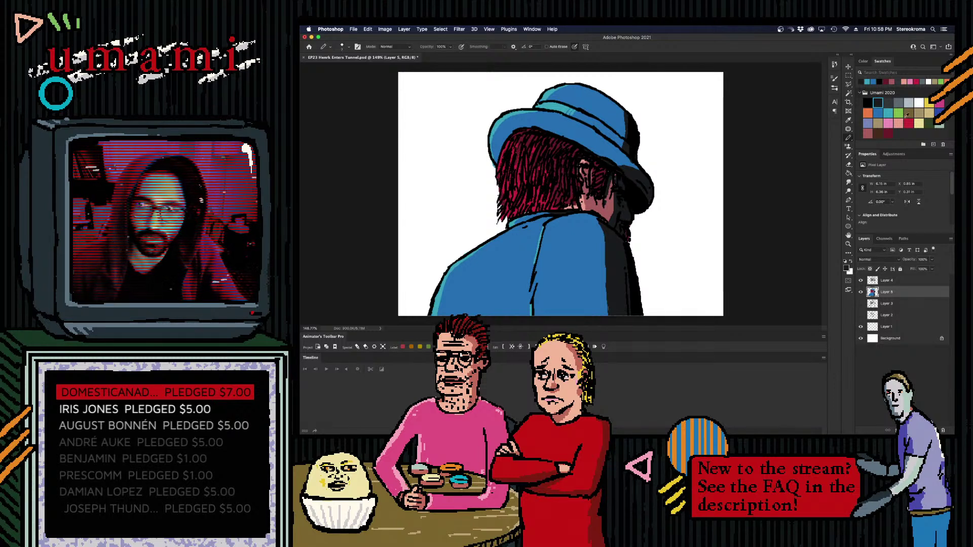
click(868, 132)
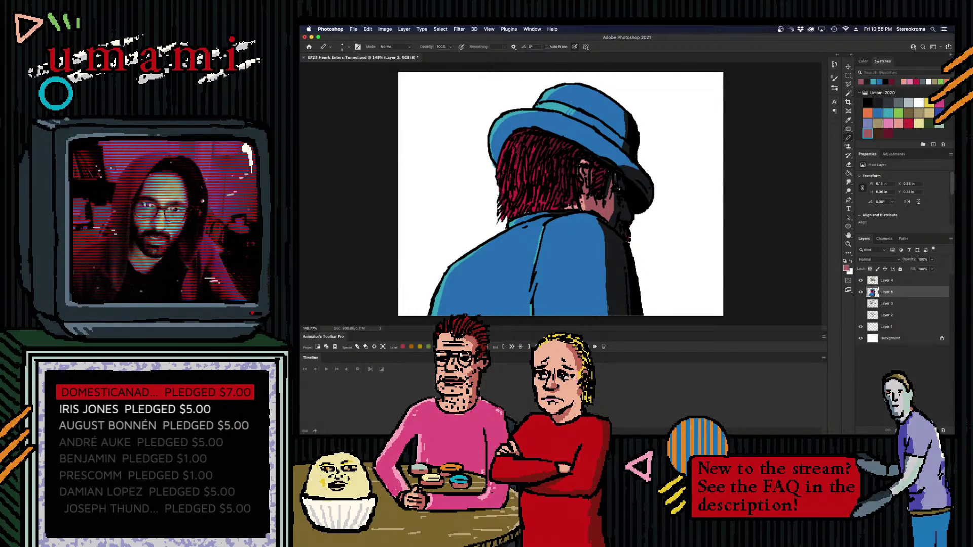
key(super+z)
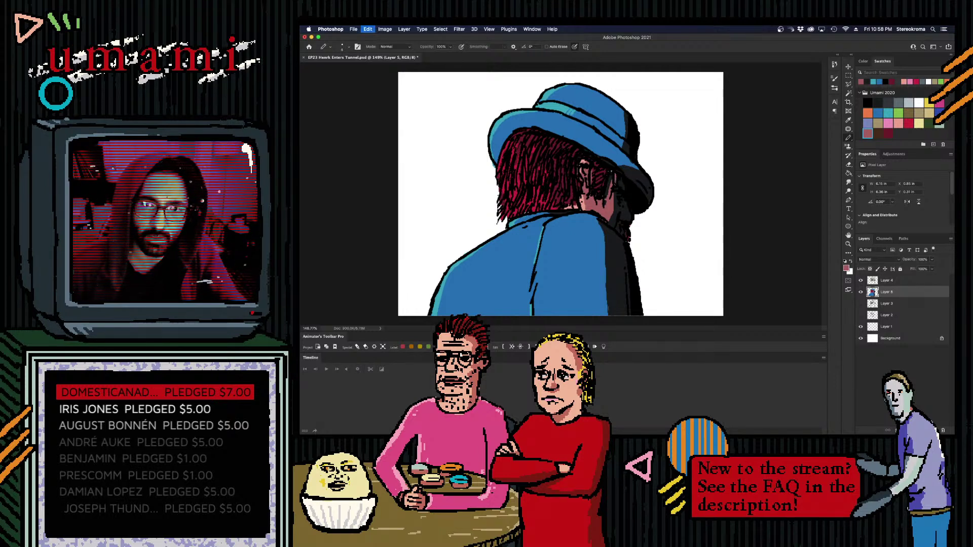
- Choose crimson for touching up the hair, and switch to black for inking on Layer 4
click(909, 124)
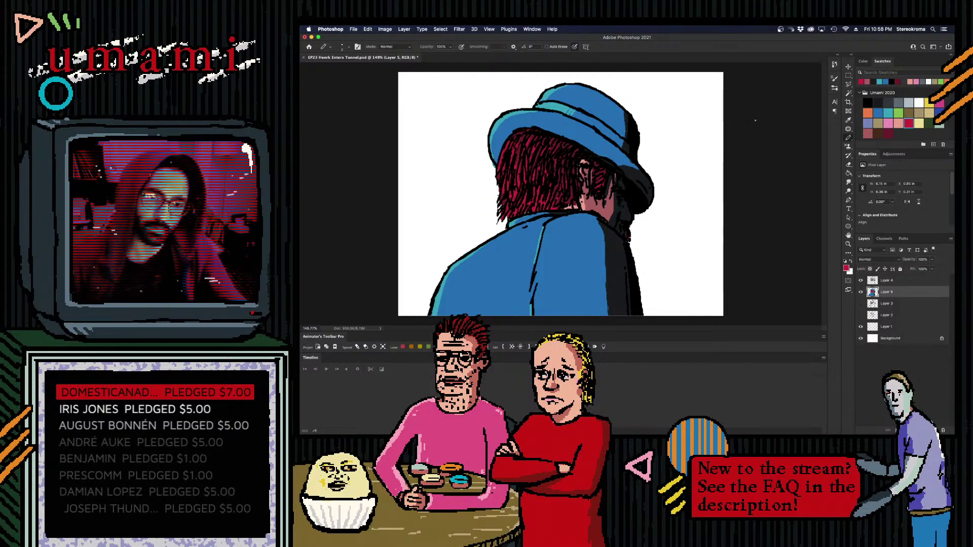
key(alt+bracketright)
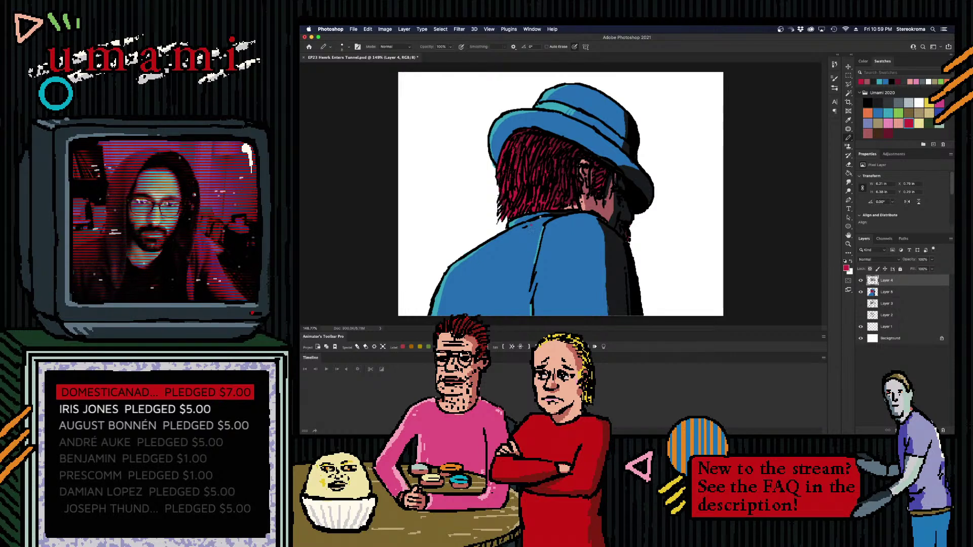
click(867, 104)
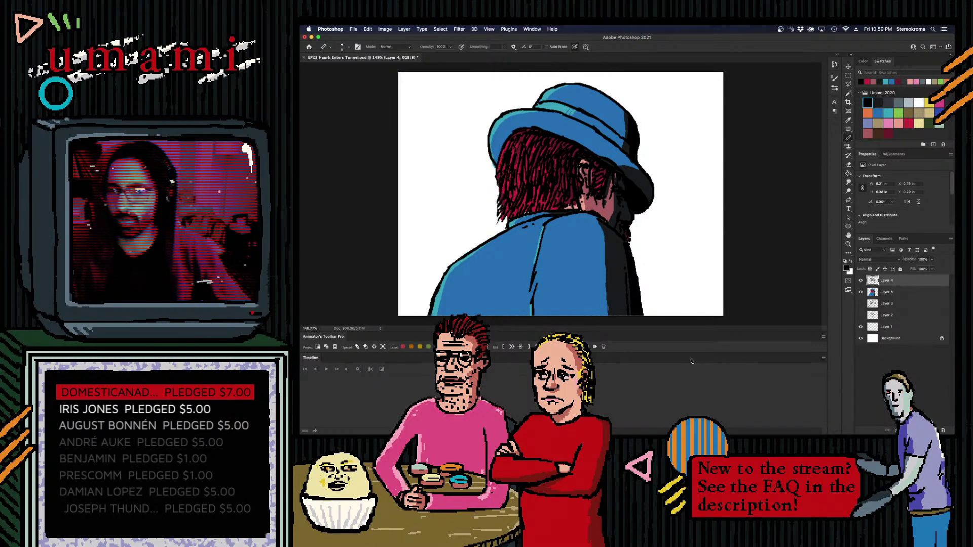
- Deepen the shadow on the underside of the hat brim with black on the colour layer
click(885, 291)
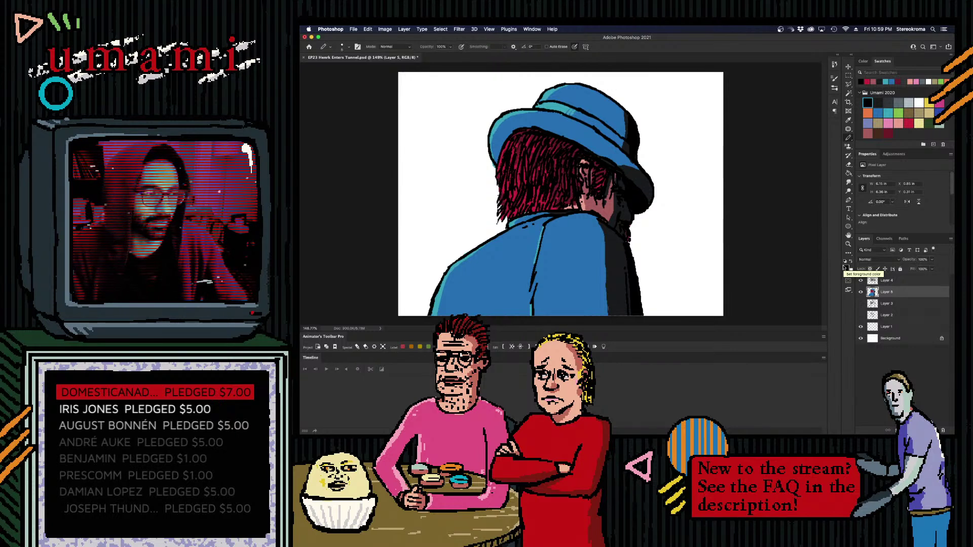
click(878, 102)
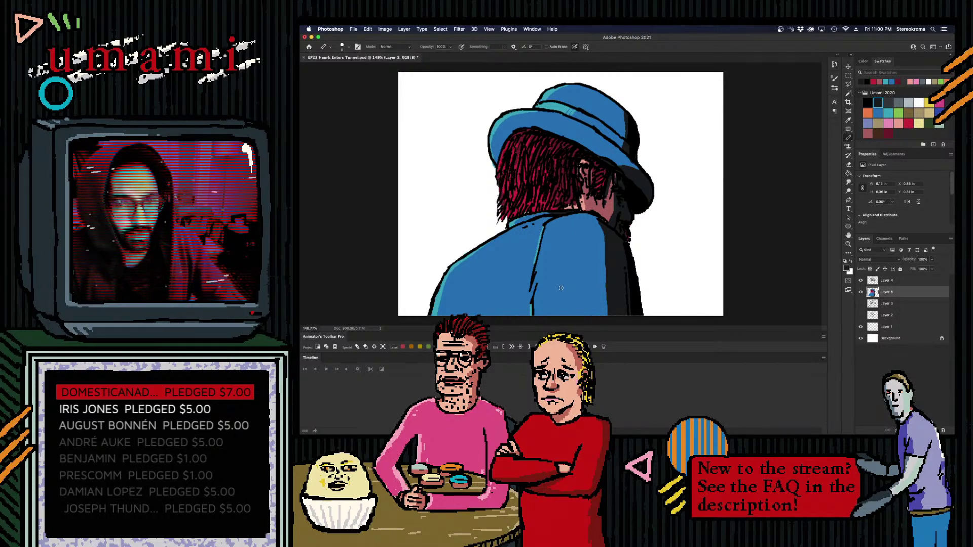
click(867, 102)
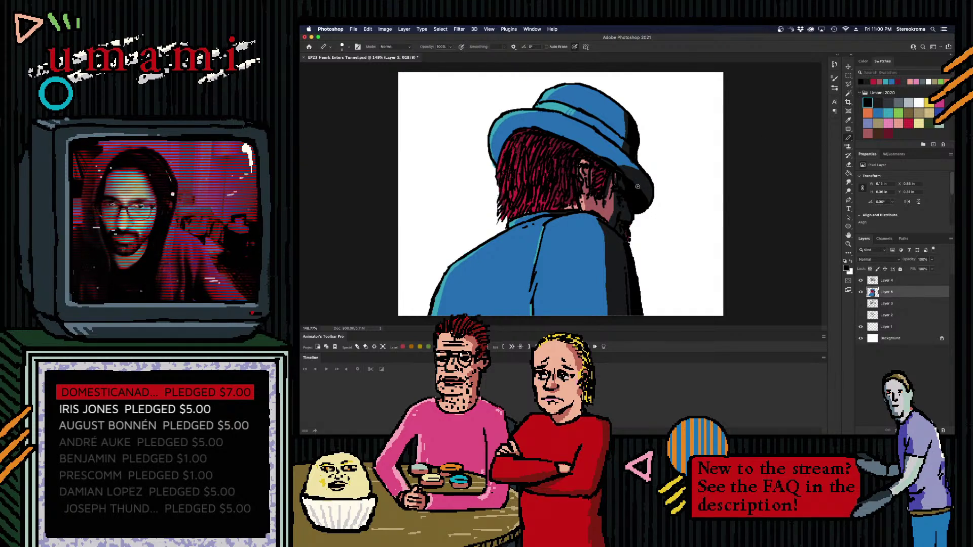
drag(624, 166, 640, 170)
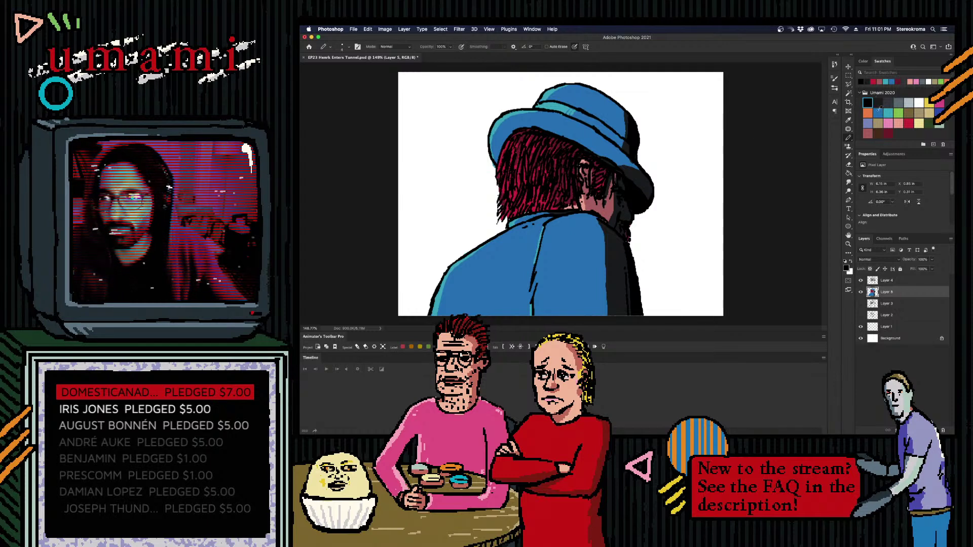
- On a new layer beneath the character's colour layer, fill the whole backdrop with crimson using a very large Pencil
click(910, 123)
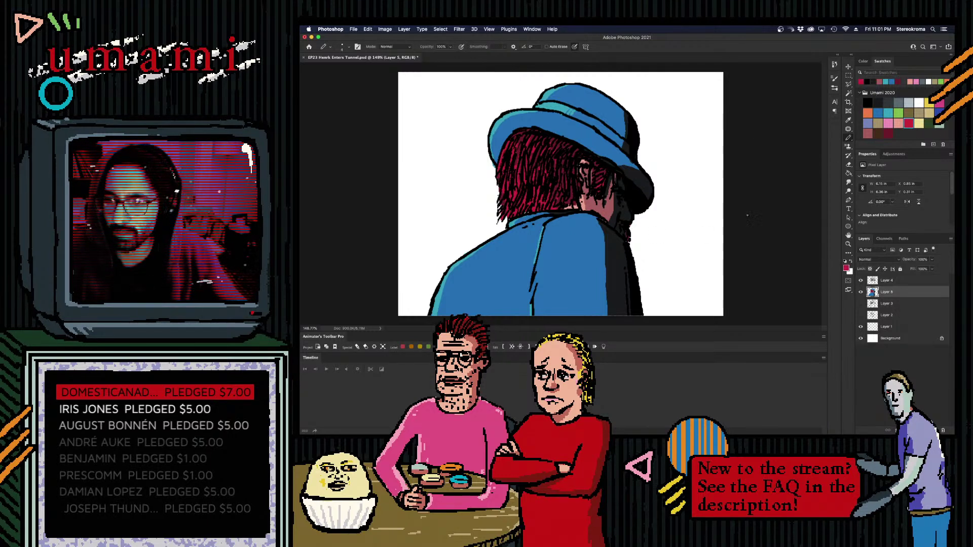
click(884, 303)
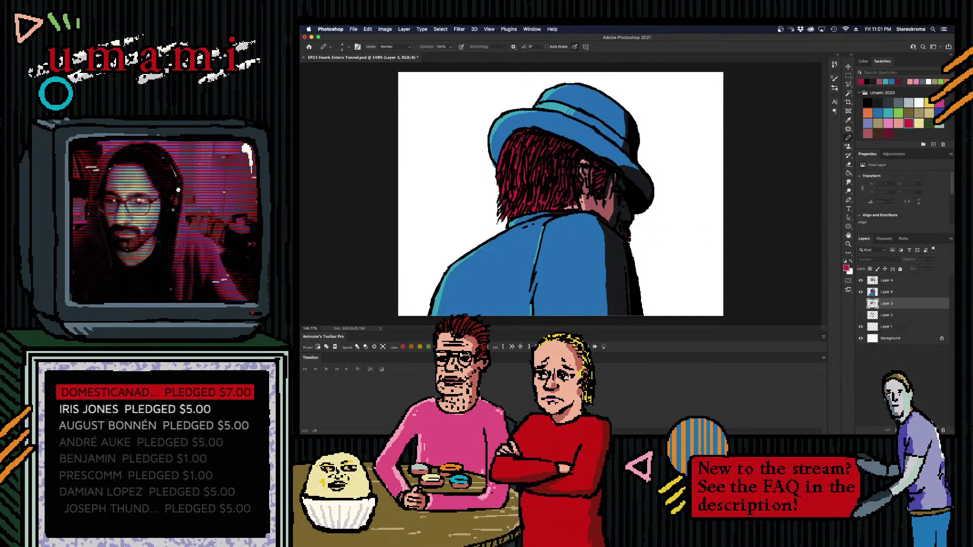
key(ctrl+shift+alt+n)
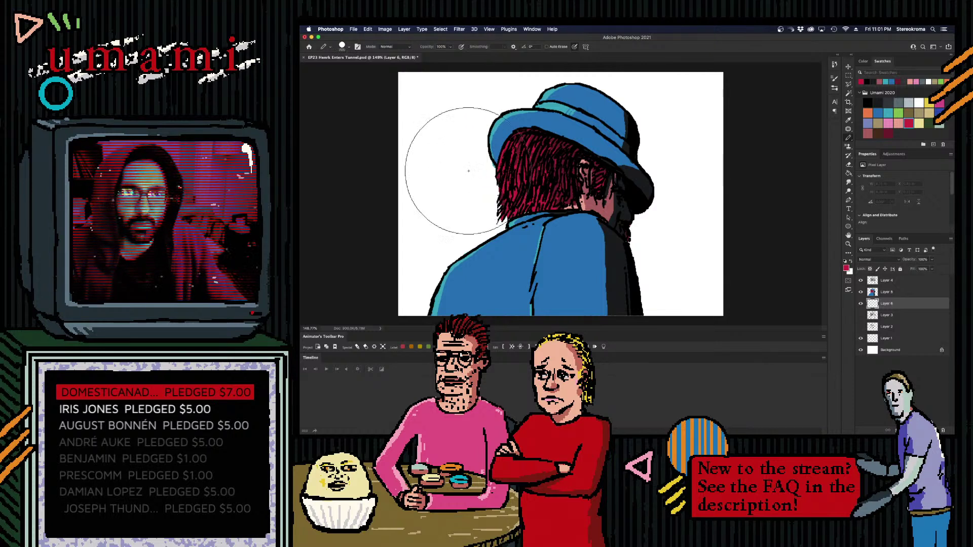
key(])
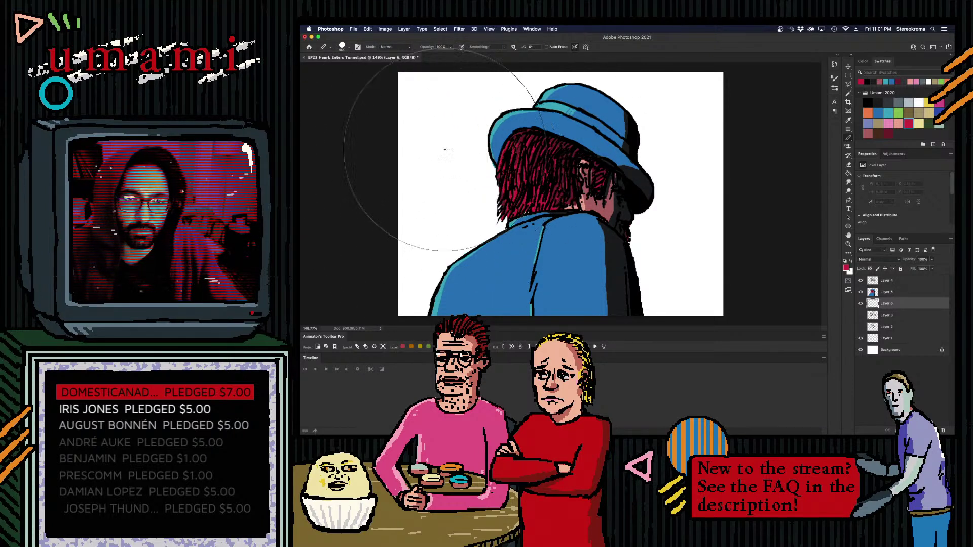
mouse_move(445, 150)
mouse_down()
mouse_move(498, 97)
mouse_move(556, 109)
mouse_move(421, 334)
mouse_move(619, 179)
mouse_move(646, 246)
mouse_move(695, 225)
mouse_move(710, 323)
mouse_up()
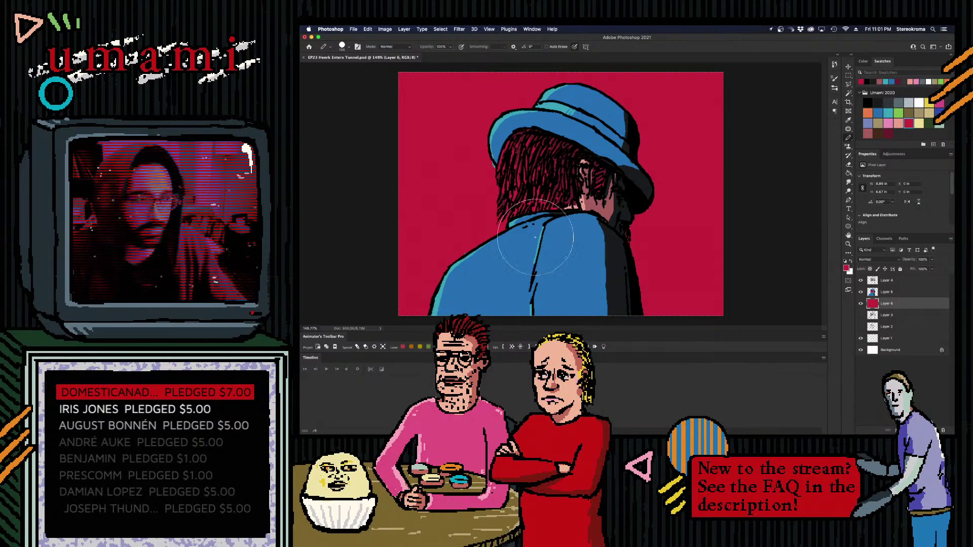
key(bracketright)
key(bracketright)
key(bracketleft)
key(bracketleft)
key(bracketleft)
key(bracketright)
key(bracketright)
key(bracketright)
key(bracketright)
key(bracketright)
key(bracketright)
key(bracketright)
key(bracketright)
key(bracketright)
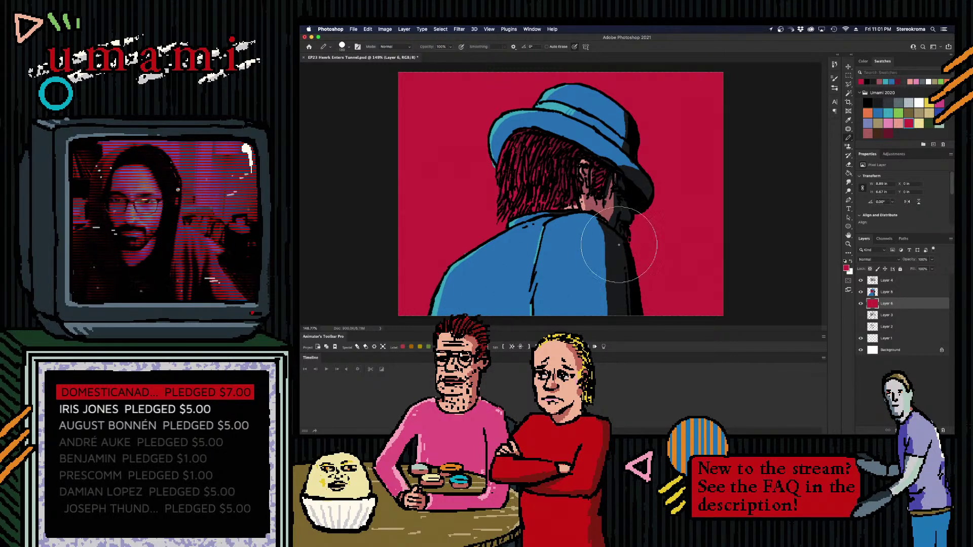
key(bracketleft)
key(bracketleft)
key(bracketleft)
key(bracketleft)
key(bracketleft)
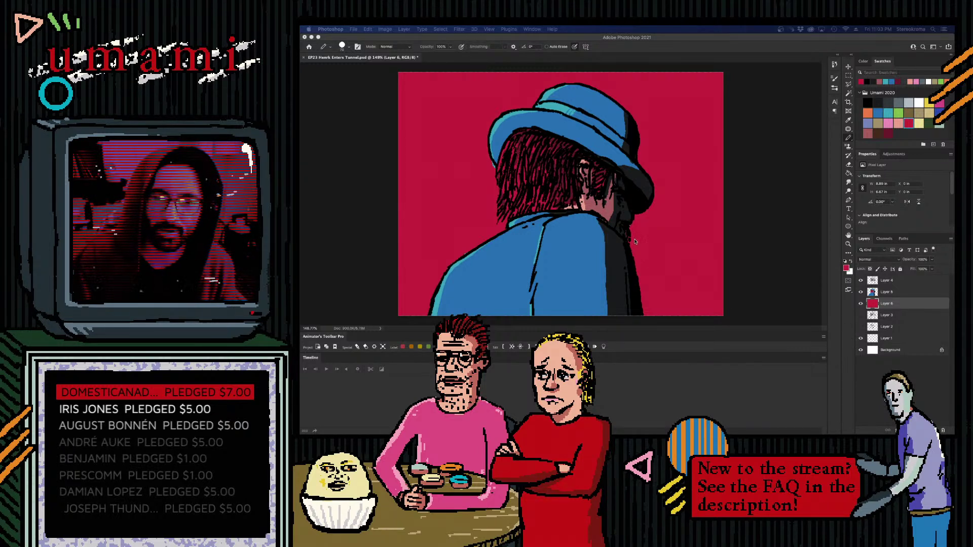
- Save the document
click(354, 29)
key(Escape)
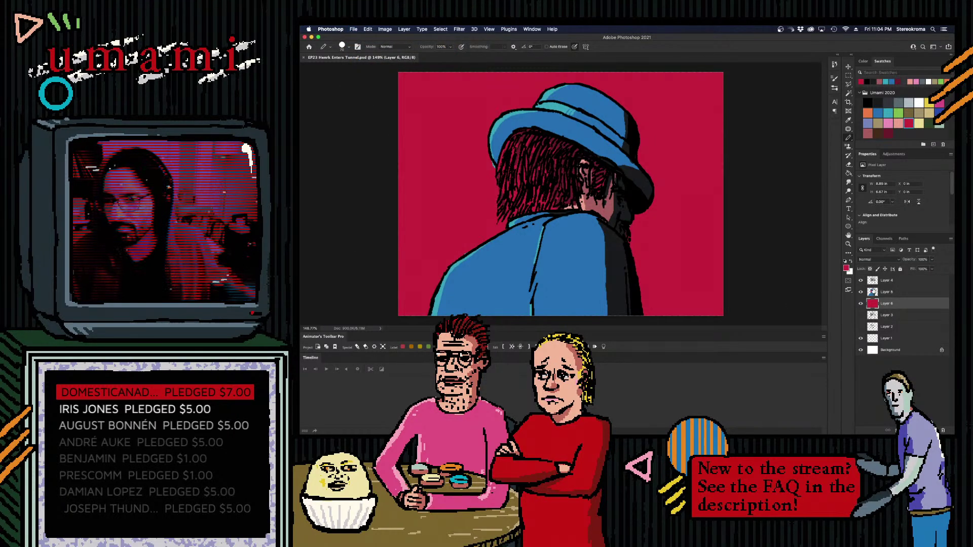
- Hide the crimson backdrop and white Background layers, select the entire canvas, and copy the visible character merged
click(876, 282)
click(860, 304)
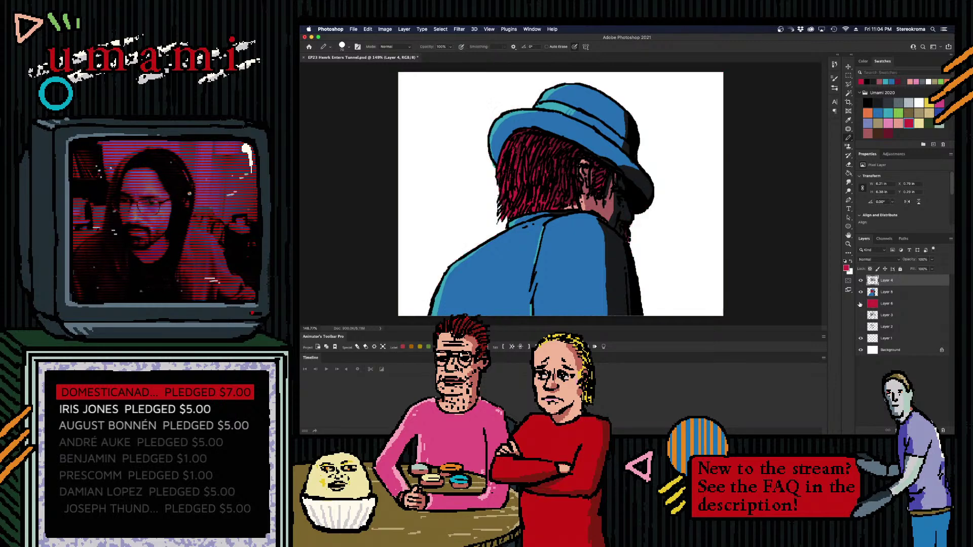
key(super+a)
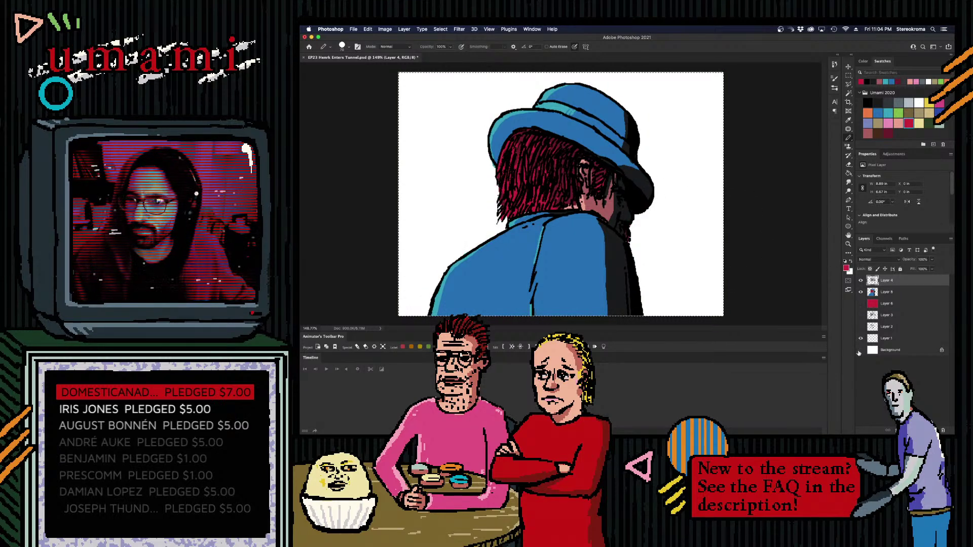
click(860, 350)
click(368, 29)
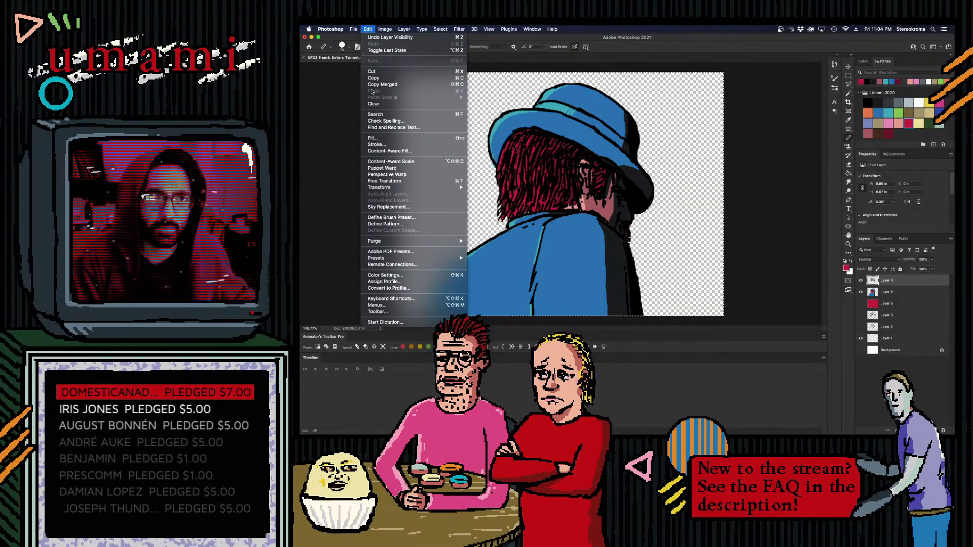
key(Escape)
- Create a new 800 × 600 pixel document with white background, and undo a trial paste of the copied character
click(353, 28)
click(356, 39)
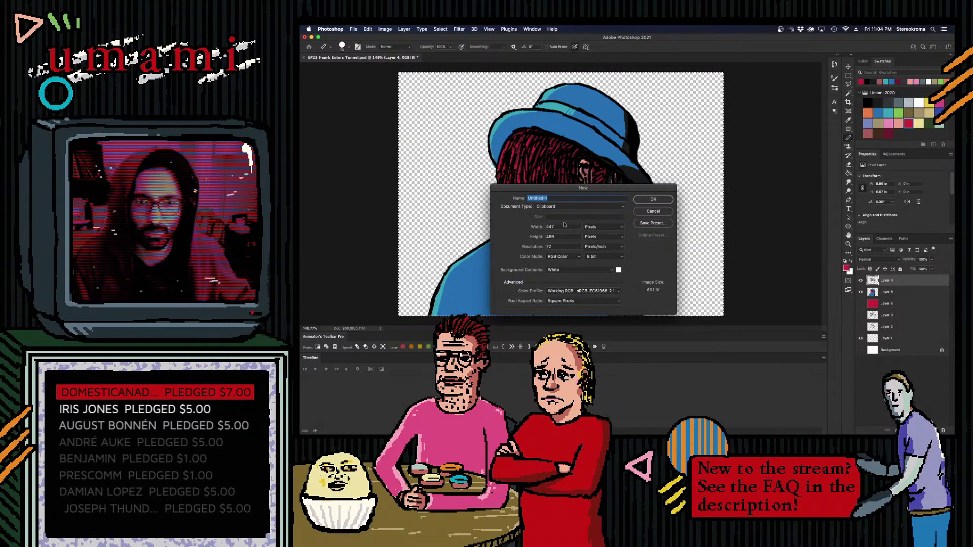
drag(535, 228, 558, 223)
text(800)
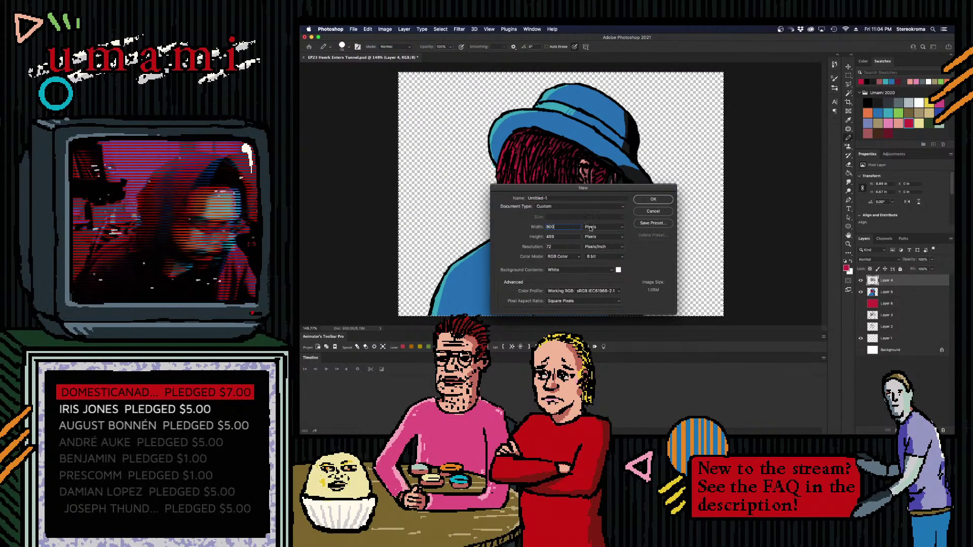
key(Tab)
text(600)
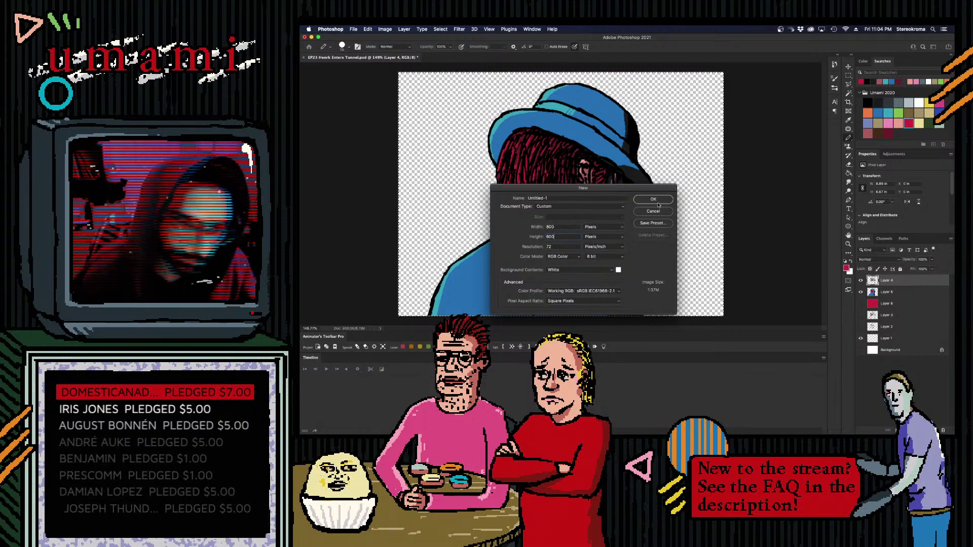
click(636, 198)
key(ctrl+v)
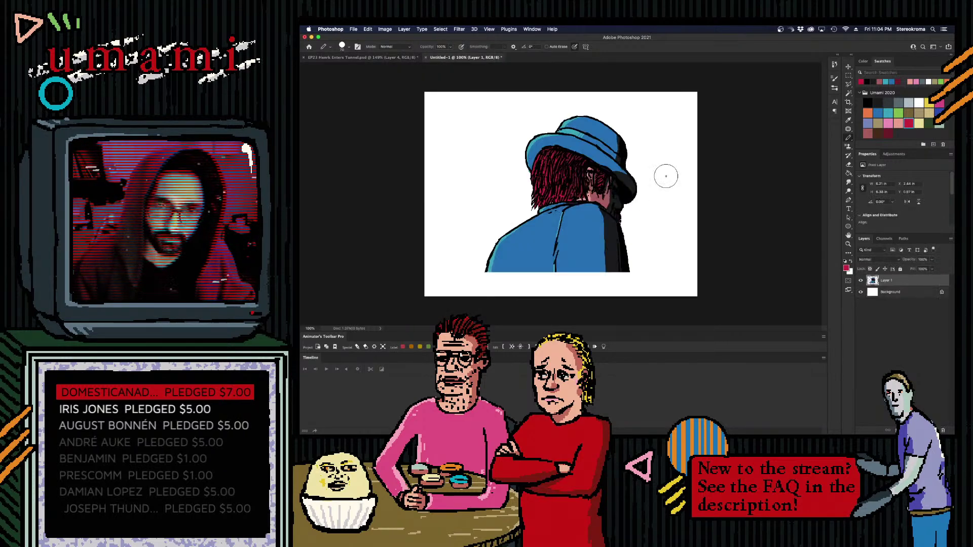
key(ctrl+z)
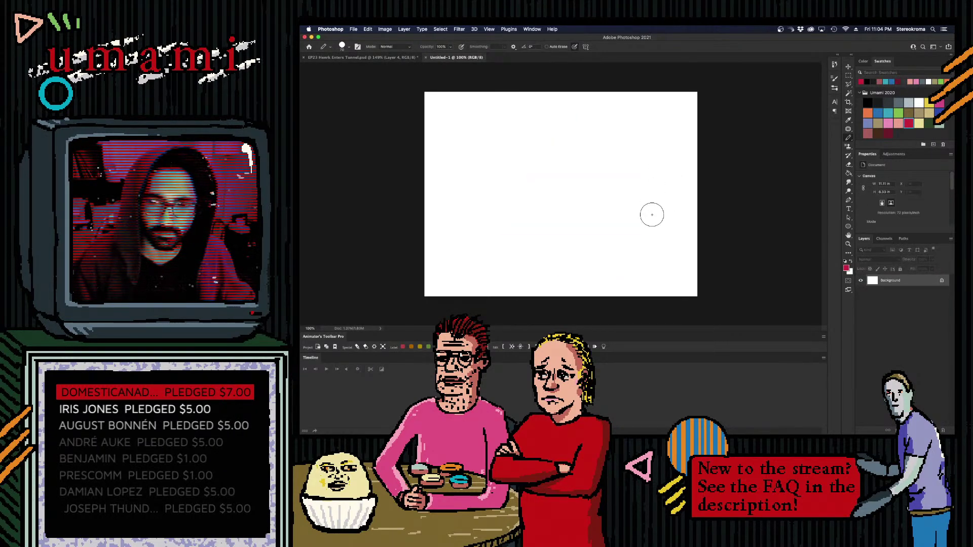
- Return to the character document, select its Background layer, and choose light green as the foreground colour
click(359, 56)
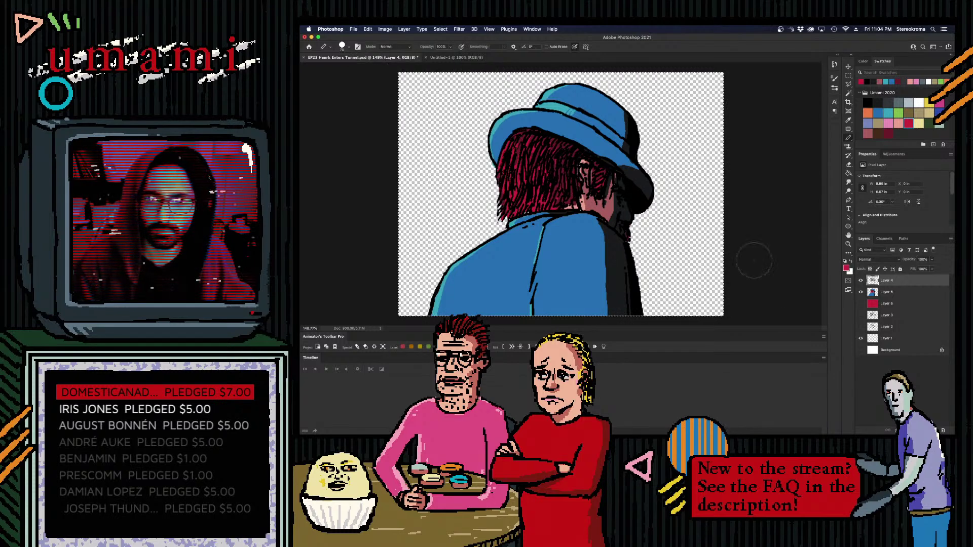
click(874, 351)
click(898, 116)
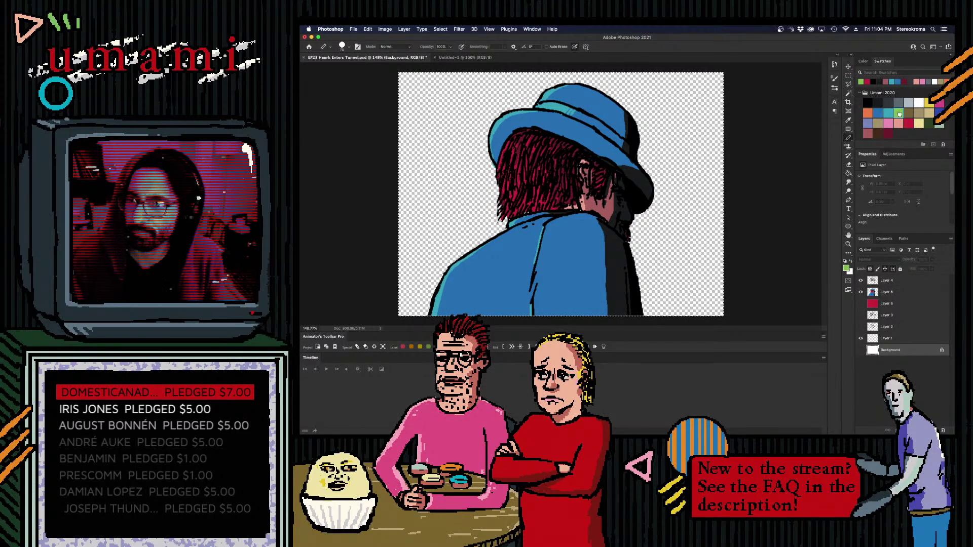
- Show the crimson background layer, copy the merged artwork, and paste it into the Untitled-1 document
click(884, 303)
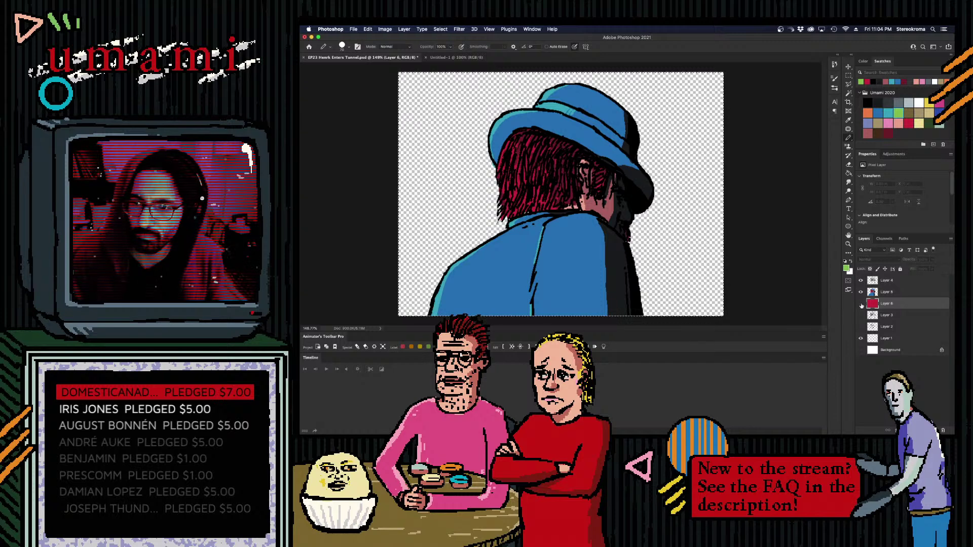
click(860, 303)
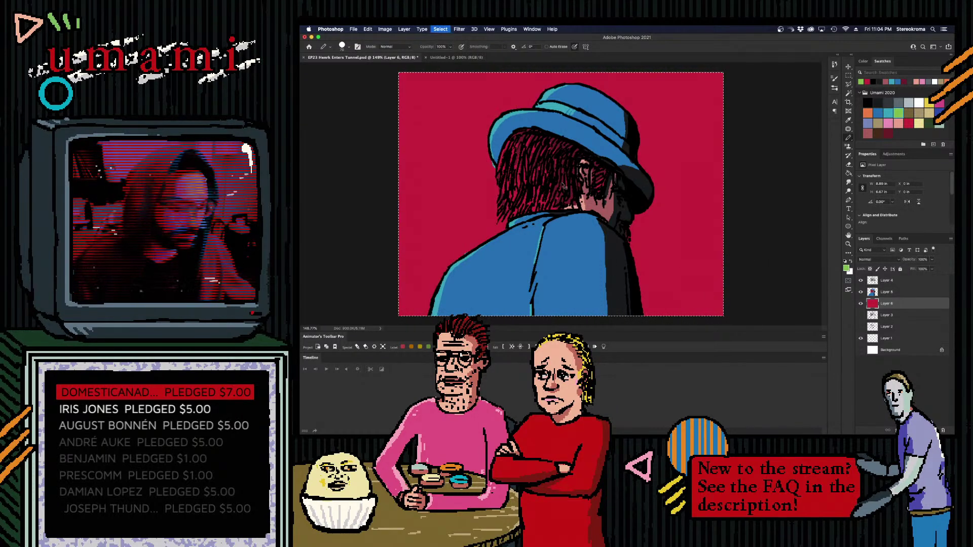
click(385, 29)
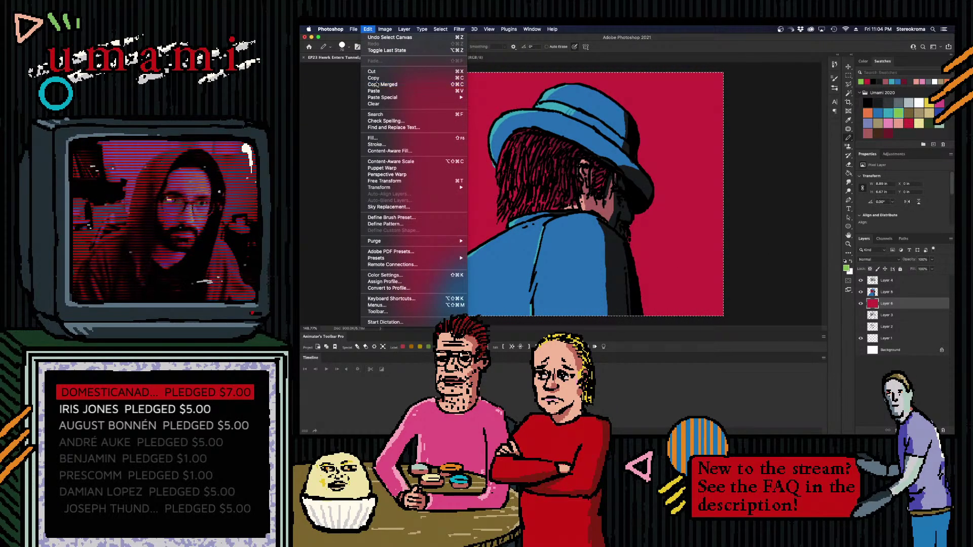
key(Escape)
click(458, 57)
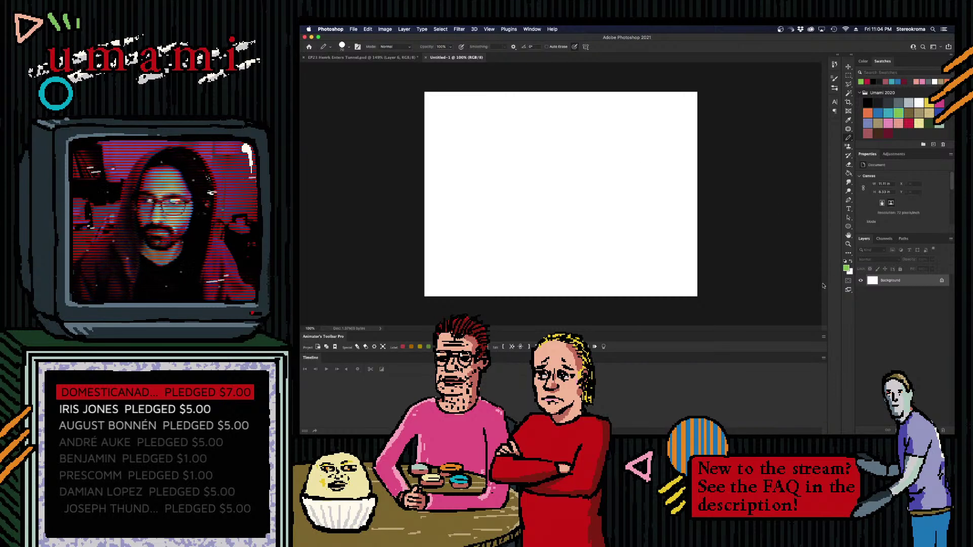
key(ctrl+v)
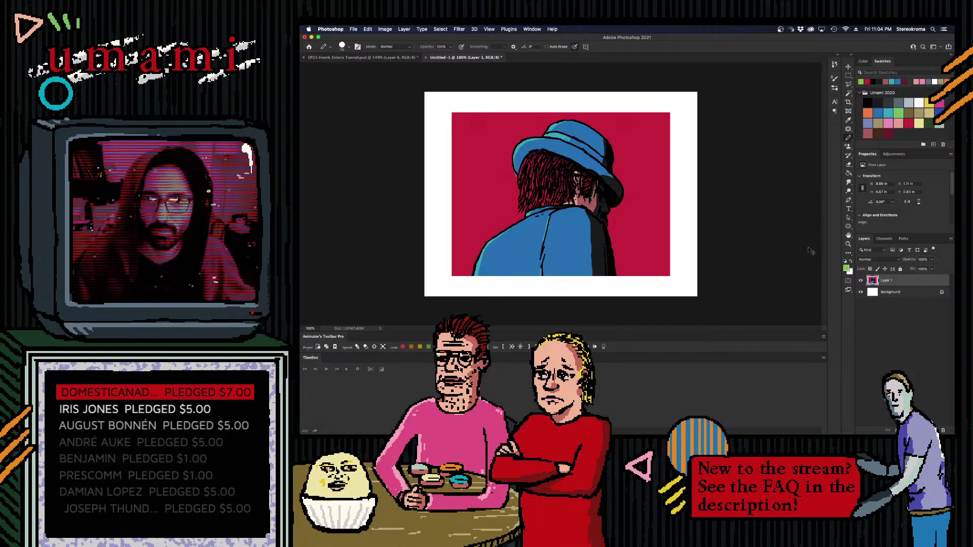
- Scale the pasted artwork with Free Transform until it fills the full width and height of the canvas
key(ctrl+t)
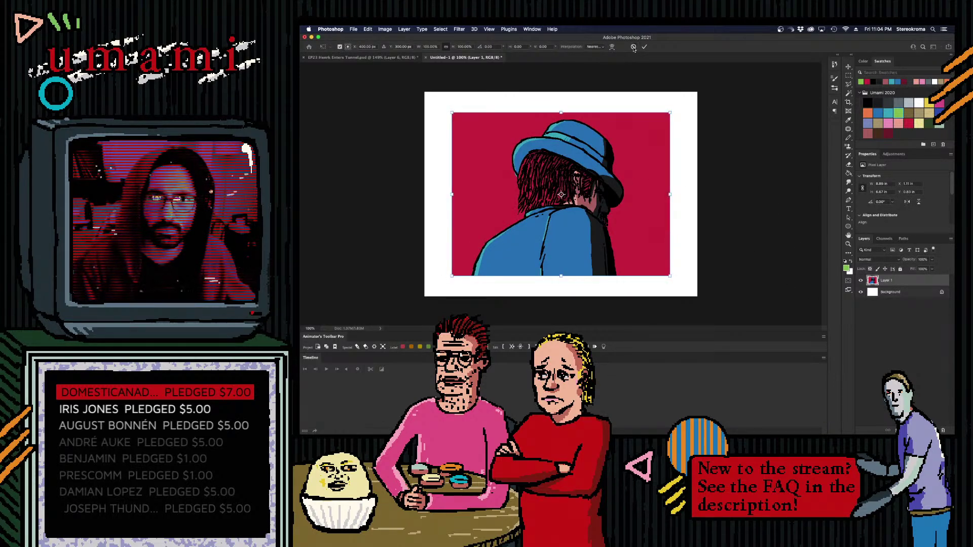
drag(669, 194, 697, 194)
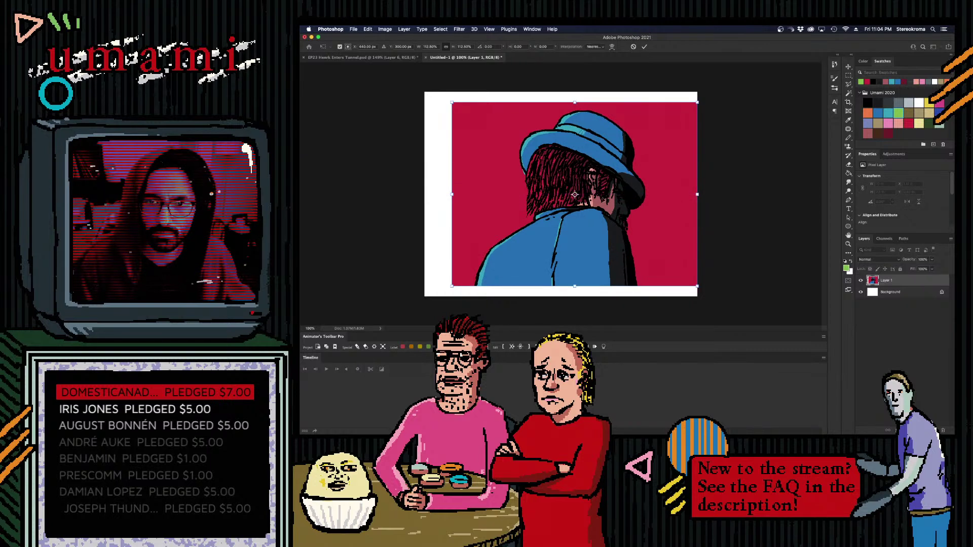
drag(449, 193, 424, 194)
click(644, 47)
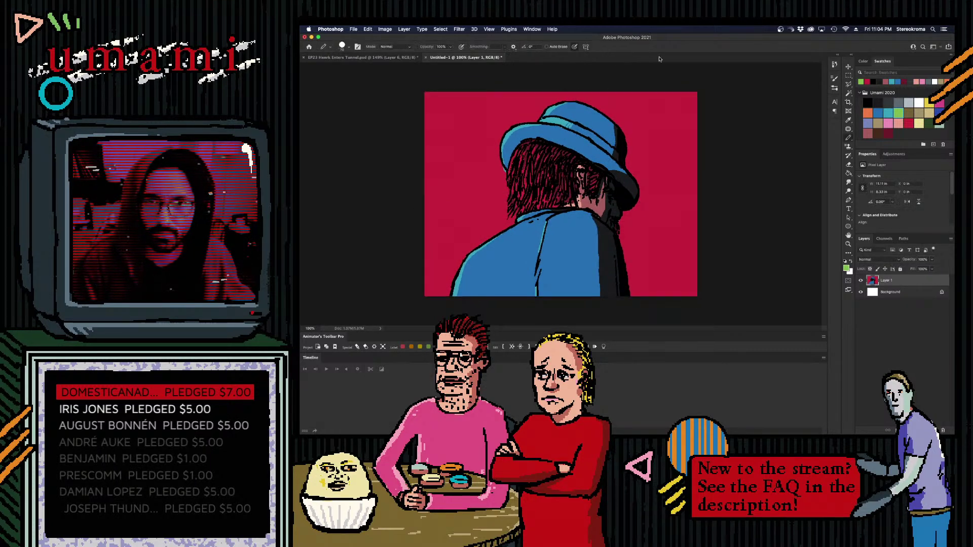
- Select the crimson areas of the pasted artwork with the Magic Wand and delete them from the layer
click(848, 93)
click(658, 167)
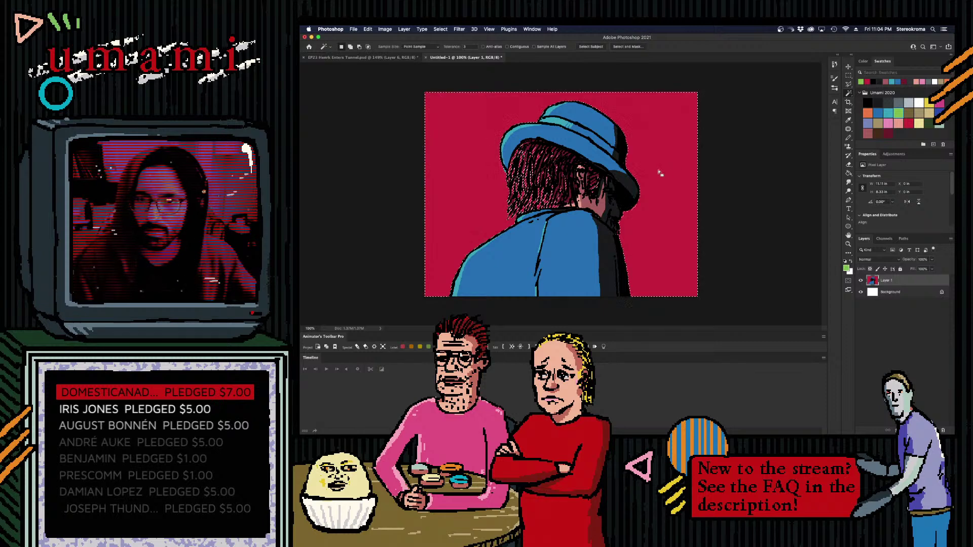
key(Delete)
click(848, 76)
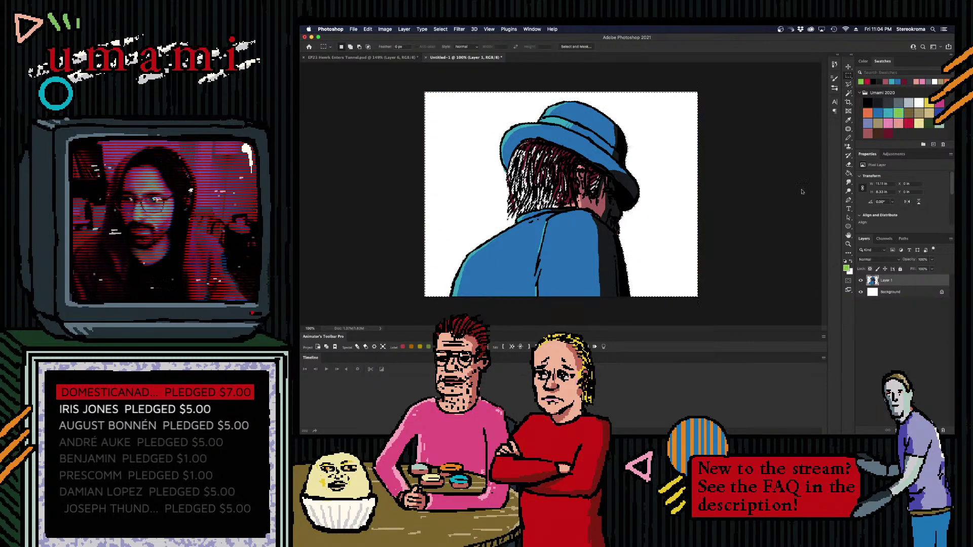
key(Delete)
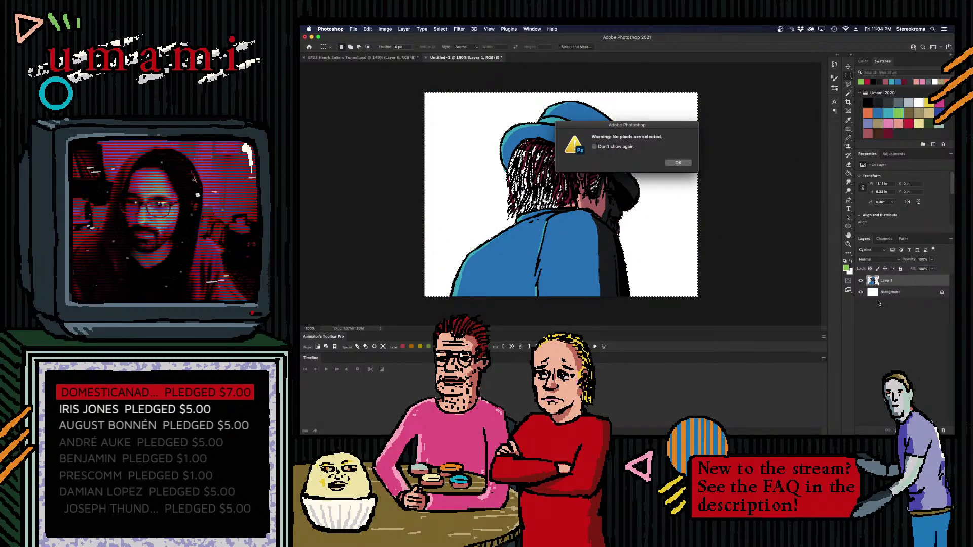
click(677, 162)
- Add a new layer beneath the figure and paint crimson behind the hair to fill its empty gaps
click(861, 281)
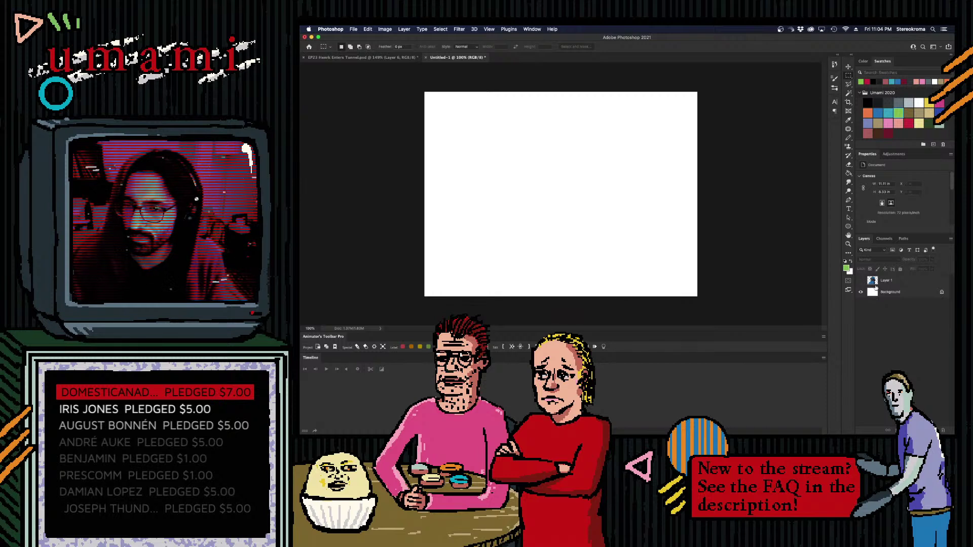
click(892, 280)
click(861, 280)
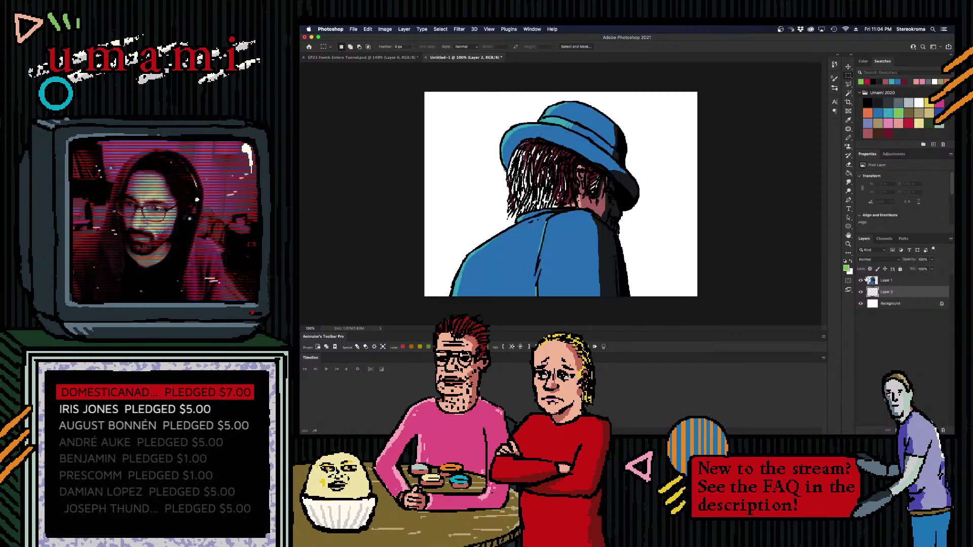
key(ctrl+alt+shift+n)
click(909, 123)
key(b)
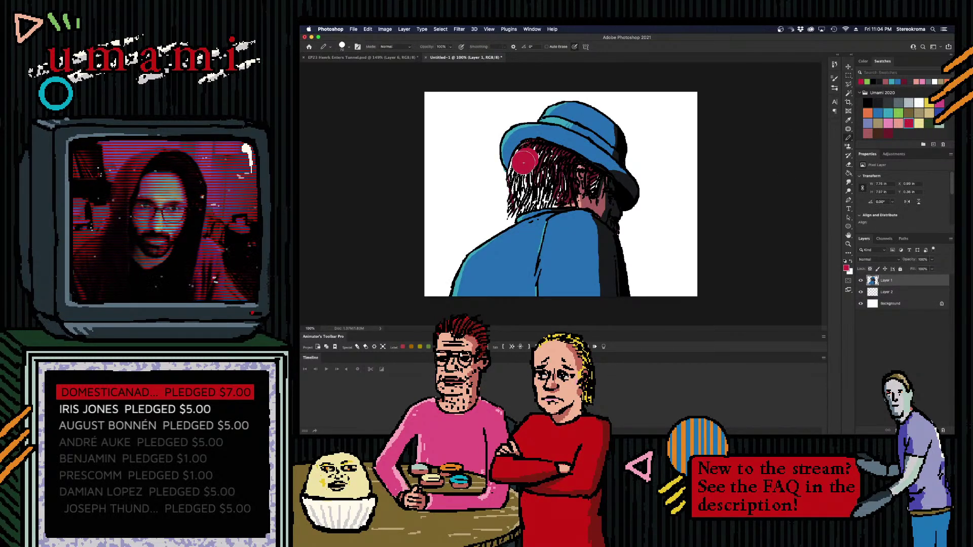
key(alt+bracketleft)
mouse_move(525, 162)
mouse_down()
mouse_move(521, 200)
mouse_move(555, 198)
mouse_move(552, 176)
mouse_move(560, 183)
mouse_move(535, 183)
mouse_move(542, 159)
mouse_move(526, 154)
mouse_move(545, 159)
mouse_move(528, 151)
mouse_move(554, 169)
mouse_move(590, 167)
mouse_move(594, 181)
mouse_move(616, 152)
mouse_up()
- Merge the hair fill layer with the figure layer and lower the merged layer's opacity to 54%
shift+click(887, 281)
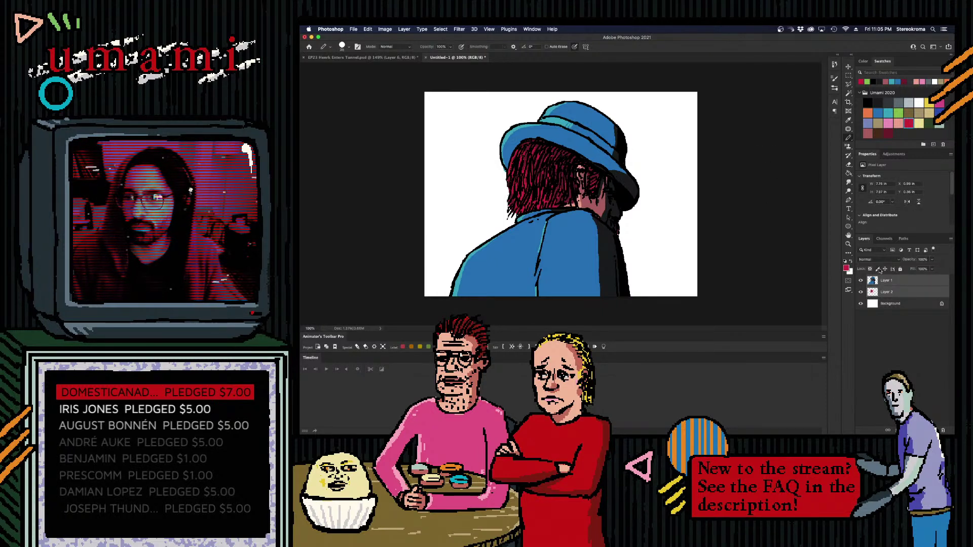
key(super+e)
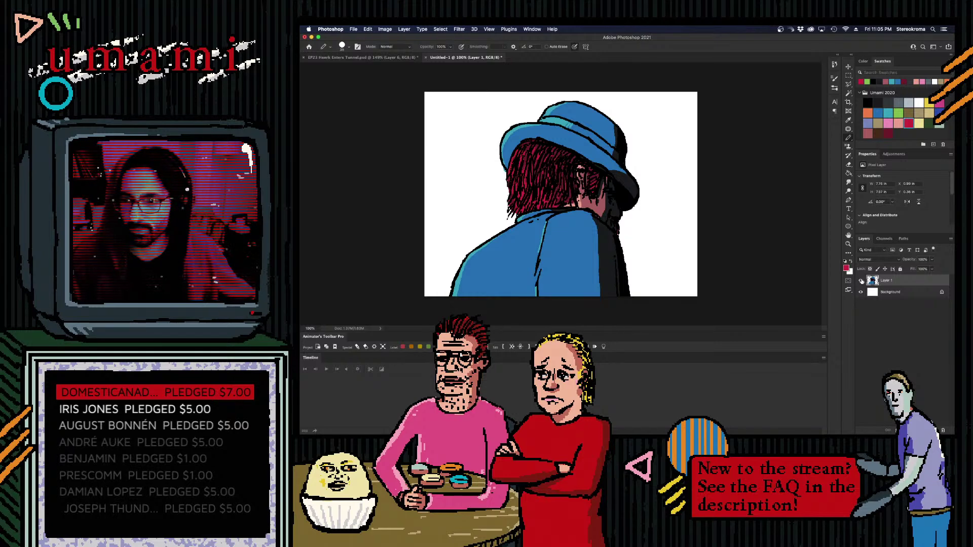
click(861, 280)
click(860, 280)
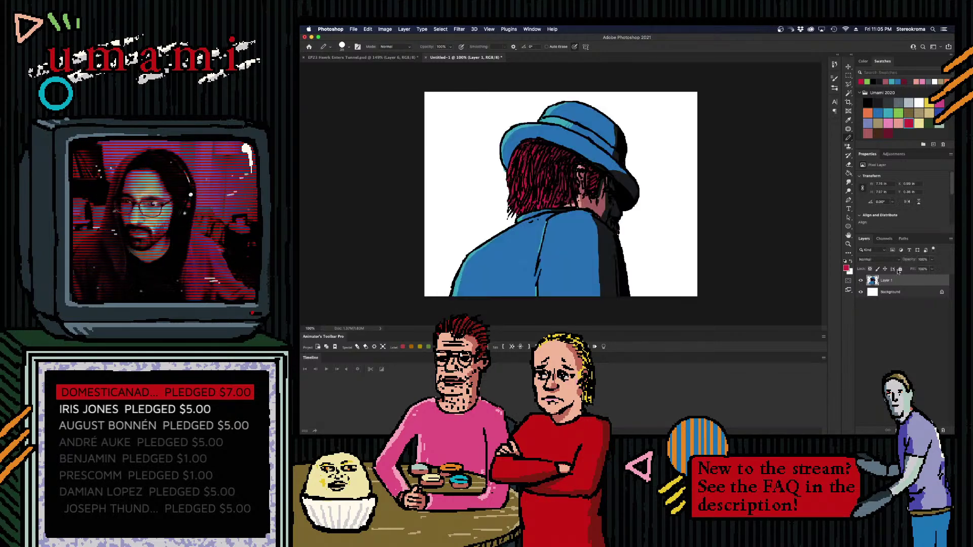
click(932, 259)
drag(930, 268, 917, 268)
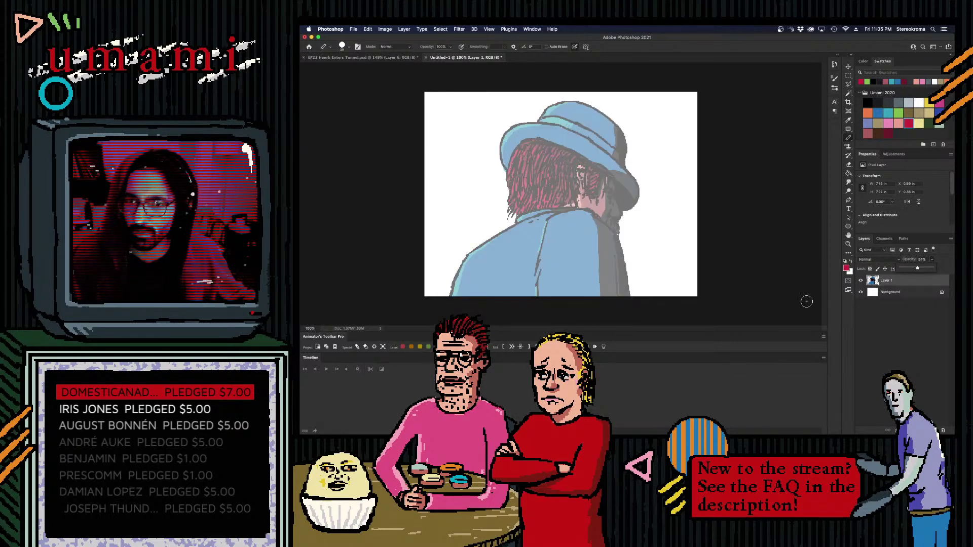
- Return to the original EP23 tunnel document and hide its crimson background layer
click(359, 57)
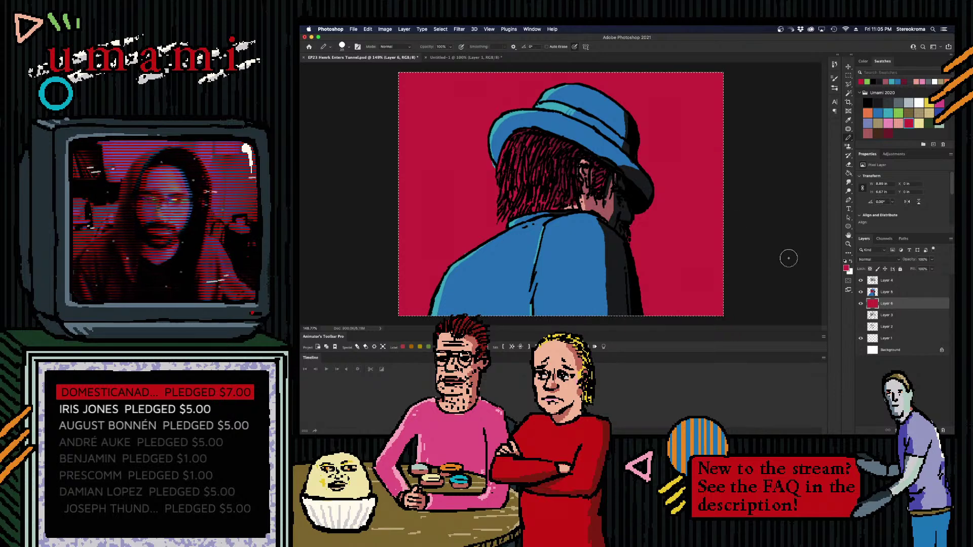
click(861, 304)
click(861, 304)
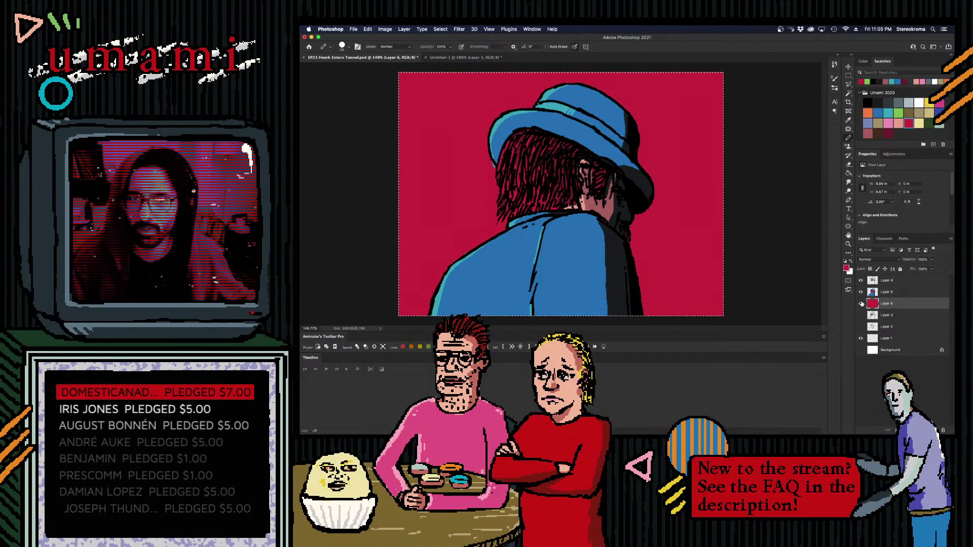
click(861, 304)
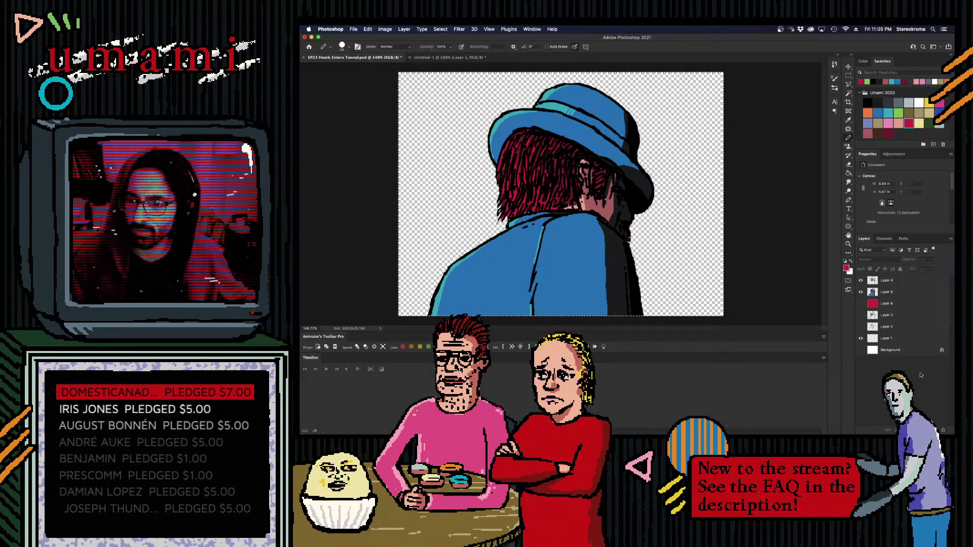
- Delete Layer 3, Layer 2, Layer 1 and the Background from the tunnel document, keeping the crimson layer hidden
click(896, 351)
click(886, 338)
shift+click(886, 315)
click(944, 430)
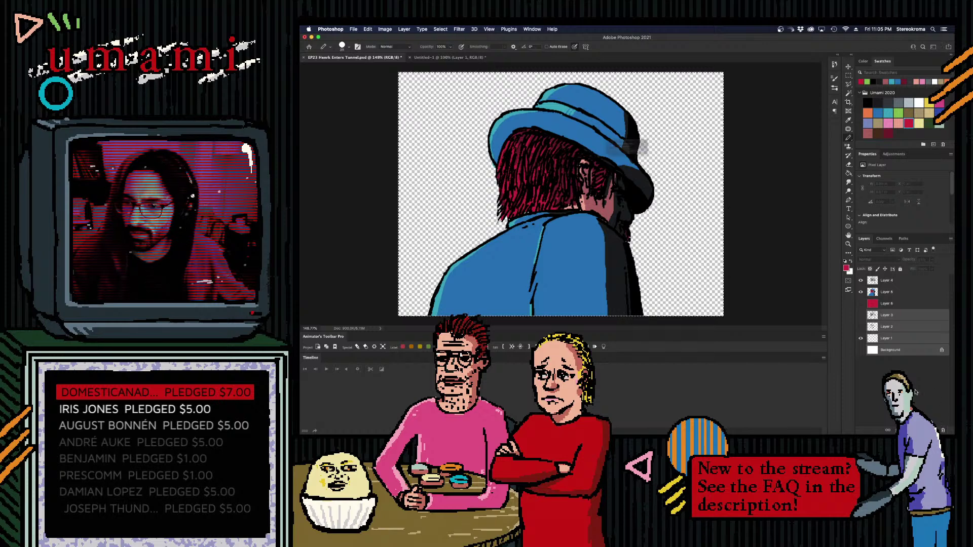
click(679, 163)
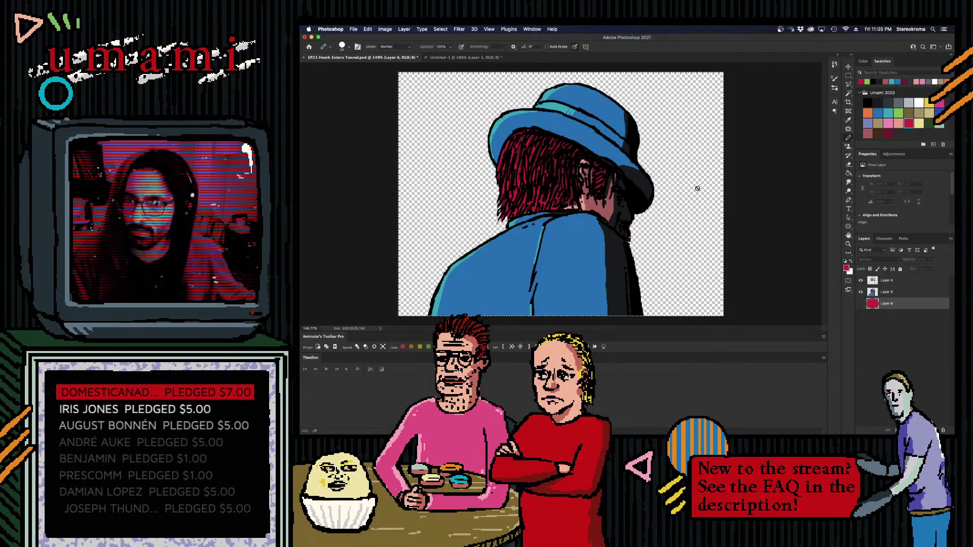
click(860, 304)
click(861, 304)
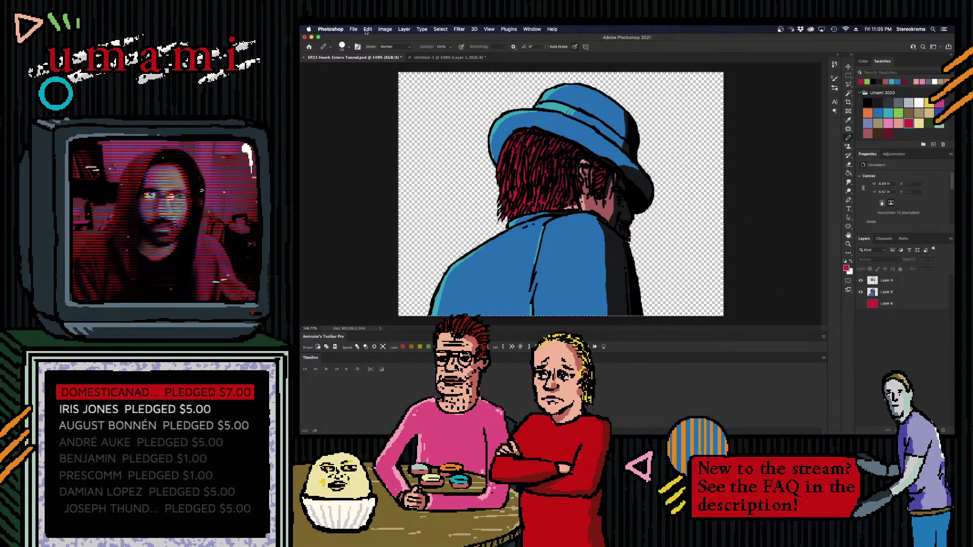
- Save the untitled document as a PSD in Interface Episode 23, reusing the tunnel file's name with "_clouds" added
click(446, 57)
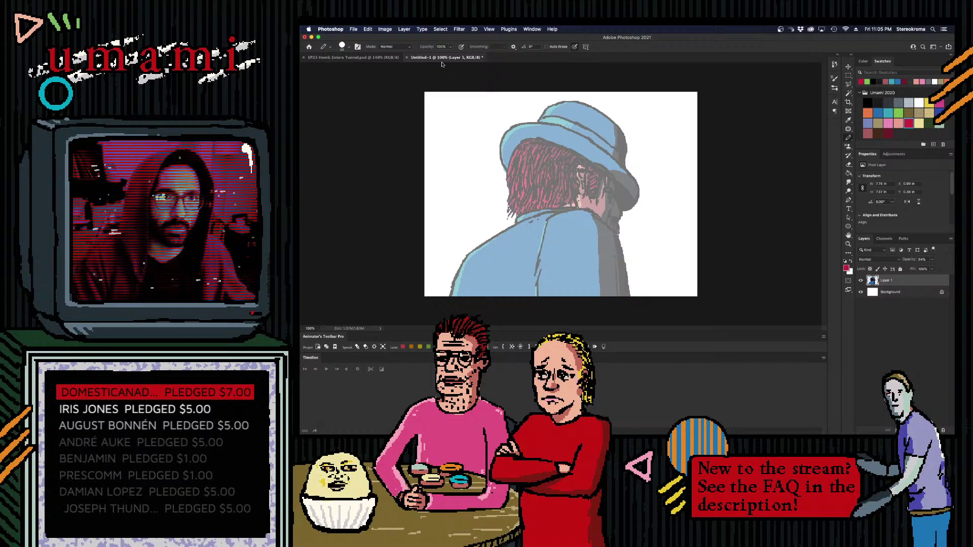
click(353, 29)
click(371, 106)
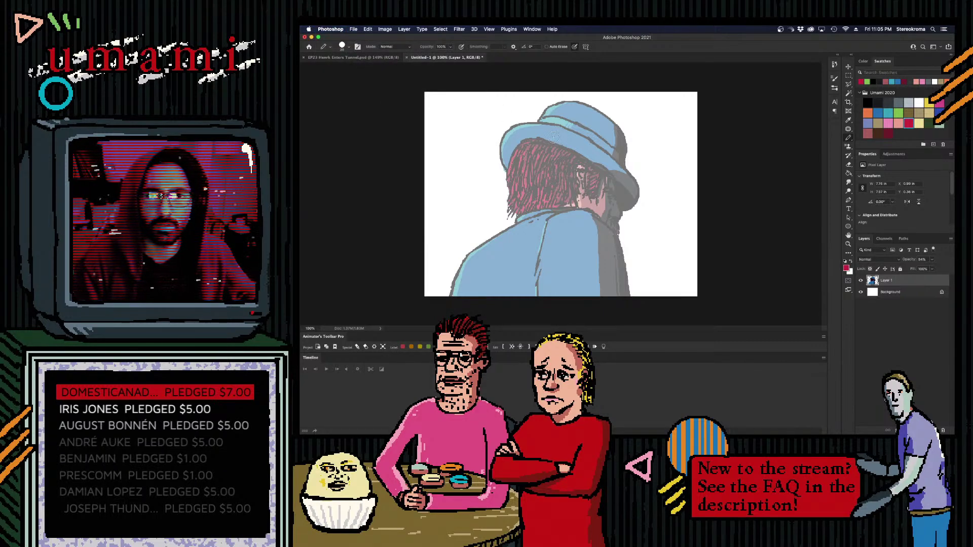
click(548, 102)
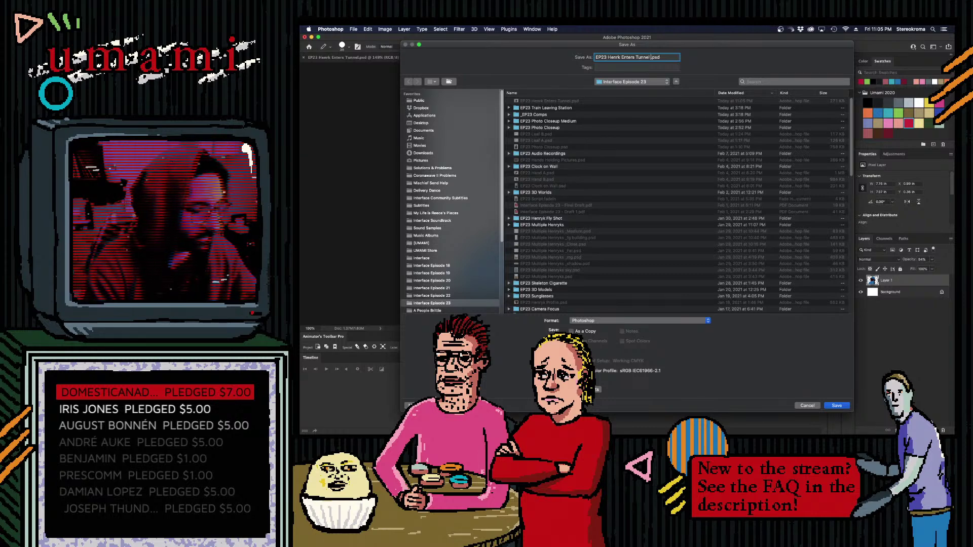
text(_clouds)
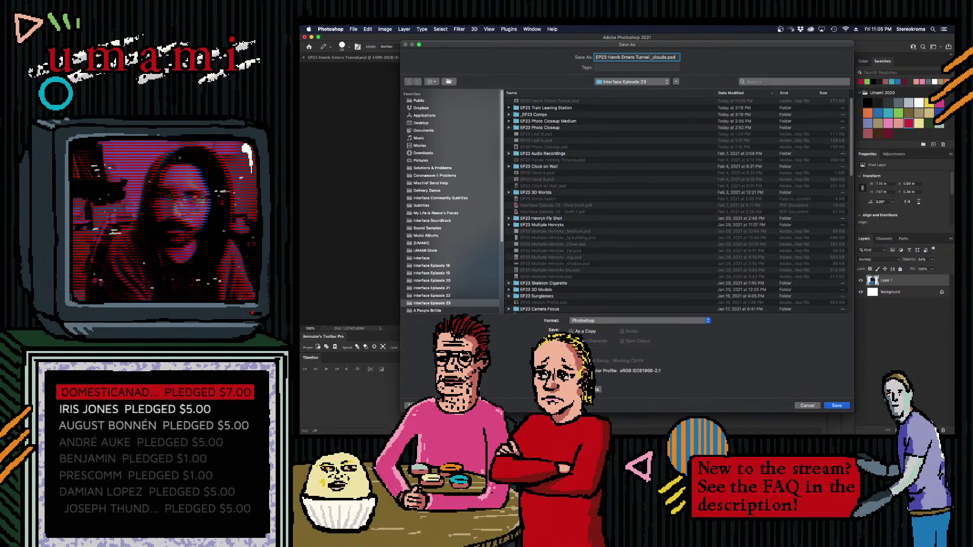
key(Return)
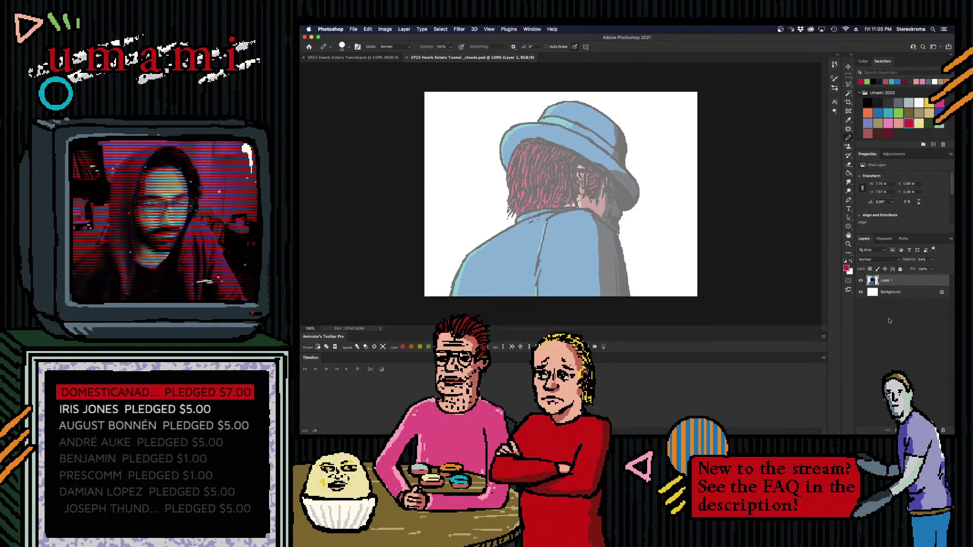
- Set the figure layer's opacity to 100% and add a new layer directly above the Background
click(931, 259)
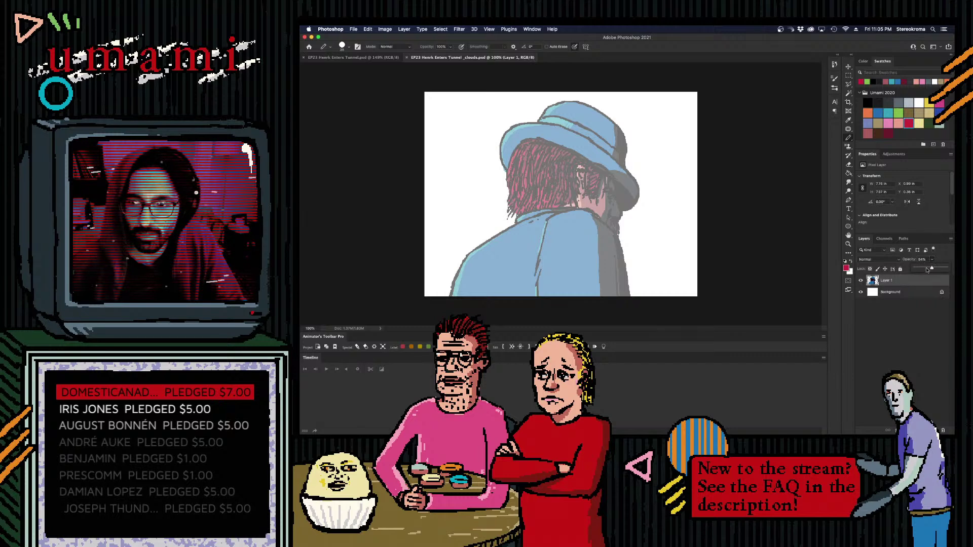
drag(931, 269, 946, 270)
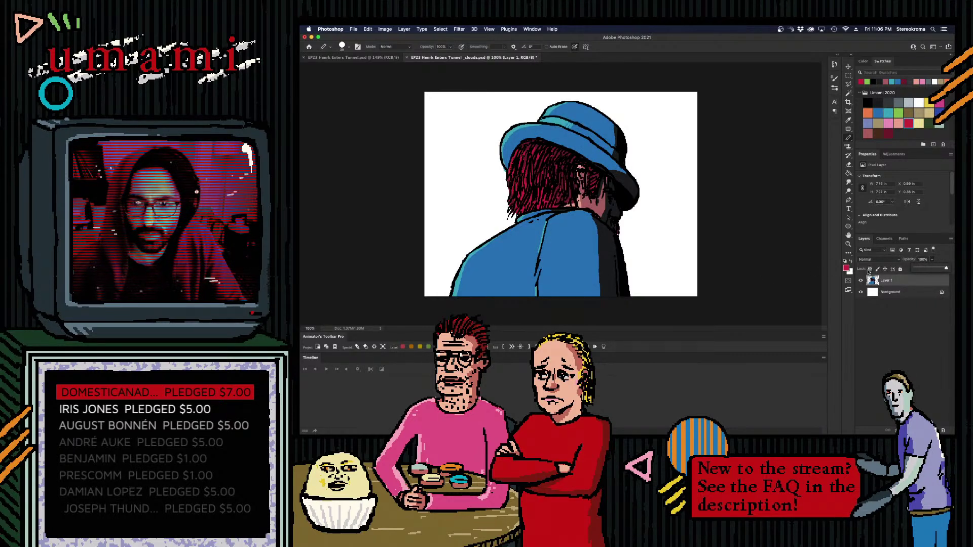
click(902, 293)
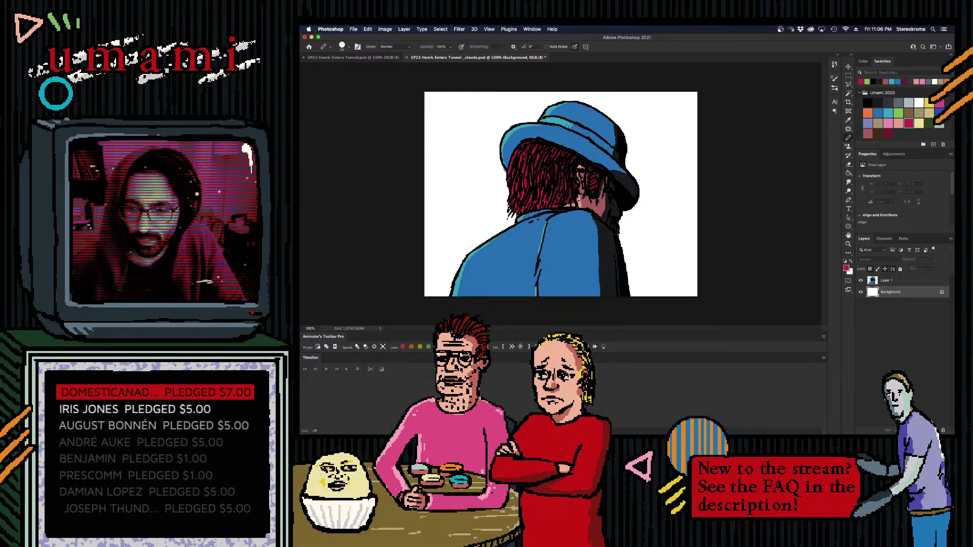
key(super+alt+shift+n)
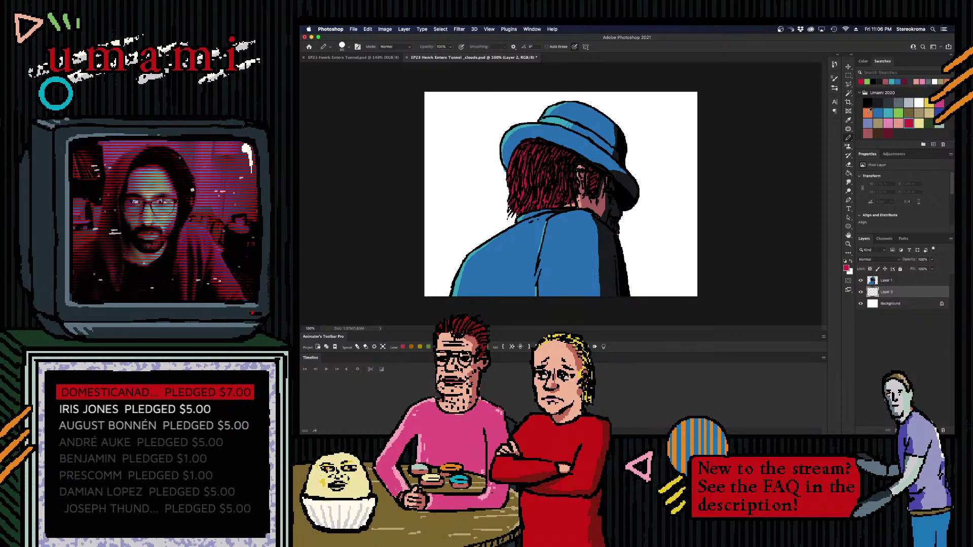
- Paint a small near-black blob on Layer 2 beside the lower edge of the figure's coat
click(879, 102)
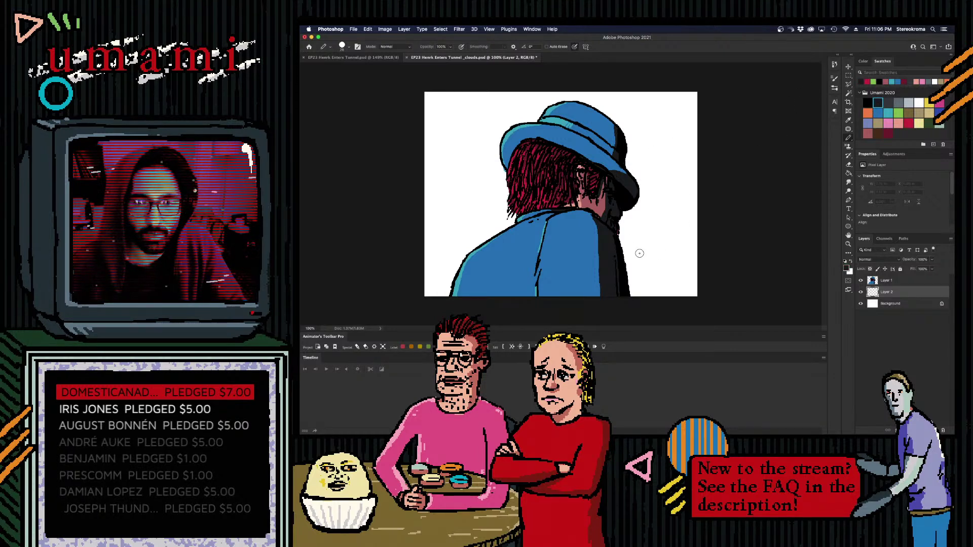
key(bracketright)
key(bracketright)
key(bracketright)
key(bracketleft)
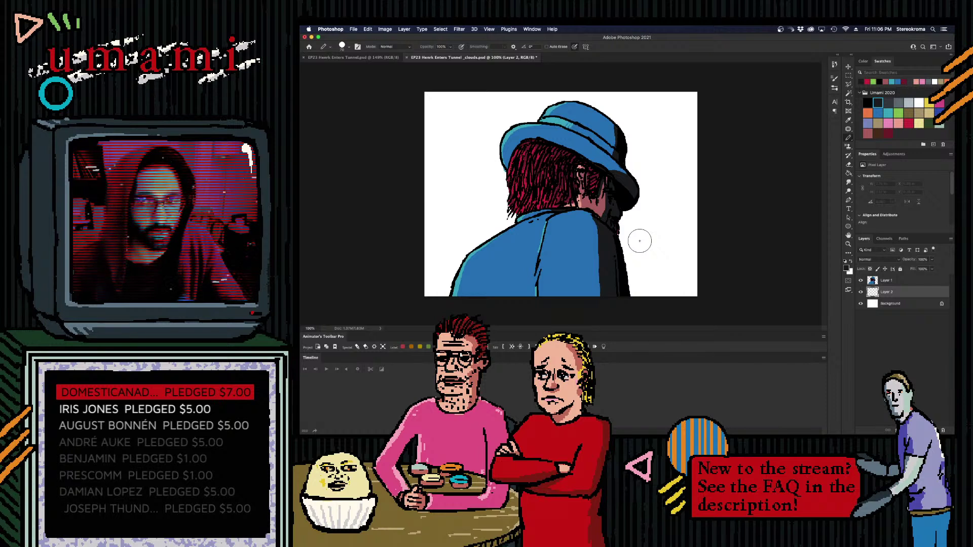
drag(638, 261, 646, 263)
- Fade the figure layer to about 25% opacity, keep it shown, and make Layer 2 active for painting
click(860, 280)
click(907, 280)
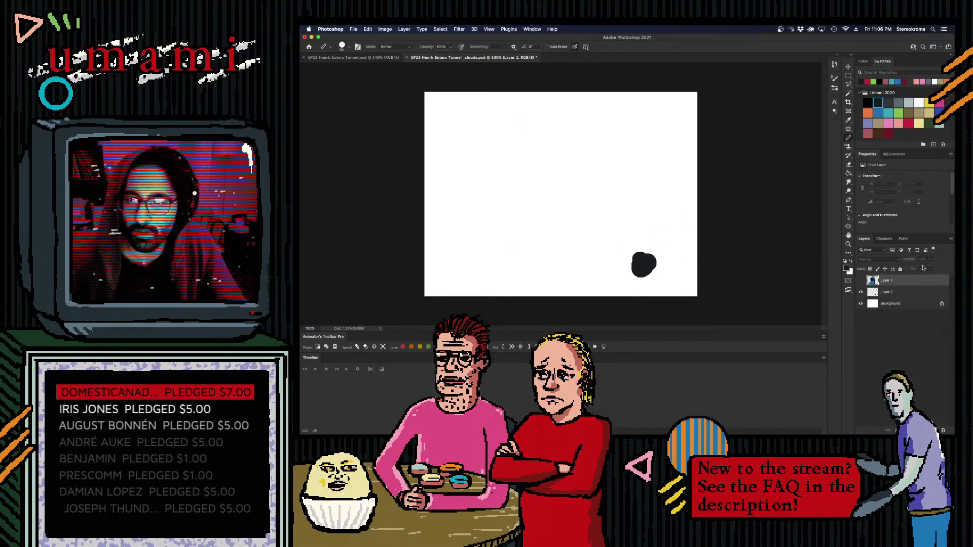
click(861, 280)
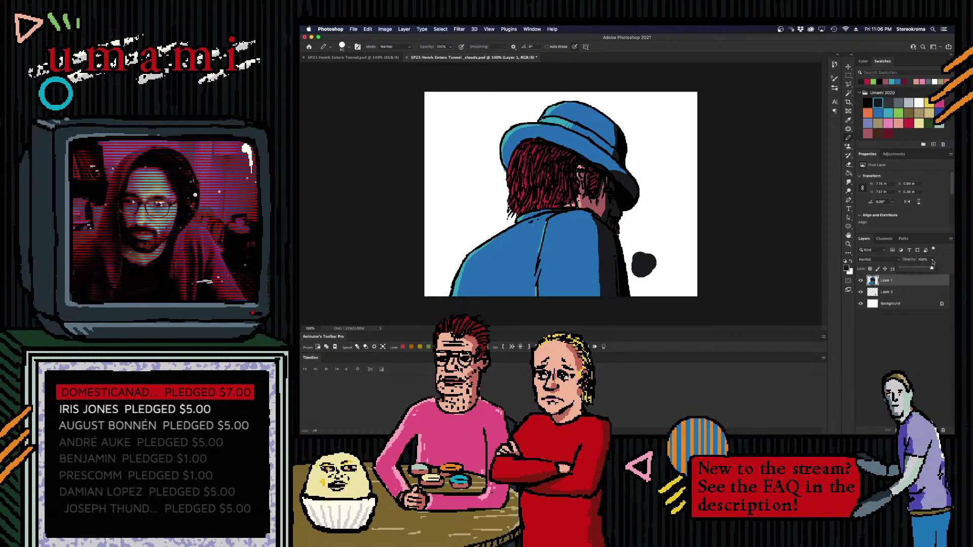
drag(917, 269, 906, 271)
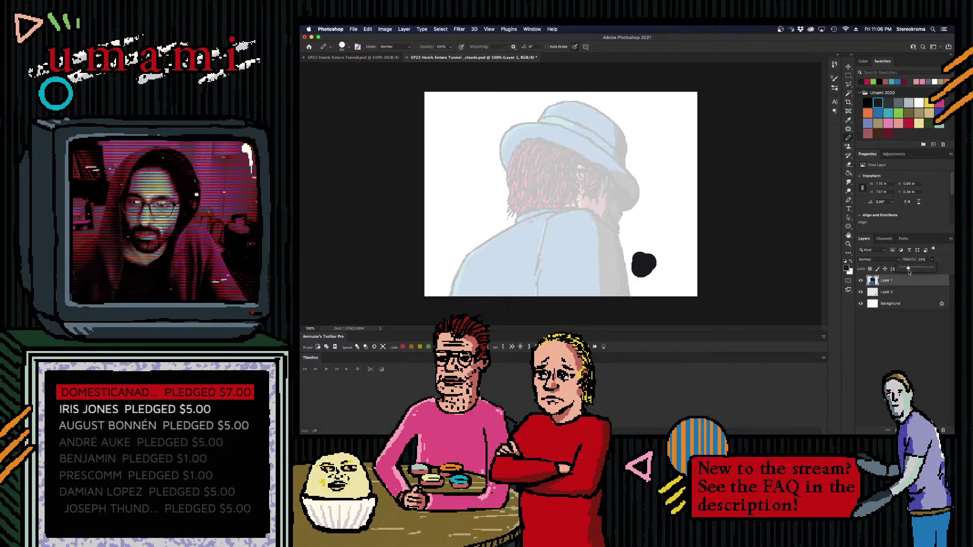
click(887, 292)
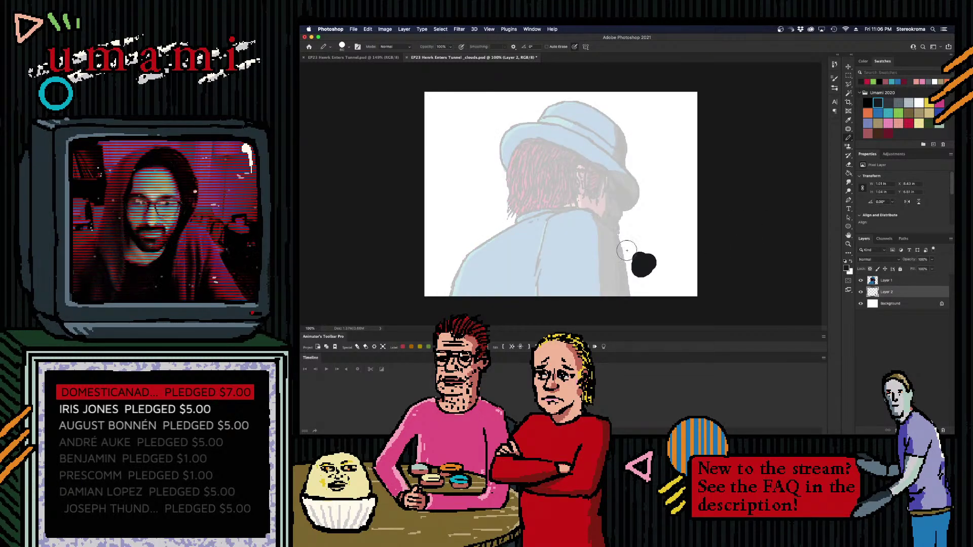
- Cover the whole of Layer 2 with crimson using a greatly enlarged brush
drag(631, 256, 630, 266)
click(909, 123)
key(bracketright)
key(bracketright)
key(bracketright)
key(bracketright)
key(bracketright)
key(bracketright)
key(bracketright)
key(bracketright)
key(bracketright)
key(bracketright)
key(bracketright)
key(bracketright)
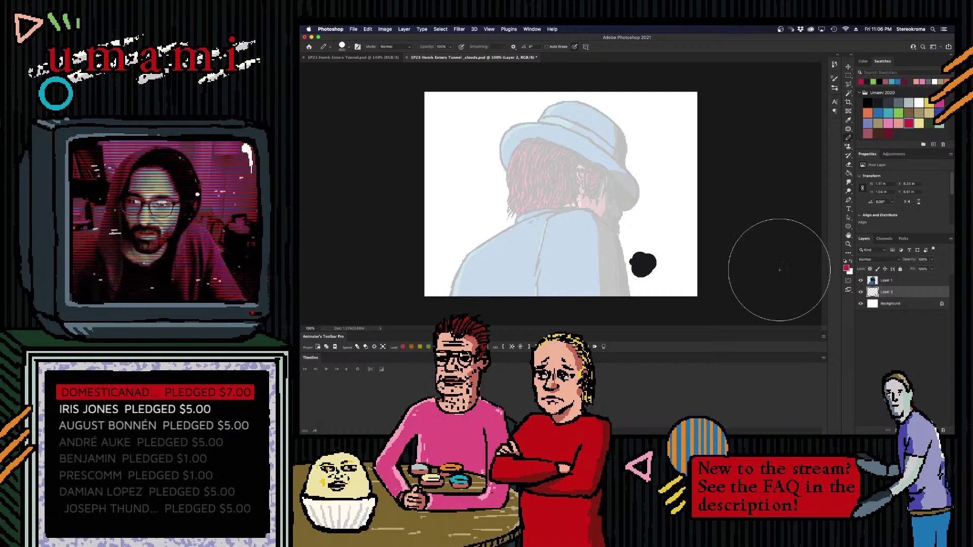
click(627, 219)
mouse_move(628, 219)
mouse_down()
mouse_move(499, 215)
mouse_move(466, 203)
mouse_up()
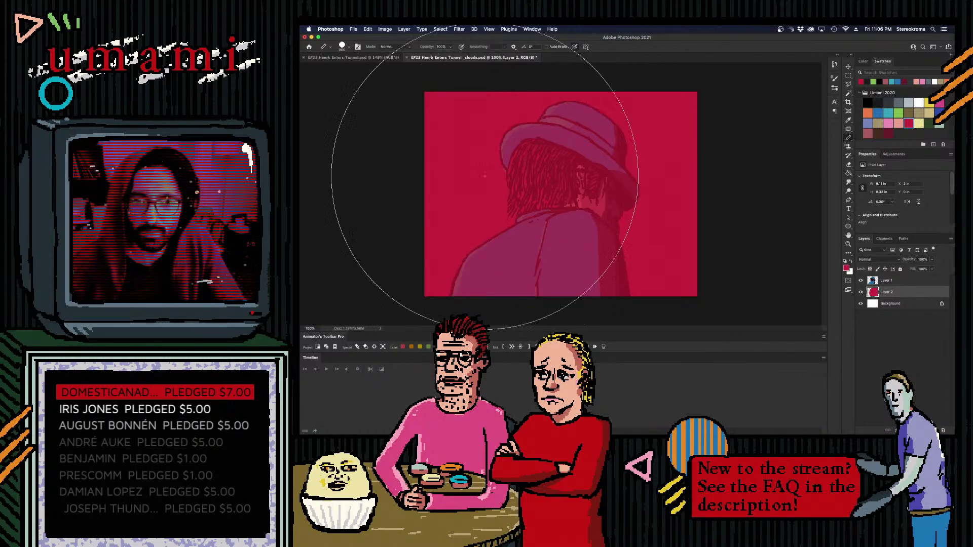
- Paint large round near-black cloud puffs over the crimson in the lower-right corner of the canvas
click(888, 133)
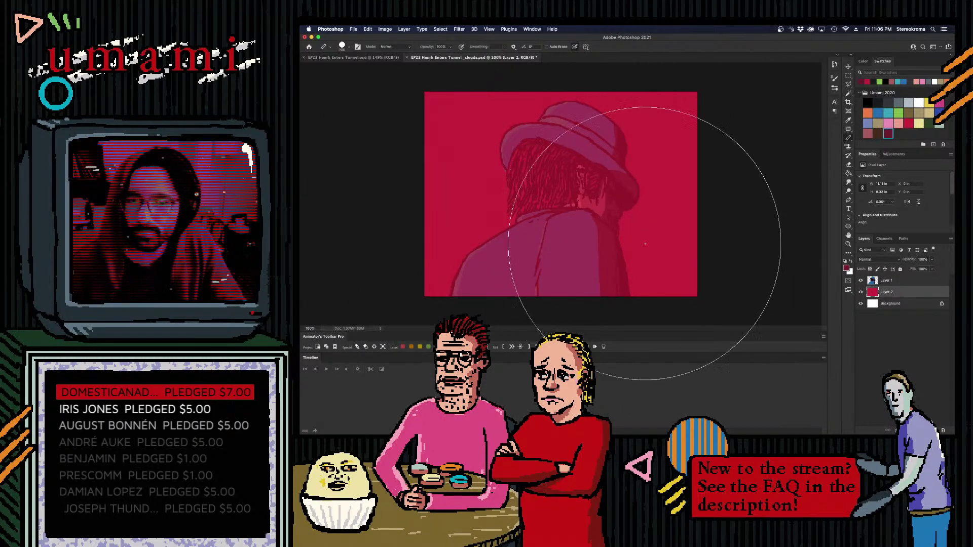
key(bracketleft)
key(bracketleft)
key(bracketleft)
key(bracketleft)
key(bracketleft)
key(bracketleft)
key(bracketleft)
key(bracketleft)
key(bracketleft)
key(bracketleft)
key(bracketleft)
key(bracketleft)
key(d)
key(bracketright)
key(bracketright)
key(bracketright)
key(bracketright)
key(bracketright)
key(bracketright)
key(bracketright)
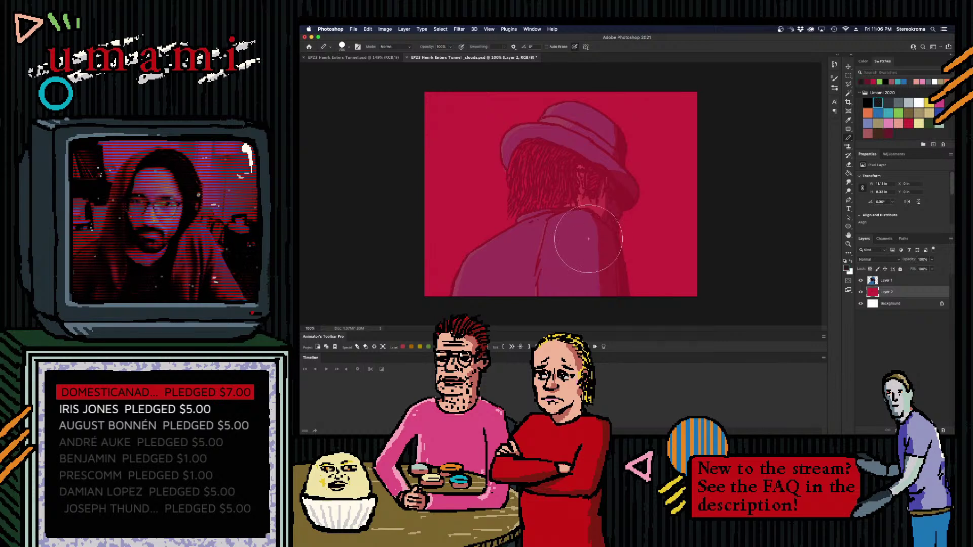
drag(649, 258, 689, 281)
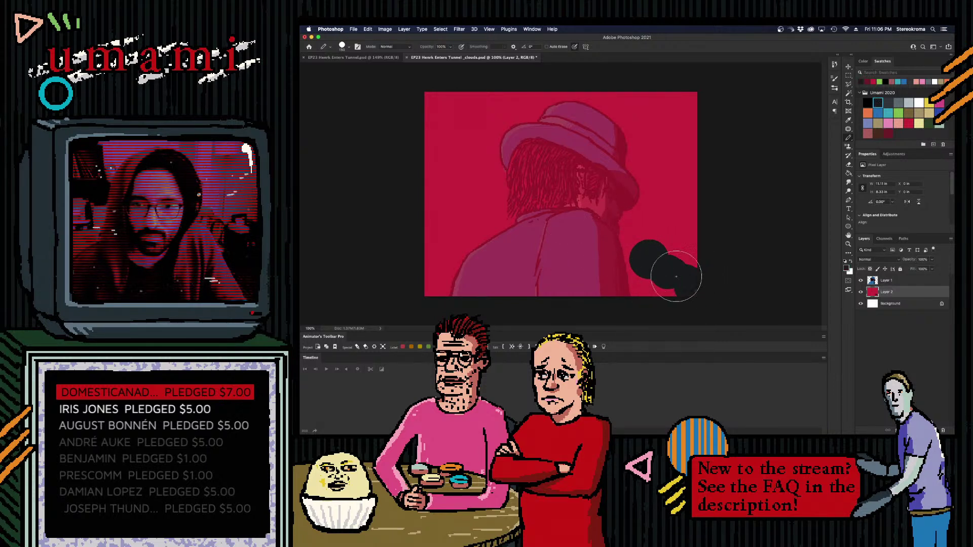
- Add smaller near-black cloud puffs along the canvas's lower-right bottom edge and up its right edge
key(bracketleft)
key(bracketleft)
key(bracketleft)
key(bracketleft)
key(bracketleft)
key(bracketleft)
key(bracketleft)
mouse_move(622, 267)
mouse_down()
mouse_move(621, 282)
mouse_move(668, 304)
mouse_up()
mouse_move(658, 226)
mouse_down()
mouse_move(703, 254)
mouse_move(677, 234)
mouse_move(709, 237)
mouse_move(687, 229)
mouse_move(703, 222)
mouse_move(679, 220)
mouse_move(696, 238)
mouse_up()
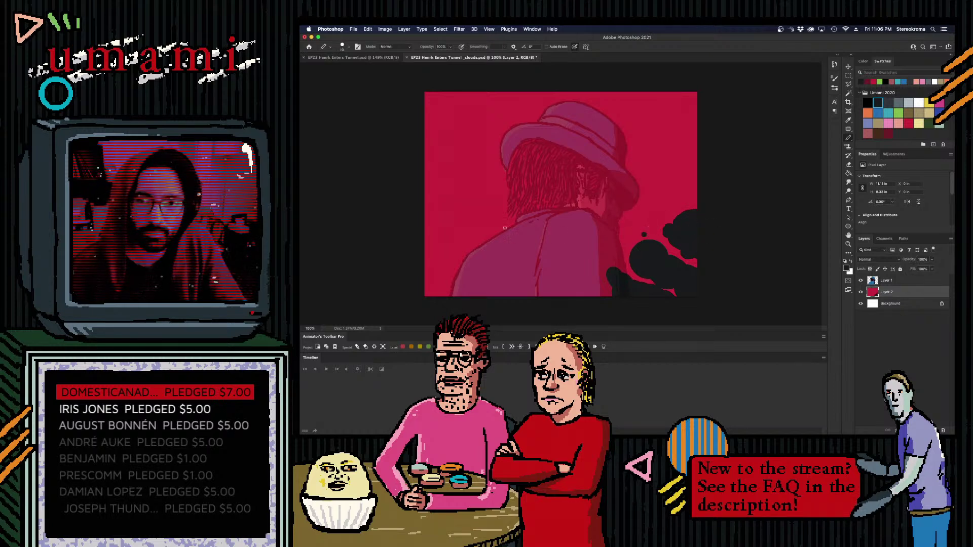
- Paint a lumpy near-black cloud band from the canvas's left edge across the figure's shoulders
key(bracketright)
key(bracketright)
key(bracketright)
mouse_move(412, 221)
mouse_down()
mouse_move(480, 220)
mouse_move(498, 210)
mouse_move(599, 235)
mouse_up()
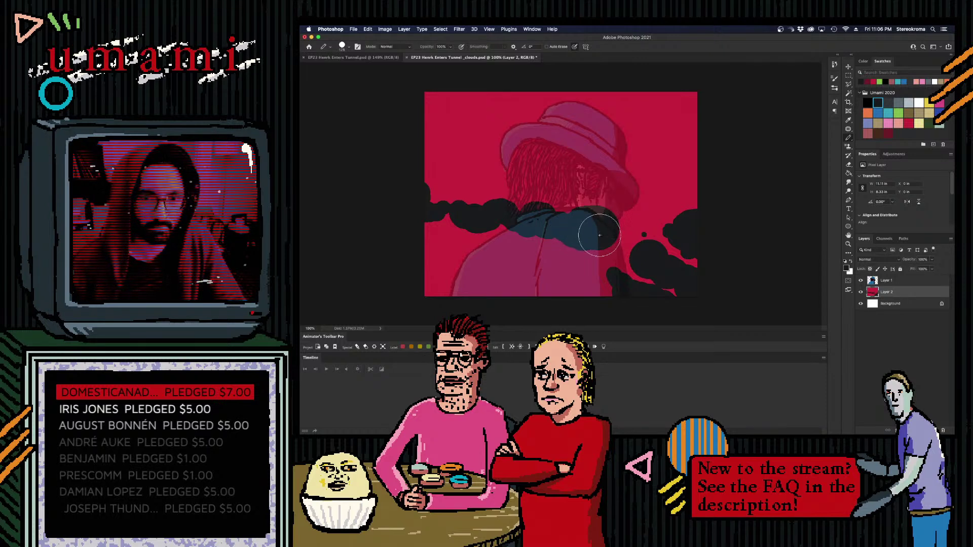
key(bracketleft)
mouse_move(476, 239)
mouse_down()
mouse_move(509, 232)
mouse_move(524, 244)
mouse_move(569, 245)
mouse_up()
- Hide the figure layer and round out the upper edge of the cloud band's left half with a smaller brush
click(861, 280)
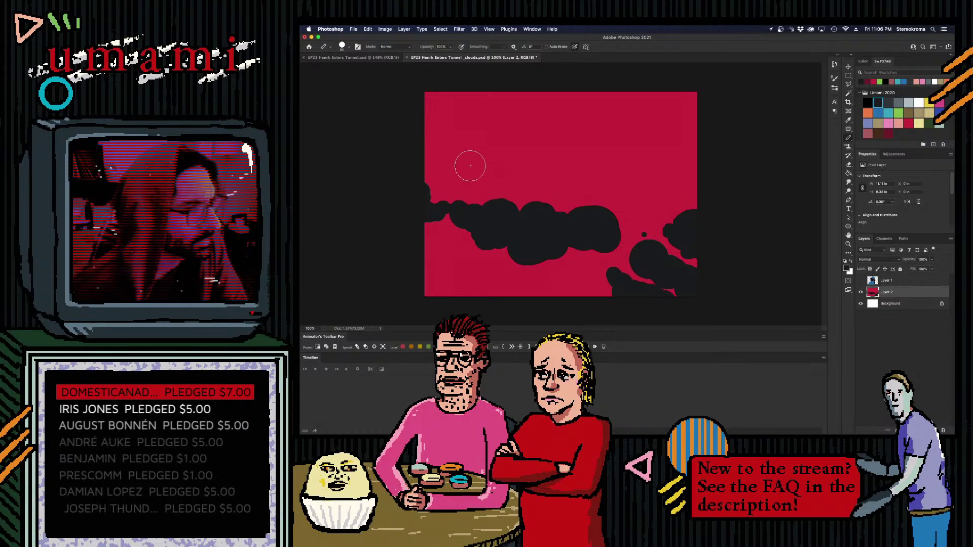
key(bracketleft)
key(bracketleft)
key(bracketleft)
key(bracketleft)
key(bracketleft)
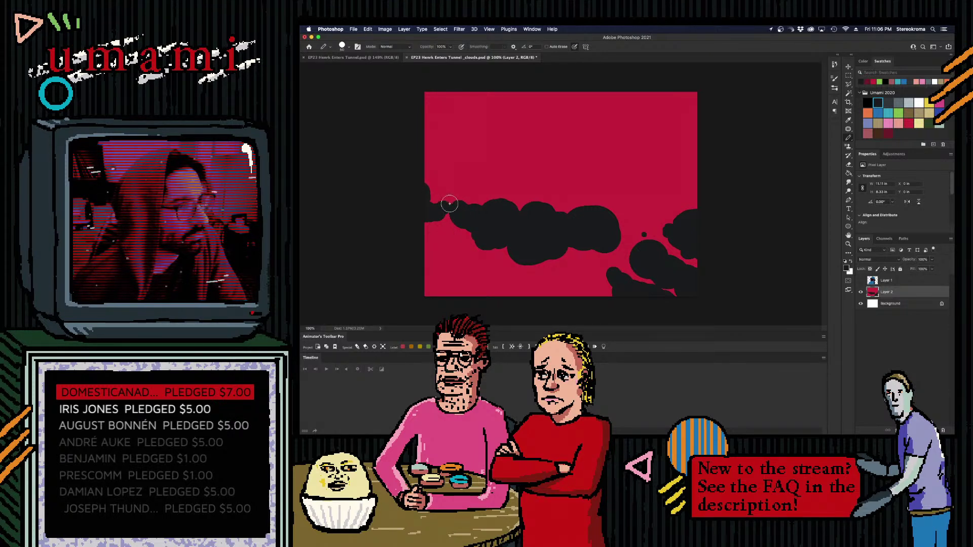
mouse_move(451, 207)
mouse_down()
mouse_move(460, 220)
mouse_move(477, 198)
mouse_up()
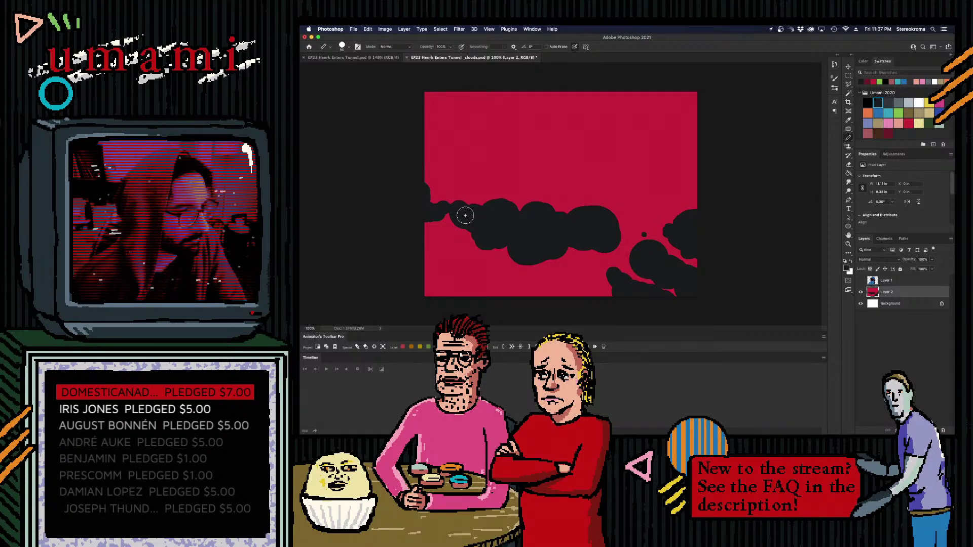
drag(465, 217, 521, 199)
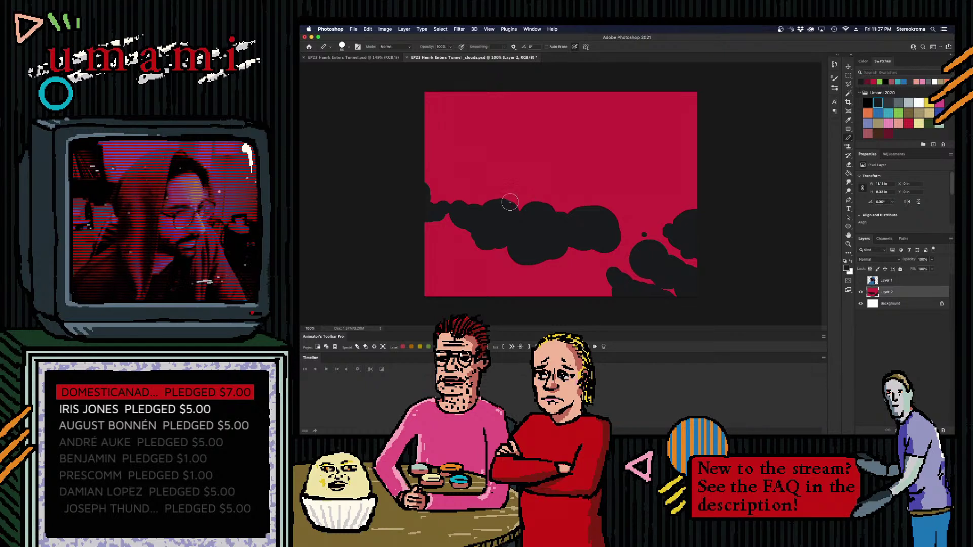
- Thicken the left end of the near-black cloud band down to an even lower edge
key(bracketright)
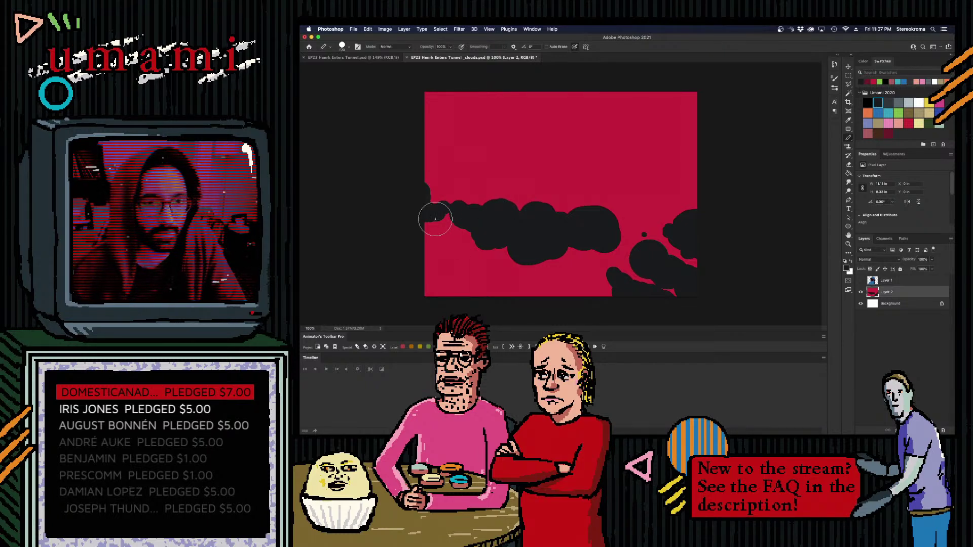
mouse_move(434, 213)
mouse_down()
mouse_move(445, 218)
mouse_move(438, 225)
mouse_move(497, 222)
mouse_move(482, 212)
mouse_up()
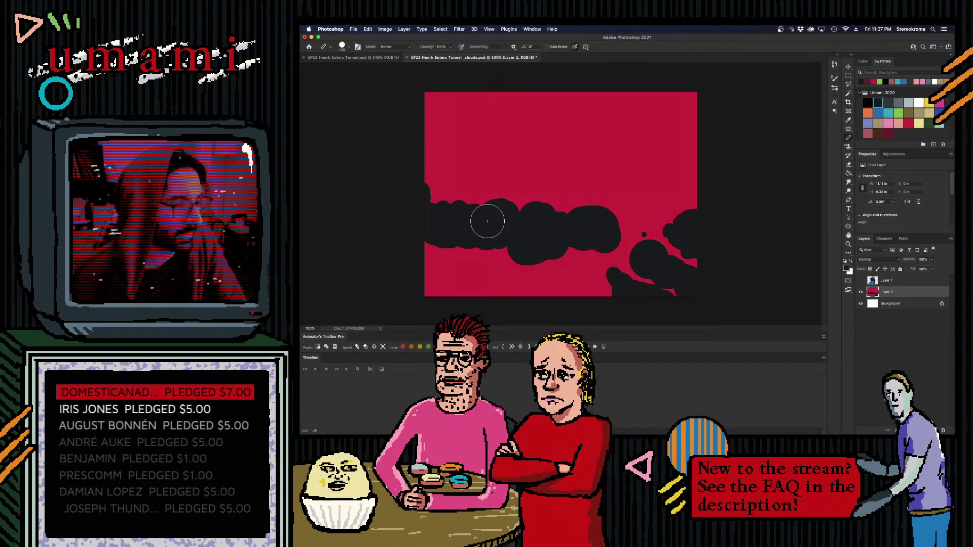
key(bracketleft)
key(bracketleft)
key(bracketleft)
key(bracketleft)
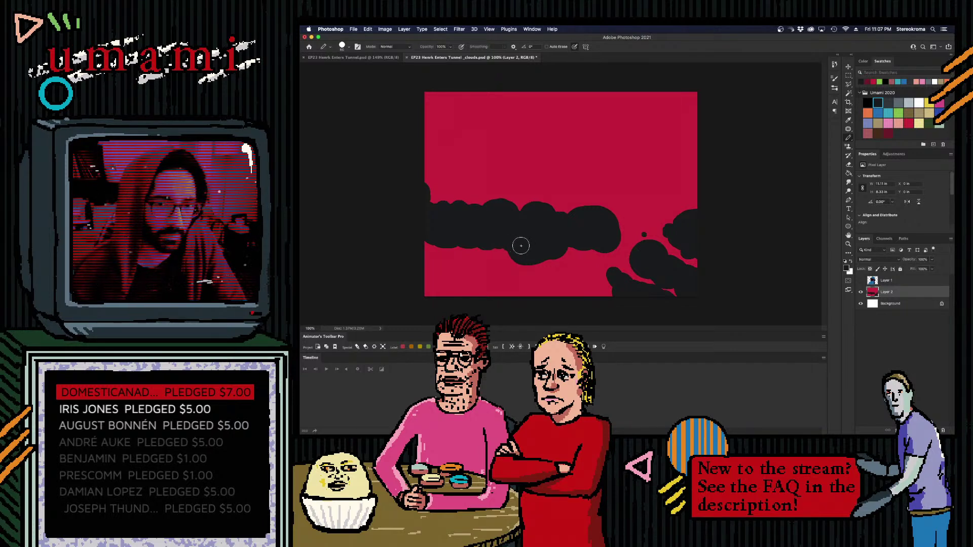
- Bridge the main cloud band to the right-hand clouds with near-black puffs and extend the right-edge cloud inward
key(bracketright)
key(bracketright)
mouse_move(628, 232)
mouse_down()
mouse_move(648, 231)
mouse_move(640, 245)
mouse_move(651, 250)
mouse_move(679, 227)
mouse_up()
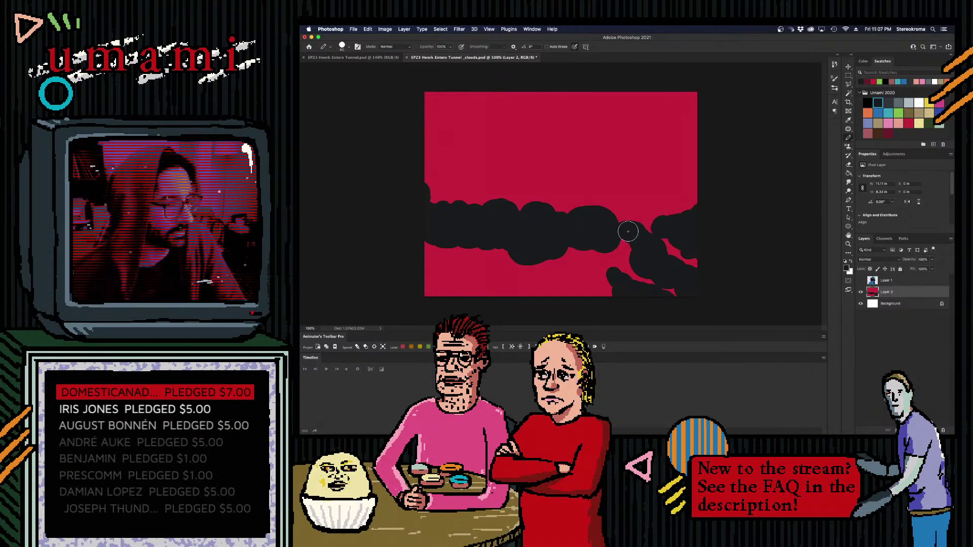
drag(628, 232, 608, 256)
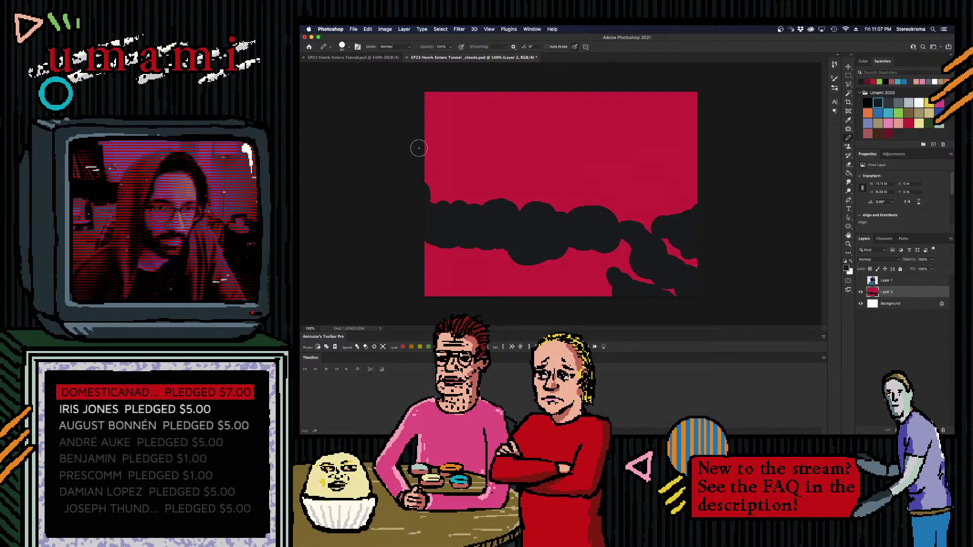
- Paint a thin wavy near-black ridge above the main band from the left edge, leaving a narrow crimson gap
key(bracketleft)
key(bracketleft)
mouse_move(432, 169)
mouse_down()
mouse_move(427, 178)
mouse_move(437, 173)
mouse_move(442, 190)
mouse_move(463, 170)
mouse_move(451, 191)
mouse_move(477, 196)
mouse_move(529, 196)
mouse_move(546, 180)
mouse_move(527, 196)
mouse_move(594, 201)
mouse_move(613, 216)
mouse_up()
key(bracketleft)
key(bracketleft)
key(bracketleft)
key(bracketleft)
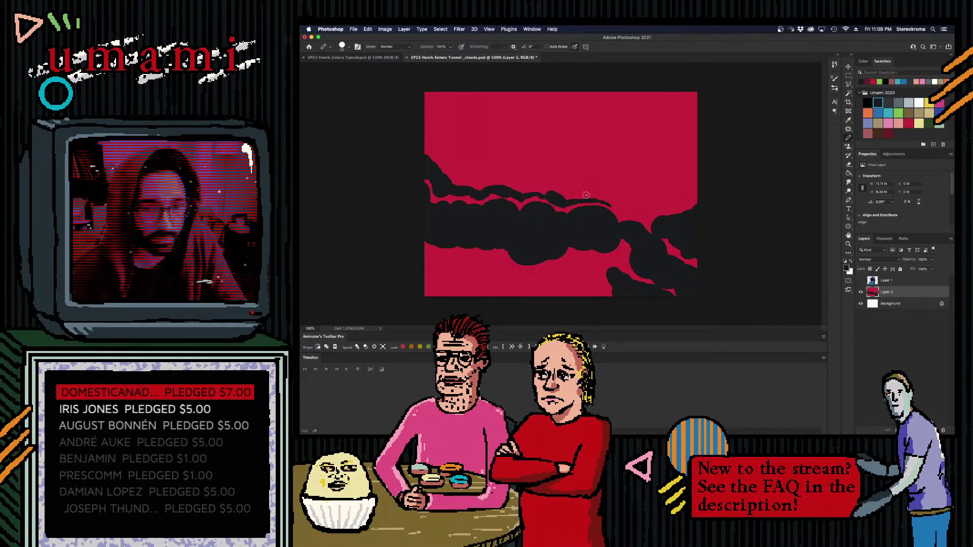
- Add a bump to the thin upper ridge and continue it down to the cloud on the right edge
key(bracketright)
key(bracketright)
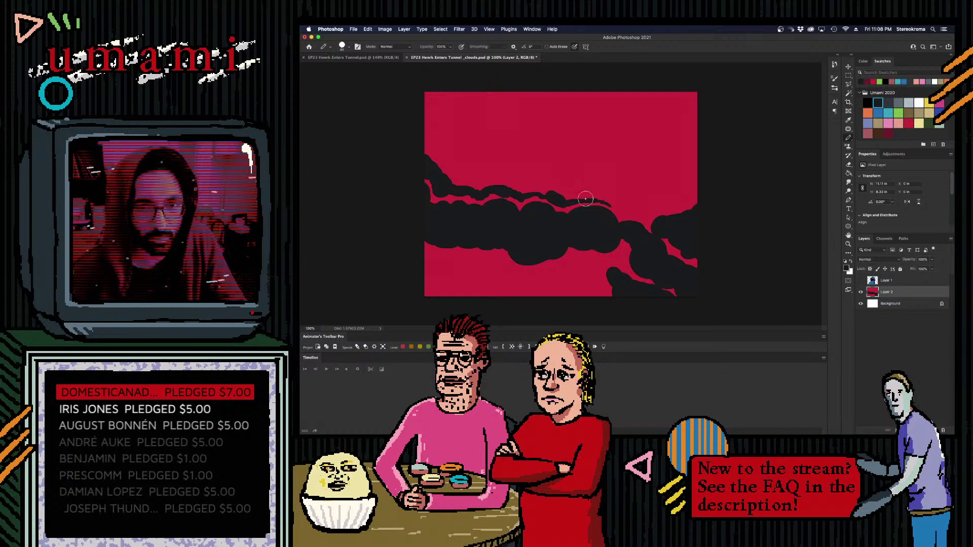
drag(585, 198, 591, 194)
key(bracketleft)
key(bracketleft)
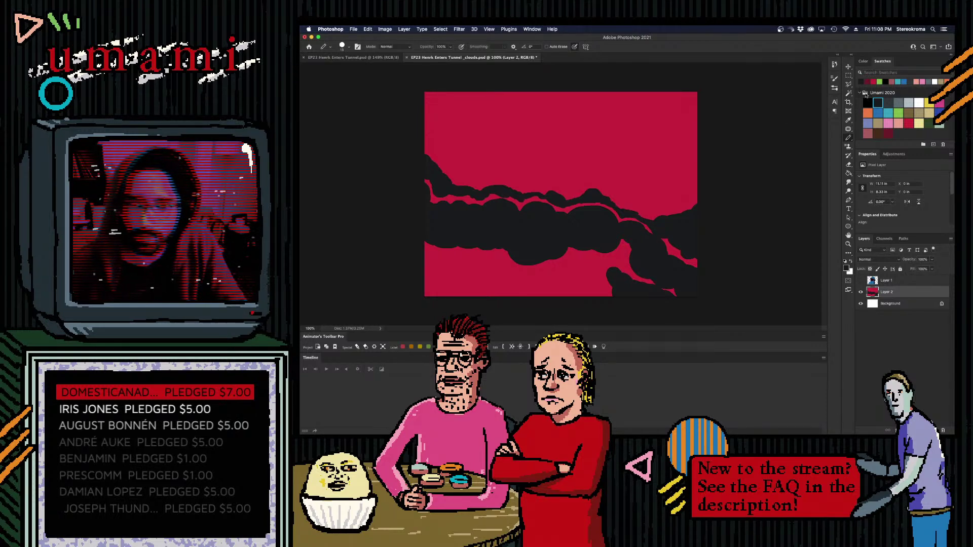
- Refine the crimson gap between the right-hand clouds, and extend the lower-right cloud up toward the main band in near-black
click(916, 124)
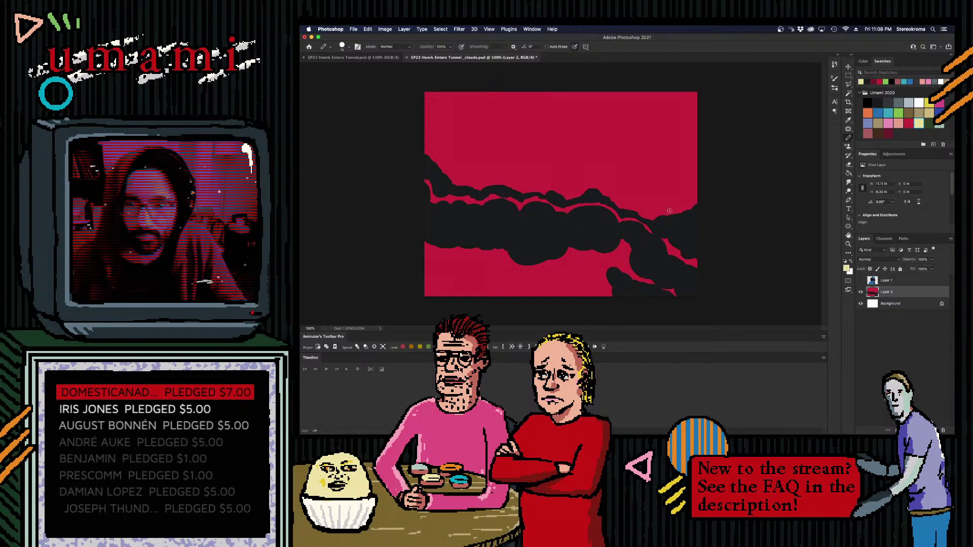
click(908, 123)
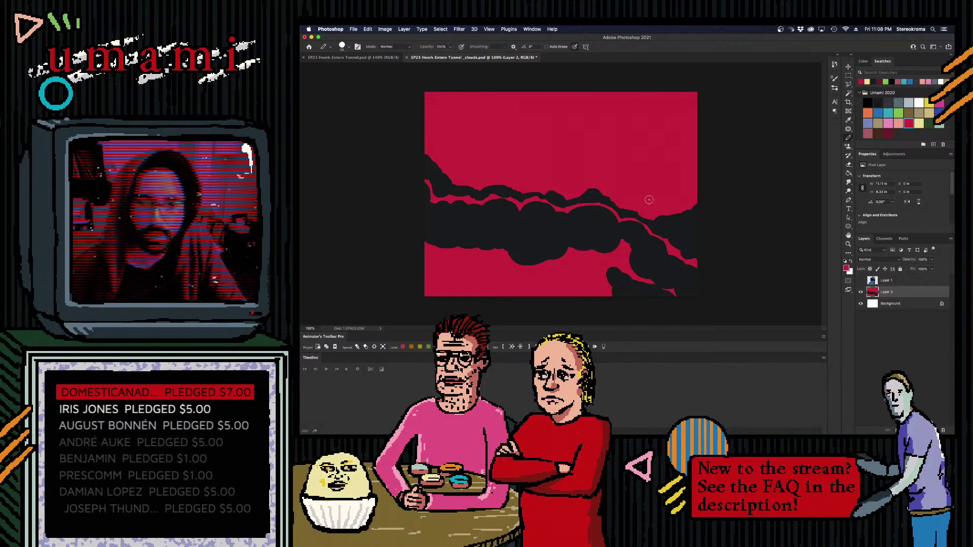
click(878, 103)
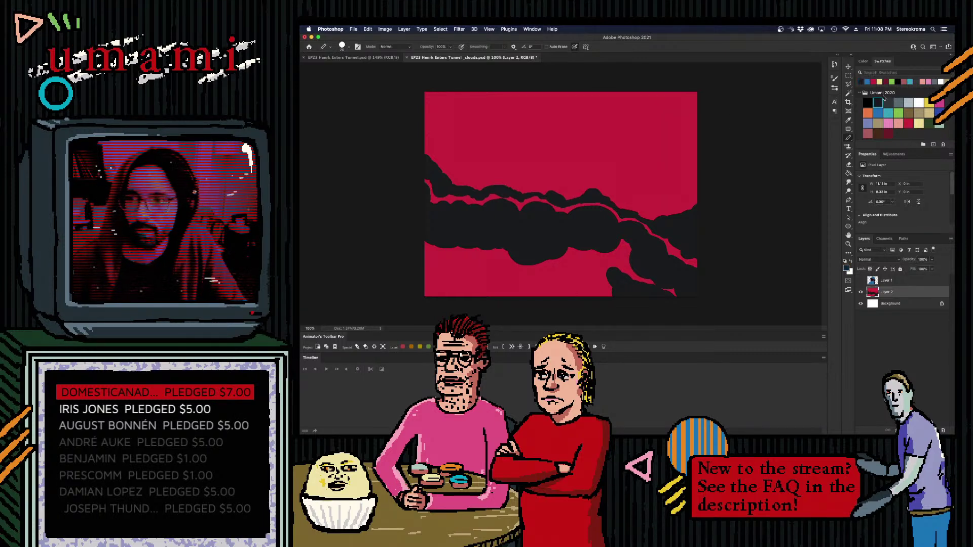
mouse_move(569, 253)
mouse_down()
mouse_move(610, 267)
mouse_move(569, 251)
mouse_move(614, 263)
mouse_move(624, 255)
mouse_up()
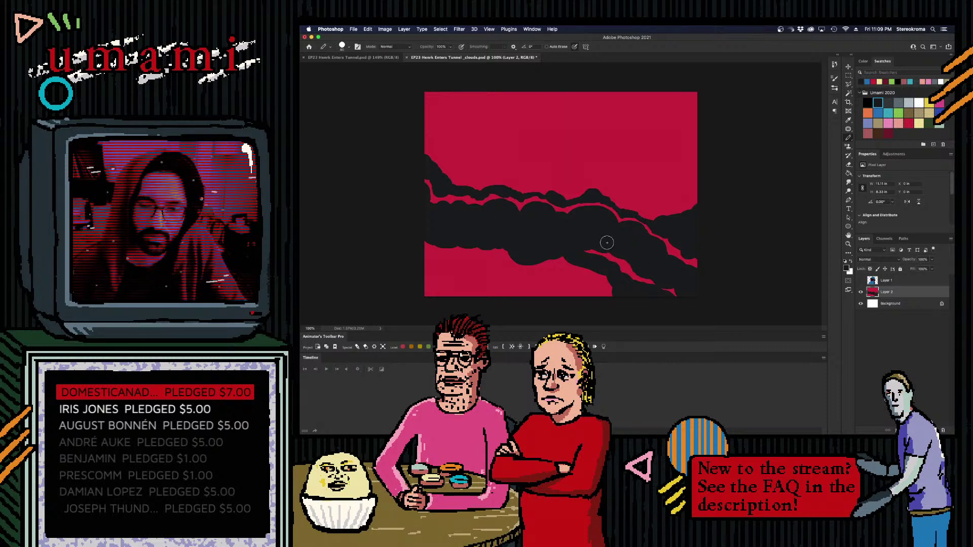
- Fill the canvas's lower-left corner with a rounded near-black cloud, leaving a thin crimson gap under the main band
key(bracketright)
key(bracketright)
key(bracketright)
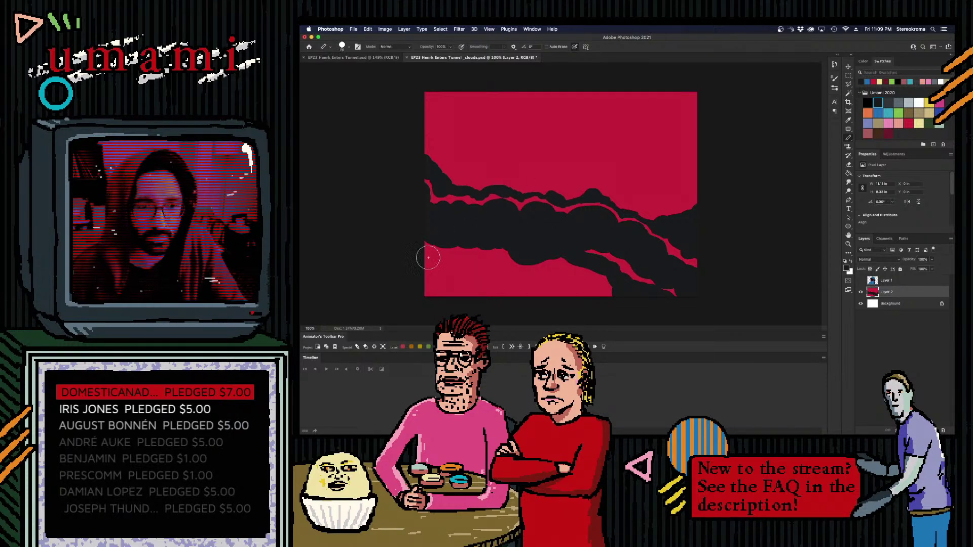
mouse_move(425, 254)
mouse_down()
mouse_move(425, 267)
mouse_move(412, 261)
mouse_up()
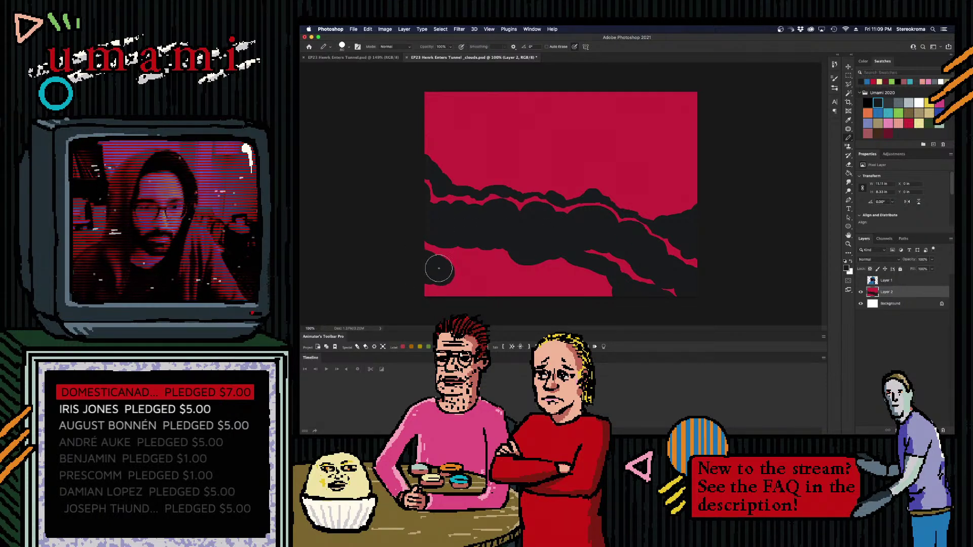
key(super+z)
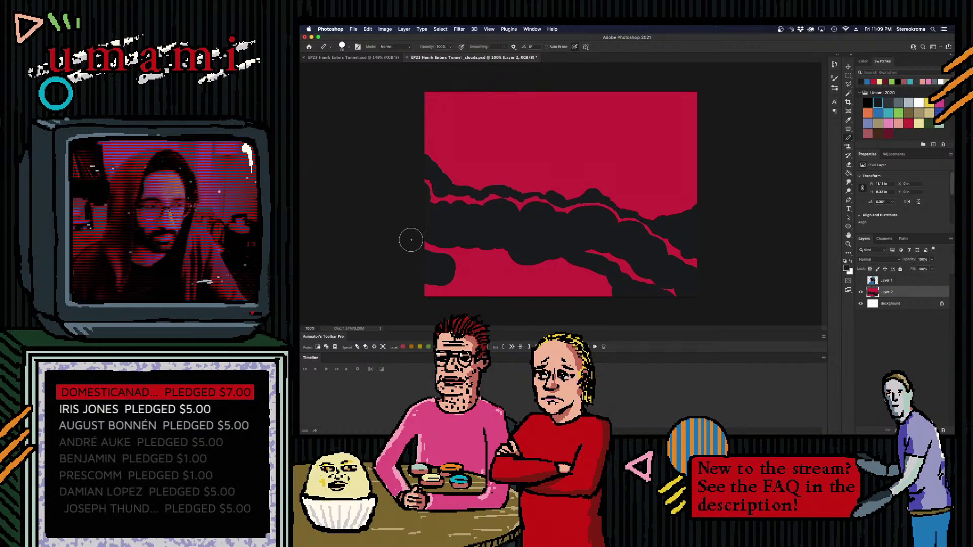
mouse_move(441, 266)
mouse_down()
mouse_move(479, 289)
mouse_move(423, 285)
mouse_up()
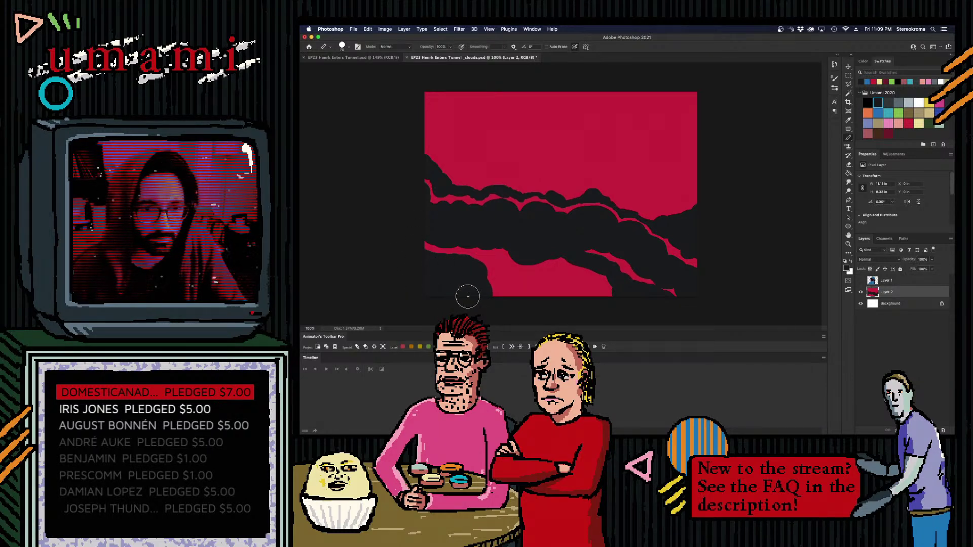
- Paint another near-black cloud along the bottom edge, separated from the lower-left cloud by a narrow crimson gap
mouse_move(495, 265)
mouse_down()
mouse_move(484, 258)
mouse_move(540, 280)
mouse_move(510, 284)
mouse_up()
key(super+z)
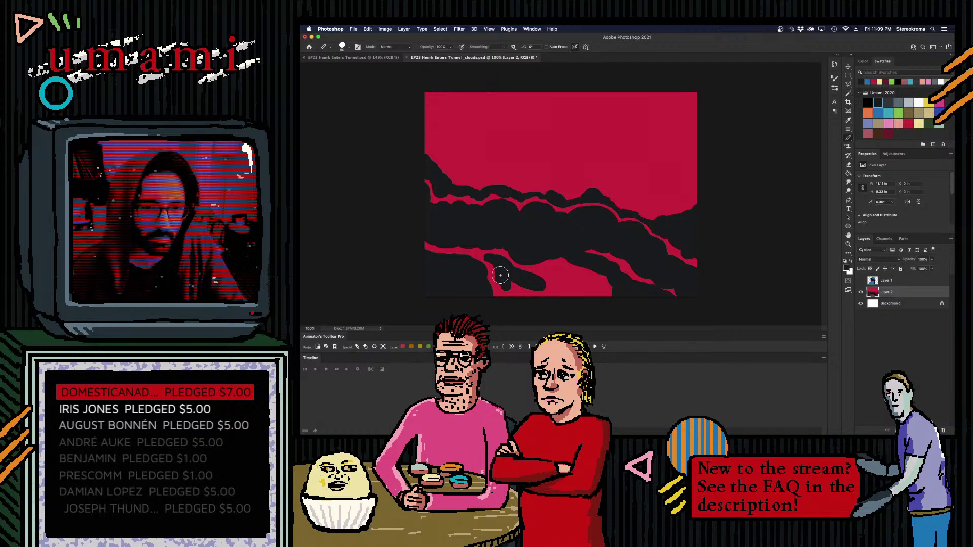
mouse_move(501, 277)
mouse_down()
mouse_move(518, 301)
mouse_move(515, 290)
mouse_move(565, 288)
mouse_up()
key(bracketleft)
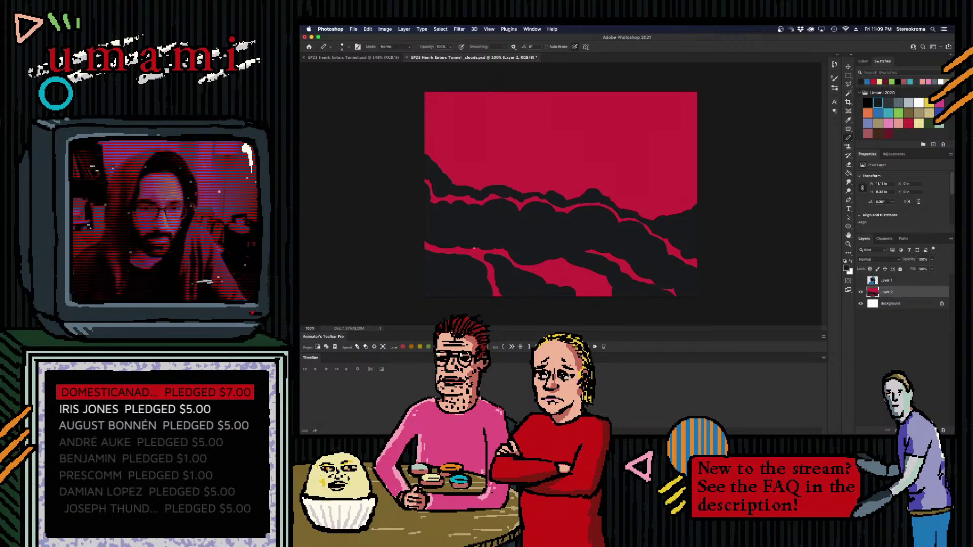
mouse_move(470, 250)
mouse_down()
mouse_move(479, 253)
mouse_move(434, 252)
mouse_up()
key(ctrl+z)
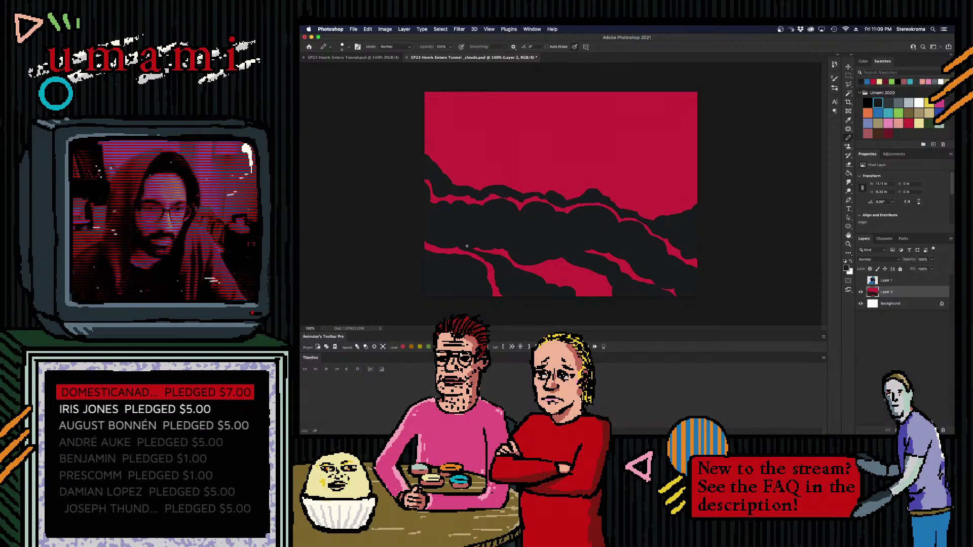
key(bracketleft)
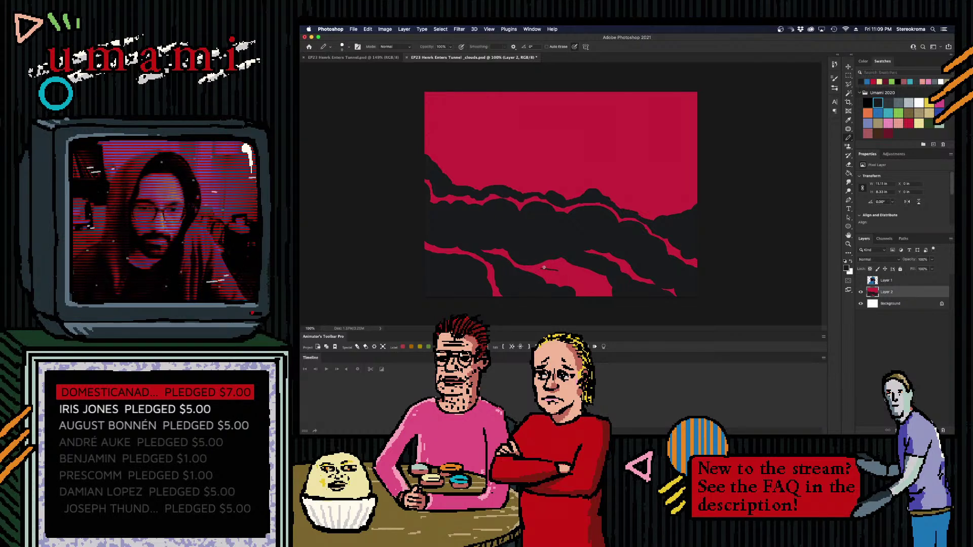
- Fill the open crimson area at the canvas's lower centre with near-black cloud, leaving thin crimson streaks above and below it
key(bracketright)
mouse_move(542, 268)
mouse_down()
mouse_move(560, 276)
mouse_move(542, 276)
mouse_up()
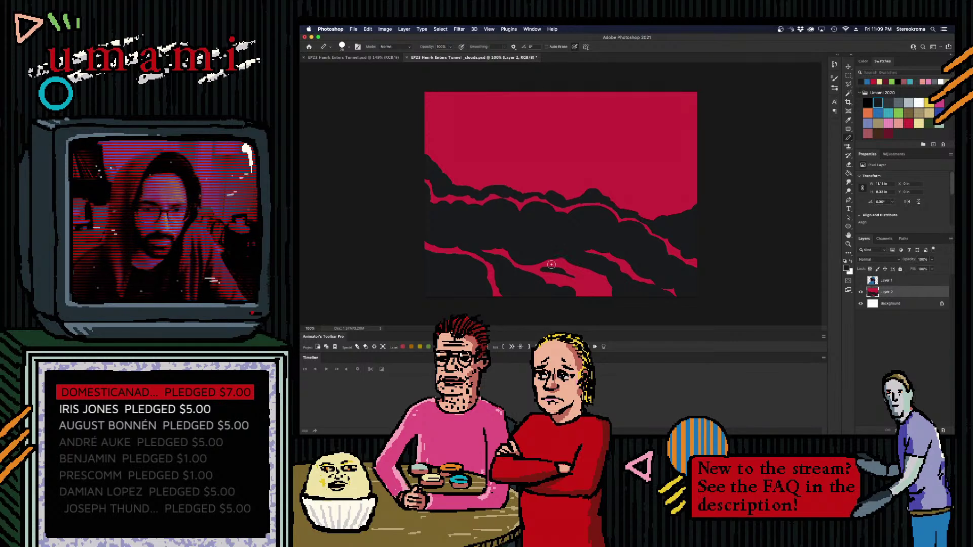
key(bracketleft)
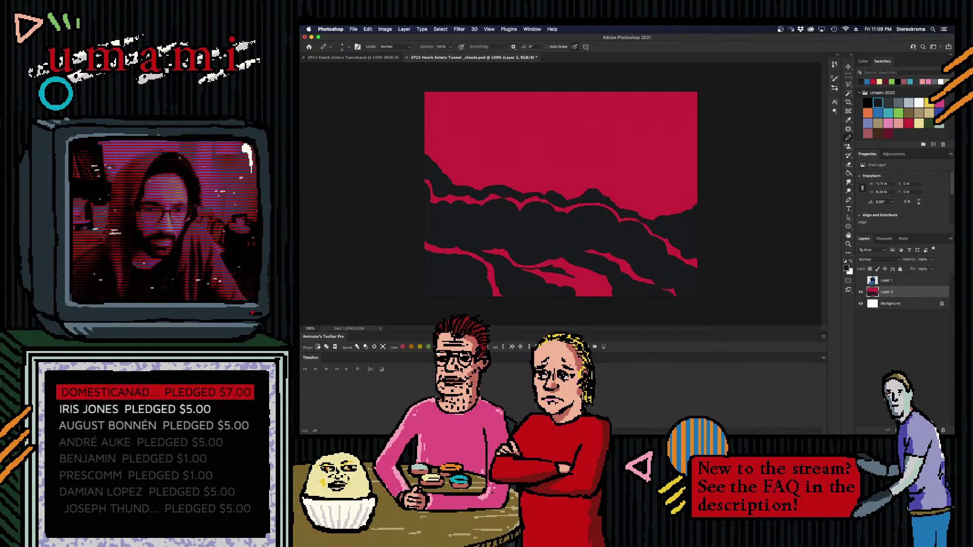
key(super+z)
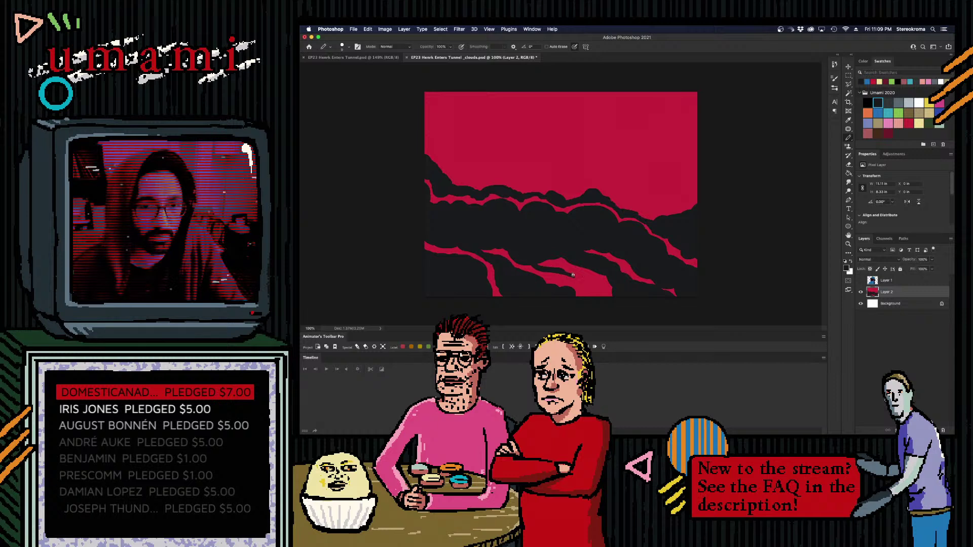
key(bracketright)
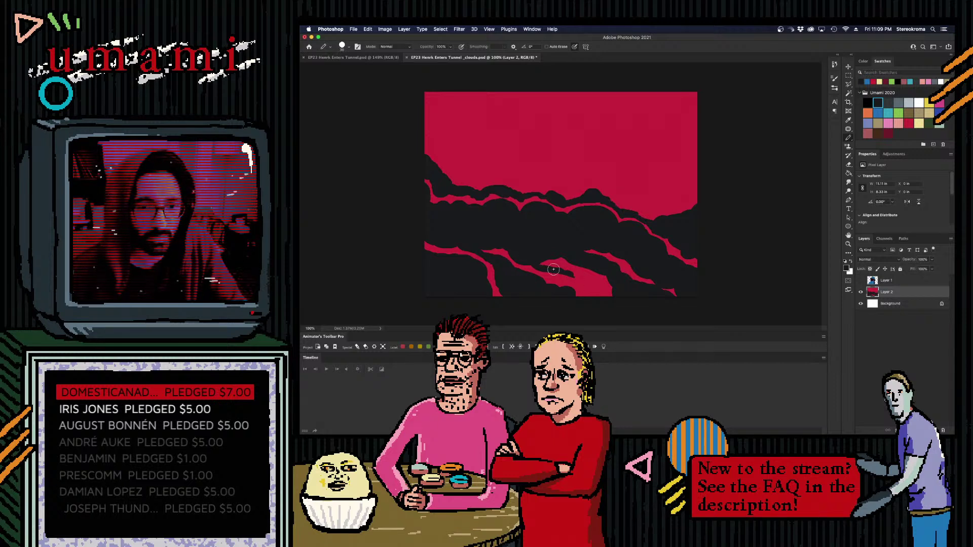
drag(570, 275, 603, 296)
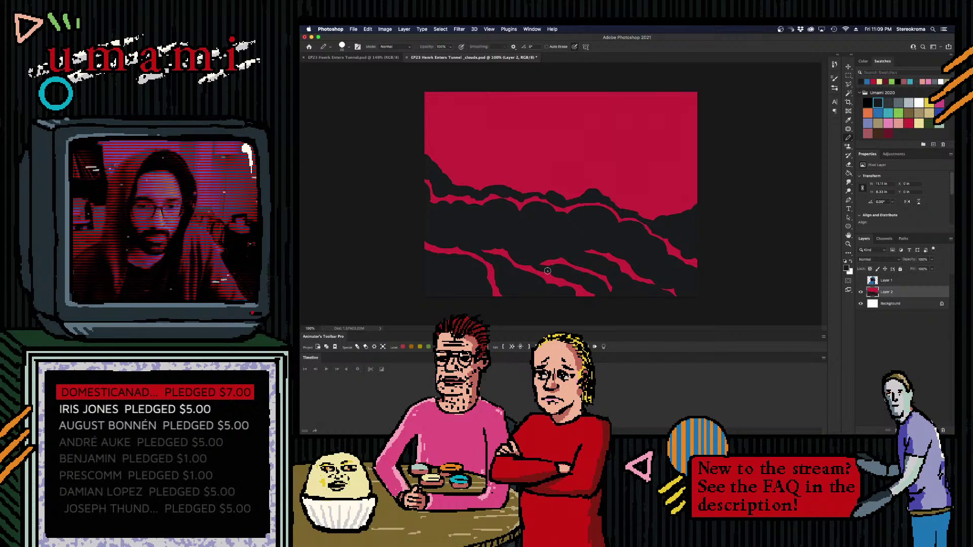
drag(549, 268, 584, 290)
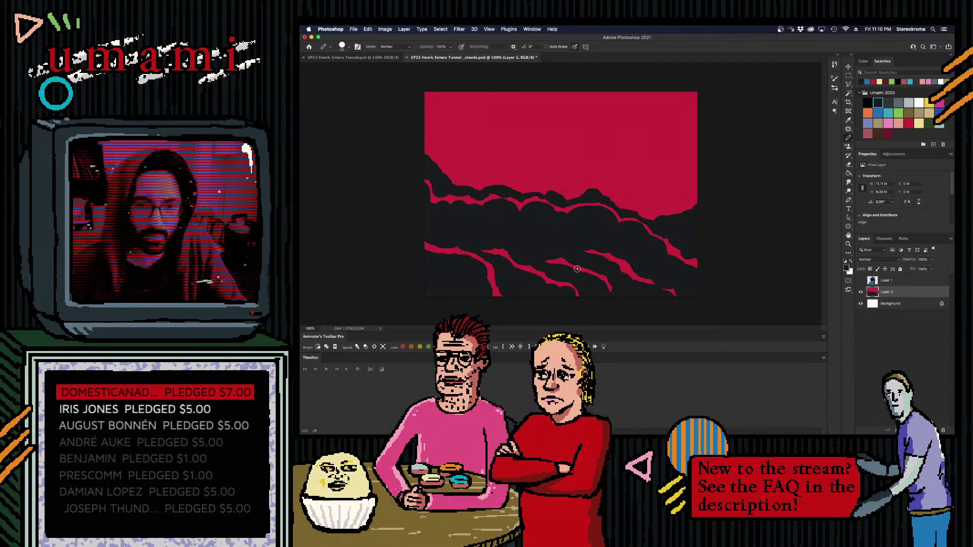
click(908, 123)
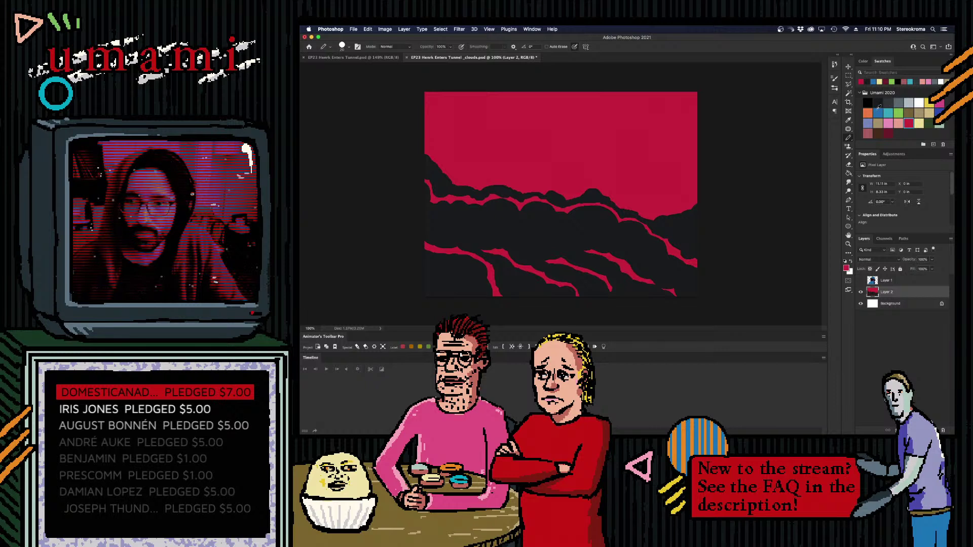
key(bracketleft)
key(bracketleft)
key(bracketleft)
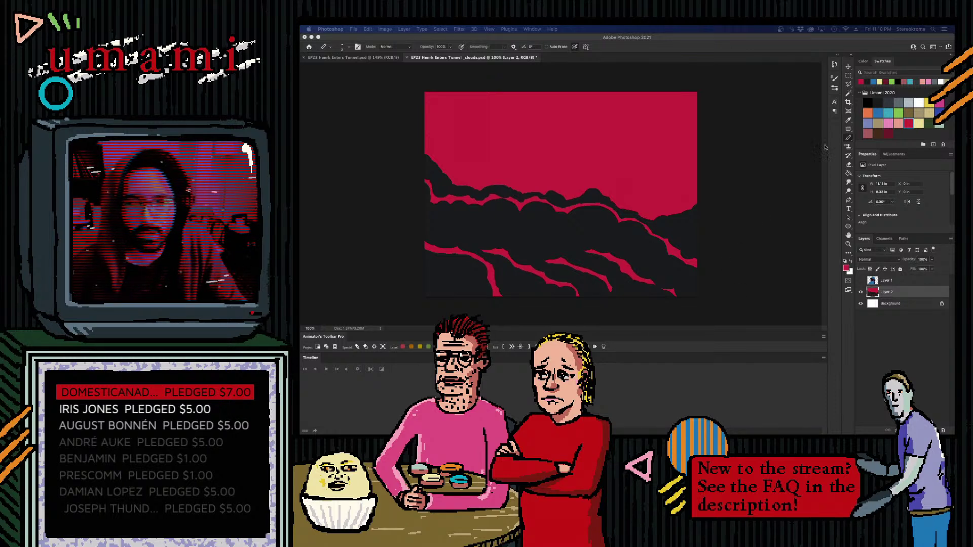
click(876, 102)
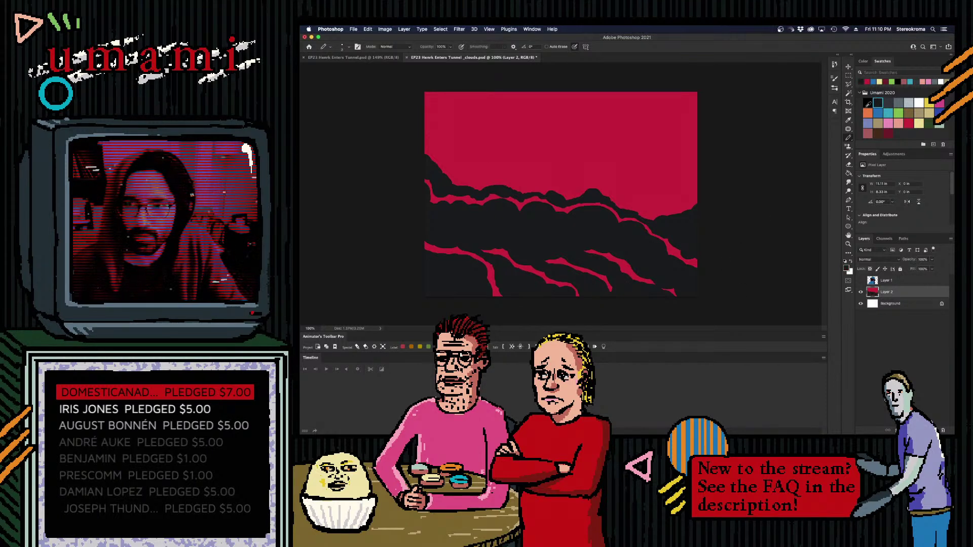
- Paint pure black shadow patches into the main cloud band, from the left edge down to the bottom centre
click(868, 104)
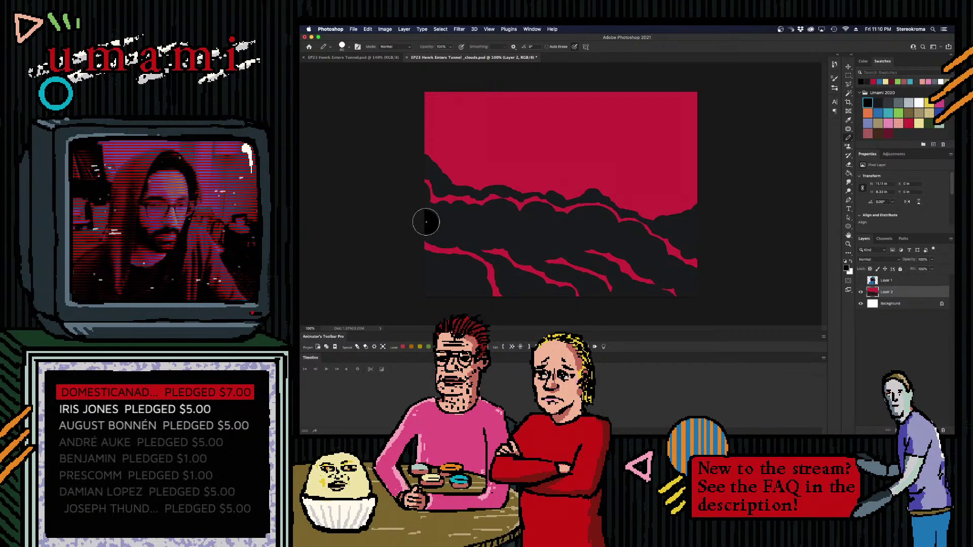
mouse_move(432, 228)
mouse_down()
mouse_move(442, 232)
mouse_move(467, 207)
mouse_move(454, 239)
mouse_move(471, 243)
mouse_up()
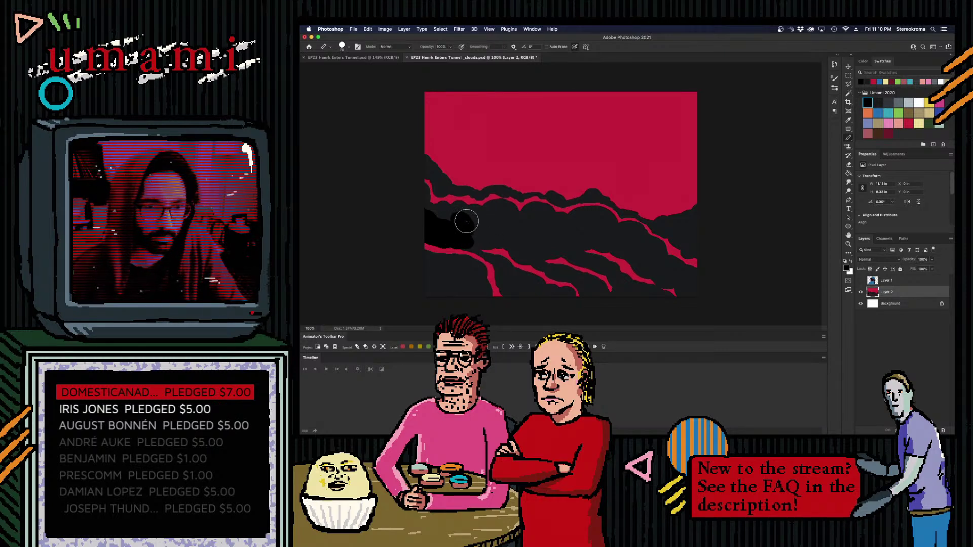
mouse_move(483, 220)
mouse_down()
mouse_move(517, 241)
mouse_move(495, 218)
mouse_move(515, 215)
mouse_move(499, 215)
mouse_move(531, 233)
mouse_move(523, 261)
mouse_move(528, 249)
mouse_move(508, 242)
mouse_move(519, 257)
mouse_move(553, 252)
mouse_move(535, 256)
mouse_move(582, 286)
mouse_up()
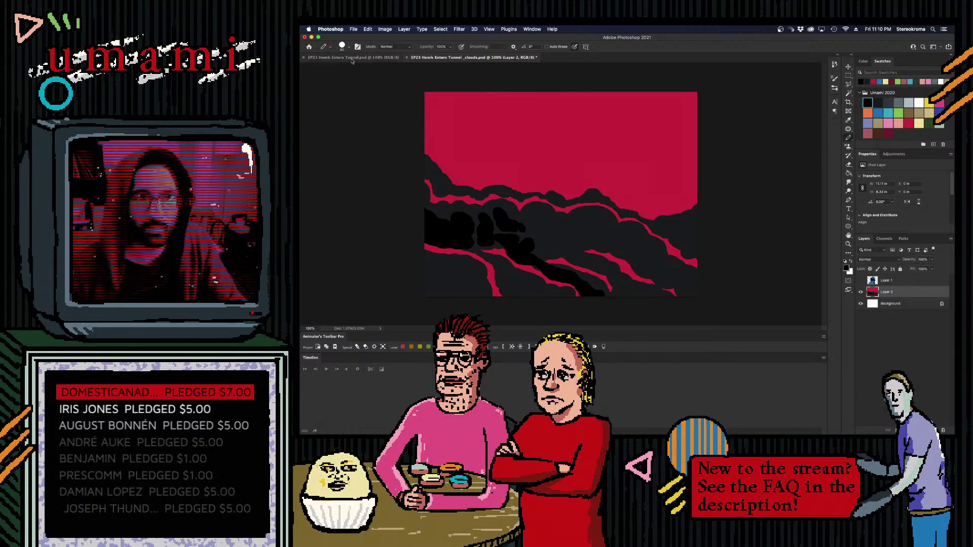
- Create a new 640 by 480 pixel RGB document with a white background
click(354, 29)
click(365, 36)
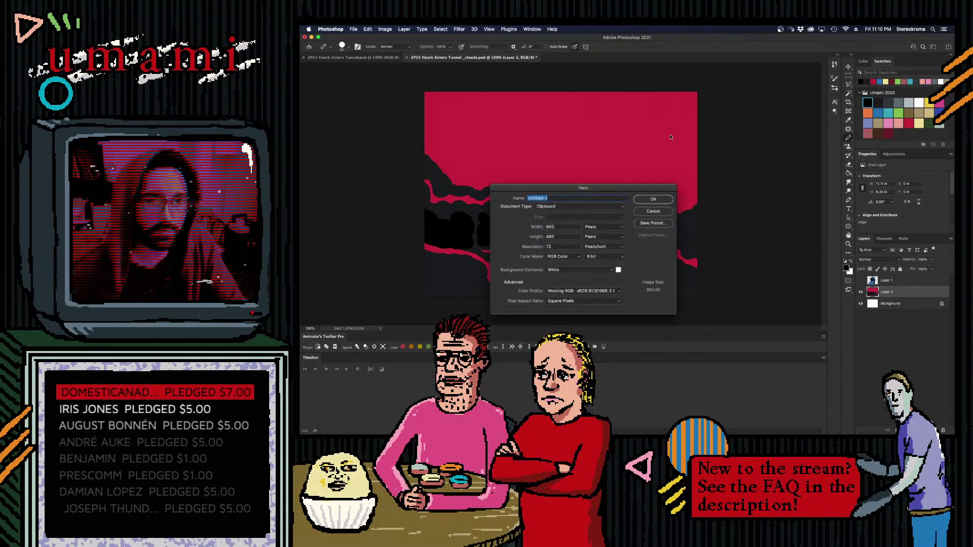
click(652, 201)
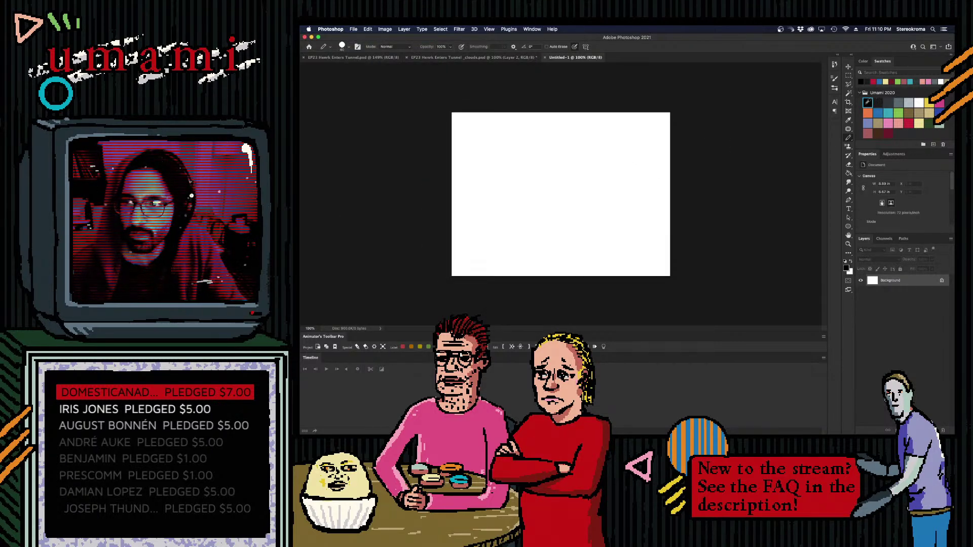
- Cover the whole blank canvas in solid black using an oversized pencil
key(bracketright)
key(bracketright)
key(bracketright)
key(bracketright)
key(bracketright)
key(bracketright)
key(bracketright)
key(bracketright)
key(bracketright)
key(bracketright)
key(bracketright)
key(bracketright)
key(bracketright)
key(bracketright)
key(bracketright)
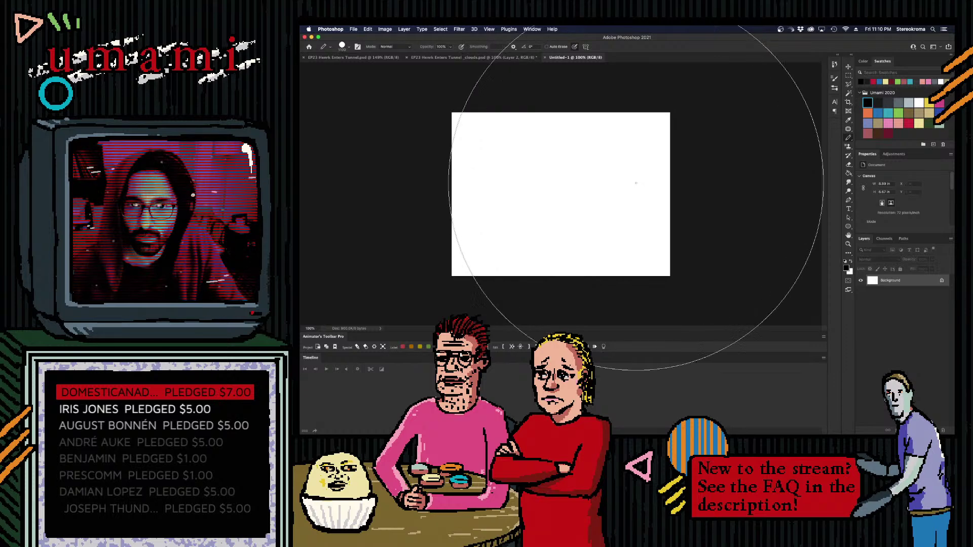
key(bracketleft)
key(bracketleft)
key(bracketleft)
key(bracketleft)
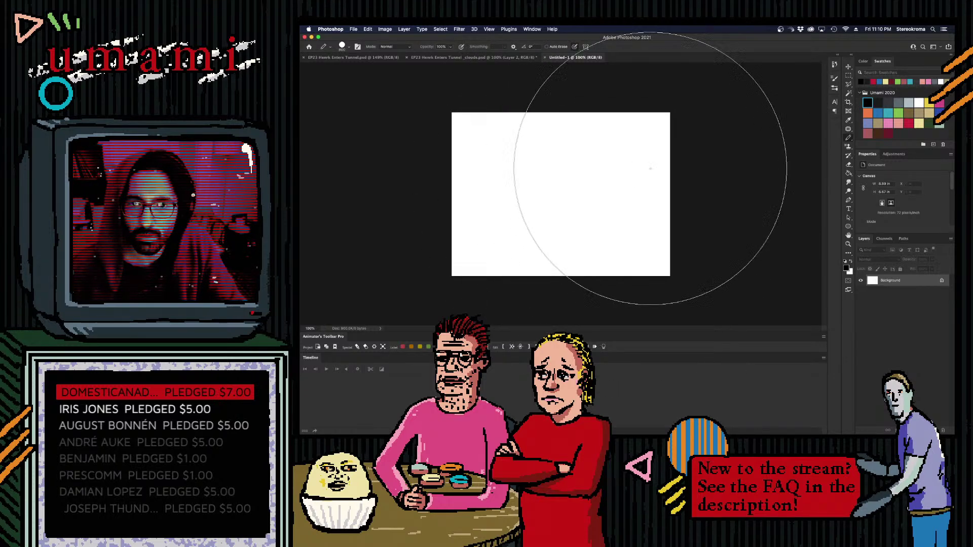
mouse_move(650, 171)
mouse_down()
mouse_move(591, 163)
mouse_move(543, 215)
mouse_up()
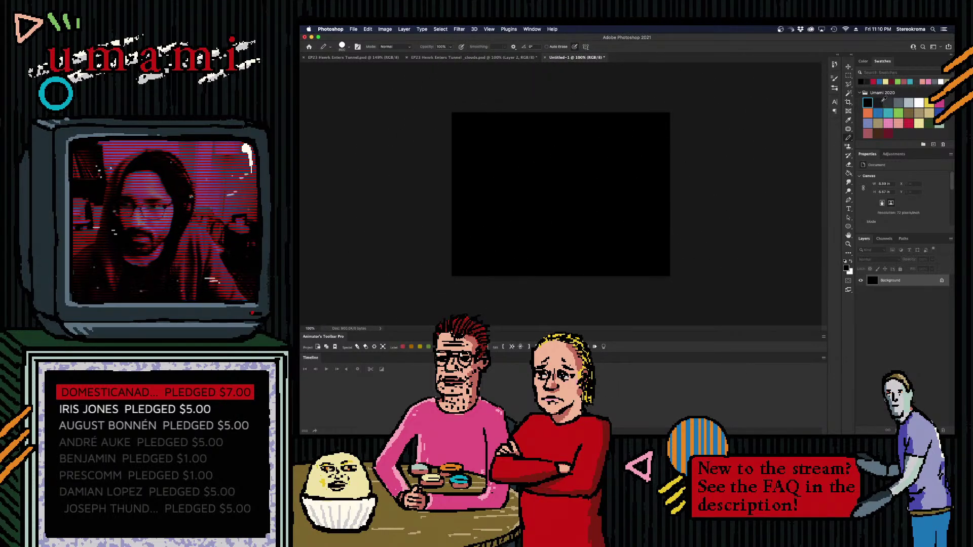
- Sketch a broken crimson rim-light outline of a figure's head, shoulder and side on a new layer
click(878, 102)
click(909, 123)
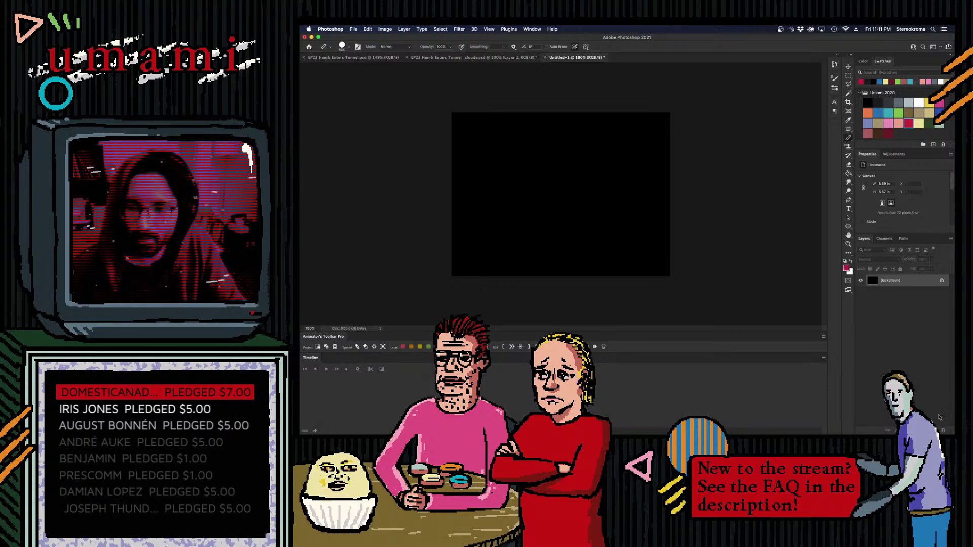
click(933, 431)
key(bracketleft)
key(bracketleft)
key(bracketleft)
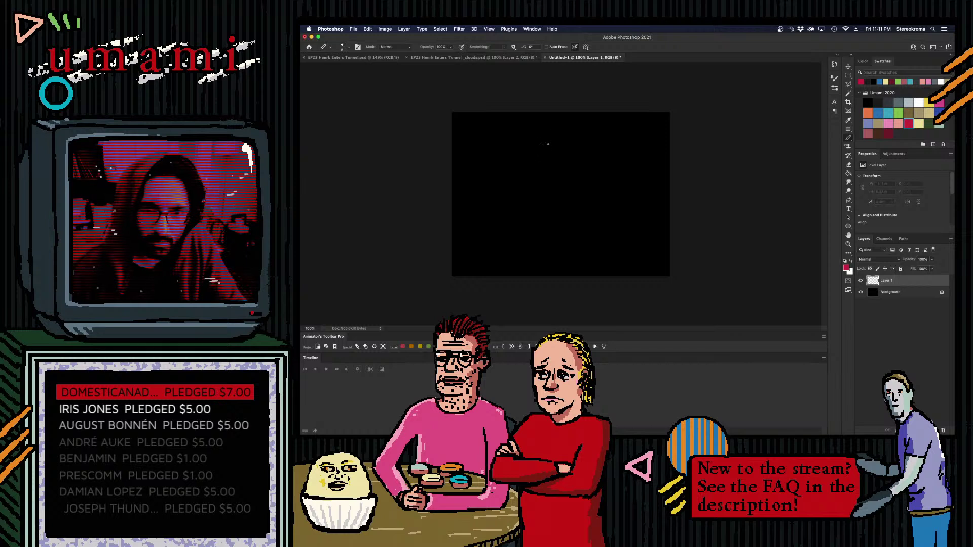
drag(547, 144, 547, 146)
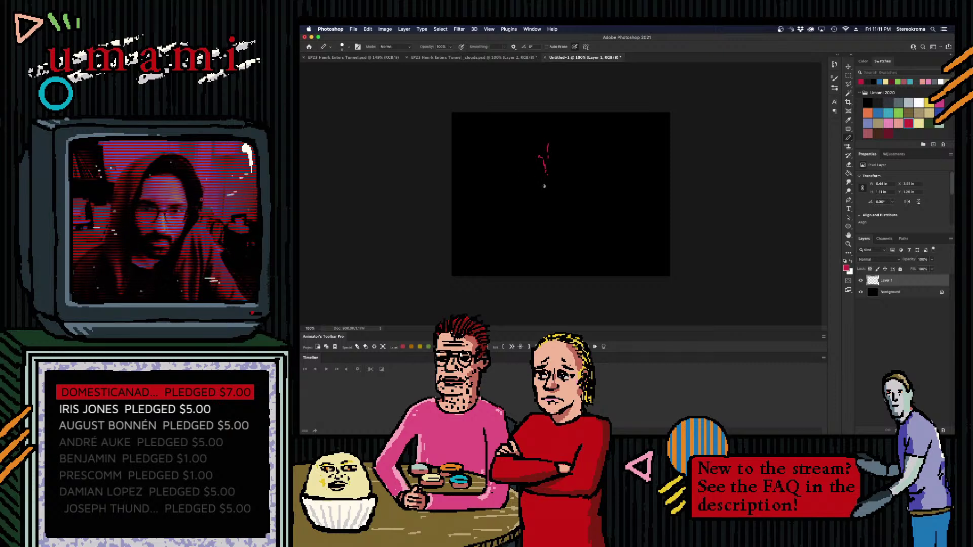
drag(527, 188, 524, 196)
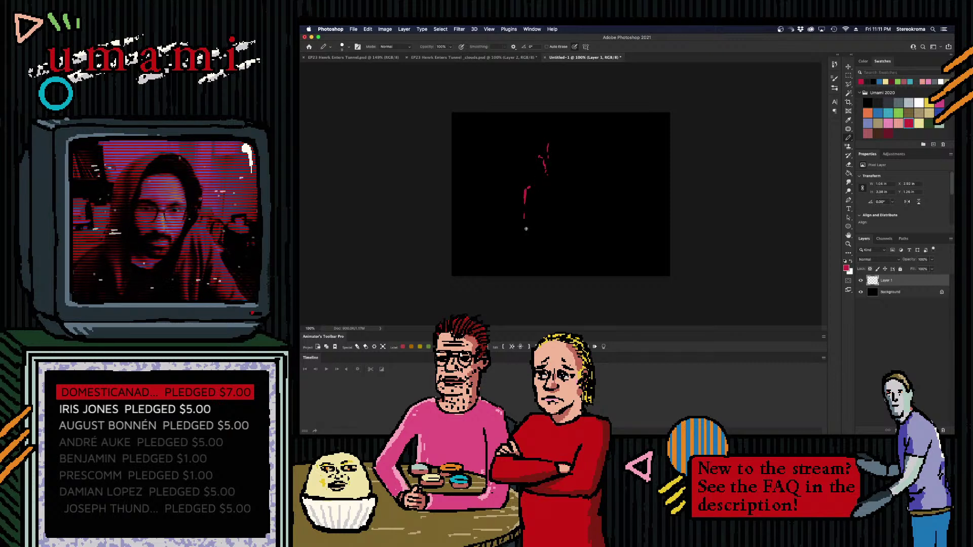
mouse_move(526, 229)
mouse_down()
mouse_move(523, 257)
mouse_move(525, 205)
mouse_move(527, 249)
mouse_up()
key(super+z)
key(super+z)
key(super+z)
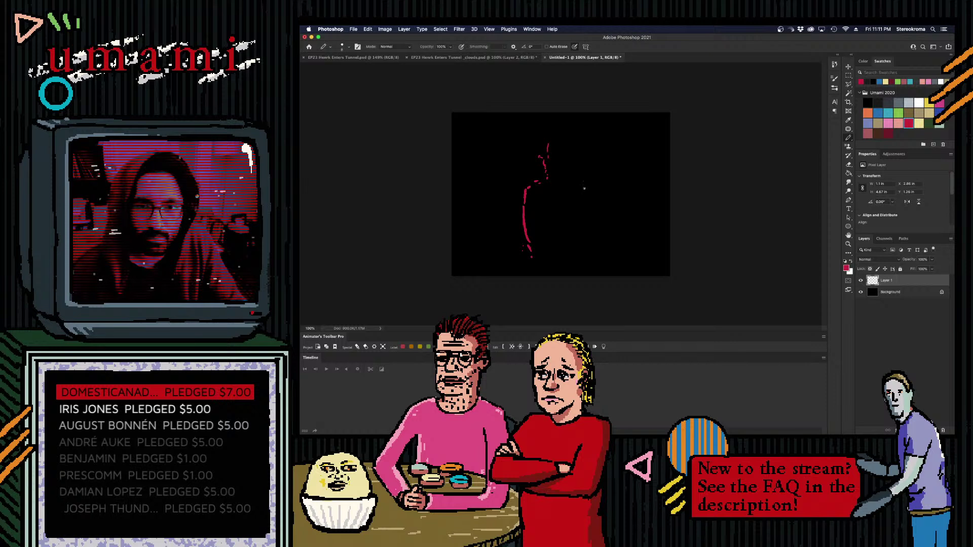
- Try a dark red vertical line inside the figure's crimson outline, and undo it
click(889, 132)
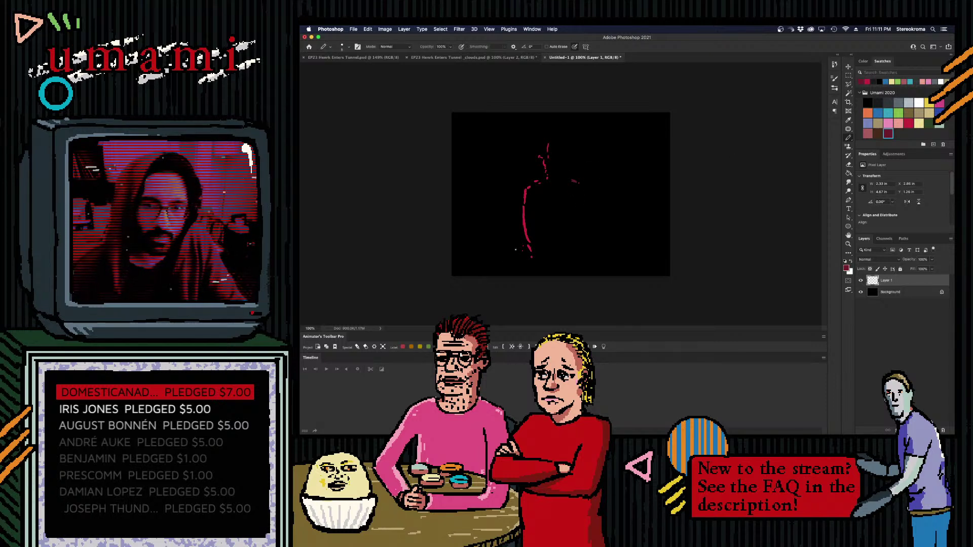
drag(543, 198, 539, 243)
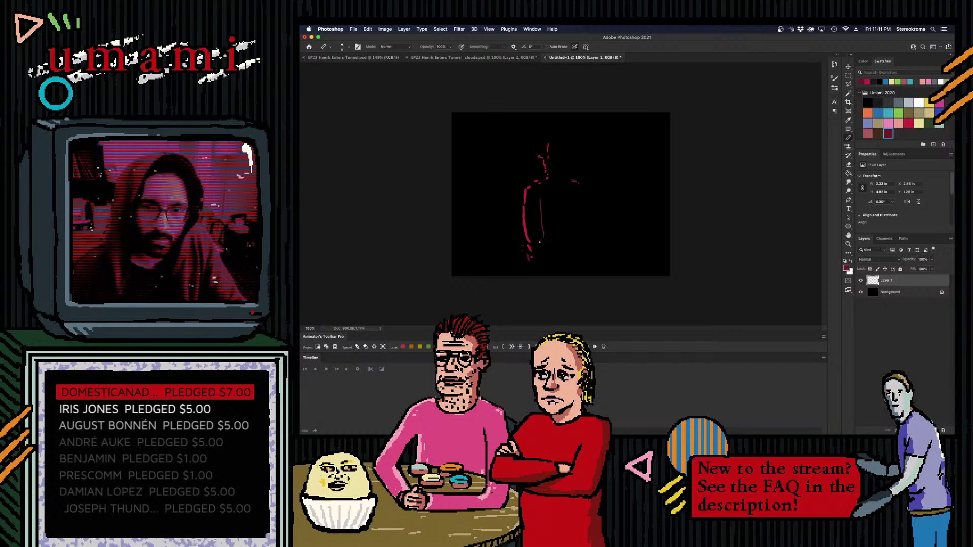
key(super+z)
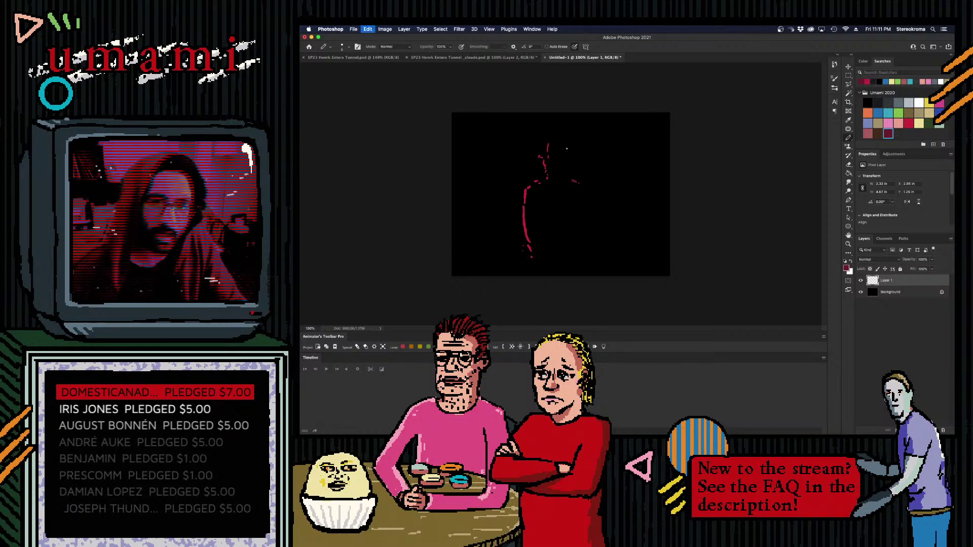
- Shade the figure's neck and body just inside the crimson outline in near-black, on a new layer beneath it
click(879, 102)
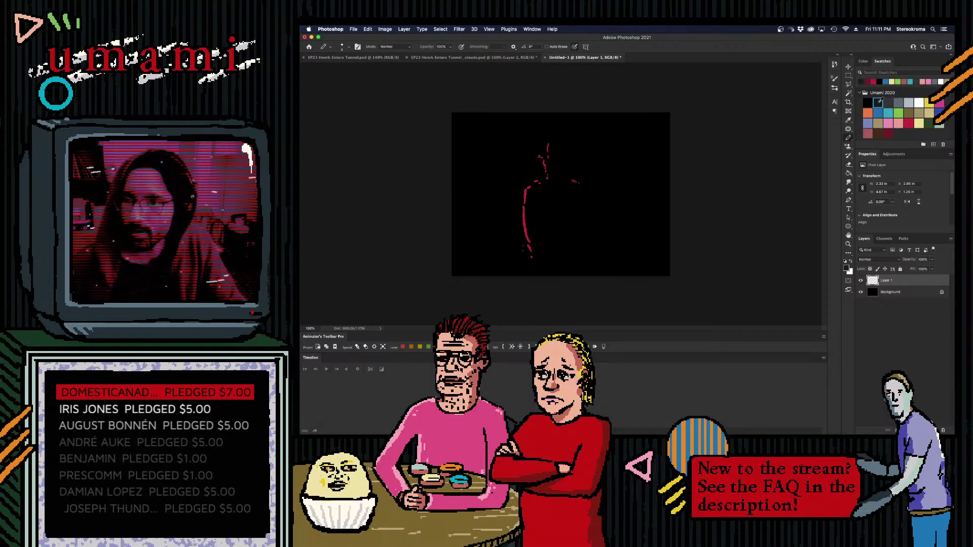
click(895, 299)
key(shift+super+alt+n)
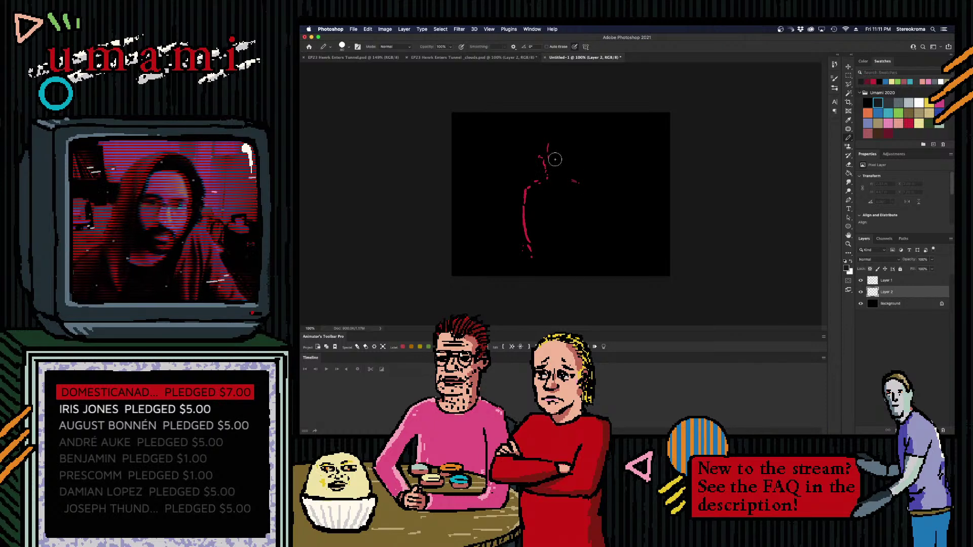
key(bracketleft)
key(bracketleft)
key(bracketleft)
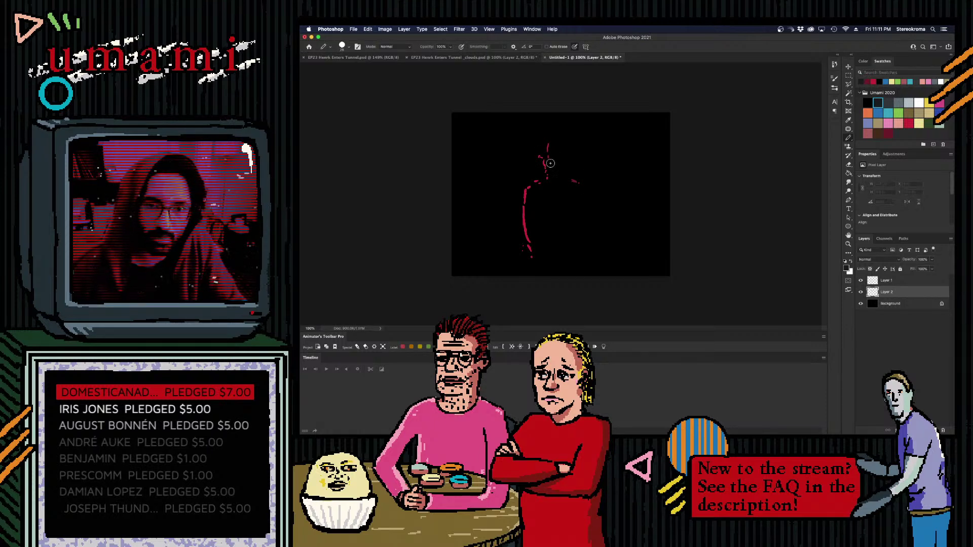
mouse_move(550, 163)
mouse_down()
mouse_move(554, 179)
mouse_move(535, 196)
mouse_move(530, 226)
mouse_move(542, 264)
mouse_up()
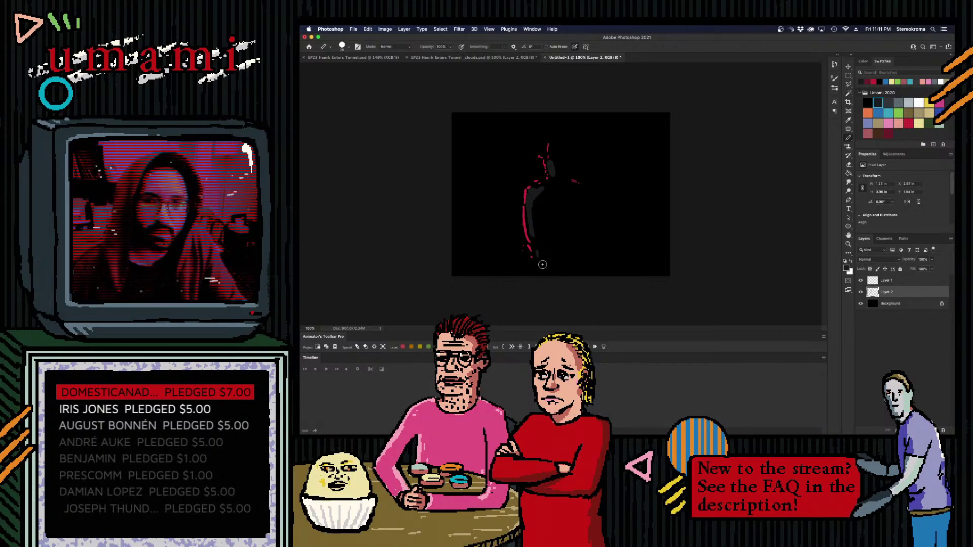
- Undo the near-black shading and its layer, and close the untitled document without saving it
key(super+z)
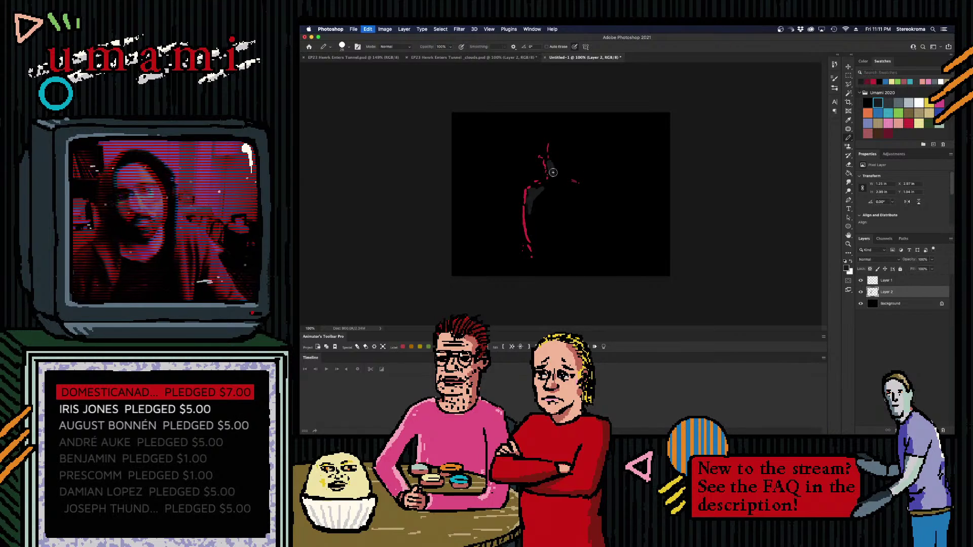
key(super+z)
key(super+z)
key(super+z)
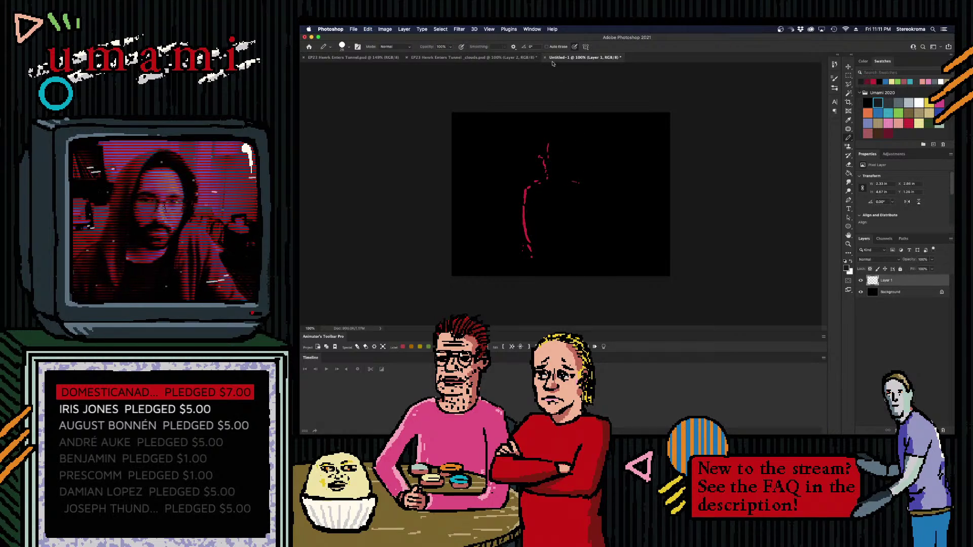
click(546, 57)
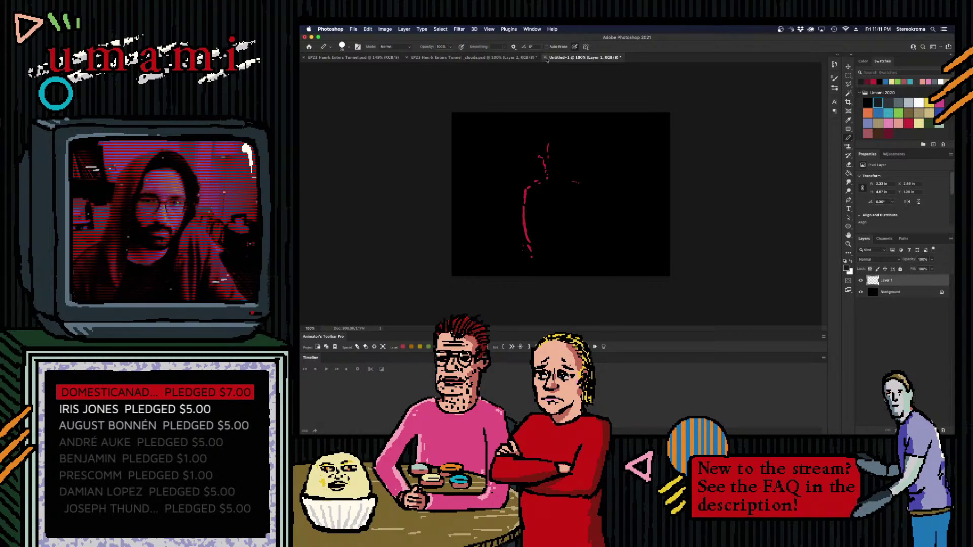
click(613, 161)
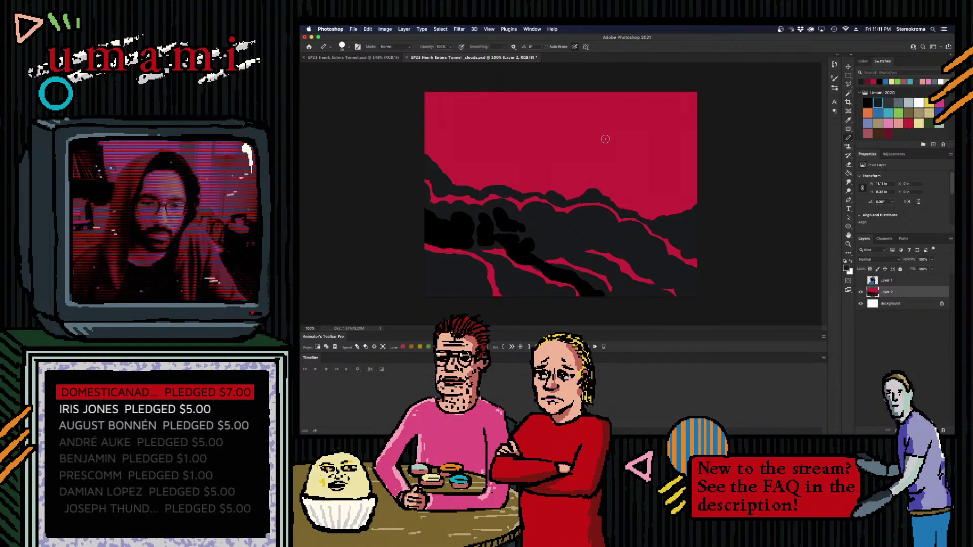
- Paint black shadows inside the lower middle cloud bands between the crimson streaks, undoing strokes that miss
click(868, 102)
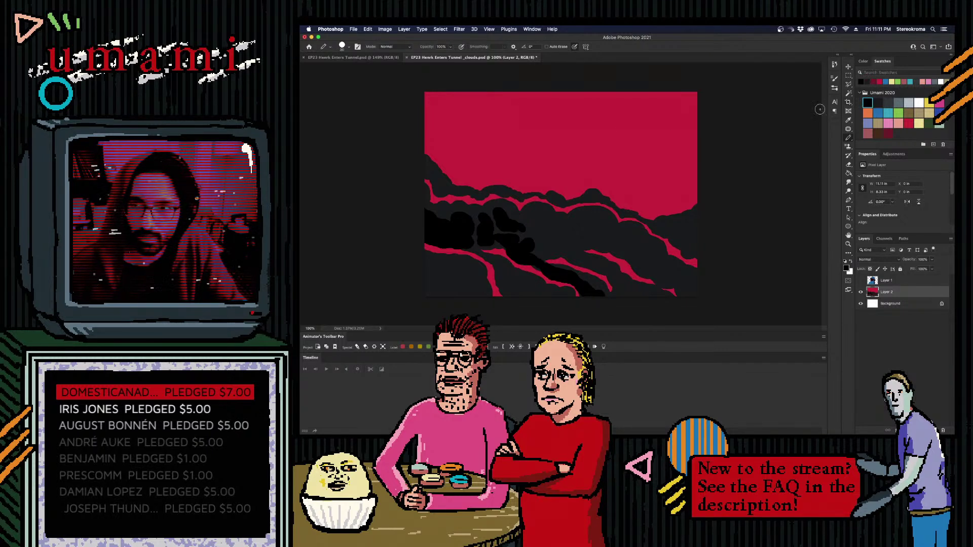
mouse_move(489, 257)
mouse_down()
mouse_move(502, 286)
mouse_move(491, 262)
mouse_move(505, 288)
mouse_move(525, 292)
mouse_up()
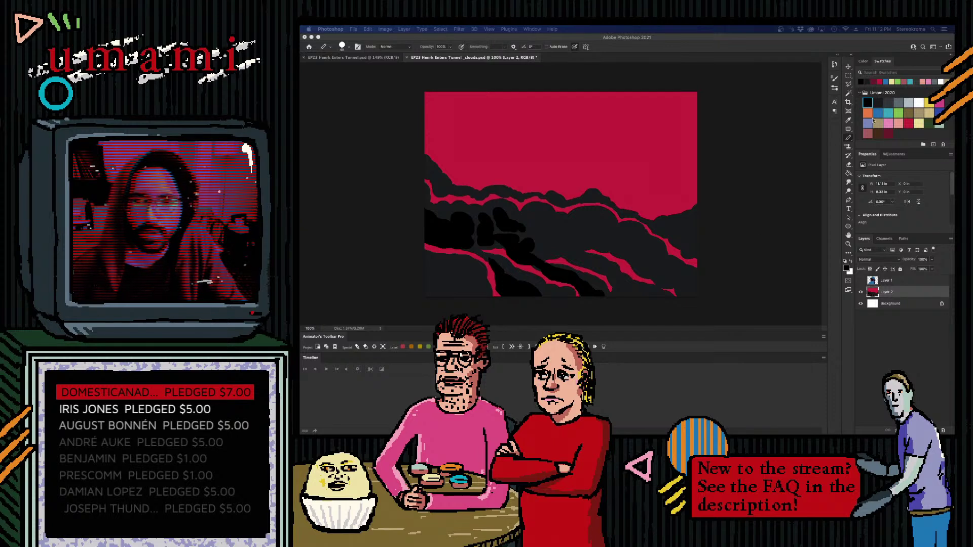
click(866, 103)
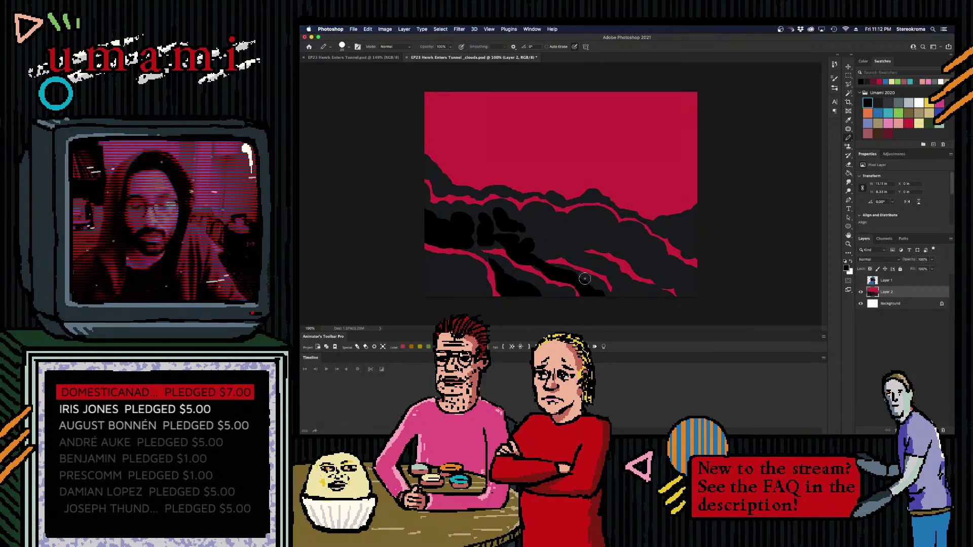
mouse_move(623, 297)
mouse_down()
mouse_move(619, 288)
mouse_move(650, 311)
mouse_up()
key(super+z)
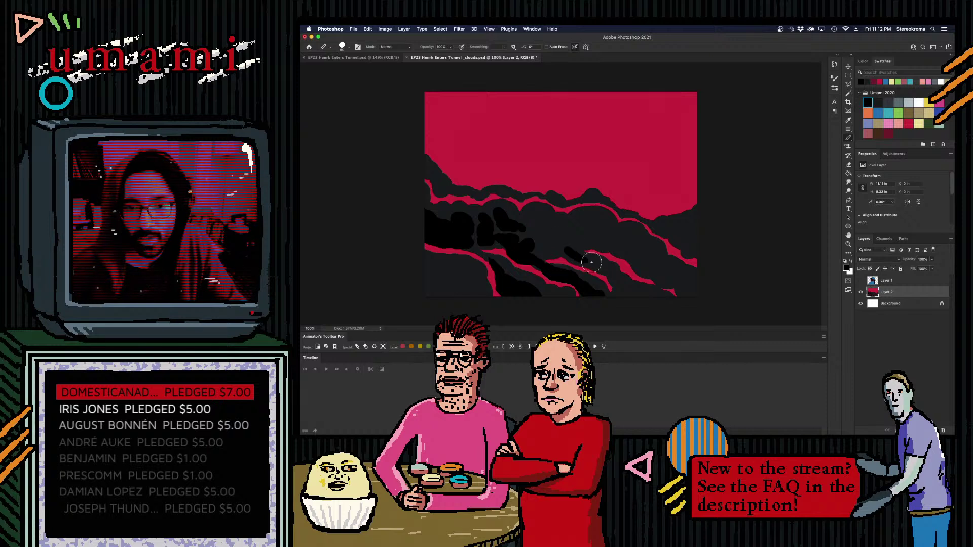
key(super+z)
mouse_move(567, 250)
mouse_down()
mouse_move(608, 274)
mouse_move(618, 293)
mouse_up()
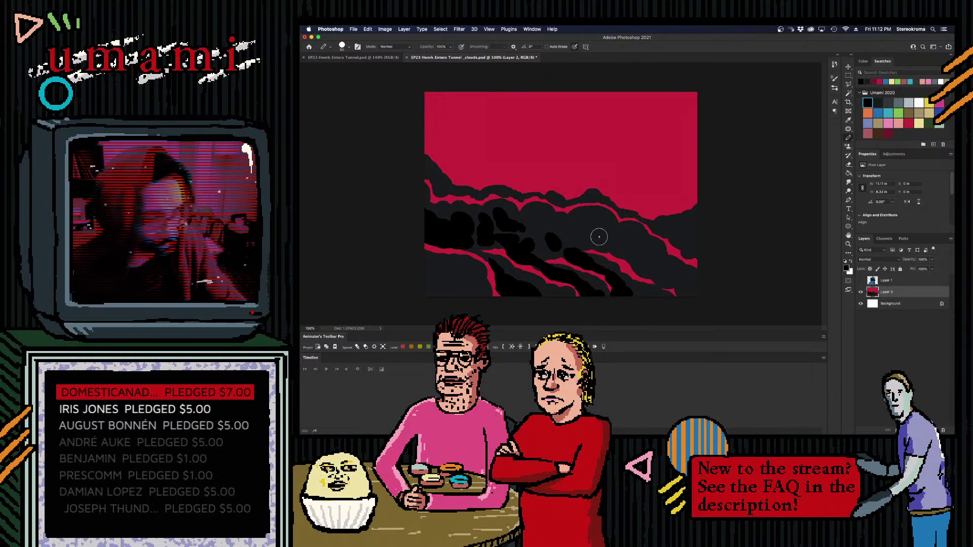
- Open the desktop screenshot "Screen Shot 2021-01-11 at 8.57.57 PM" of the walking man in Photoshop
key(F11)
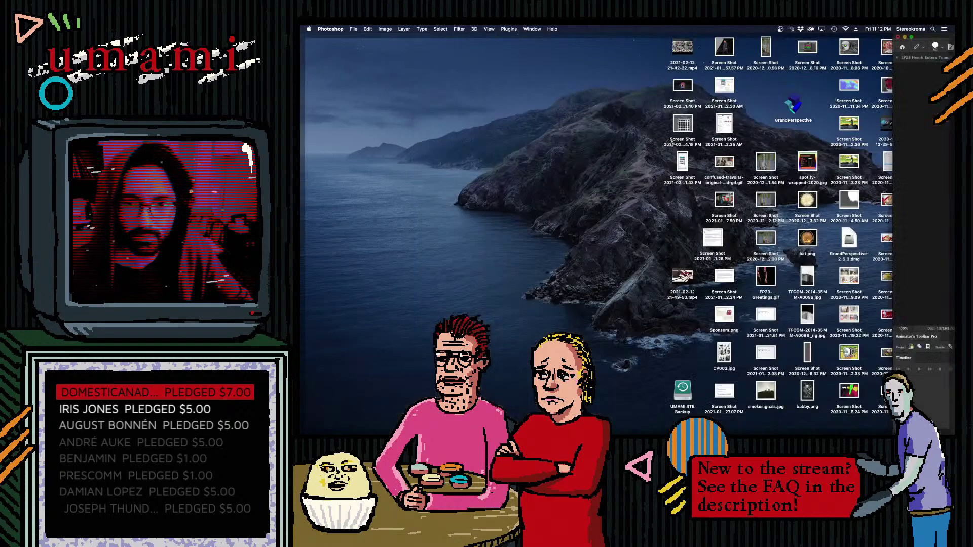
right_click(725, 49)
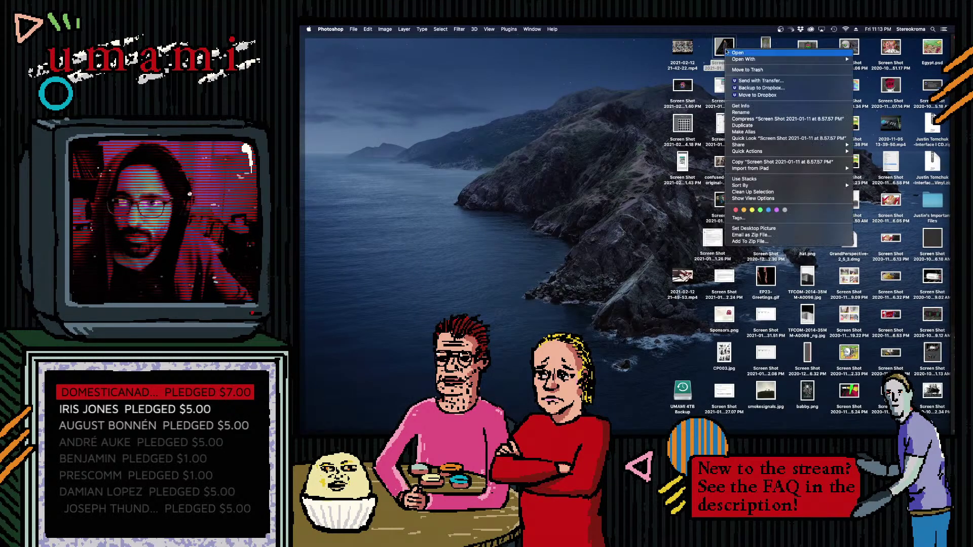
mouse_move(740, 60)
click(894, 85)
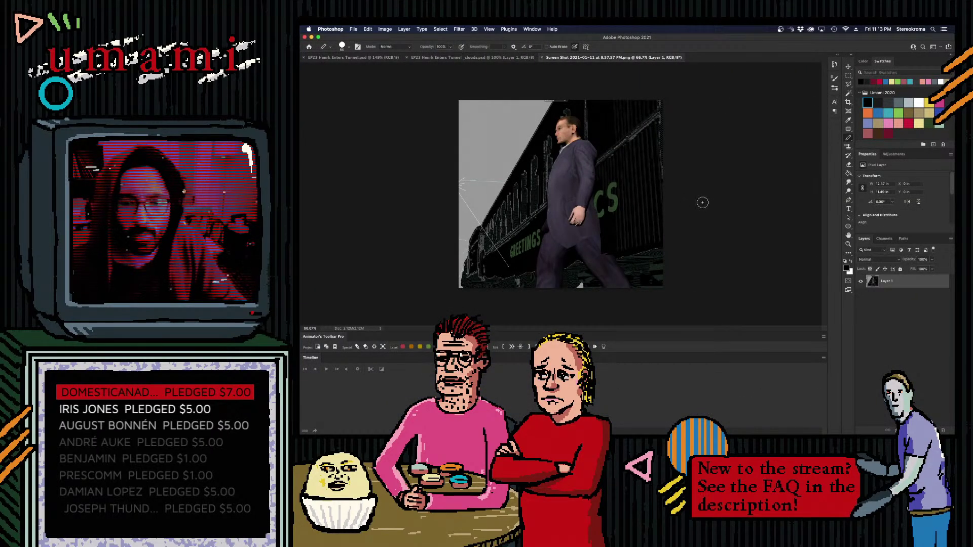
- Add an empty layer above the walking man screenshot and lower the screenshot layer's opacity
key(bracketleft)
key(bracketleft)
key(bracketleft)
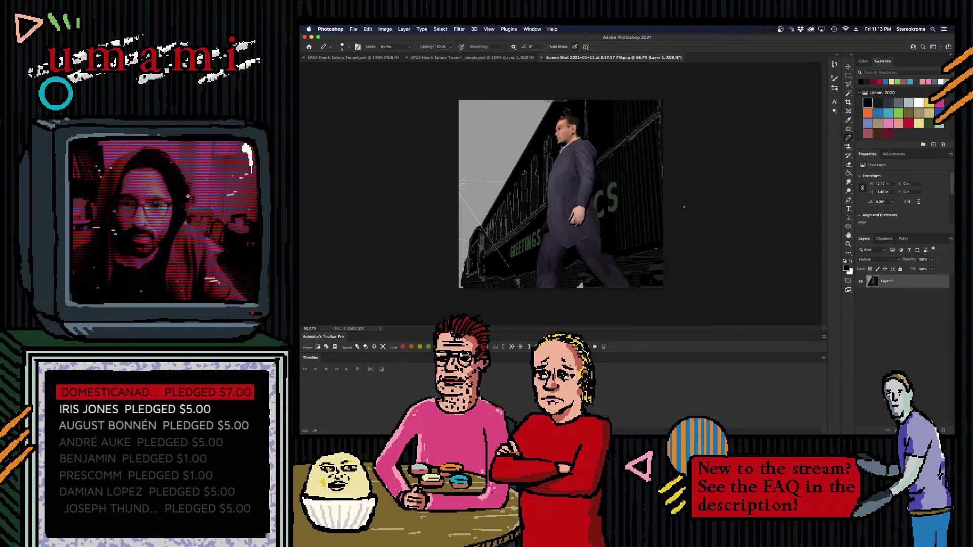
click(933, 430)
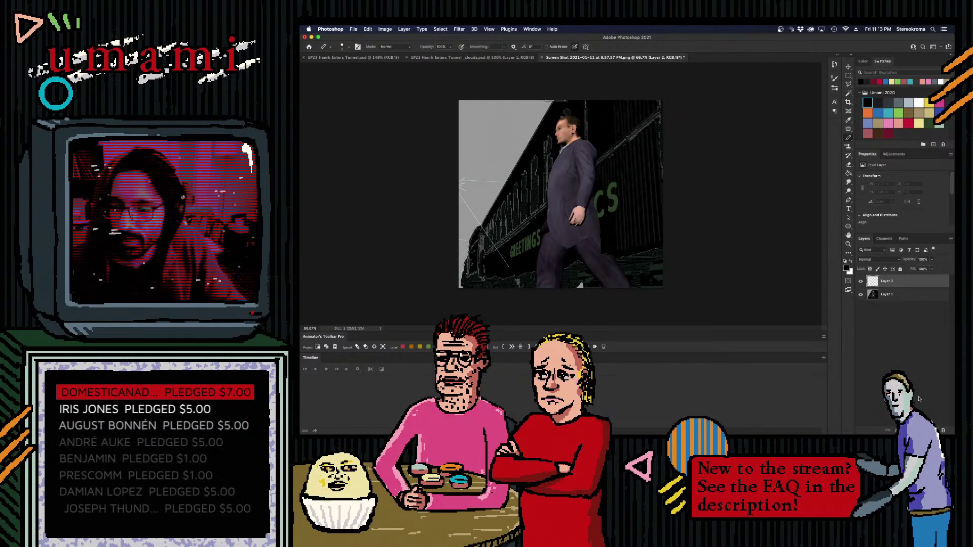
click(894, 294)
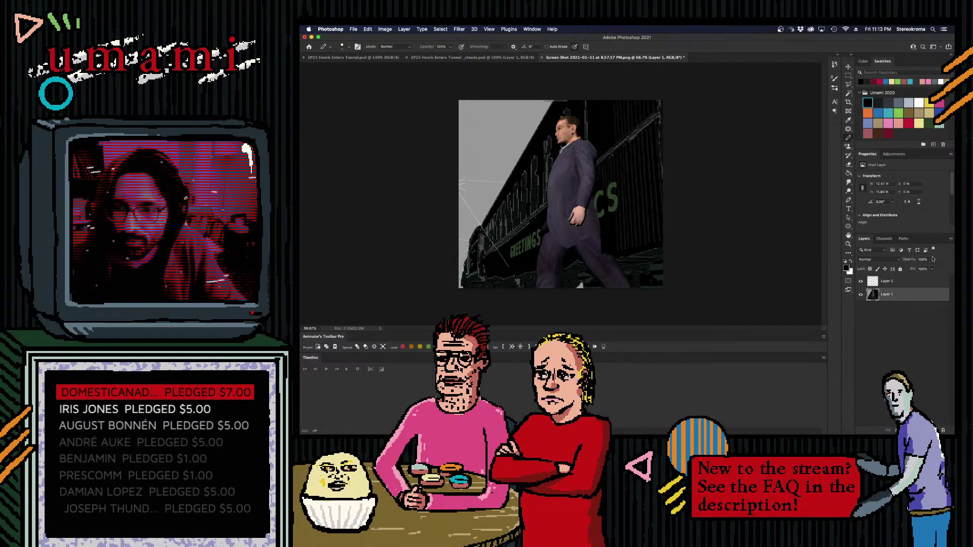
drag(932, 259, 890, 325)
- Add a layer beneath the faded screenshot and fill it with white
click(904, 306)
click(933, 430)
click(918, 103)
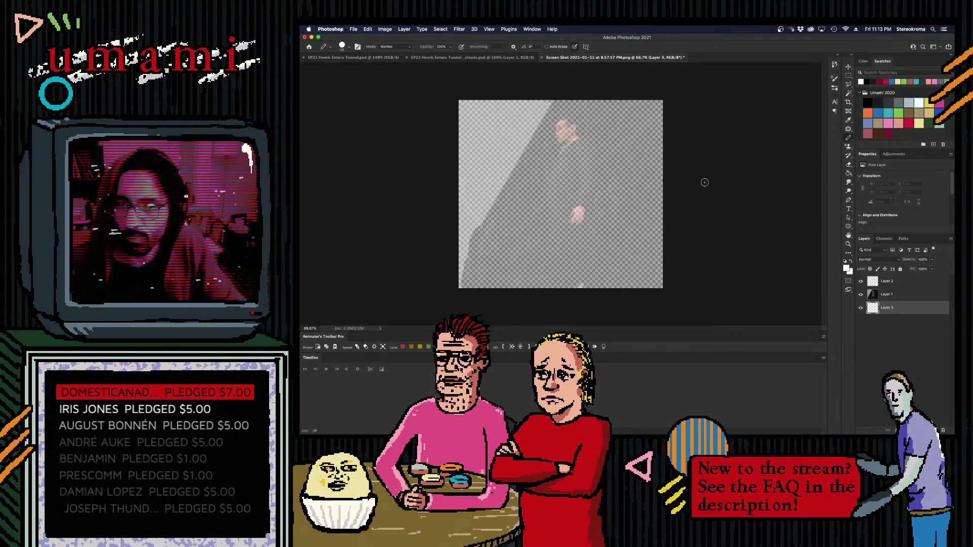
key(alt+BackSpace)
key(bracketright)
key(bracketright)
key(bracketright)
key(bracketright)
key(bracketright)
key(bracketright)
key(bracketright)
key(bracketright)
key(bracketright)
key(bracketright)
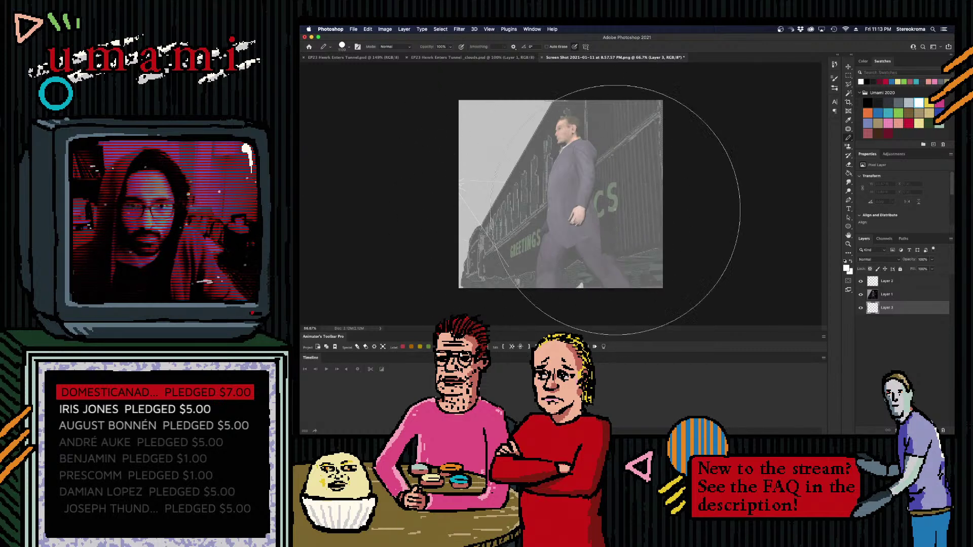
- Trace the walking man's head, coat and hand in black on the top layer, and close the screenshot document without saving it
click(868, 102)
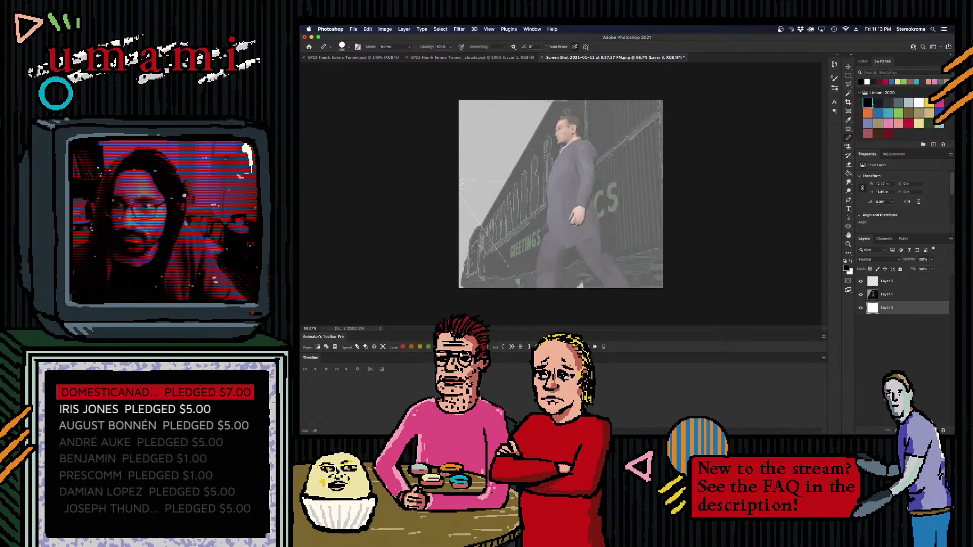
click(901, 295)
click(892, 282)
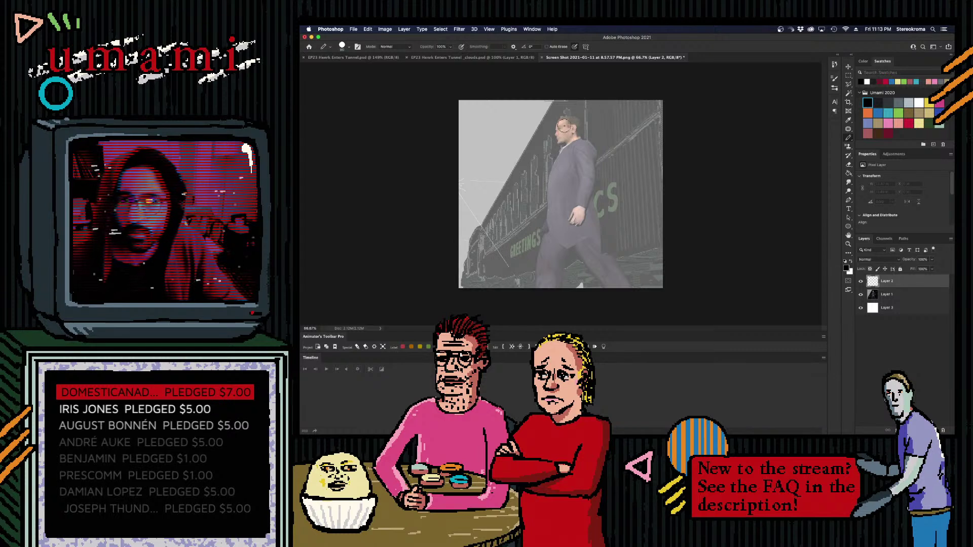
key(bracketleft)
key(bracketleft)
key(bracketleft)
mouse_move(559, 125)
mouse_down()
mouse_move(577, 121)
mouse_move(580, 137)
mouse_move(554, 167)
mouse_move(567, 260)
mouse_move(599, 233)
mouse_move(597, 219)
mouse_up()
mouse_move(576, 178)
mouse_down()
mouse_move(570, 223)
mouse_move(591, 208)
mouse_move(583, 222)
mouse_up()
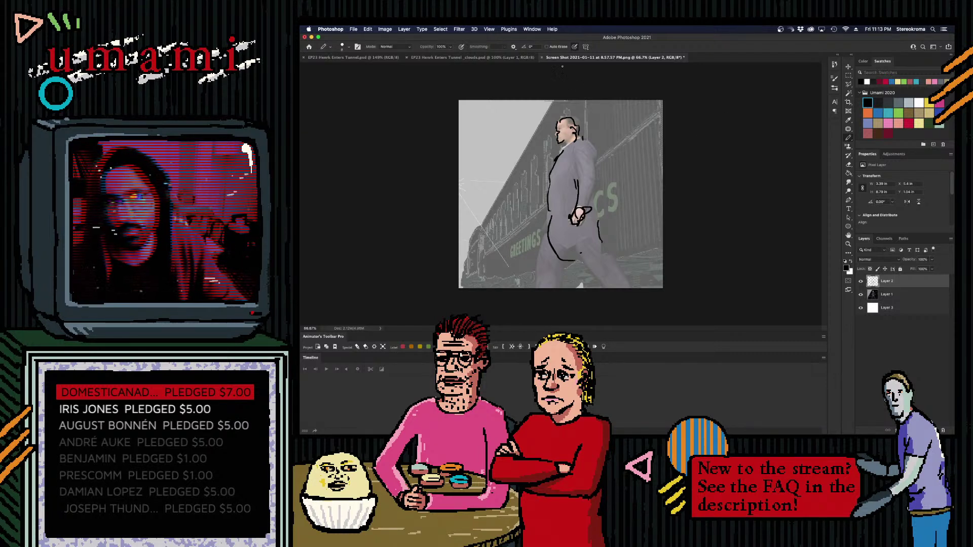
click(541, 57)
click(616, 165)
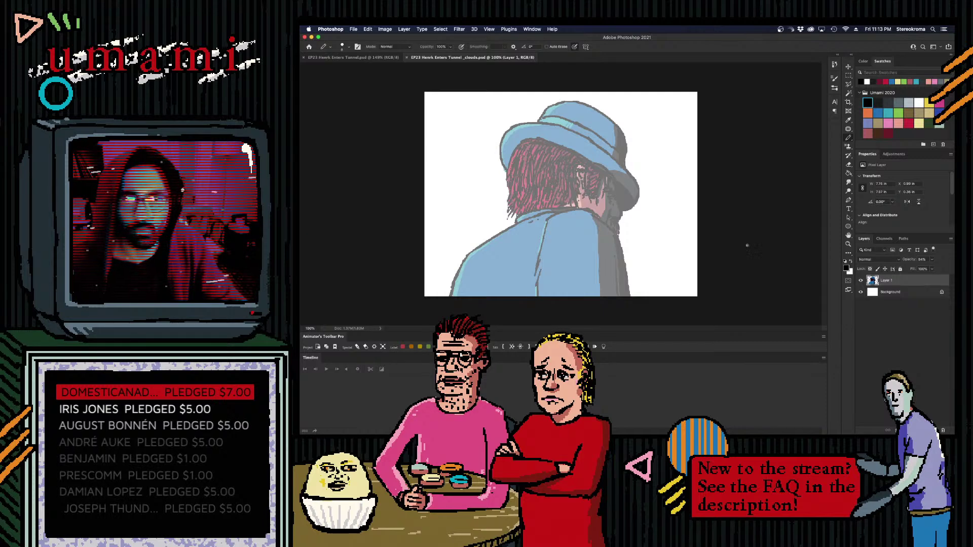
- Check both open EP23 documents and bring back the painted clouds layer in the clouds document
click(364, 59)
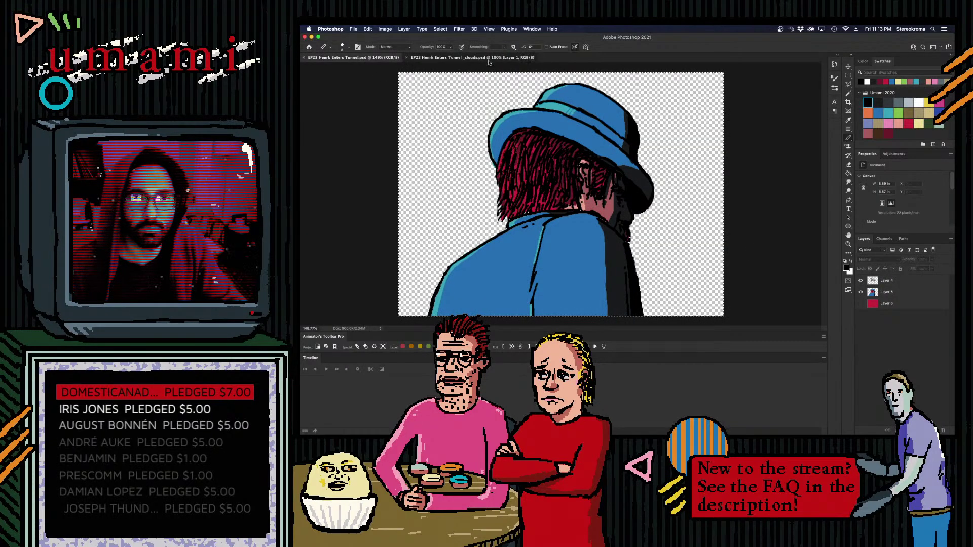
key(ctrl+Tab)
click(362, 57)
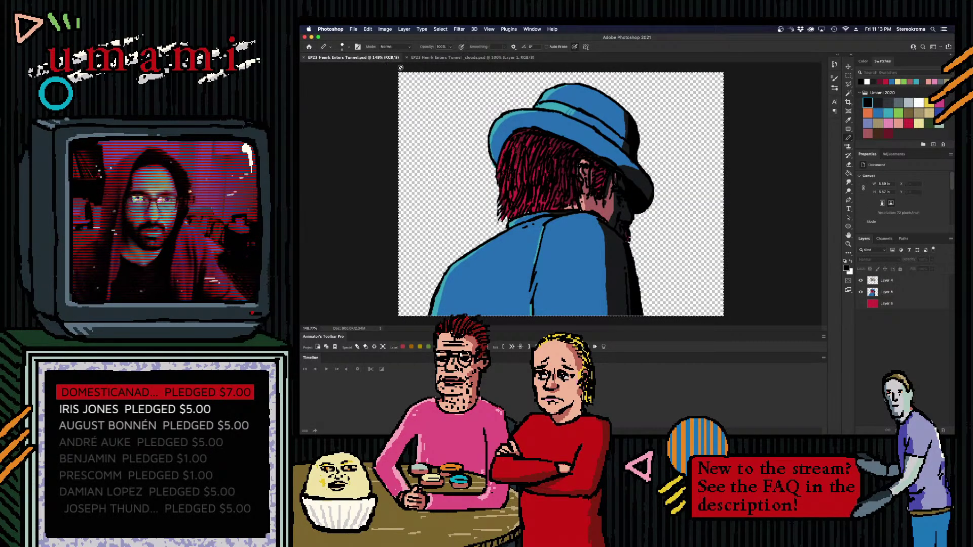
click(511, 58)
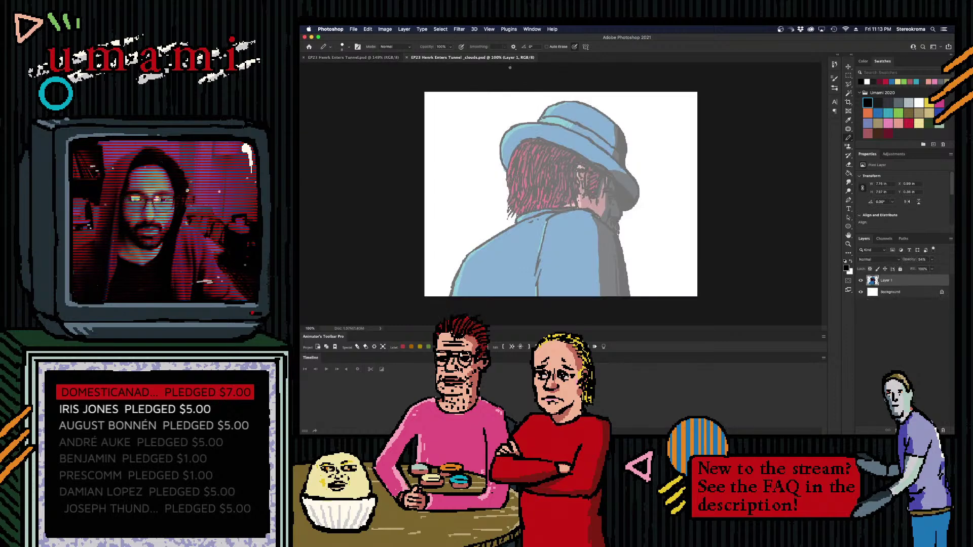
click(353, 29)
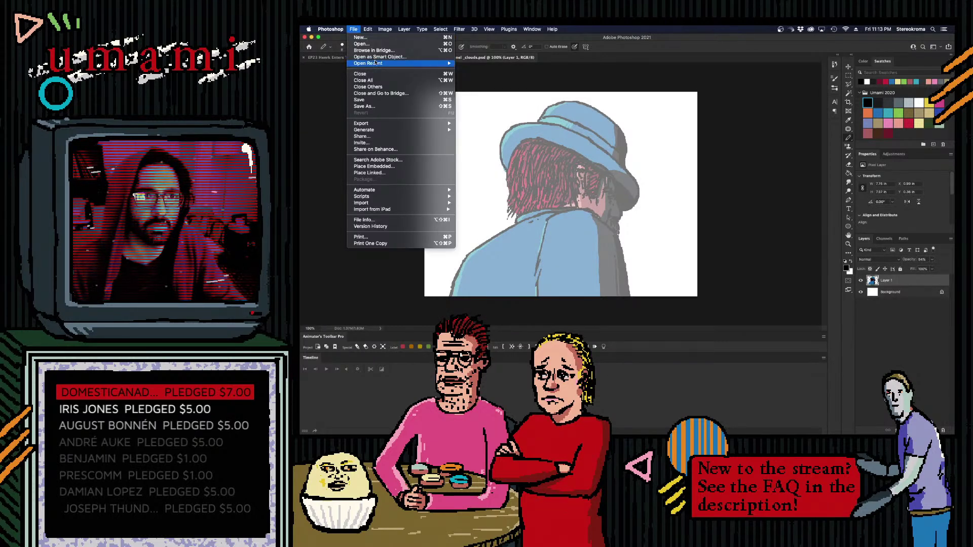
mouse_move(374, 63)
click(476, 70)
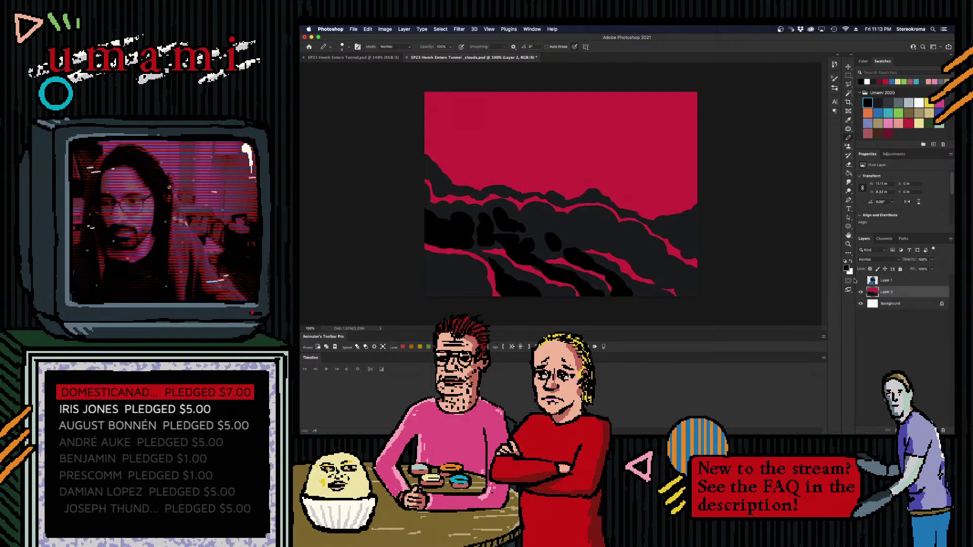
- Save the clouds document and toggle the hatted figure layer's visibility to check it against the clouds
key(super+s)
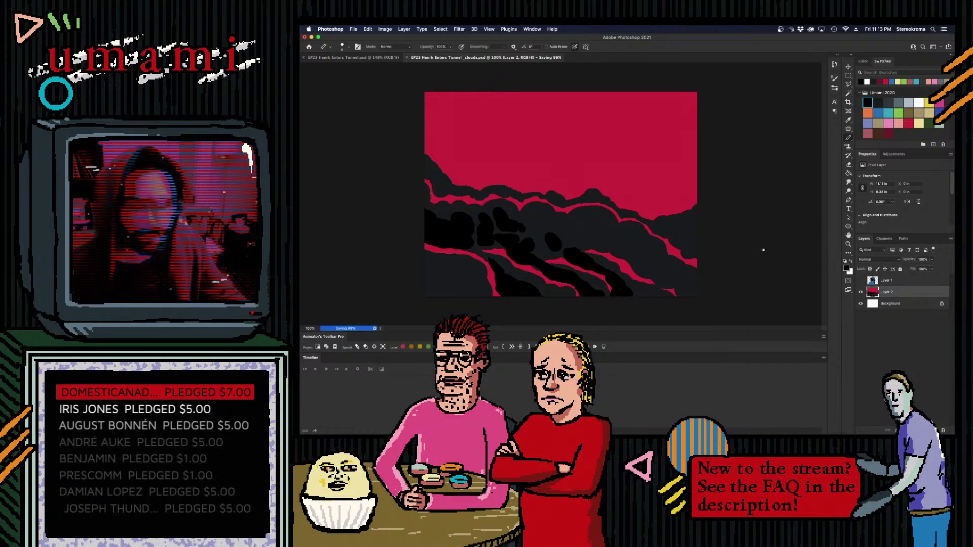
click(862, 280)
click(862, 280)
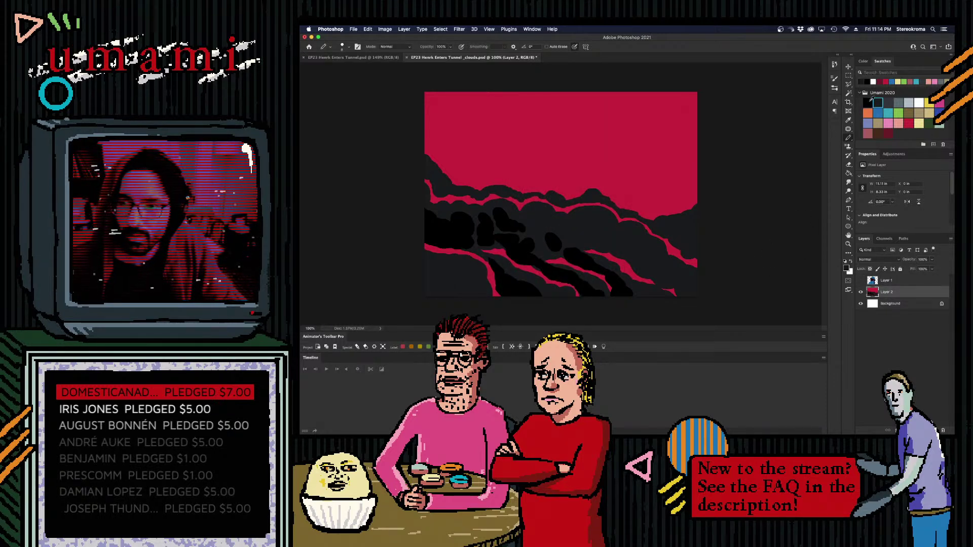
- Paint black shadows along the left part of the uppermost cloud band, adjusting the brush size for the narrow areas
key(])
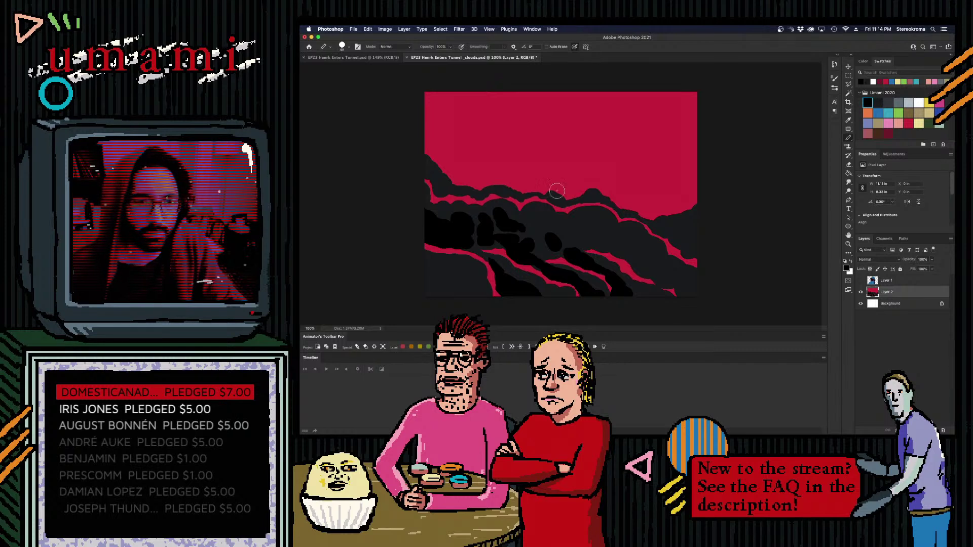
mouse_move(428, 180)
mouse_down()
mouse_move(426, 168)
mouse_move(445, 163)
mouse_move(441, 141)
mouse_move(417, 163)
mouse_move(448, 191)
mouse_up()
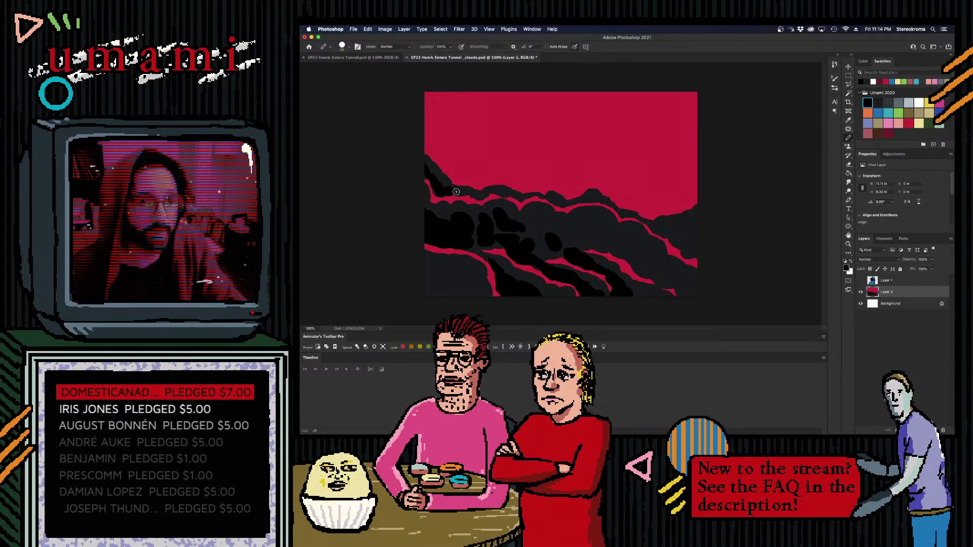
key(bracketleft)
key(bracketleft)
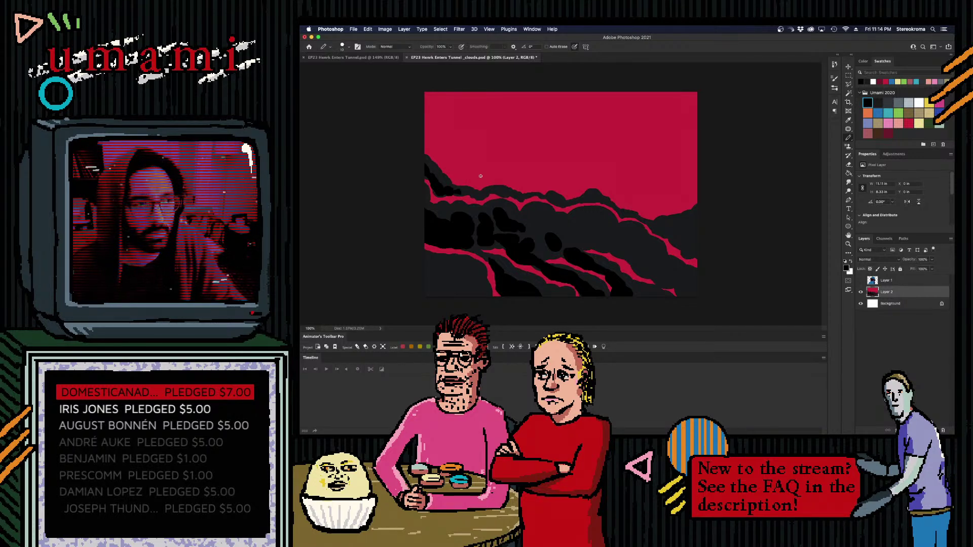
key(bracketright)
key(bracketright)
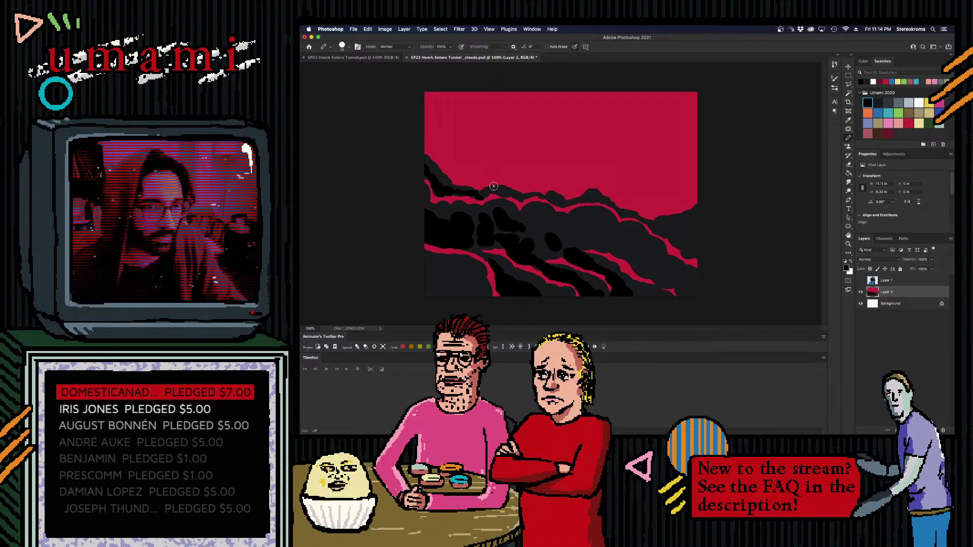
mouse_move(449, 181)
mouse_down()
mouse_move(476, 189)
mouse_move(471, 196)
mouse_move(509, 193)
mouse_up()
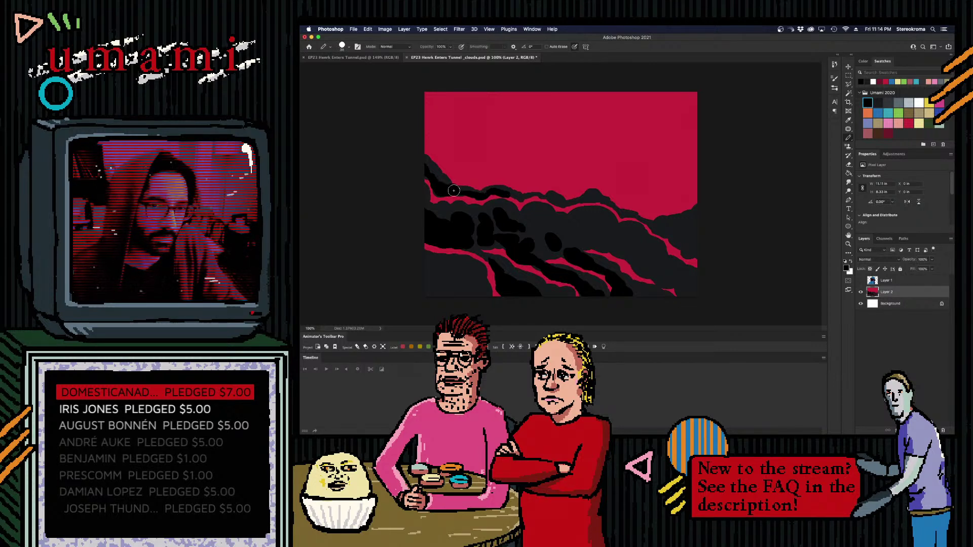
key(super+z)
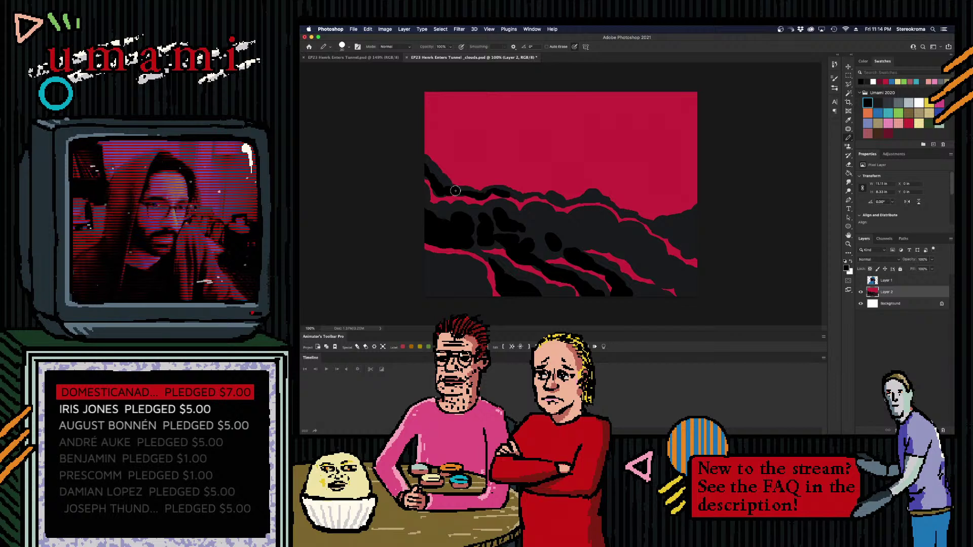
key(bracketleft)
key(bracketleft)
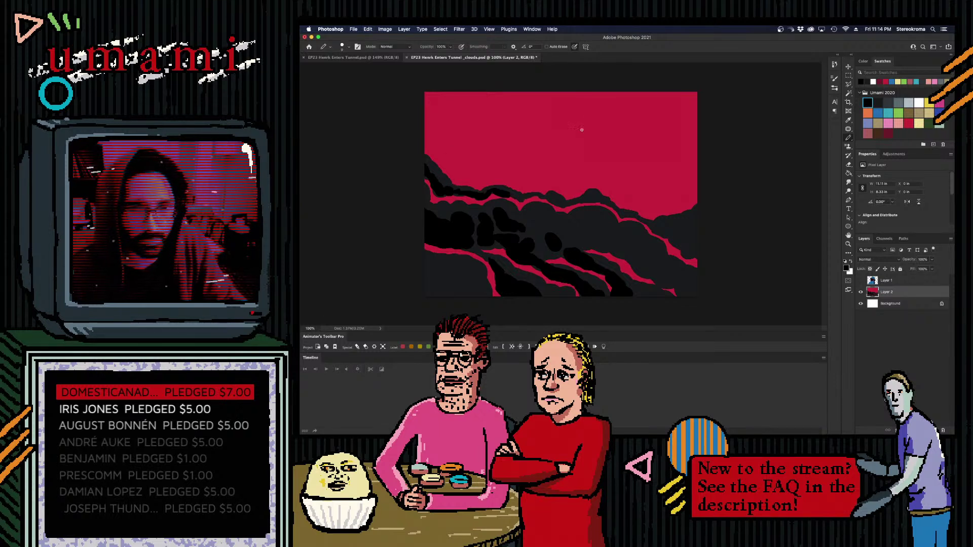
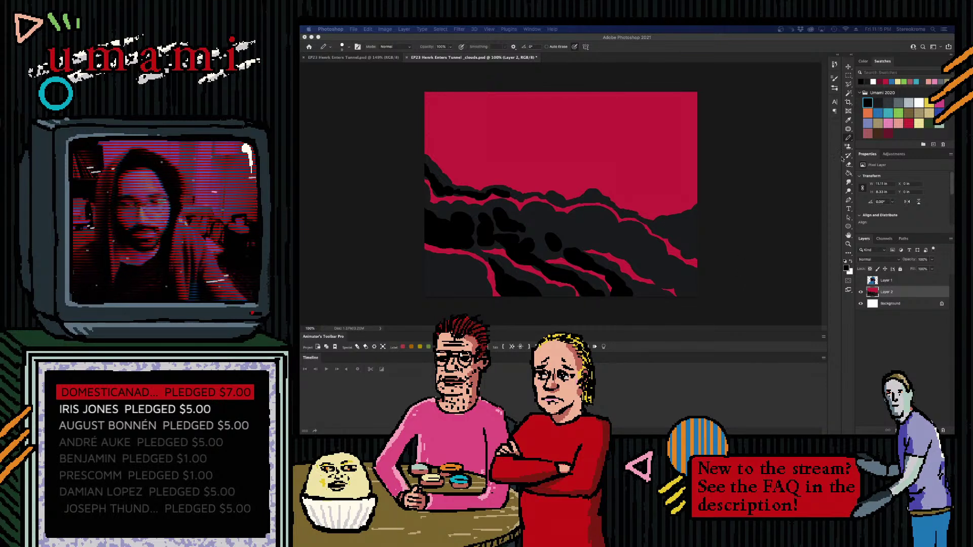
- Fill the cloud in the canvas's lower-left corner with a rounded black shadow using a larger brush
click(831, 128)
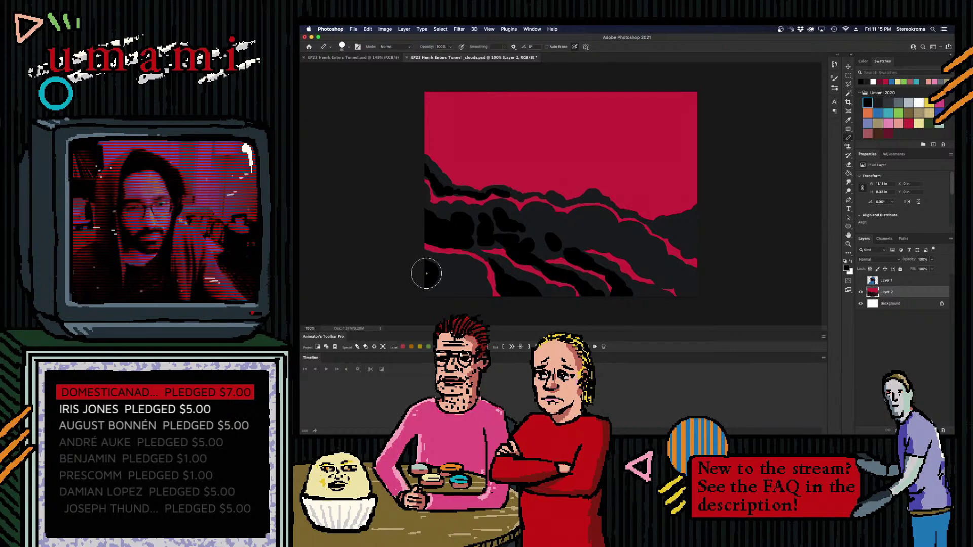
mouse_move(426, 273)
mouse_down()
mouse_move(457, 275)
mouse_move(475, 299)
mouse_move(452, 283)
mouse_move(462, 273)
mouse_move(445, 288)
mouse_up()
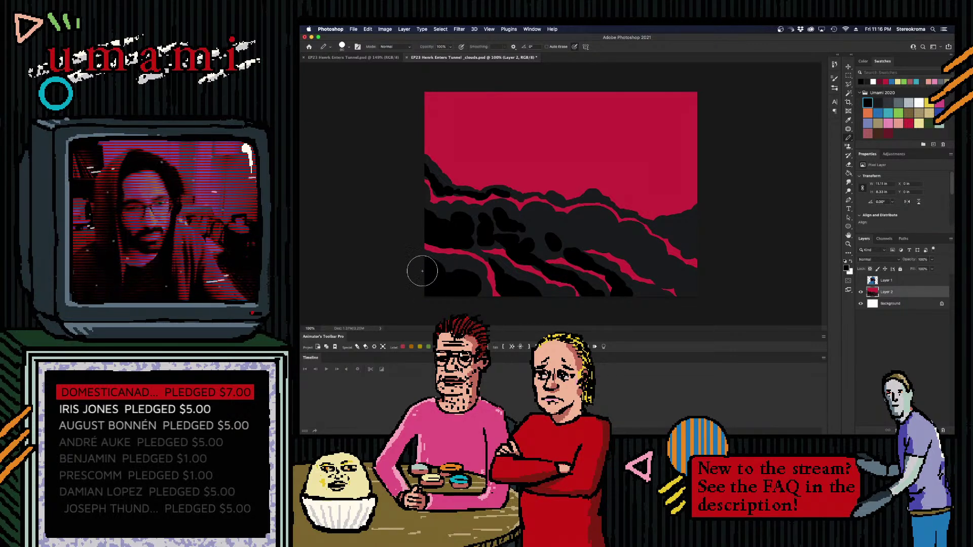
mouse_move(464, 283)
mouse_down()
mouse_move(427, 279)
mouse_move(428, 288)
mouse_move(426, 275)
mouse_move(467, 277)
mouse_up()
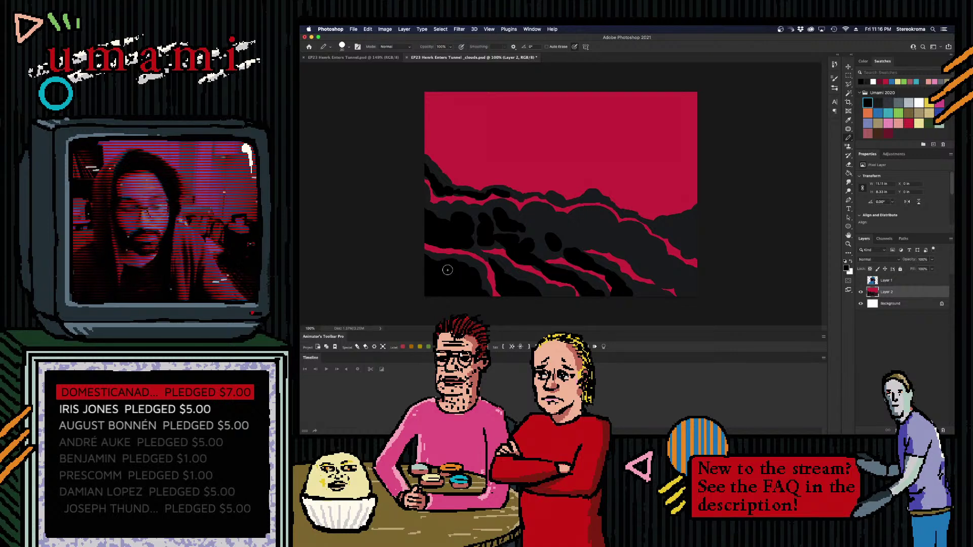
- Paint small rounded black shadows in the left part of the middle cloud band, varying the brush size to fit the gaps
key([)
key([)
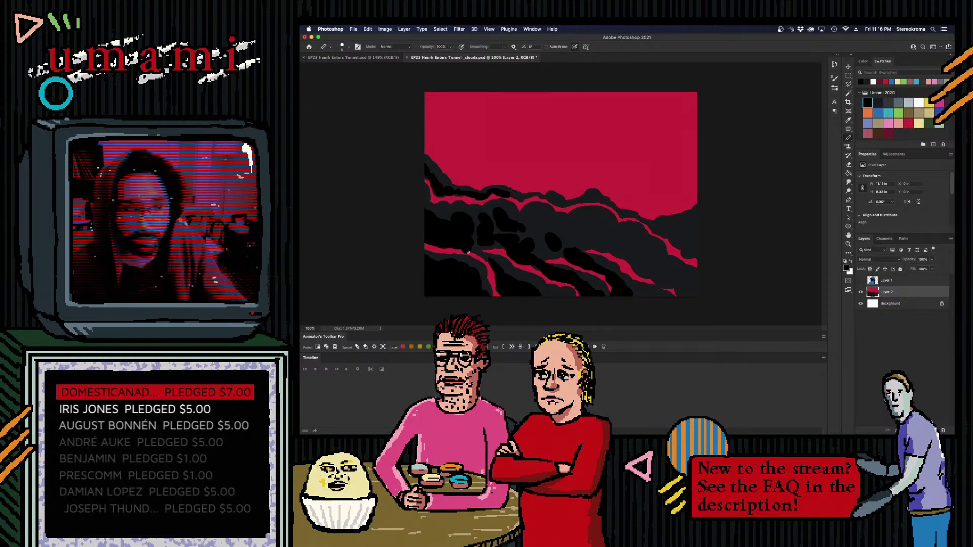
key(])
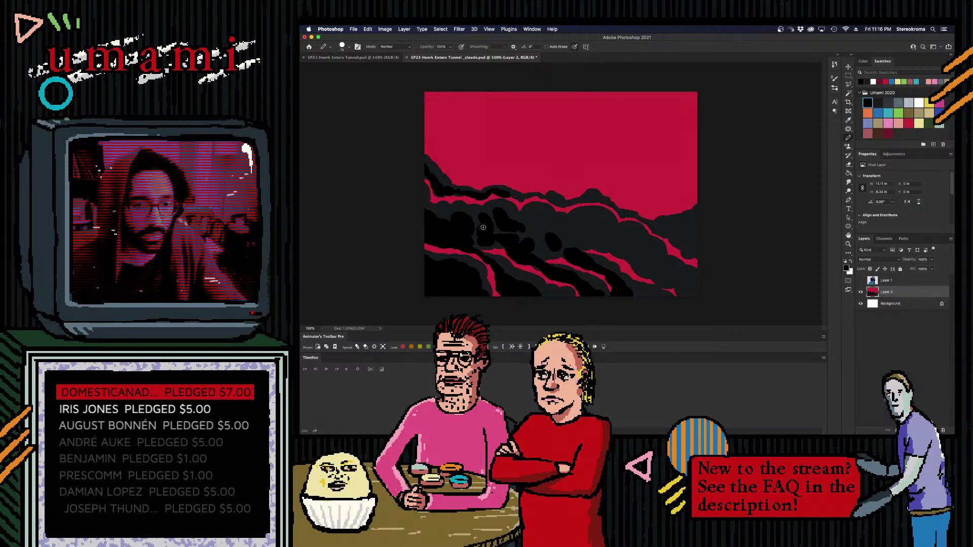
key([)
key(])
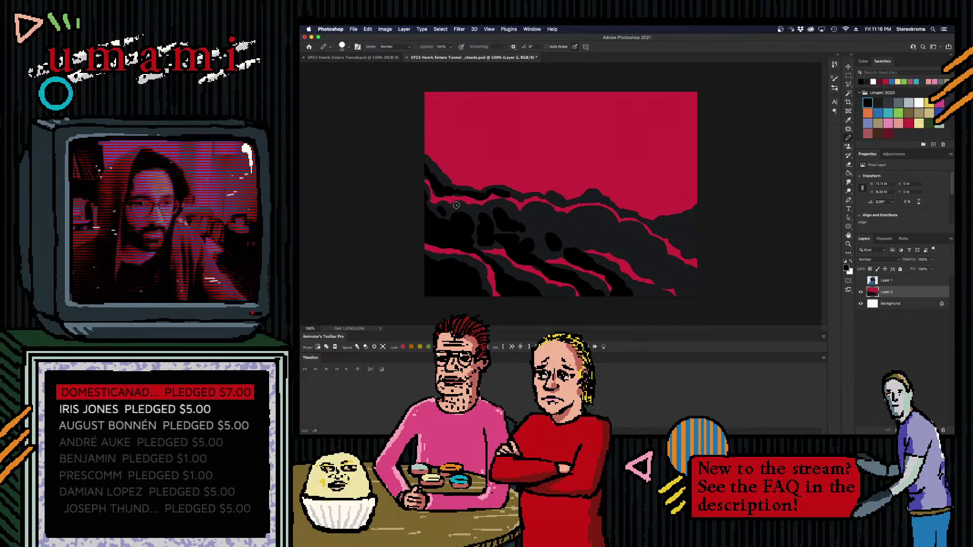
key(bracketleft)
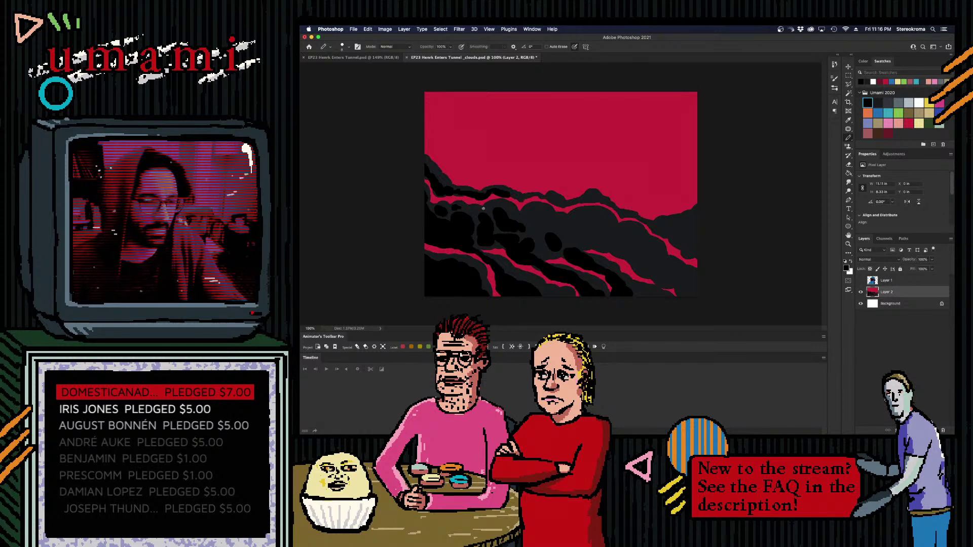
key(bracketright)
key(bracketright)
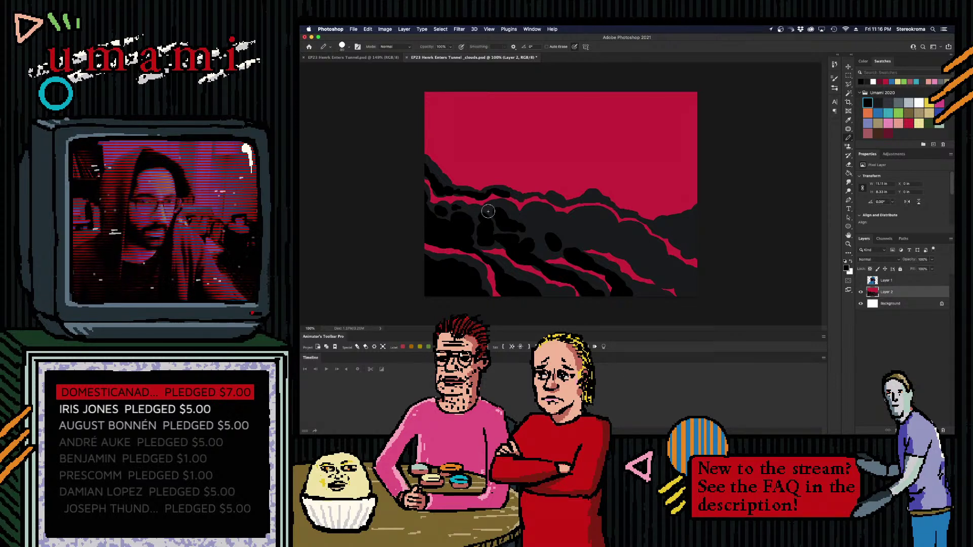
key(bracketleft)
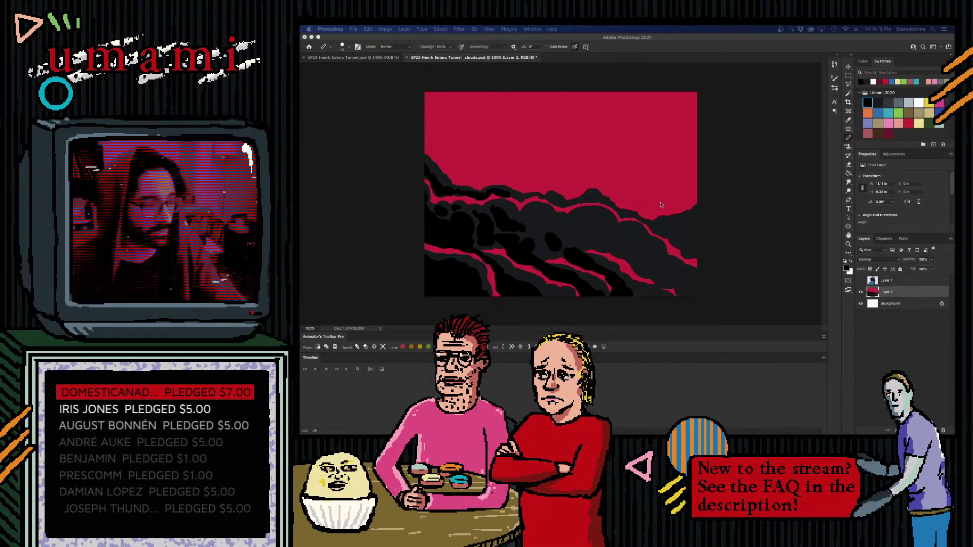
- Extend the rounded black shadows through the centre of the middle cloud band, using larger and smaller brush sizes
click(510, 223)
key(])
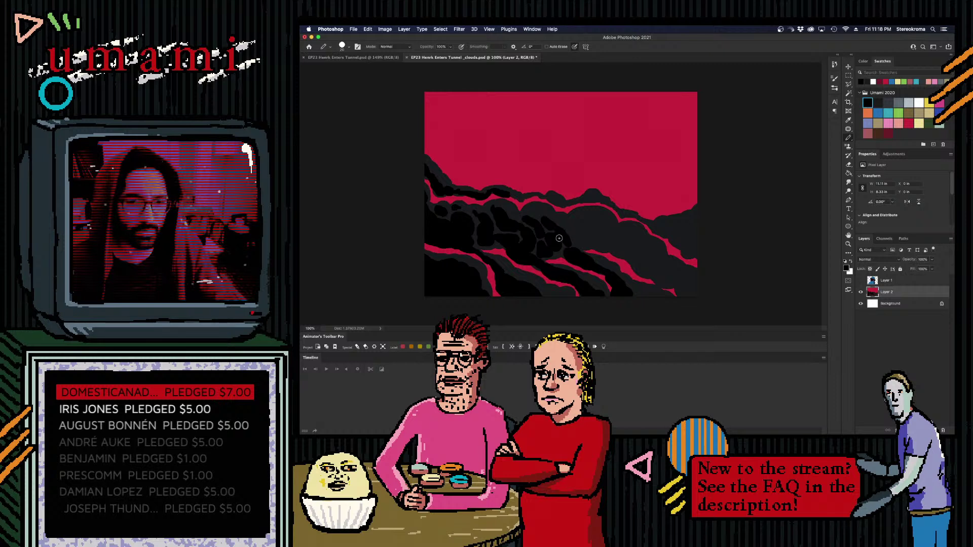
key(])
key(])
mouse_move(566, 224)
mouse_down()
mouse_move(581, 240)
mouse_move(593, 221)
mouse_up()
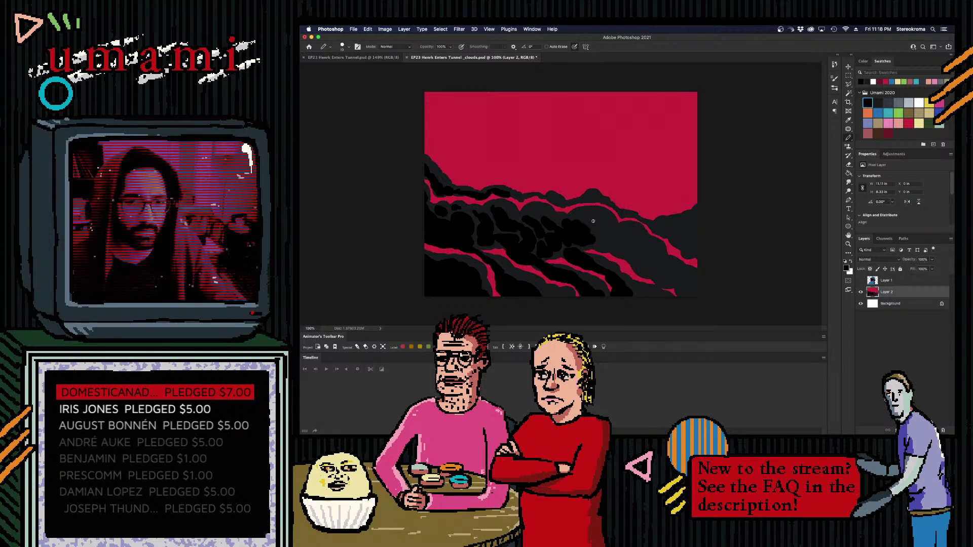
key(shift+])
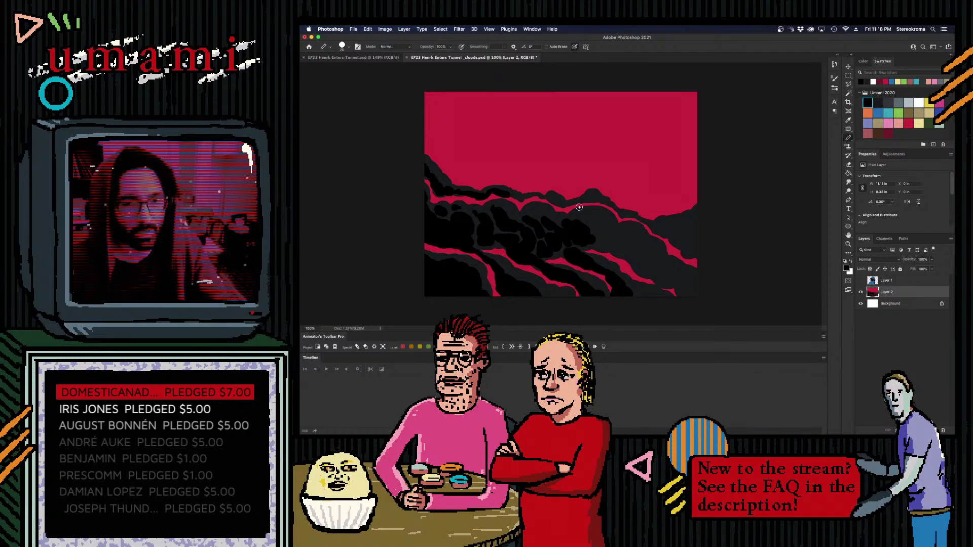
key([)
key([)
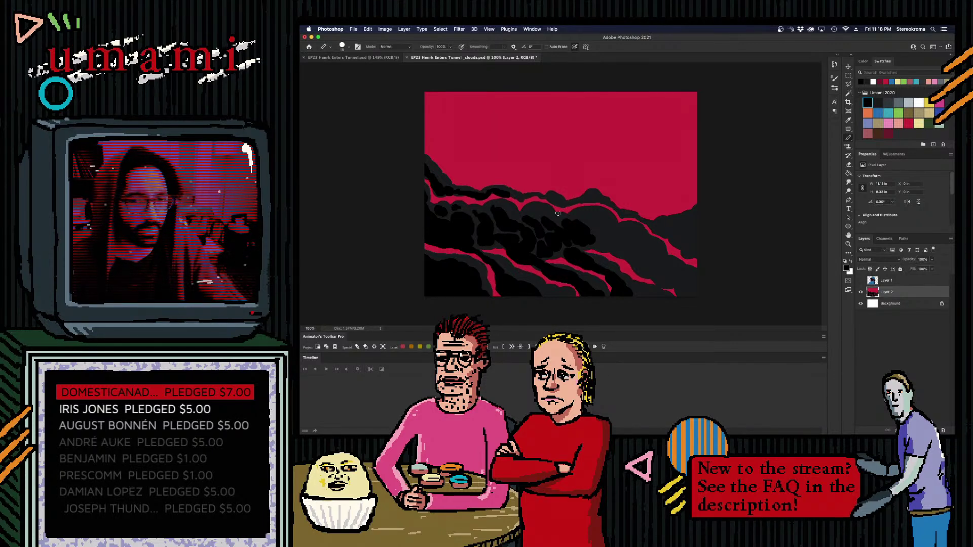
key(])
key(])
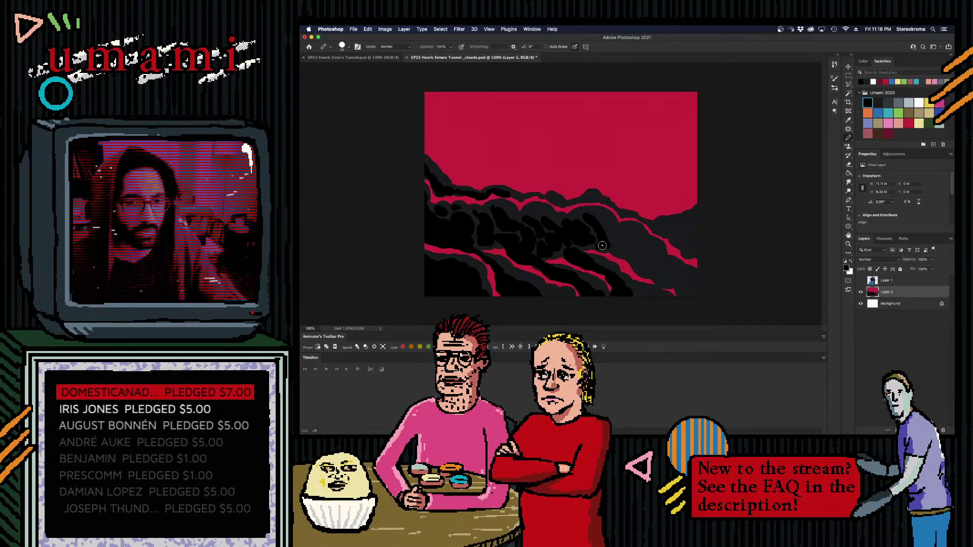
- Paint broad black shadows down the middle band to the canvas's lower-right corner and in the cloud at the right edge with a larger brush
key(])
key(])
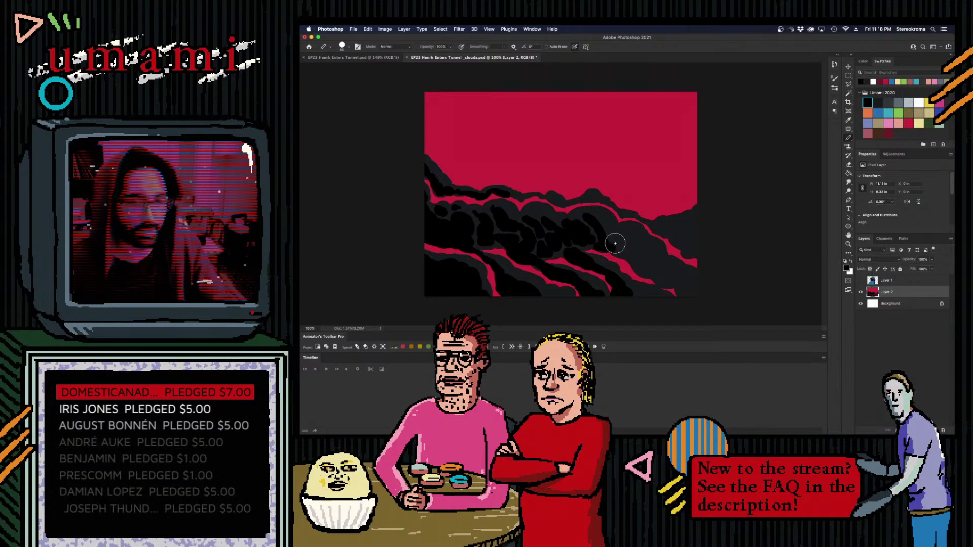
mouse_move(627, 251)
mouse_down()
mouse_move(651, 275)
mouse_move(669, 271)
mouse_move(664, 282)
mouse_move(690, 293)
mouse_move(695, 283)
mouse_move(701, 296)
mouse_move(686, 284)
mouse_up()
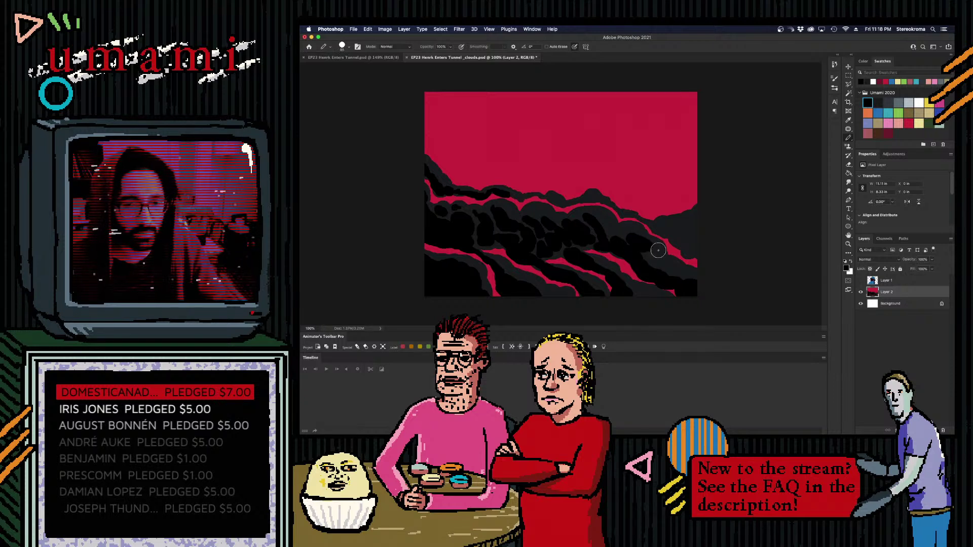
mouse_move(660, 256)
mouse_down()
mouse_move(685, 274)
mouse_move(649, 277)
mouse_move(640, 290)
mouse_move(667, 300)
mouse_up()
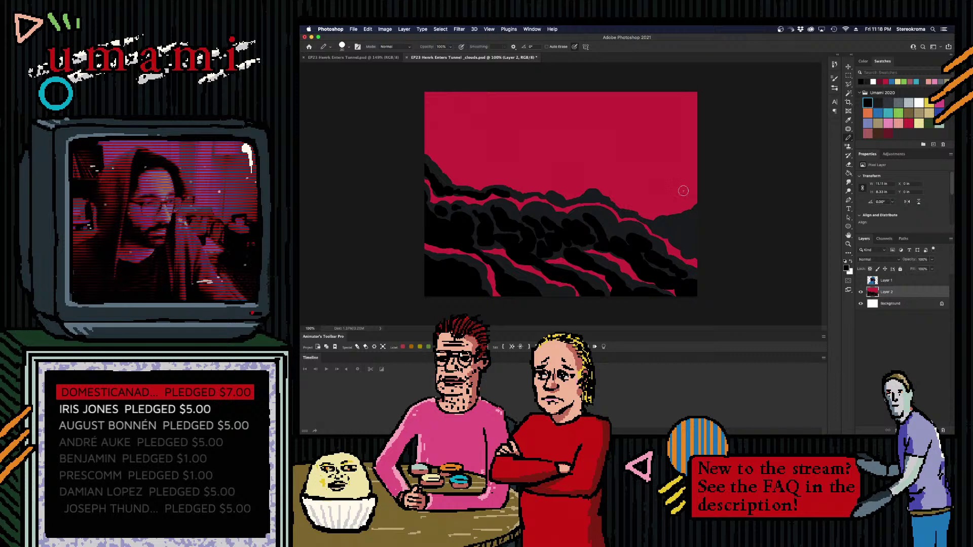
mouse_move(673, 223)
mouse_down()
mouse_move(667, 228)
mouse_move(691, 249)
mouse_move(704, 250)
mouse_move(690, 230)
mouse_move(708, 238)
mouse_move(697, 219)
mouse_move(707, 207)
mouse_up()
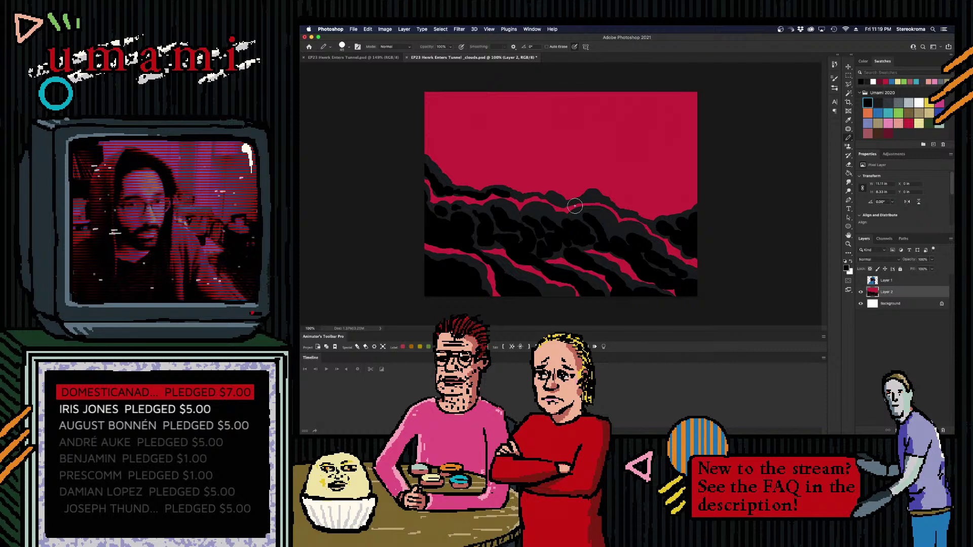
- Paint a thin black shadow along the rest of the uppermost cloud band with a smaller brush
key(bracketleft)
key(bracketleft)
key(bracketleft)
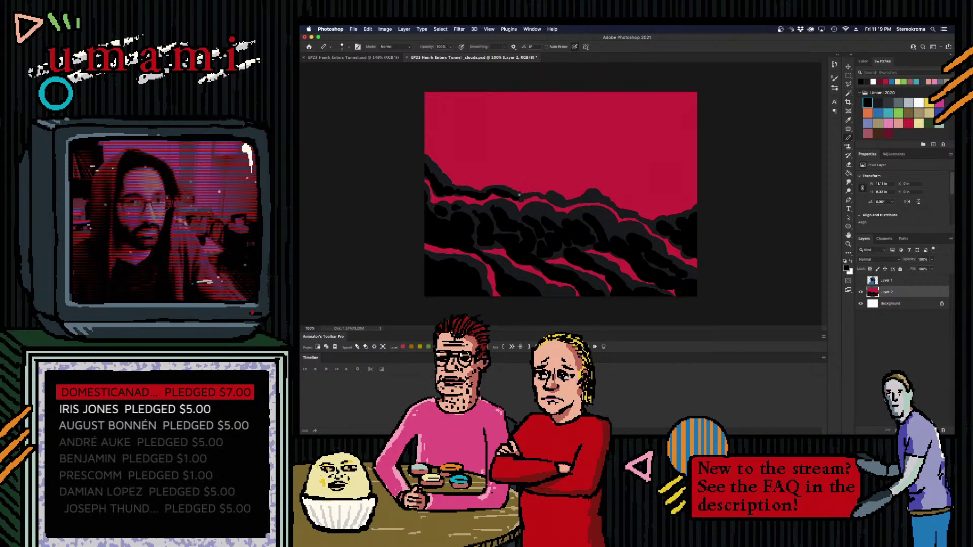
key(bracketright)
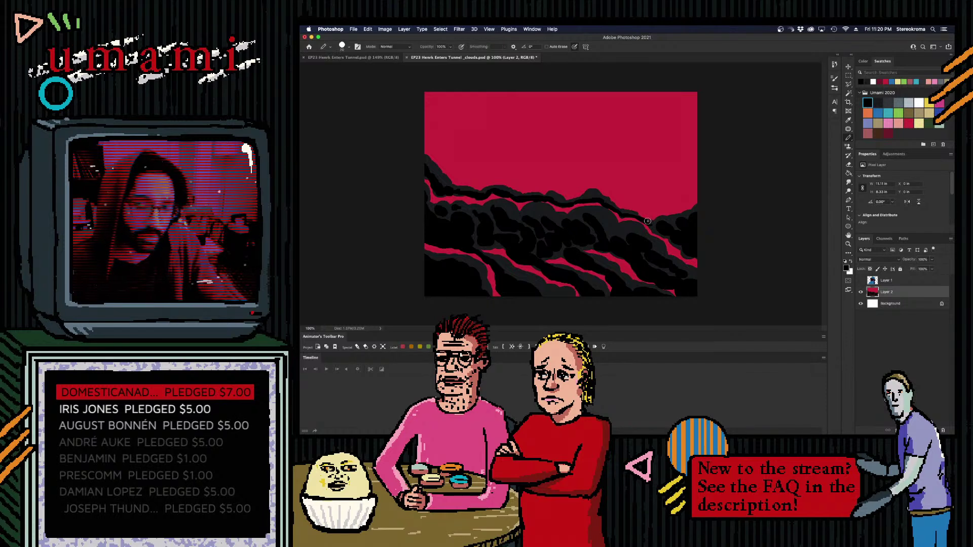
key(bracketleft)
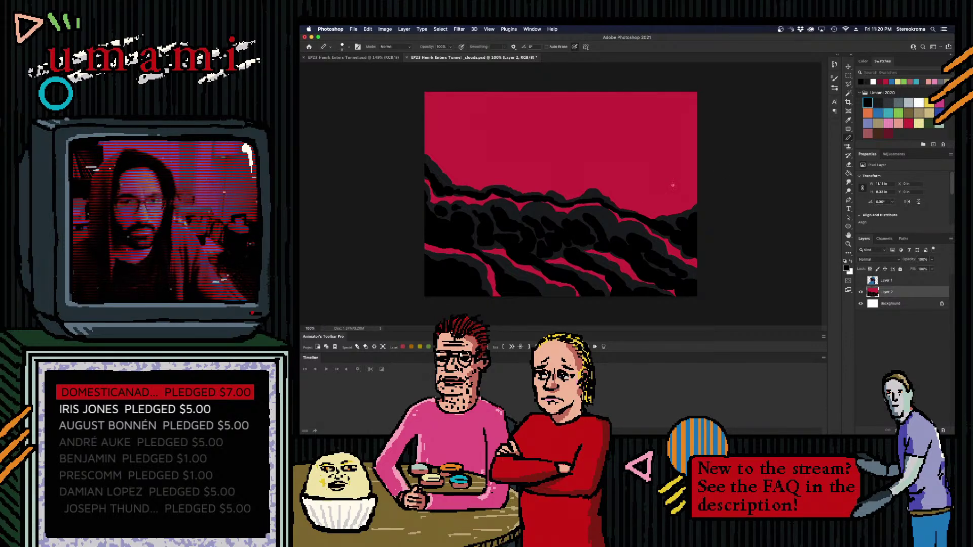
- Build up rounded puffs in the near-black cloud colour along the skyline at the canvas's right side, adjusting the brush size
click(878, 103)
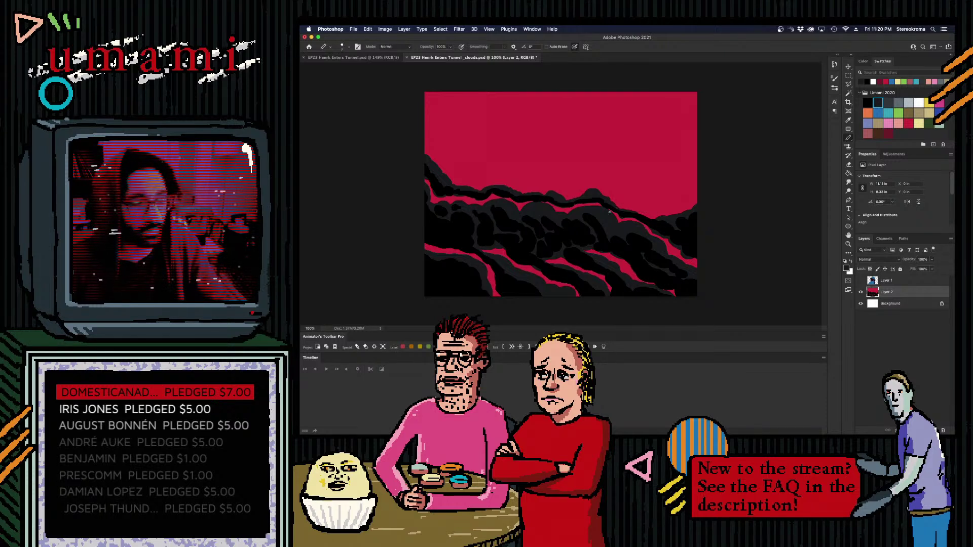
drag(621, 208, 658, 217)
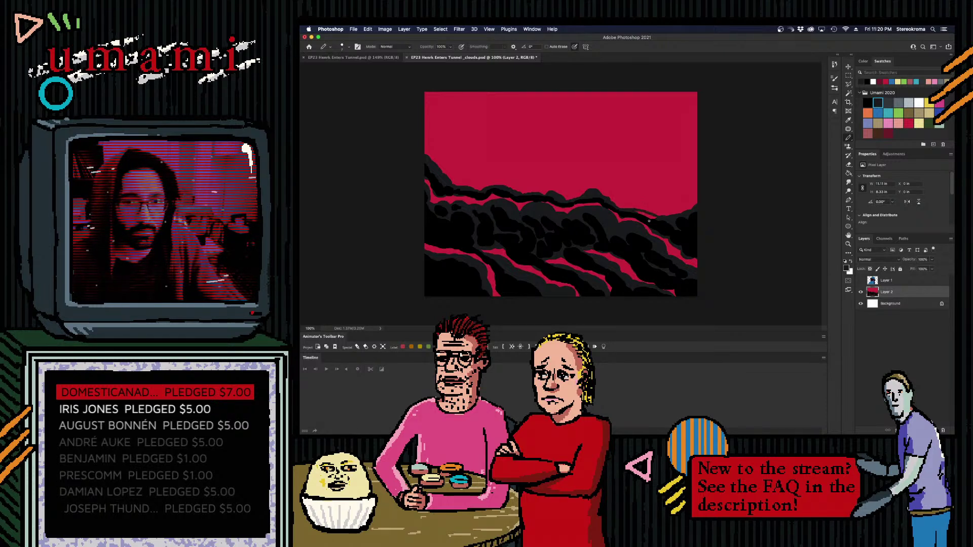
key(super+z)
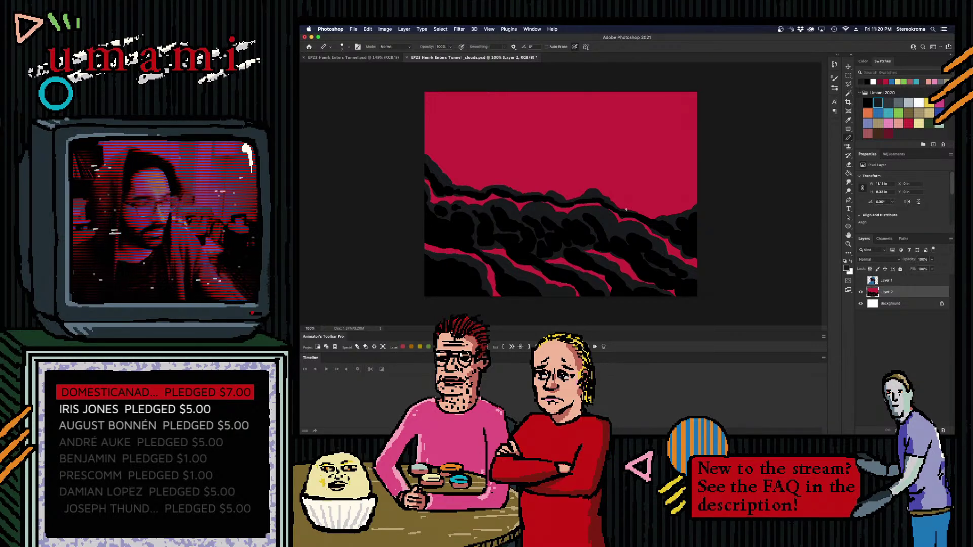
key(bracketright)
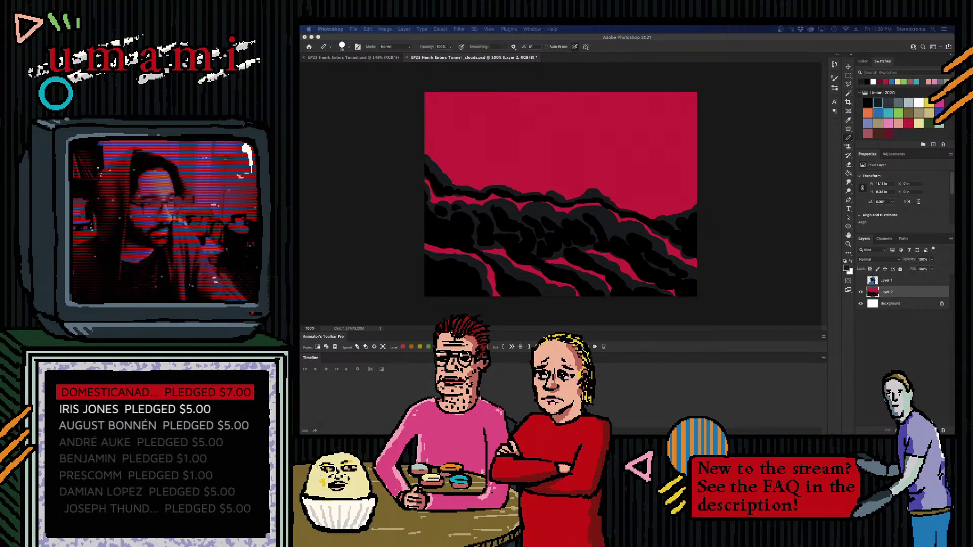
click(653, 211)
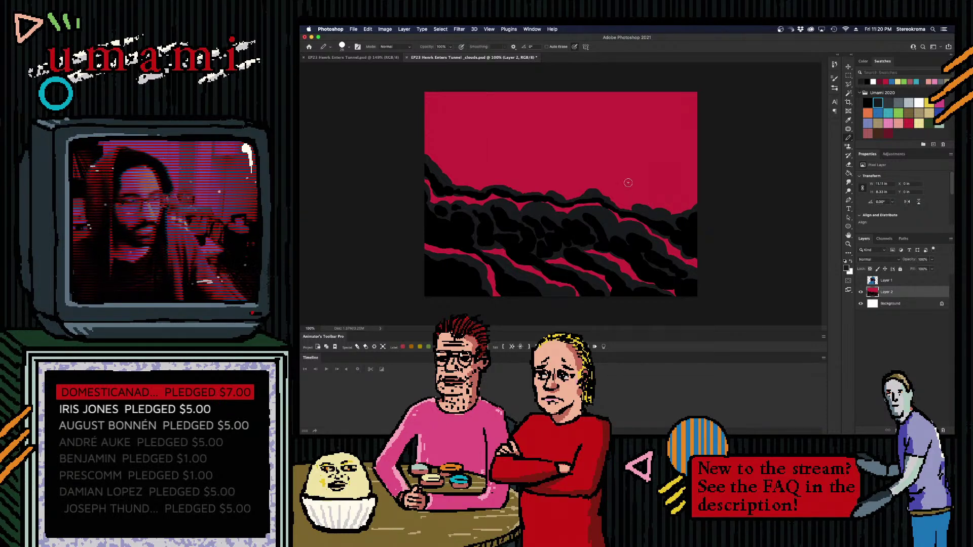
key(bracketleft)
key(bracketleft)
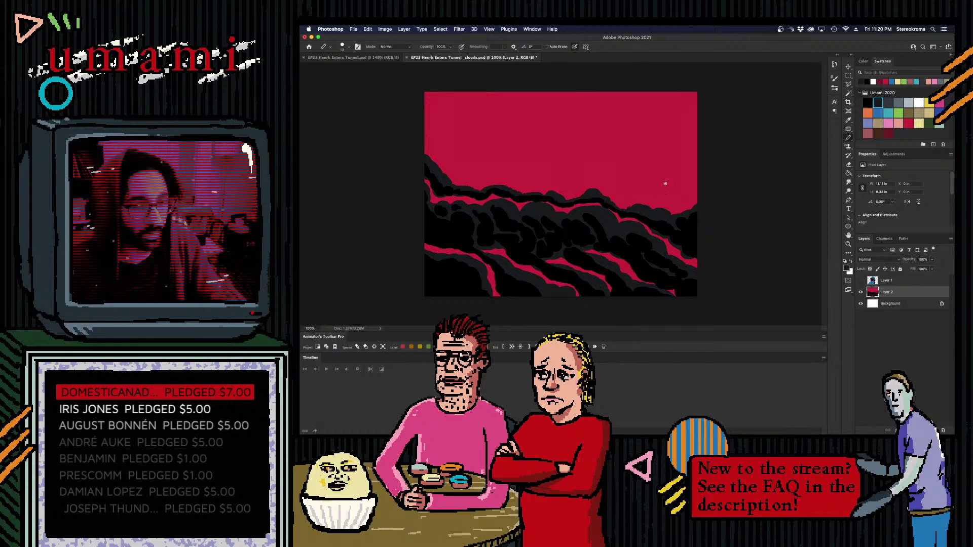
key(bracketright)
key(bracketright)
key(bracketleft)
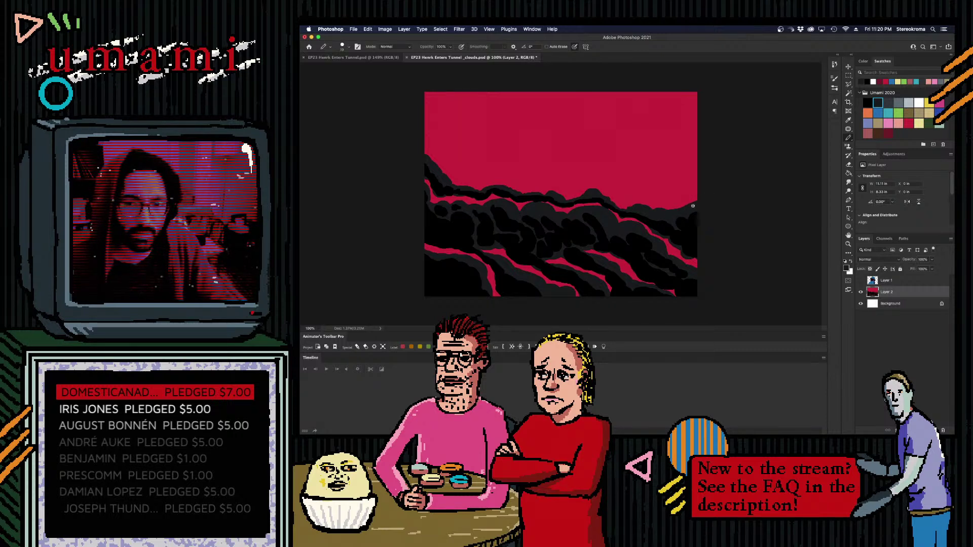
mouse_move(690, 211)
mouse_down()
mouse_move(682, 210)
mouse_move(694, 200)
mouse_move(690, 210)
mouse_up()
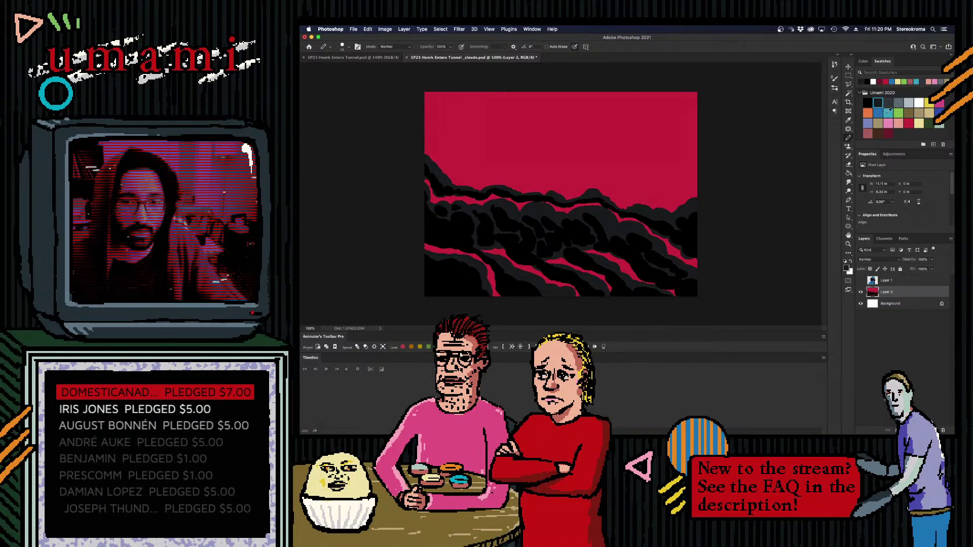
- Add fine black shading and hatching strokes to the upper-right cloud puffs with a small brush, undoing unwanted strokes
click(867, 101)
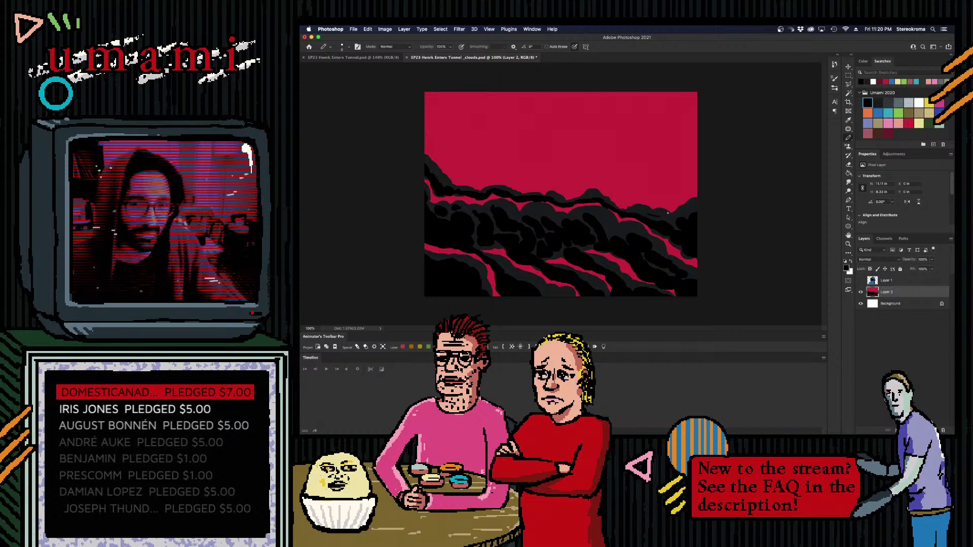
drag(668, 213, 651, 215)
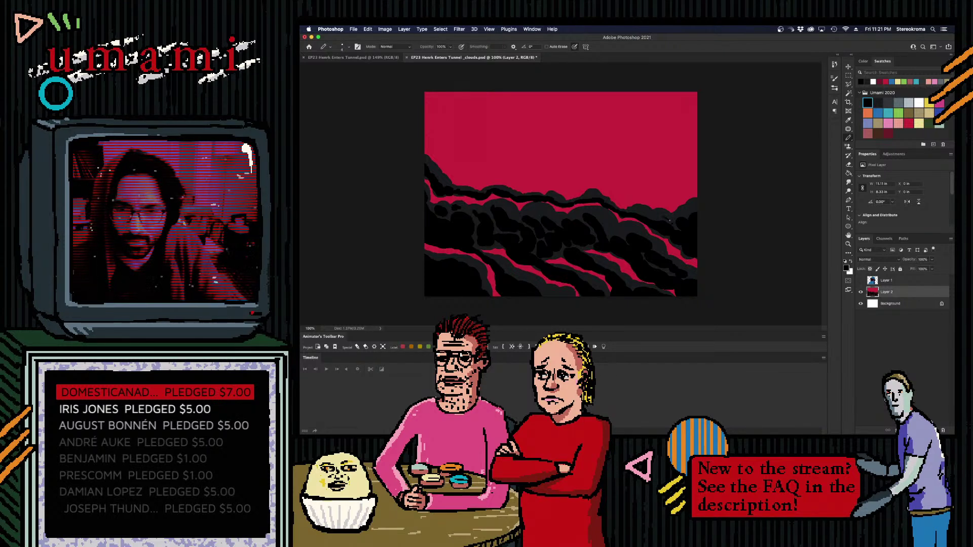
key(super+z)
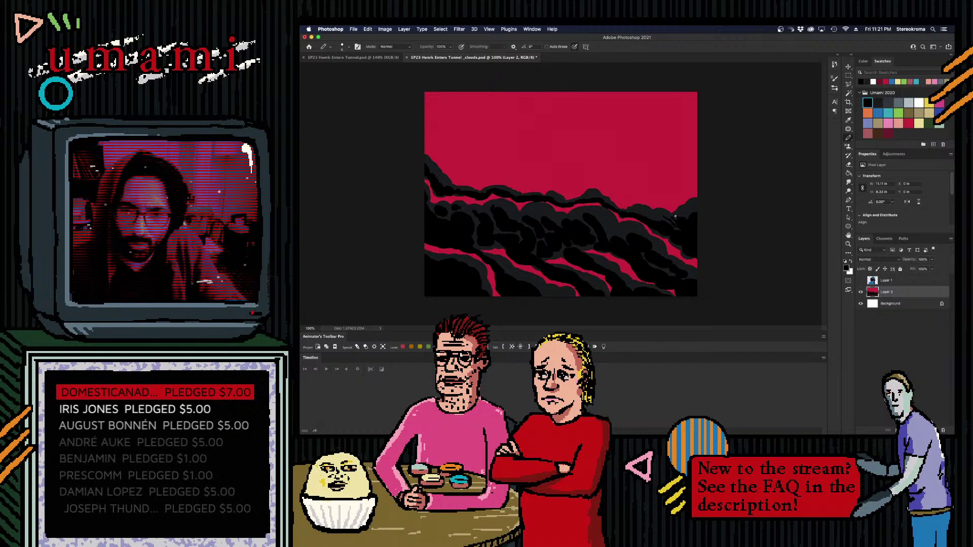
key(super+z)
key(super+z)
key(super+z)
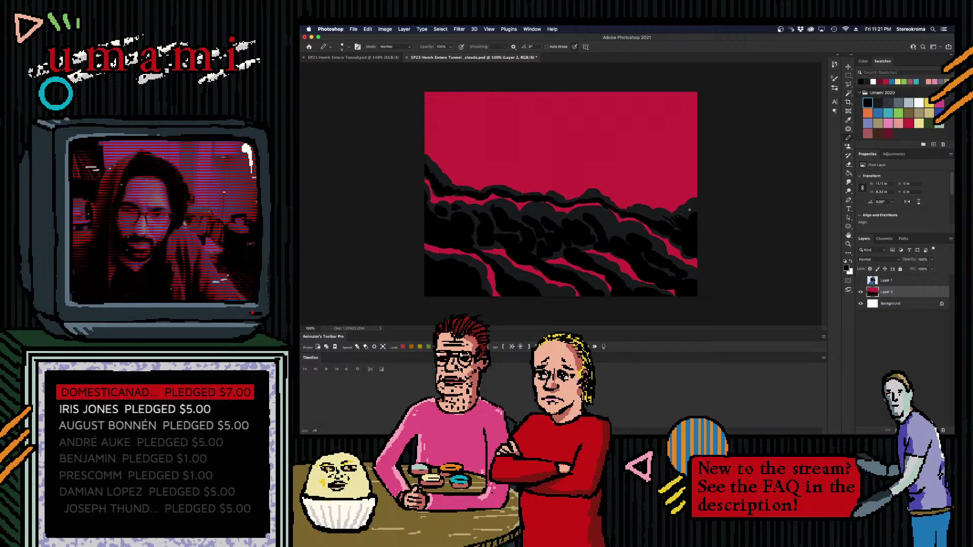
key(super+z)
key(bracketleft)
key(bracketleft)
key(super+z)
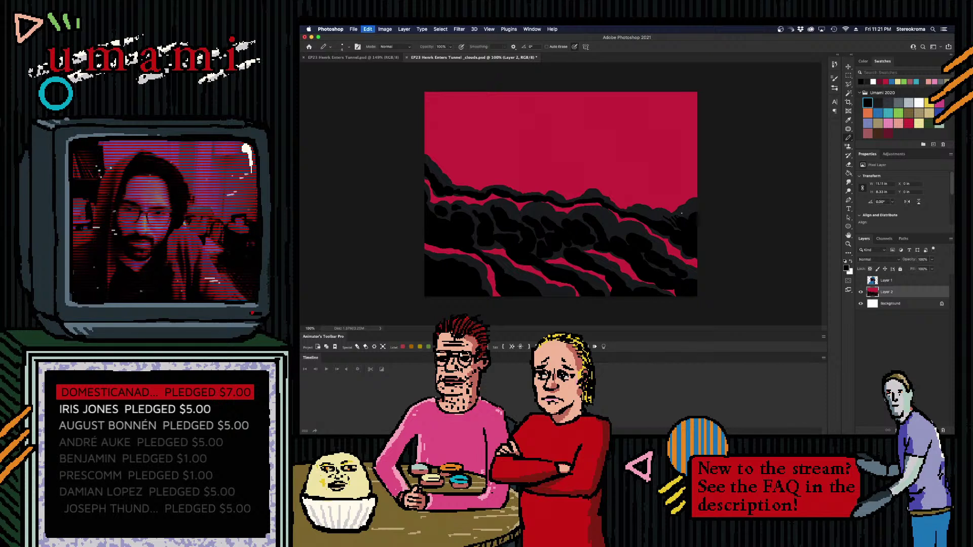
key(super+z)
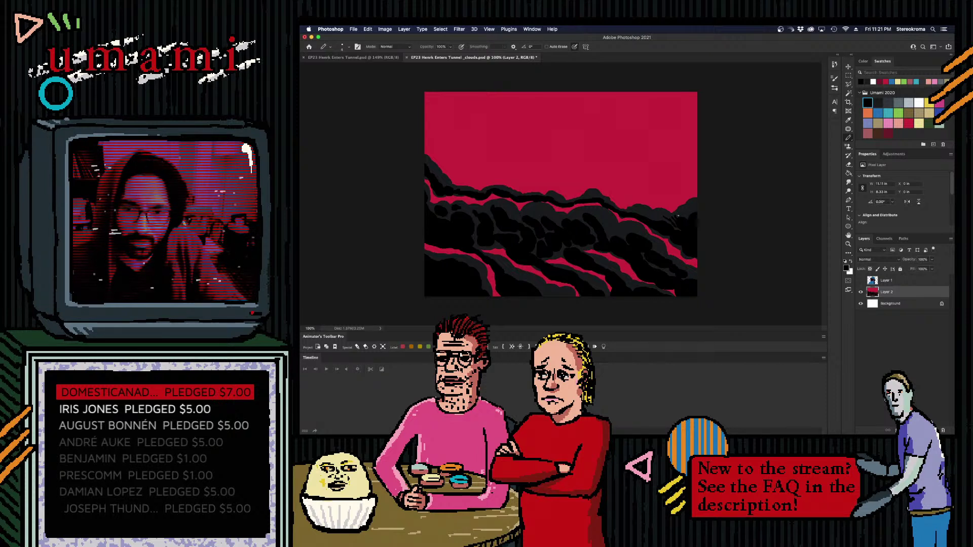
key(super+z)
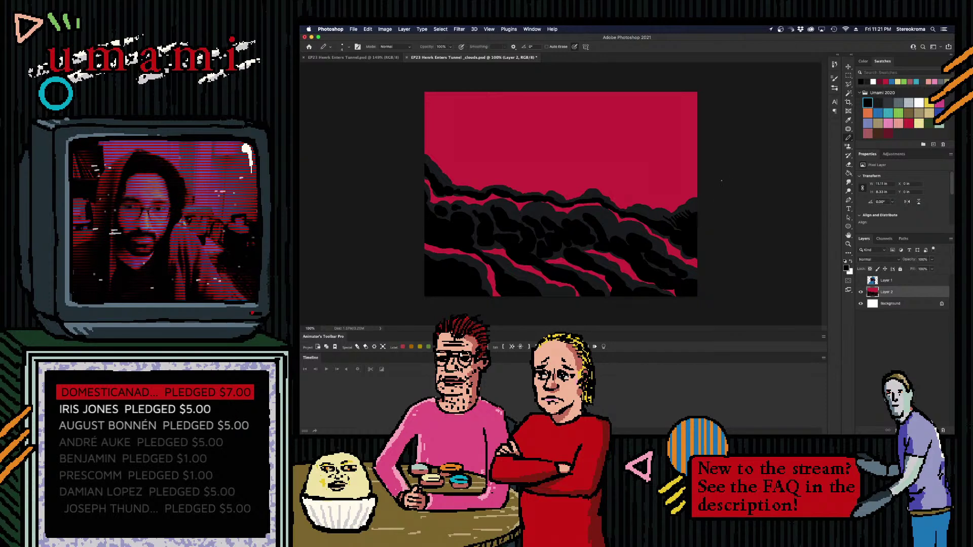
- Touch up the hatching on the upper-right cloud puffs with the near-black cloud colour, undoing unwanted strokes
click(880, 103)
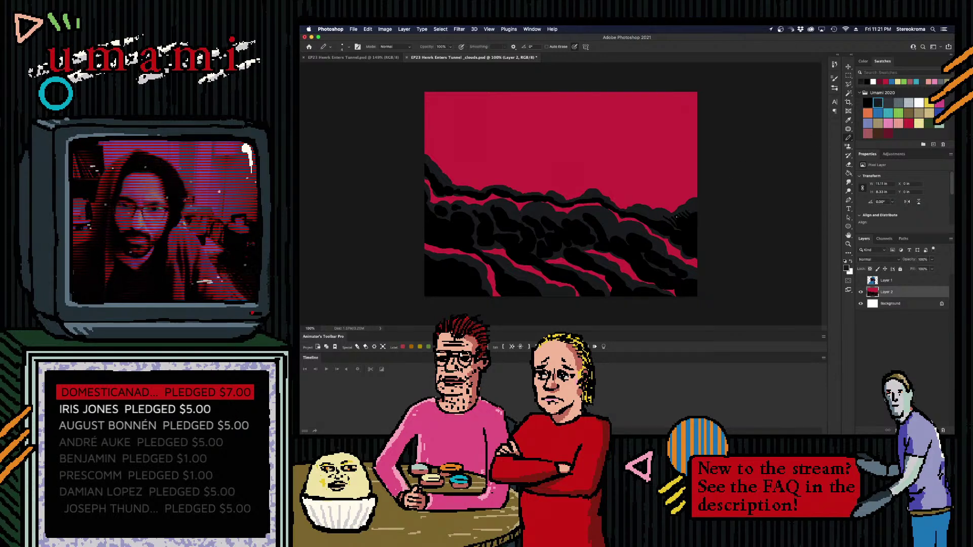
key(super+z)
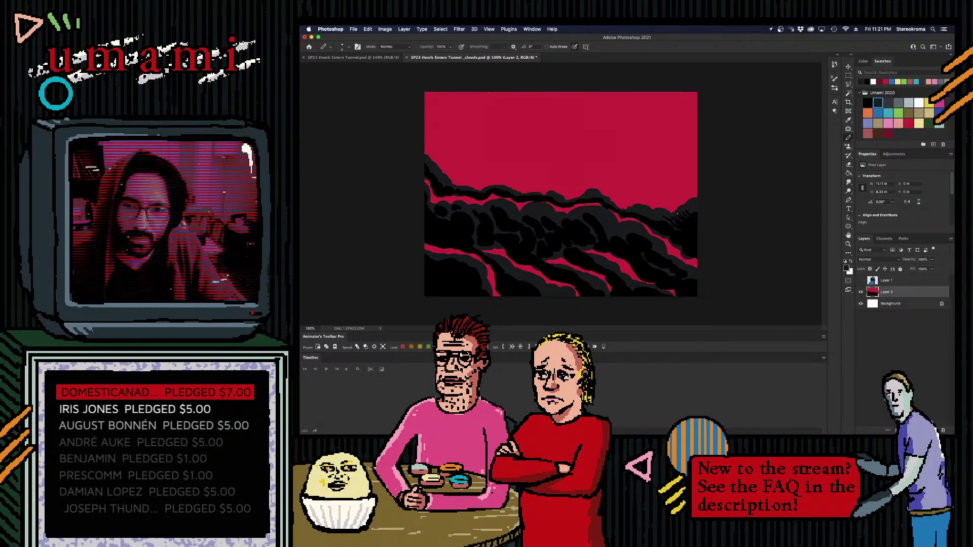
key(super+z)
key(super+z)
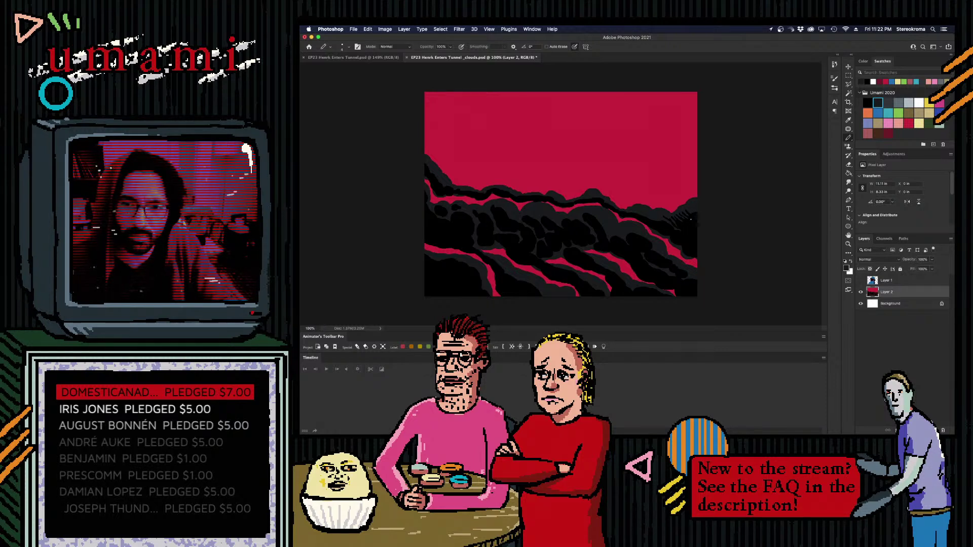
key(super+z)
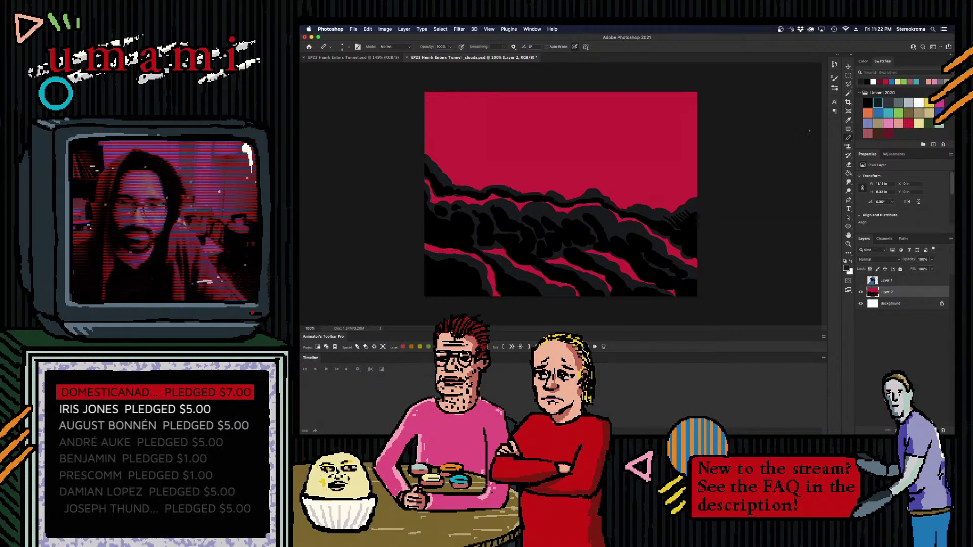
- Add fine hatching to the puffs right of centre in the middle cloud band, alternating black and the near-black cloud colour
click(868, 102)
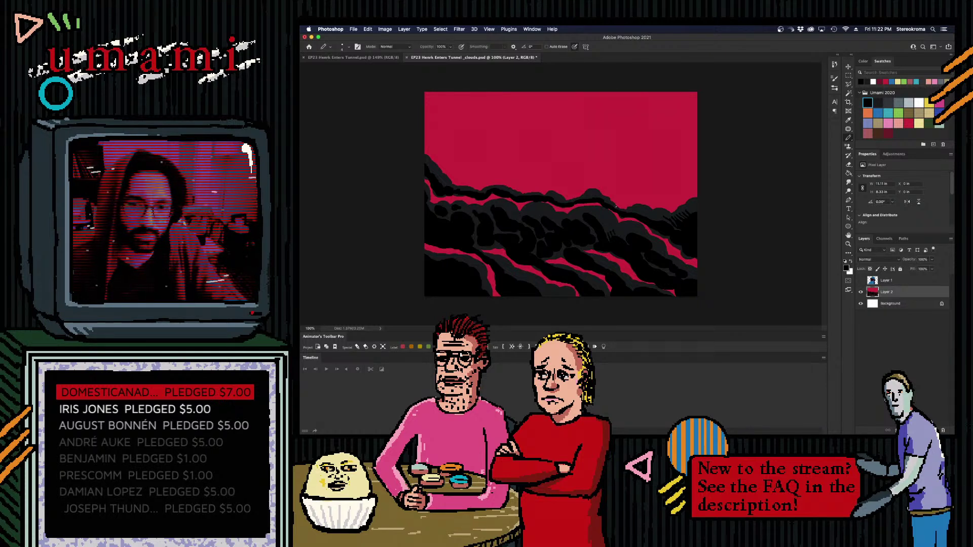
click(878, 102)
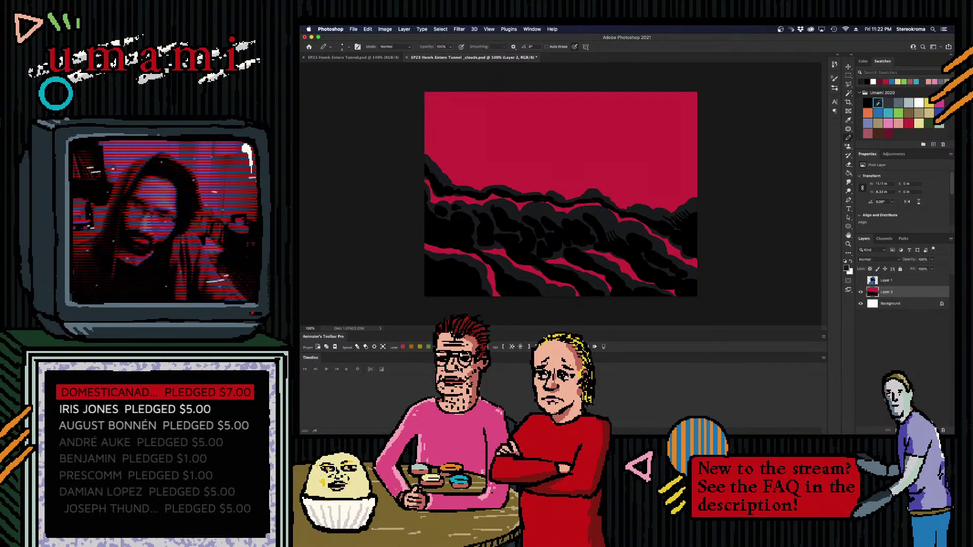
click(867, 102)
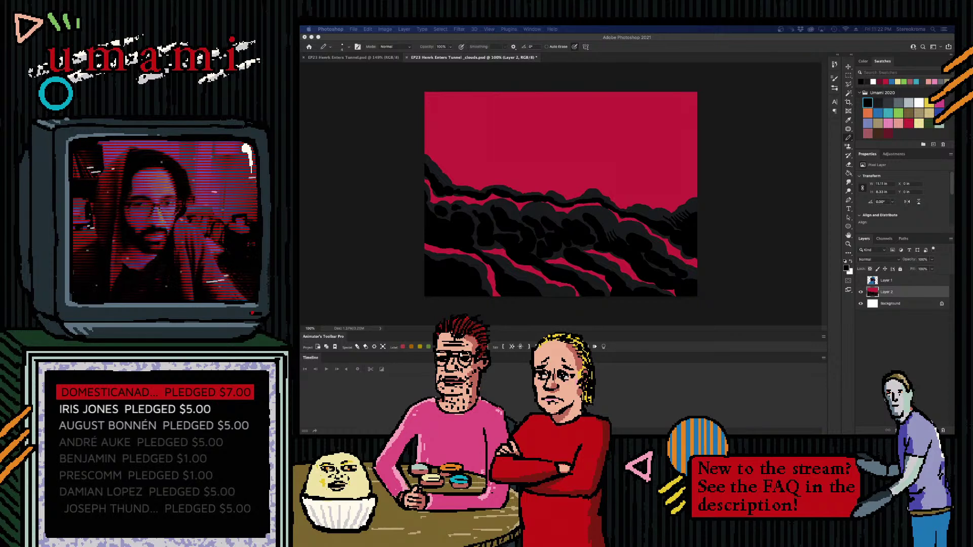
click(876, 103)
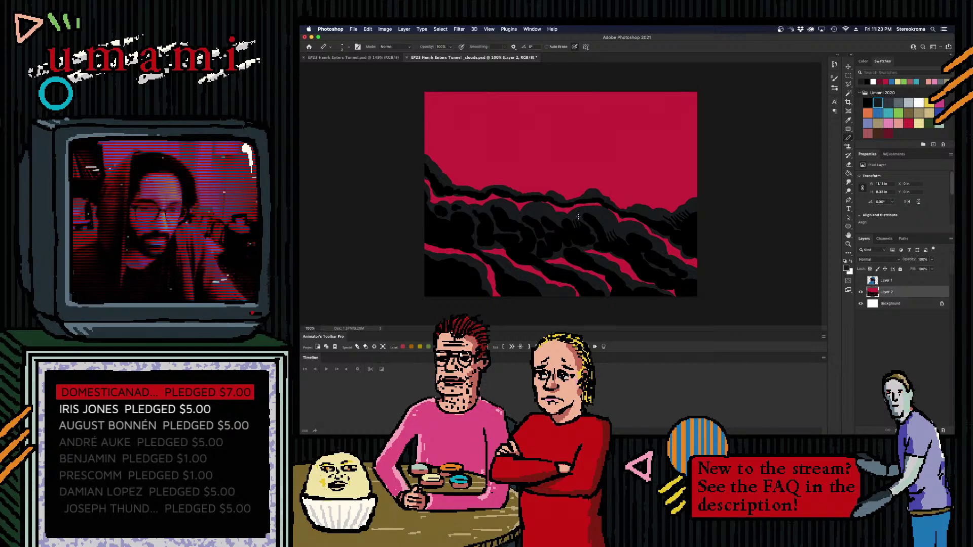
click(867, 103)
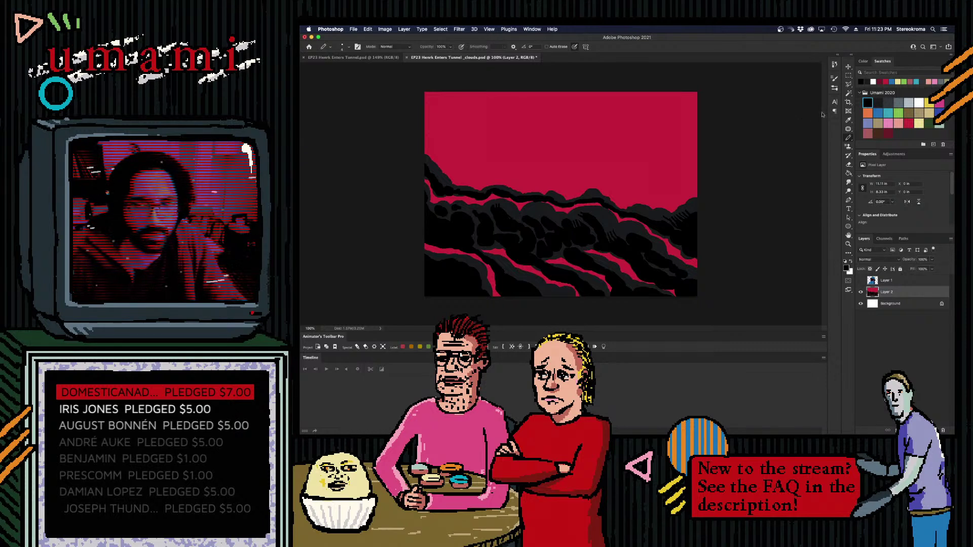
- Hatch the lower cloud band just right of the lower-left crimson streak, using black and the near-black cloud colour
click(877, 103)
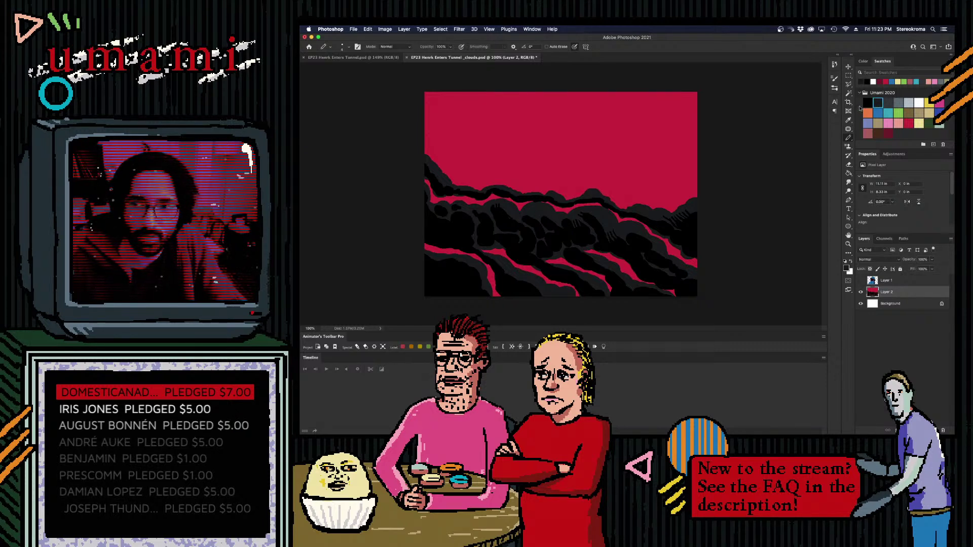
click(867, 102)
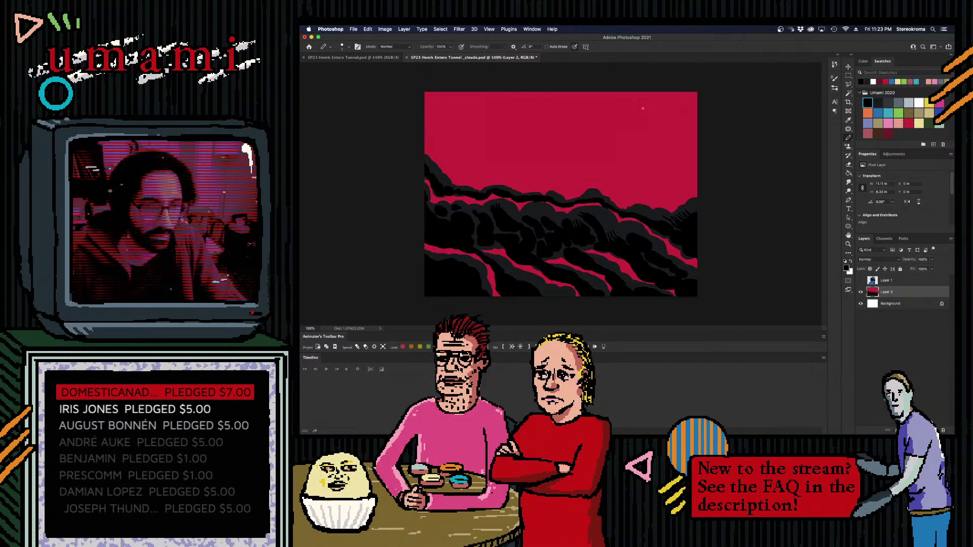
click(868, 100)
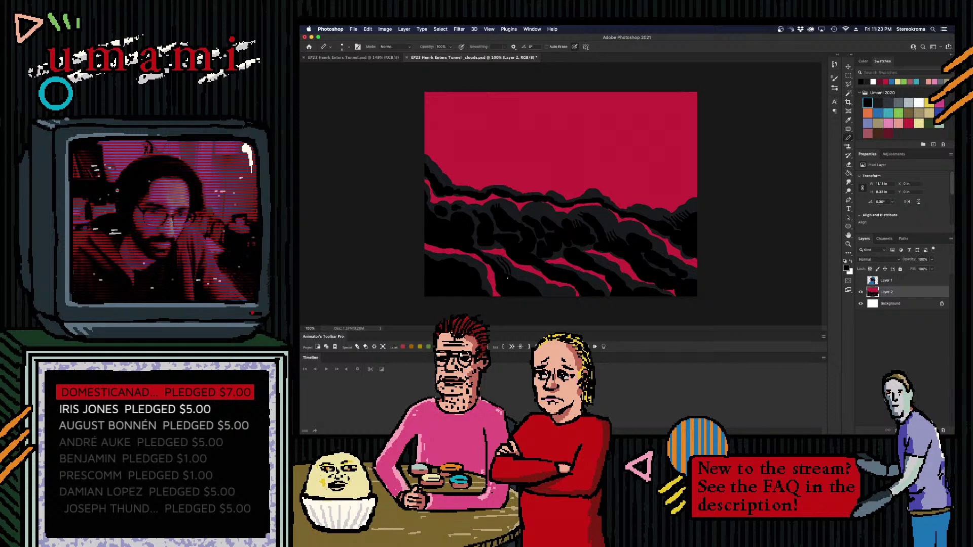
click(878, 103)
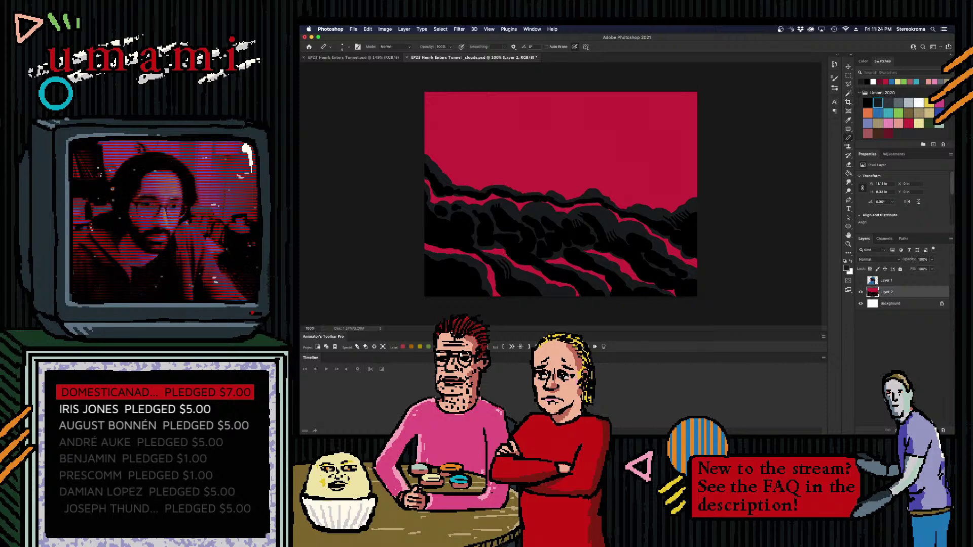
click(867, 102)
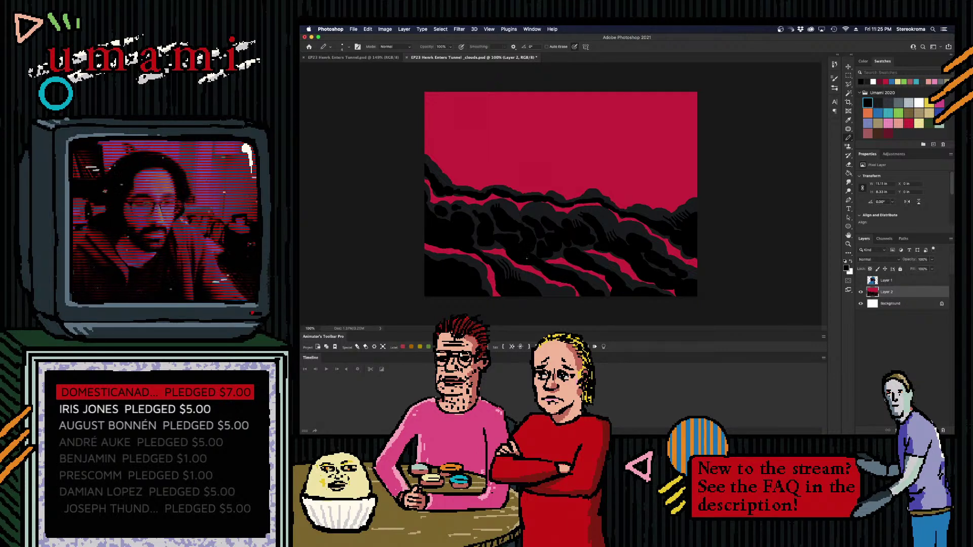
- Add hatching to the centre and left puffs of the middle cloud band in near-black and black, undoing an unwanted stroke
click(878, 102)
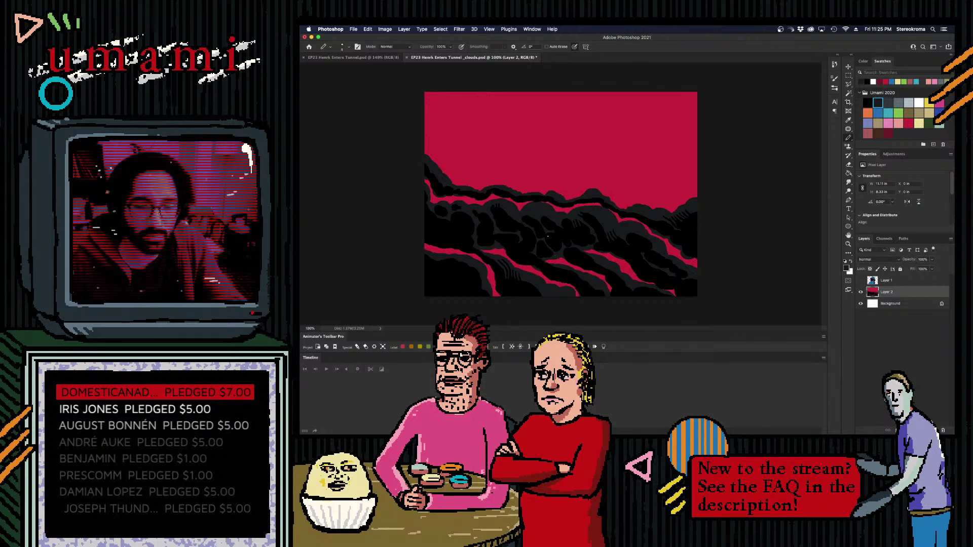
key(super+z)
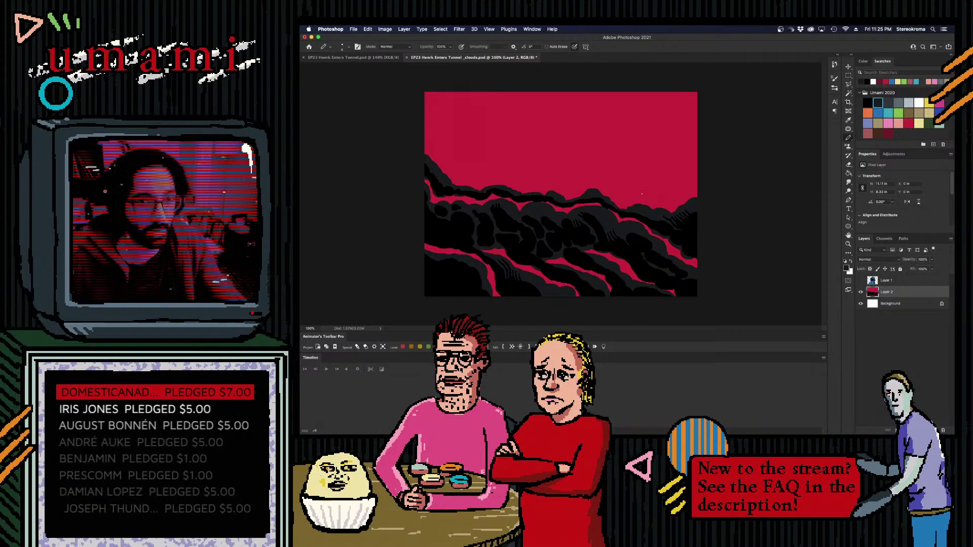
click(867, 102)
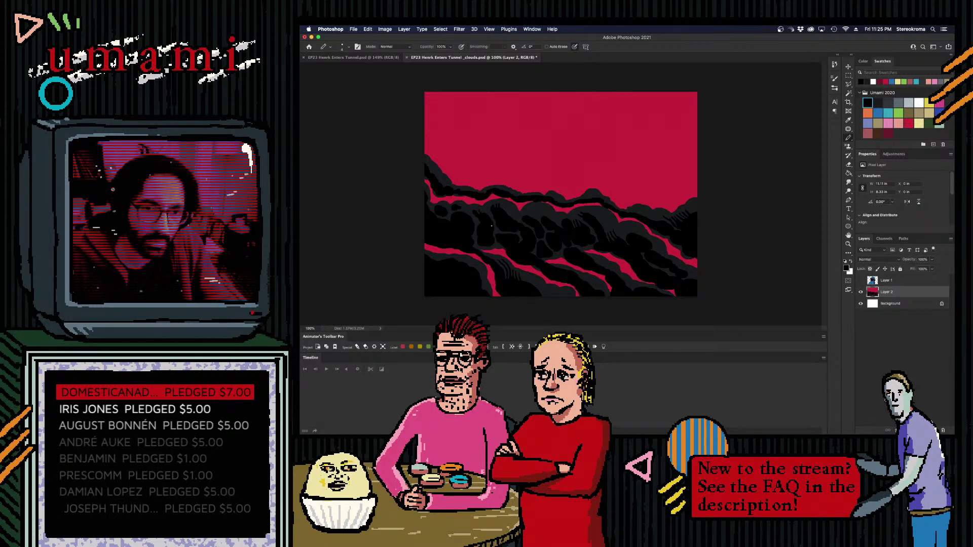
click(877, 102)
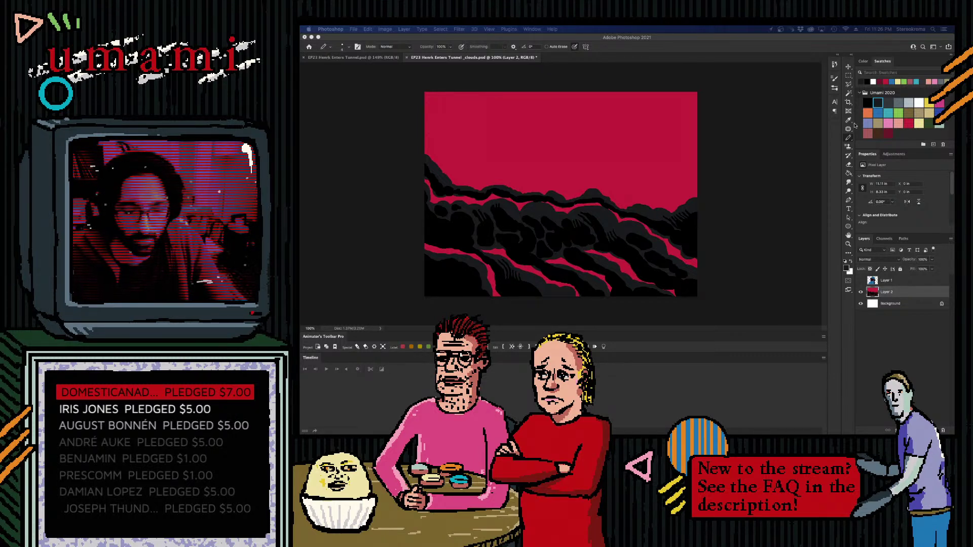
- Refine the shading and hatching on the lower-left clouds, alternating black and the near-black cloud colour
click(868, 103)
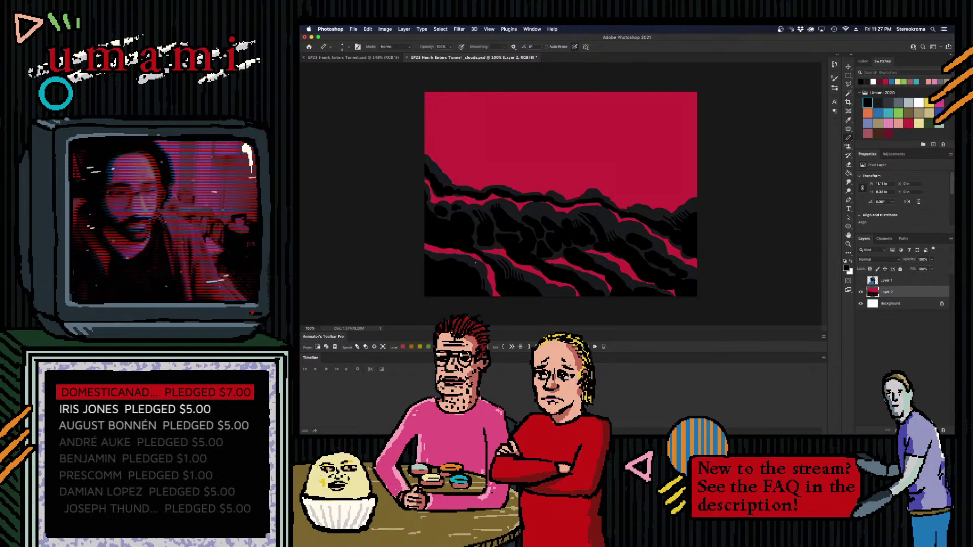
click(878, 103)
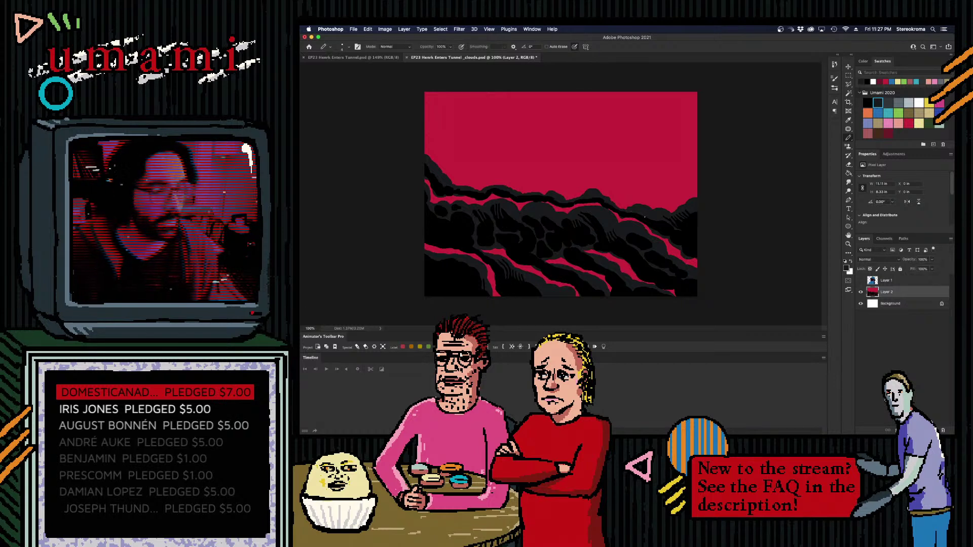
click(879, 100)
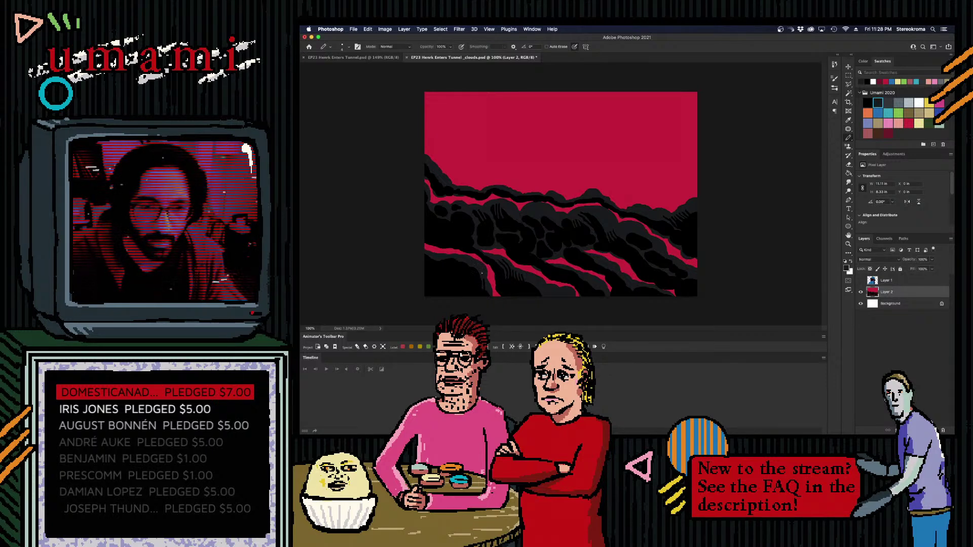
click(867, 103)
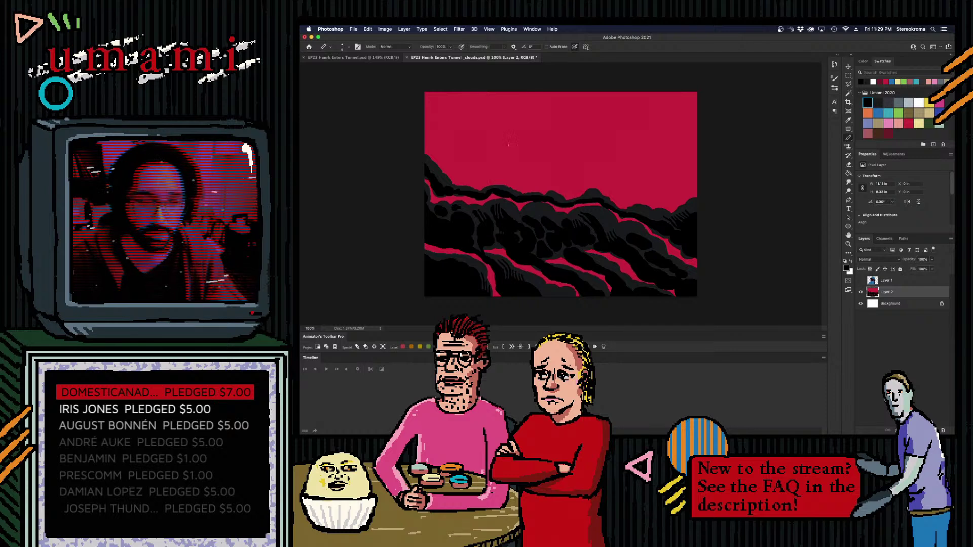
- Preview the figure on Layer 1 over the clouds at 100% opacity and hide the layer again
click(860, 280)
click(899, 282)
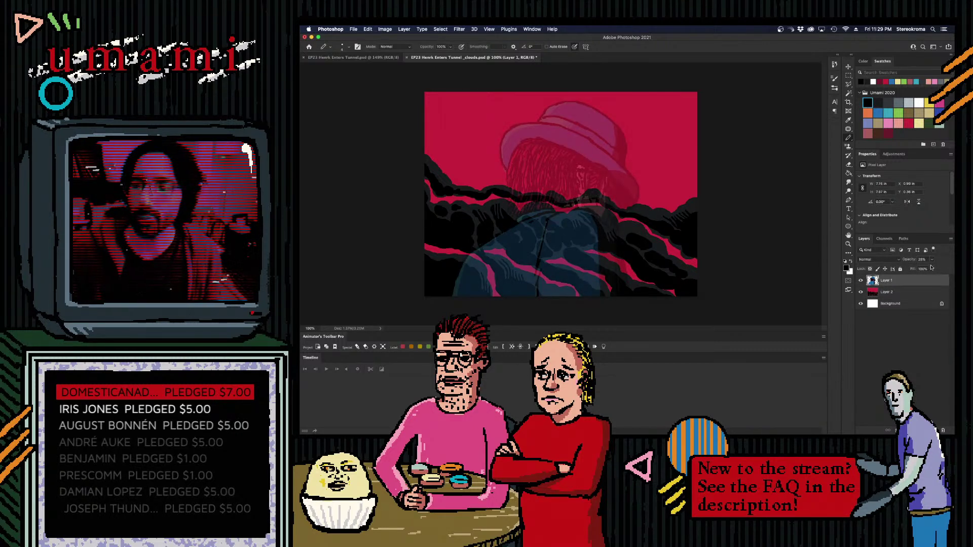
click(931, 259)
drag(928, 269, 951, 269)
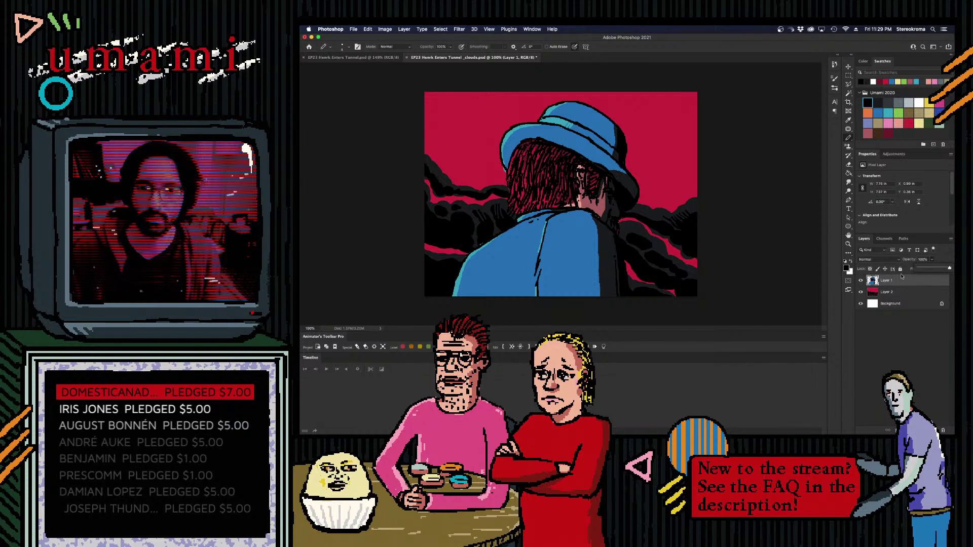
click(860, 281)
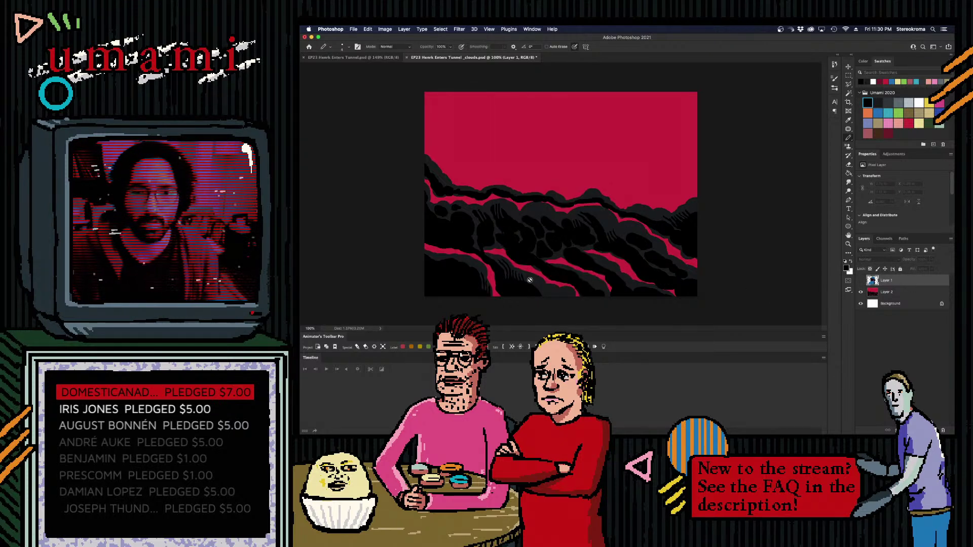
- Add small black shading strokes to the lower and right-hand clouds on Layer 2, undoing unwanted strokes
click(895, 293)
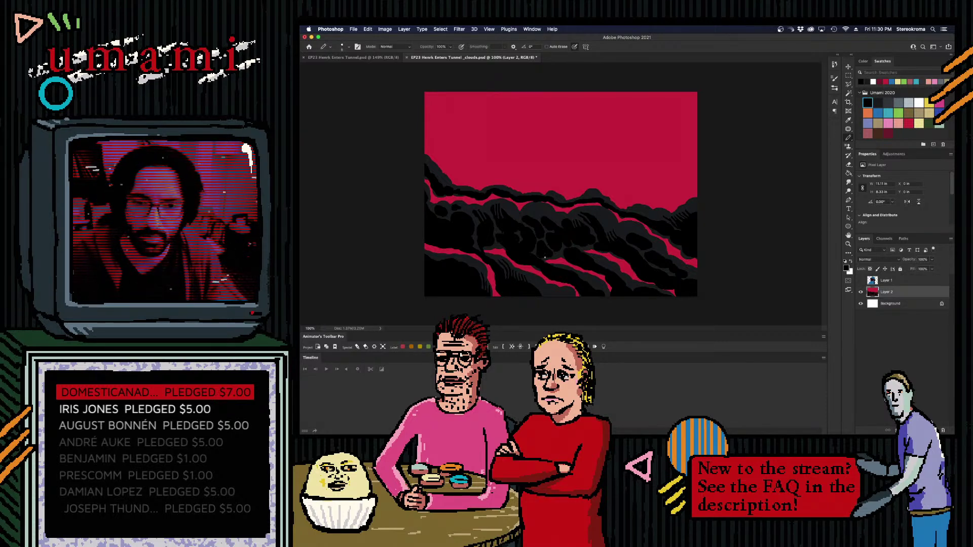
key(super+z)
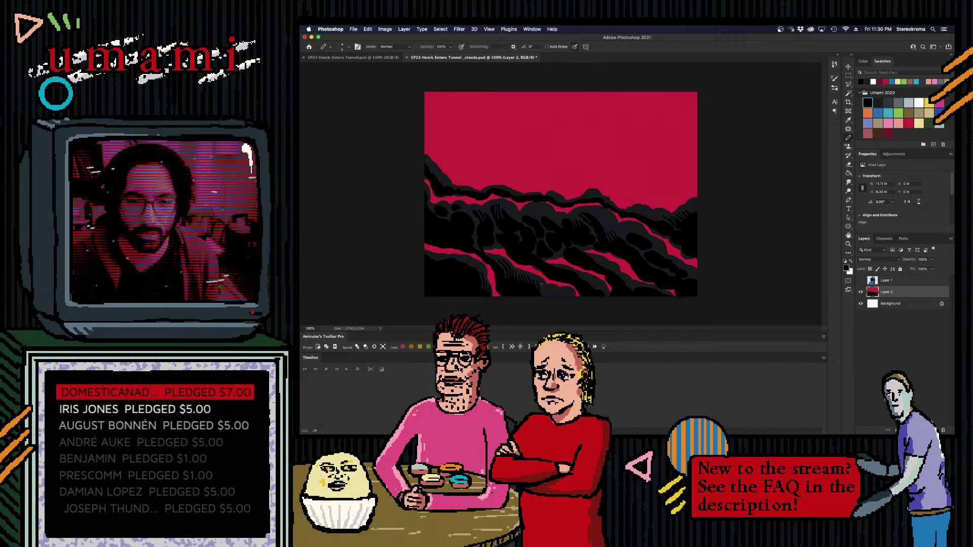
key(super+z)
key(super+z)
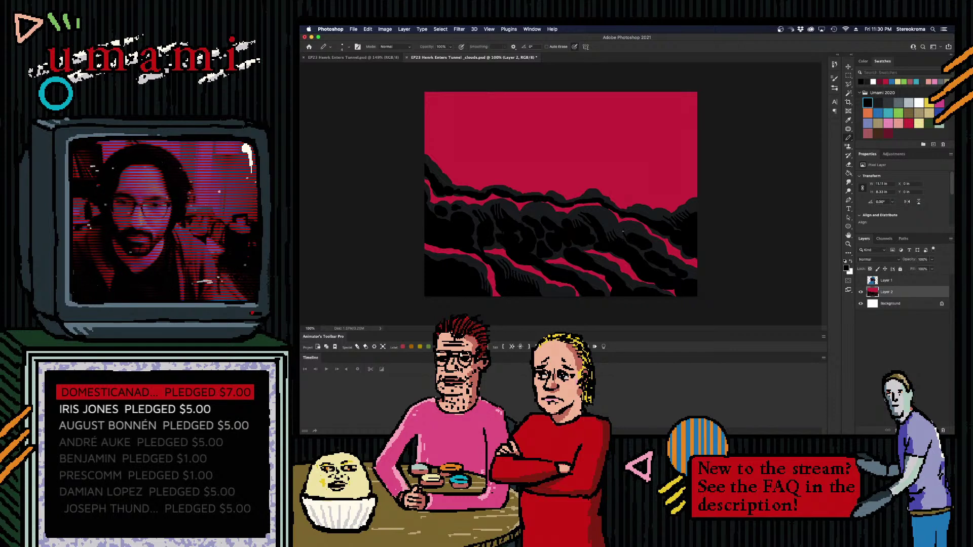
key(super+z)
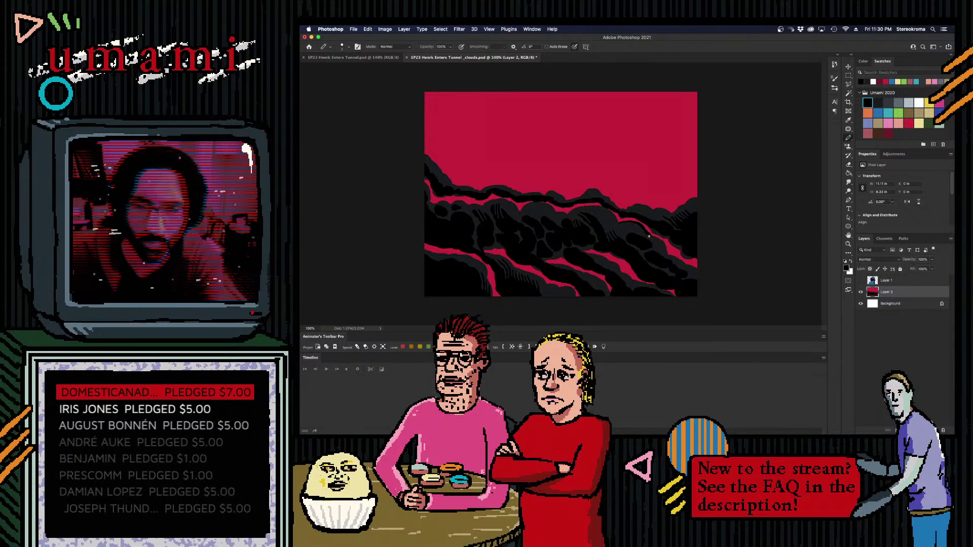
- Extend the black shadow along the right-hand crimson gap and clean up the gap's edge with crimson
drag(660, 240, 682, 260)
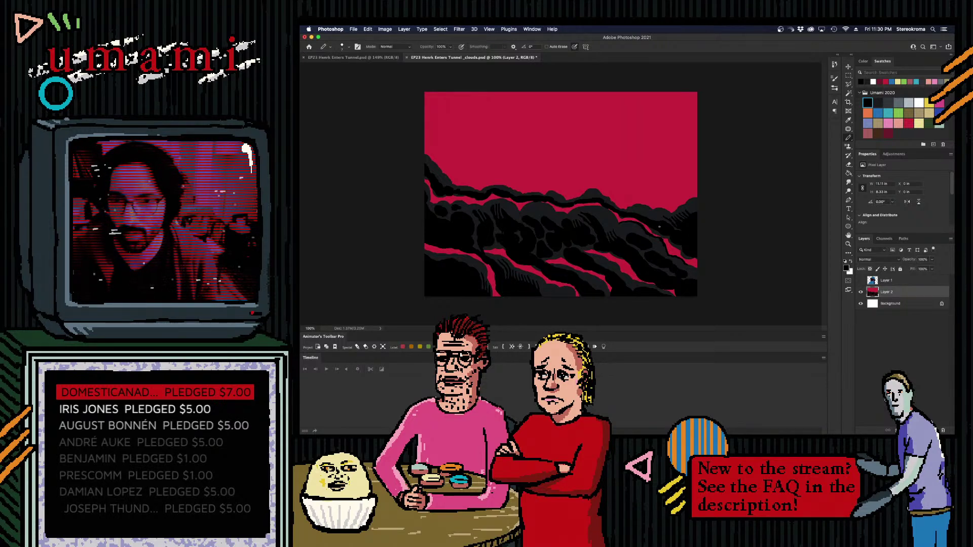
click(909, 124)
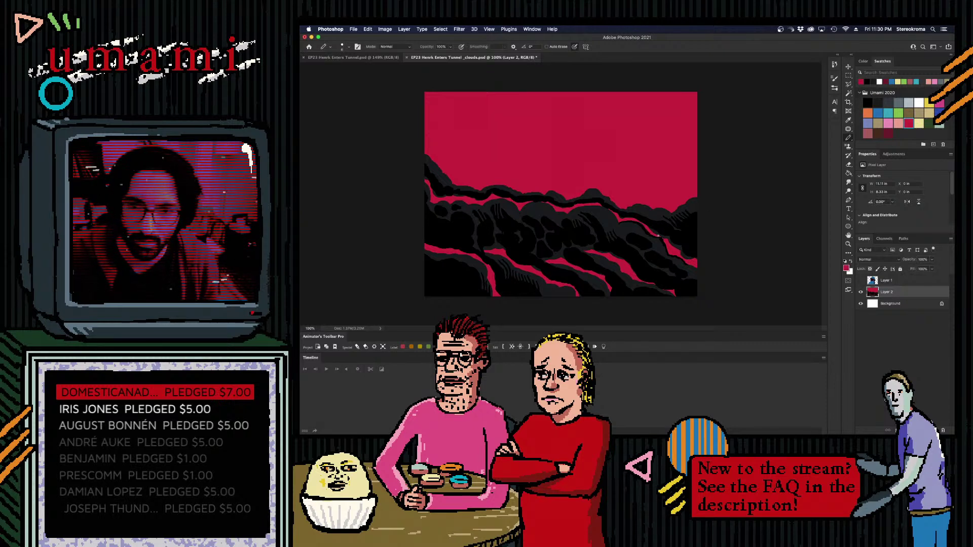
click(867, 103)
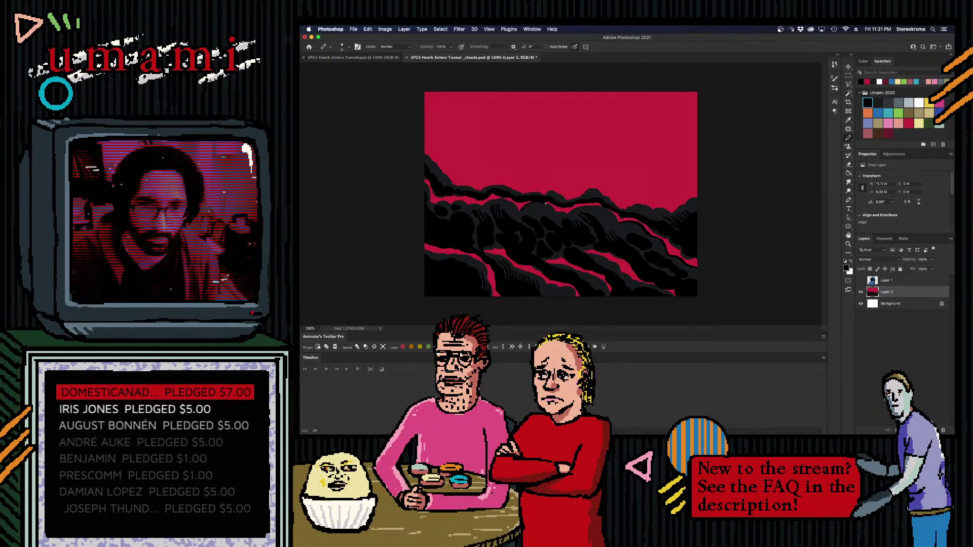
- Paint thin black strokes along the upper crimson gap, from its centre and right part to the canvas's left edge
drag(546, 203, 557, 211)
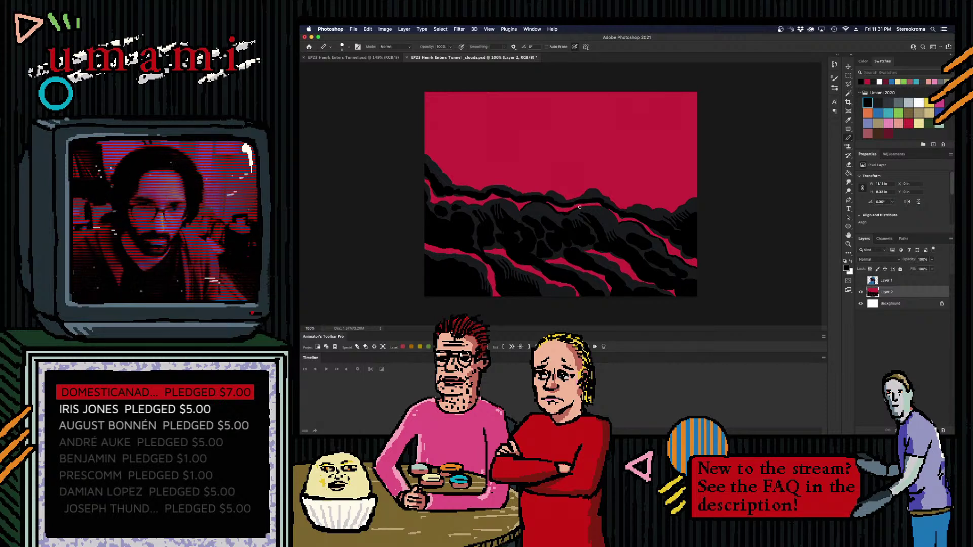
drag(586, 206, 607, 208)
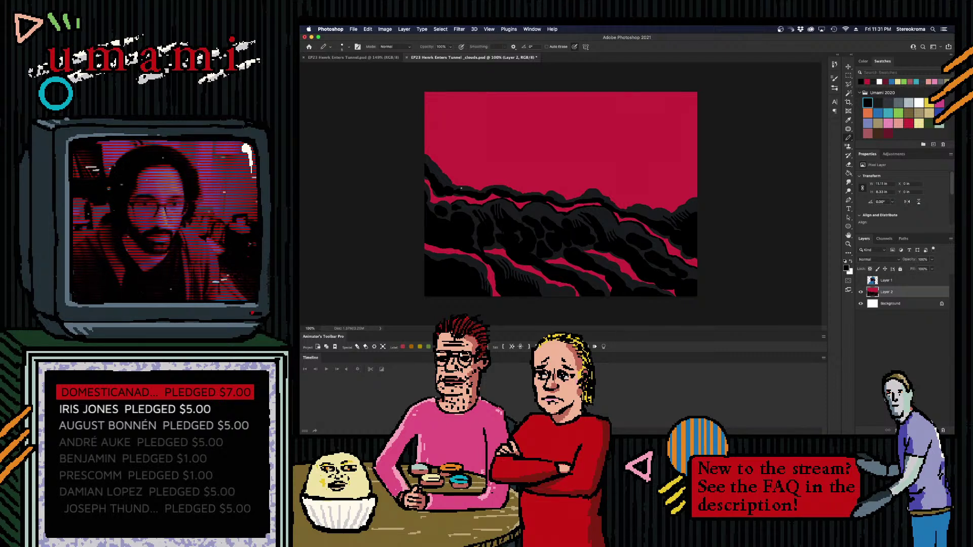
drag(425, 183, 429, 195)
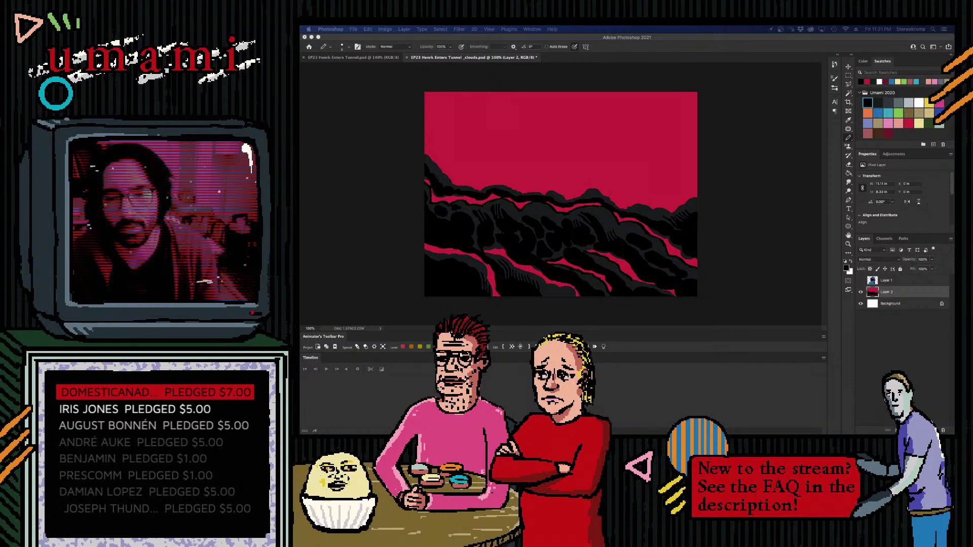
- Add small black strokes around the lower-right crimson gap and the lower central cloud, undoing unwanted strokes
click(634, 281)
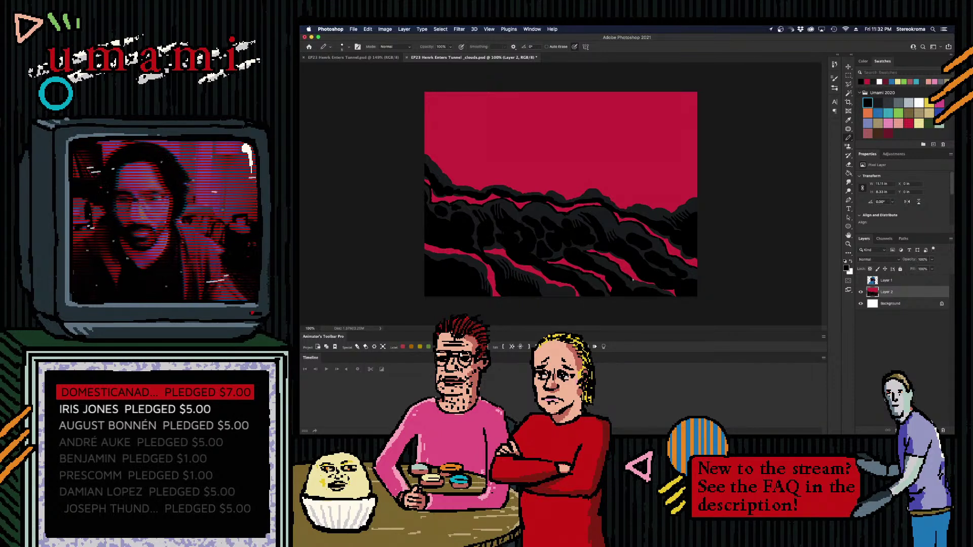
drag(633, 279, 669, 299)
key(super+z)
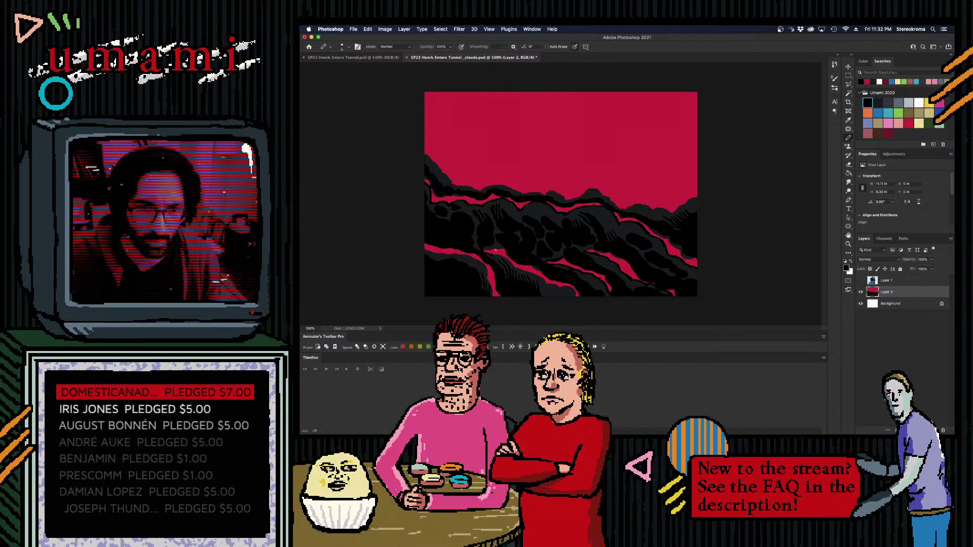
drag(495, 250, 495, 257)
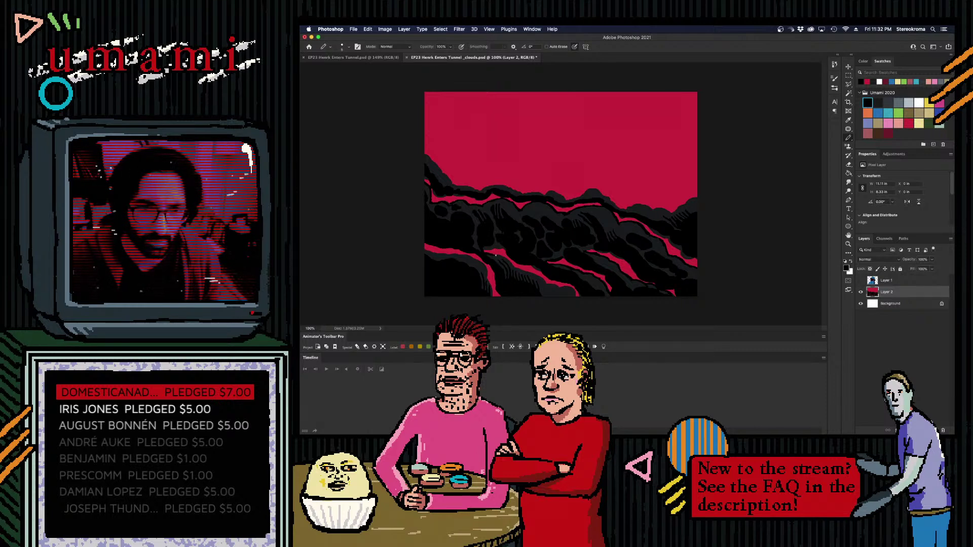
key(super+z)
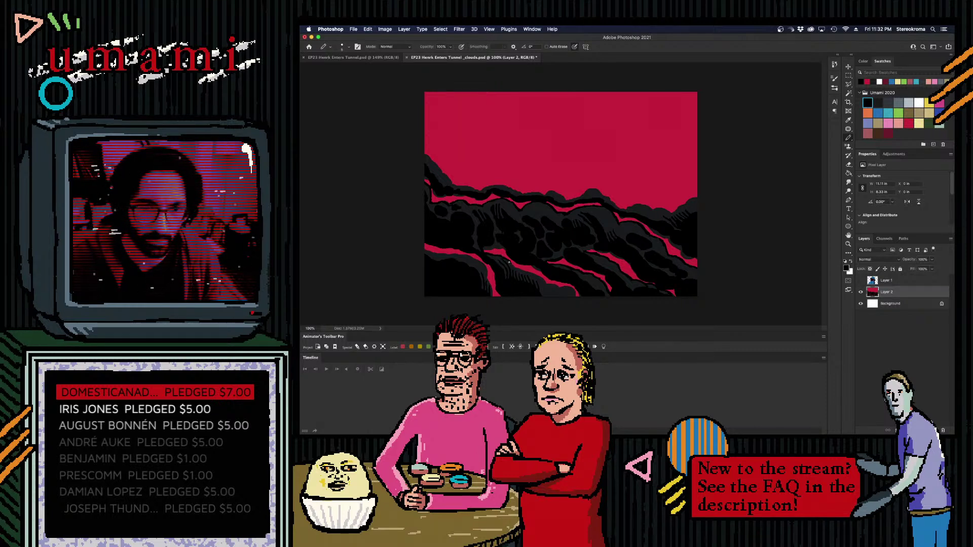
key(super+z)
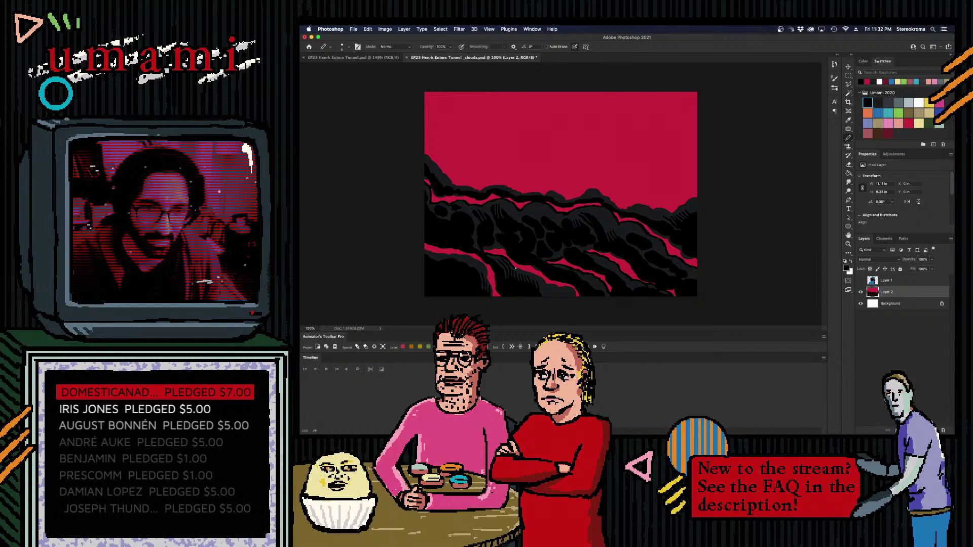
- Paint fine black hatching along the lower central cloud above its crimson gap, undoing strokes that do not fit
drag(514, 268, 547, 283)
key(super+z)
key(super+z)
key(super+z)
key(super+z)
key(super+z)
key(super+z)
key(super+z)
key(super+z)
key(super+z)
key(super+z)
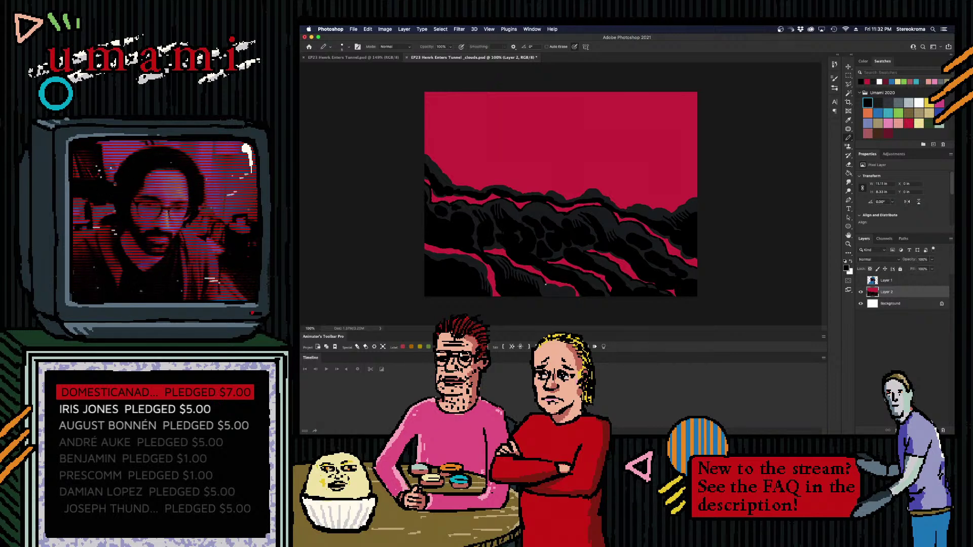
key(super+z)
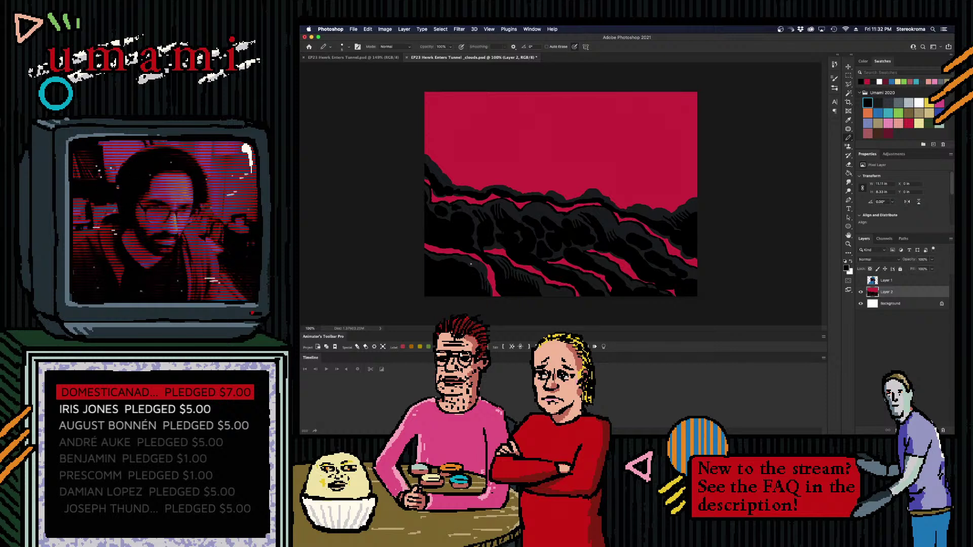
- Paint black strokes into the lower-left crimson gap and along the edge of the upper right-hand cloud ridge
mouse_move(476, 261)
mouse_down()
mouse_move(493, 272)
mouse_move(491, 298)
mouse_up()
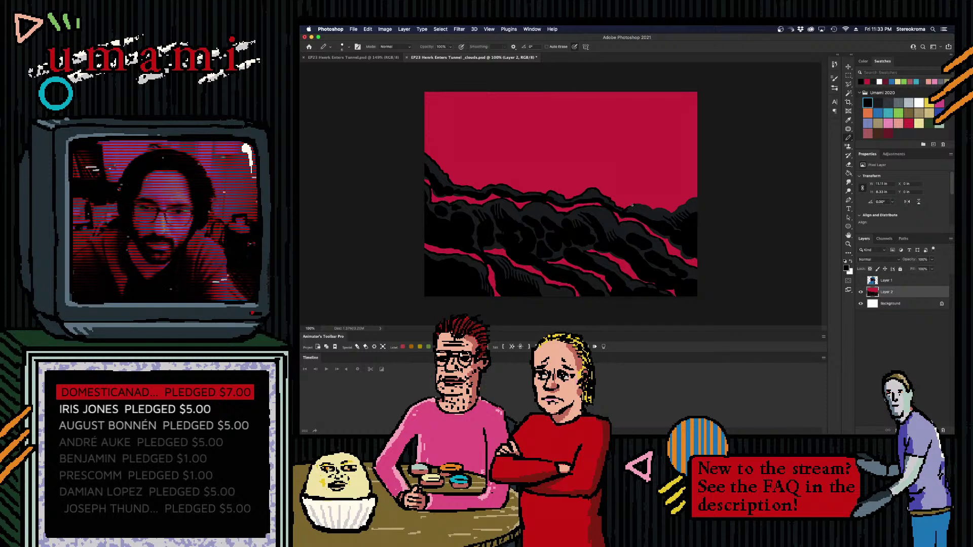
mouse_move(634, 204)
mouse_down()
mouse_move(663, 208)
mouse_move(695, 194)
mouse_up()
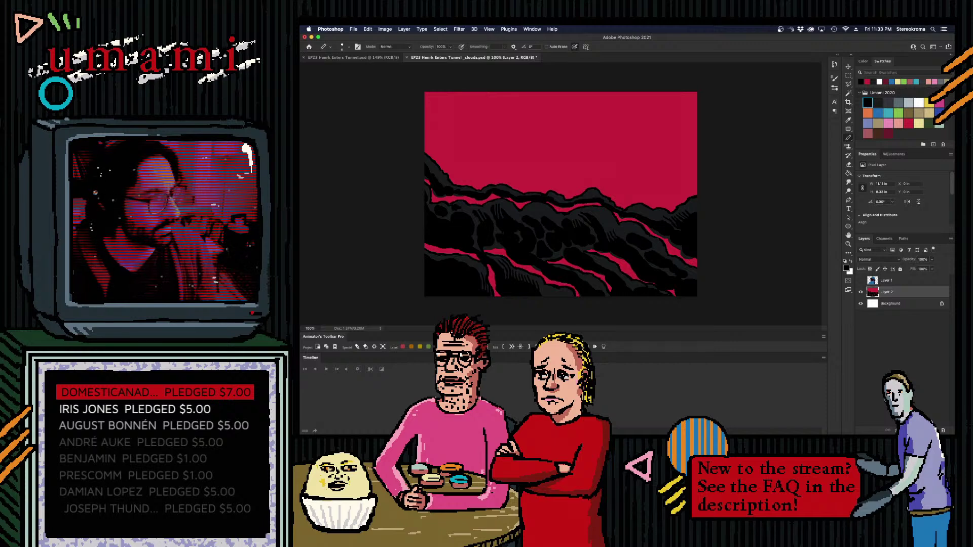
key(super+Tab)
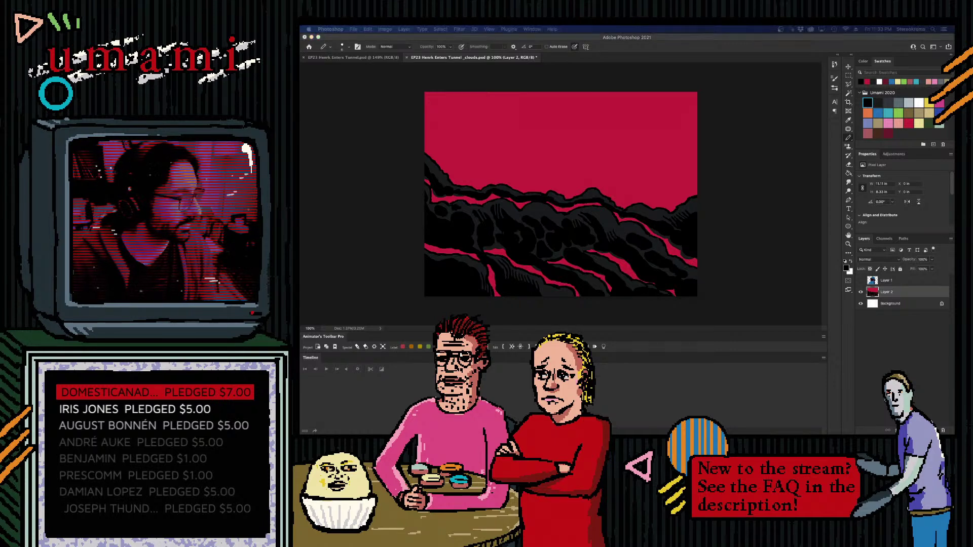
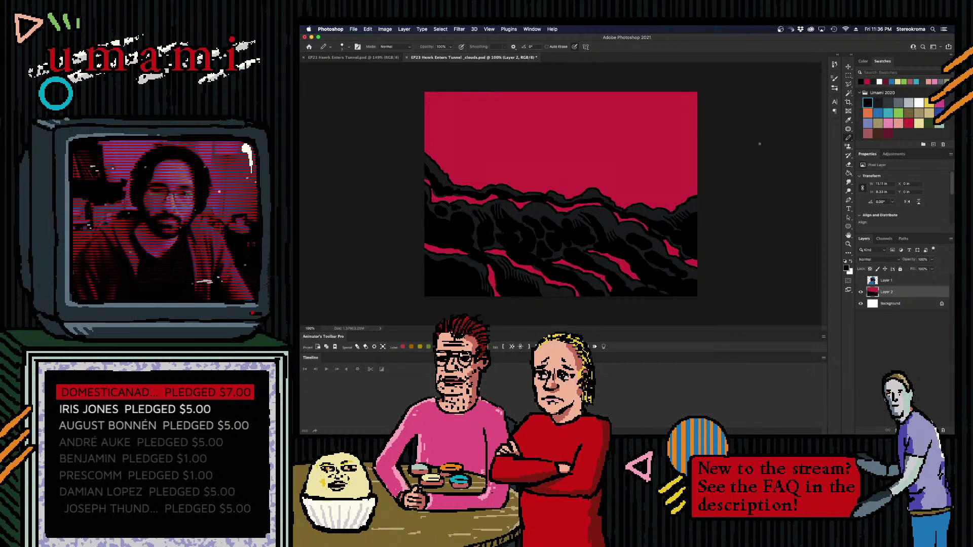
- Add fine black hatching to the central and right-hand clouds, undoing unwanted strokes
click(878, 103)
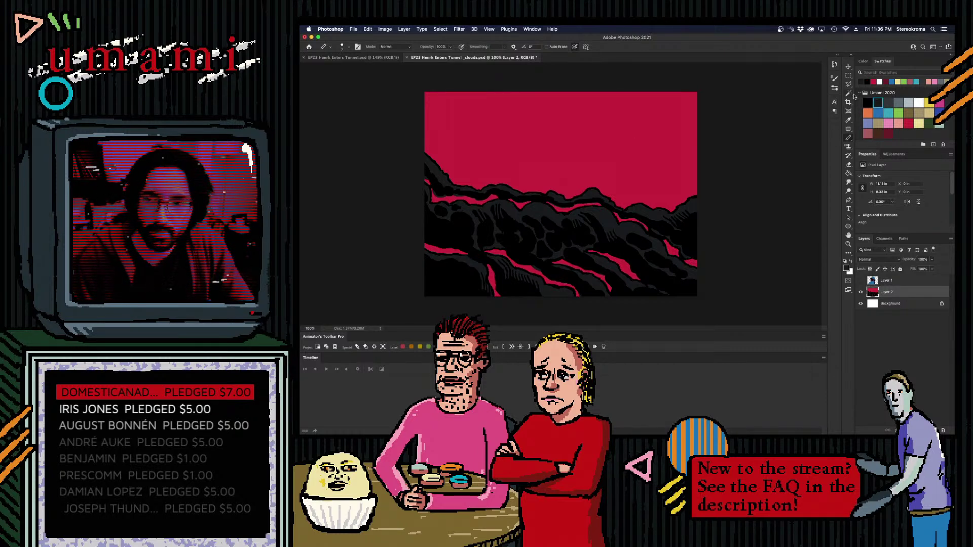
click(867, 103)
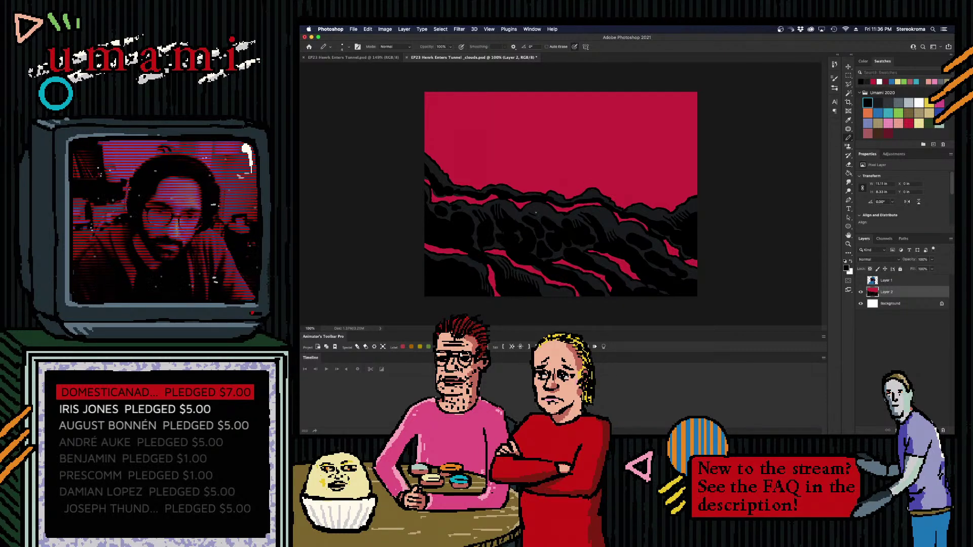
key(super+z)
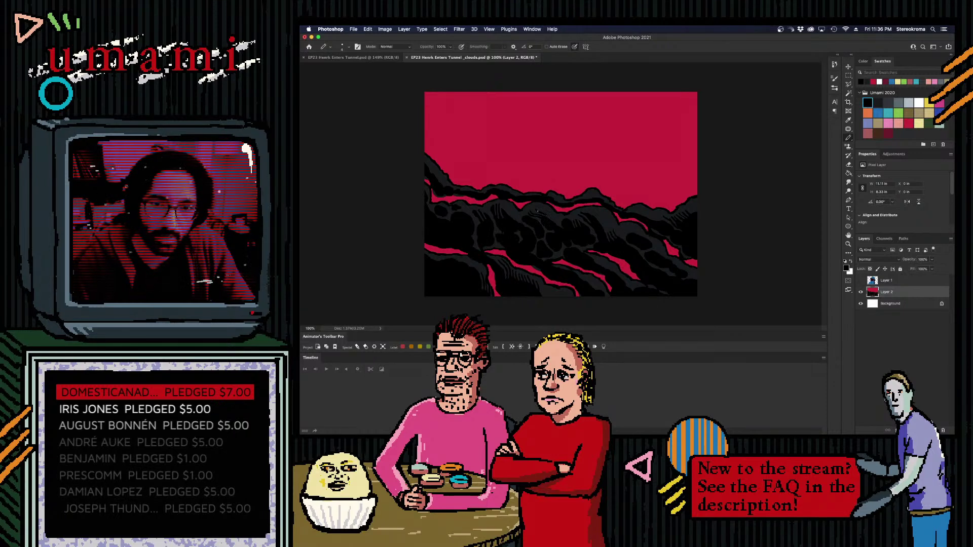
key(super+z)
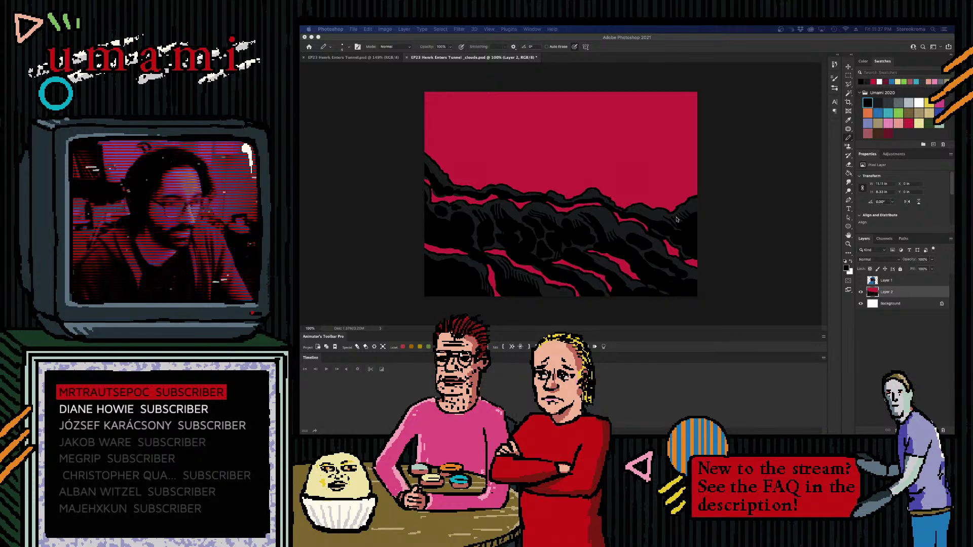
click(701, 238)
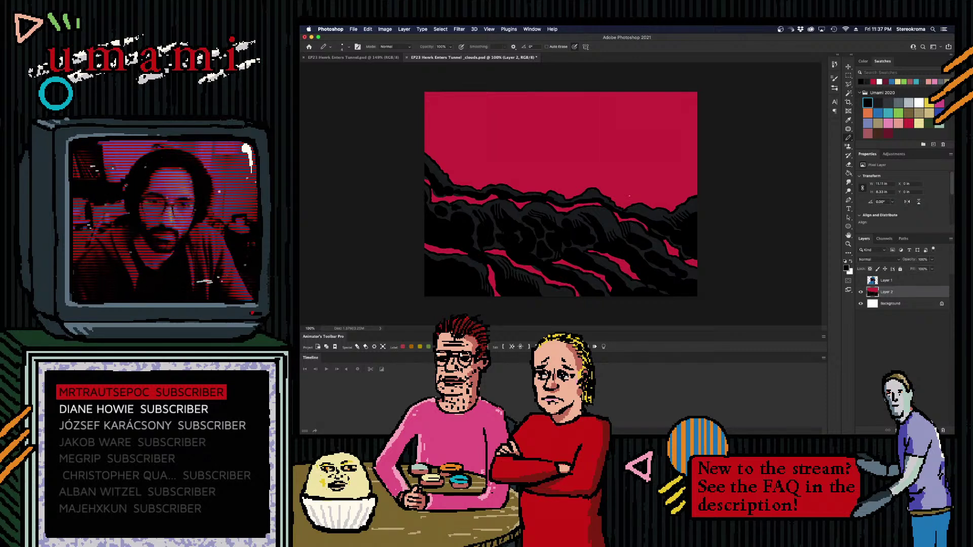
- Refine the shading on the middle clouds and upper ridge with near-black corrections and fine black hatching
click(878, 103)
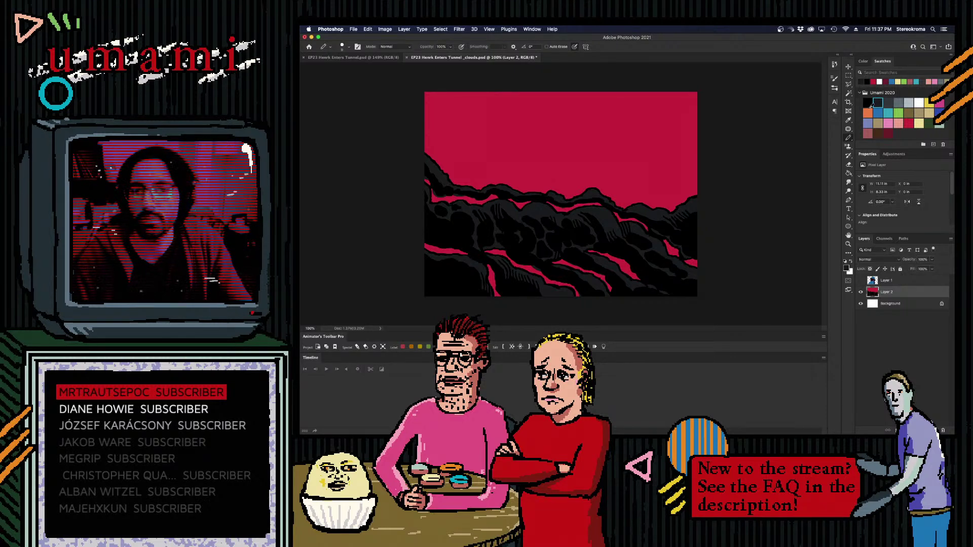
click(867, 102)
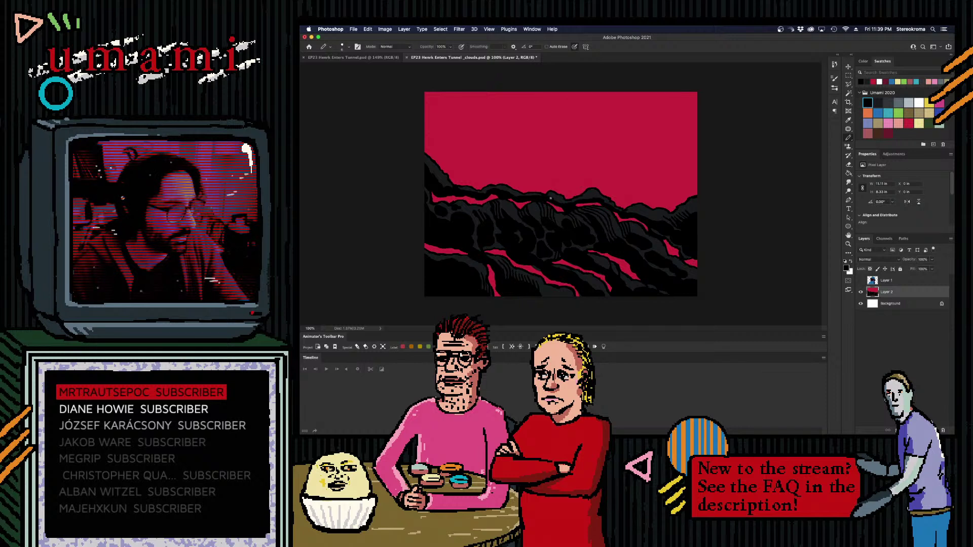
key(super+Tab)
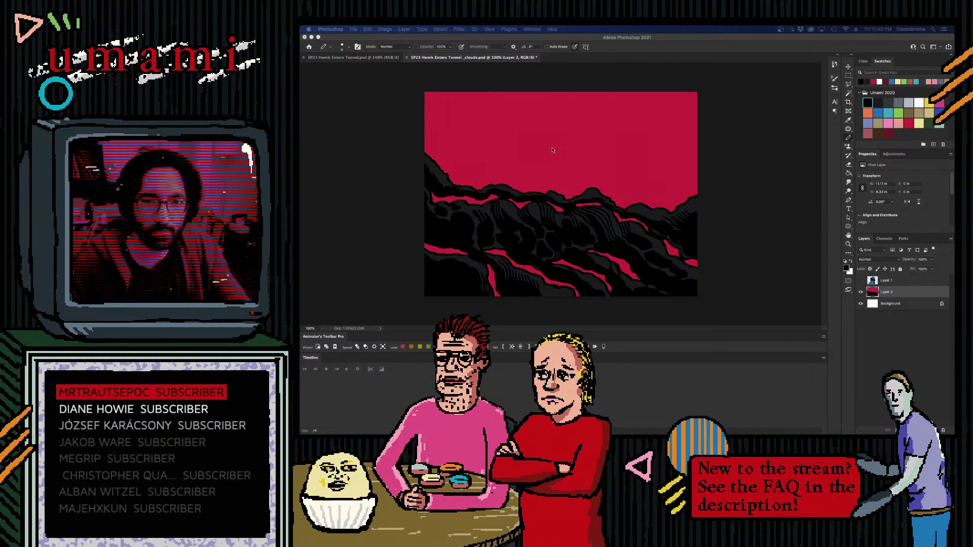
click(590, 193)
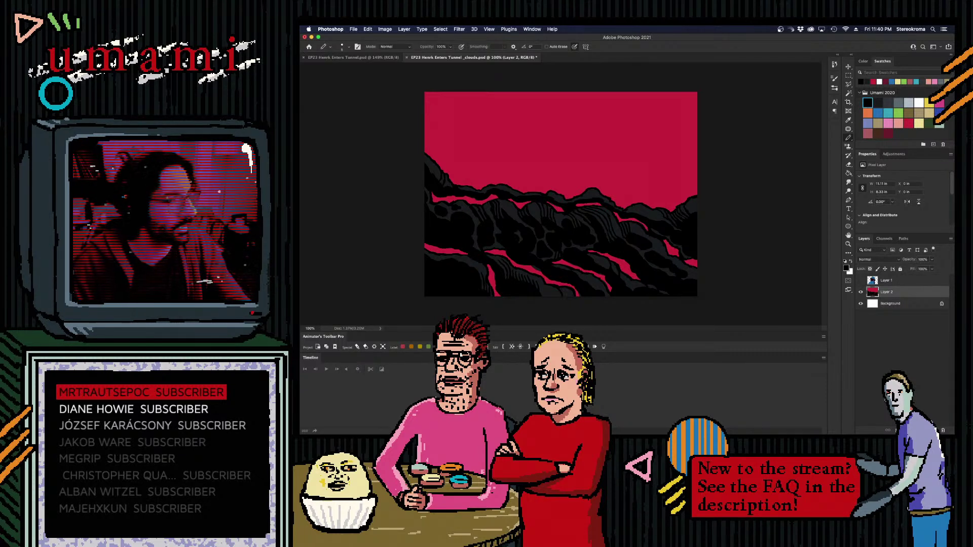
key(super+s)
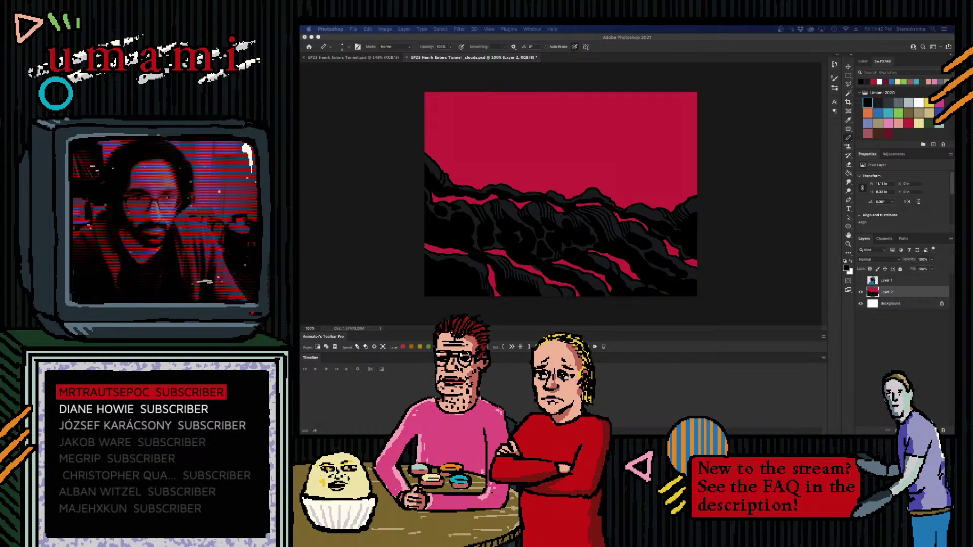
click(867, 103)
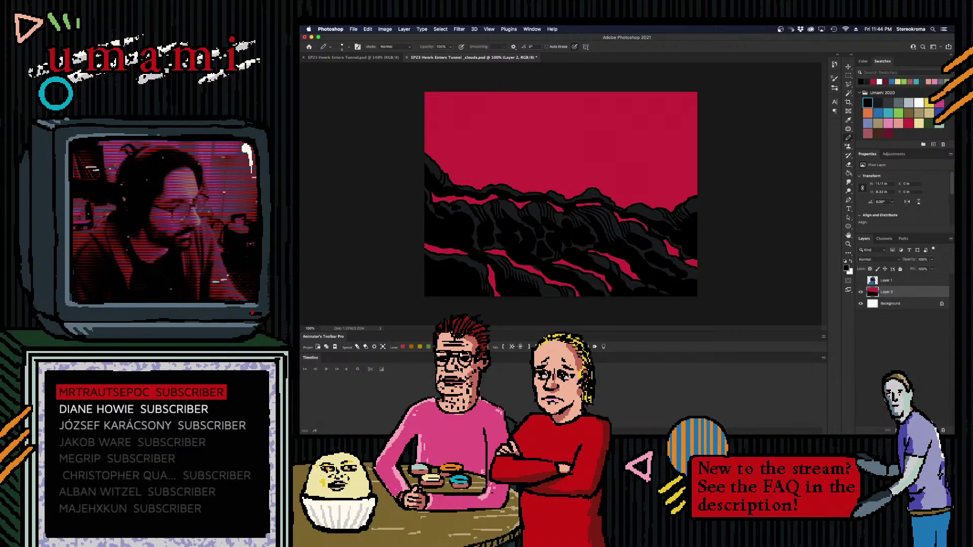
key(super+Tab)
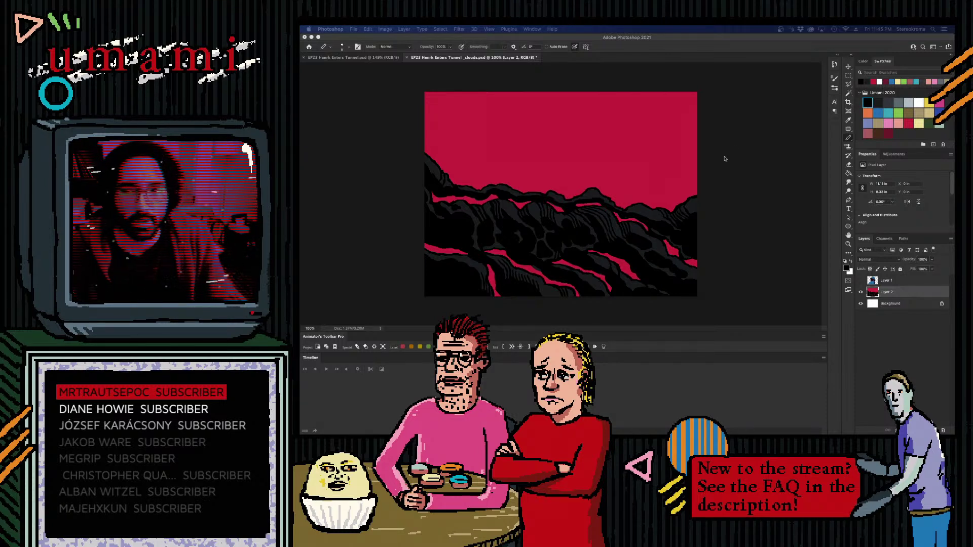
click(845, 140)
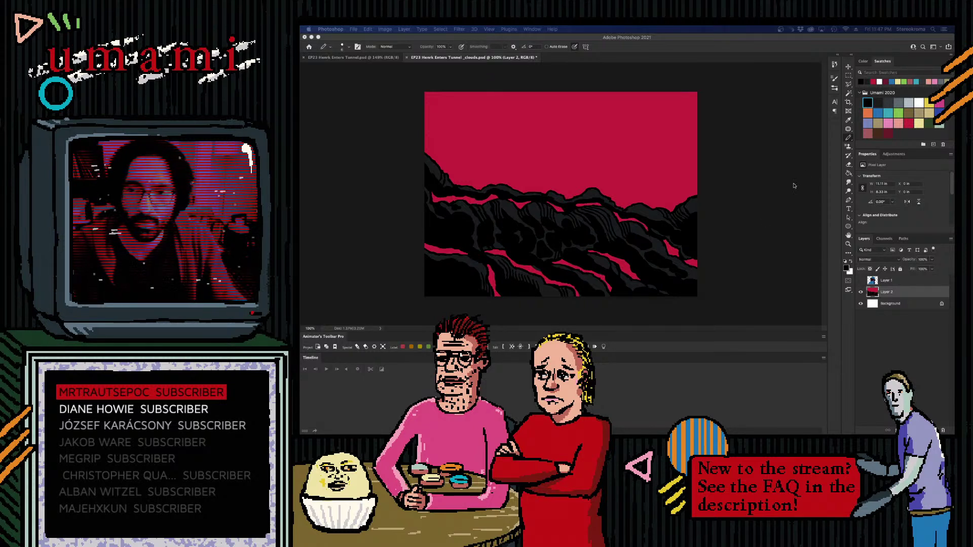
click(751, 194)
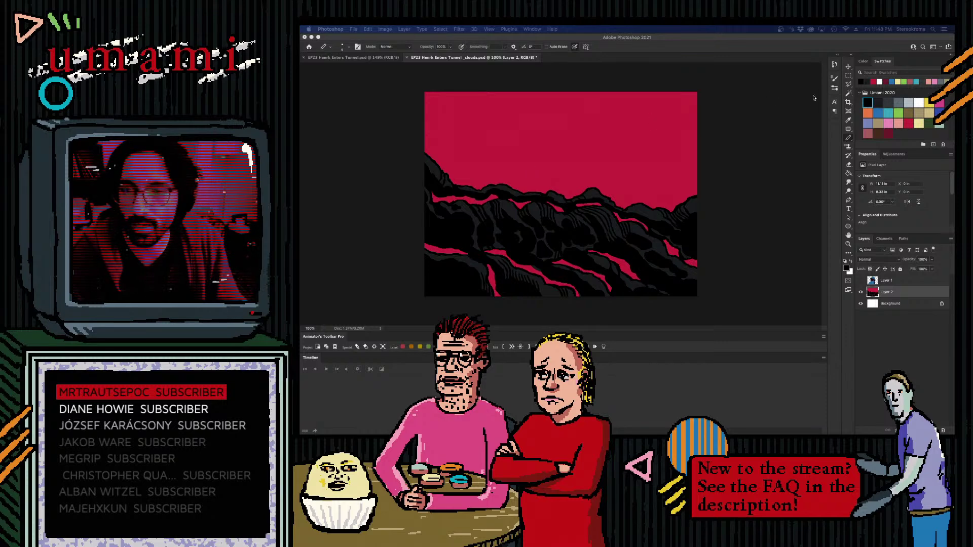
- Preview the figure on Layer 1 over the hatched clouds several times, leaving the layer hidden
click(860, 282)
double_click(861, 281)
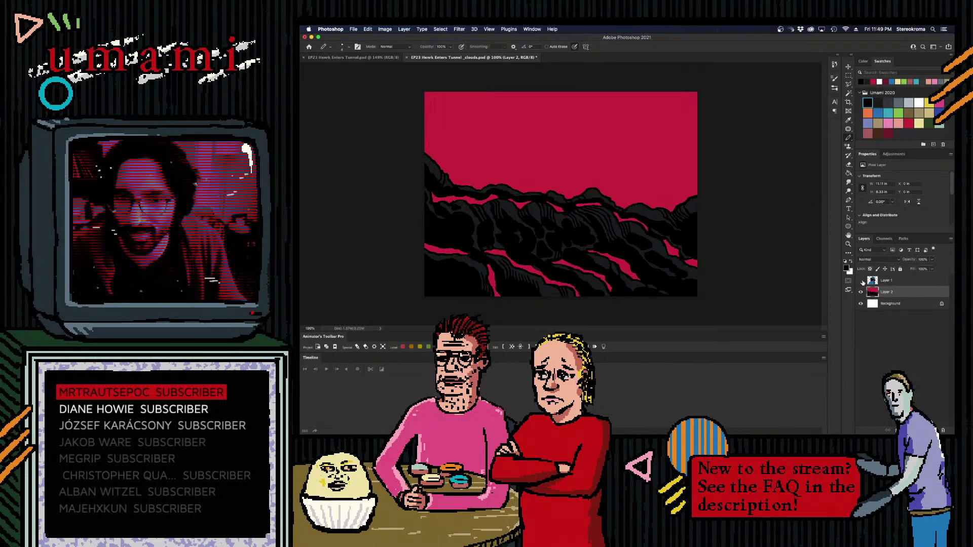
click(860, 281)
click(861, 281)
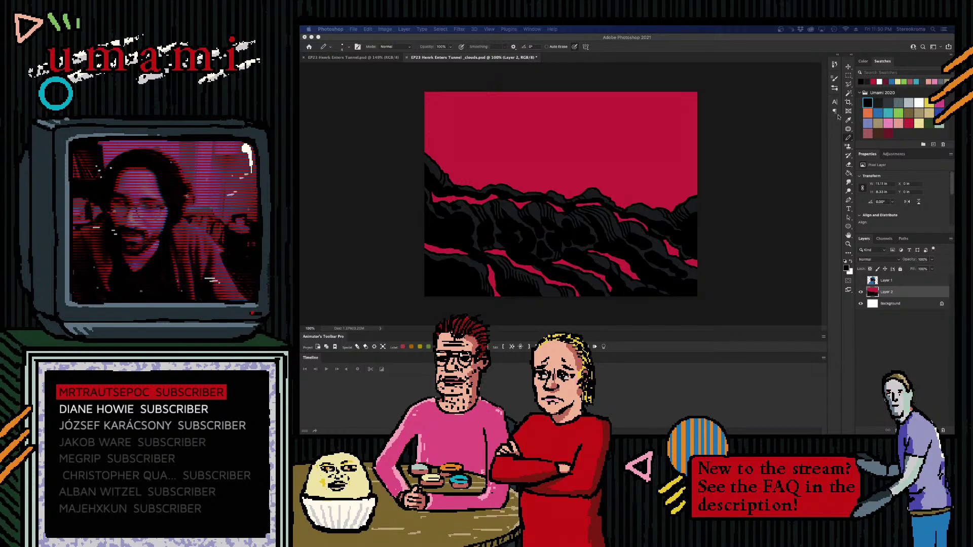
click(872, 103)
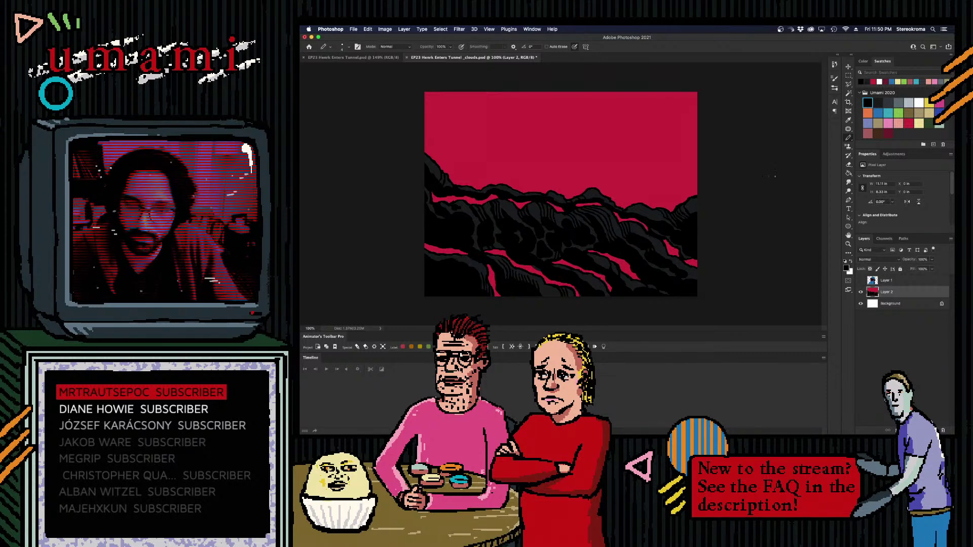
click(861, 280)
click(861, 280)
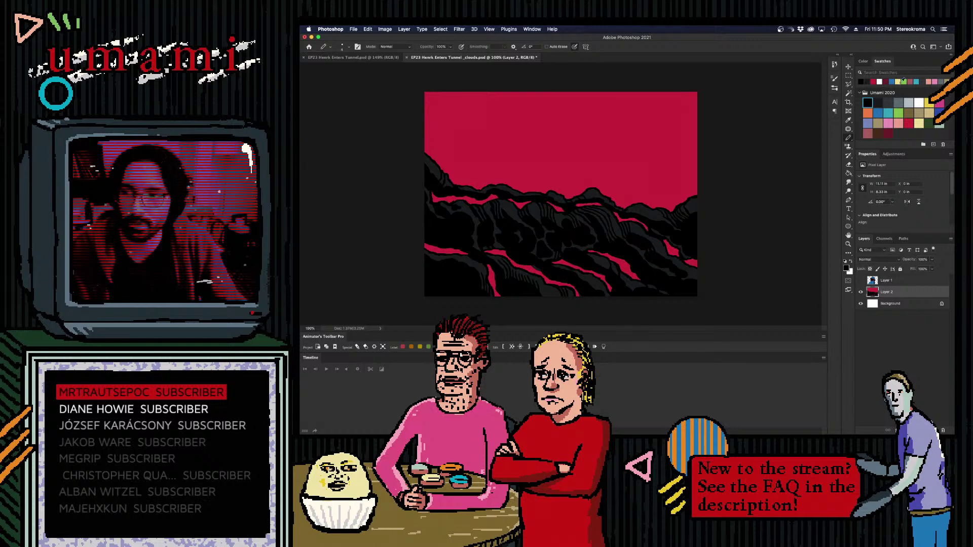
- Paint dark grey highlights along the upper edges of the clouds with a larger brush and the third Umami 2020 swatch
click(888, 100)
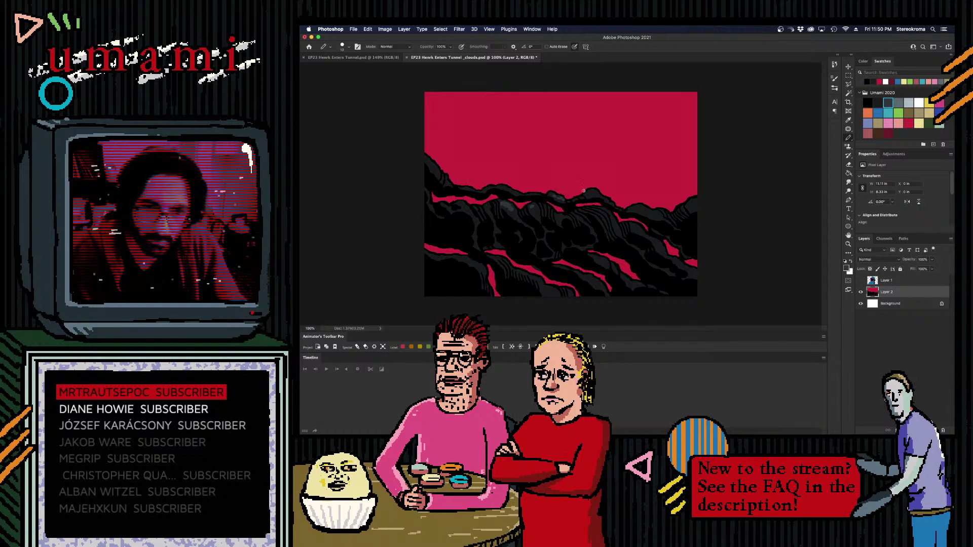
key(])
mouse_move(644, 216)
mouse_down()
mouse_move(633, 205)
mouse_move(653, 213)
mouse_move(699, 200)
mouse_up()
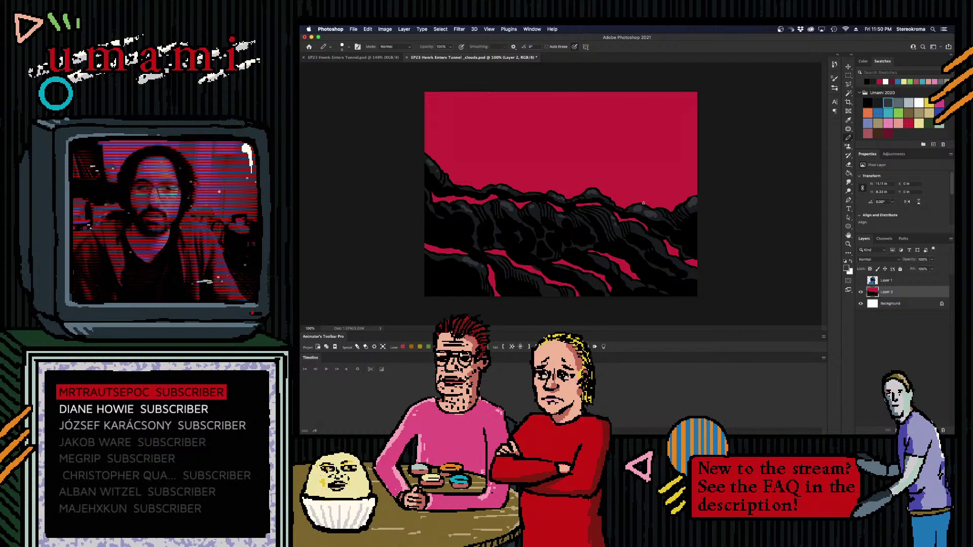
- Show the figure on Layer 1 and add an empty layer between it and the clouds on Layer 2
click(860, 280)
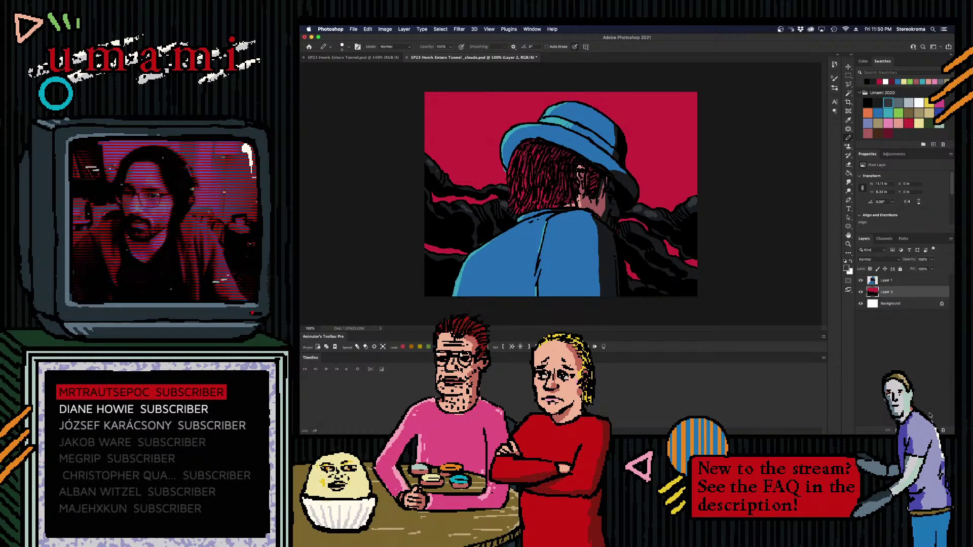
key(super+shift+alt+n)
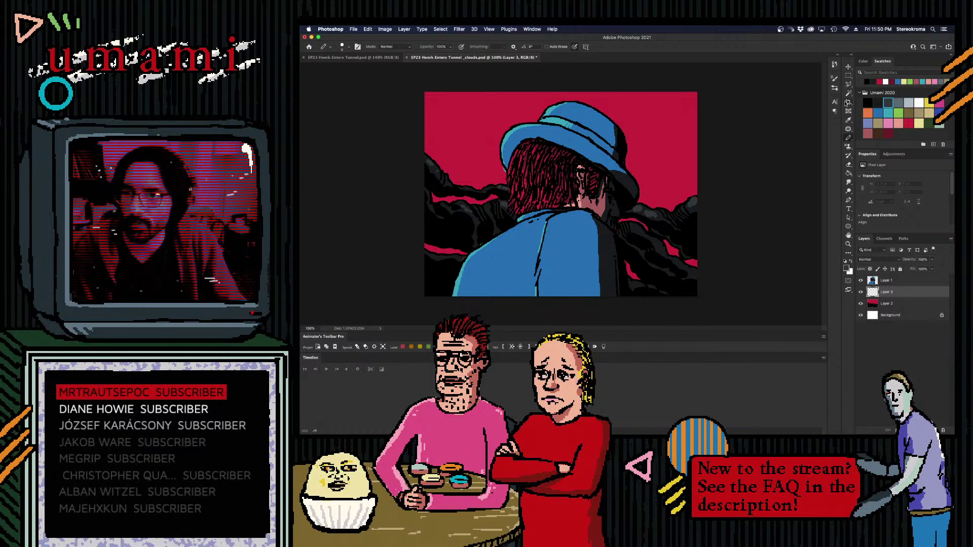
- Try a broad black stroke across the clouds on the new layer with a much larger brush
click(868, 103)
key(bracketright)
key(bracketright)
key(bracketright)
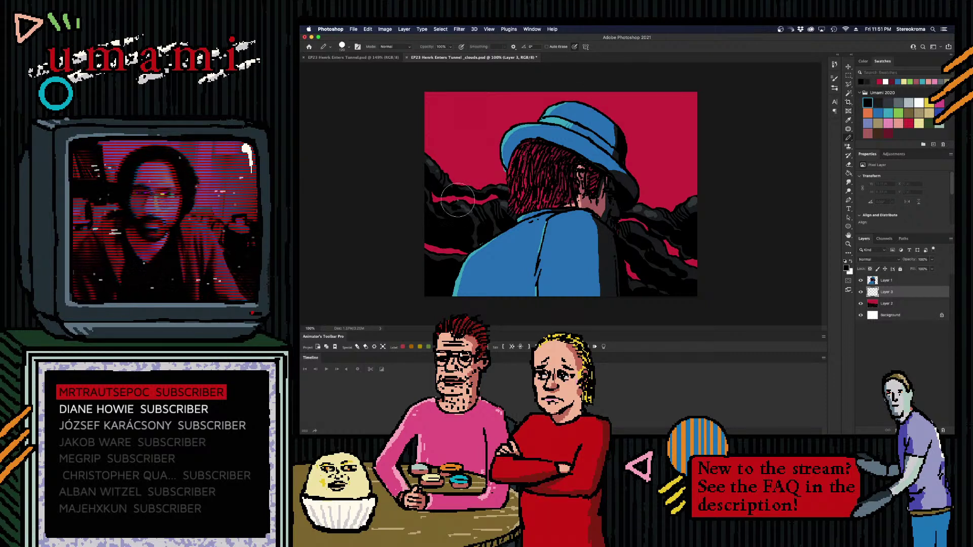
drag(426, 222, 757, 245)
key(super+z)
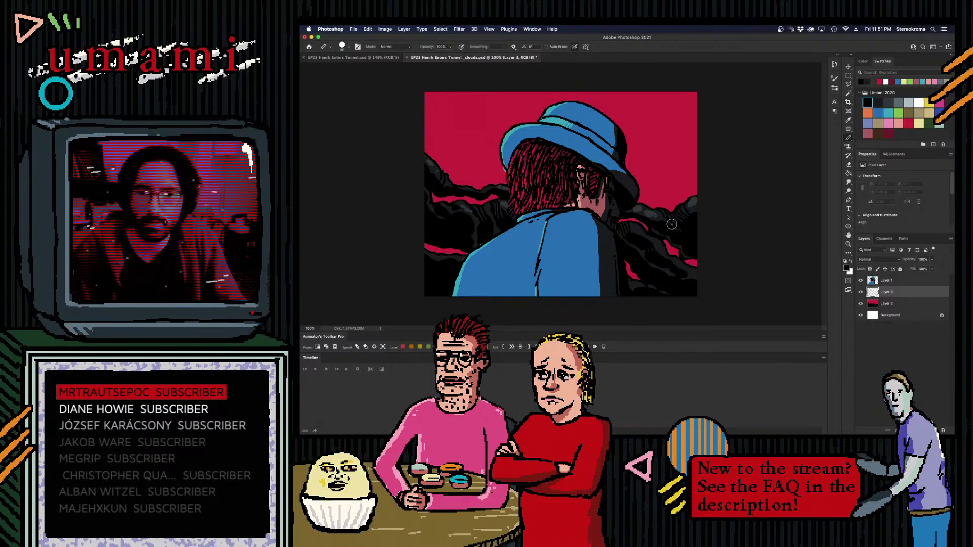
- Hide the figure on Layer 1 and choose the third Umami 2020 swatch as the colour for a smaller brush
key(bracketleft)
key(bracketleft)
key(bracketleft)
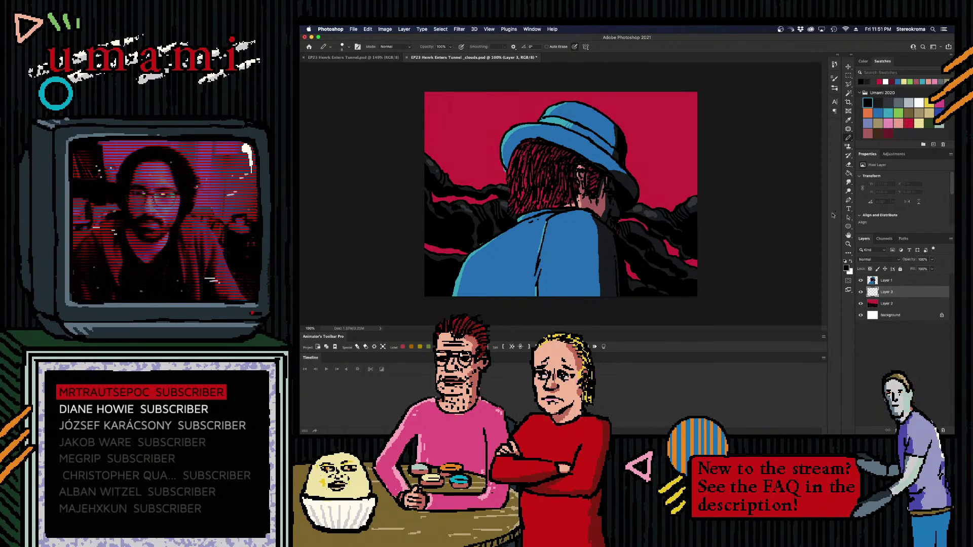
click(860, 280)
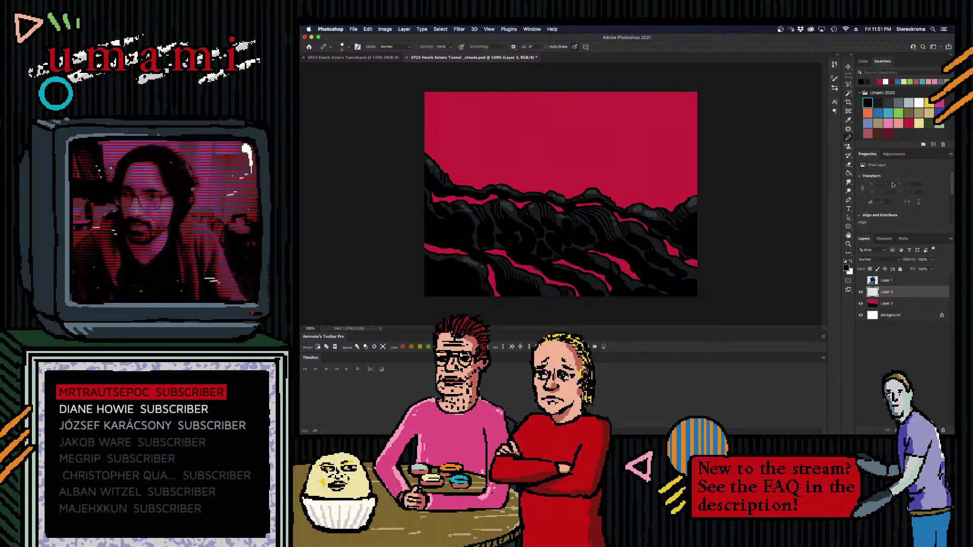
click(886, 102)
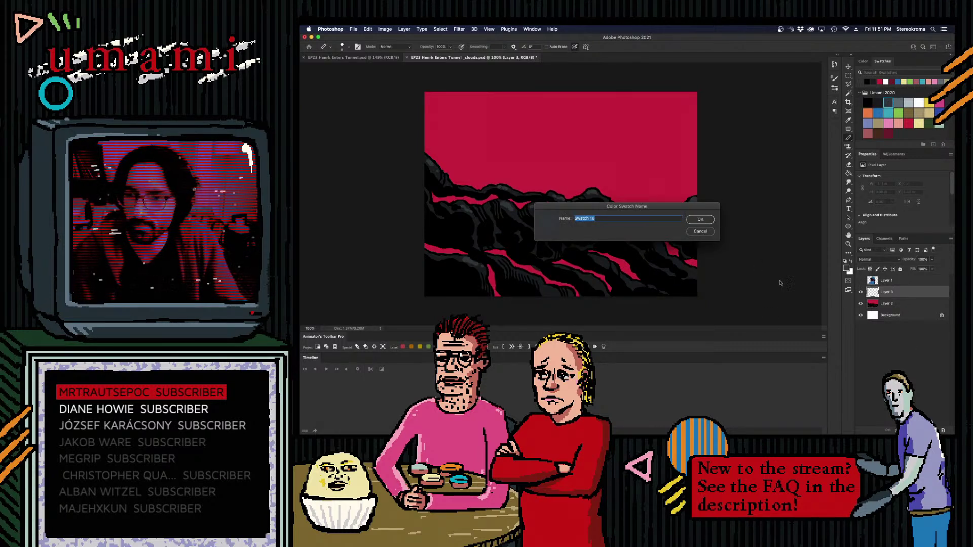
key(Return)
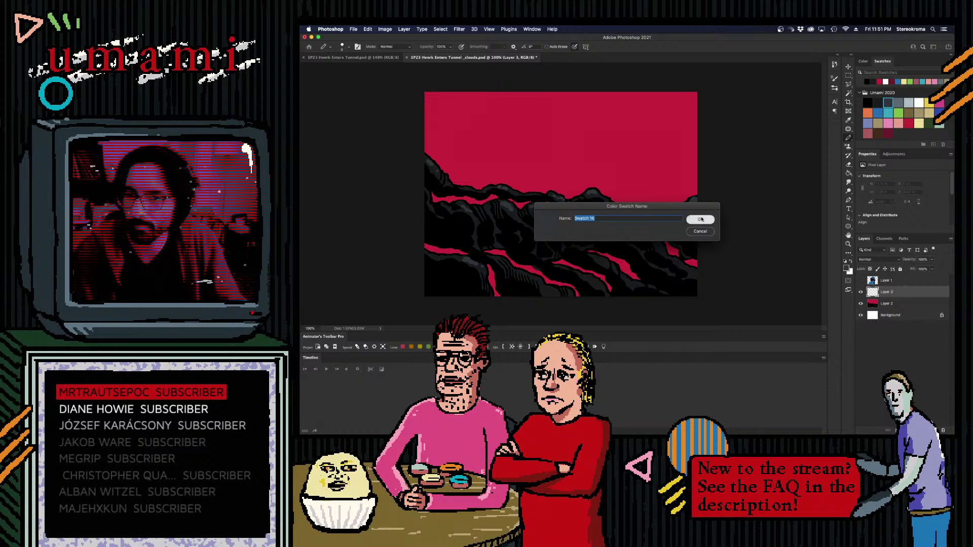
- Add an Outer Glow to Layer 3 and paint a long dark grey streak across the middle of the clouds
double_click(893, 280)
click(696, 342)
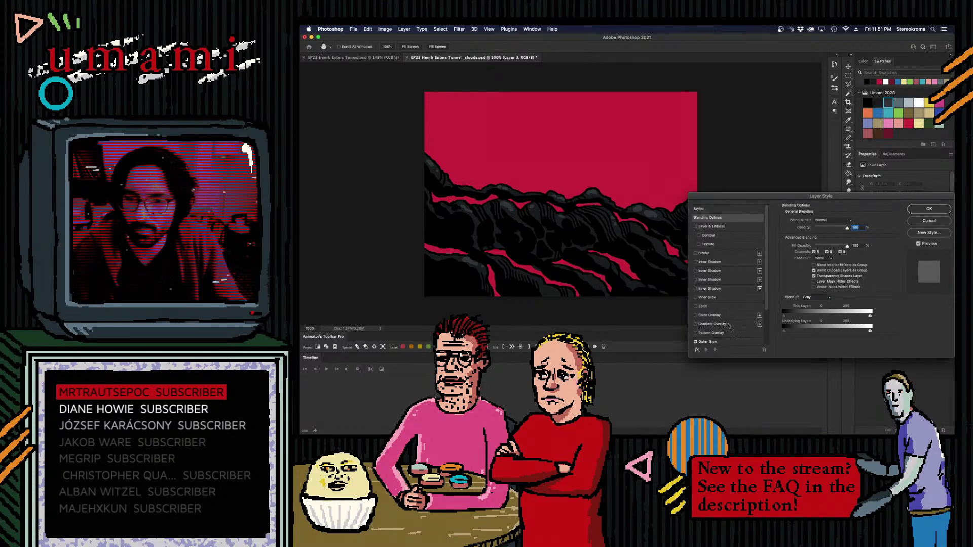
key(Return)
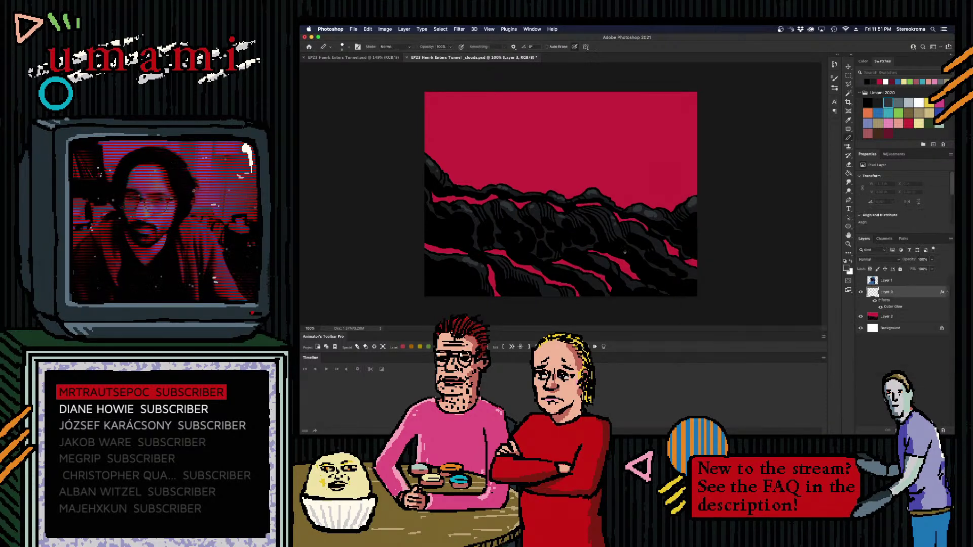
key(b)
mouse_move(422, 227)
mouse_down()
mouse_move(570, 268)
mouse_move(705, 269)
mouse_up()
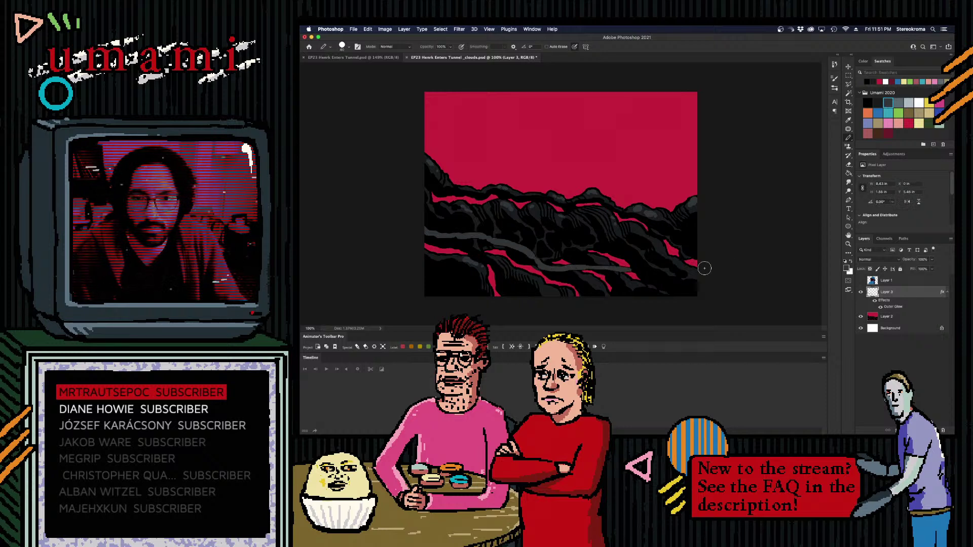
- Review the Size and Spread settings of Layer 3's Outer Glow
double_click(934, 295)
click(709, 341)
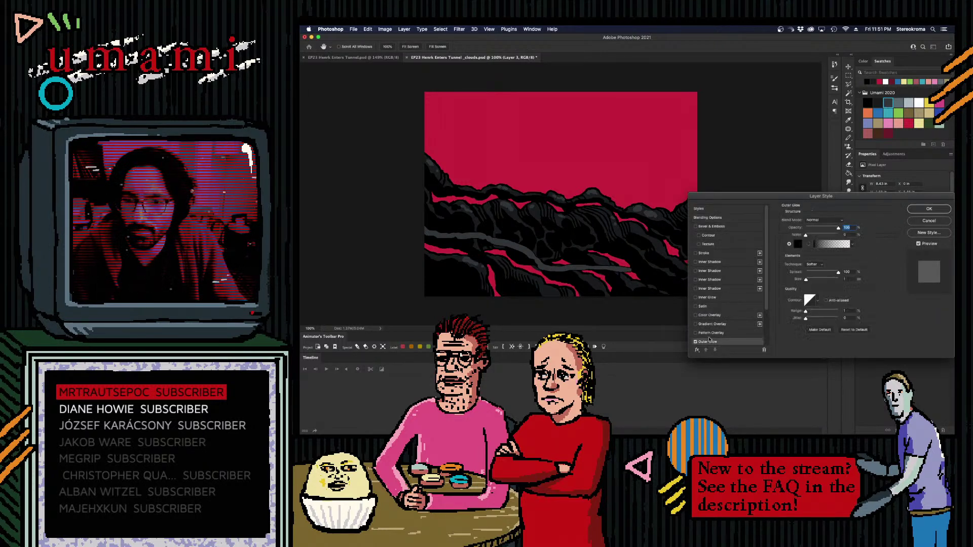
click(807, 280)
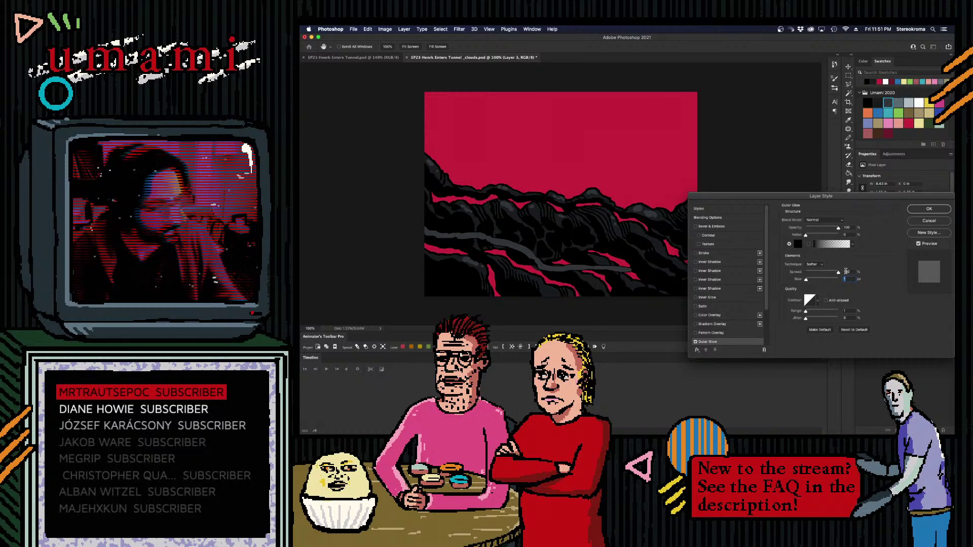
click(928, 209)
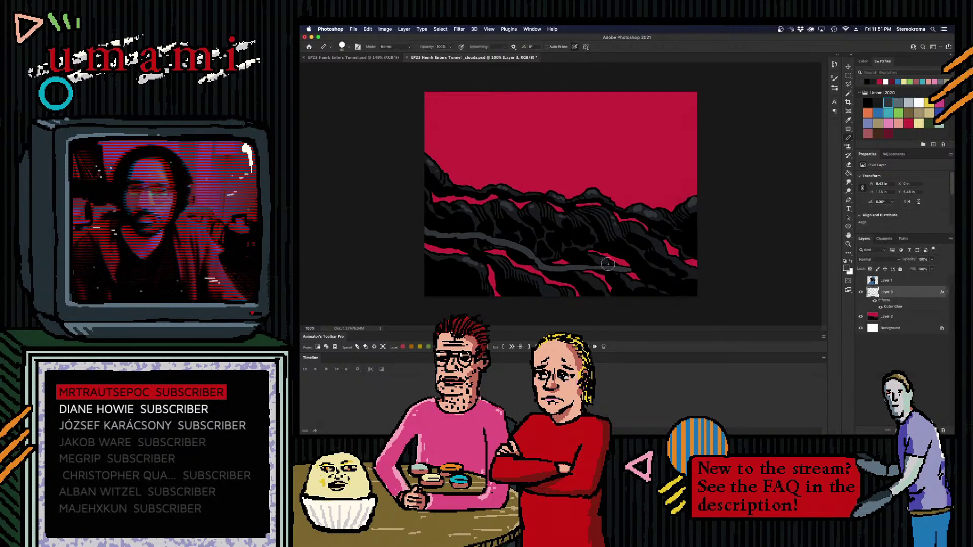
- Extend the dark grey streak to the canvas's right edge and paint a second long streak above it
drag(658, 278, 704, 282)
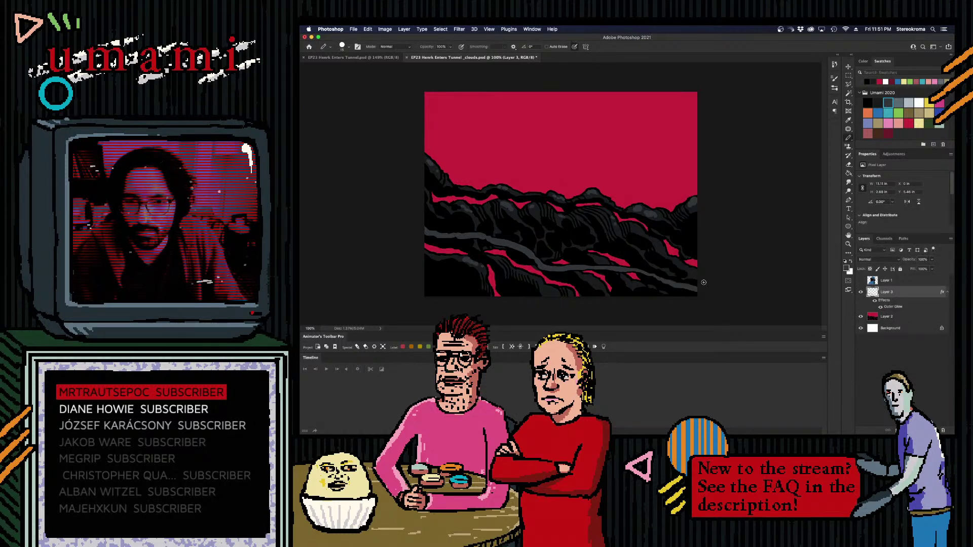
mouse_move(421, 208)
mouse_down()
mouse_move(561, 251)
mouse_move(717, 274)
mouse_up()
key(bracketleft)
key(bracketleft)
key(bracketleft)
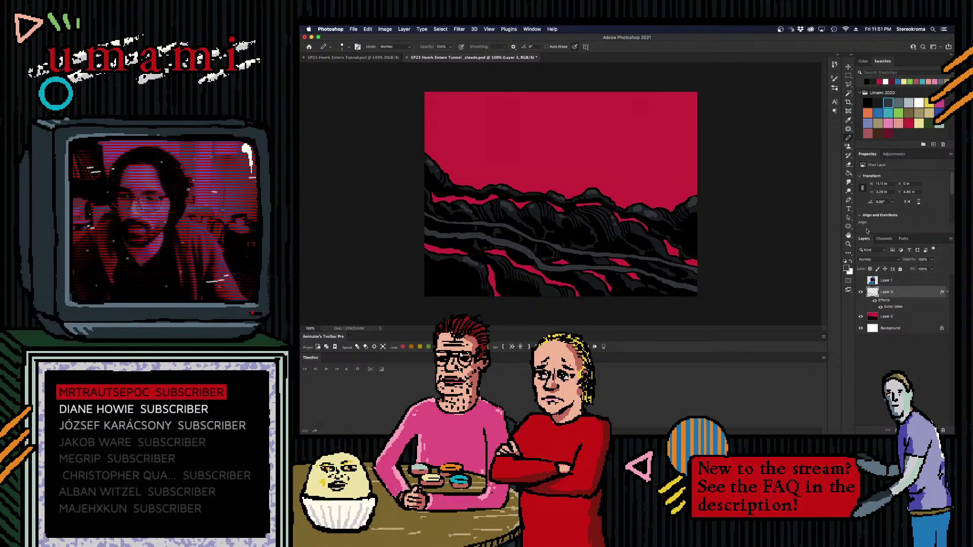
- Try shifting the streaks on Layer 3 slightly upward with the Move tool
click(849, 67)
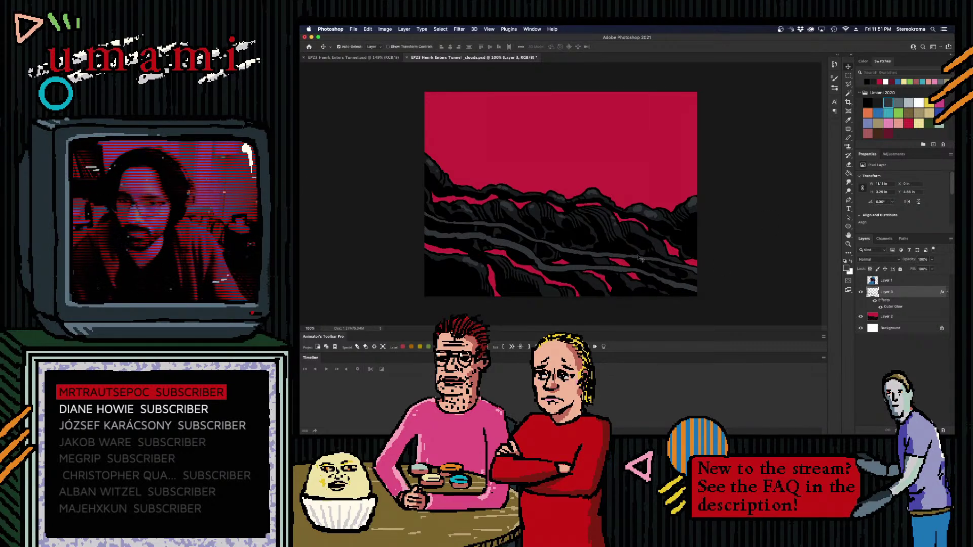
mouse_move(621, 256)
mouse_down()
mouse_move(622, 226)
mouse_move(628, 254)
mouse_move(623, 239)
mouse_move(619, 252)
mouse_up()
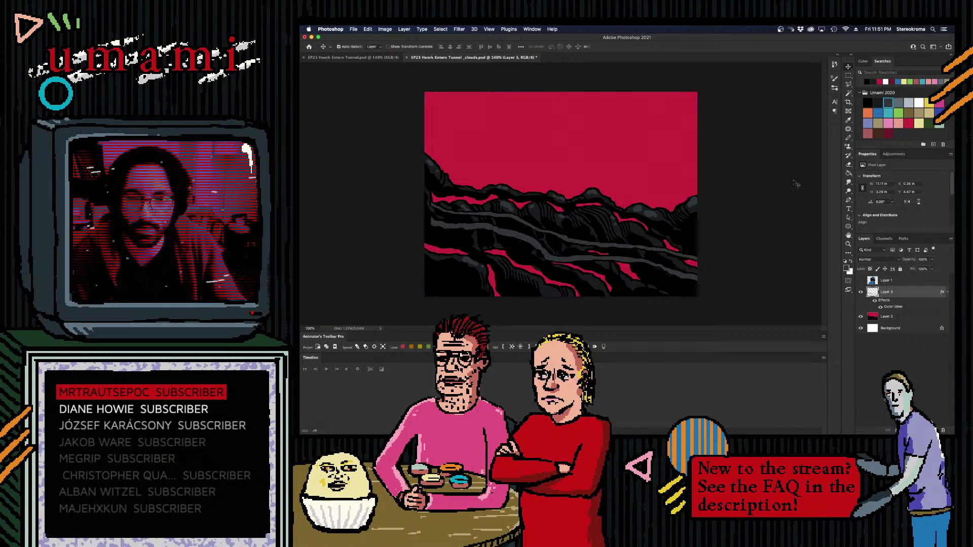
click(849, 138)
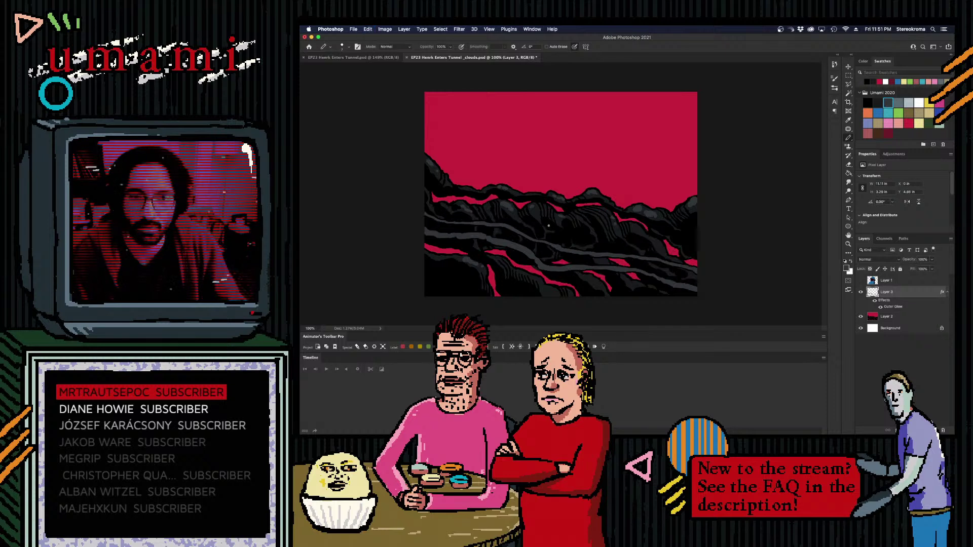
key(super+z)
- Paint a thinner dark grey streak above the others, running from the canvas's left edge down towards its right edge
drag(424, 205, 522, 221)
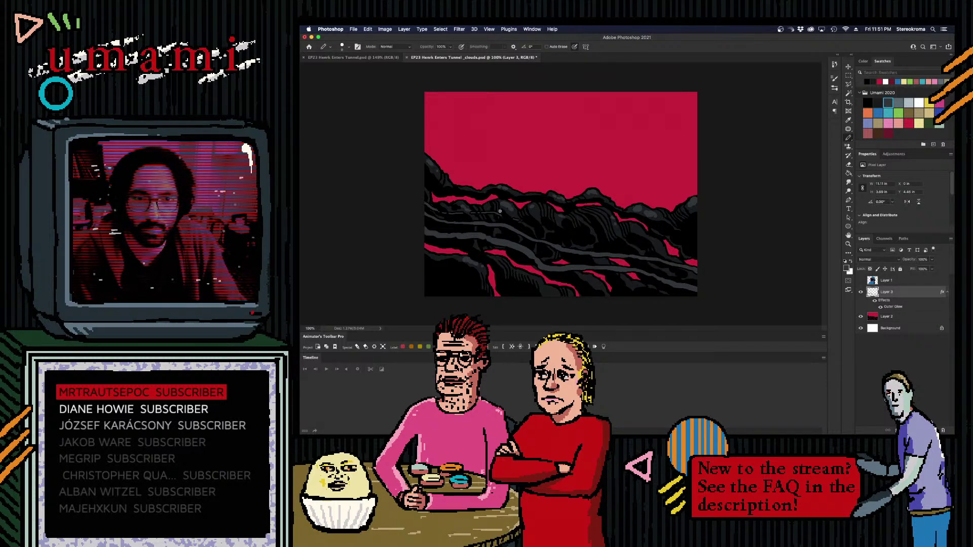
mouse_move(433, 207)
mouse_down()
mouse_move(471, 212)
mouse_move(436, 210)
mouse_move(509, 217)
mouse_up()
key(super+z)
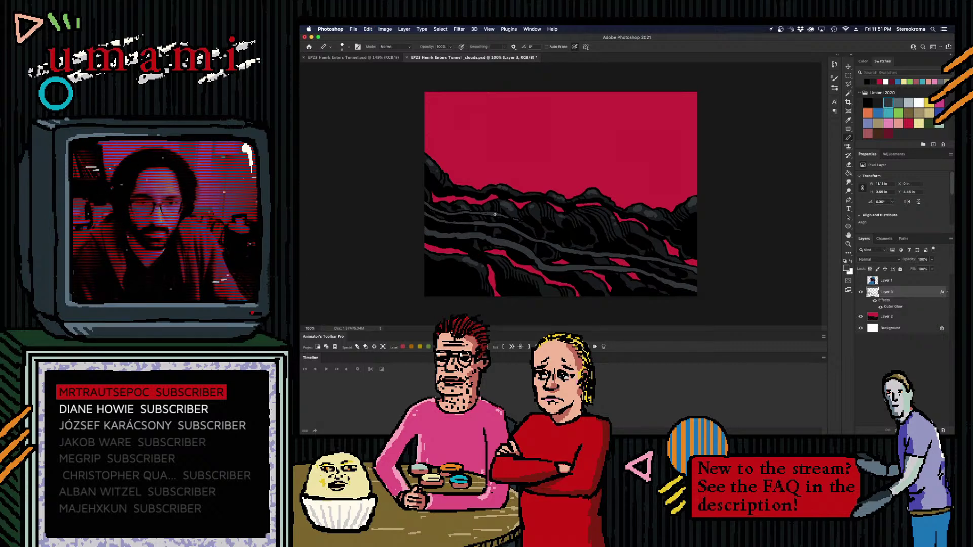
key(super+z)
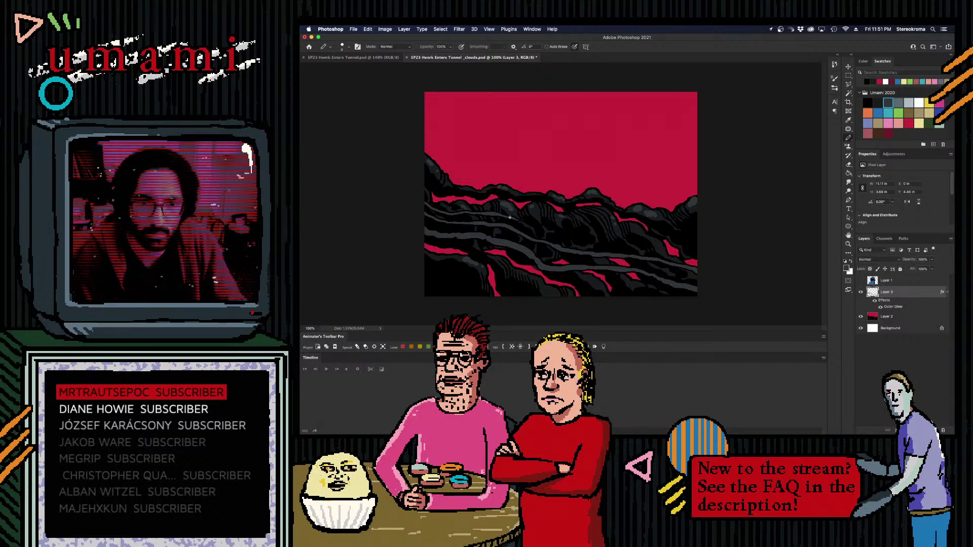
mouse_move(510, 218)
mouse_down()
mouse_move(585, 244)
mouse_move(606, 242)
mouse_up()
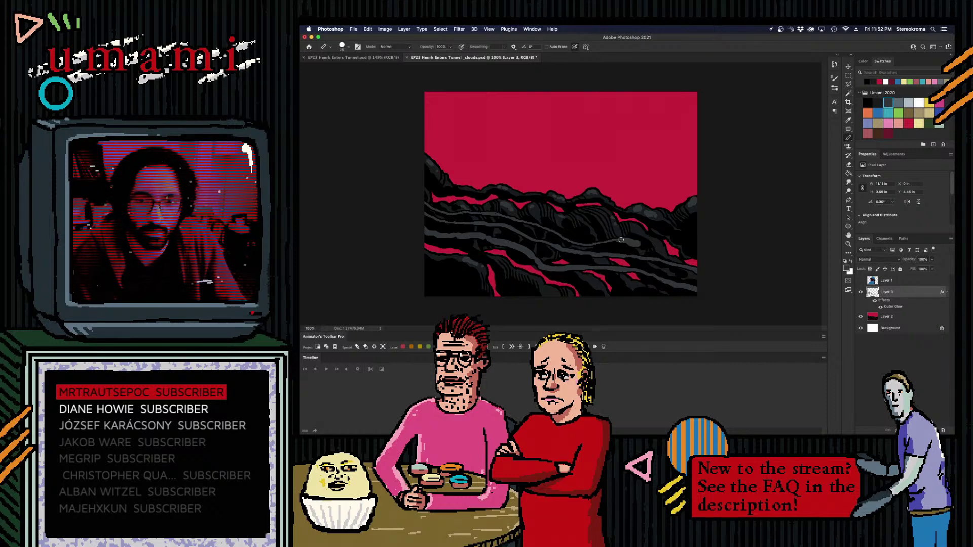
key(bracketleft)
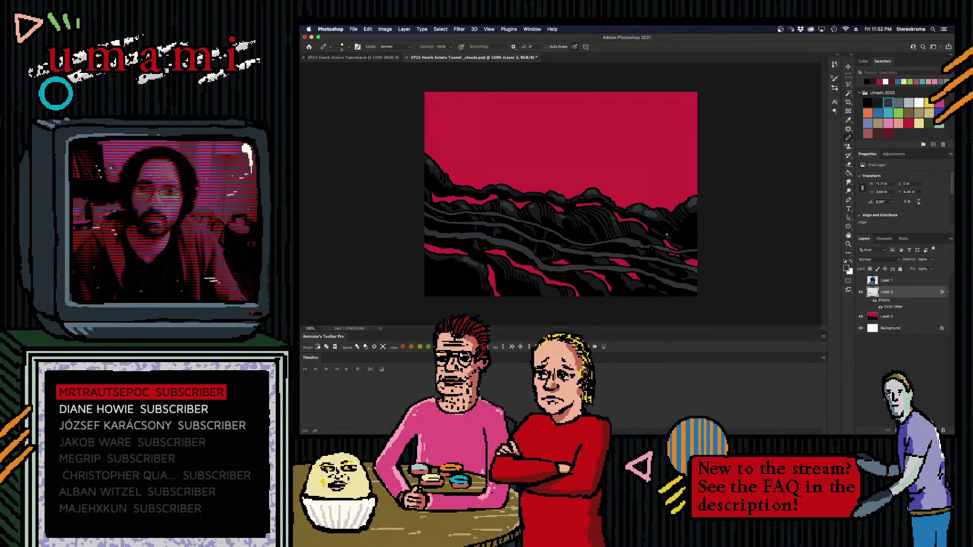
- Try painting dark grey streaks across the lowest clouds along the canvas's bottom, testing a larger and a smaller brush
key(bracketright)
key(bracketright)
key(bracketright)
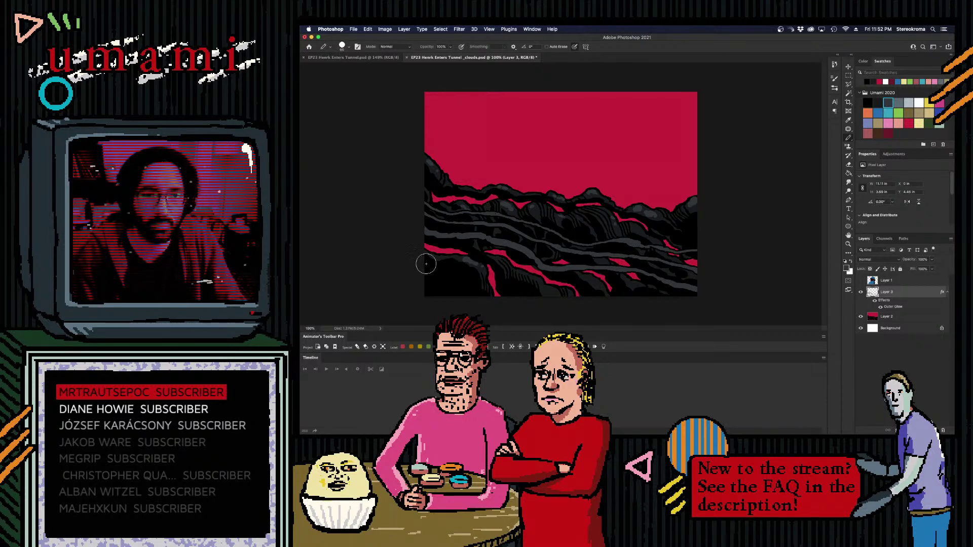
mouse_move(420, 269)
mouse_down()
mouse_move(565, 302)
mouse_move(605, 293)
mouse_up()
key(super+z)
key(bracketleft)
key(bracketleft)
mouse_move(422, 266)
mouse_down()
mouse_move(485, 283)
mouse_move(604, 283)
mouse_move(660, 300)
mouse_up()
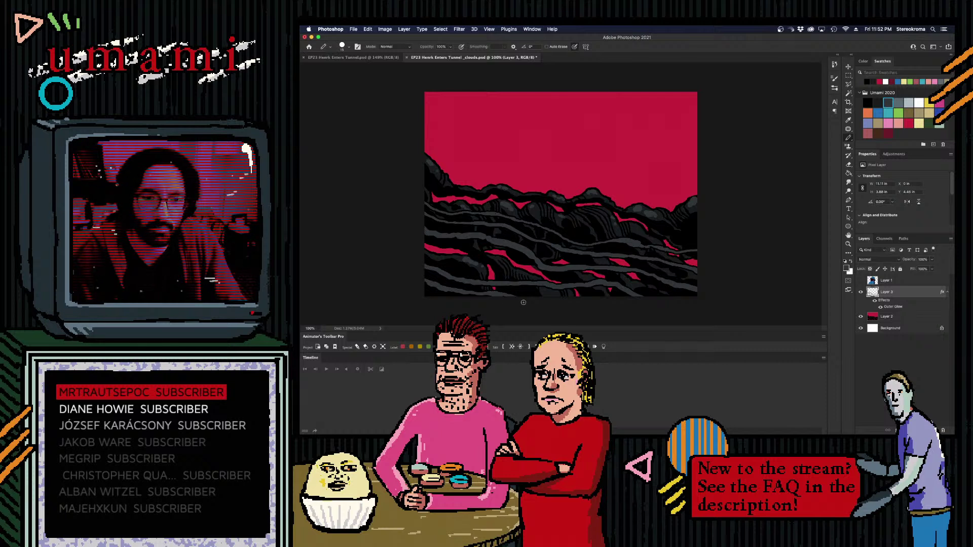
- Preview the figure on Layer 1 over the clouds with and without the streaks on Layer 3, leaving the figure hidden
click(861, 280)
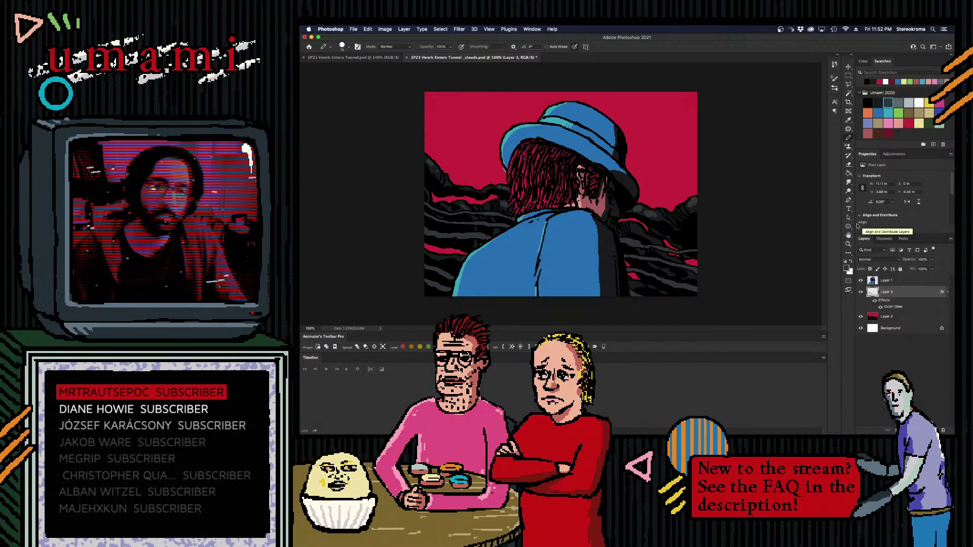
click(860, 280)
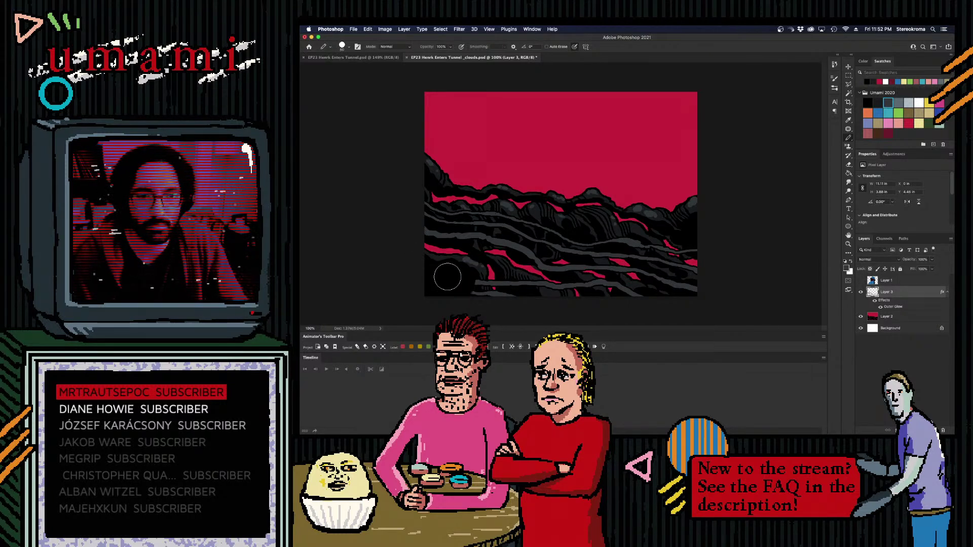
click(860, 281)
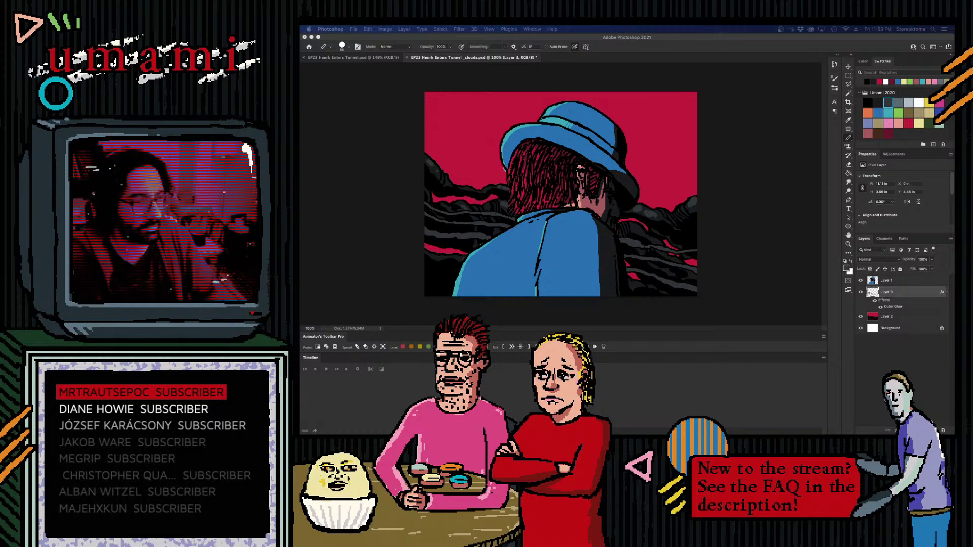
click(861, 292)
click(861, 293)
click(860, 280)
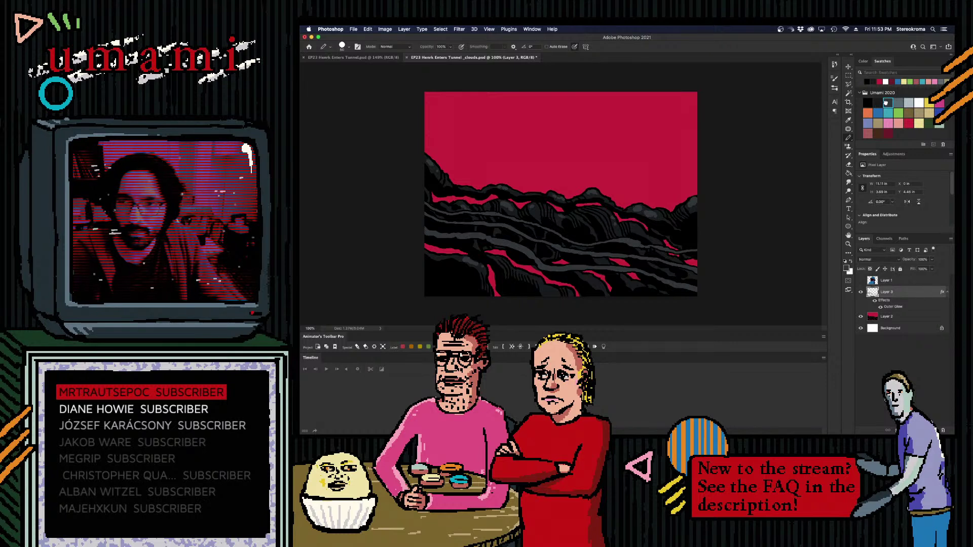
- Show the figure over the streaked clouds and make Layer 1 the active layer
key([)
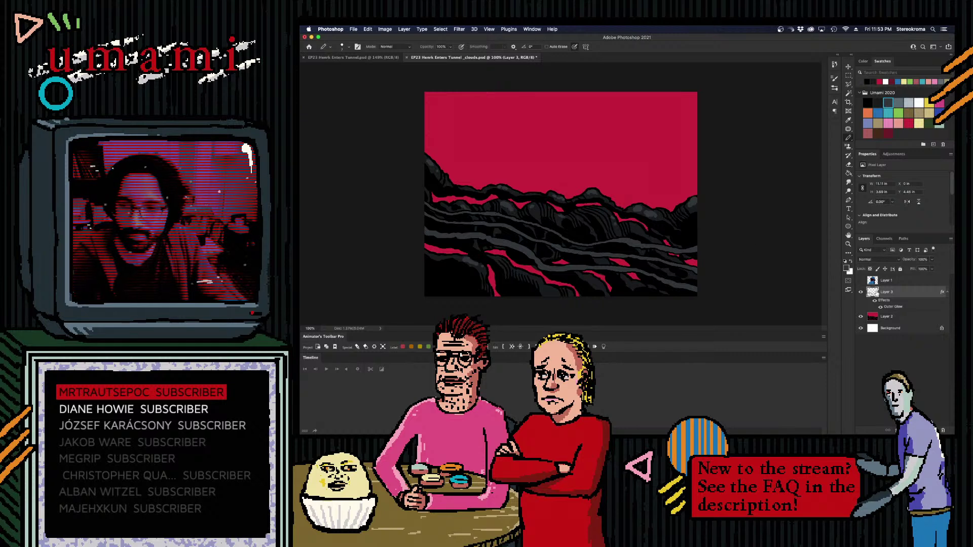
click(860, 280)
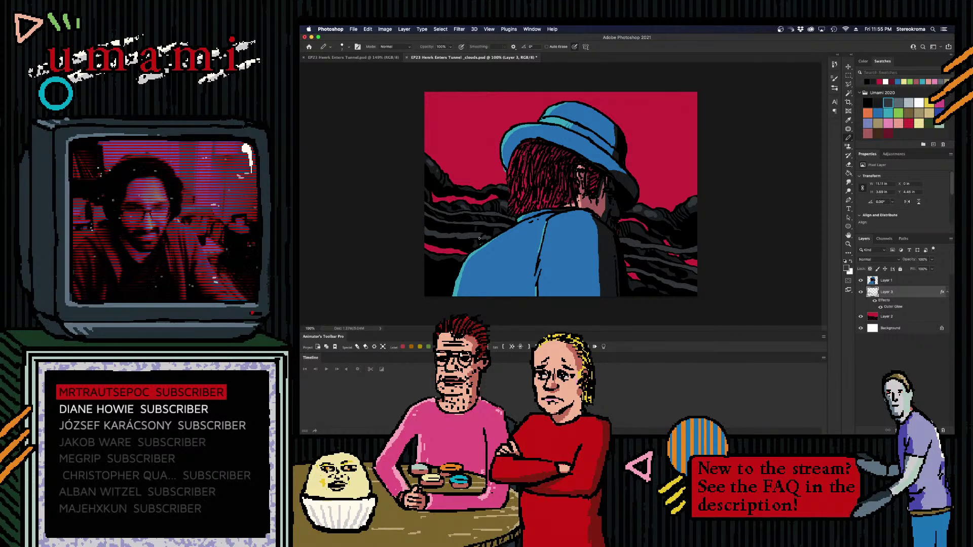
click(885, 280)
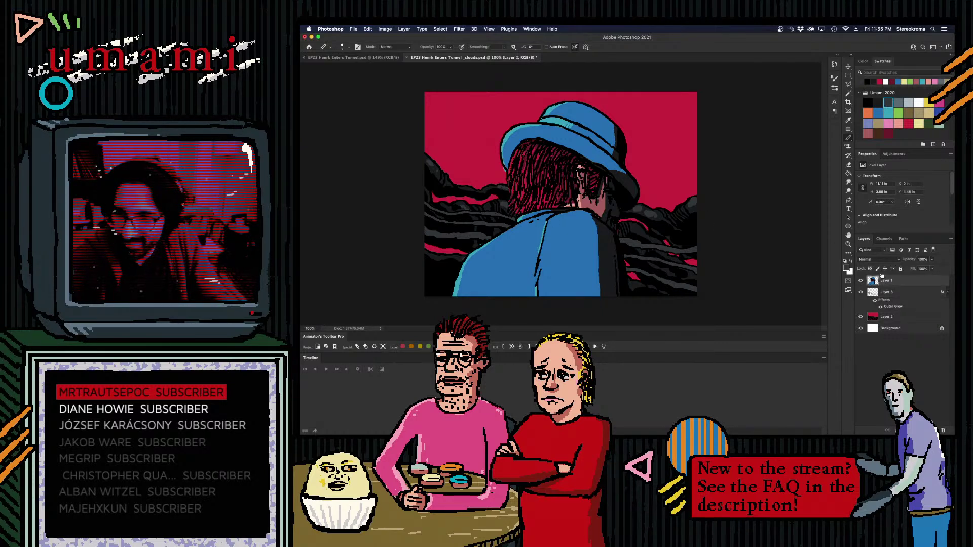
- Switch to the original EP23 tunnel document, clear its canvas selection and activate the figure's Layer 5 for brushwork
click(366, 57)
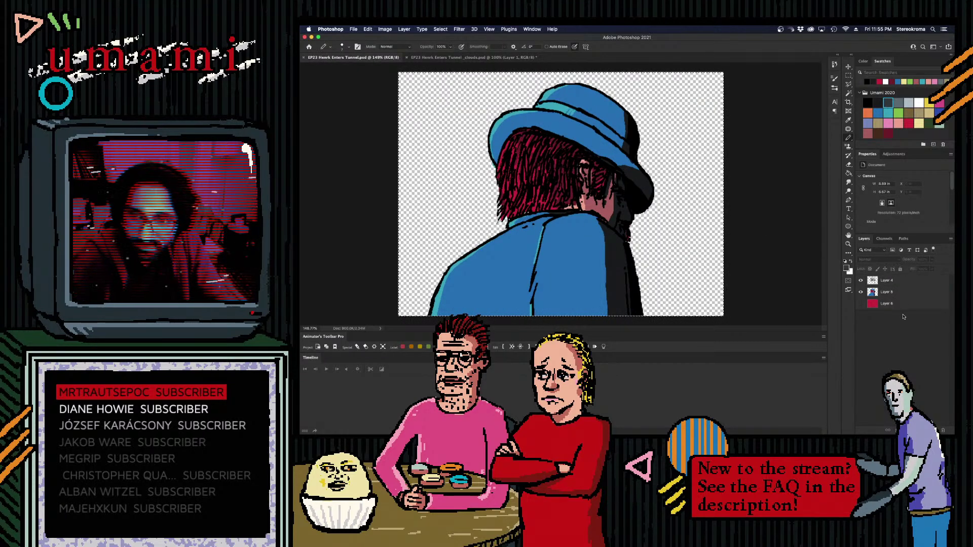
click(891, 292)
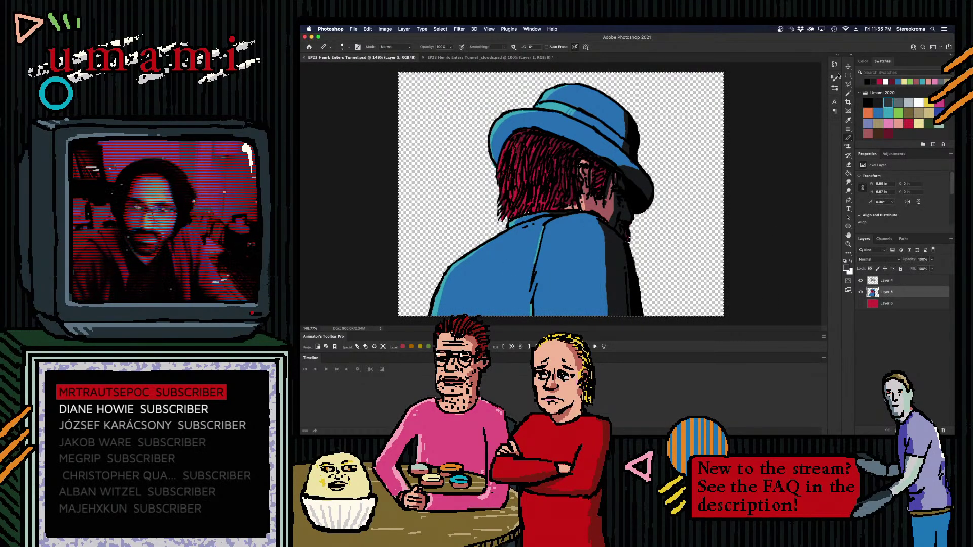
key(m)
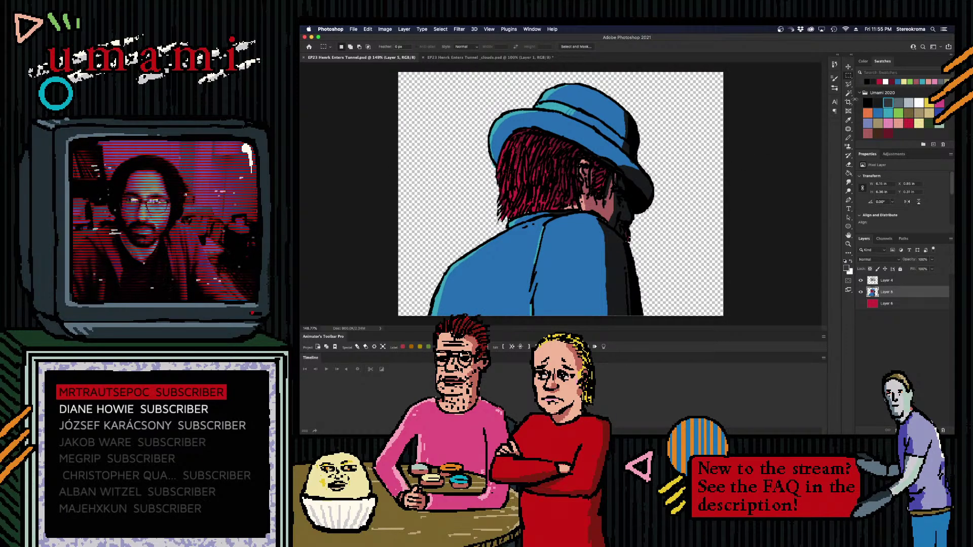
key(b)
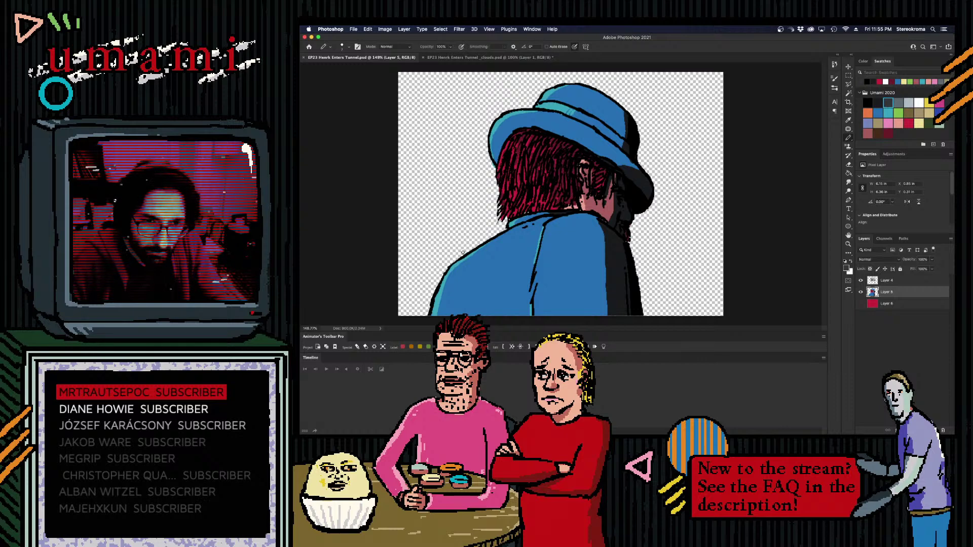
- Try a thin freehand stroke along the outline of the coat's left shoulder and sleeve
mouse_move(484, 241)
mouse_down()
mouse_move(446, 267)
mouse_move(424, 354)
mouse_up()
key(super+z)
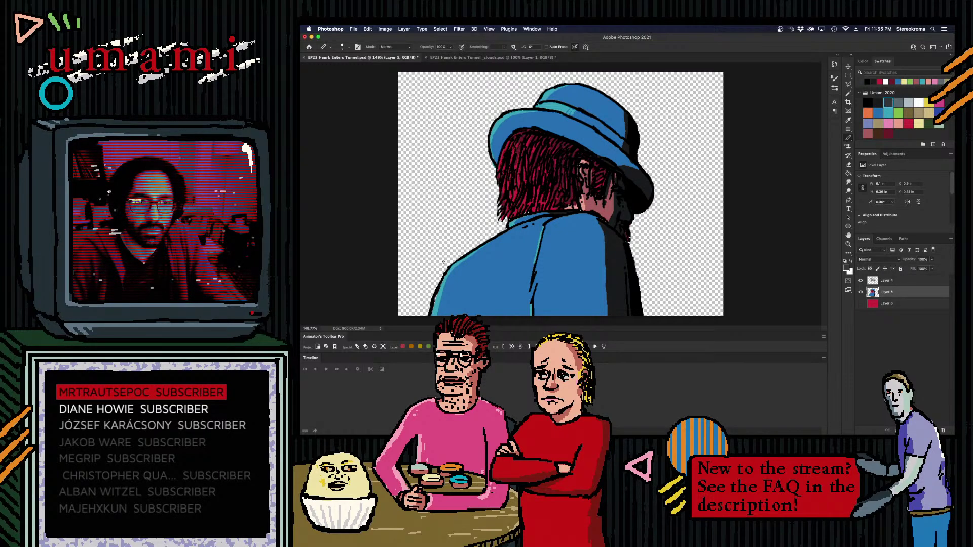
key(super+shift+z)
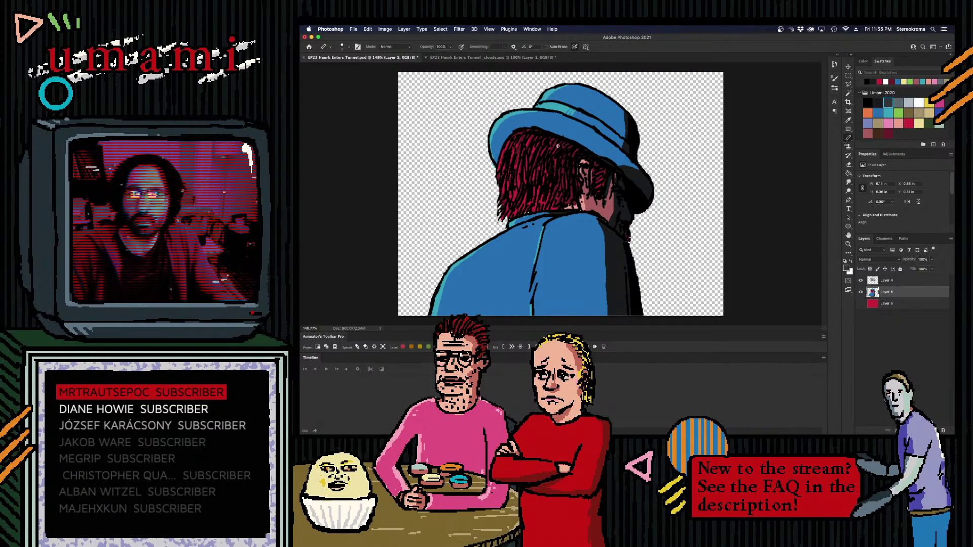
- Switch to the clouds document, hide the figure on Layer 1 and add an empty layer directly above the sky and clouds on Layer 2
click(461, 57)
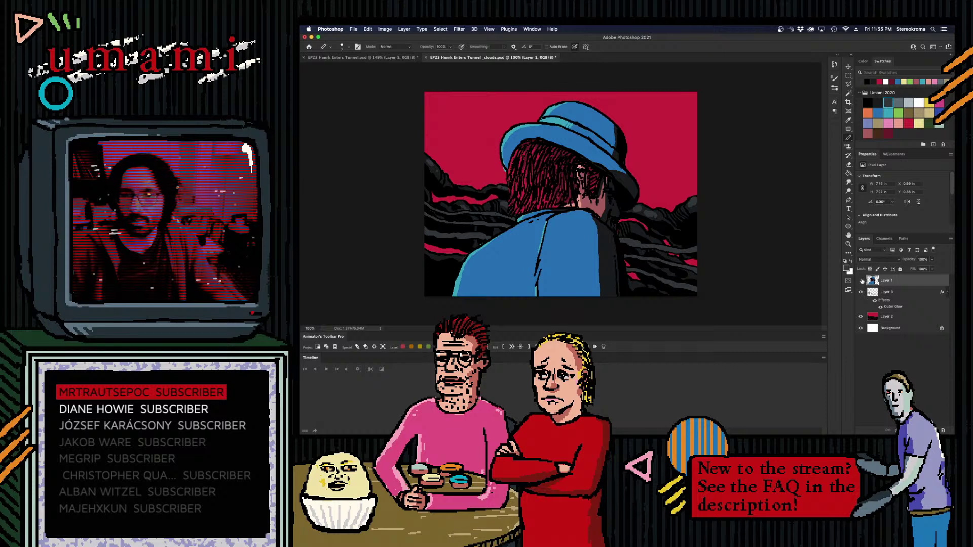
click(861, 280)
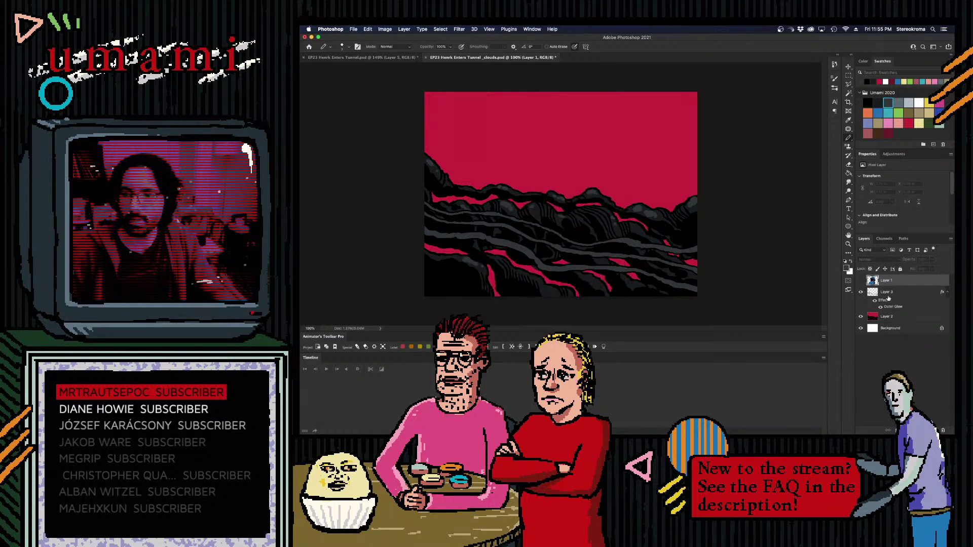
click(890, 315)
click(919, 102)
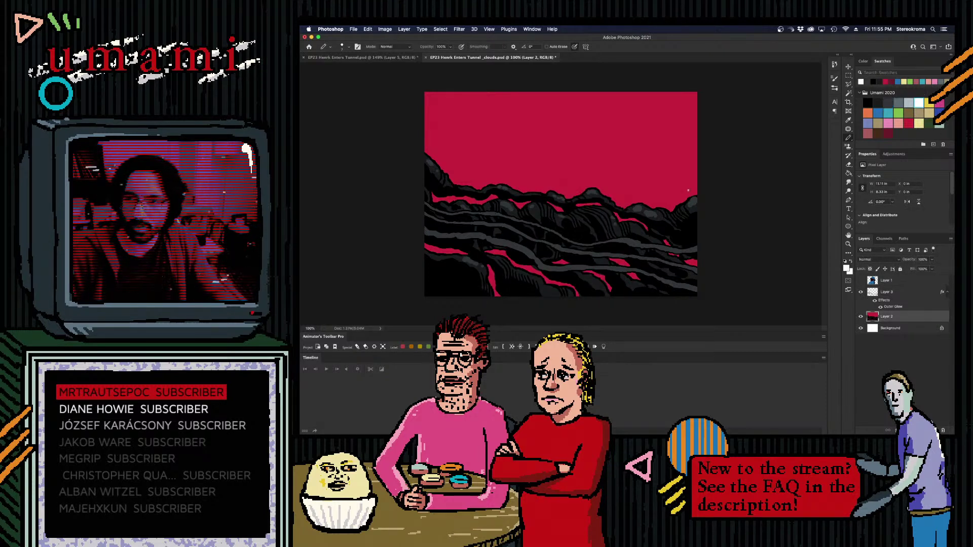
key(super+alt+shift+n)
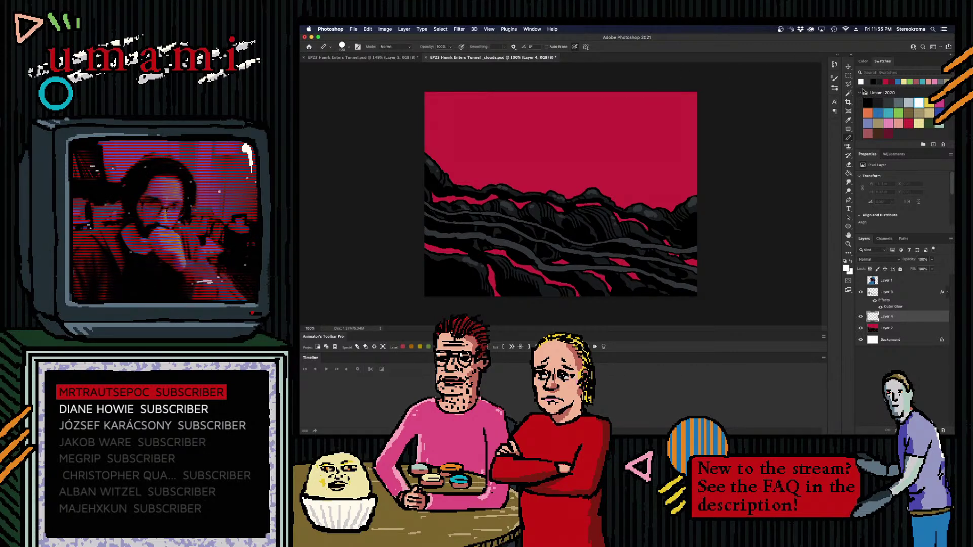
- Stamp a large dark maroon disc in the upper middle of the crimson sky on the new layer
click(889, 124)
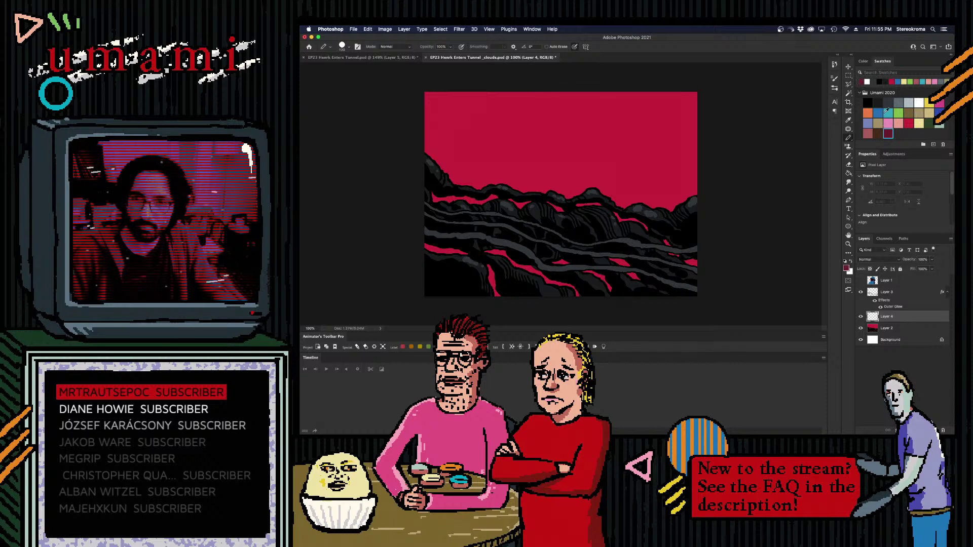
click(875, 103)
click(888, 133)
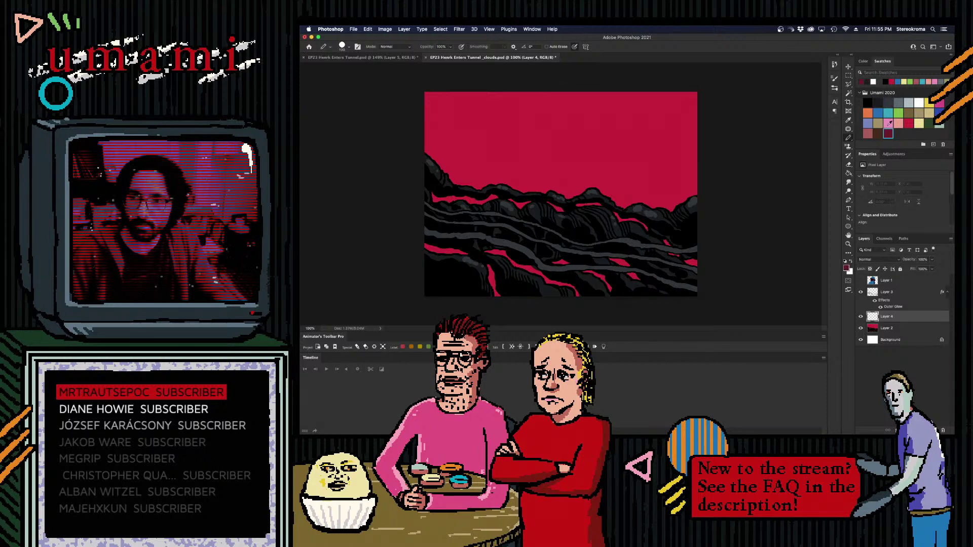
click(554, 142)
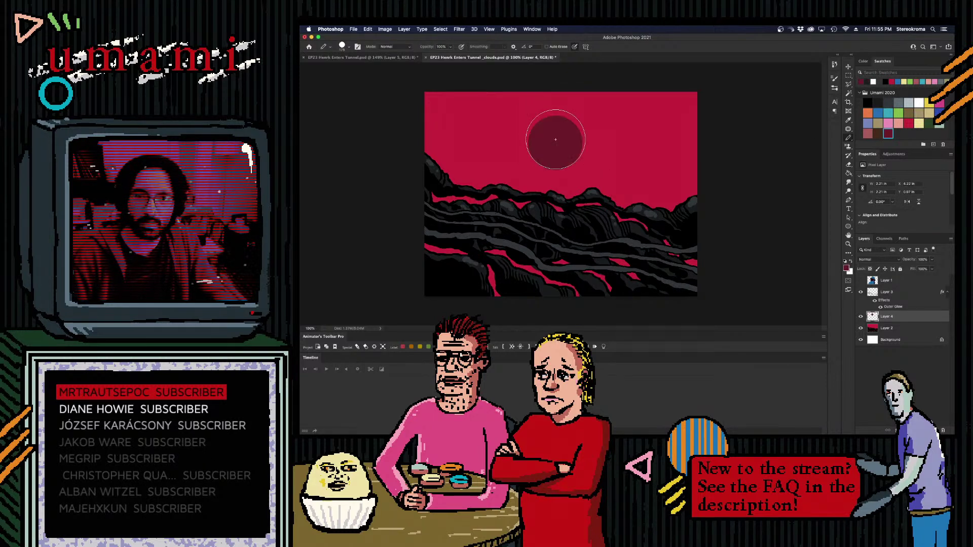
- Select the maroon disc by its colour and try white paint over its right side
click(920, 102)
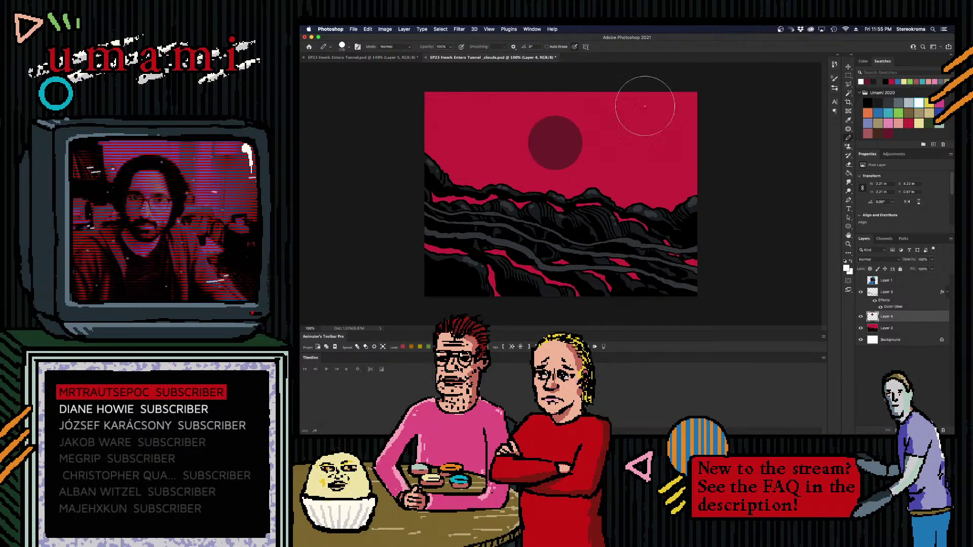
click(849, 93)
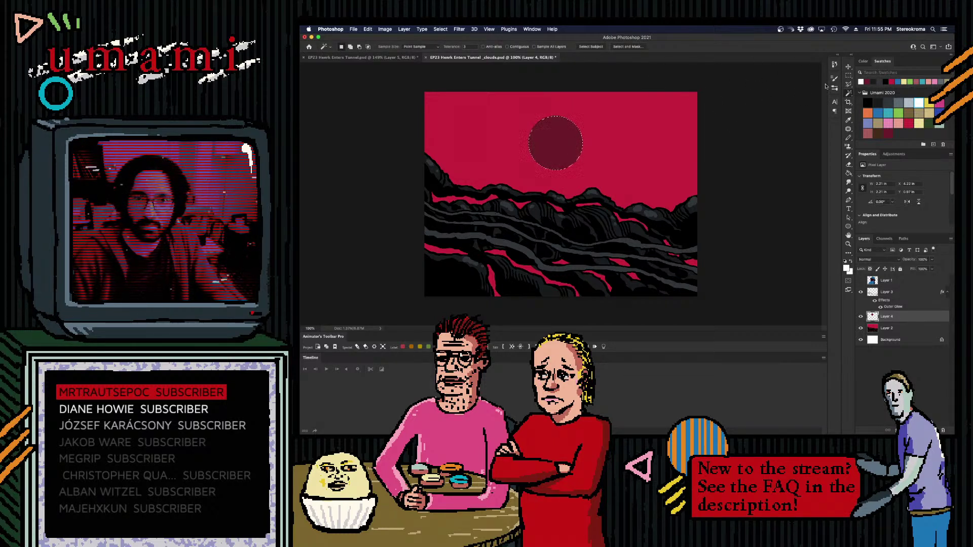
click(848, 137)
drag(560, 144, 573, 141)
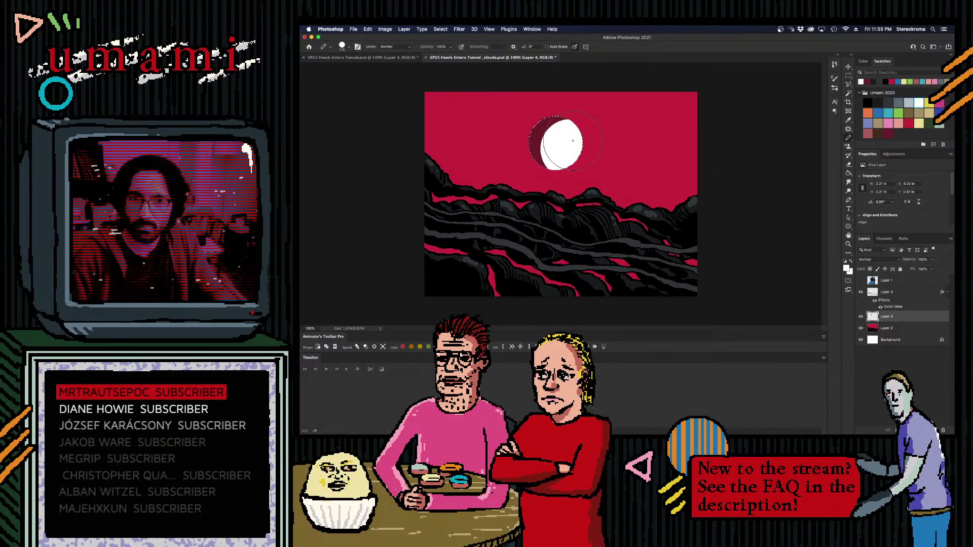
key(super+z)
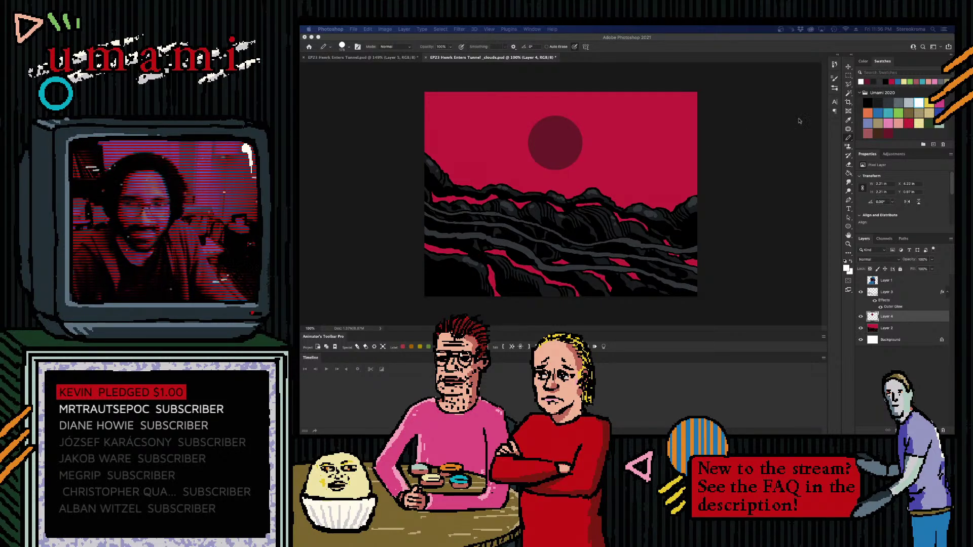
- Stamp a white disc inside the selected maroon disc, offset to the right so a thin maroon crescent remains along the left edge
click(849, 138)
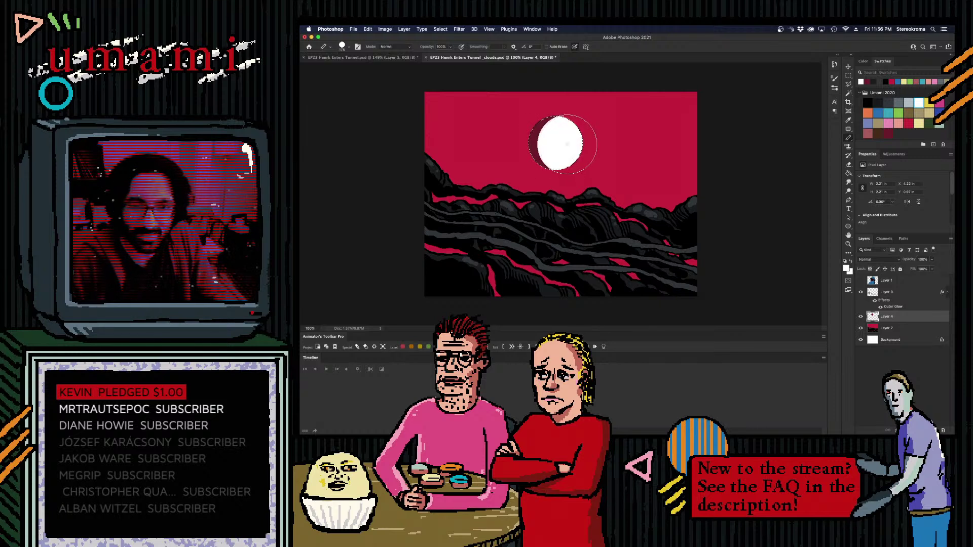
click(566, 143)
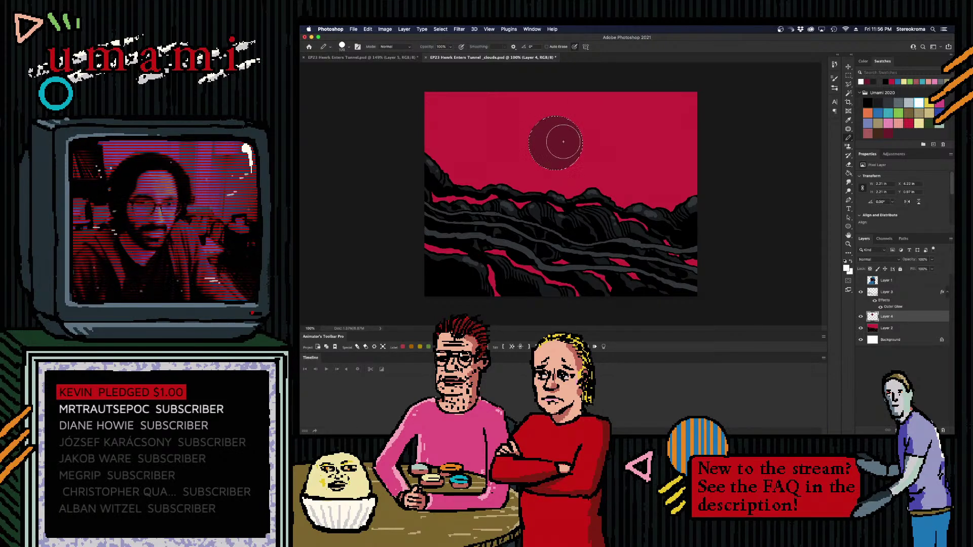
key(bracketright)
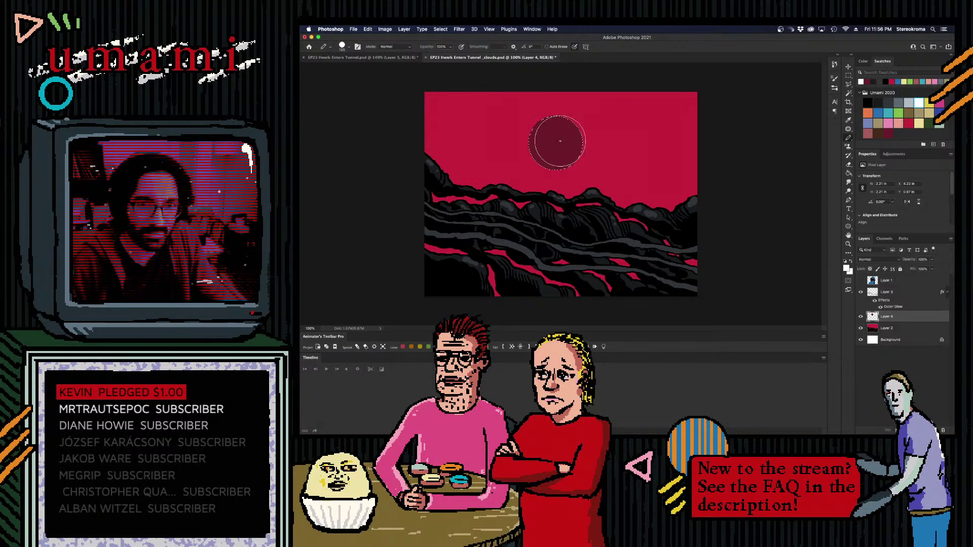
drag(575, 137, 574, 144)
key(super+z)
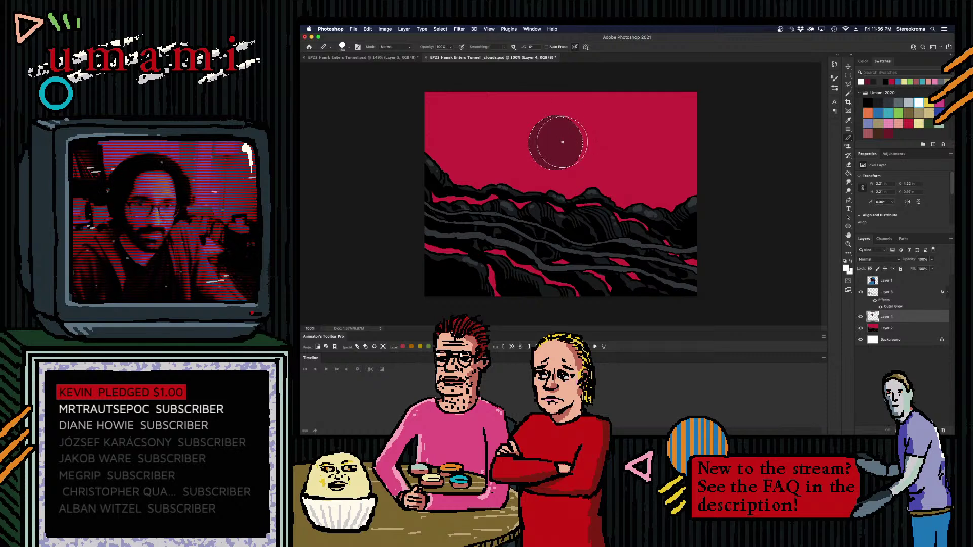
click(562, 141)
key(super+z)
click(563, 142)
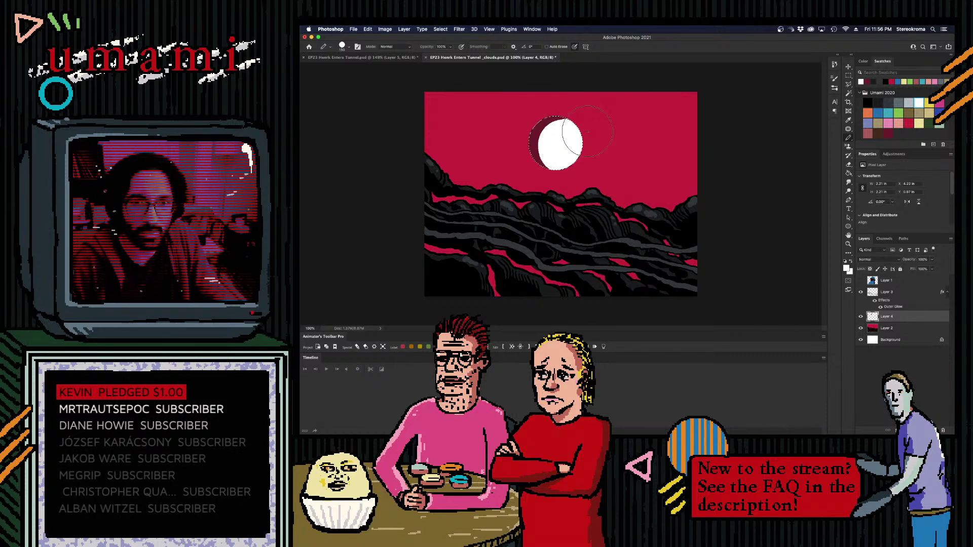
key(super+z)
click(563, 142)
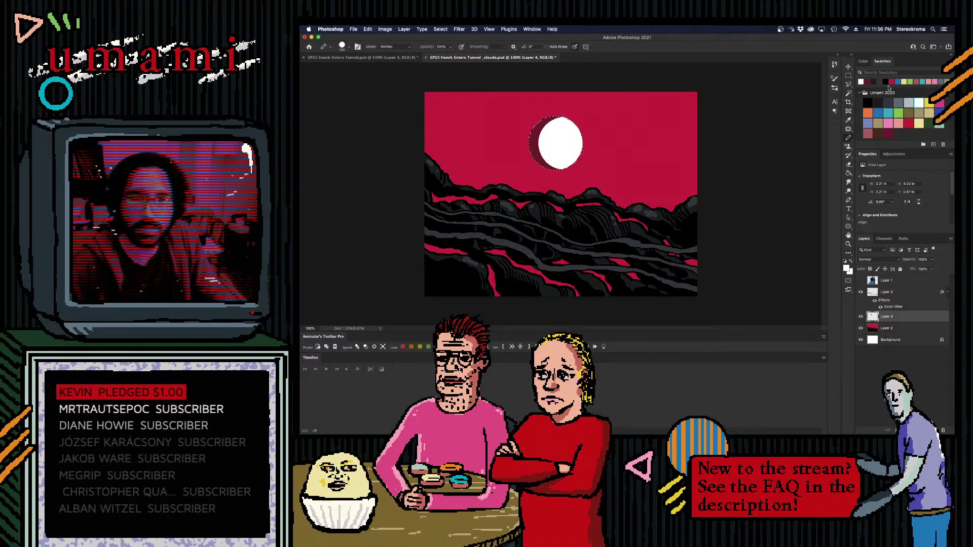
- Clear the selection and fill the moon's thin left crescent with light grey
key(m)
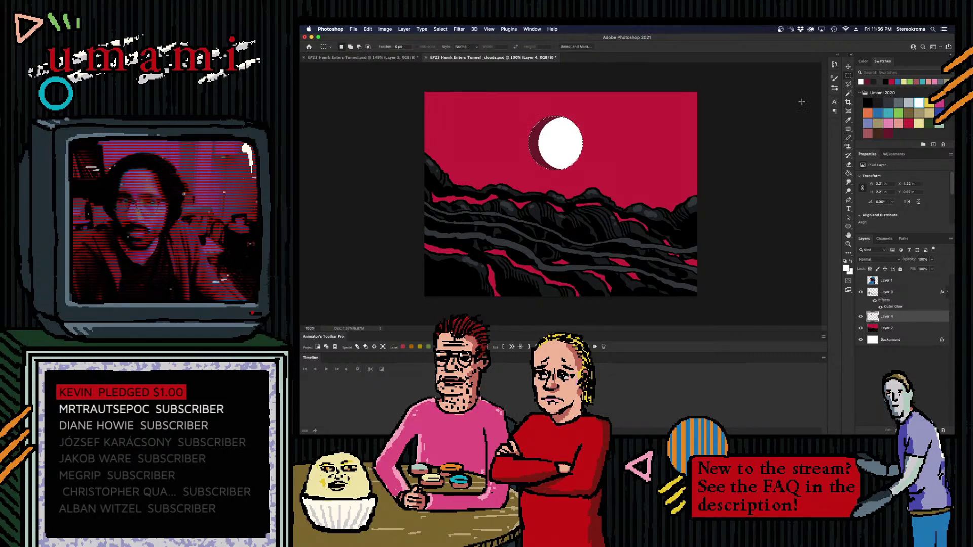
click(910, 101)
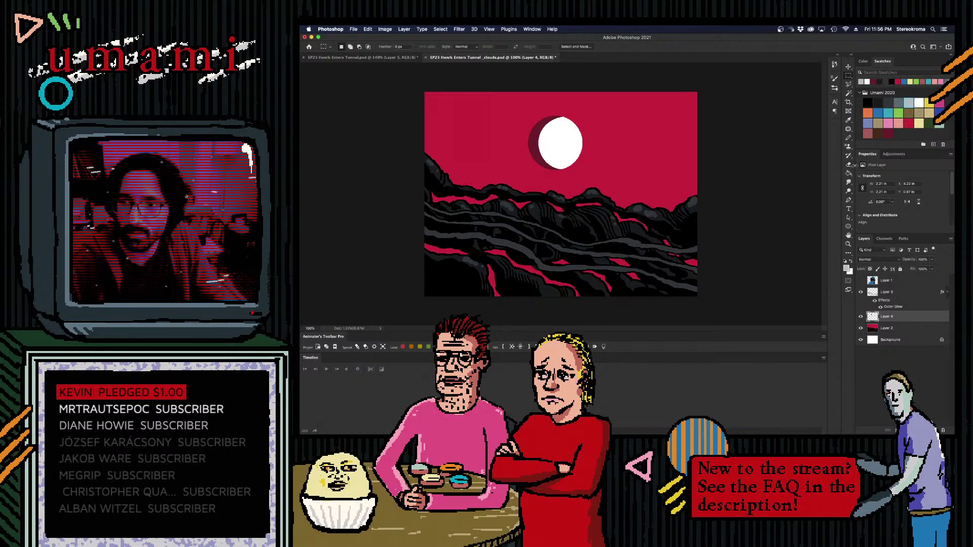
key(g)
click(544, 152)
- Fill the moon's larger right part with dark maroon and its left crescent with white
click(888, 133)
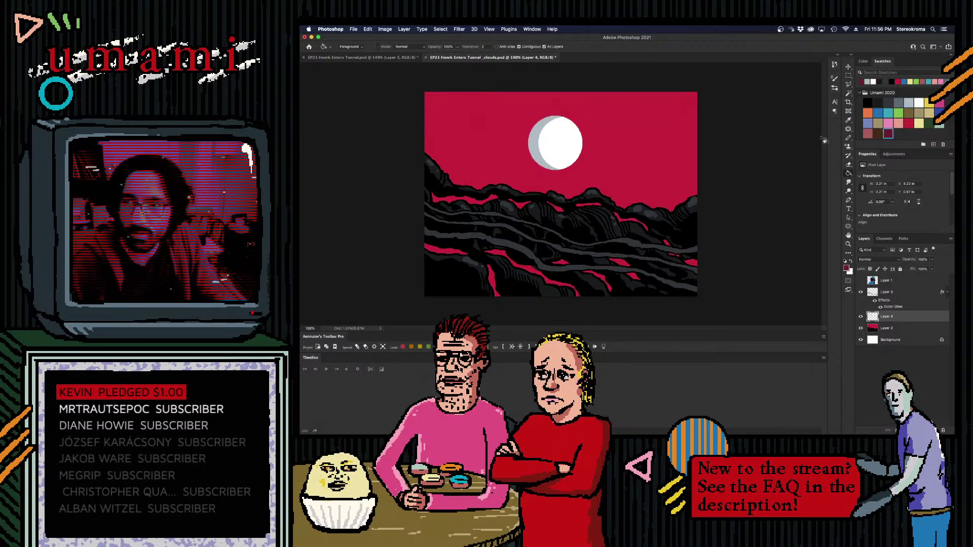
click(552, 161)
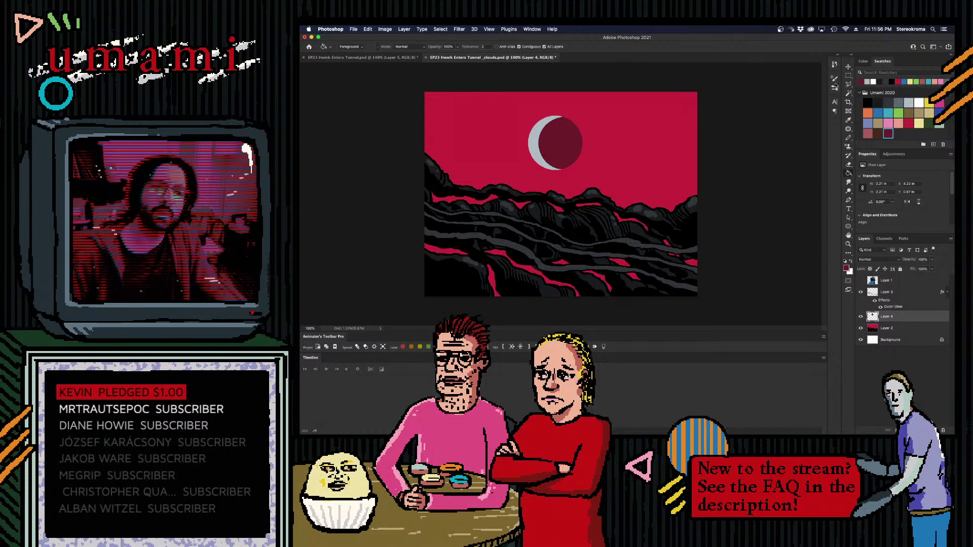
click(920, 101)
click(540, 138)
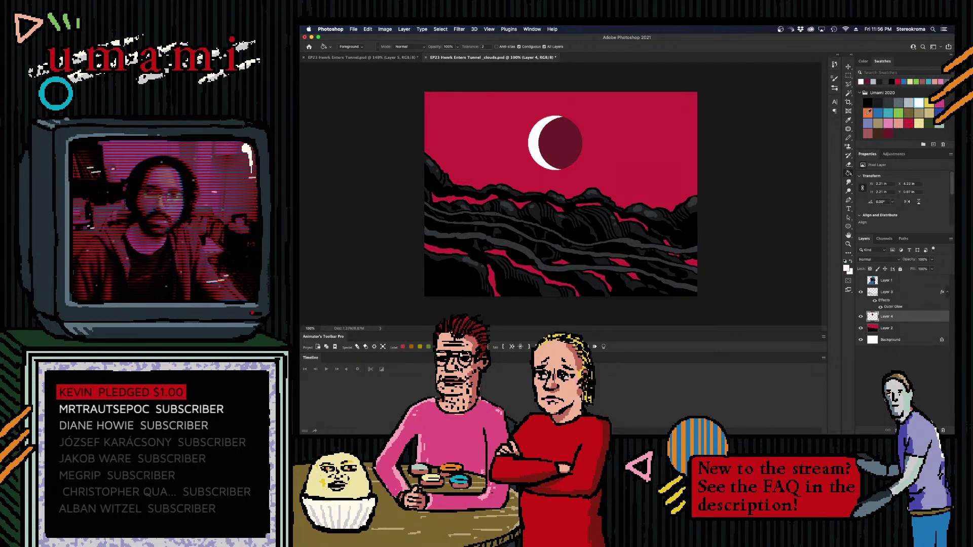
- Try filling the moon's dark maroon part with the sky's crimson
click(909, 122)
click(557, 142)
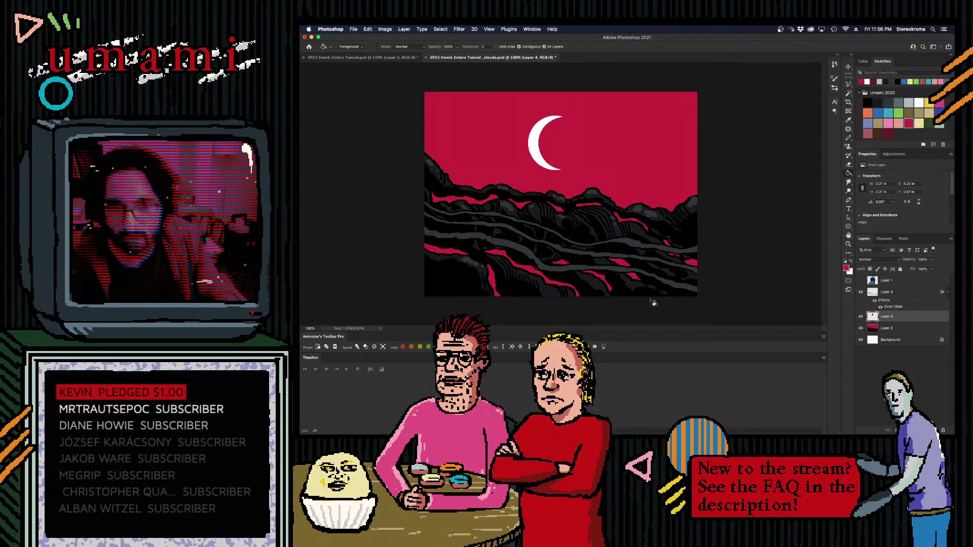
key(super+z)
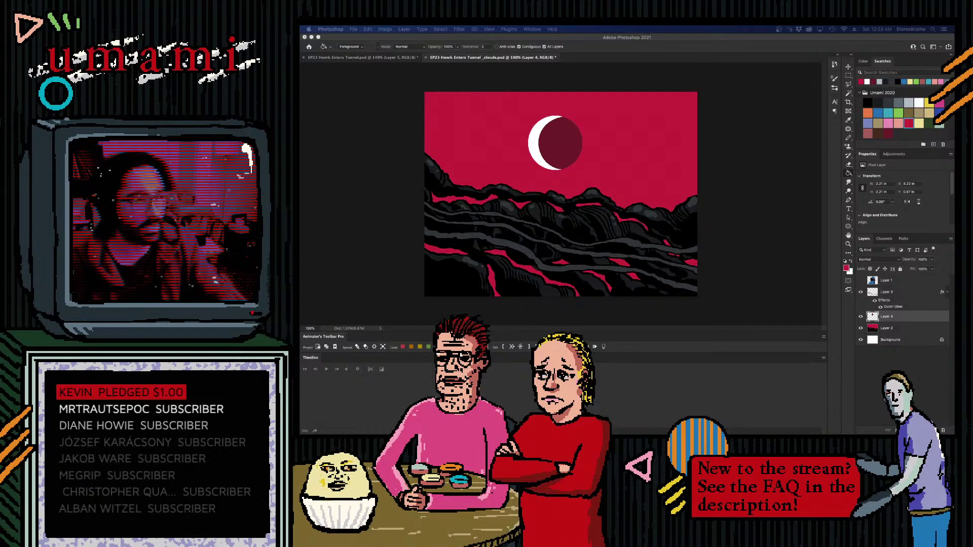
- Choose the Pencil tool and create a new blank document with a white background
click(849, 138)
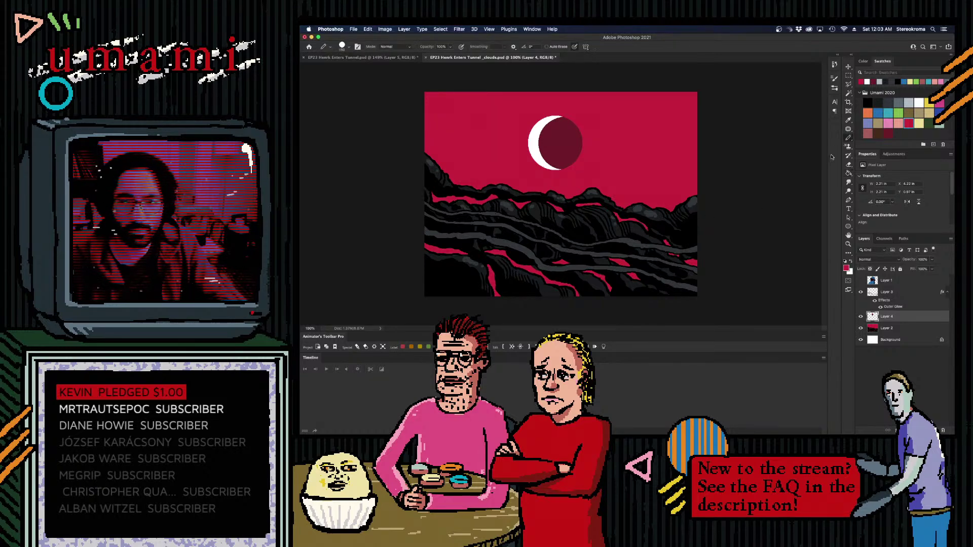
click(353, 29)
click(458, 69)
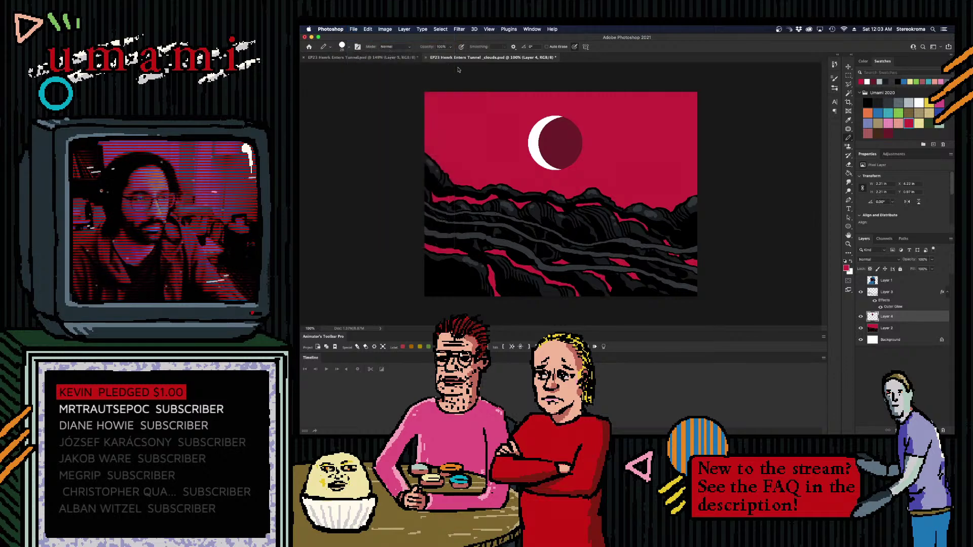
key(super+n)
click(653, 201)
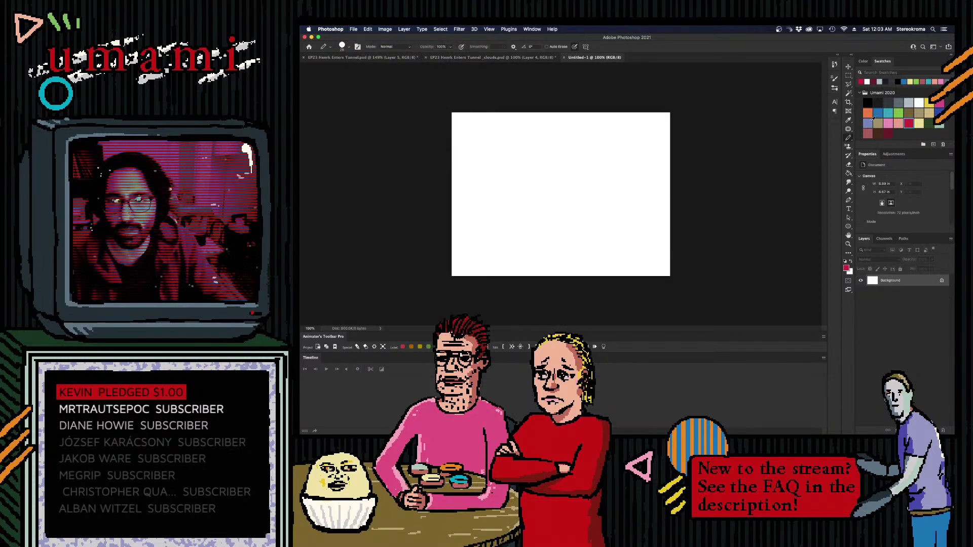
- Try several black freehand lines on the blank canvas, undoing each one
click(867, 102)
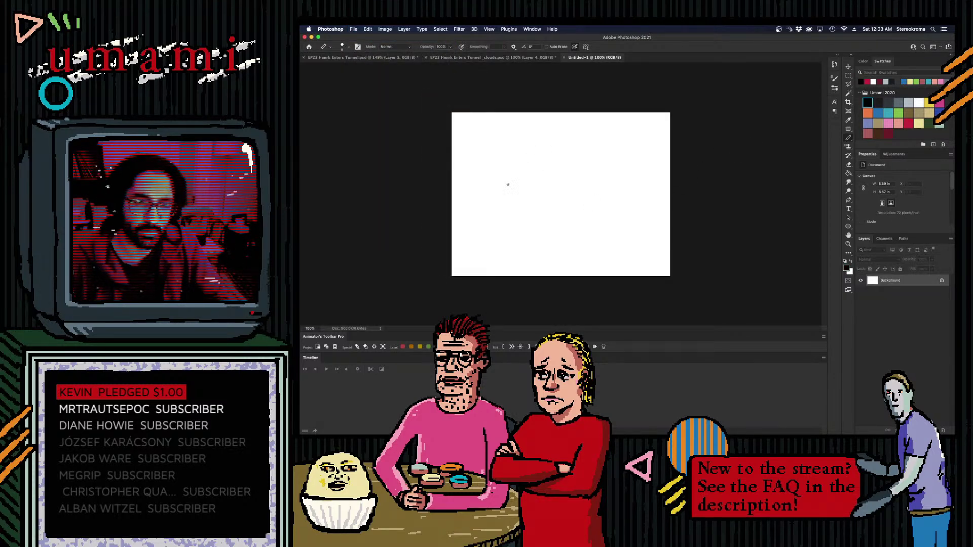
mouse_move(555, 129)
mouse_down()
mouse_move(544, 229)
mouse_move(570, 236)
mouse_move(576, 177)
mouse_up()
key(super+z)
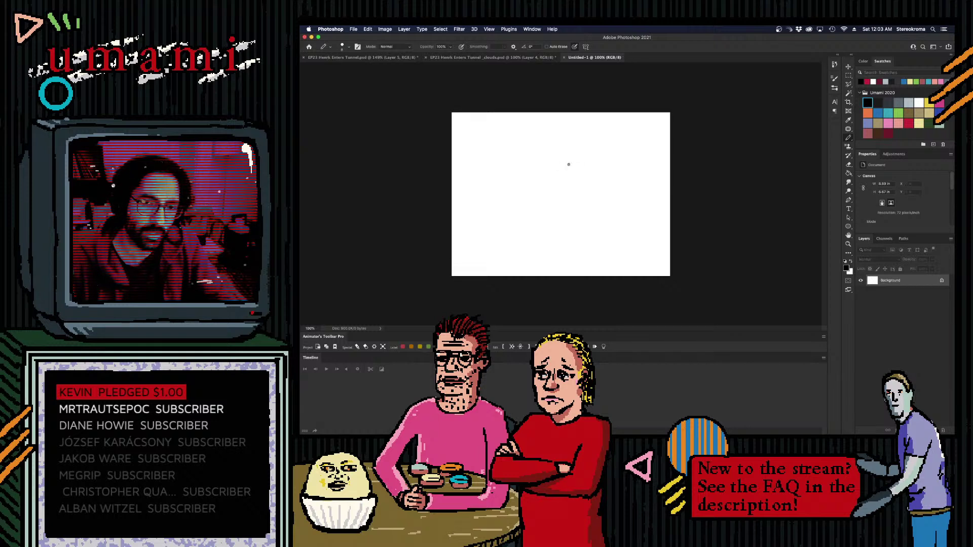
mouse_move(523, 195)
mouse_down()
mouse_move(552, 190)
mouse_move(557, 198)
mouse_move(546, 197)
mouse_move(605, 179)
mouse_move(600, 194)
mouse_up()
key(super+z)
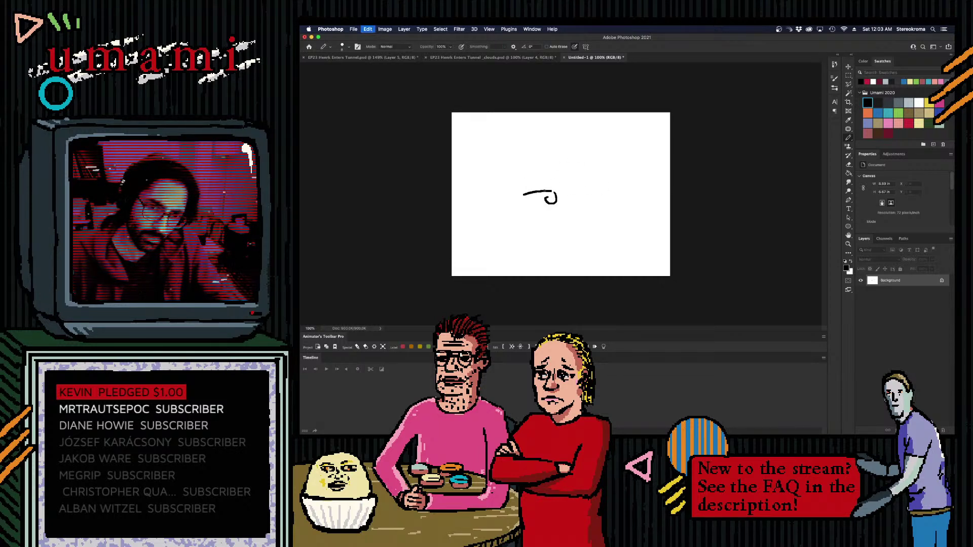
key(super+z)
key(super+z)
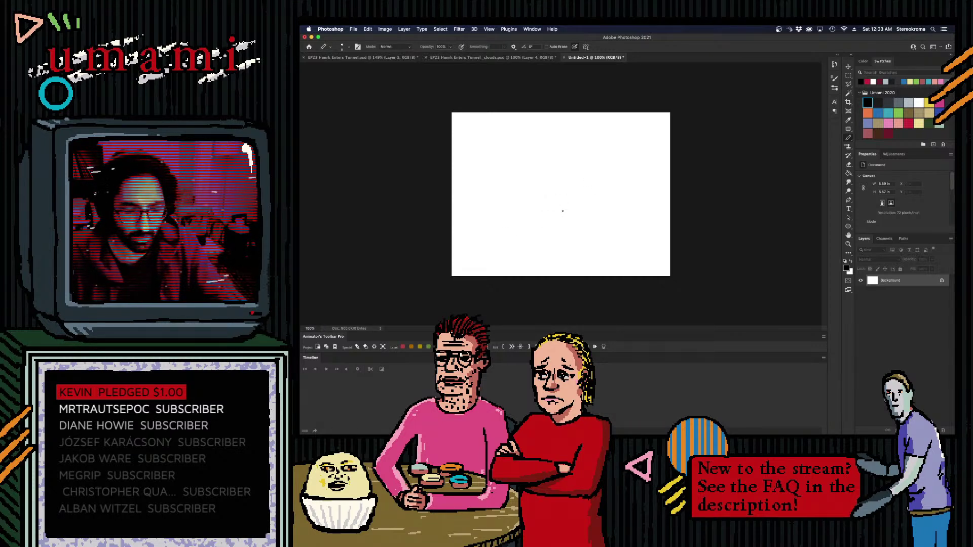
mouse_move(516, 220)
mouse_down()
mouse_move(627, 145)
mouse_move(508, 270)
mouse_up()
key(super+z)
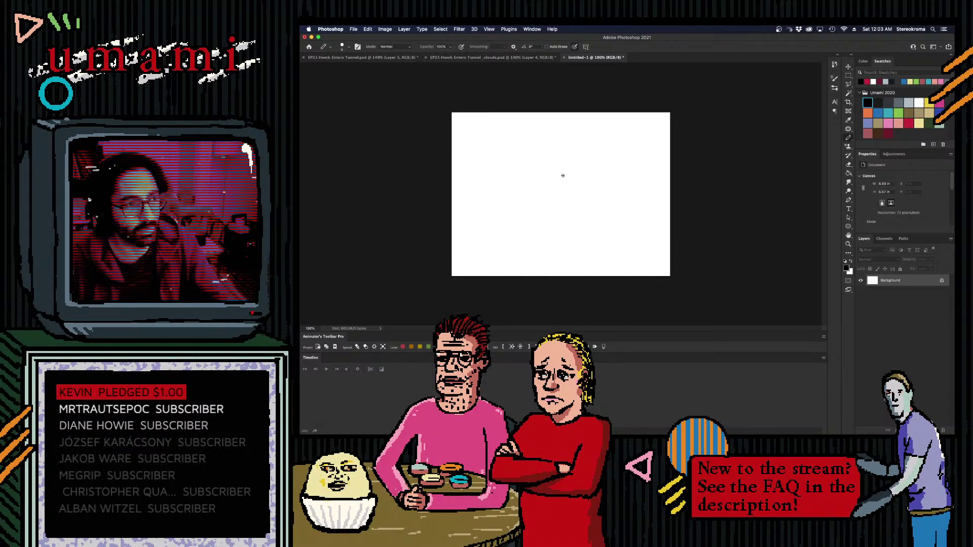
- Try larger and smaller brush sizes and a short horizontal black stroke near the middle of the canvas
key(bracketright)
key(bracketright)
key(bracketright)
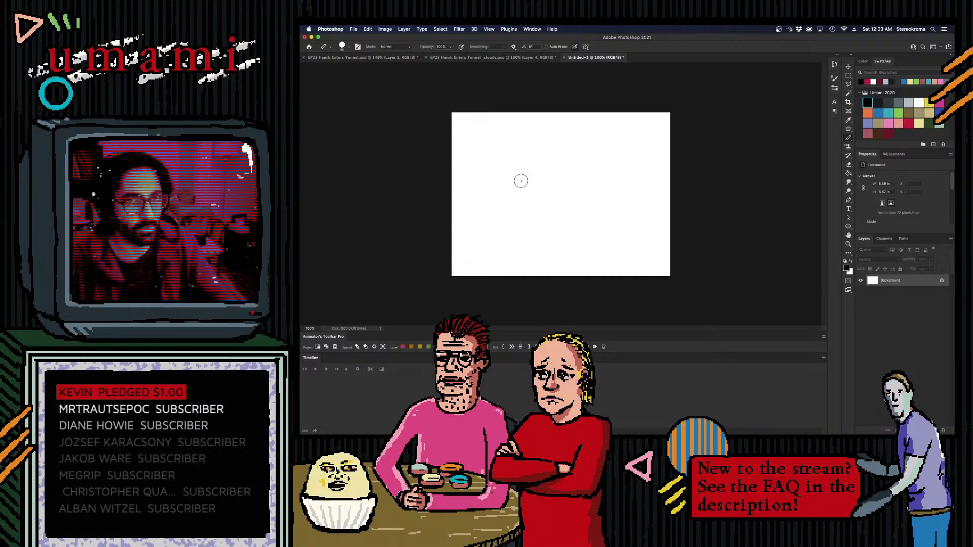
key(bracketleft)
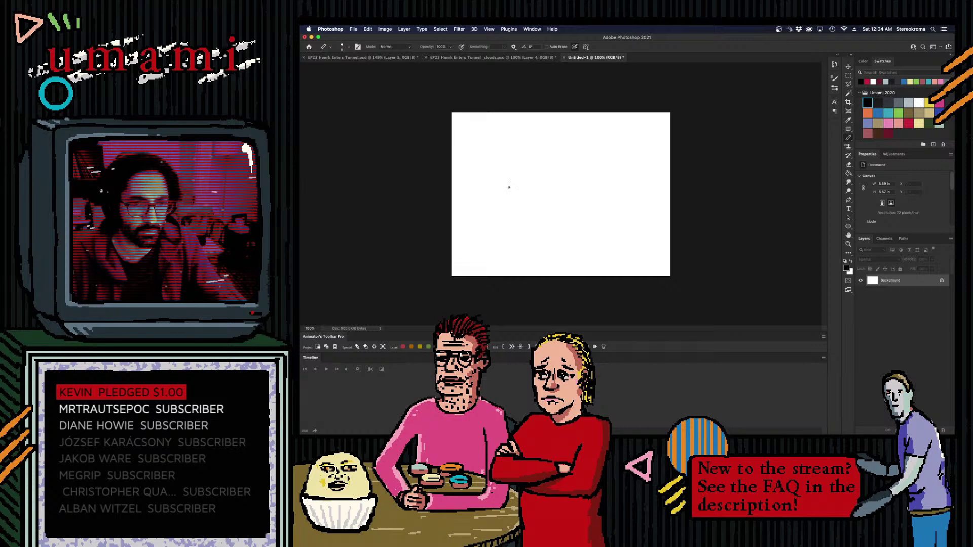
drag(512, 183, 559, 182)
key(ctrl+z)
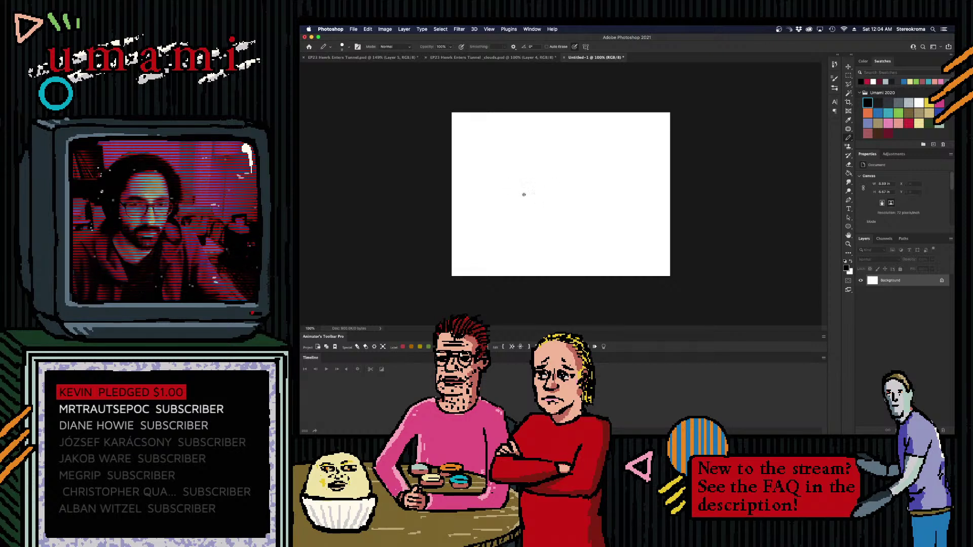
- Try a long, flat freehand sketch with thin black curved lines across the middle of the canvas, undoing the last strokes
drag(528, 200, 636, 193)
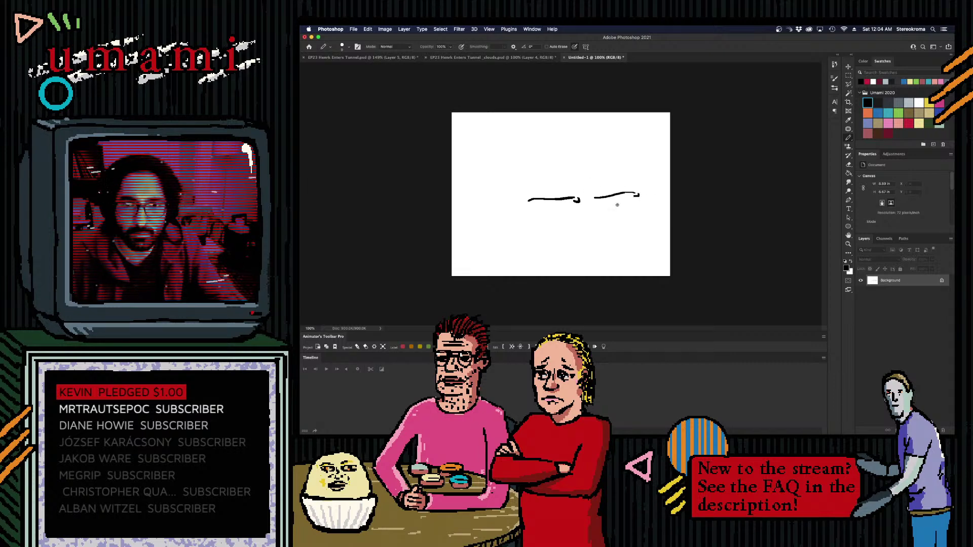
mouse_move(599, 202)
mouse_down()
mouse_move(652, 204)
mouse_move(584, 214)
mouse_up()
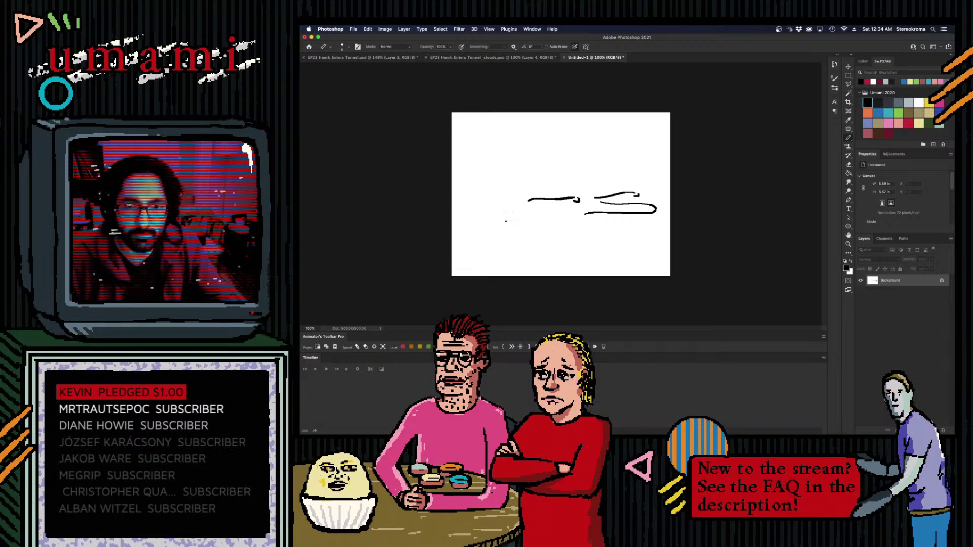
drag(507, 221, 638, 219)
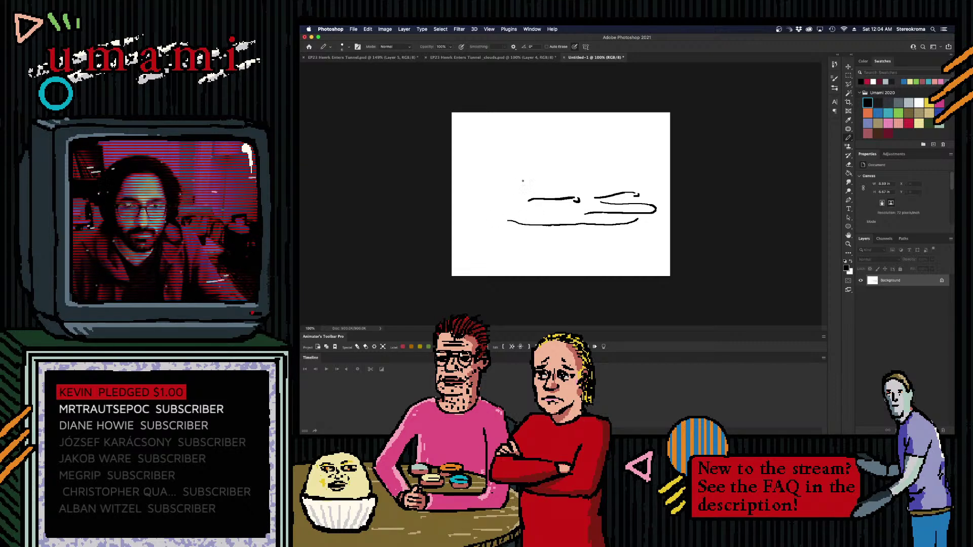
mouse_move(512, 198)
mouse_down()
mouse_move(471, 211)
mouse_move(502, 214)
mouse_move(501, 202)
mouse_move(479, 210)
mouse_move(498, 213)
mouse_move(498, 205)
mouse_move(500, 216)
mouse_move(558, 181)
mouse_move(634, 183)
mouse_up()
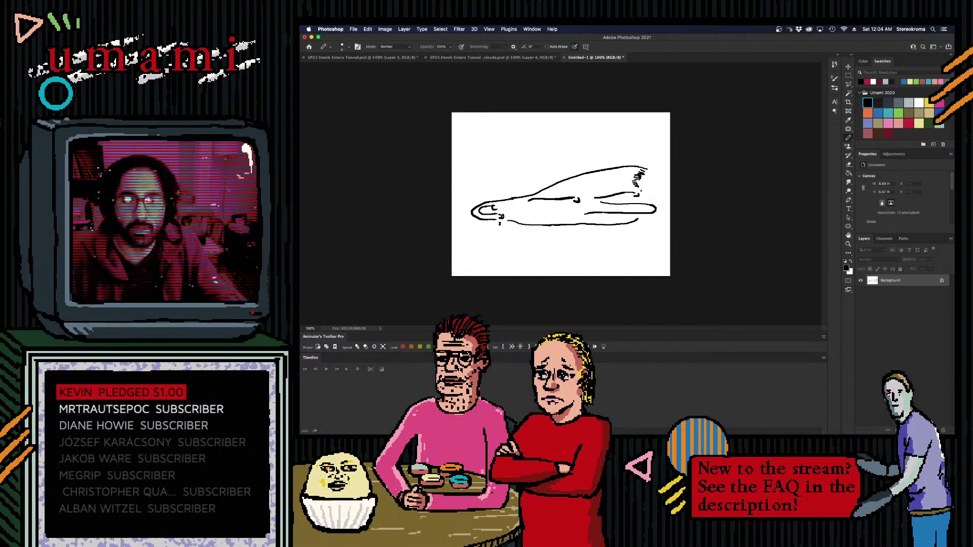
mouse_move(644, 200)
mouse_down()
mouse_move(642, 192)
mouse_move(636, 228)
mouse_move(485, 238)
mouse_move(508, 228)
mouse_move(621, 226)
mouse_up()
key(super+z)
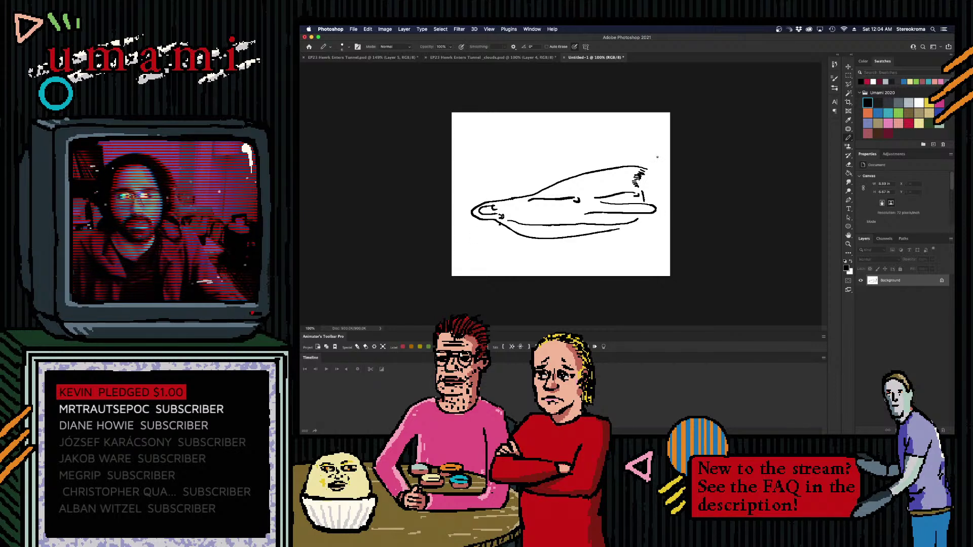
key(super+z)
key(super+z)
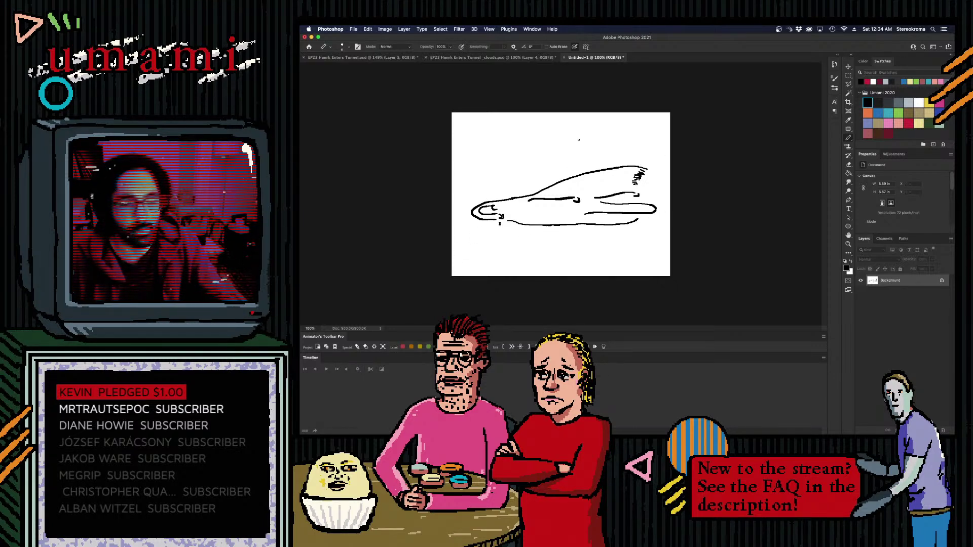
- Erase the whole black sketch with a very large tip, clearing the remaining rounded end with a smaller one
key(bracketright)
key(bracketright)
key(bracketright)
key(bracketright)
key(bracketright)
key(bracketright)
key(bracketright)
key(bracketright)
key(bracketright)
key(bracketright)
key(bracketright)
key(bracketright)
drag(596, 206, 575, 184)
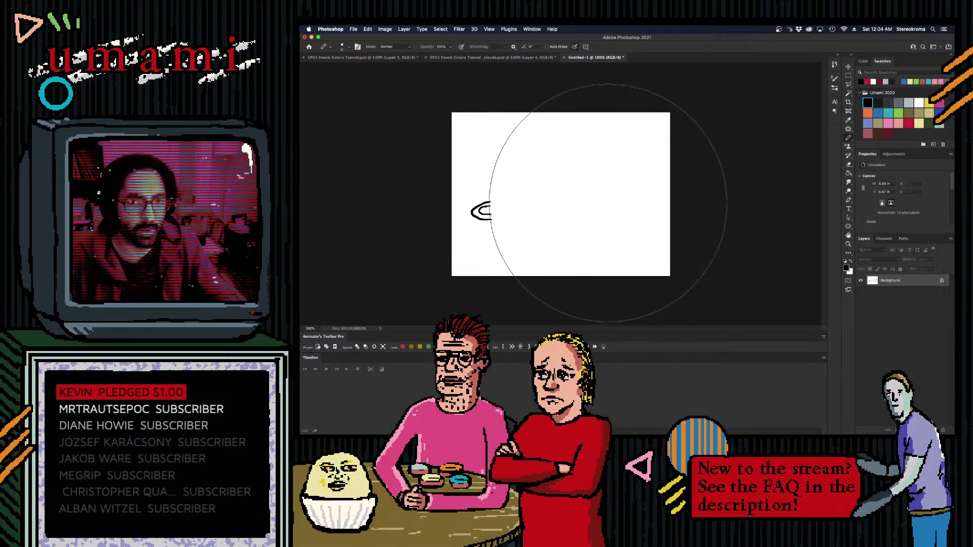
key(bracketleft)
key(bracketleft)
key(bracketleft)
key(bracketleft)
key(bracketleft)
key(bracketleft)
drag(481, 213, 469, 228)
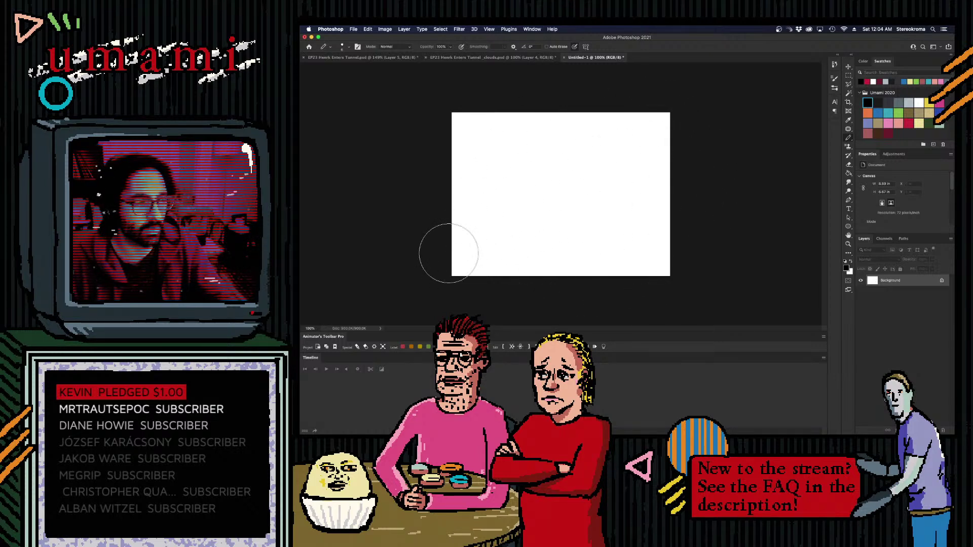
- Discard the test document without saving and create a new 640 × 480 pixel document at 72 pixels/inch with a white background
click(563, 58)
click(605, 166)
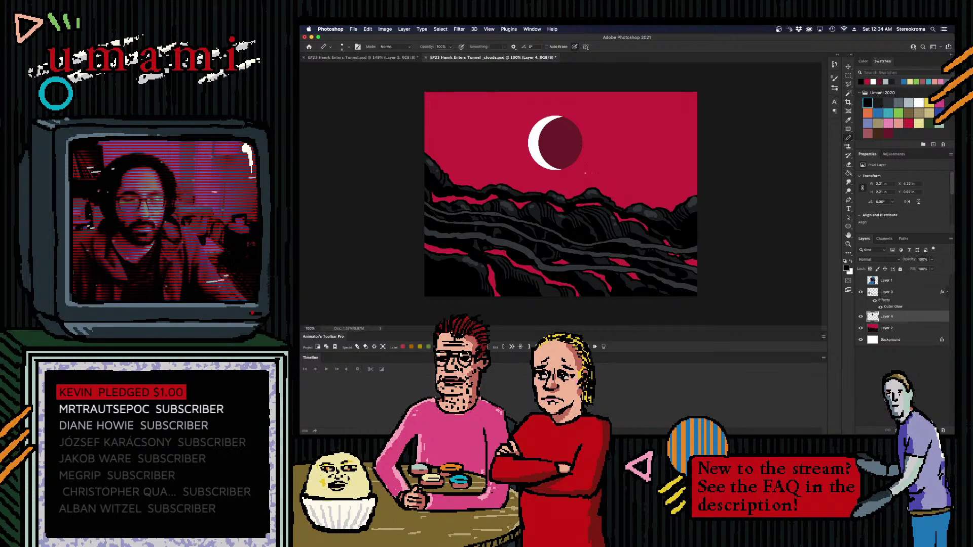
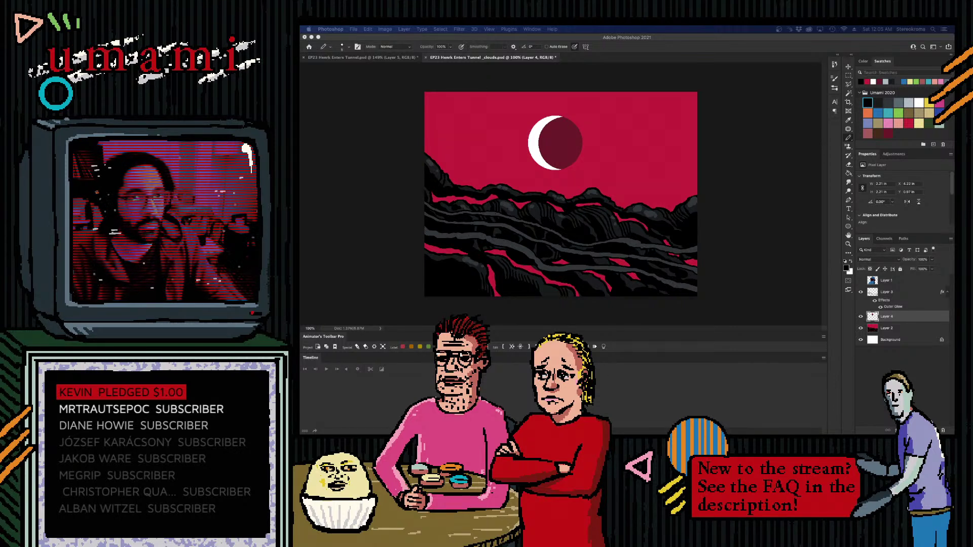
click(354, 29)
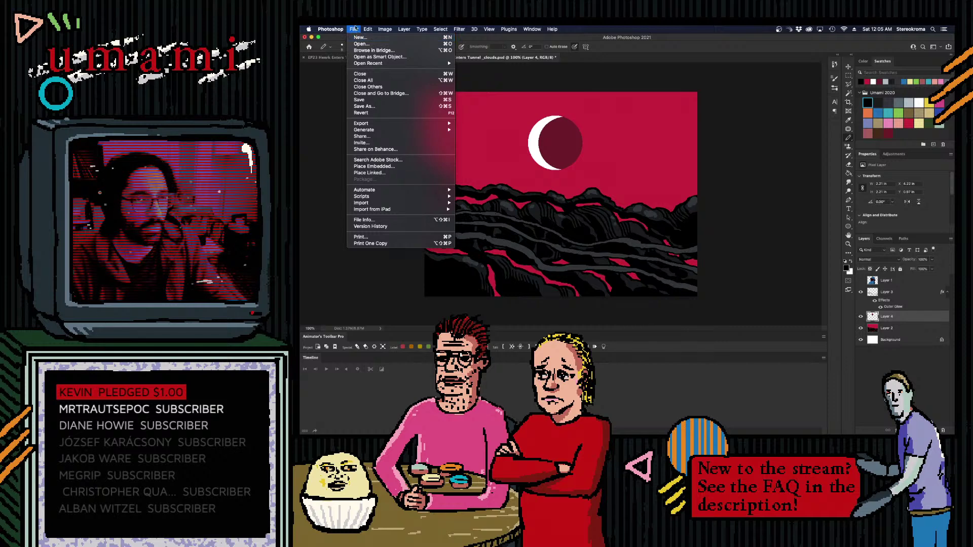
click(355, 29)
click(355, 29)
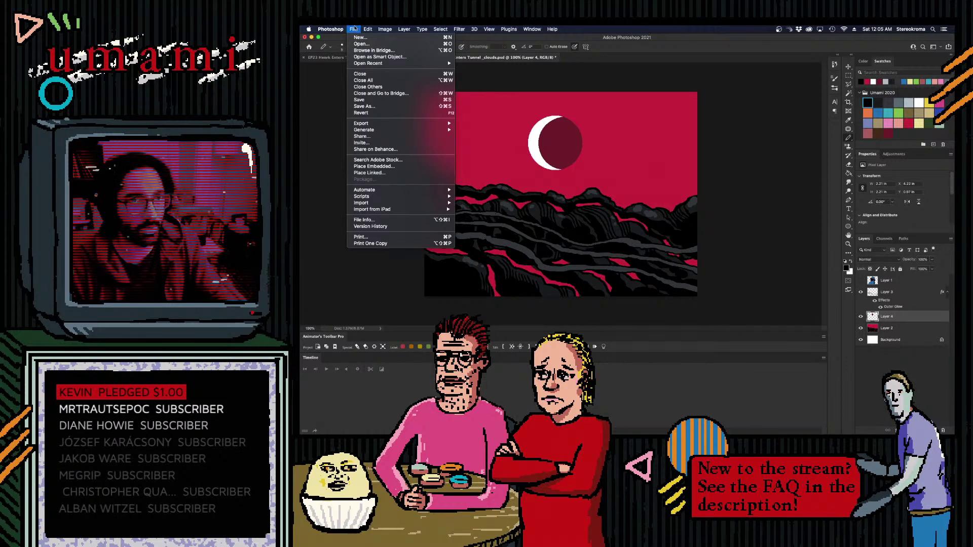
click(358, 38)
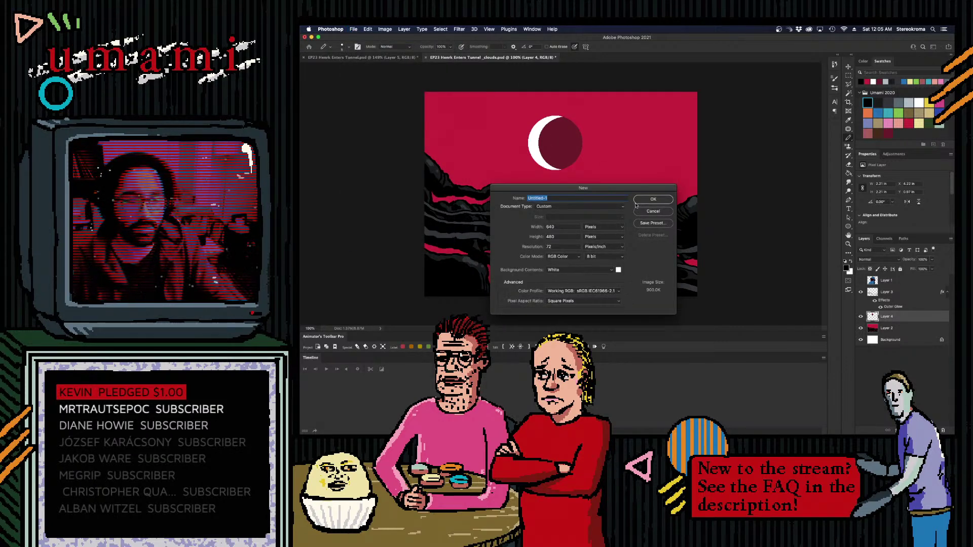
click(642, 199)
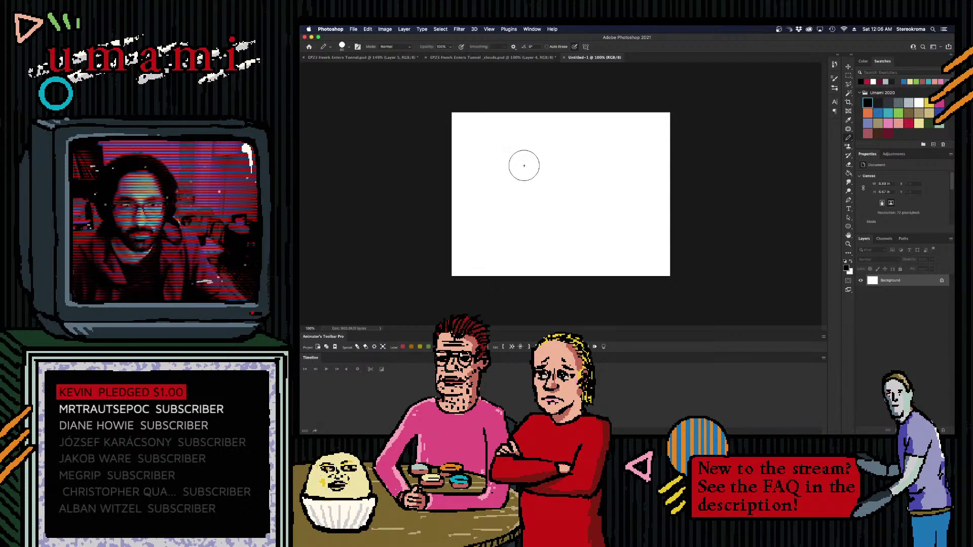
- Try black diagonal hatching with the Pencil on the blank canvas, undoing the last three strokes and hatching again lower down
drag(488, 198, 524, 161)
drag(481, 239, 568, 152)
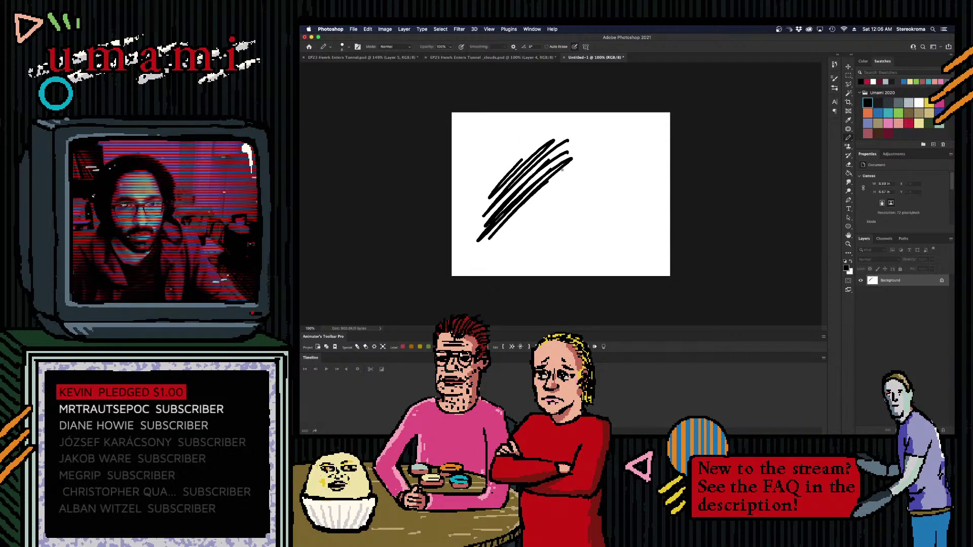
drag(478, 274, 578, 160)
key(super+z)
key(super+z)
key(super+z)
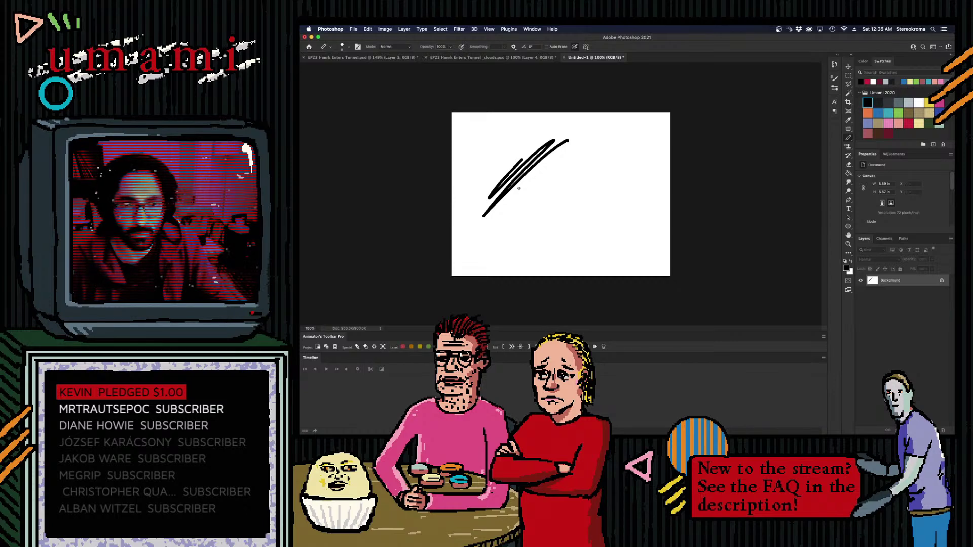
mouse_move(502, 203)
mouse_down()
mouse_move(532, 182)
mouse_move(494, 233)
mouse_move(522, 246)
mouse_move(544, 223)
mouse_move(557, 236)
mouse_move(537, 231)
mouse_move(553, 228)
mouse_up()
- Try dense black scribbles, short vertical hatching and a loop beside the diagonal strokes
click(847, 244)
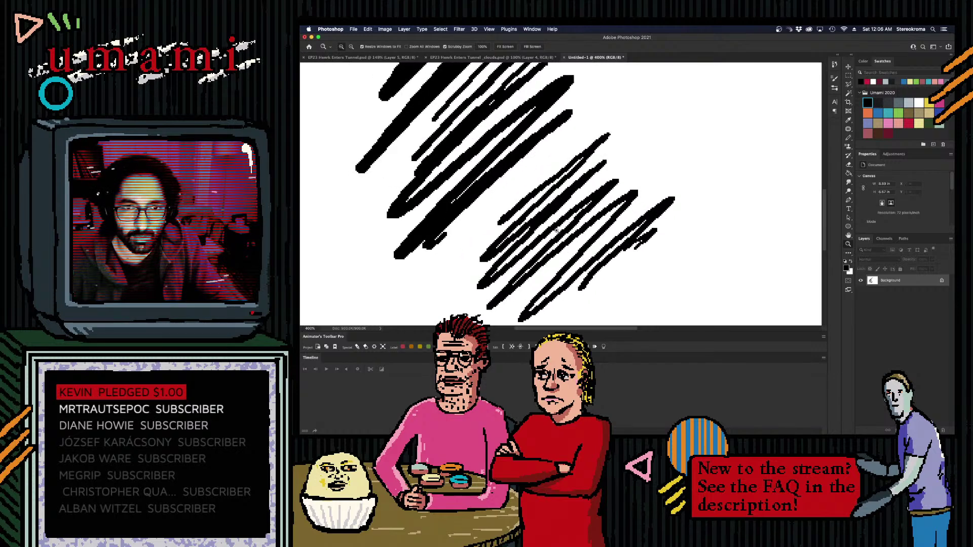
key(b)
click(798, 151)
mouse_move(795, 153)
mouse_down()
mouse_move(758, 185)
mouse_move(760, 245)
mouse_move(811, 272)
mouse_move(795, 304)
mouse_move(649, 263)
mouse_up()
mouse_move(713, 167)
mouse_down()
mouse_move(587, 304)
mouse_move(672, 219)
mouse_move(671, 234)
mouse_move(656, 264)
mouse_move(635, 129)
mouse_move(615, 128)
mouse_move(627, 140)
mouse_move(644, 123)
mouse_move(681, 116)
mouse_move(699, 129)
mouse_move(717, 106)
mouse_move(725, 124)
mouse_move(704, 169)
mouse_up()
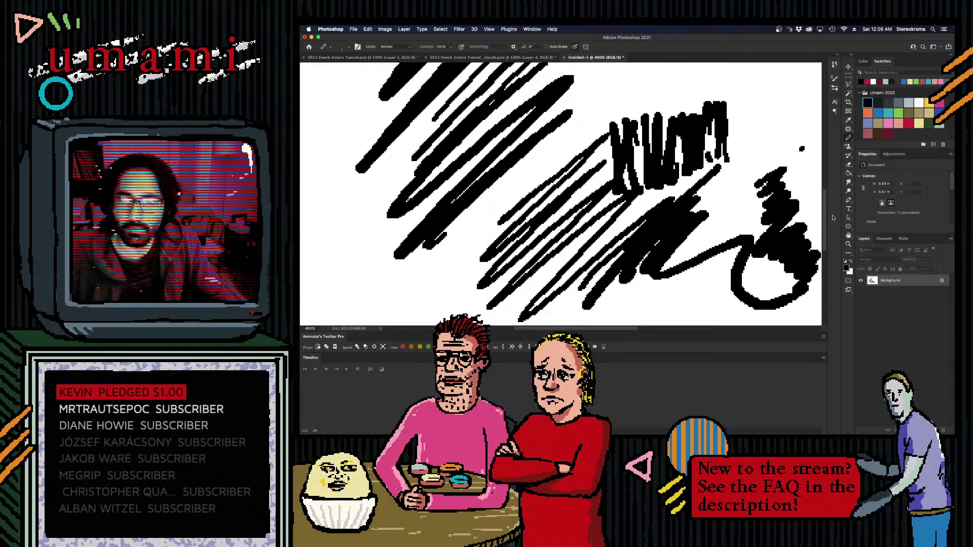
- Try a second patch of dense black diagonal hatching in the empty area beside the scribbles
scroll(560, 194, down, 5)
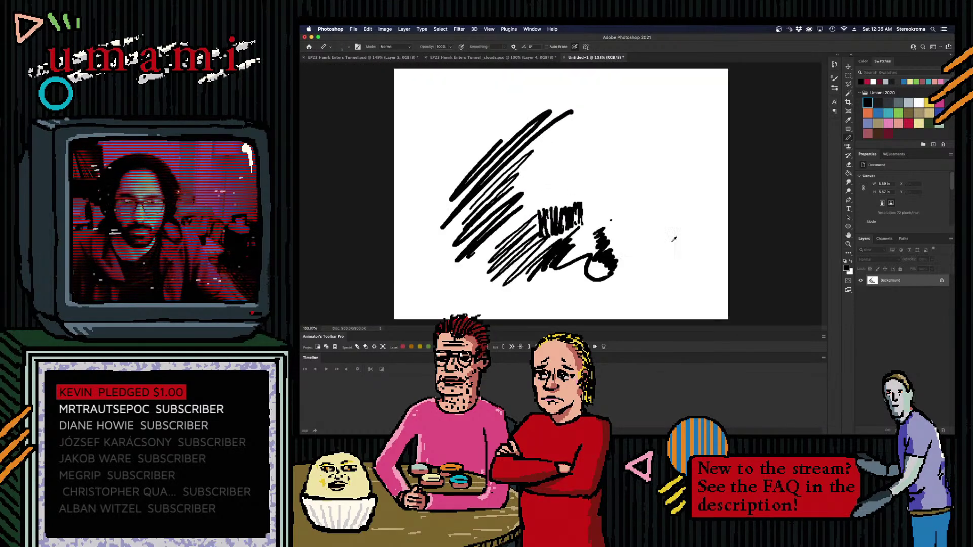
scroll(540, 194, down, 1)
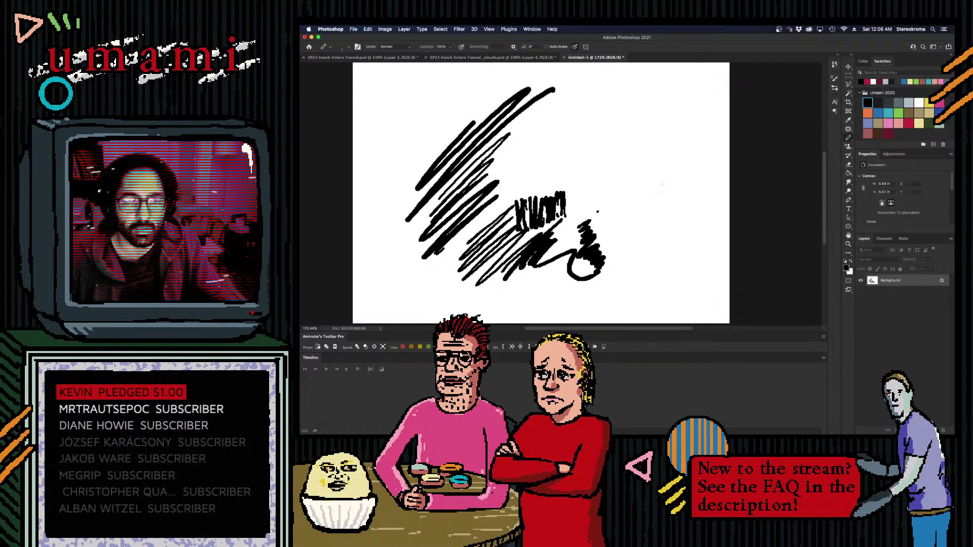
scroll(641, 191, up, 4)
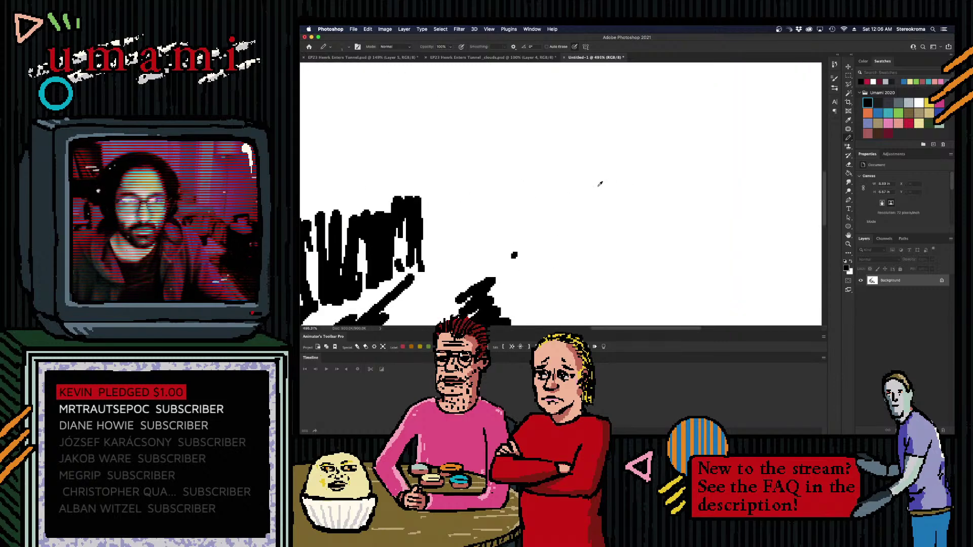
scroll(491, 182, down, 4)
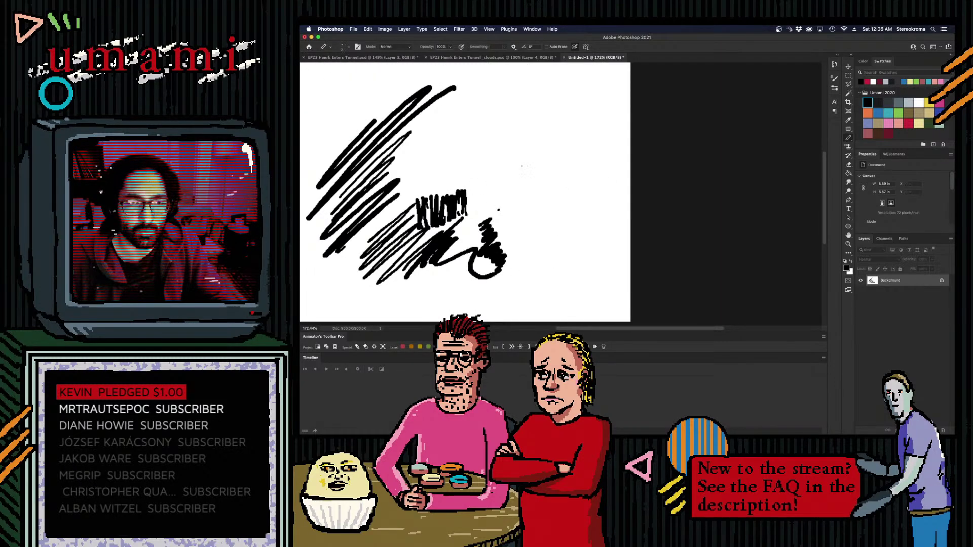
mouse_move(522, 166)
mouse_down()
mouse_move(488, 191)
mouse_move(552, 127)
mouse_up()
drag(507, 218, 559, 167)
mouse_move(501, 249)
mouse_down()
mouse_move(555, 185)
mouse_move(577, 200)
mouse_up()
mouse_move(516, 264)
mouse_down()
mouse_move(581, 200)
mouse_move(552, 243)
mouse_up()
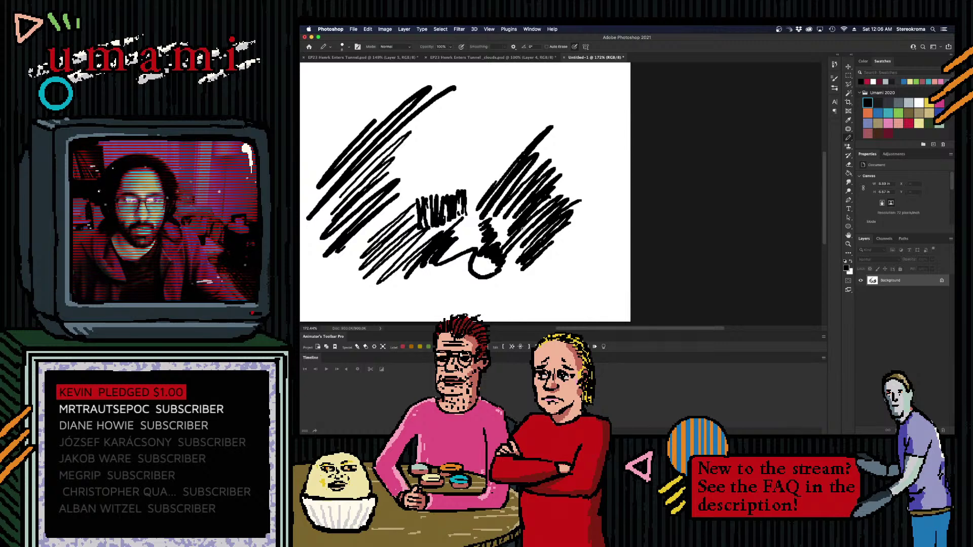
- Add a short vertical black stroke at the end of a hatch line and close the test document without saving
scroll(523, 229, up, 5)
scroll(497, 208, down, 1)
scroll(461, 179, up, 3)
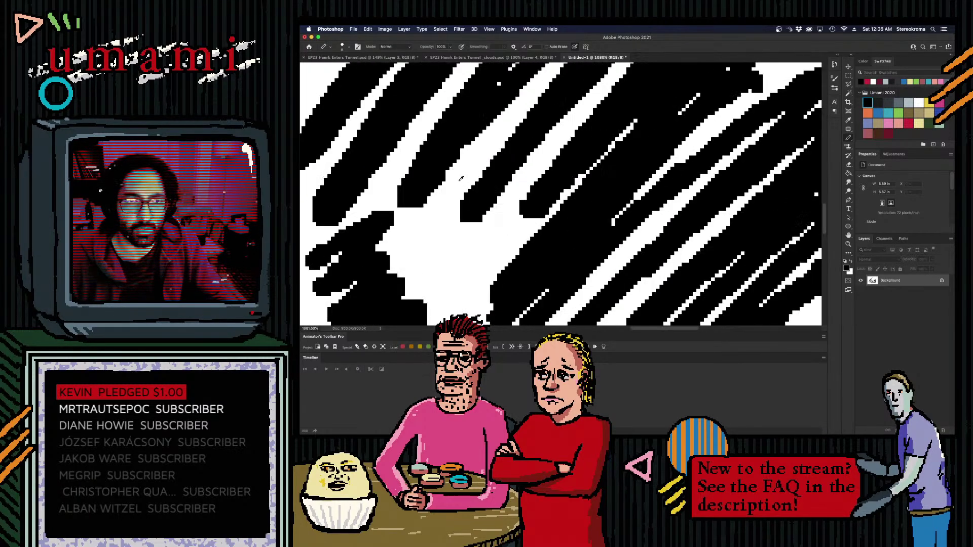
scroll(463, 203, down, 2)
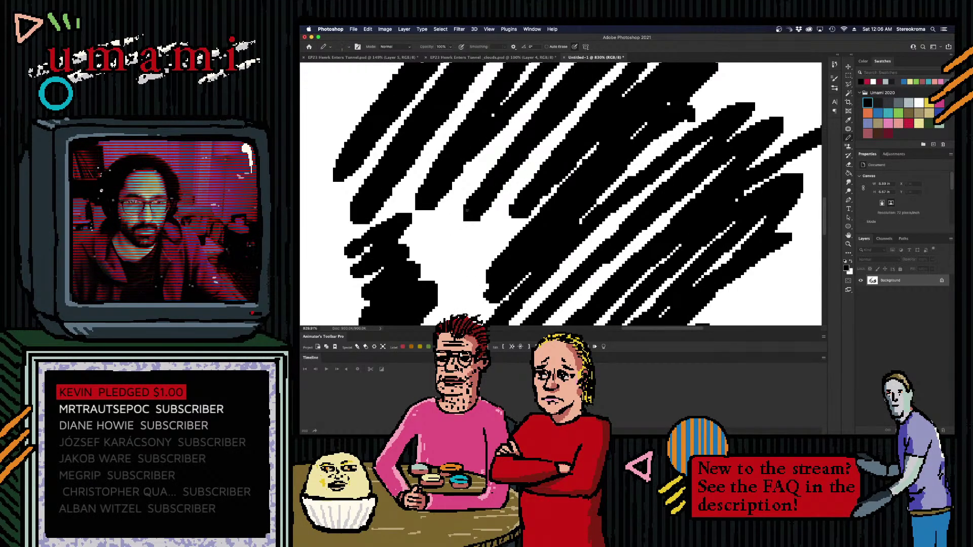
mouse_move(463, 234)
mouse_down()
mouse_move(468, 260)
mouse_move(472, 215)
mouse_move(470, 259)
mouse_move(477, 253)
mouse_move(474, 241)
mouse_move(465, 259)
mouse_up()
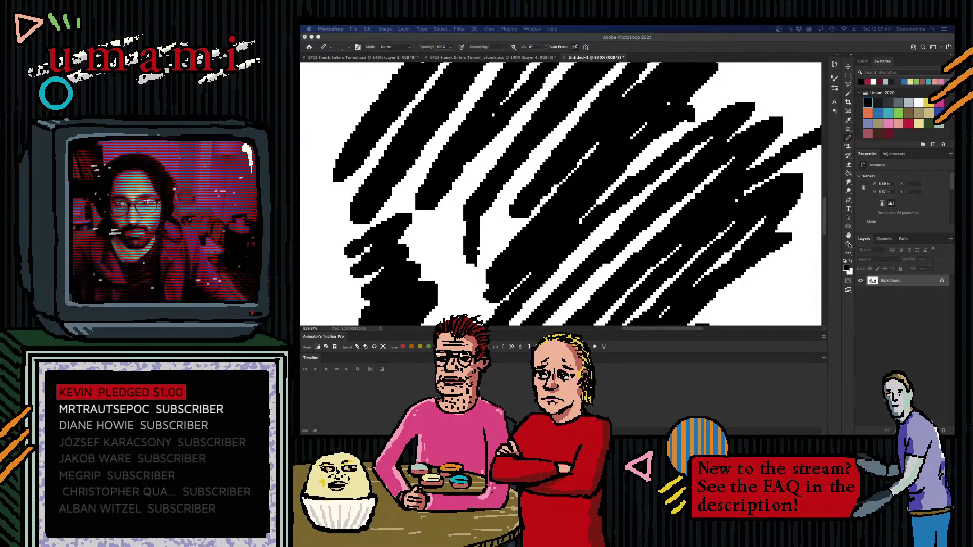
key(z)
click(506, 46)
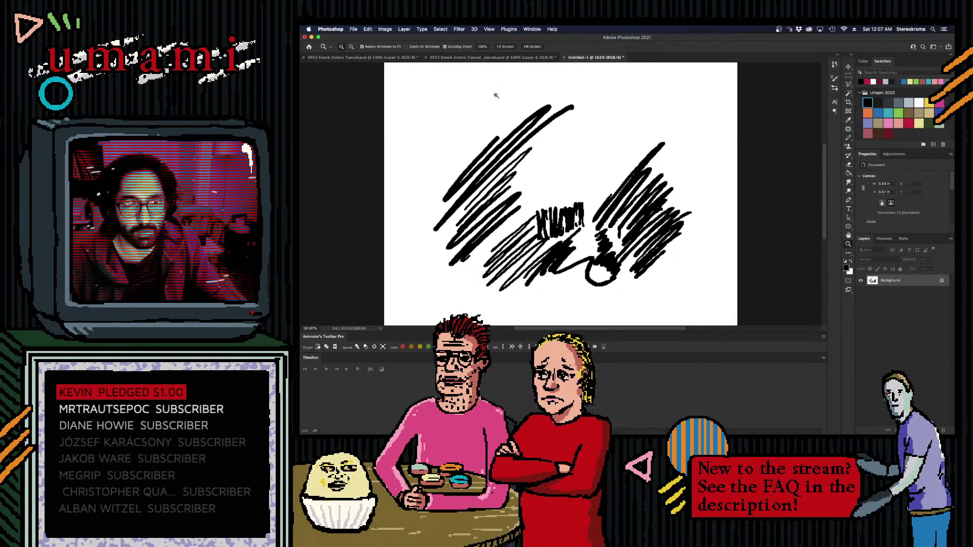
click(565, 56)
click(612, 163)
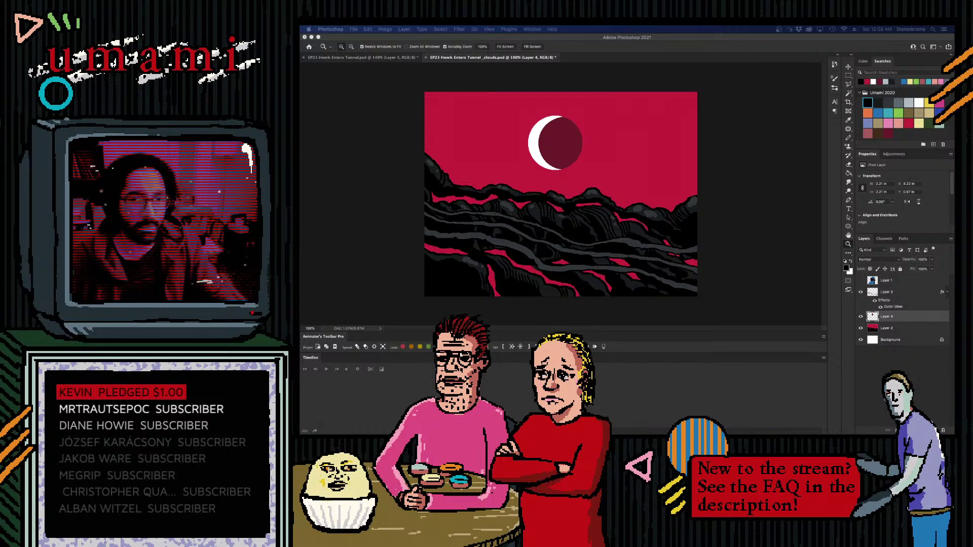
- Fill the moon's dark maroon part with the sky's crimson swatch using the Paint Bucket
click(907, 124)
key(b)
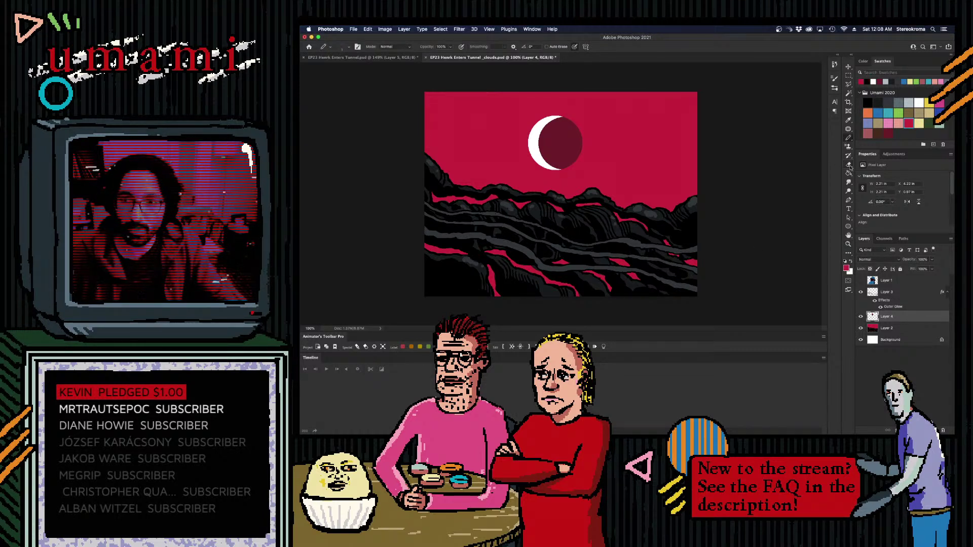
click(848, 172)
click(568, 146)
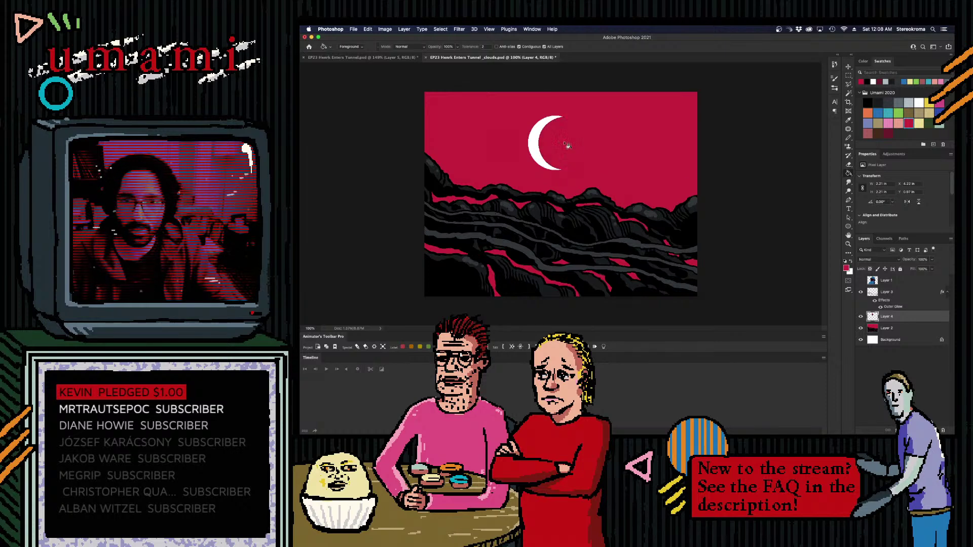
- Compare the moonlit sky with and without the figure on Layer 1, leaving the figure shown
click(860, 280)
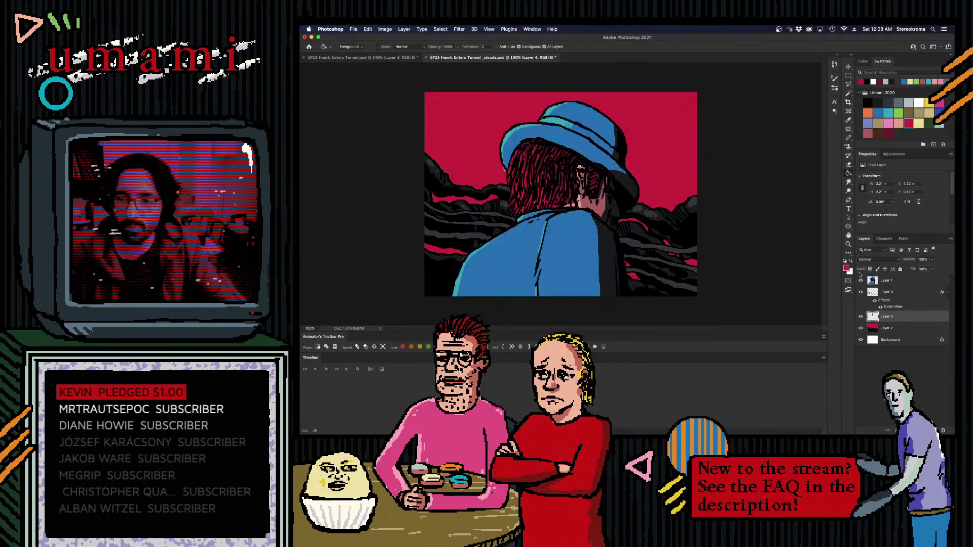
click(863, 280)
click(861, 281)
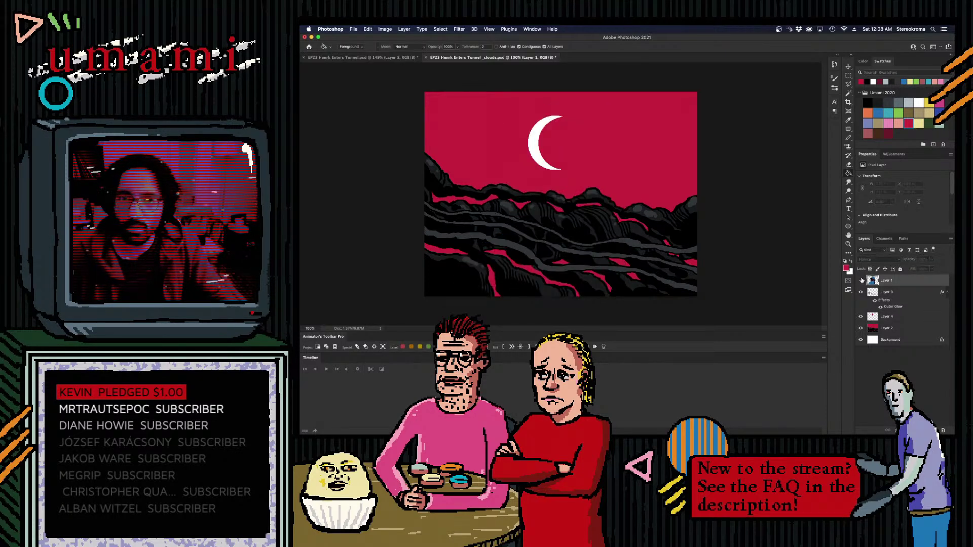
click(860, 280)
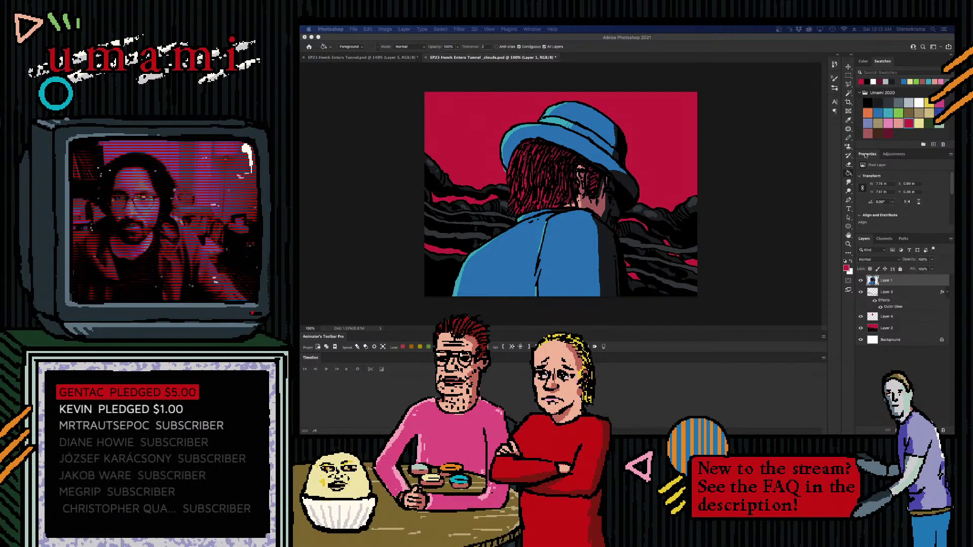
- Hide the figure on Layer 1 and the grey cloud strands on Layer 3 to examine the background
click(861, 281)
click(860, 280)
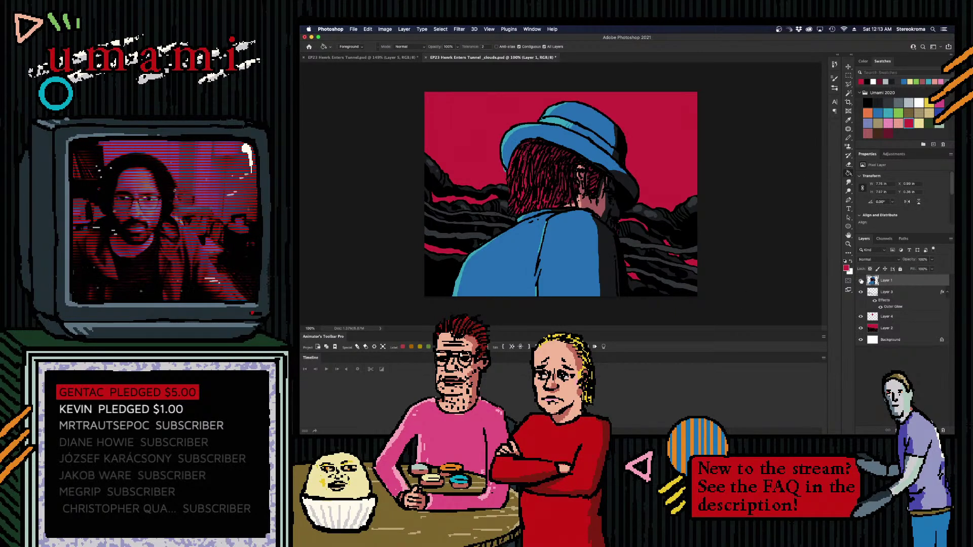
click(860, 280)
click(860, 292)
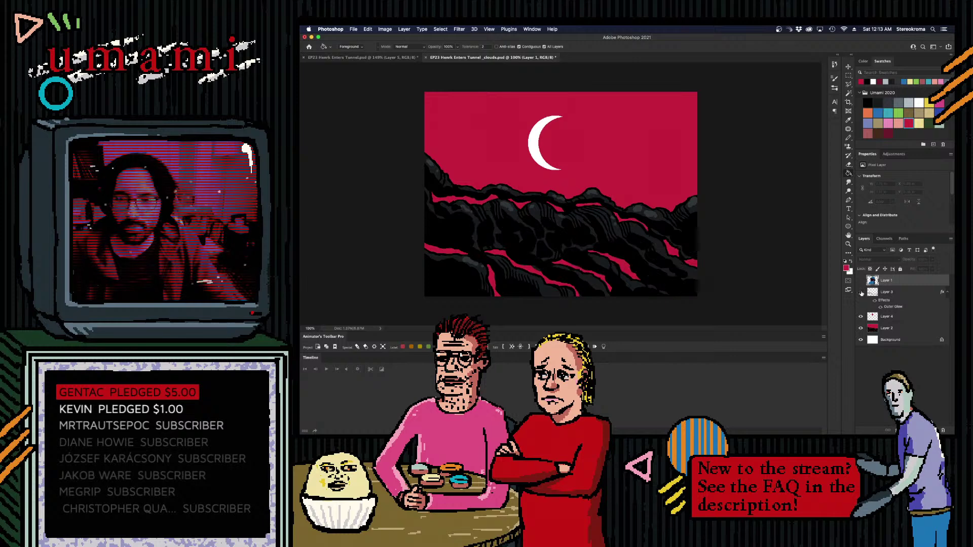
- Show the grey cloud strands on Layer 3 and the figure on Layer 1 again, comparing the scene with and without the figure
click(861, 292)
click(861, 280)
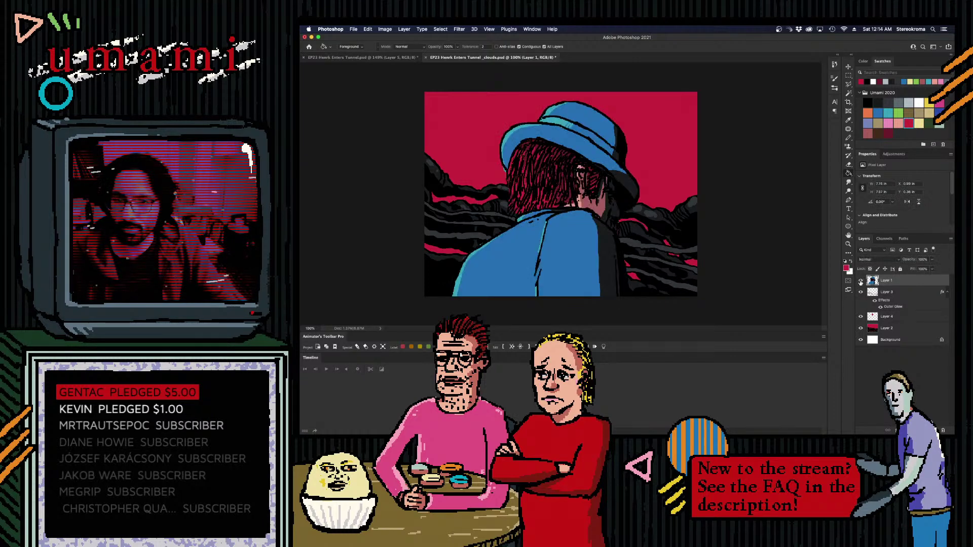
click(860, 281)
click(860, 280)
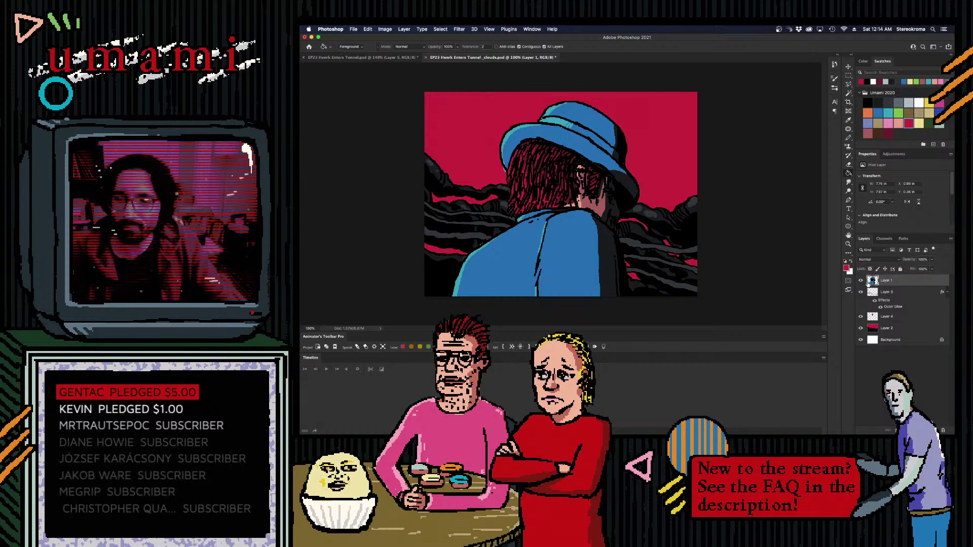
- Sketch black Pencil arrows over the sky and clouds beside the figure's hat and undo them
click(848, 137)
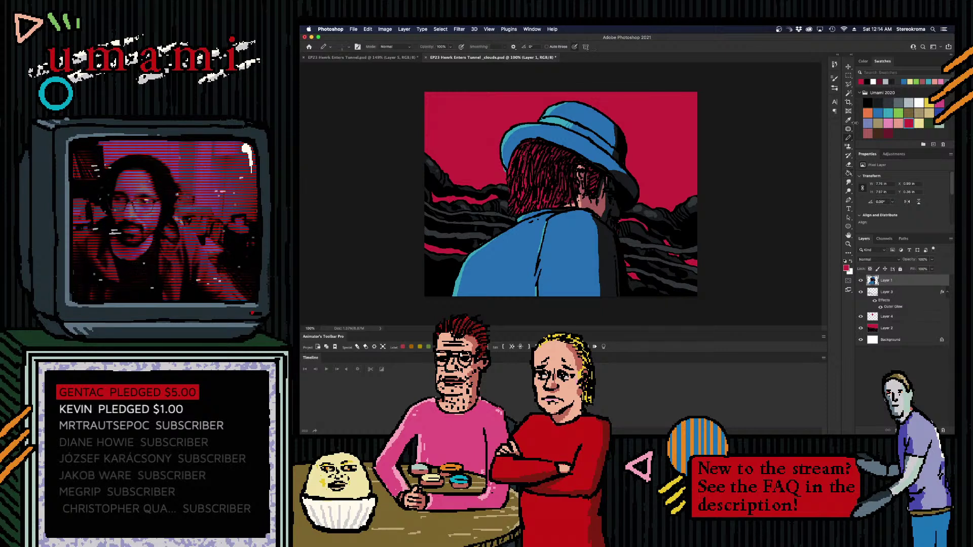
click(868, 103)
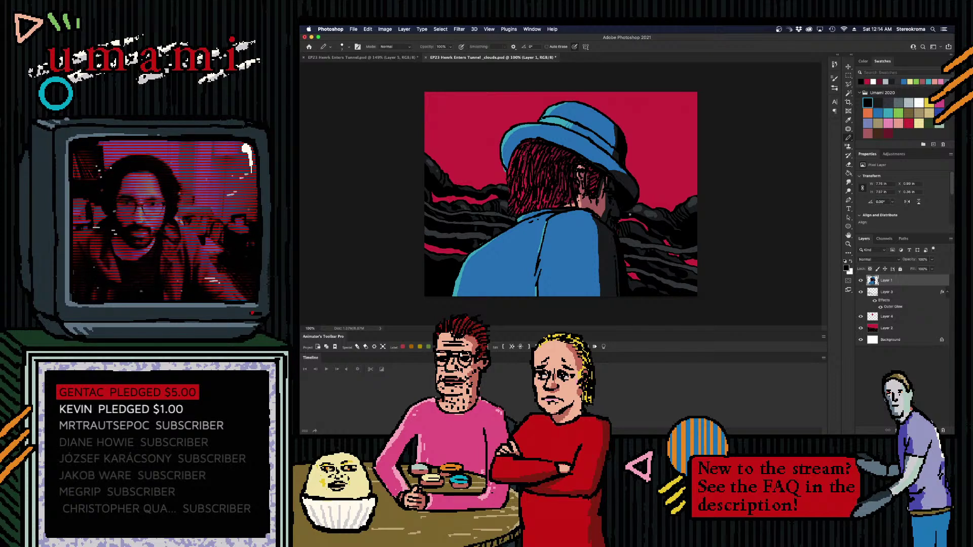
mouse_move(648, 213)
mouse_down()
mouse_move(643, 154)
mouse_move(662, 169)
mouse_move(697, 136)
mouse_move(654, 129)
mouse_move(694, 118)
mouse_move(669, 140)
mouse_up()
key(super+z)
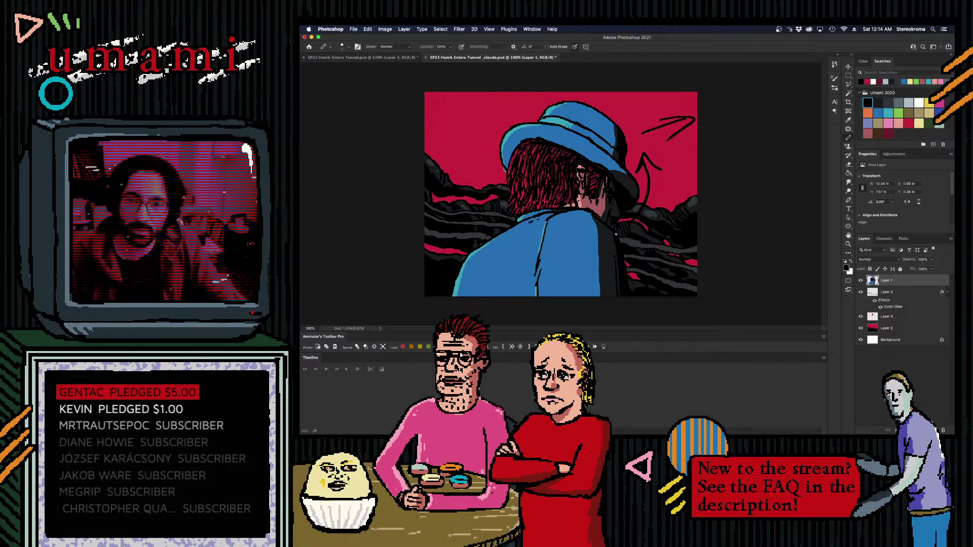
key(super+z)
key(super+z)
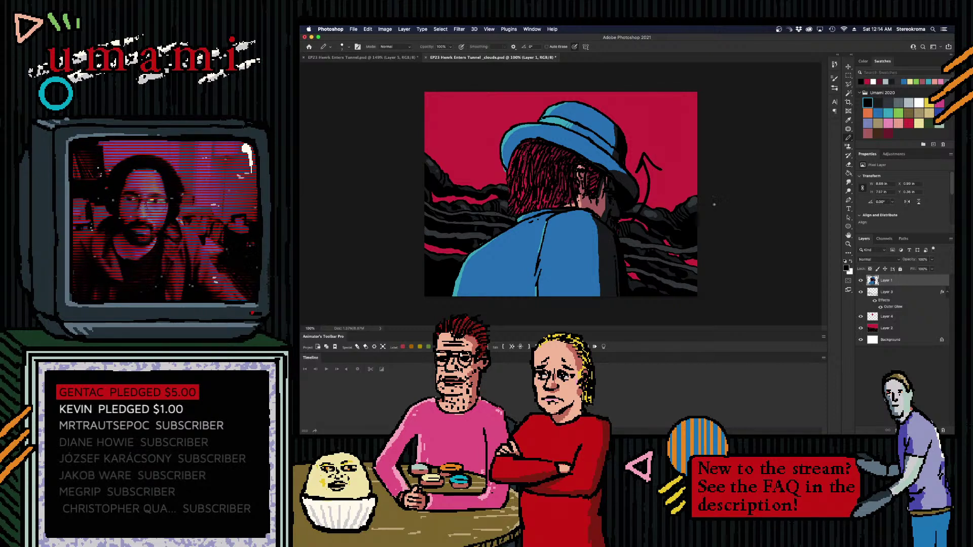
key(super+z)
- Hide the figure to examine the moon on Layer 4, and bring the figure back with Layer 1 active
click(860, 280)
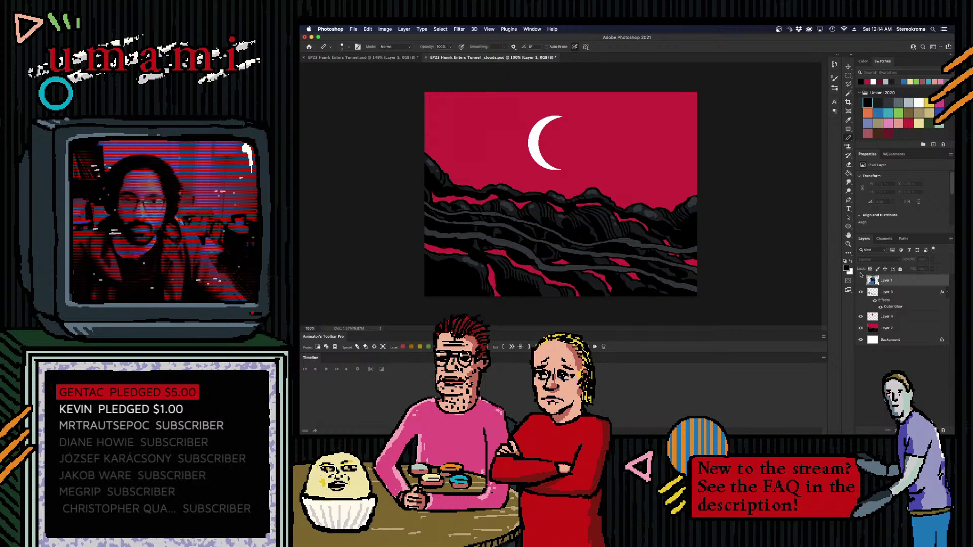
click(884, 316)
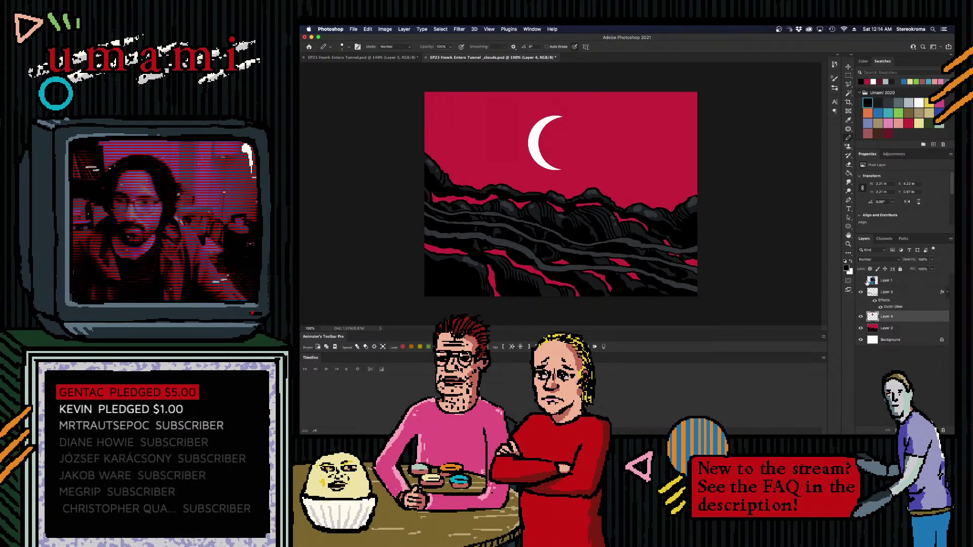
click(860, 280)
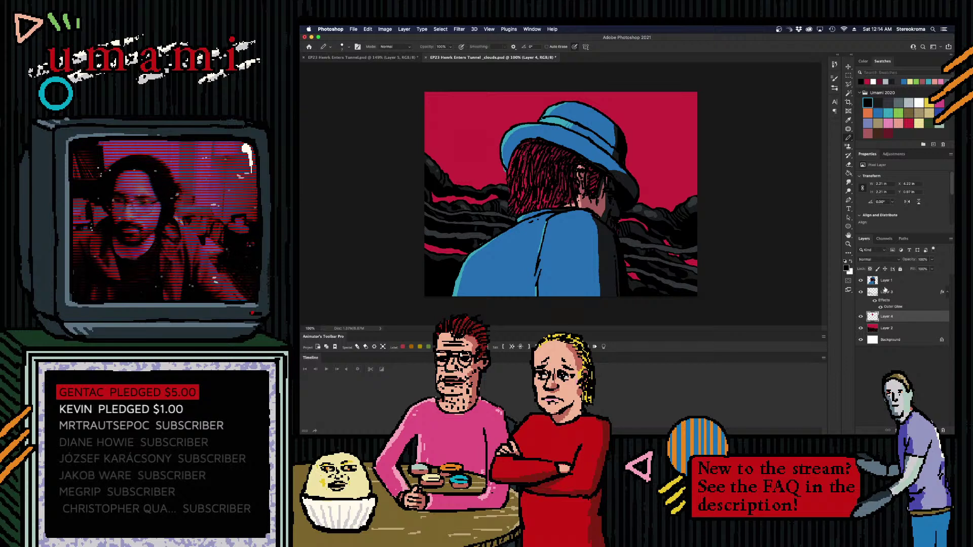
click(885, 282)
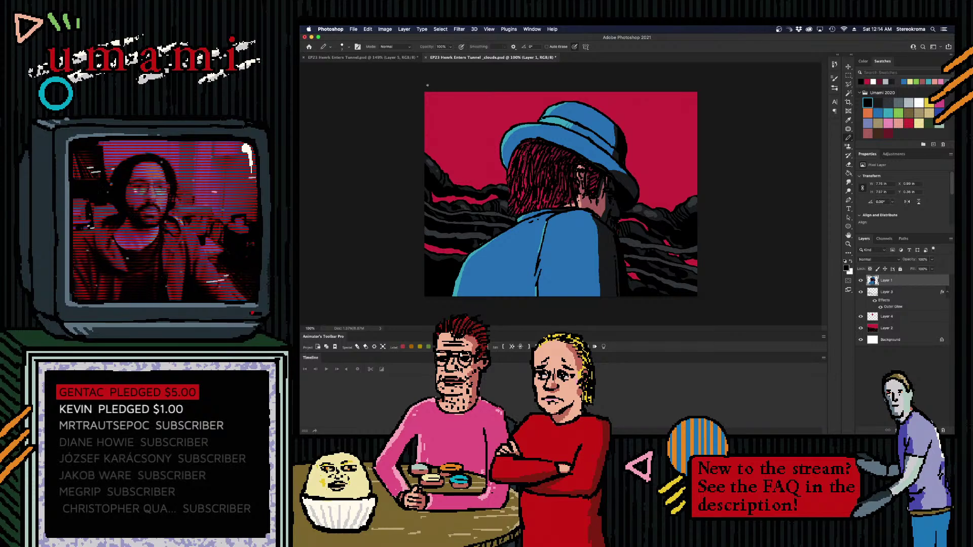
- Save the separate EP23 figure document, and compare the clouds document with the figure on Layer 1 hidden and shown
click(404, 57)
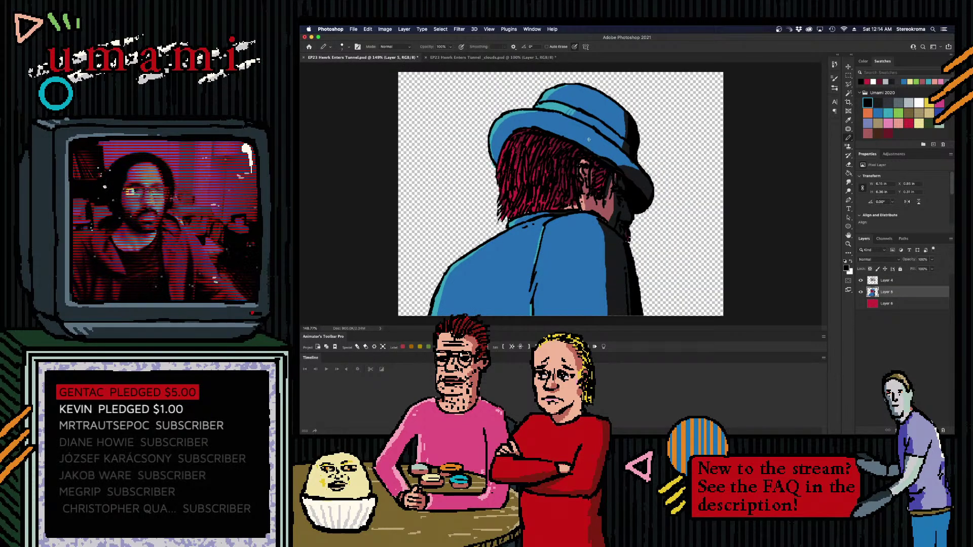
key(super+s)
click(478, 57)
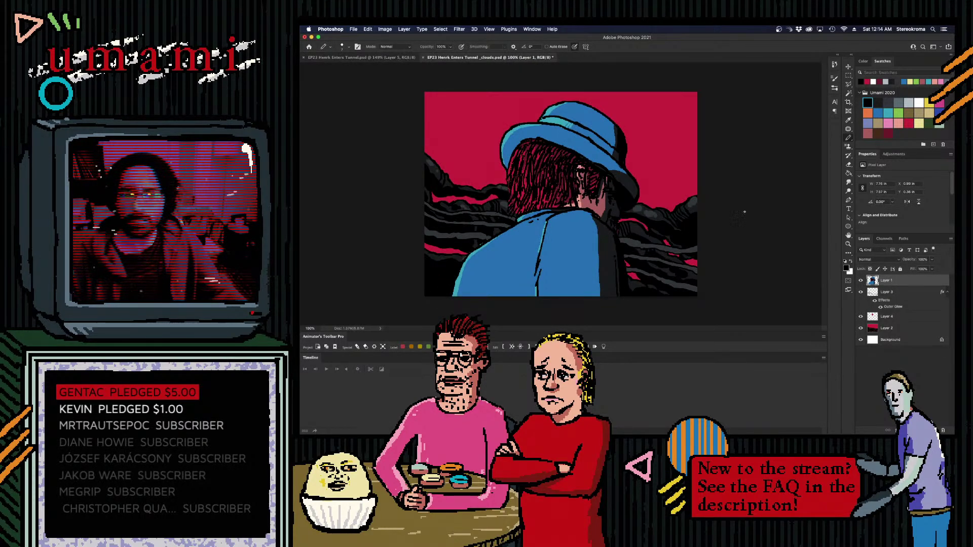
click(859, 280)
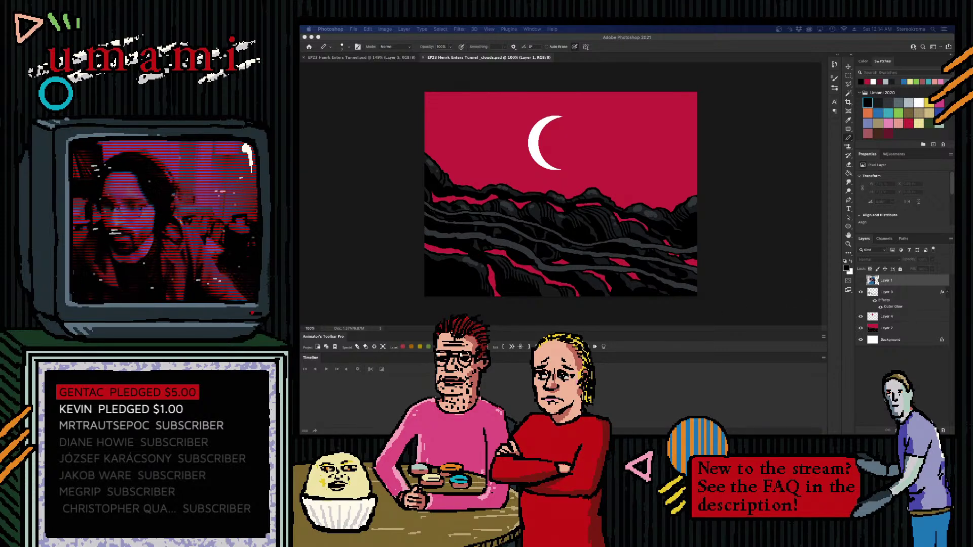
click(860, 280)
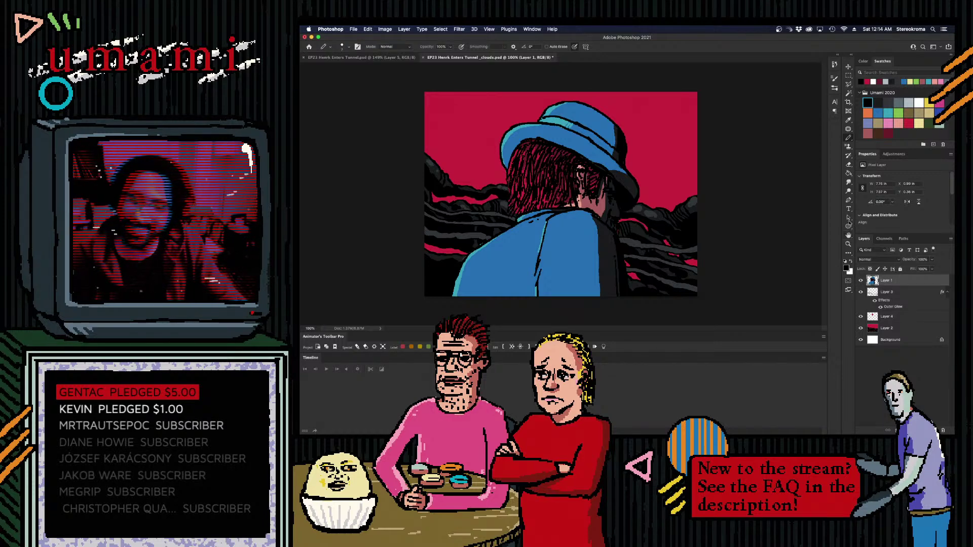
- Draw a small black mouth with white teeth on the figure's ear using the Pencil, and check it at different magnifications
click(849, 243)
click(588, 158)
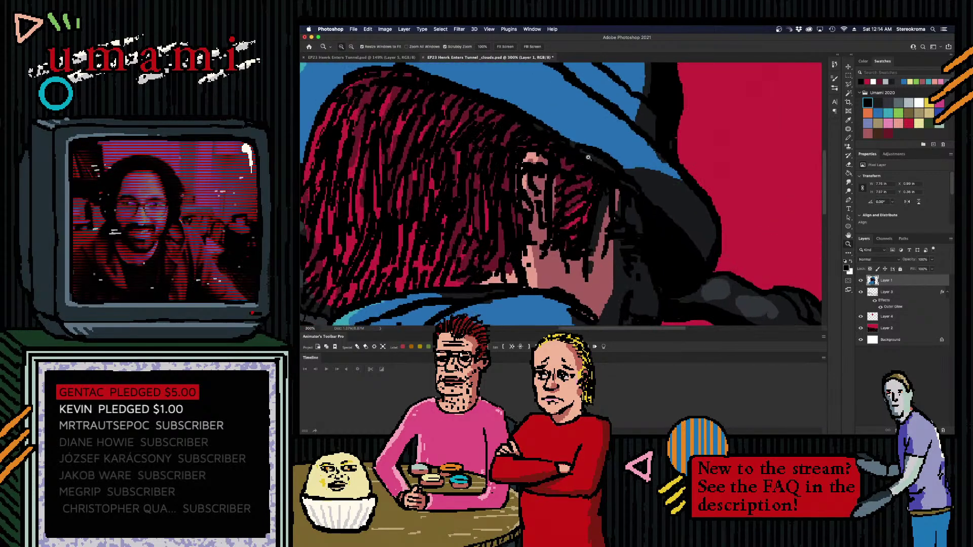
click(588, 157)
click(929, 102)
click(848, 138)
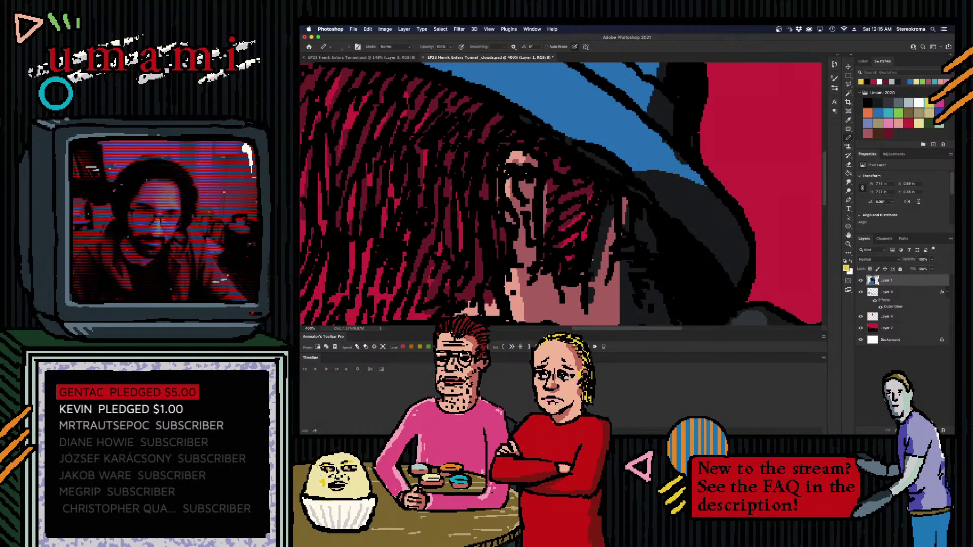
click(868, 103)
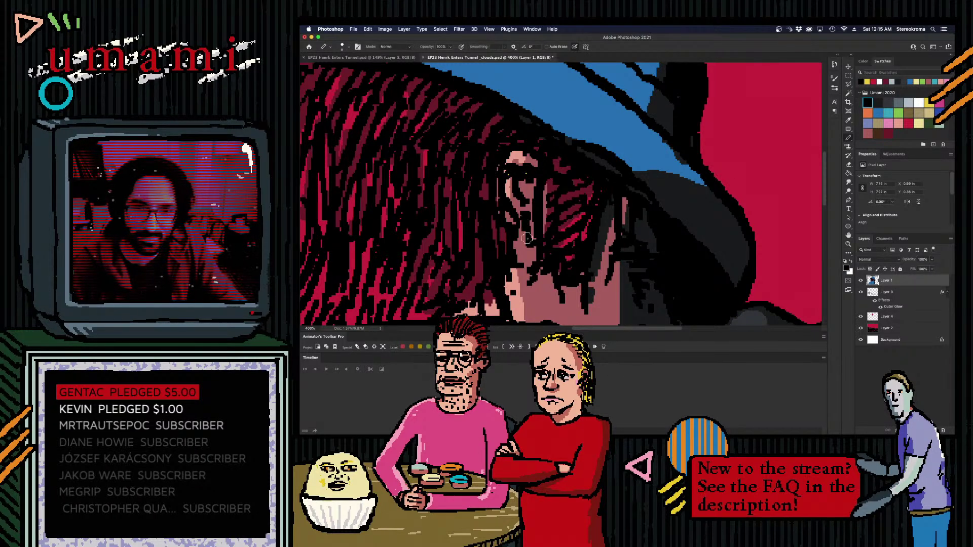
key(x)
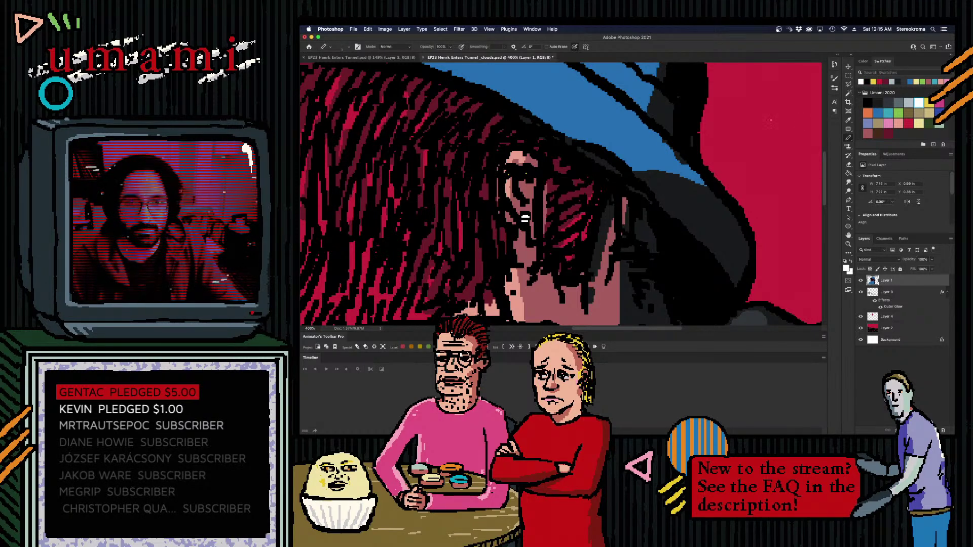
key(super+0)
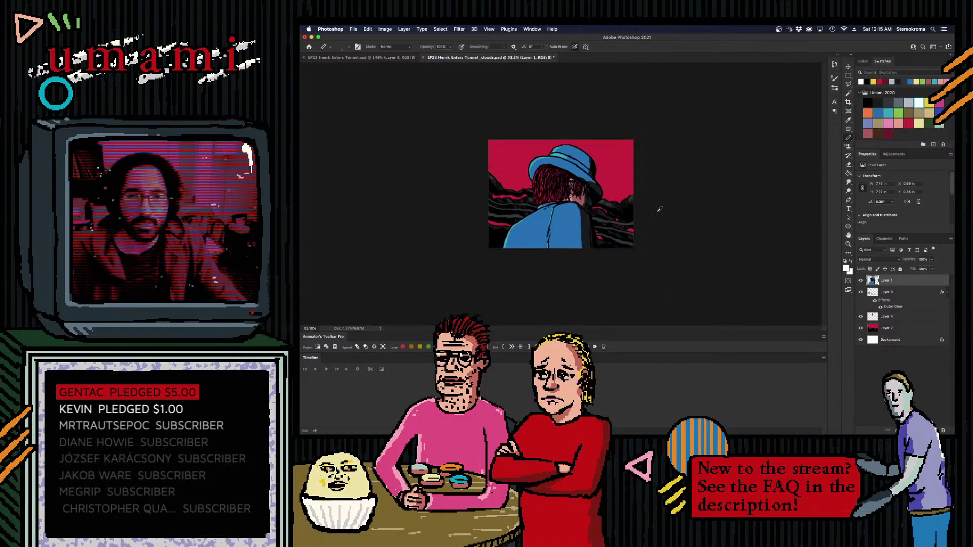
scroll(662, 208, up, 5)
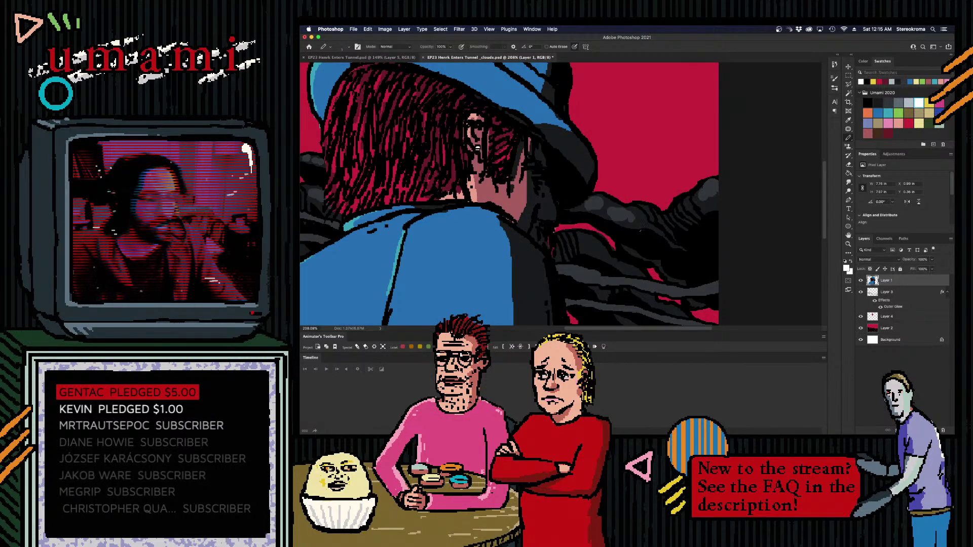